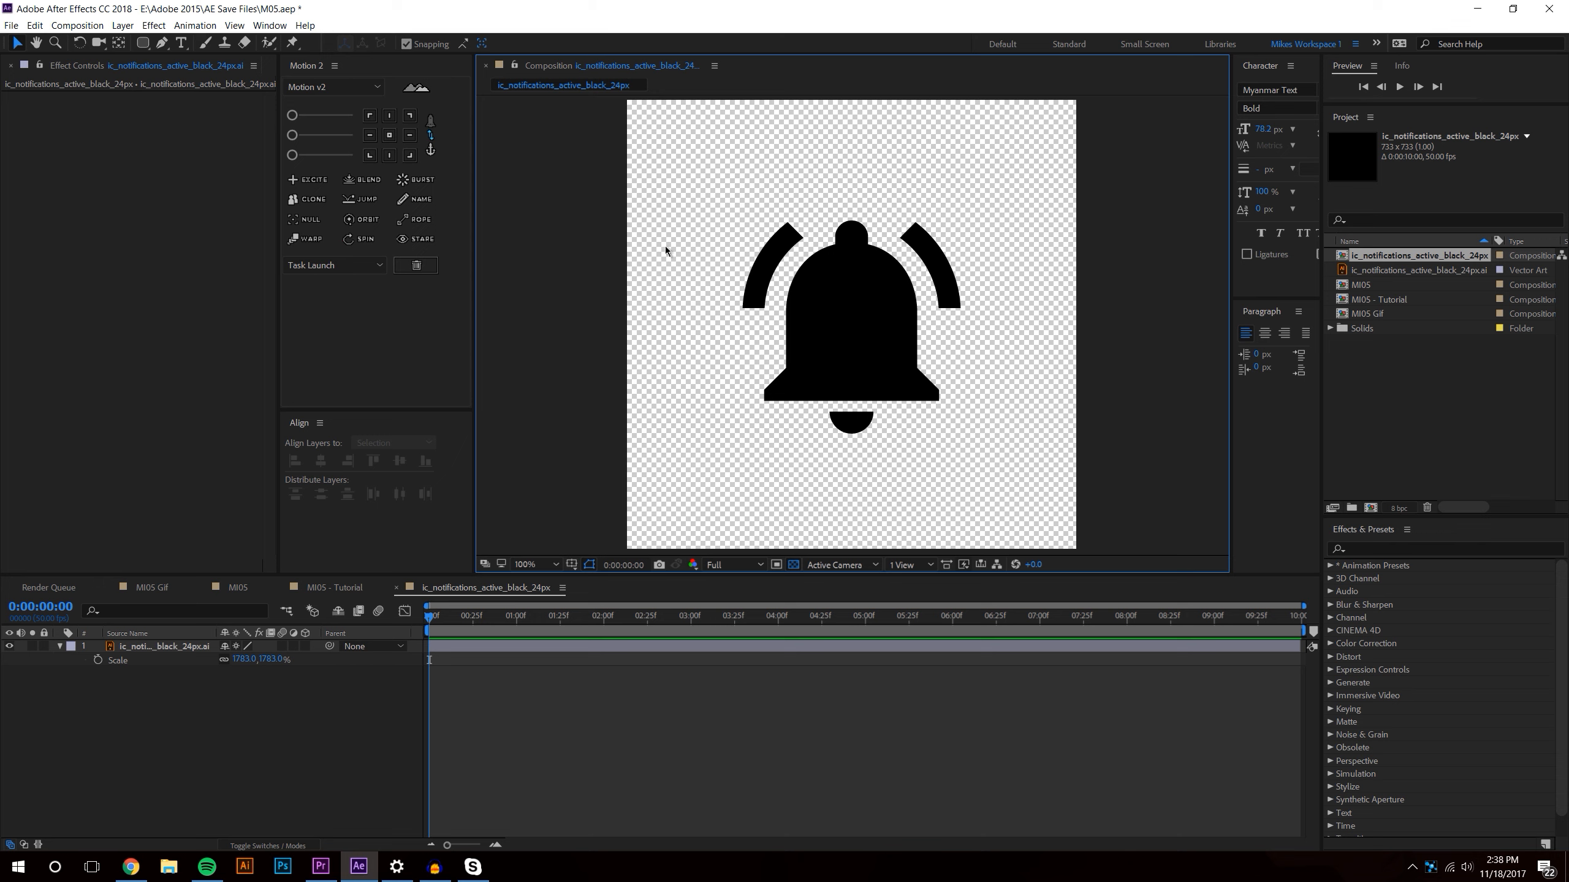
- Create shapes from the bell icon's vector layer and expand Group 1 to inspect its separate paths
right_click(162, 651)
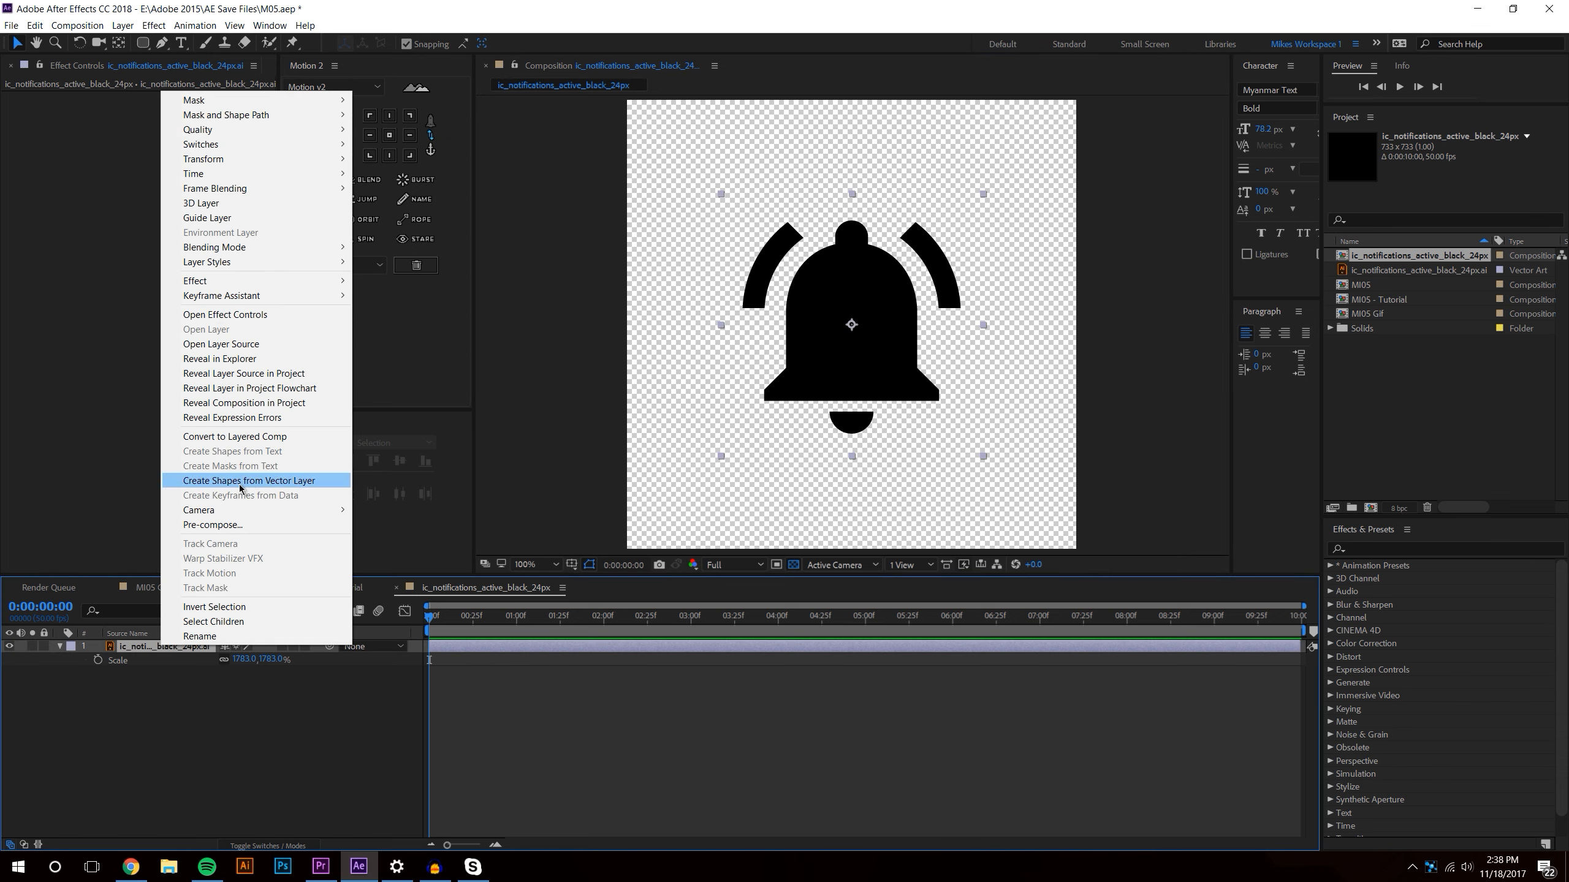
click(276, 486)
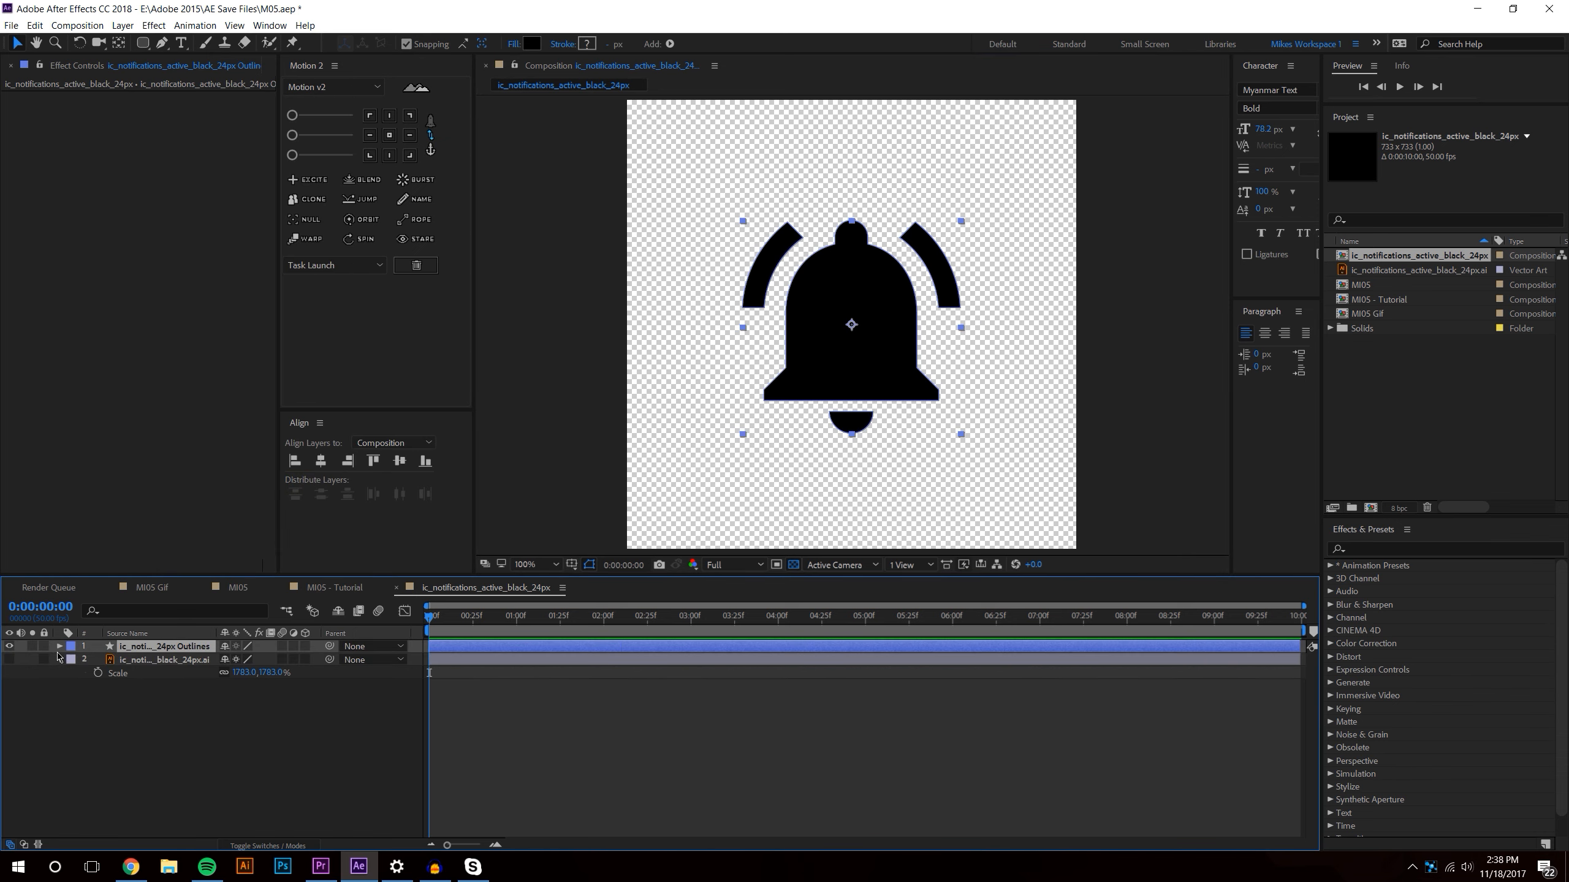
click(59, 646)
click(73, 660)
click(86, 673)
click(121, 699)
click(121, 725)
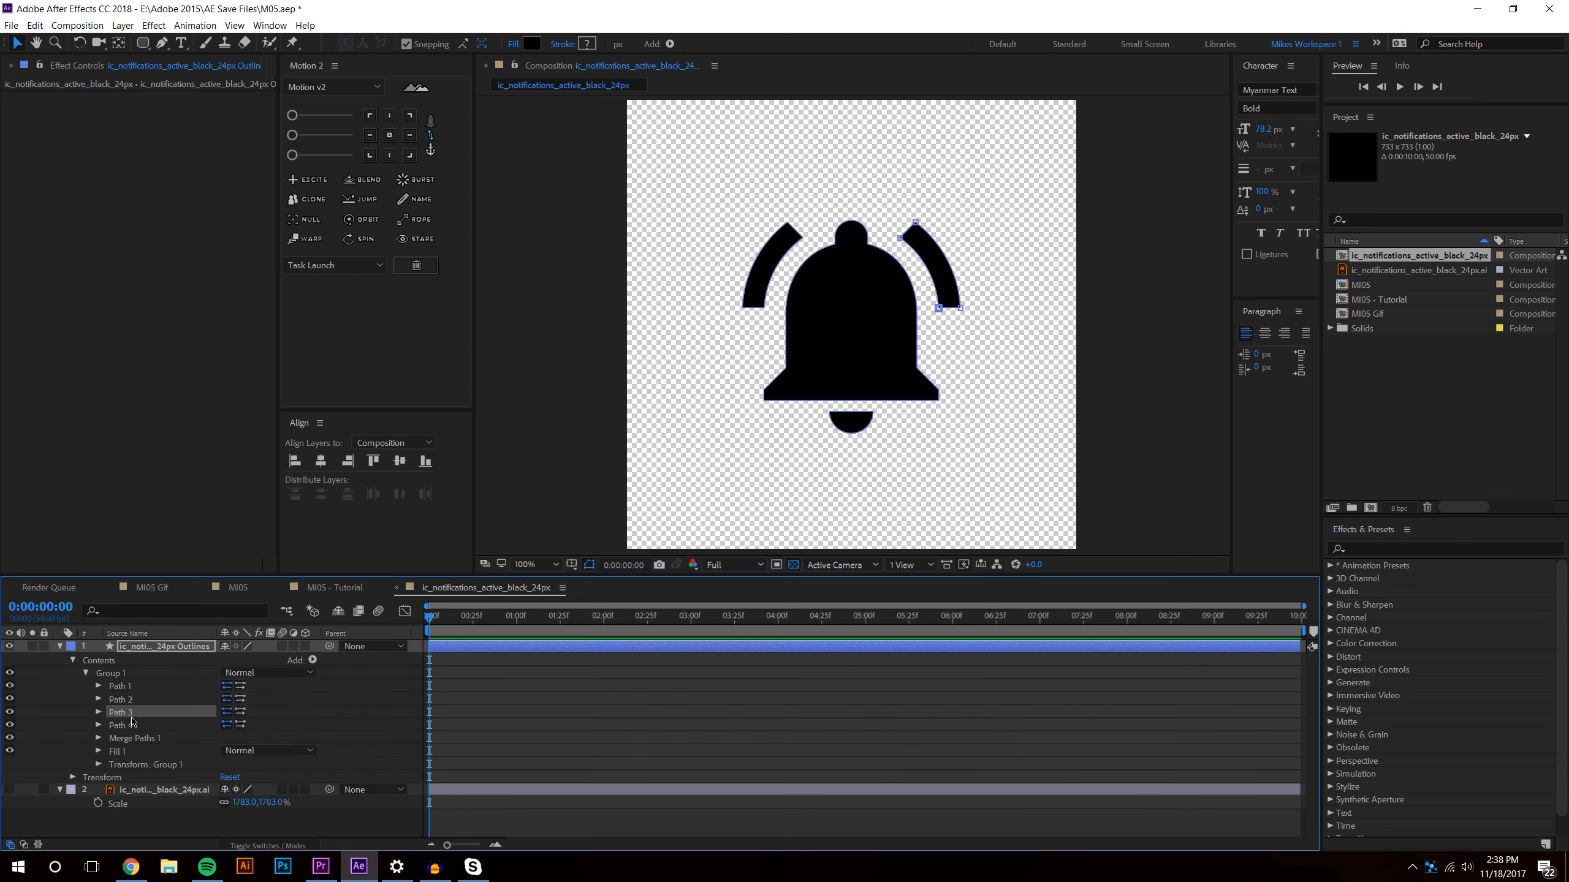
click(120, 699)
- Open the MI05 - Tutorial composition and identify the circle and red rectangle layers among the bell parts
click(336, 588)
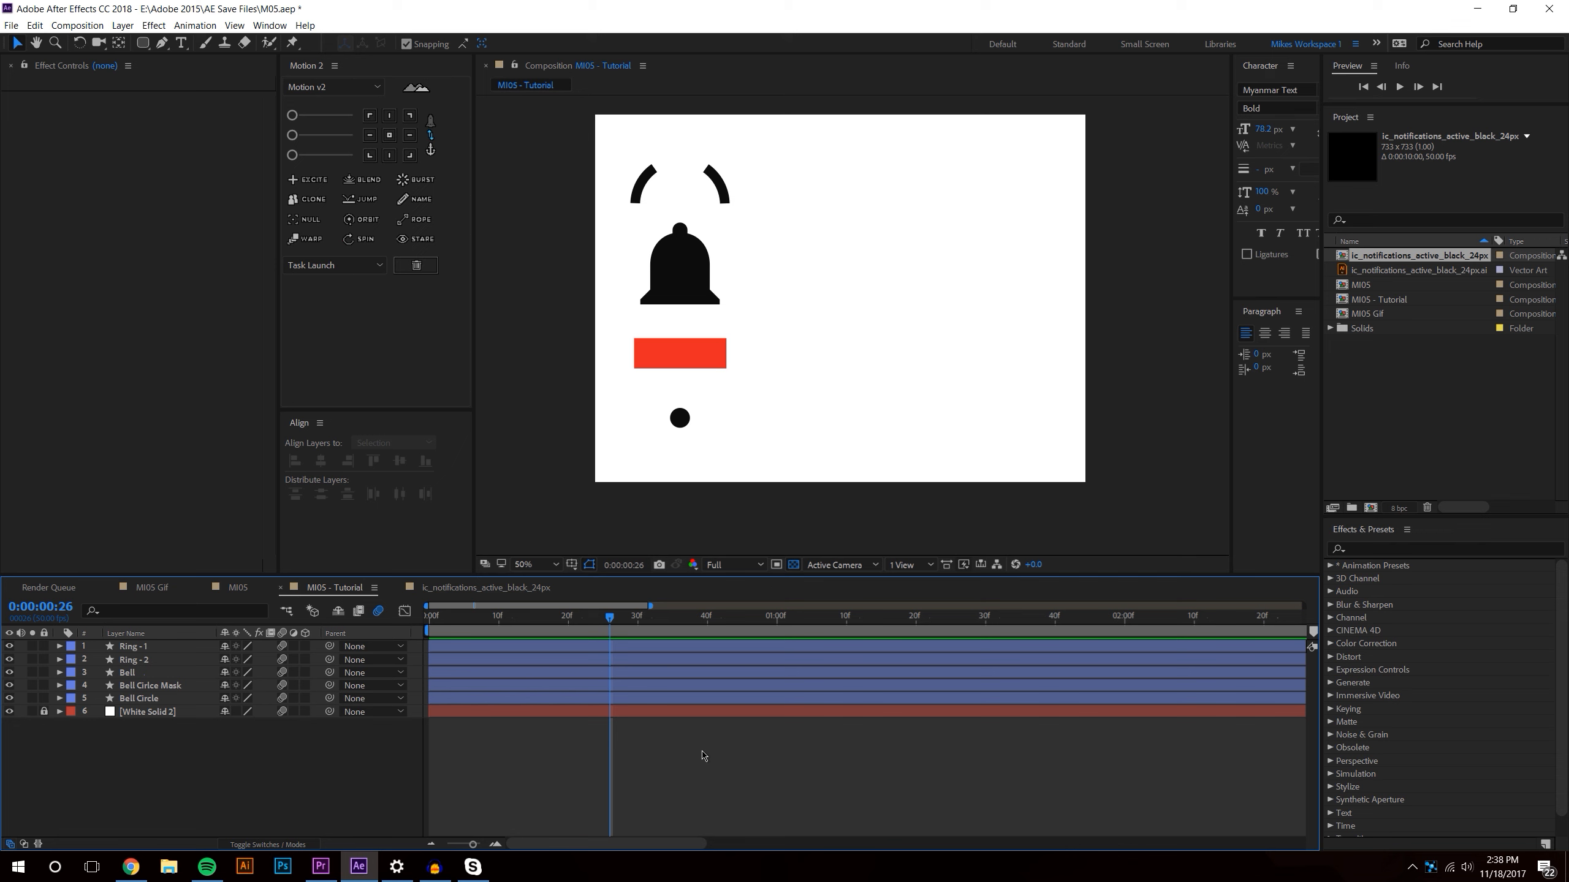
click(679, 416)
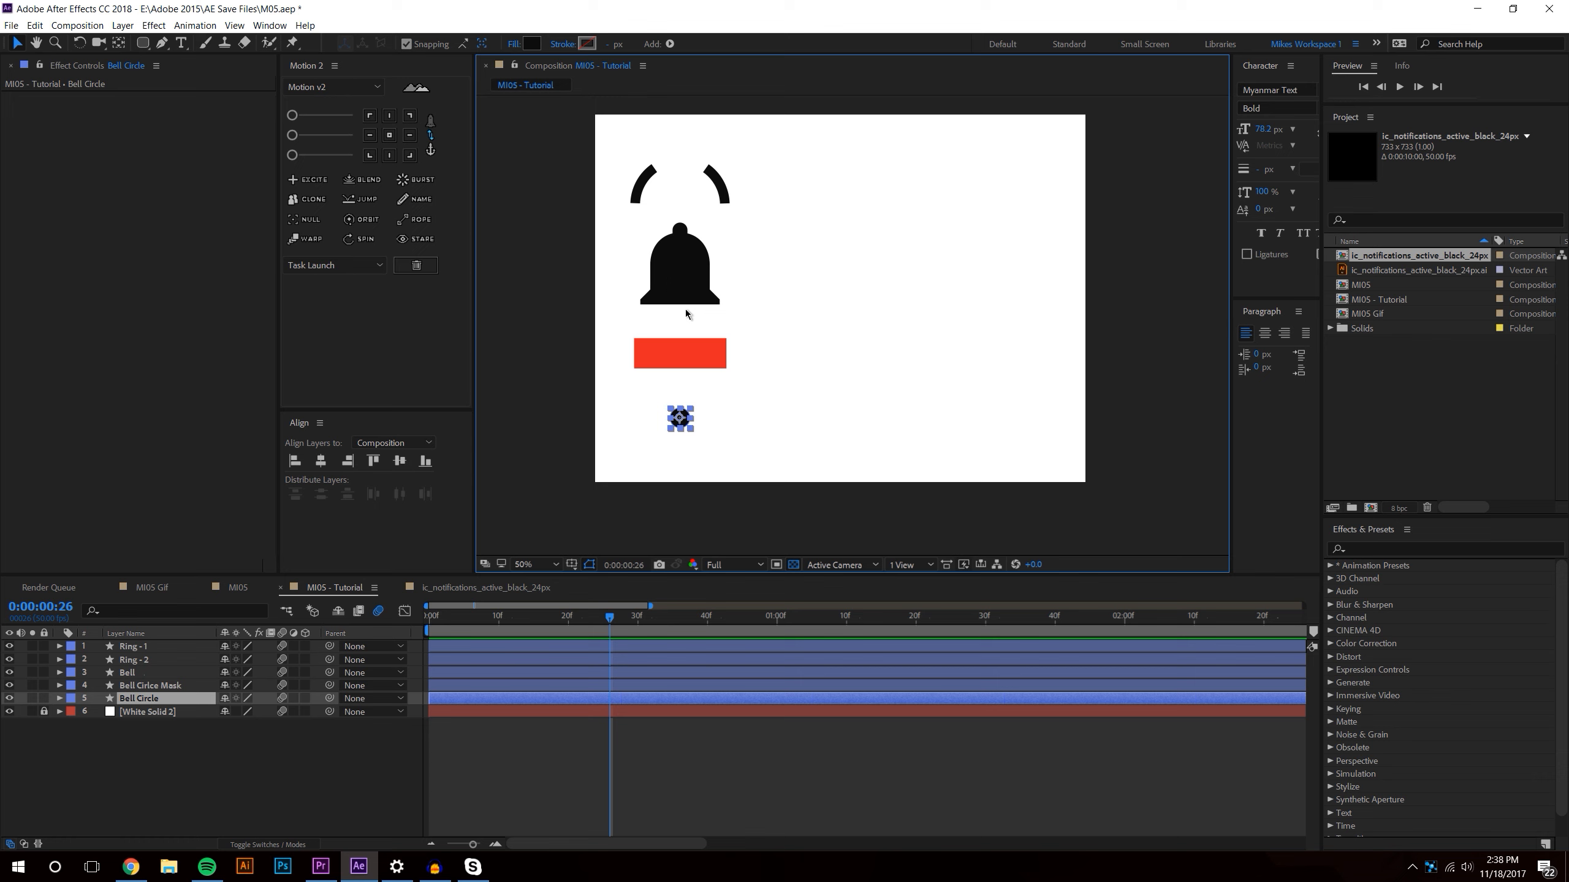
click(830, 799)
click(706, 351)
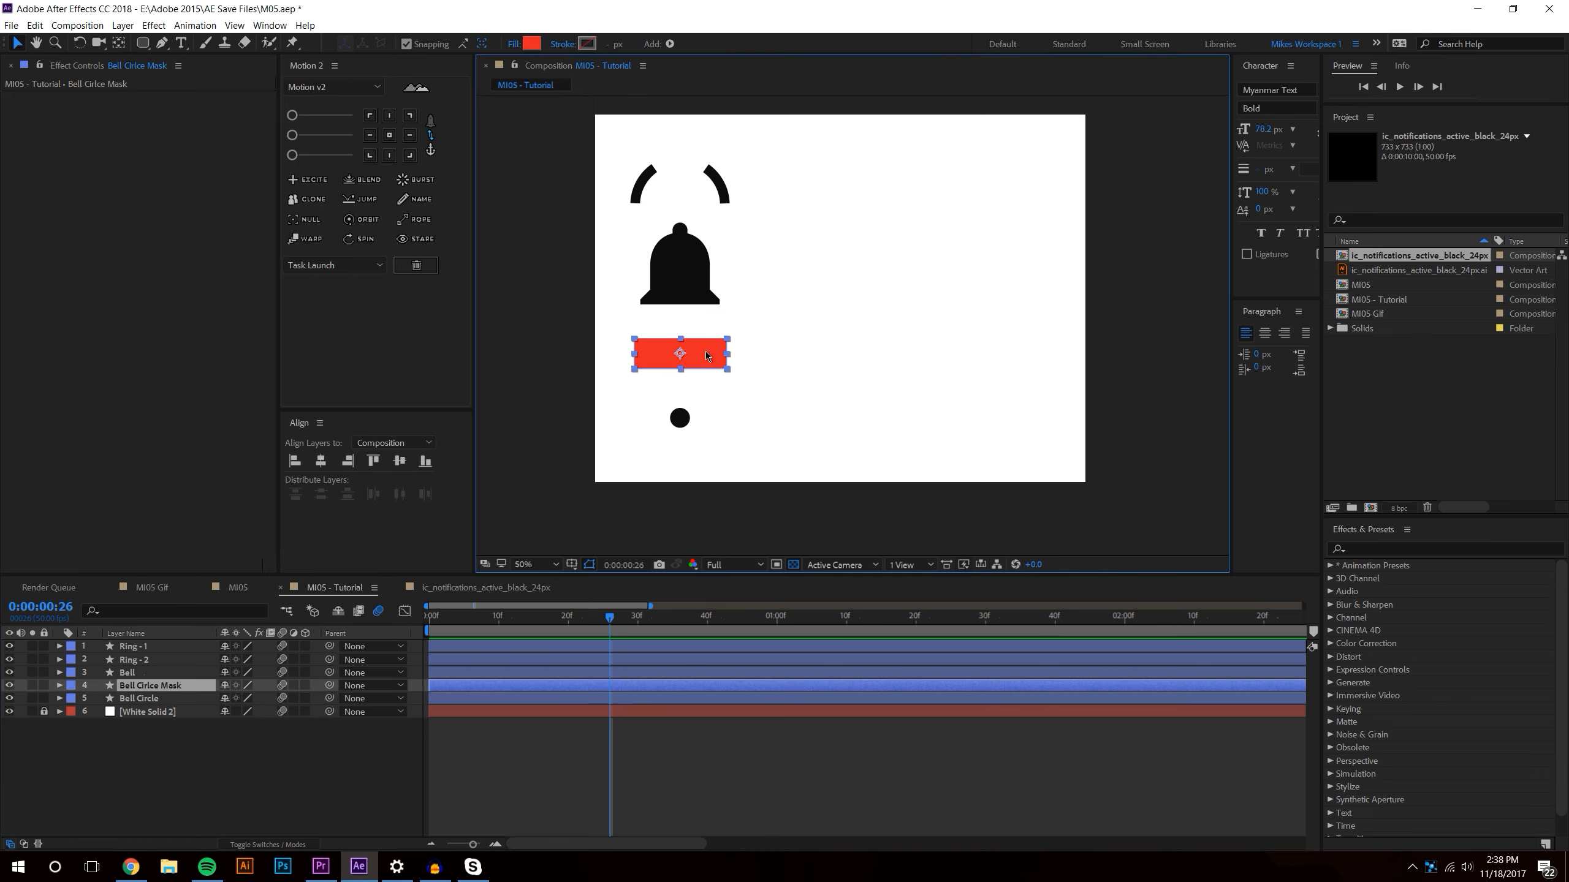
click(770, 773)
- Move the bell to the centre of the composition and place the small black circle just beneath it
click(683, 271)
drag(679, 266, 845, 298)
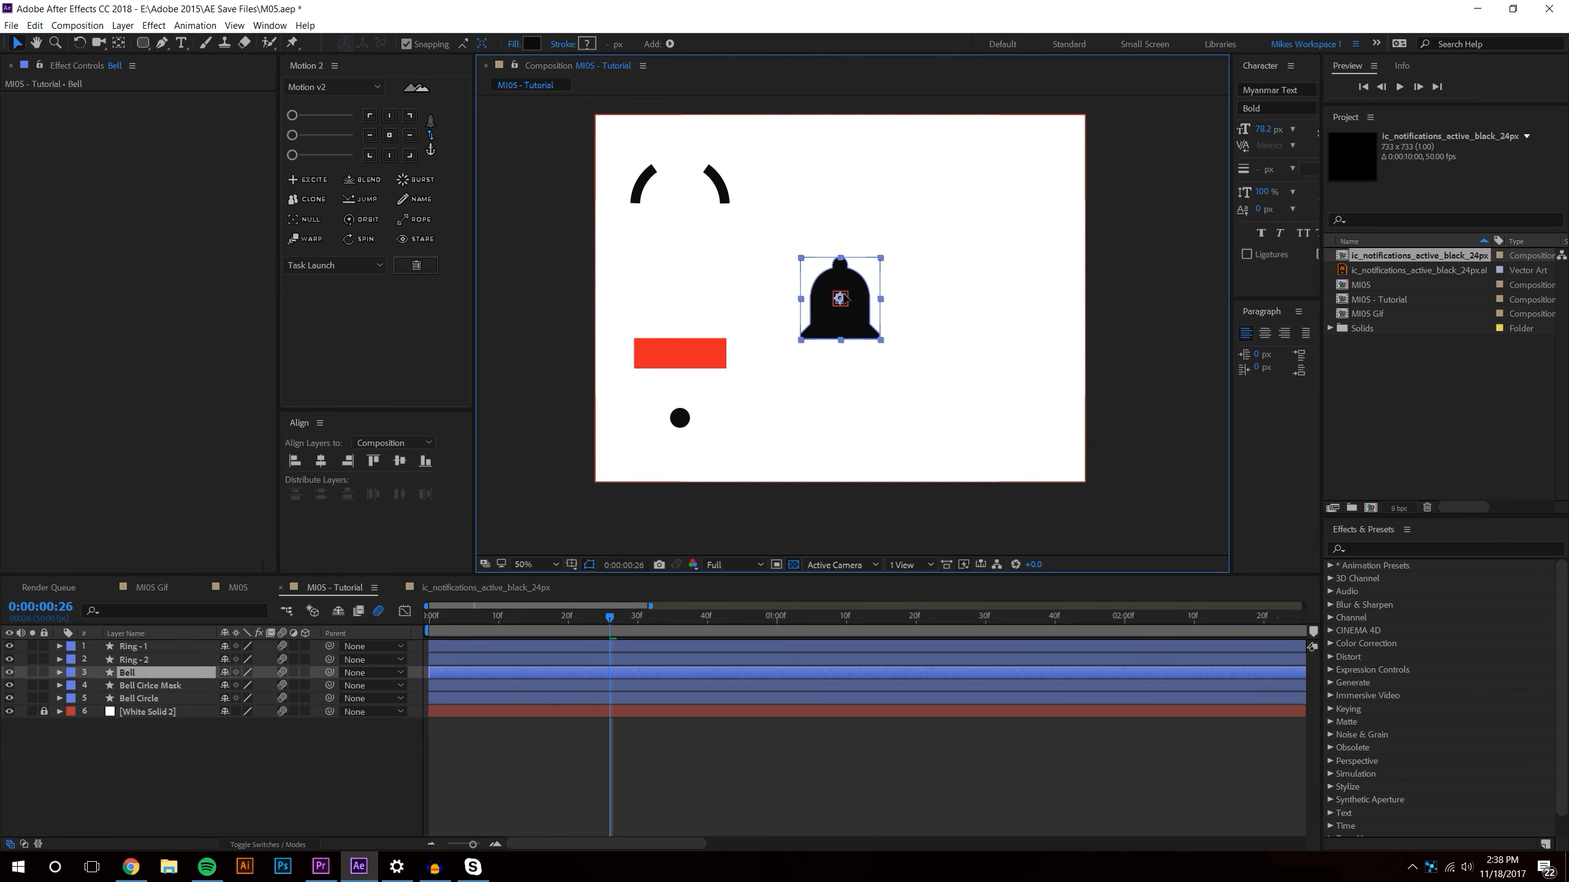
click(914, 791)
click(861, 340)
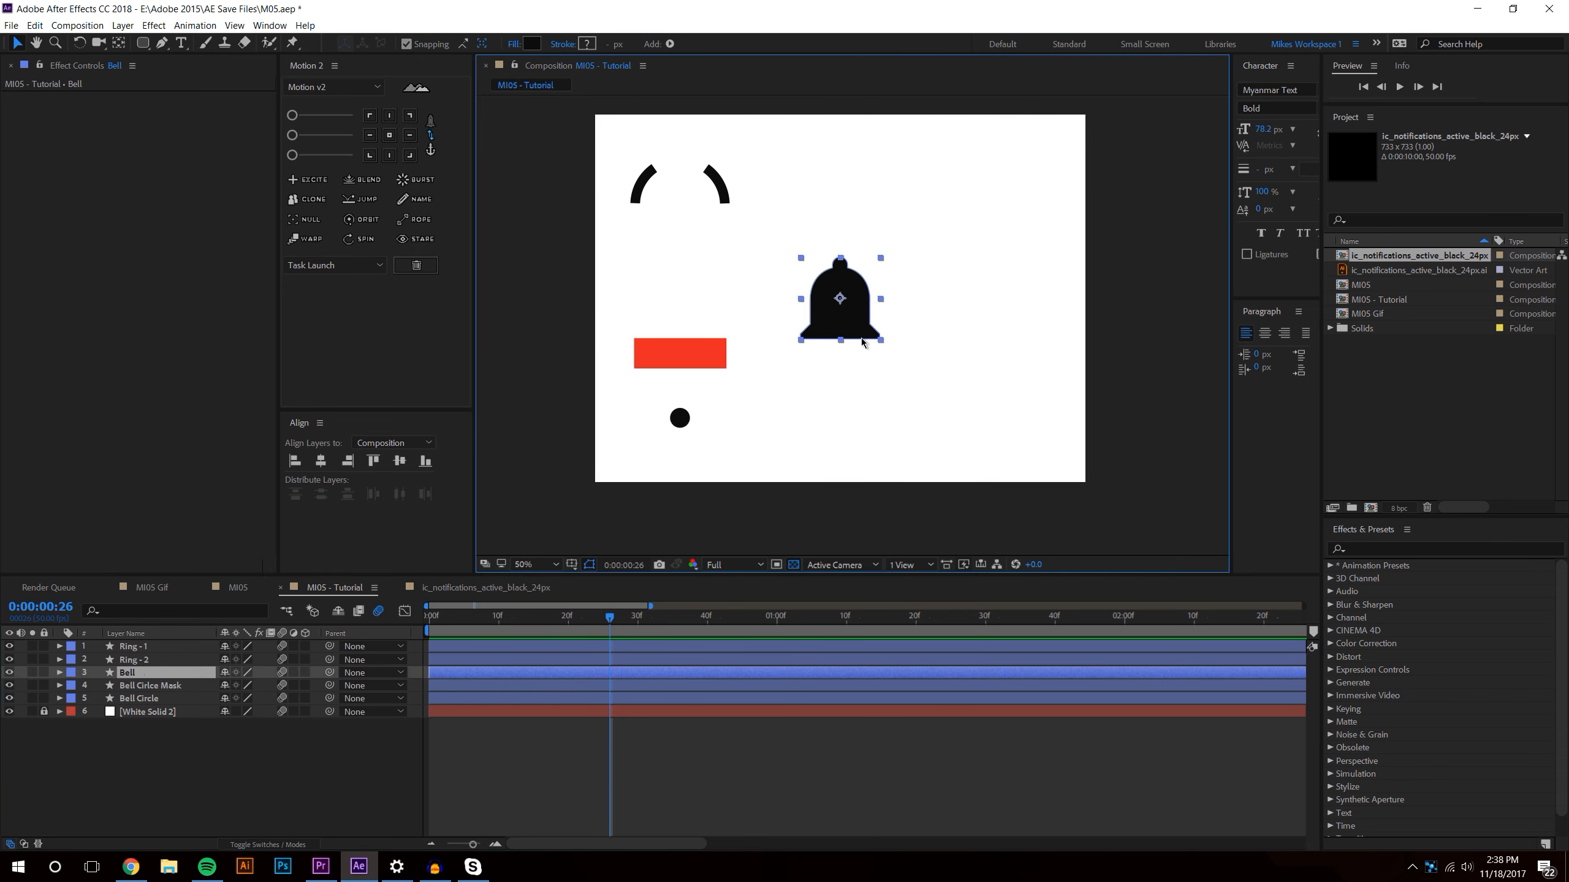
click(680, 421)
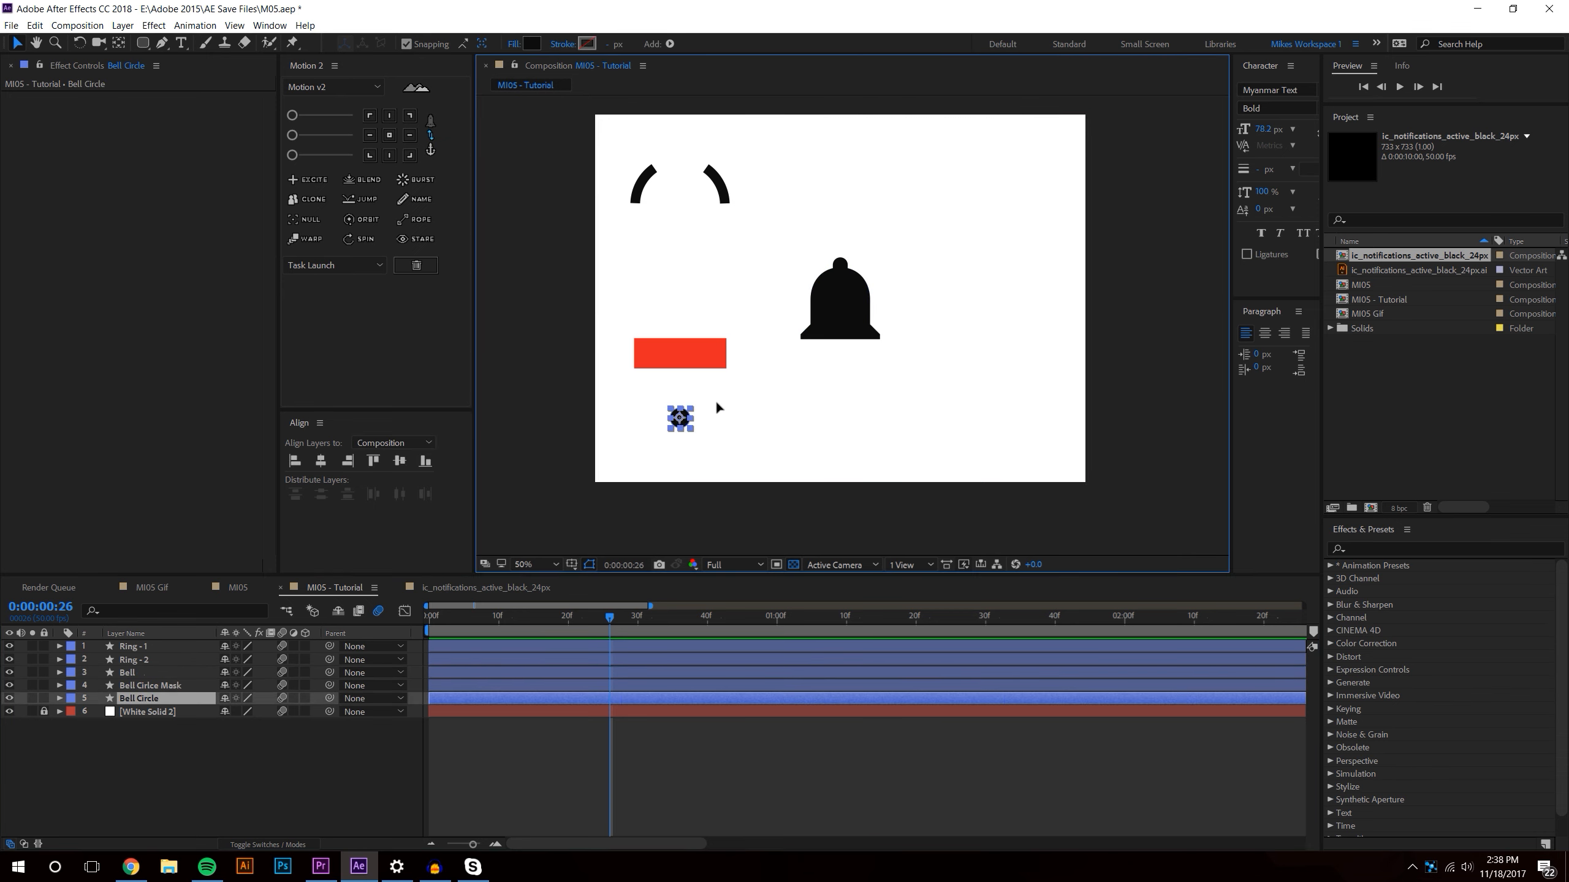
drag(681, 420, 842, 359)
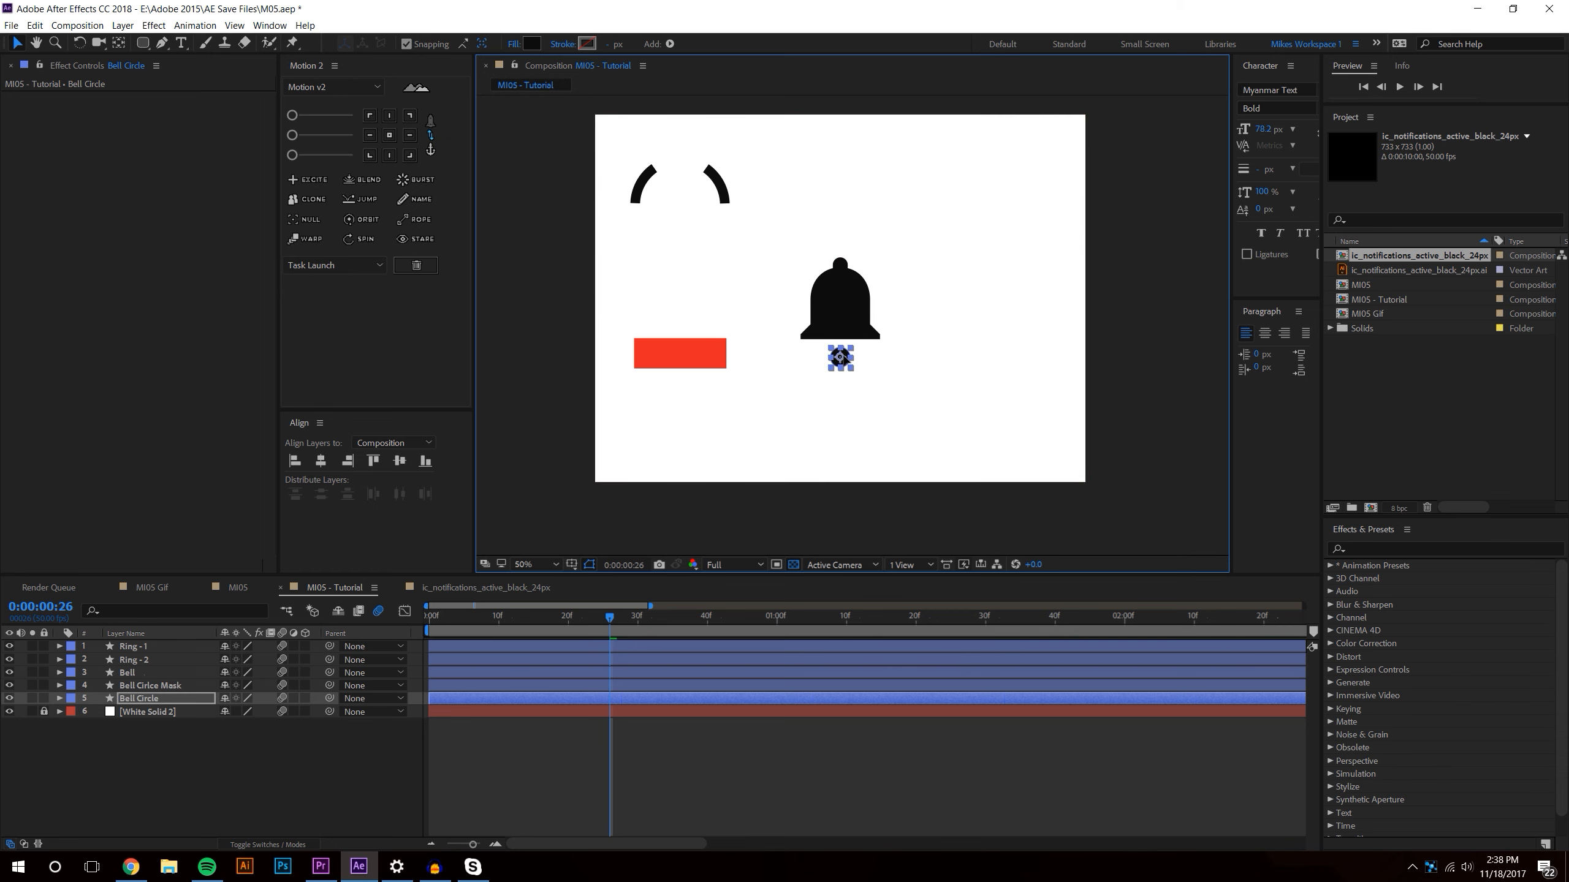
- Make the red mask rectangle partly transparent and position it over the bell's lower edge
click(693, 452)
click(664, 361)
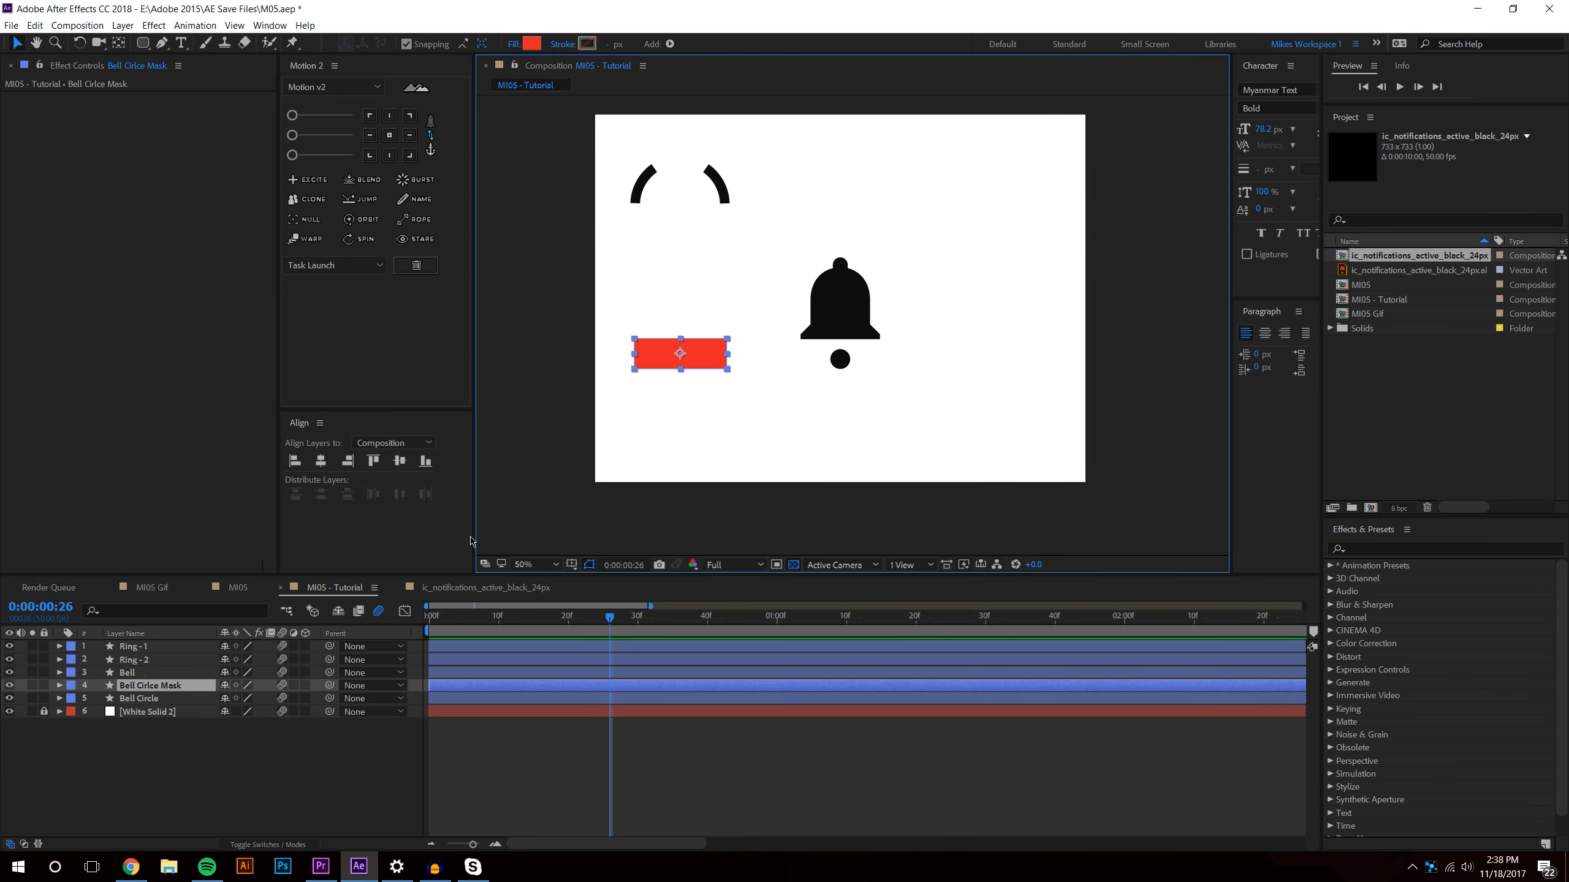
key(t)
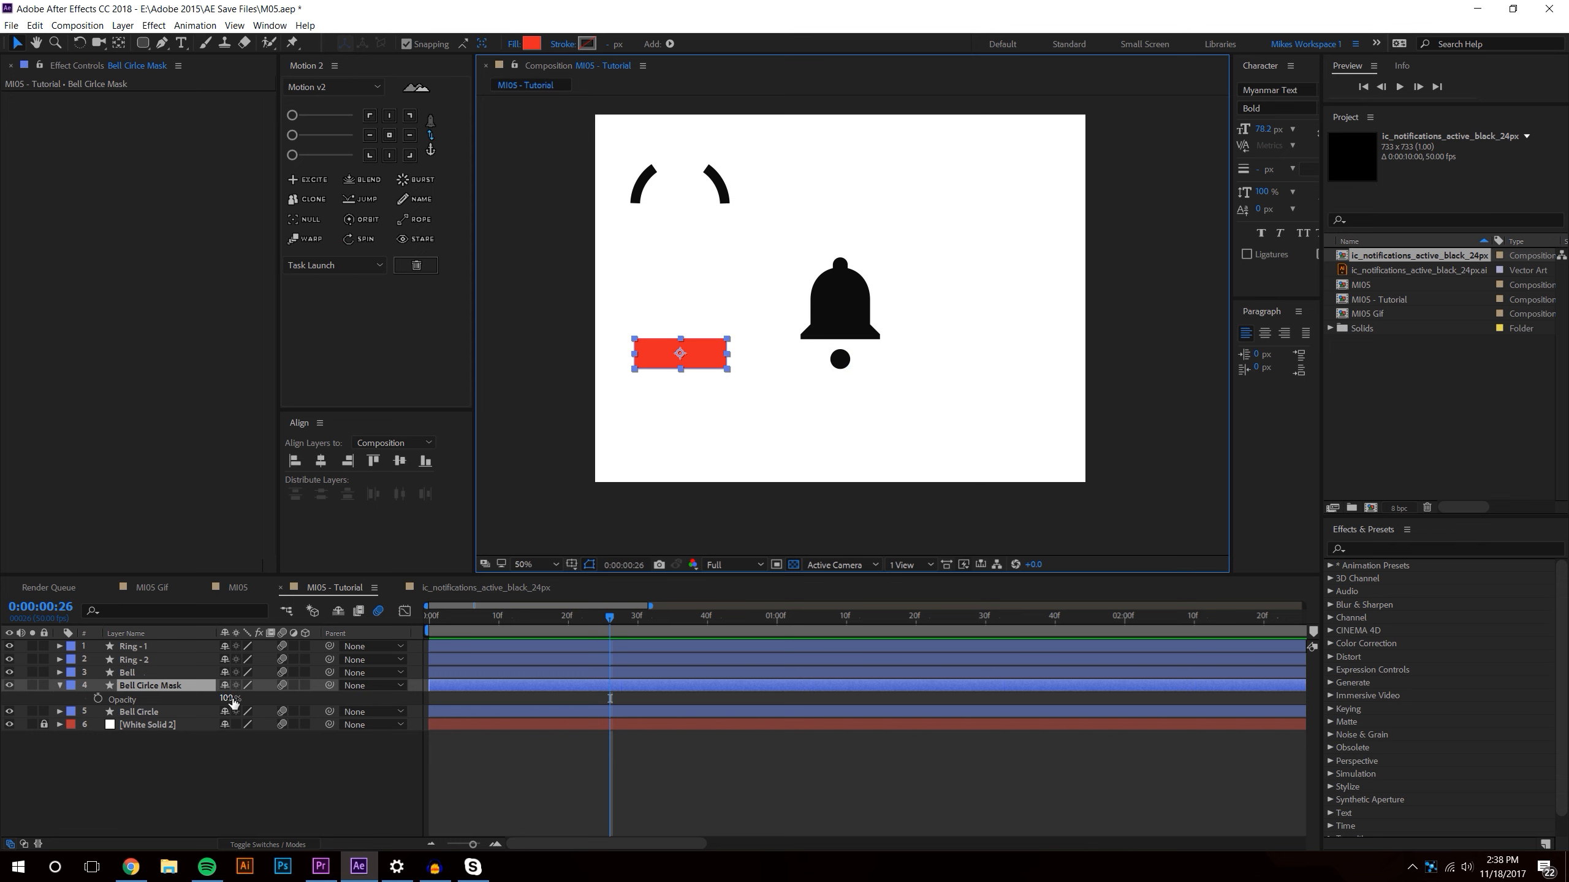
drag(227, 699, 210, 697)
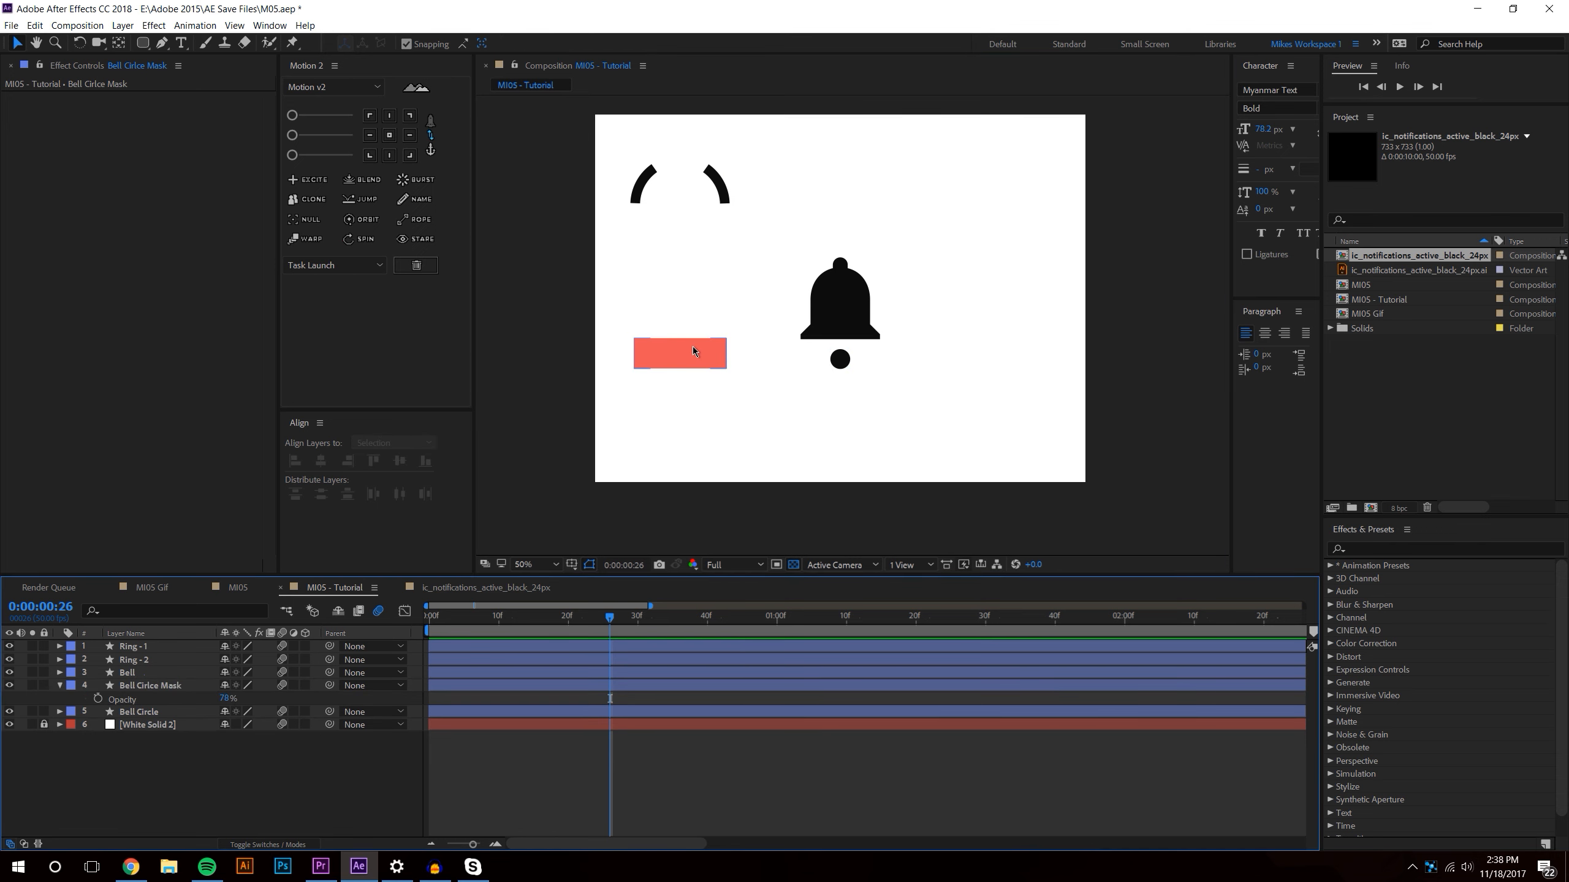
click(686, 356)
drag(706, 352, 828, 332)
- Move the small circle up so its centre sits on the lower edge of the red mask rectangle
key(.)
click(829, 394)
drag(829, 395, 829, 342)
scroll(771, 457, up, 4)
drag(771, 457, 963, 113)
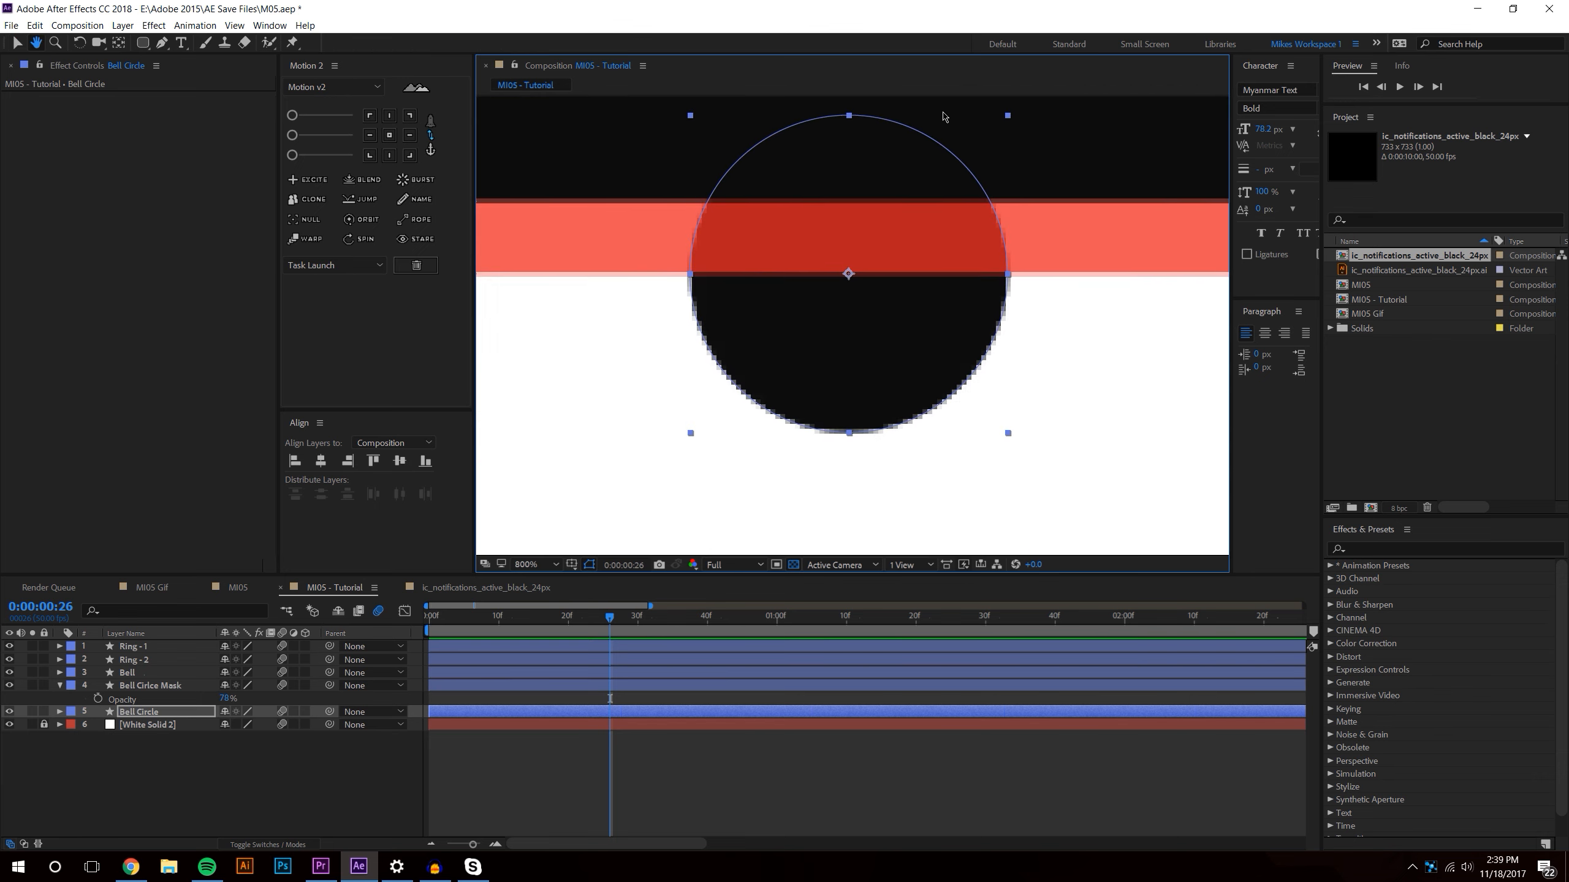
mouse_move(849, 277)
mouse_down()
mouse_move(849, 327)
mouse_move(848, 263)
mouse_move(837, 289)
mouse_up()
key(comma)
key(comma)
- Set the red mask rectangle's opacity to 100%
click(163, 699)
click(166, 687)
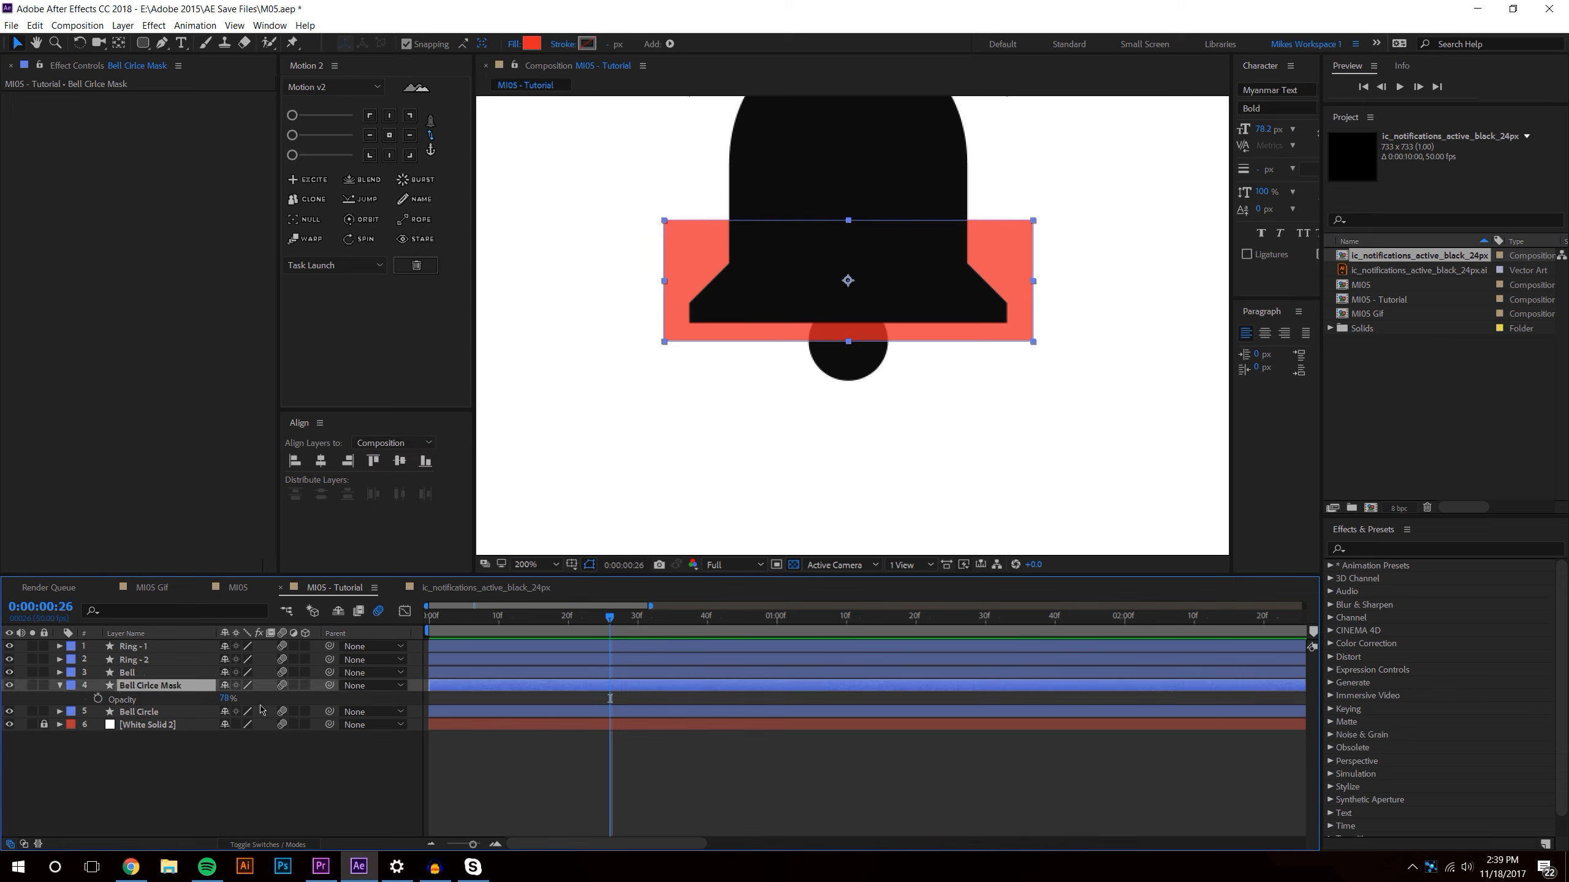
click(226, 698)
text(100)
key(Return)
click(172, 822)
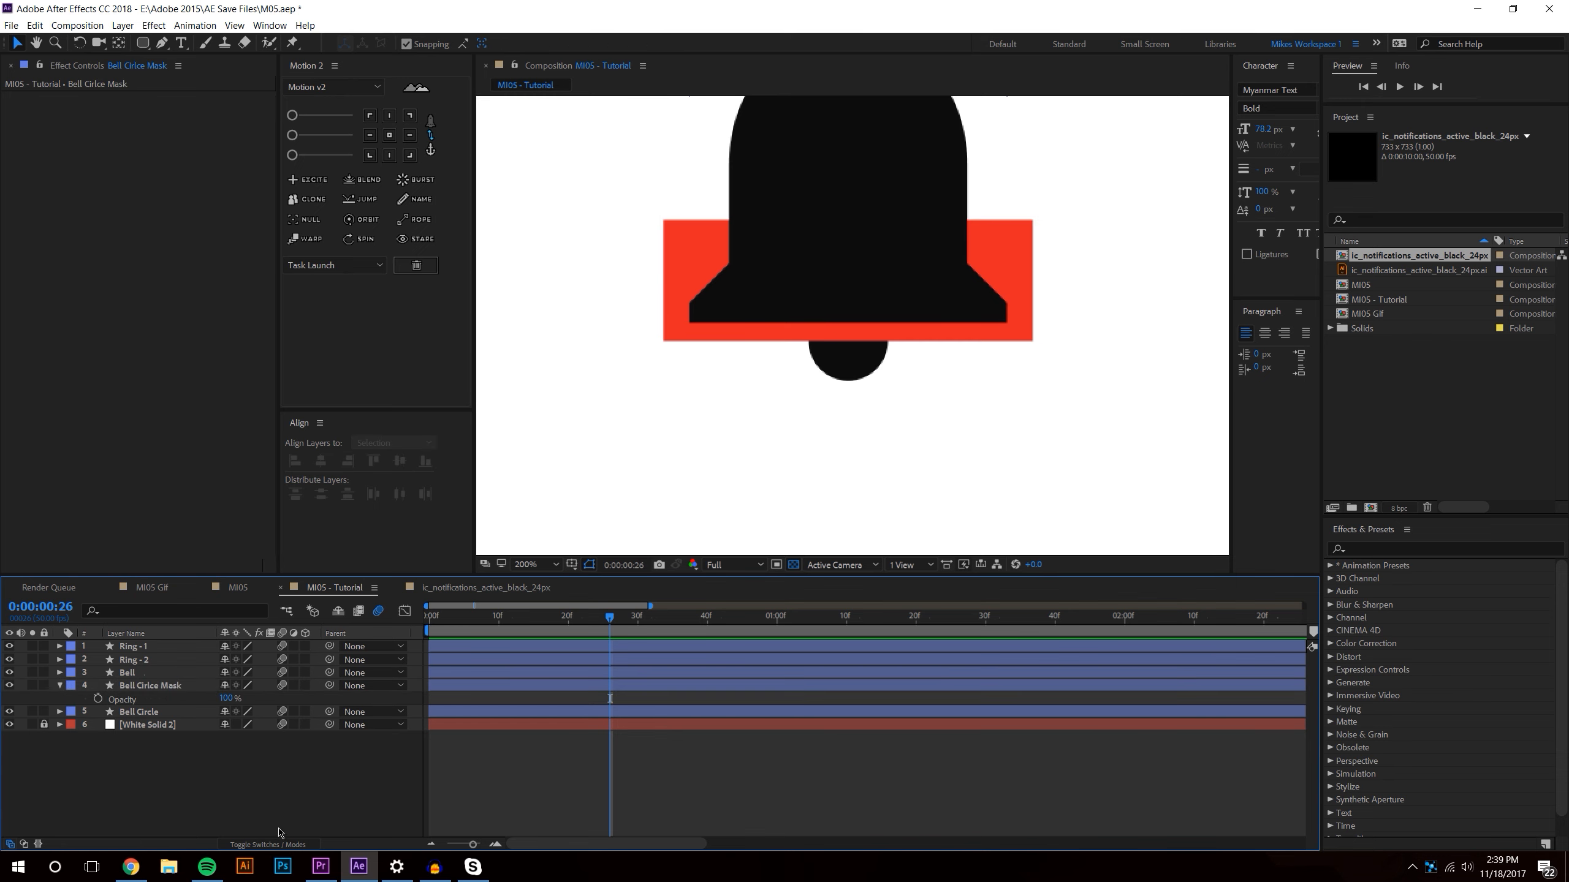
- Set the Bell Circle layer's track matte to Alpha Inverted, using the mask rectangle above it
click(267, 844)
click(314, 712)
click(314, 746)
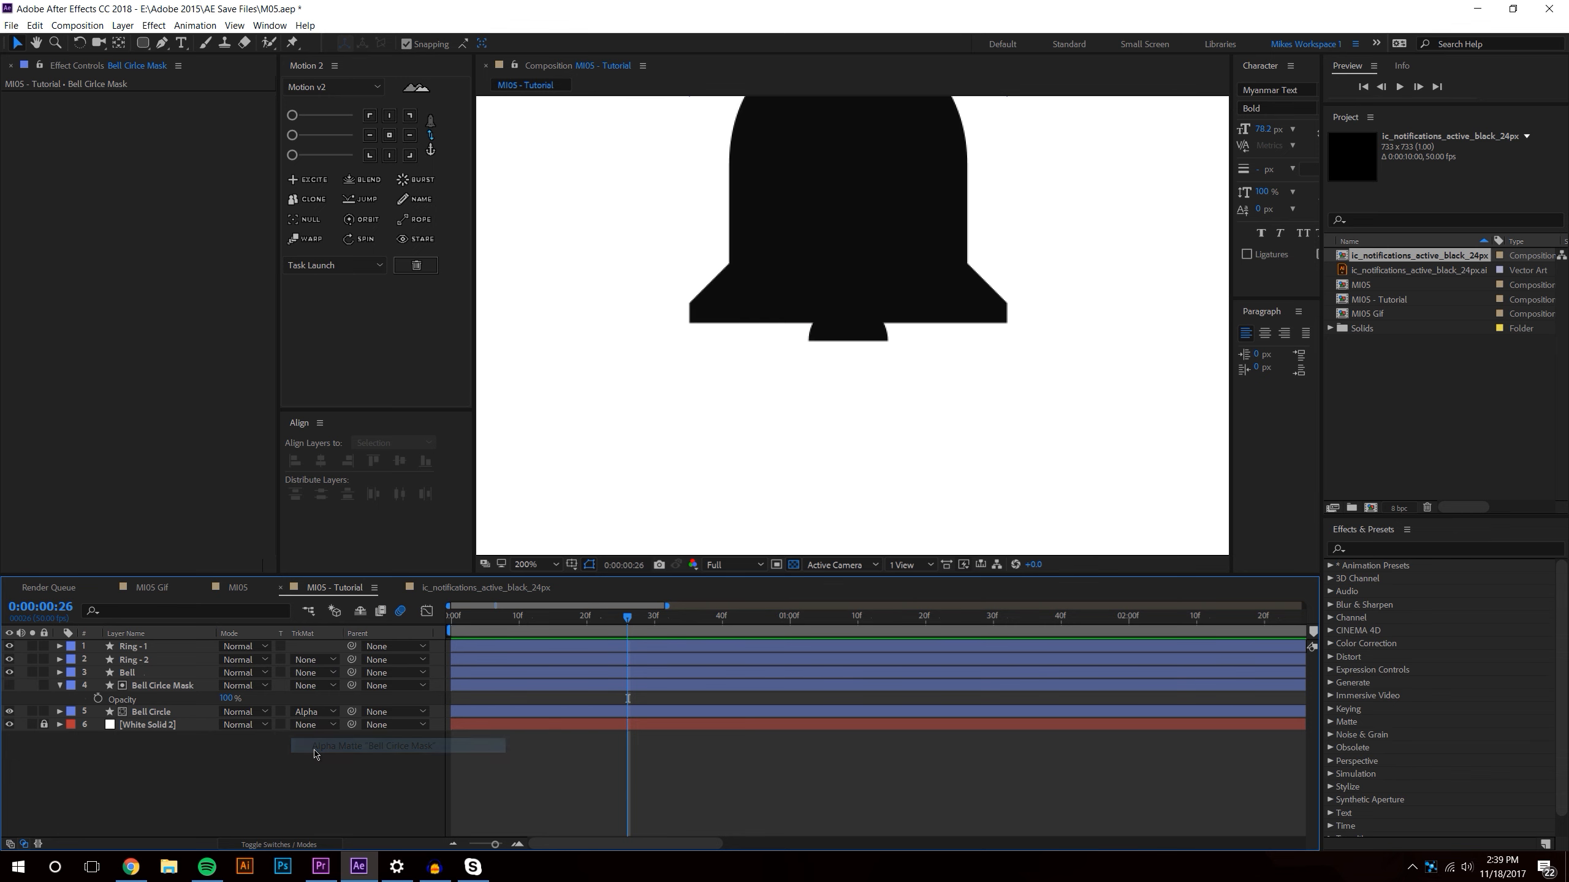
click(314, 712)
click(318, 765)
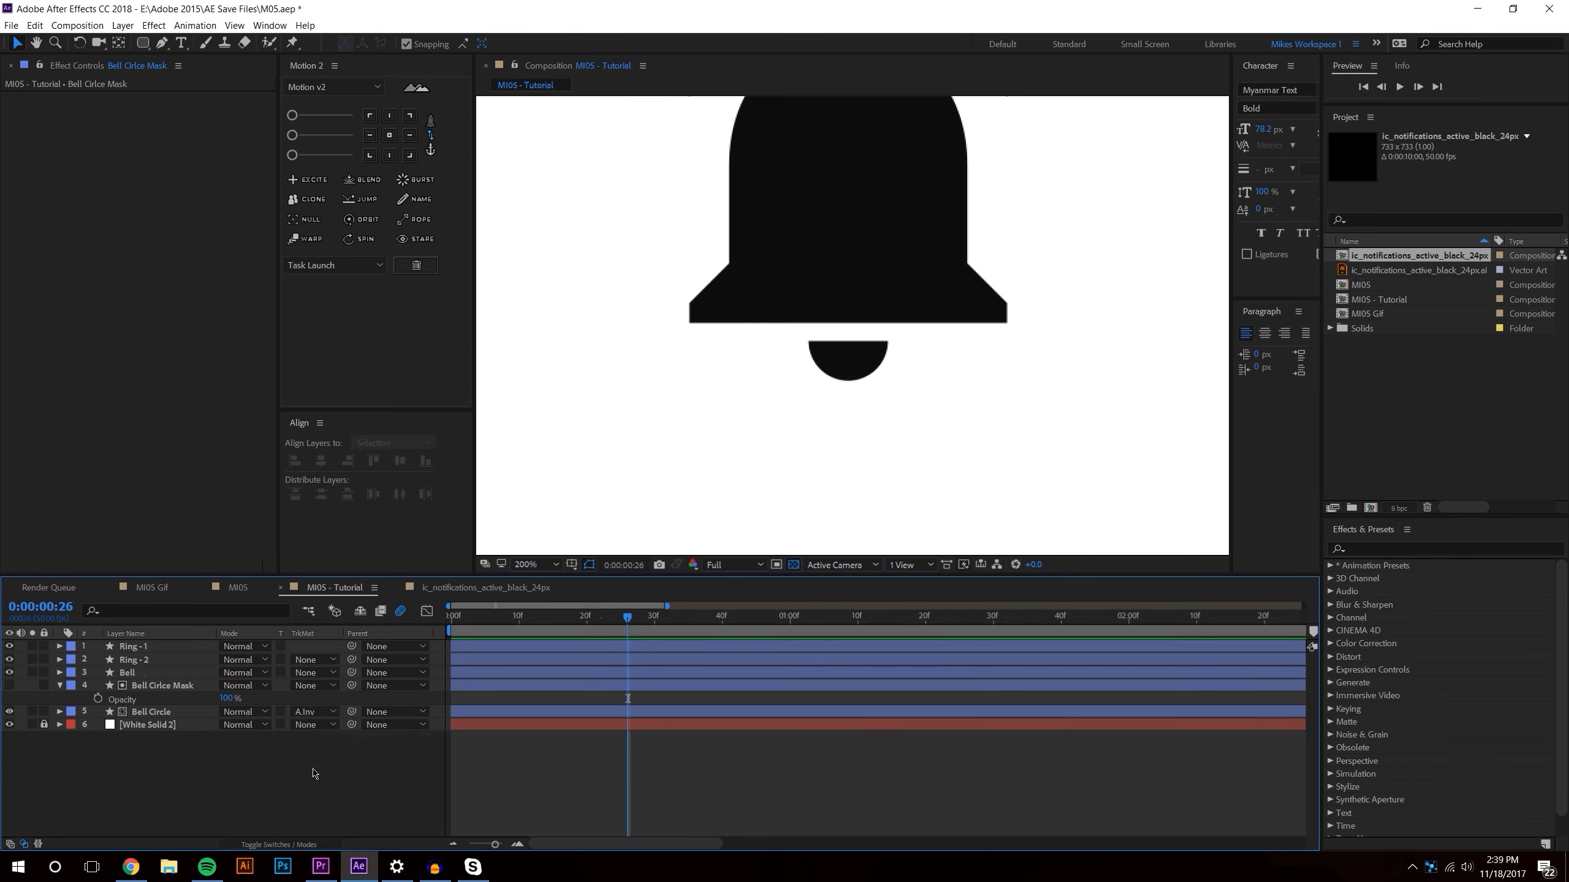
click(814, 307)
drag(809, 307, 827, 356)
click(338, 771)
- Move the Ring - 1 and Ring - 2 layers together so the arcs sit on either side of the bell's top
scroll(922, 401, down, 4)
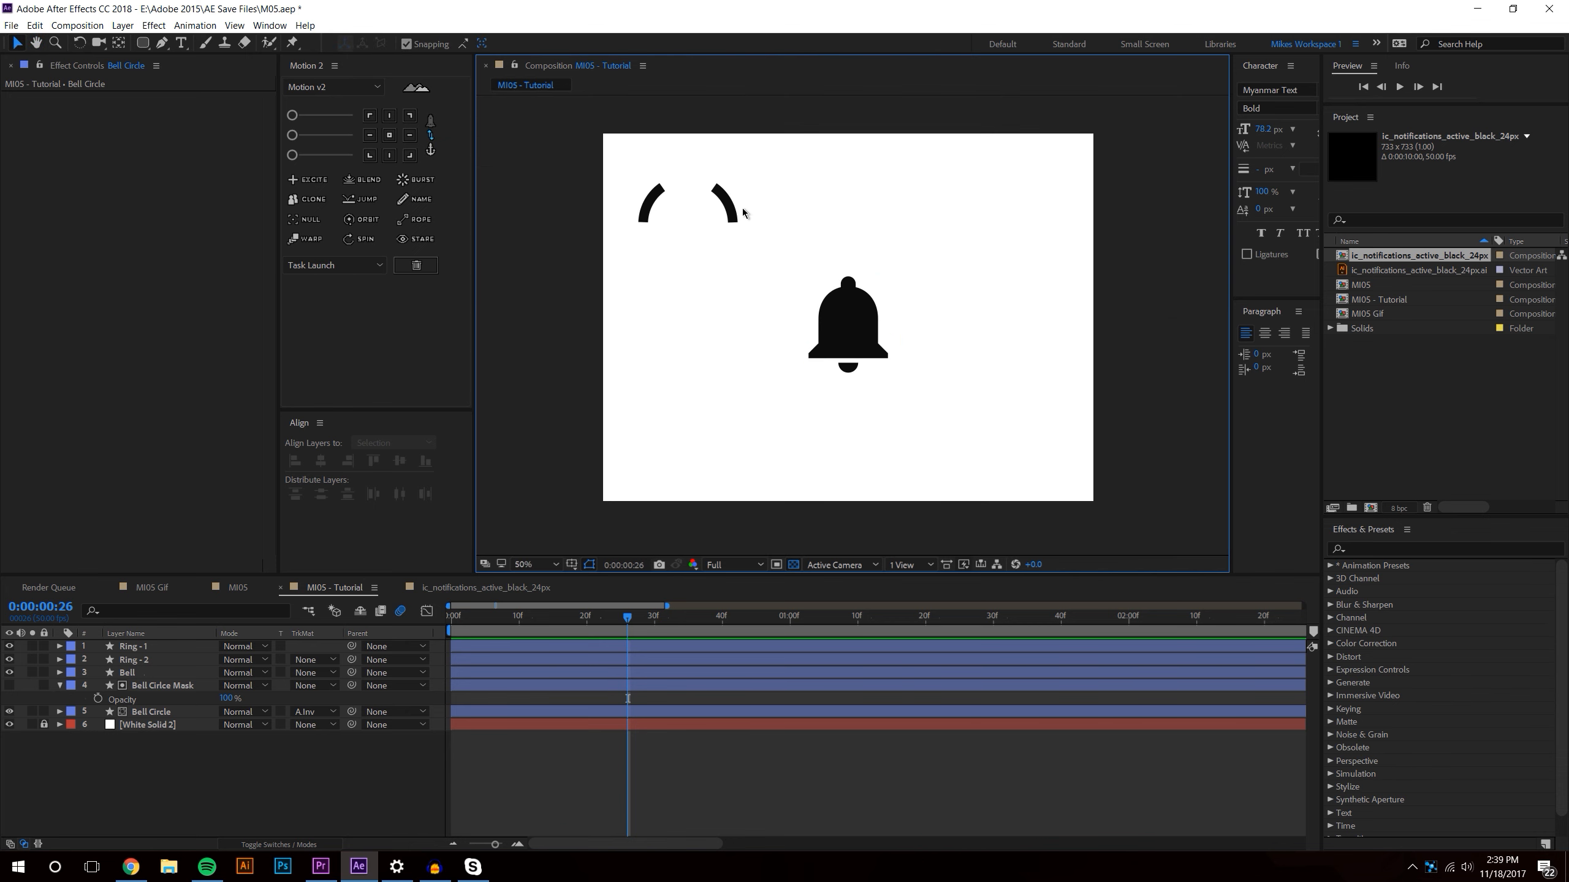
click(137, 647)
shift+click(139, 660)
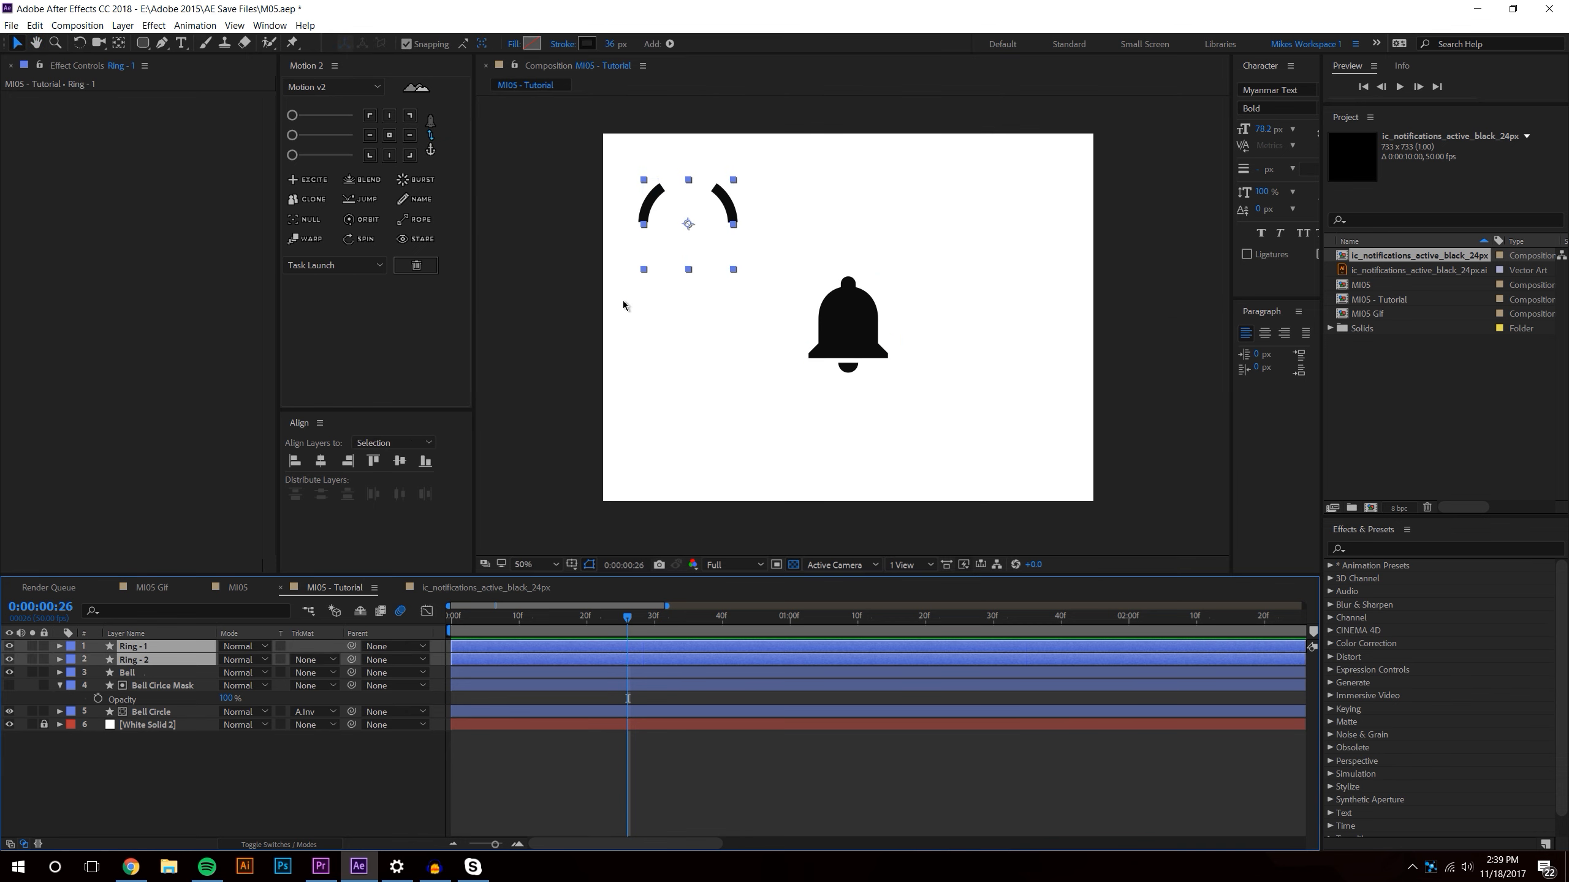
drag(701, 221, 861, 315)
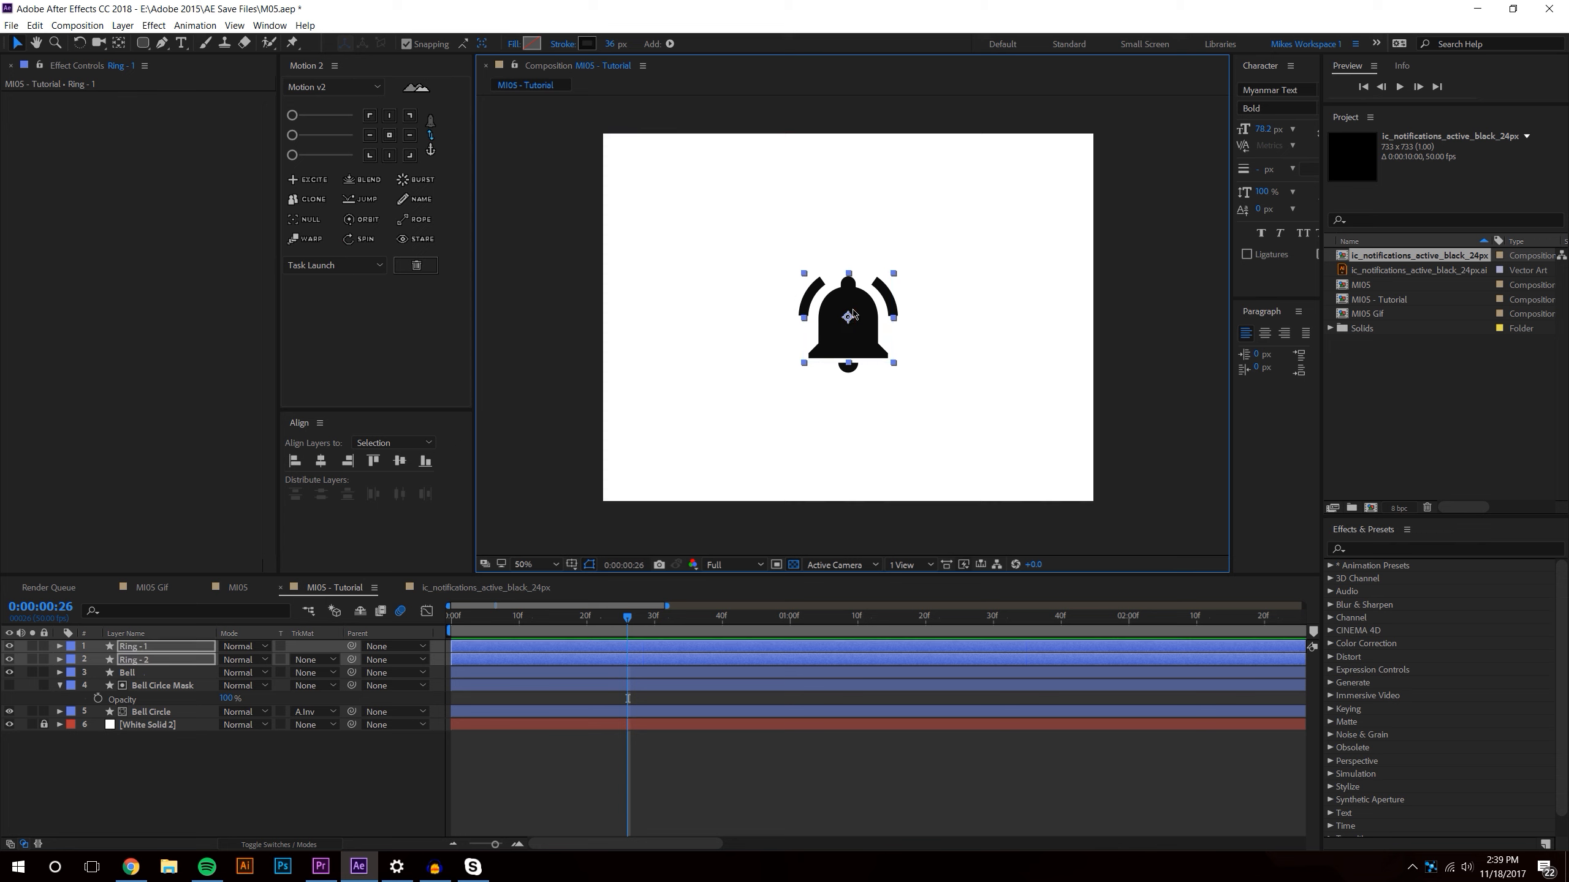
scroll(865, 334, up, 2)
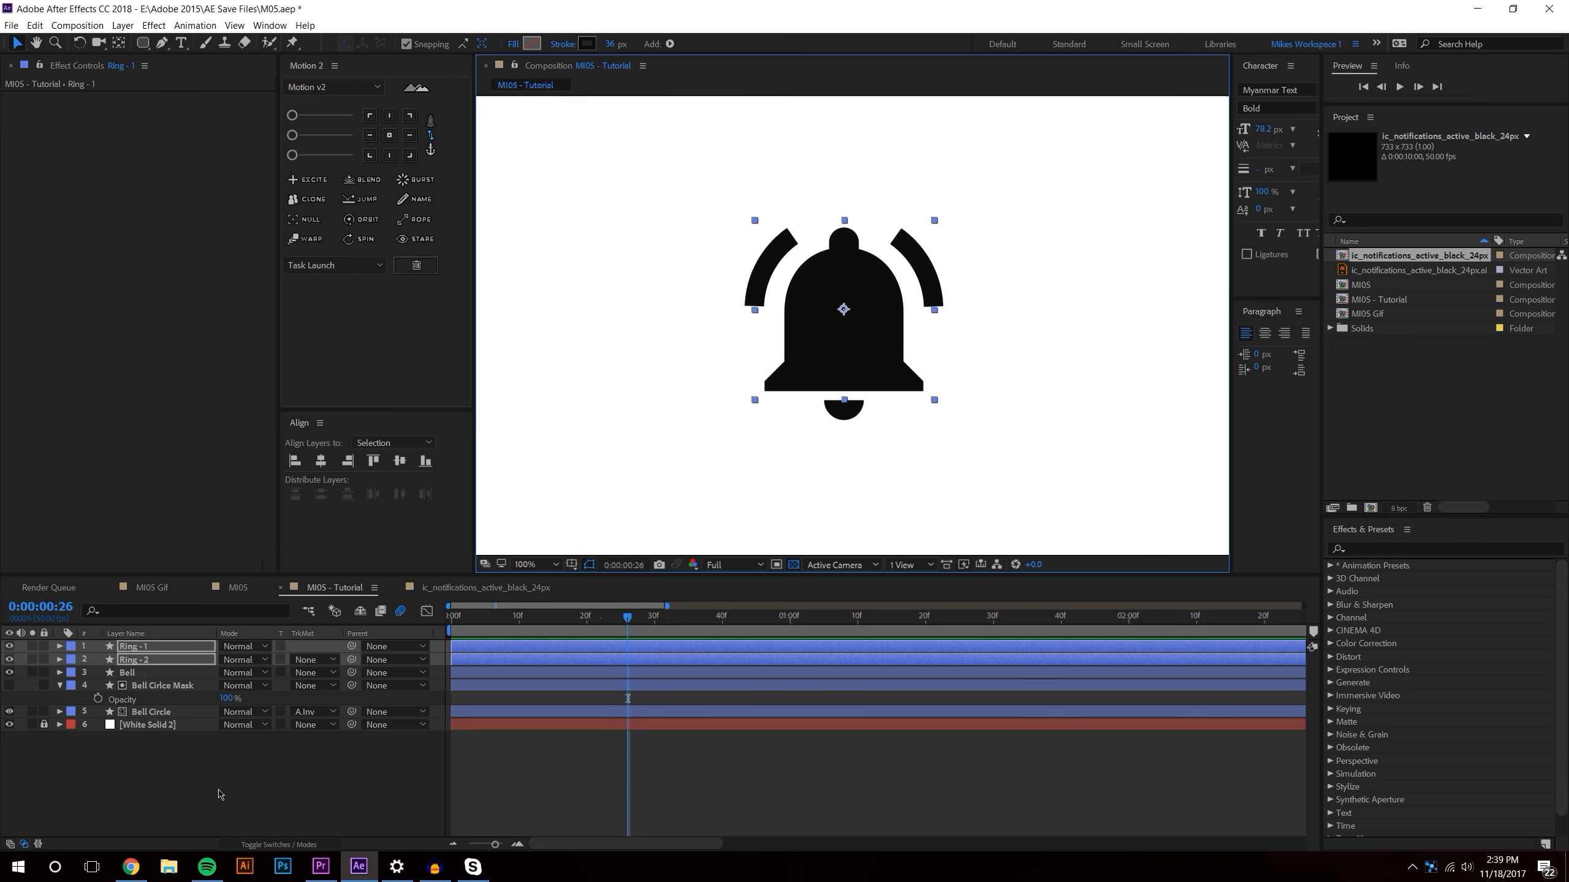
- Lock the Ring - 1 and Ring - 2 layers
click(44, 647)
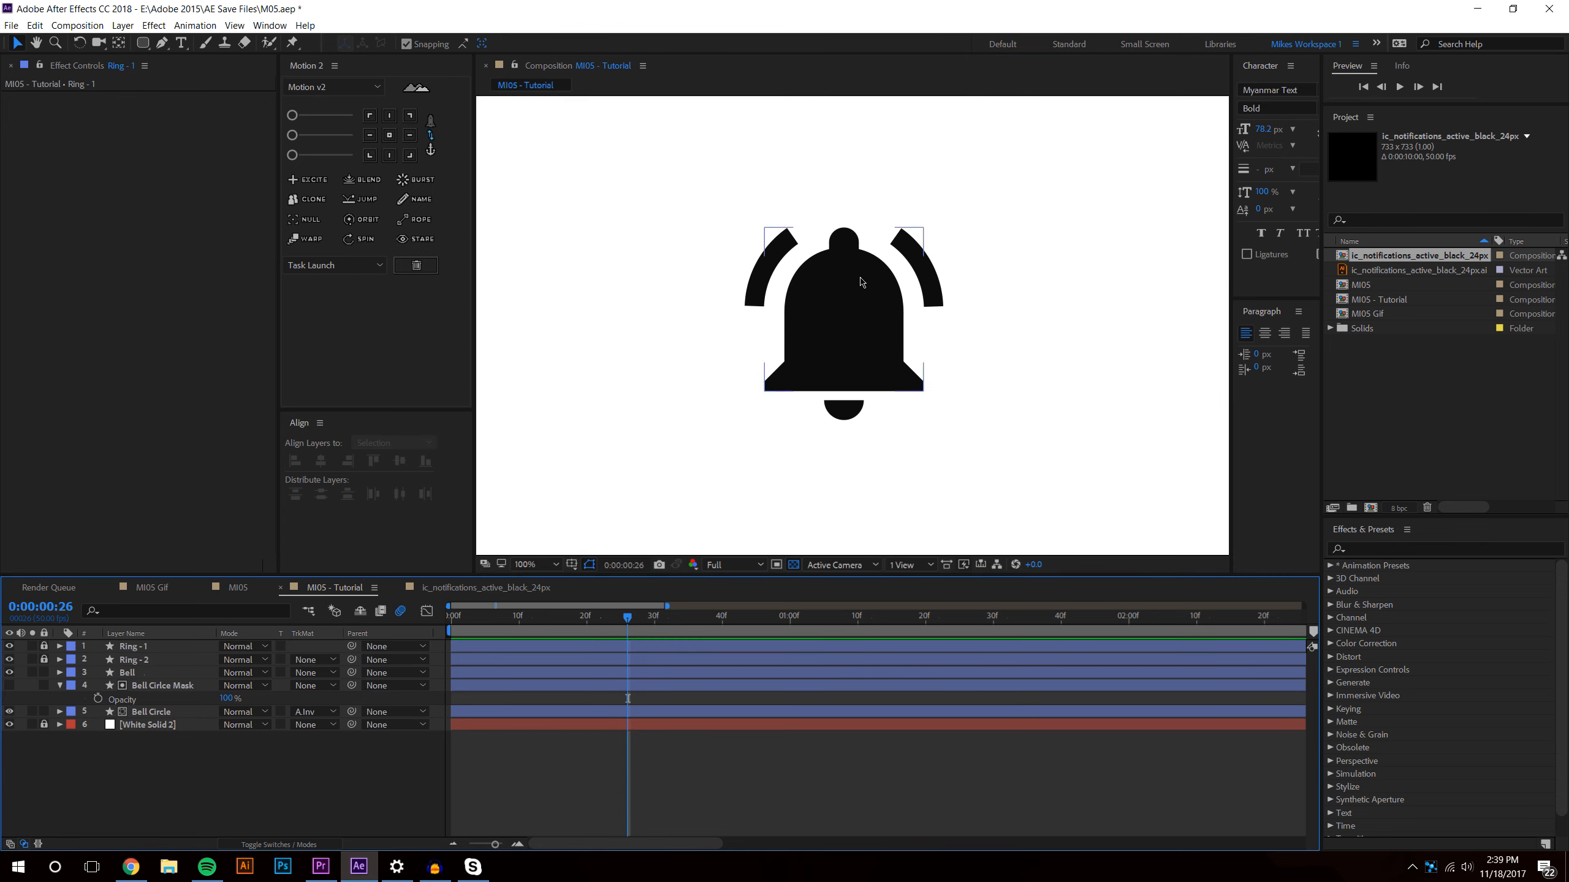
mouse_move(801, 282)
mouse_down()
mouse_move(710, 290)
mouse_move(782, 294)
mouse_up()
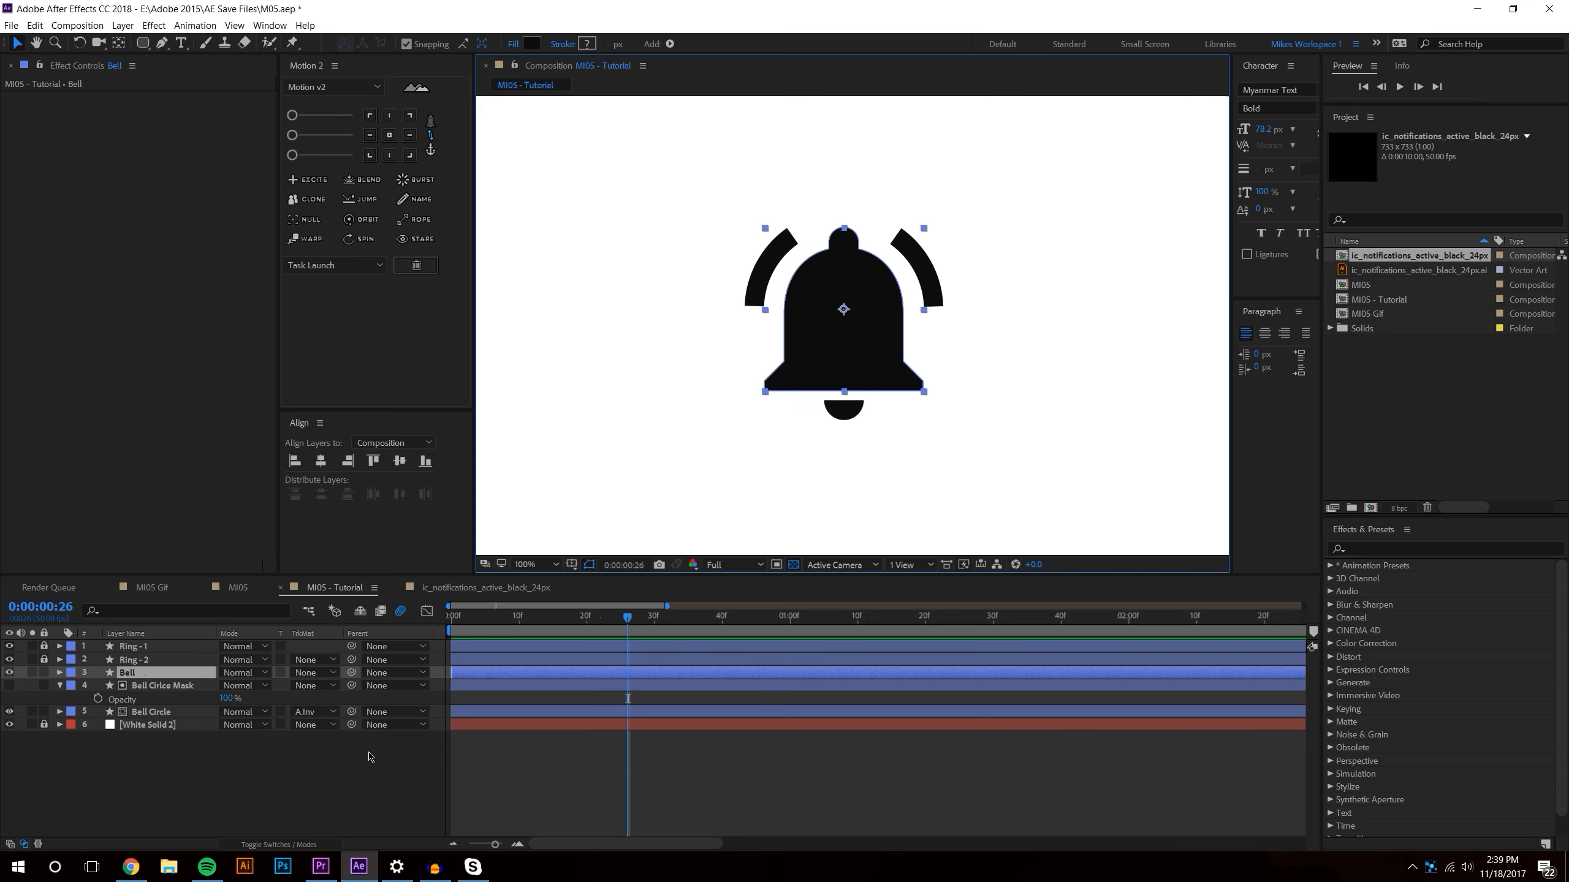
click(226, 810)
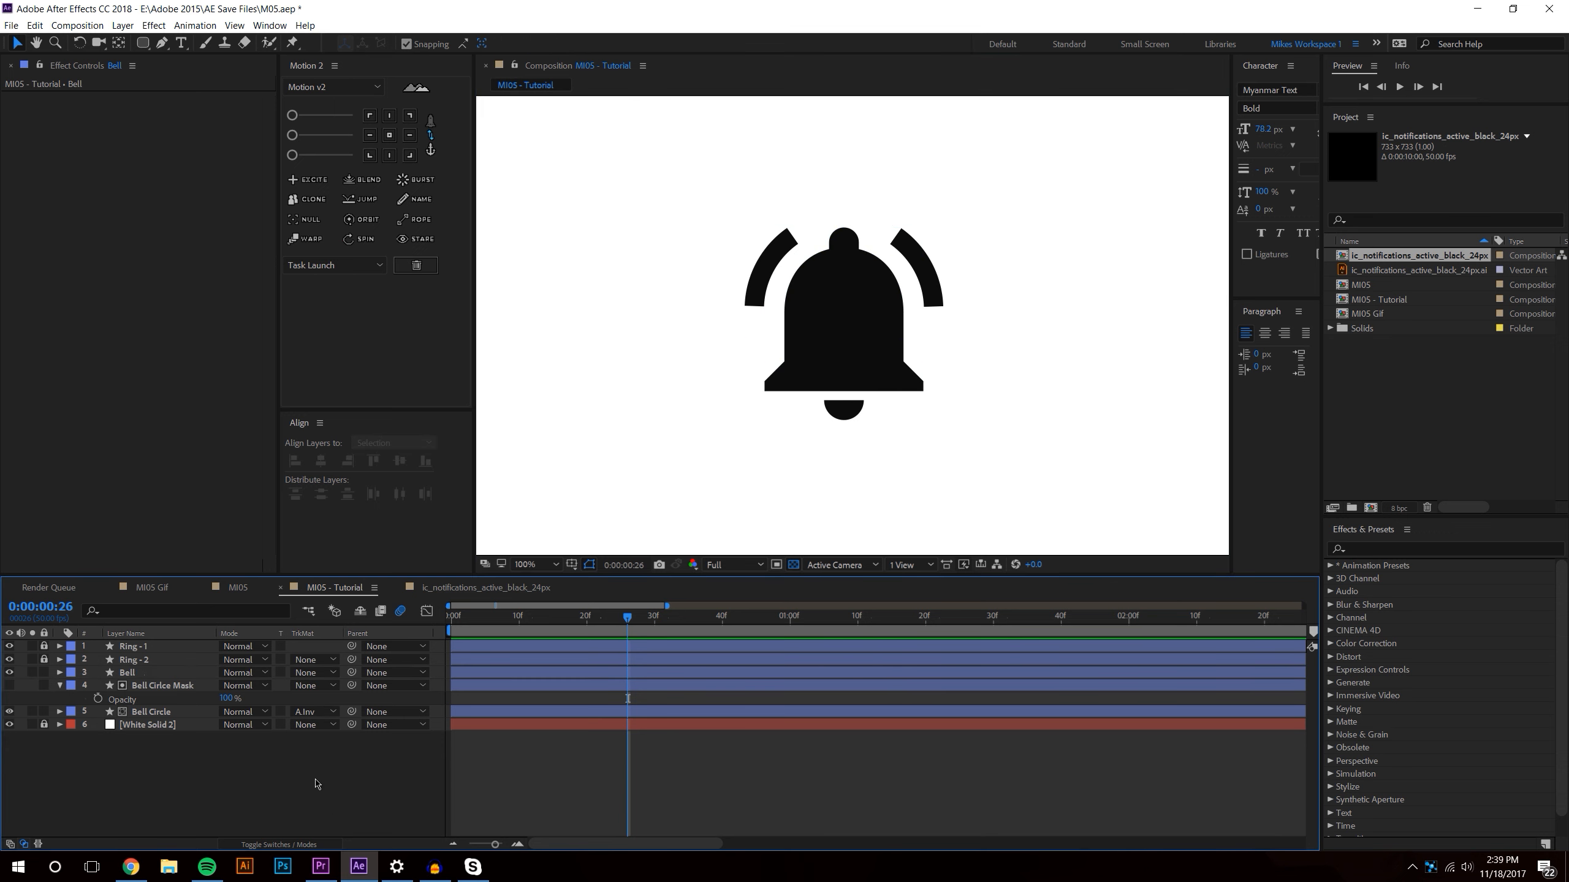
- Parent the circle mask and Bell Circle layers to the Bell layer
click(59, 685)
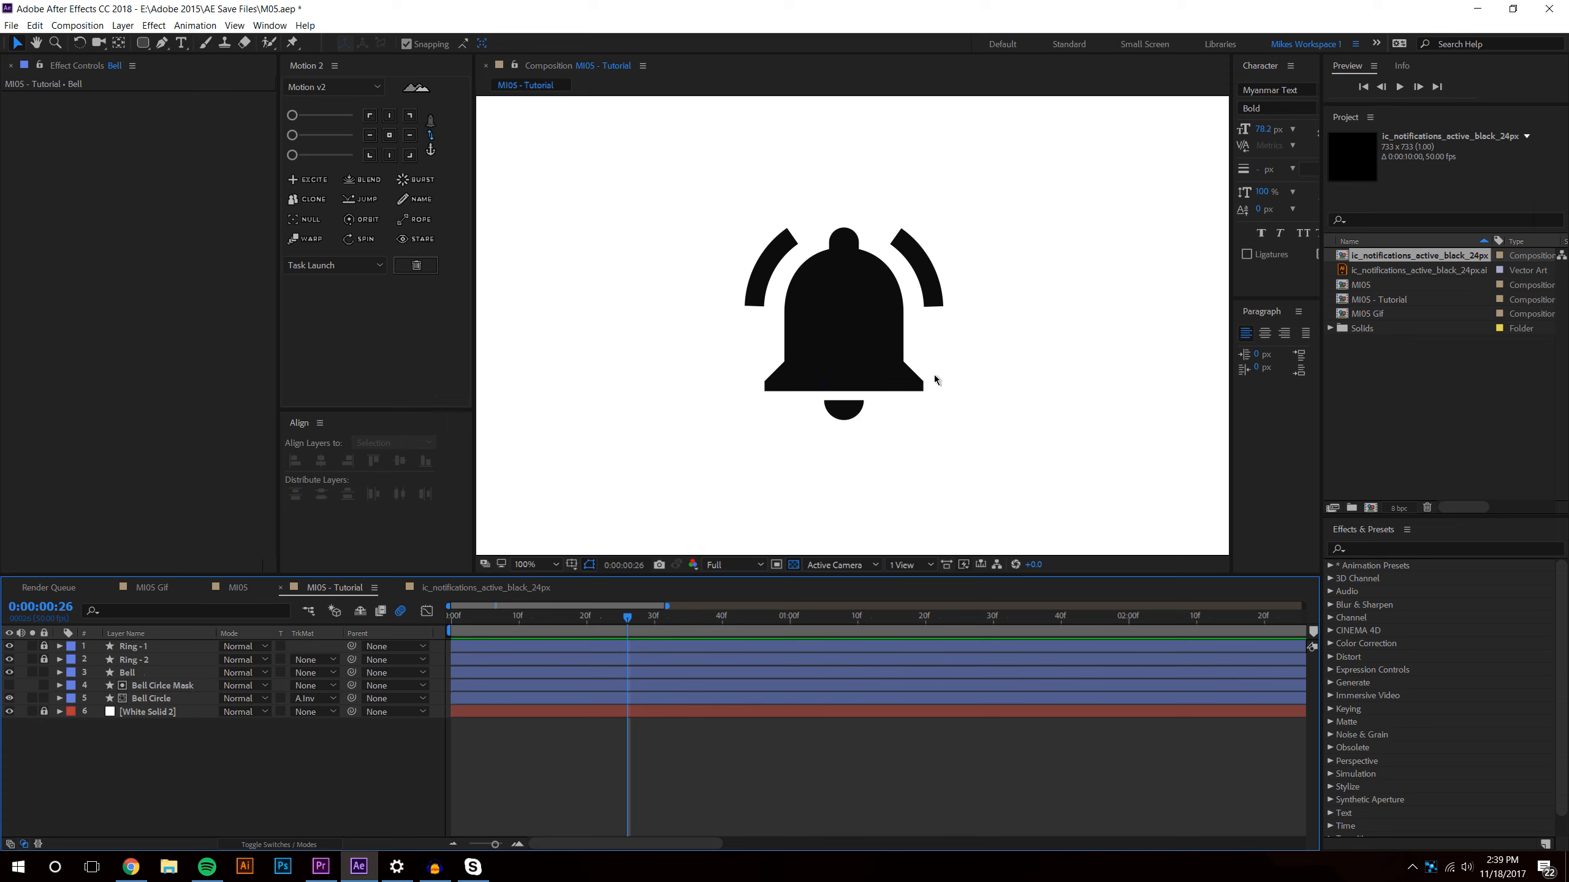
click(162, 685)
shift+click(151, 698)
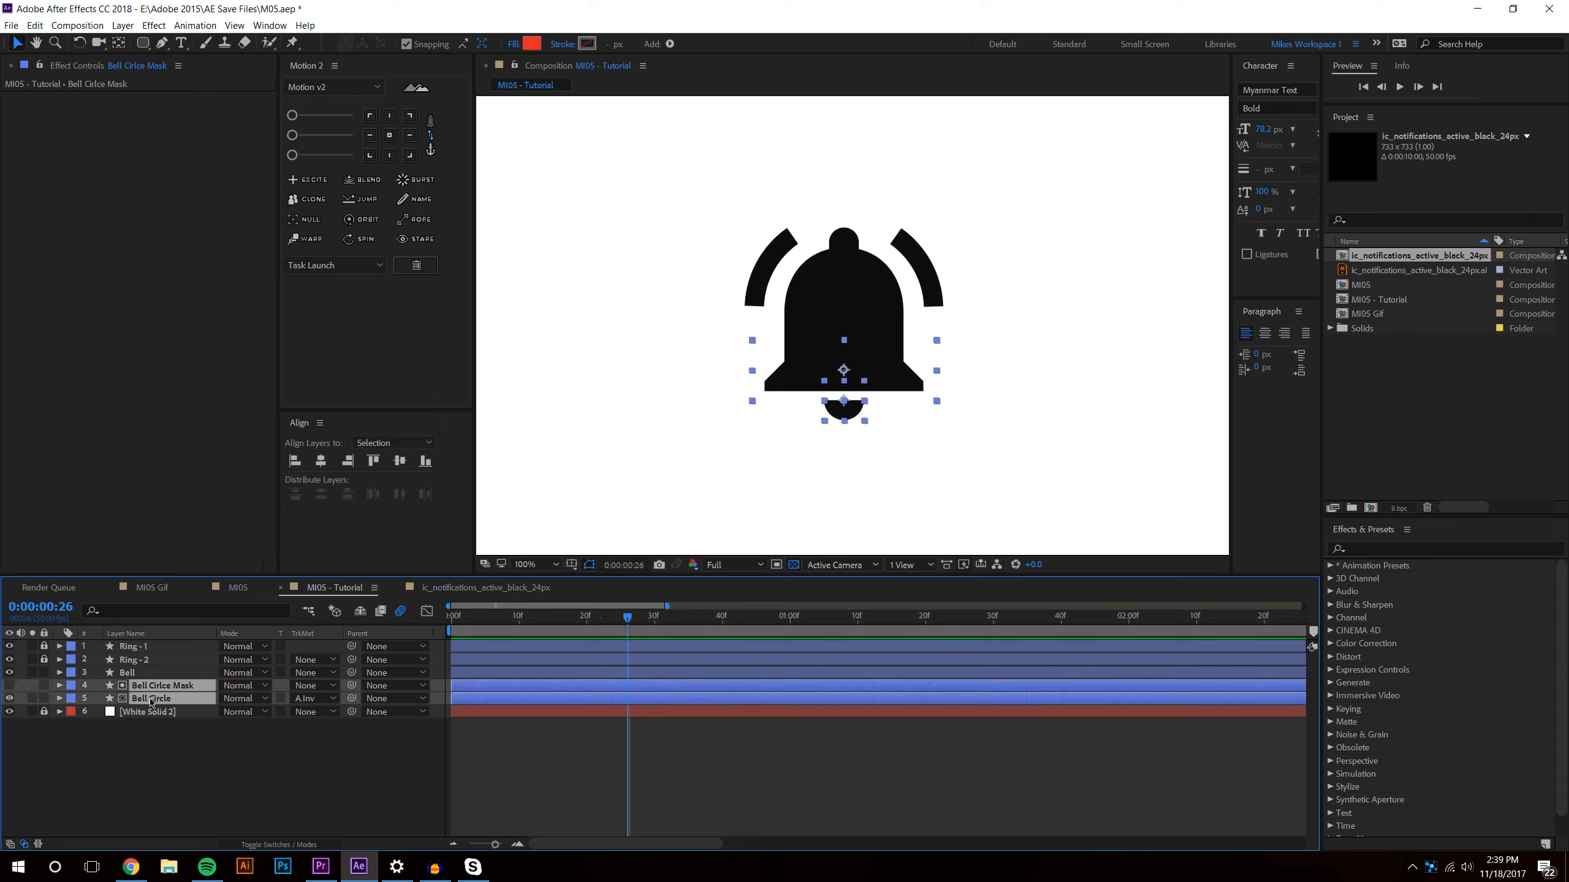
drag(351, 685, 136, 675)
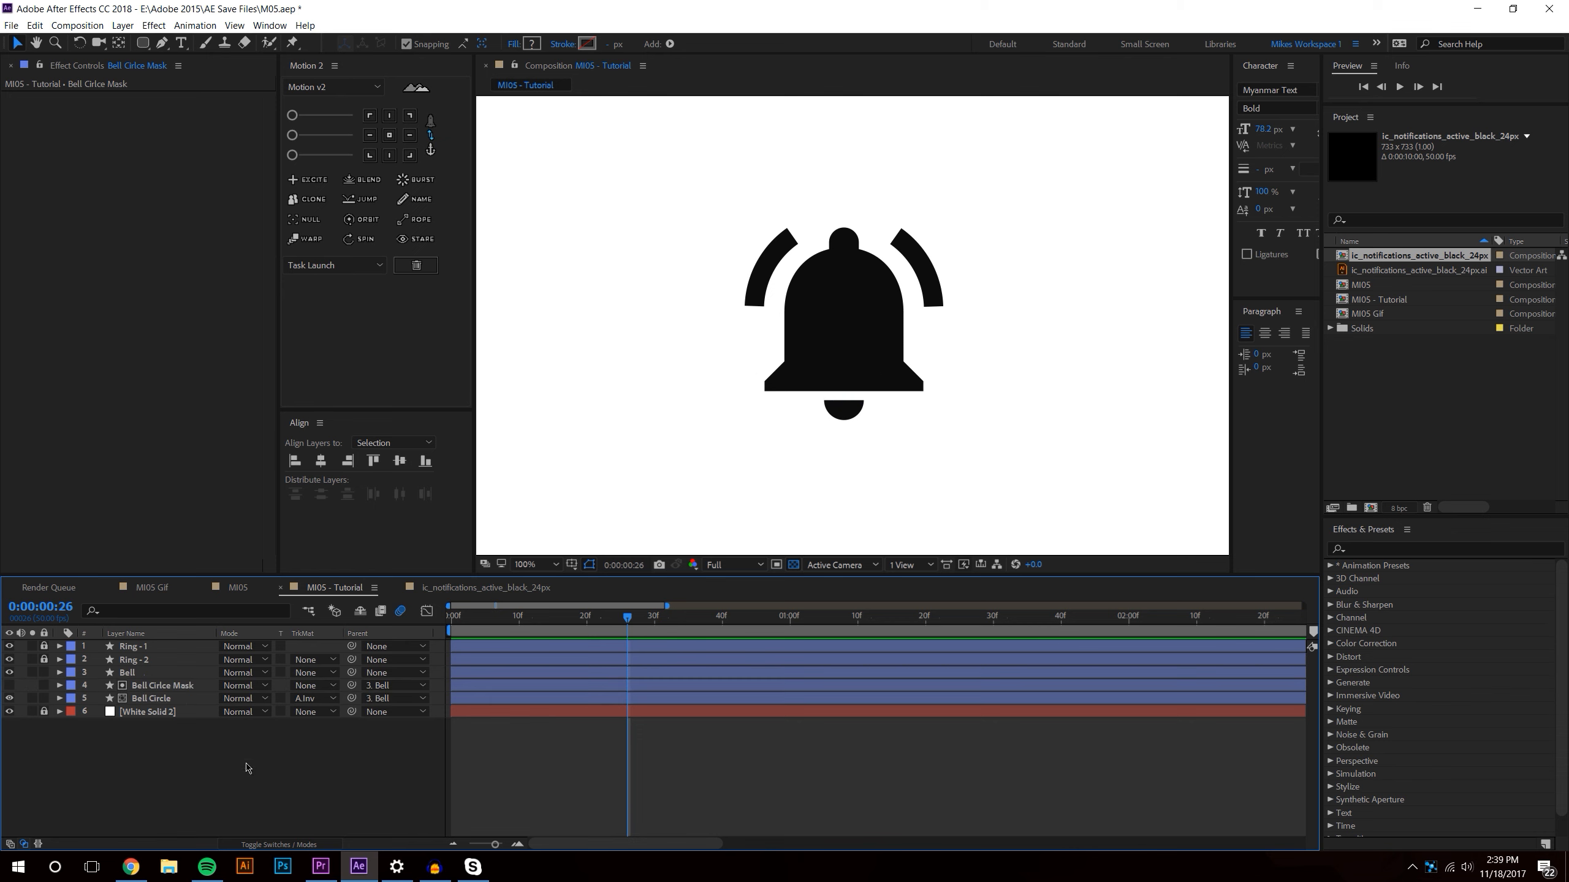
- Test the Bell layer's rotation, undo it, and add a rotation keyframe to the layer at 0:00:01:00
click(136, 675)
key(r)
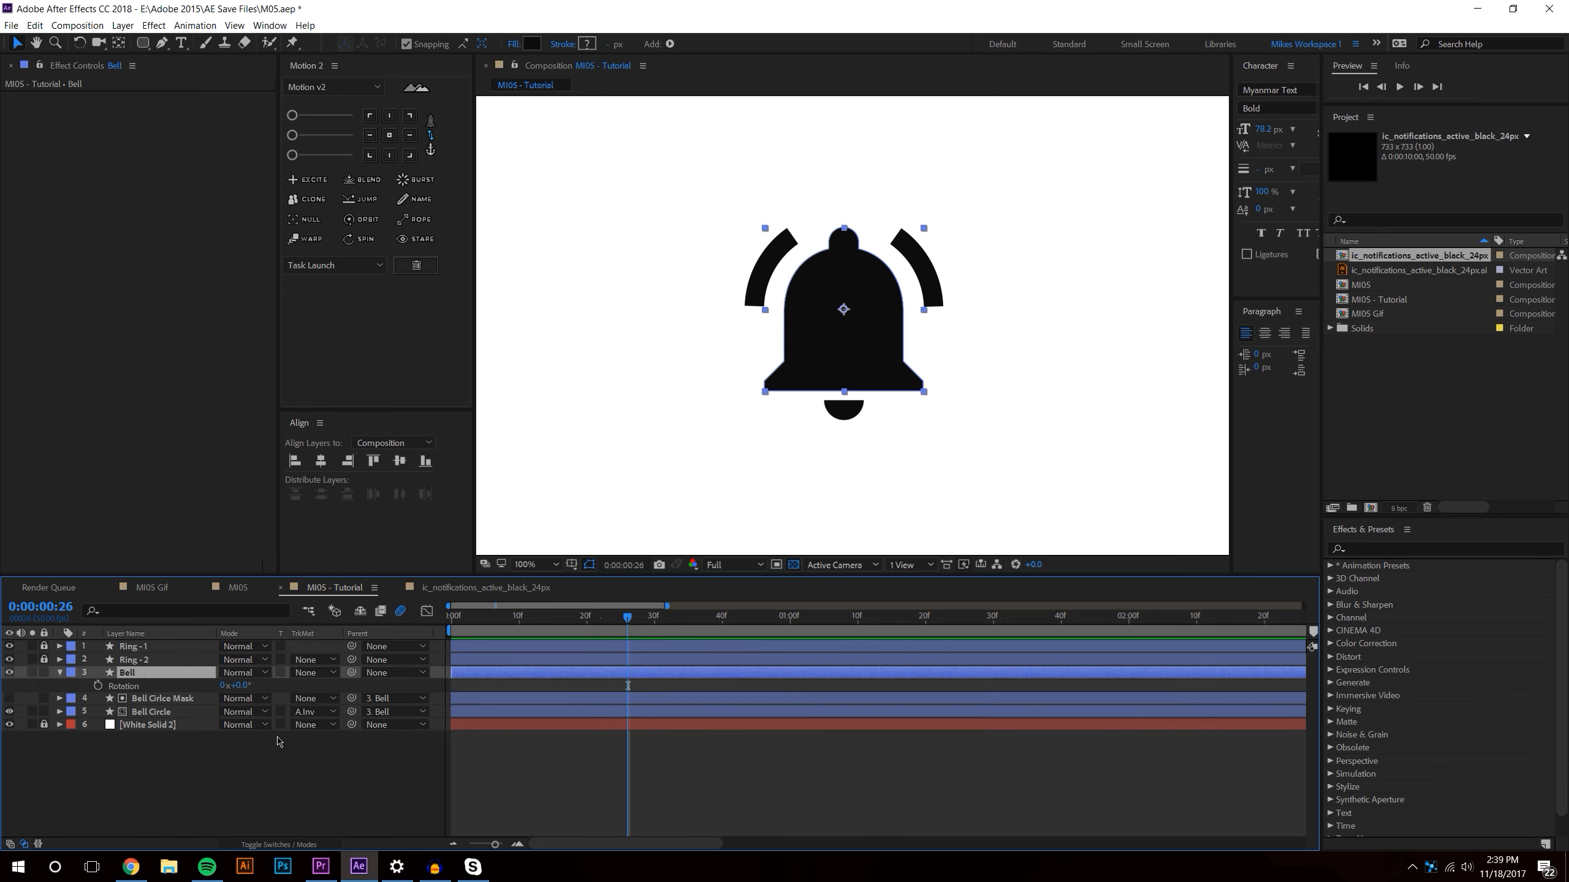
mouse_move(246, 685)
mouse_down()
mouse_move(301, 659)
mouse_move(213, 670)
mouse_move(235, 677)
mouse_up()
key(ctrl+z)
drag(627, 617, 789, 623)
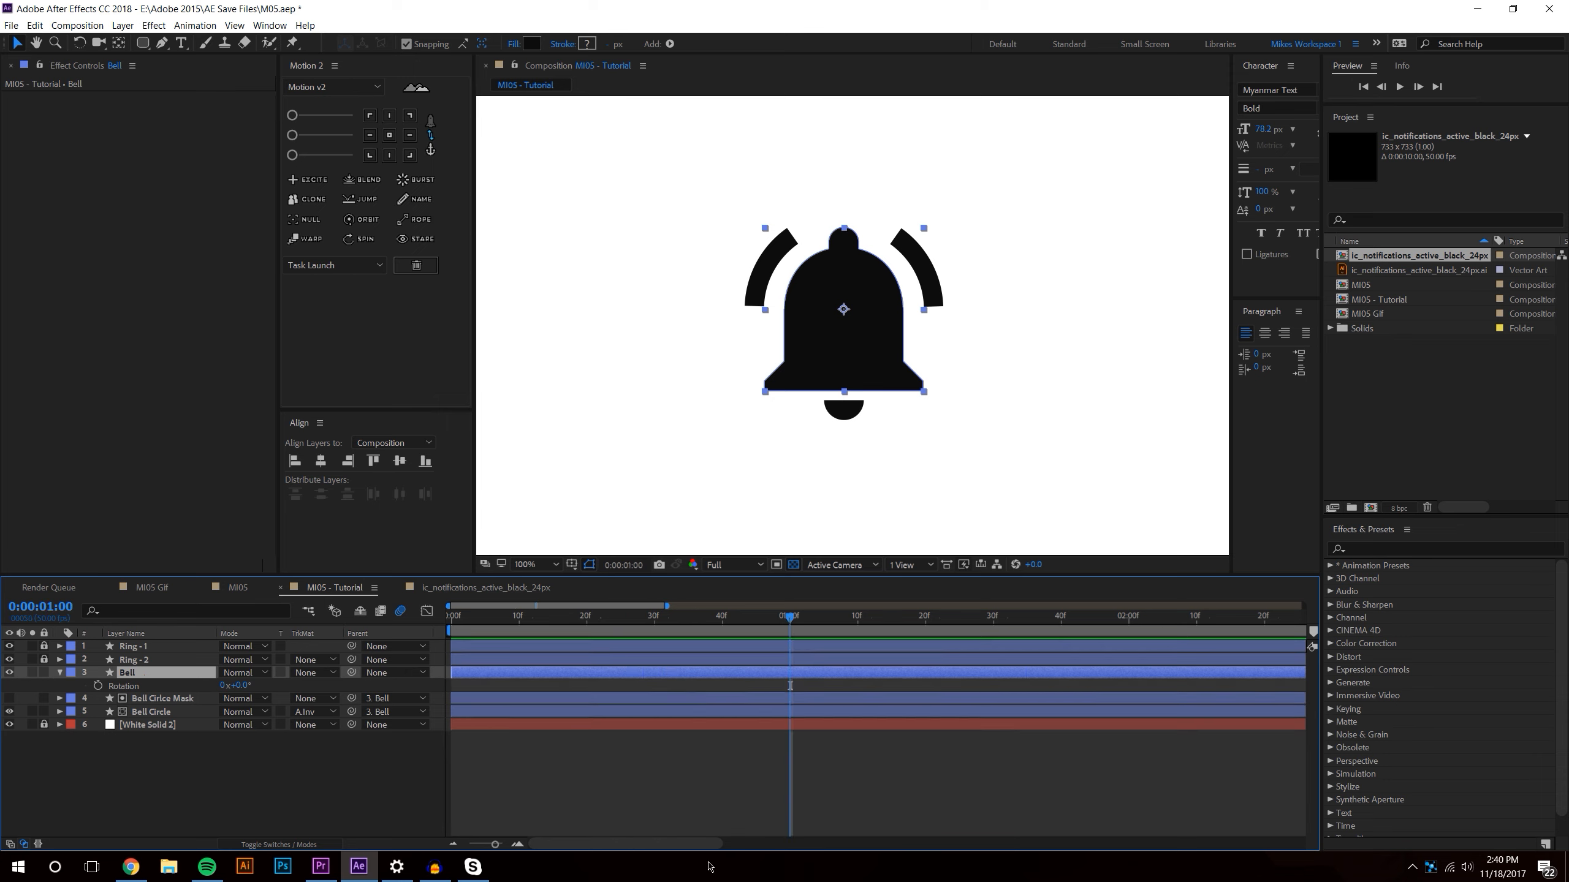
drag(687, 843, 741, 834)
click(97, 685)
- Add a rotation keyframe to the Bell Circle layer at 0:00:01:00
click(165, 713)
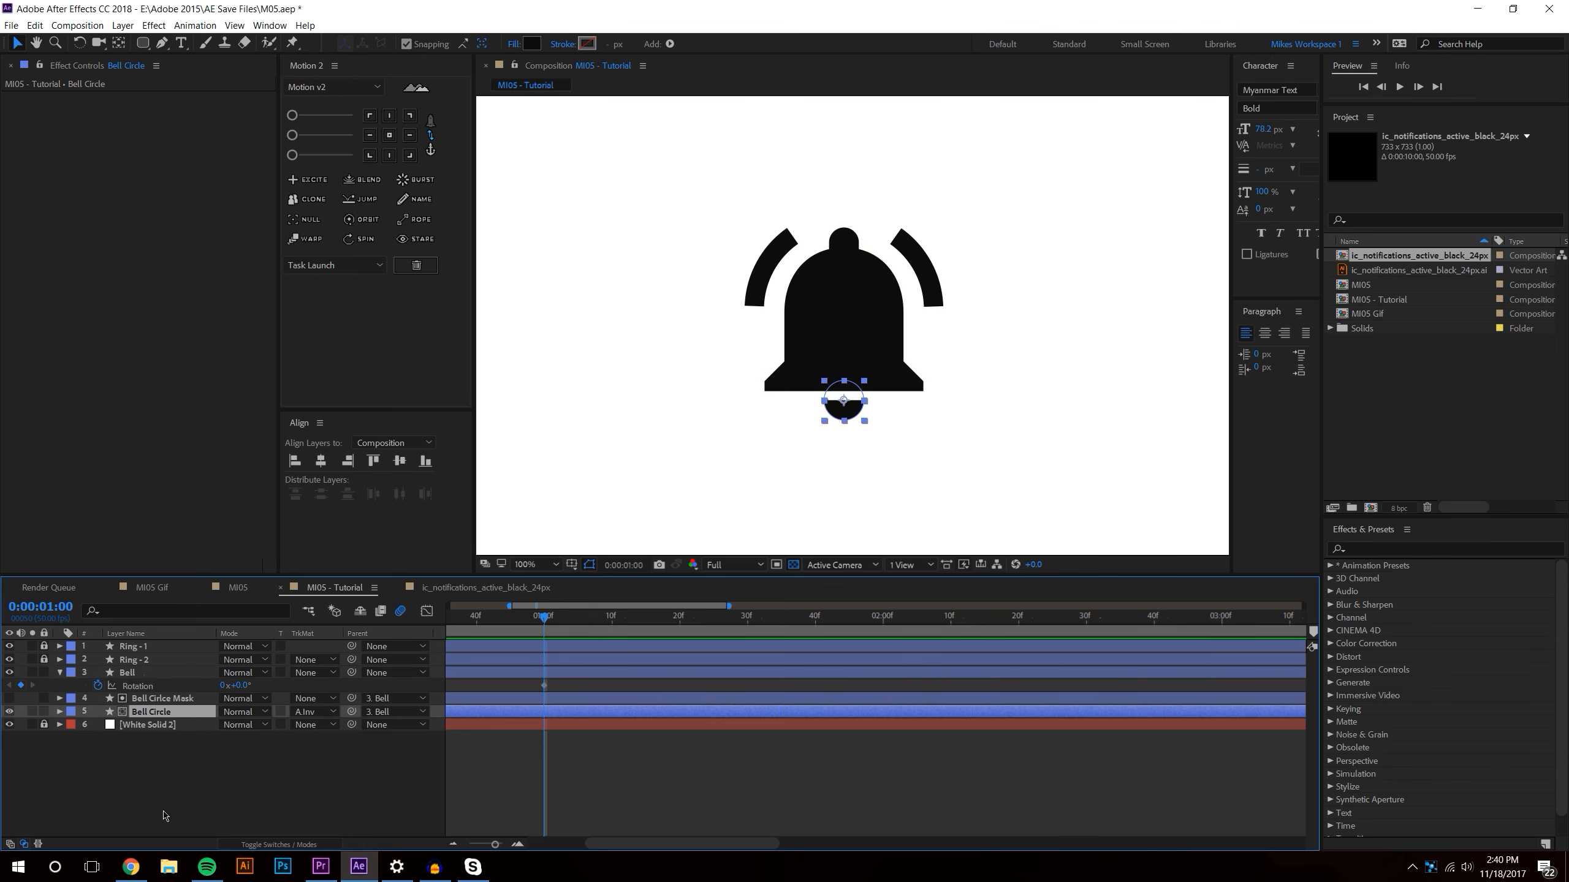
key(r)
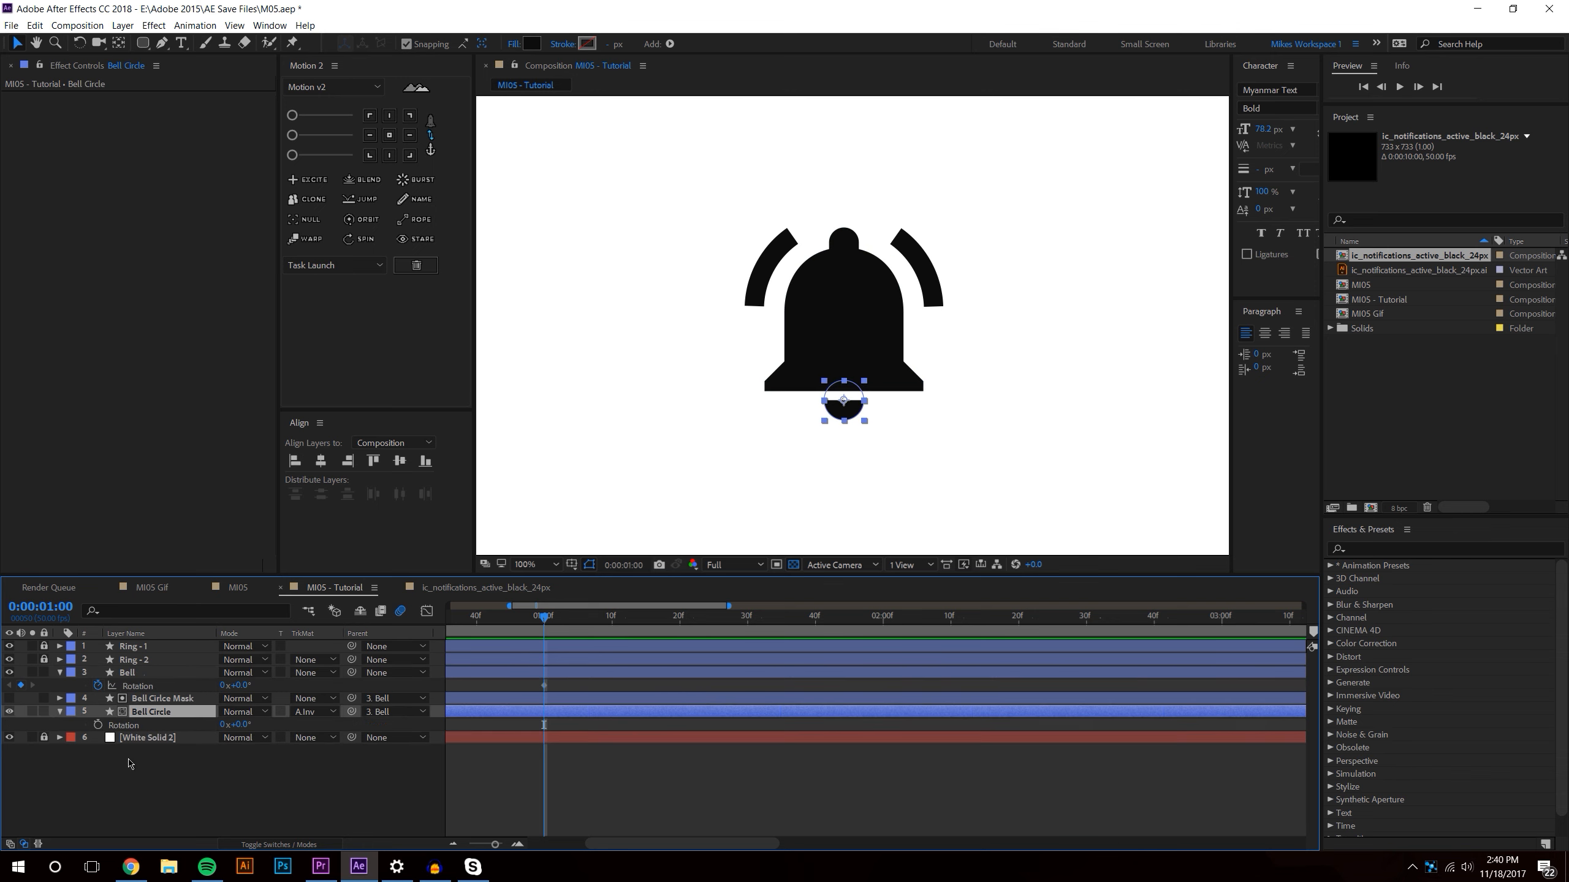
click(97, 725)
- Rename the Bell Circle layer to Bell Bottom
right_click(155, 713)
click(179, 705)
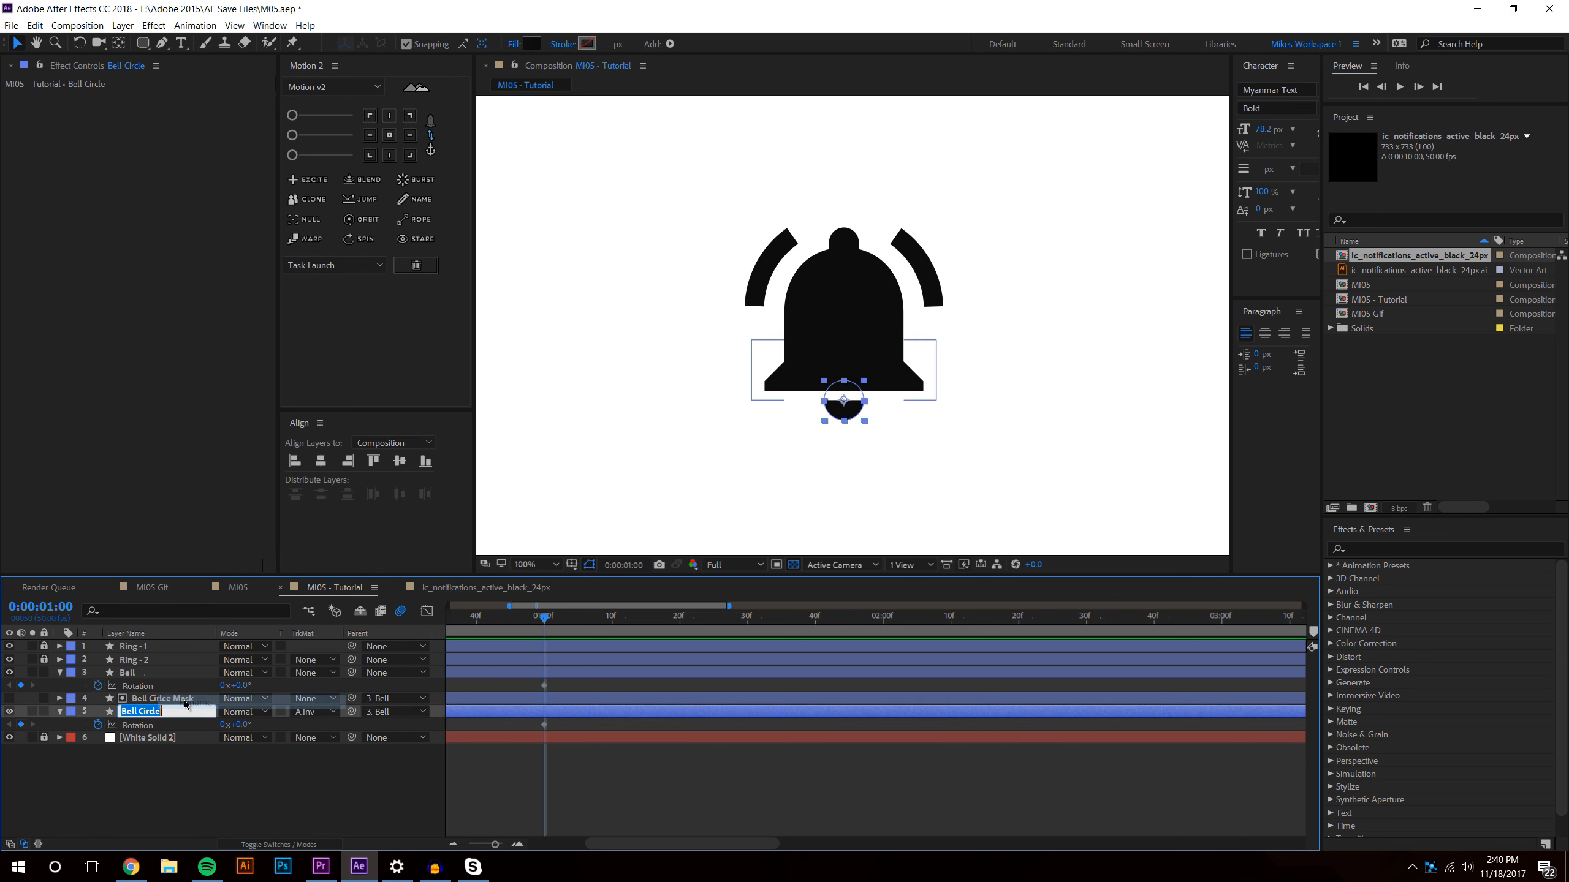
text(Bell Bottom)
key(Return)
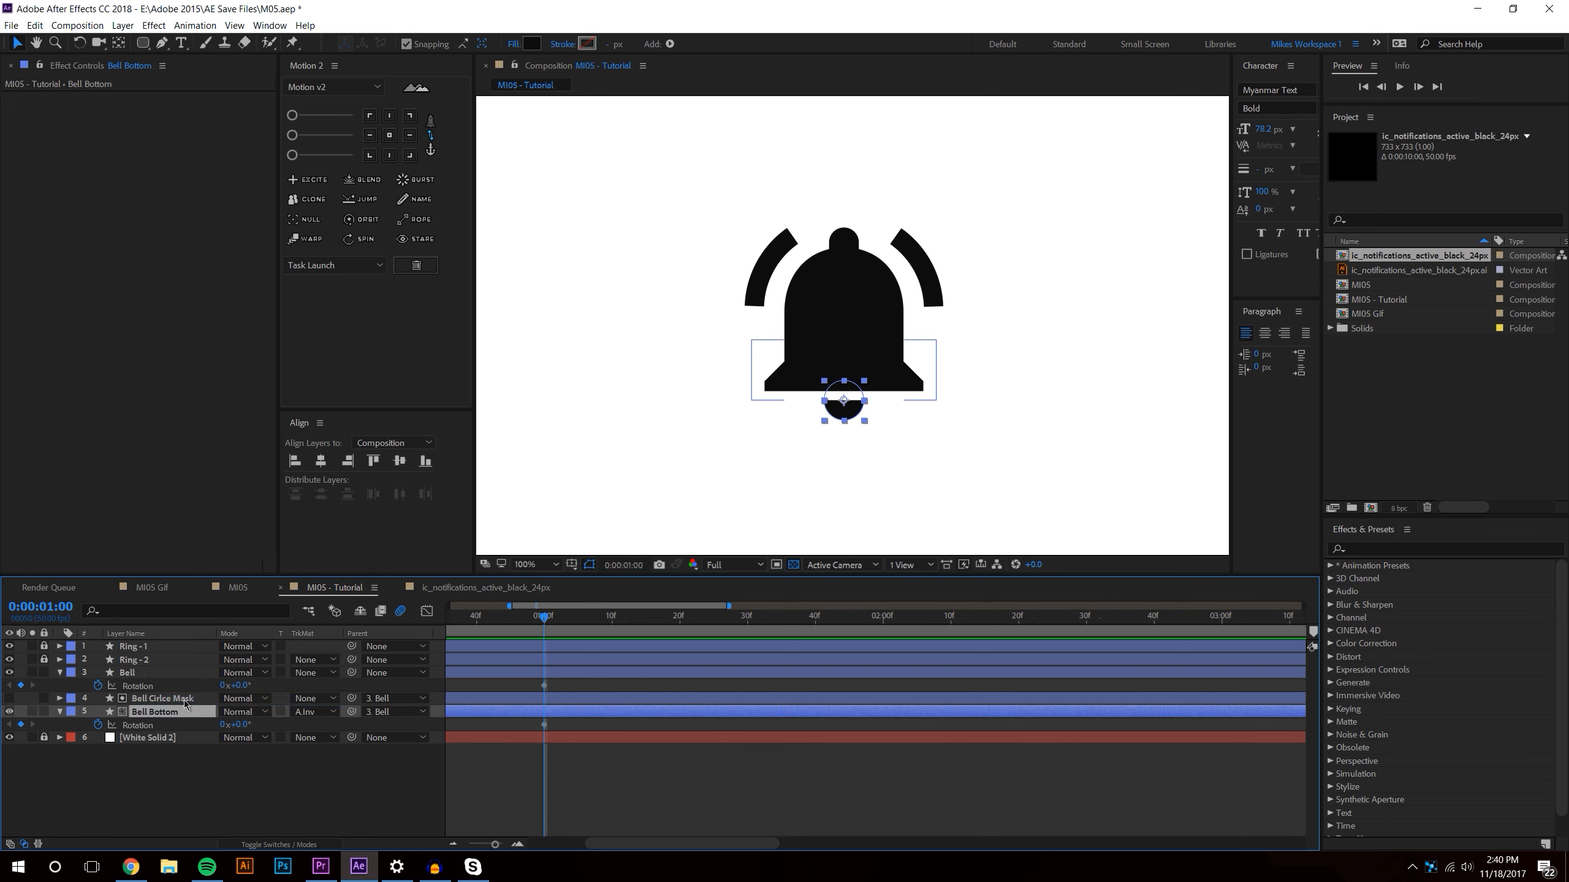
- Rename the circle mask layer to Mask
right_click(185, 705)
click(198, 685)
text(Be)
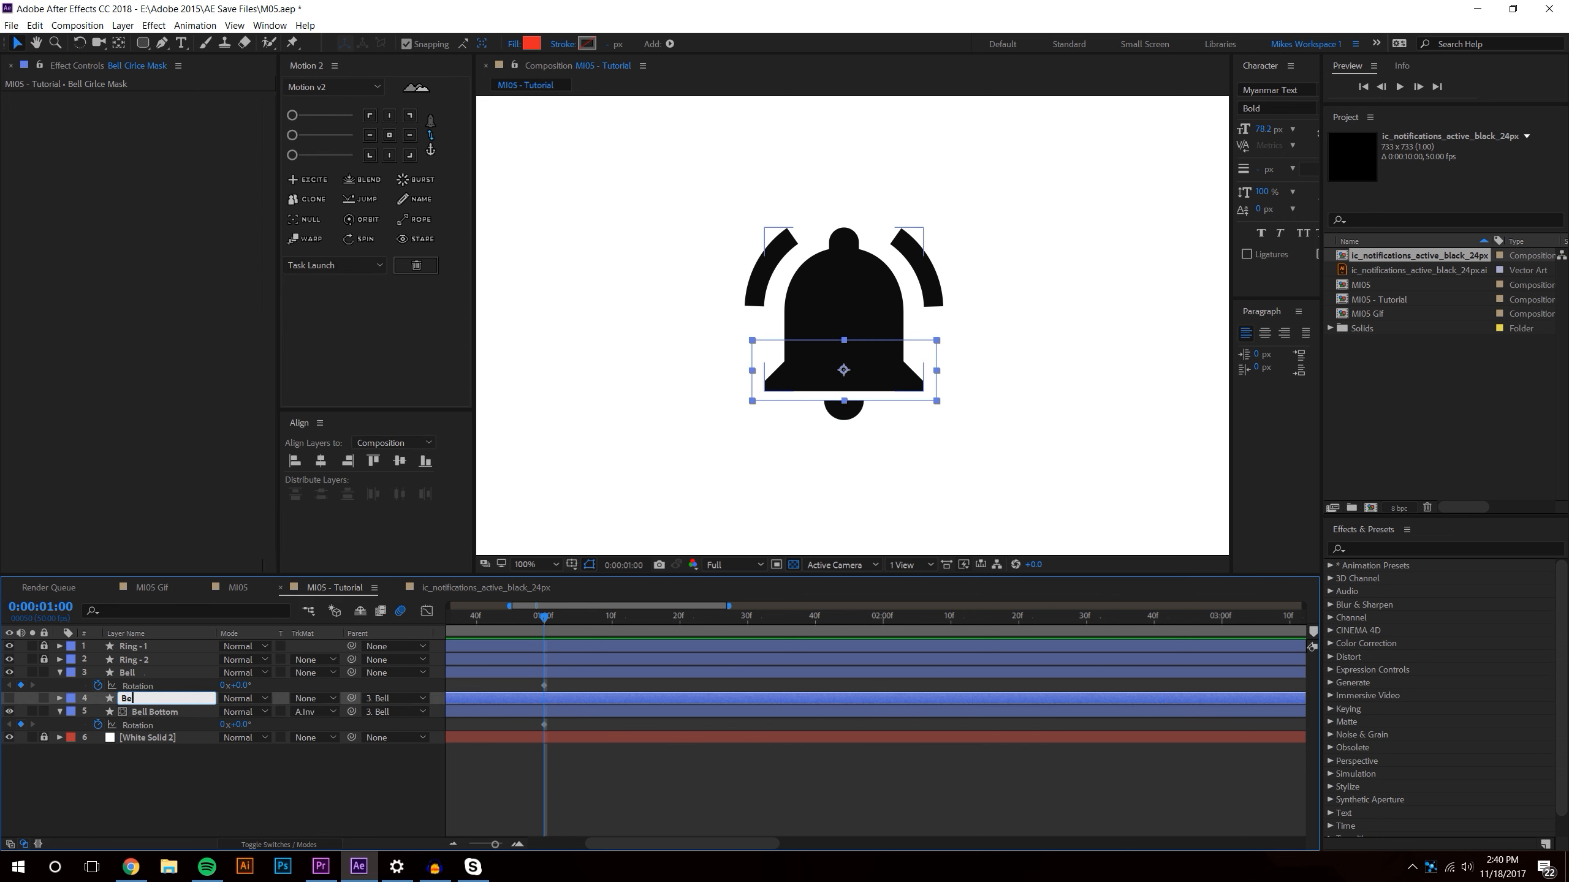
text(ll Botto)
key(BackSpace)
key(BackSpace)
key(BackSpace)
key(BackSpace)
key(BackSpace)
key(BackSpace)
key(BackSpace)
key(BackSpace)
key(BackSpace)
key(BackSpace)
text(Mask)
key(Return)
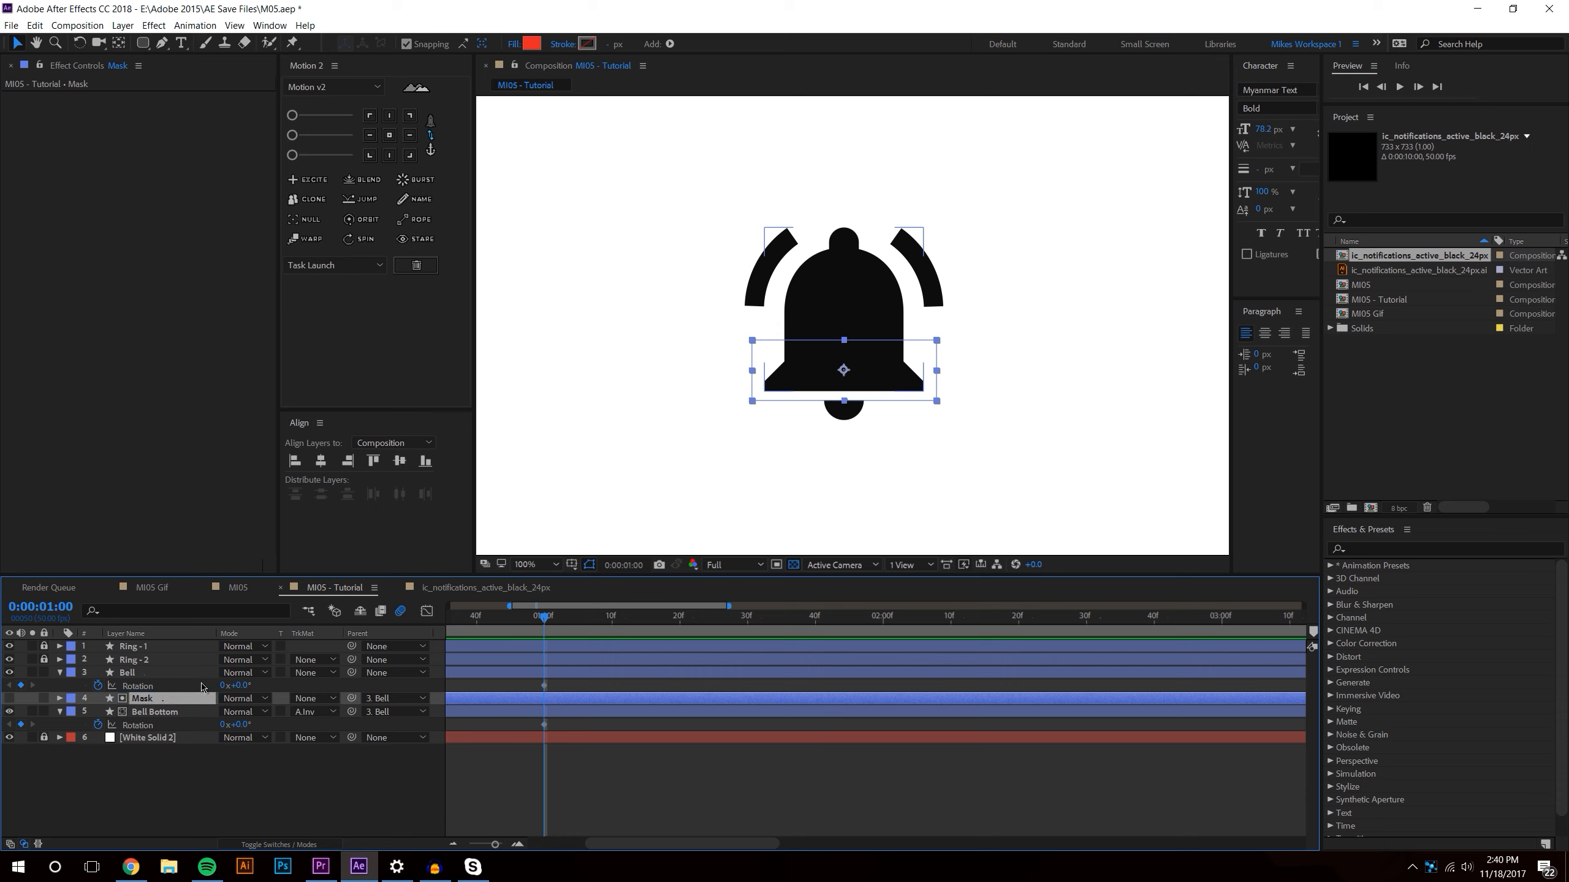
click(60, 672)
click(21, 701)
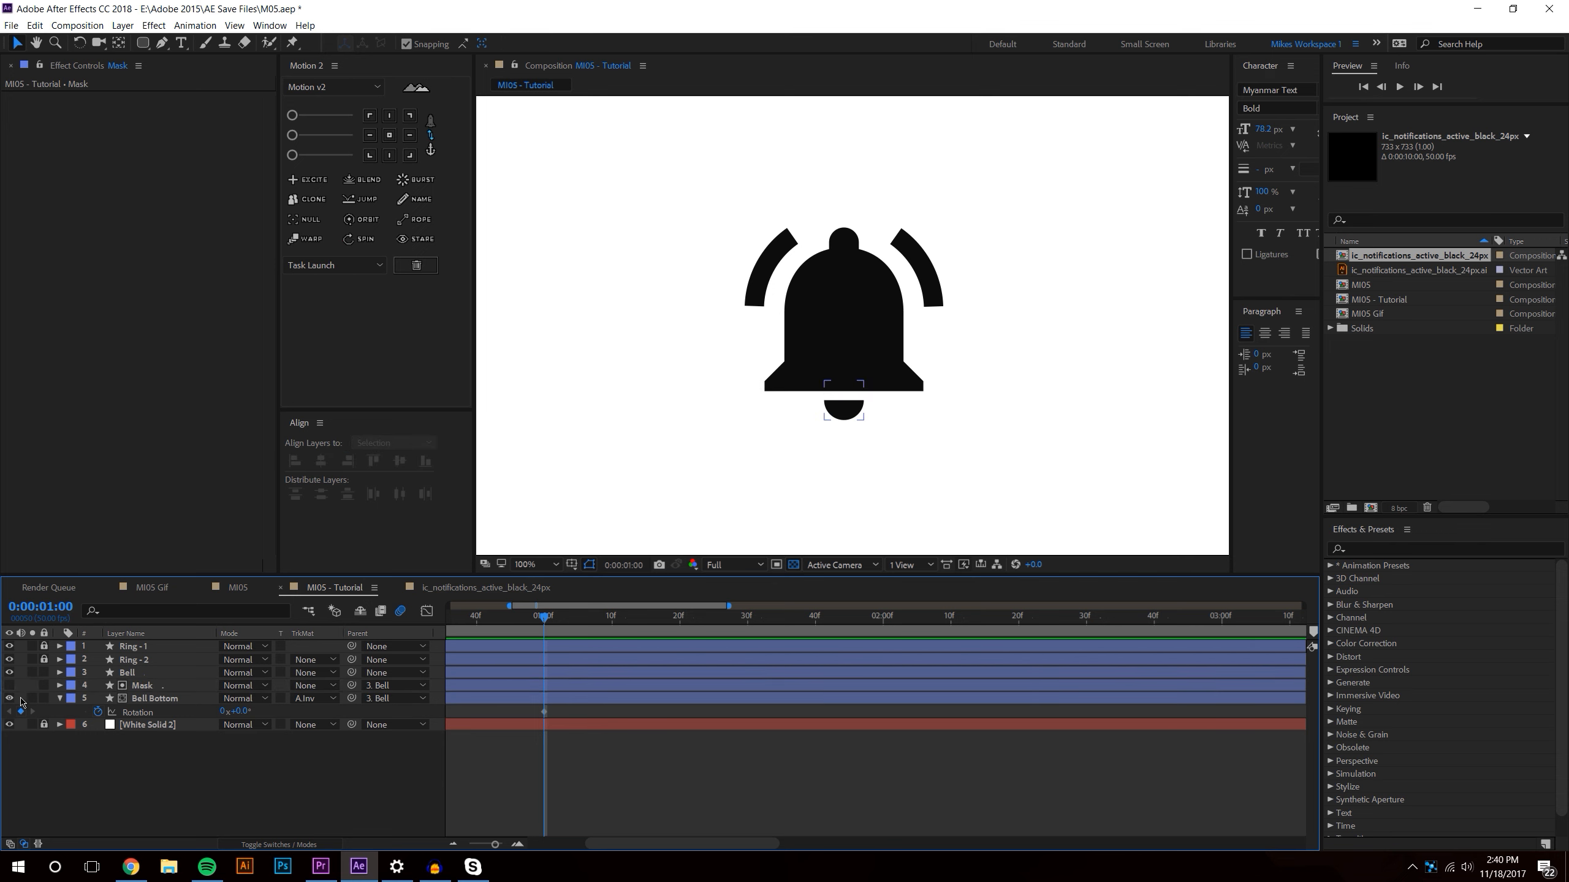
click(162, 685)
click(162, 674)
key(u)
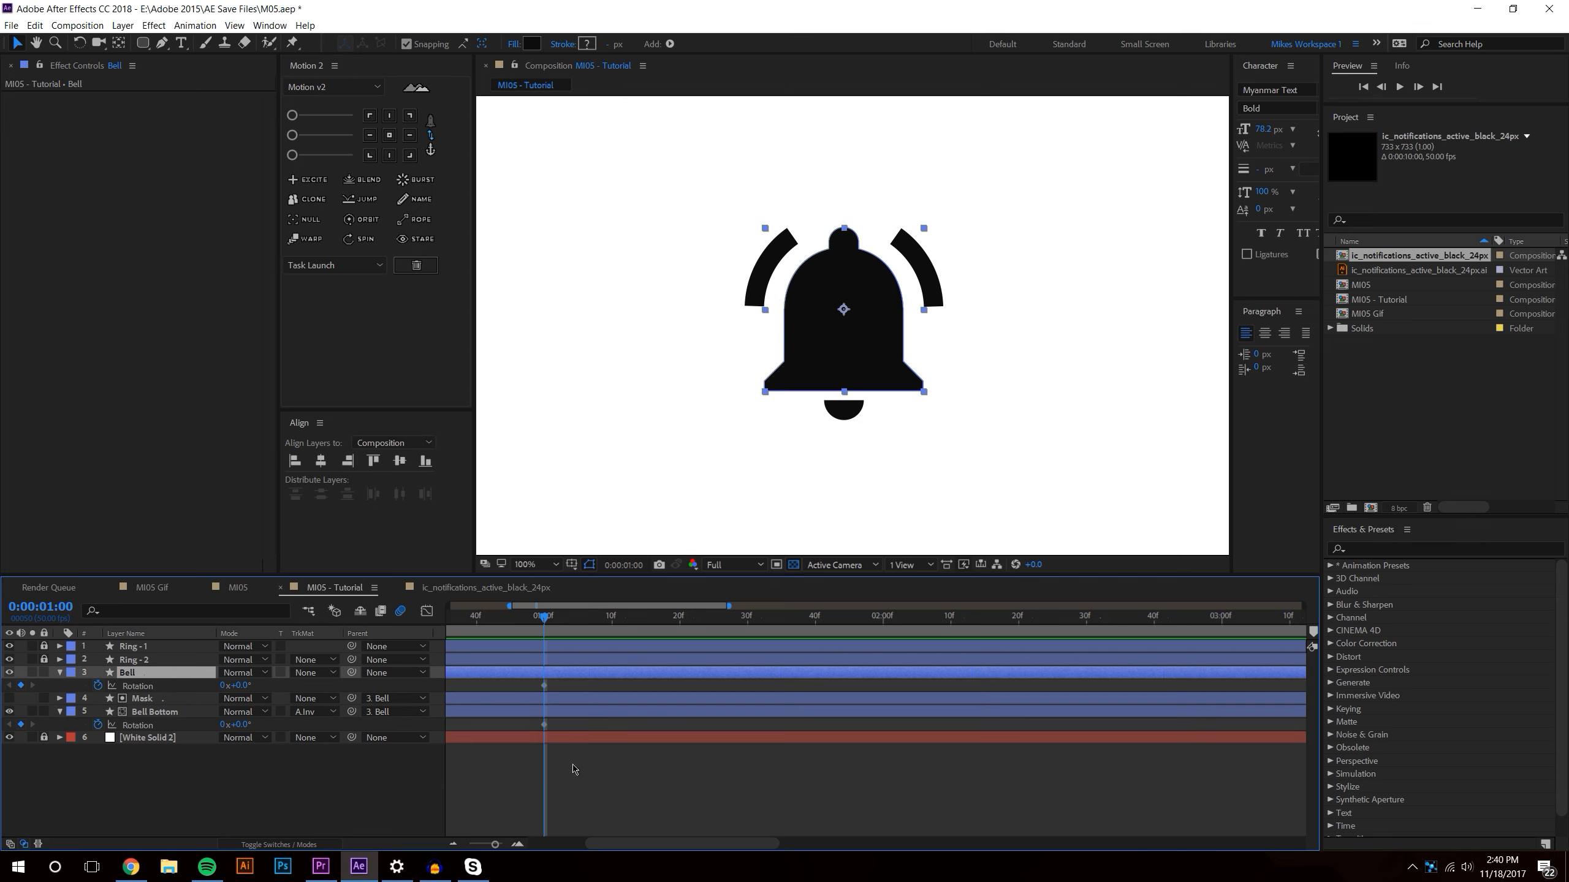
key(alt+Tab)
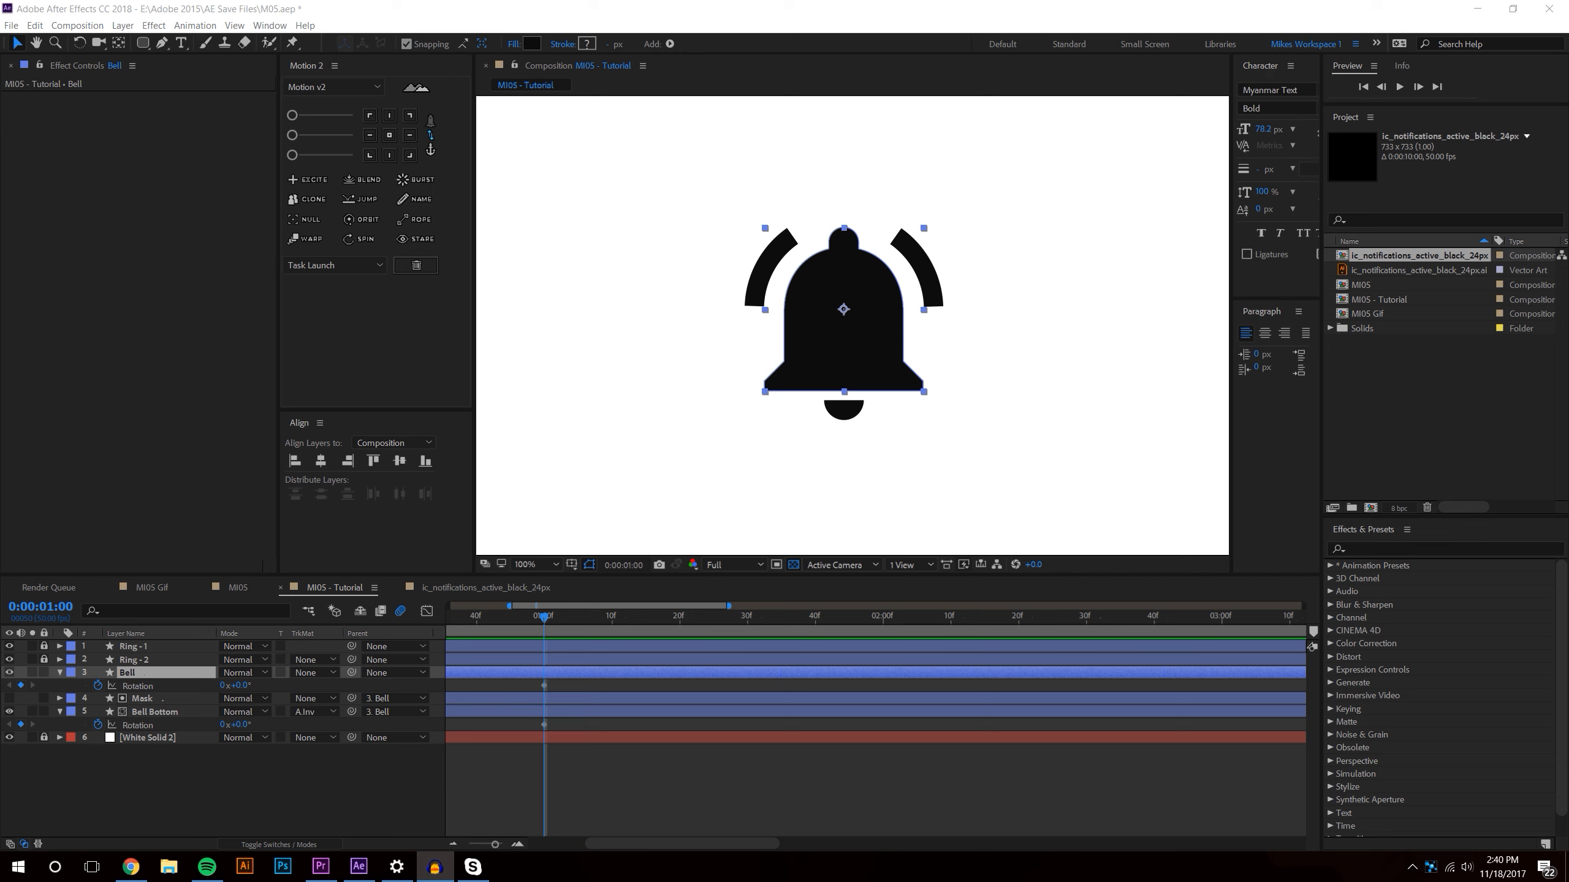
click(209, 786)
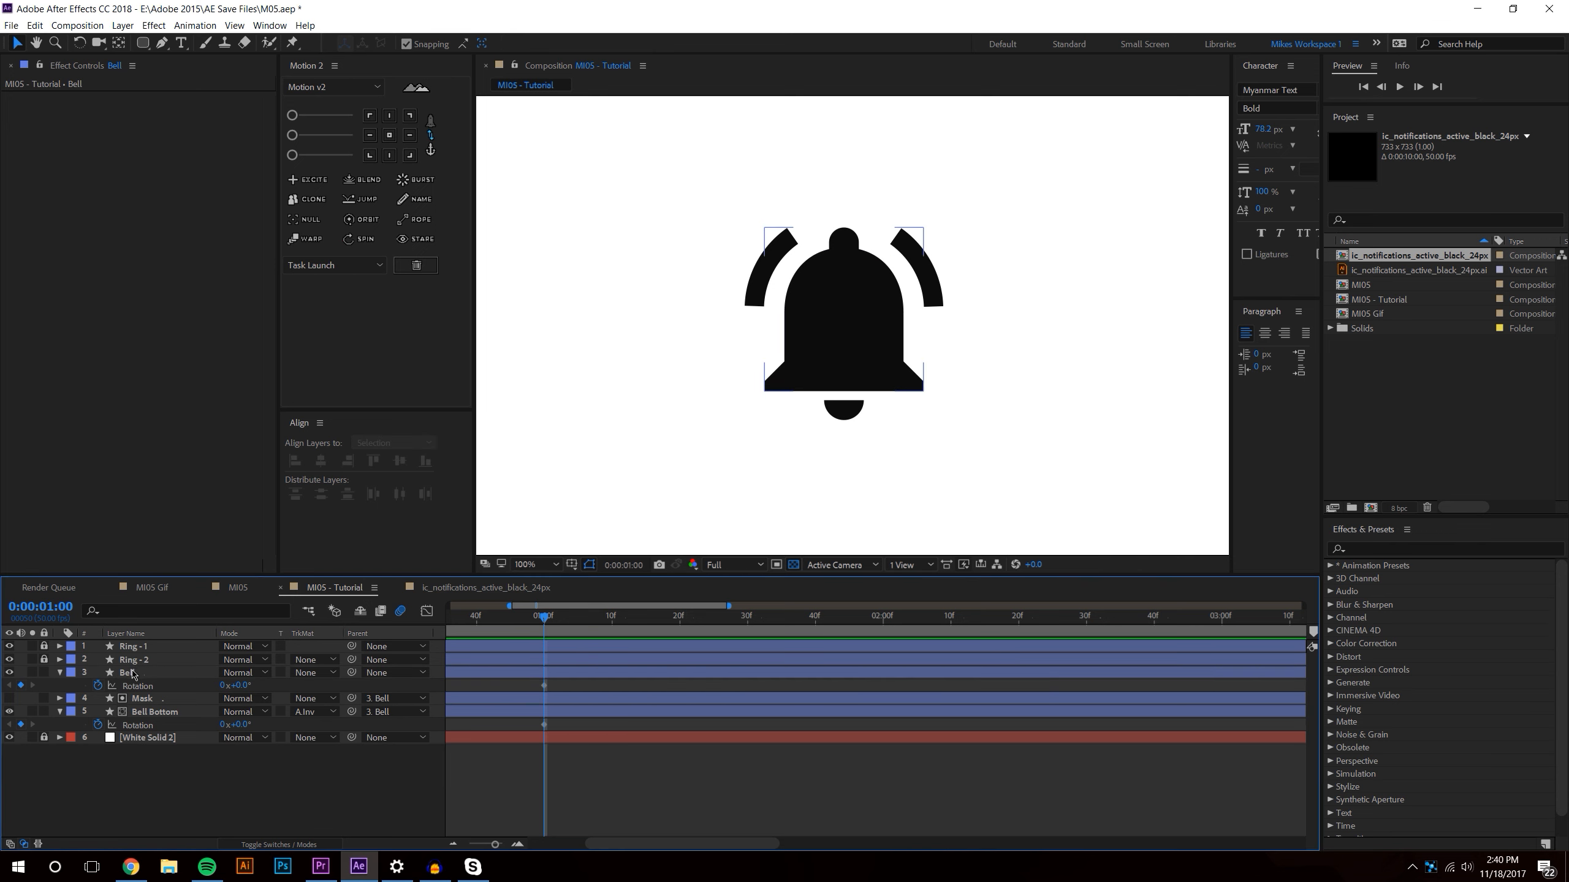
- Move the Bell layer below Bell Bottom in the layer stack and rename it Bell Frame
drag(131, 671, 153, 734)
right_click(133, 712)
click(138, 703)
text(R)
text(ell)
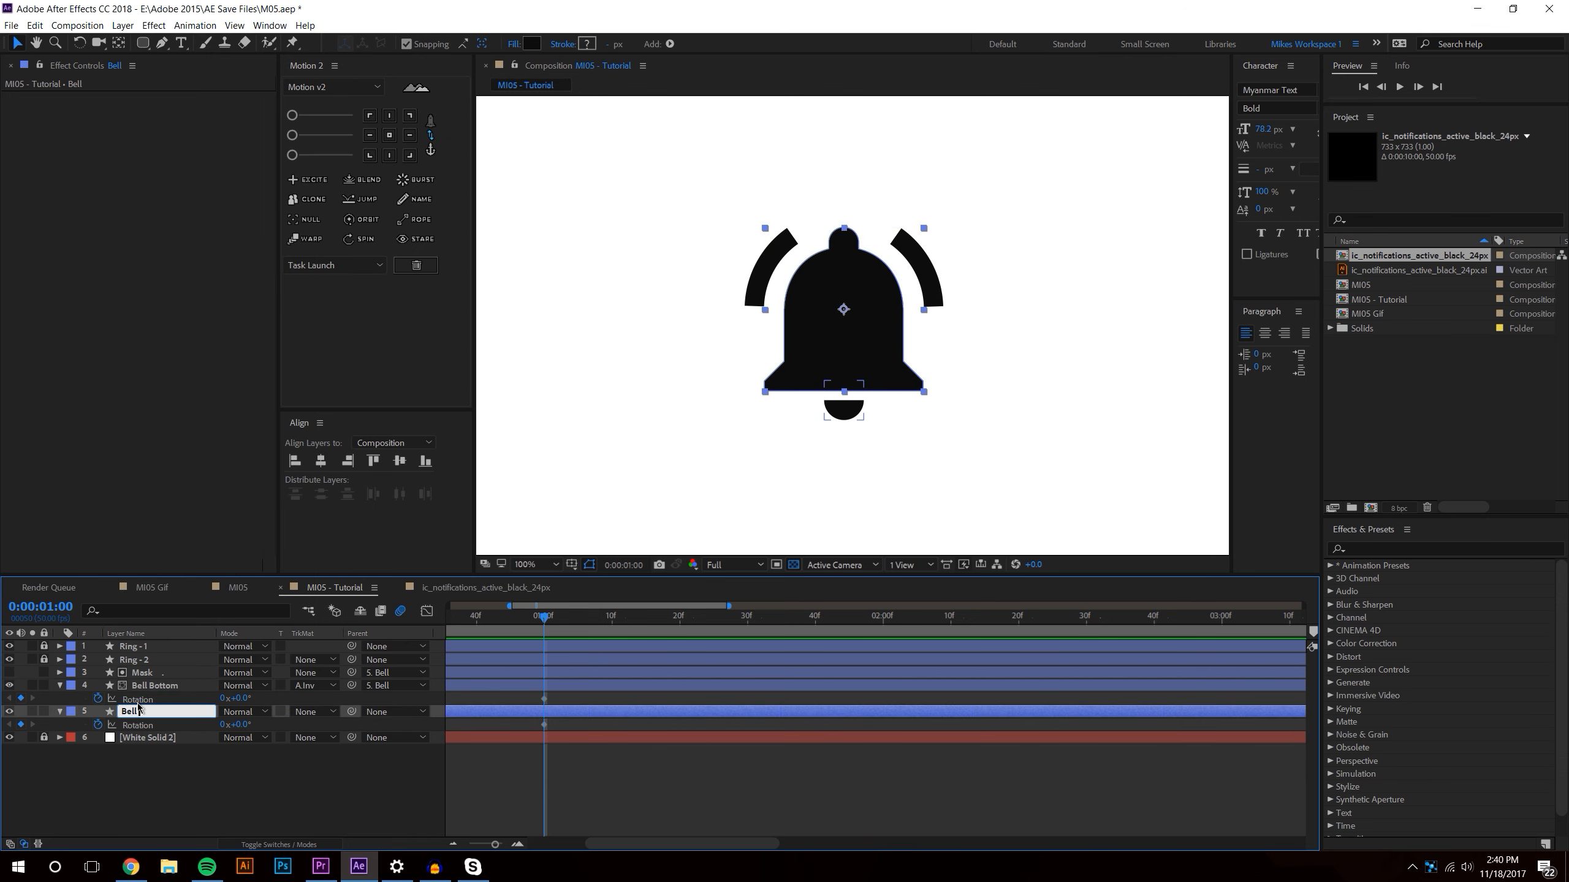
text( Frame)
key(Return)
click(290, 786)
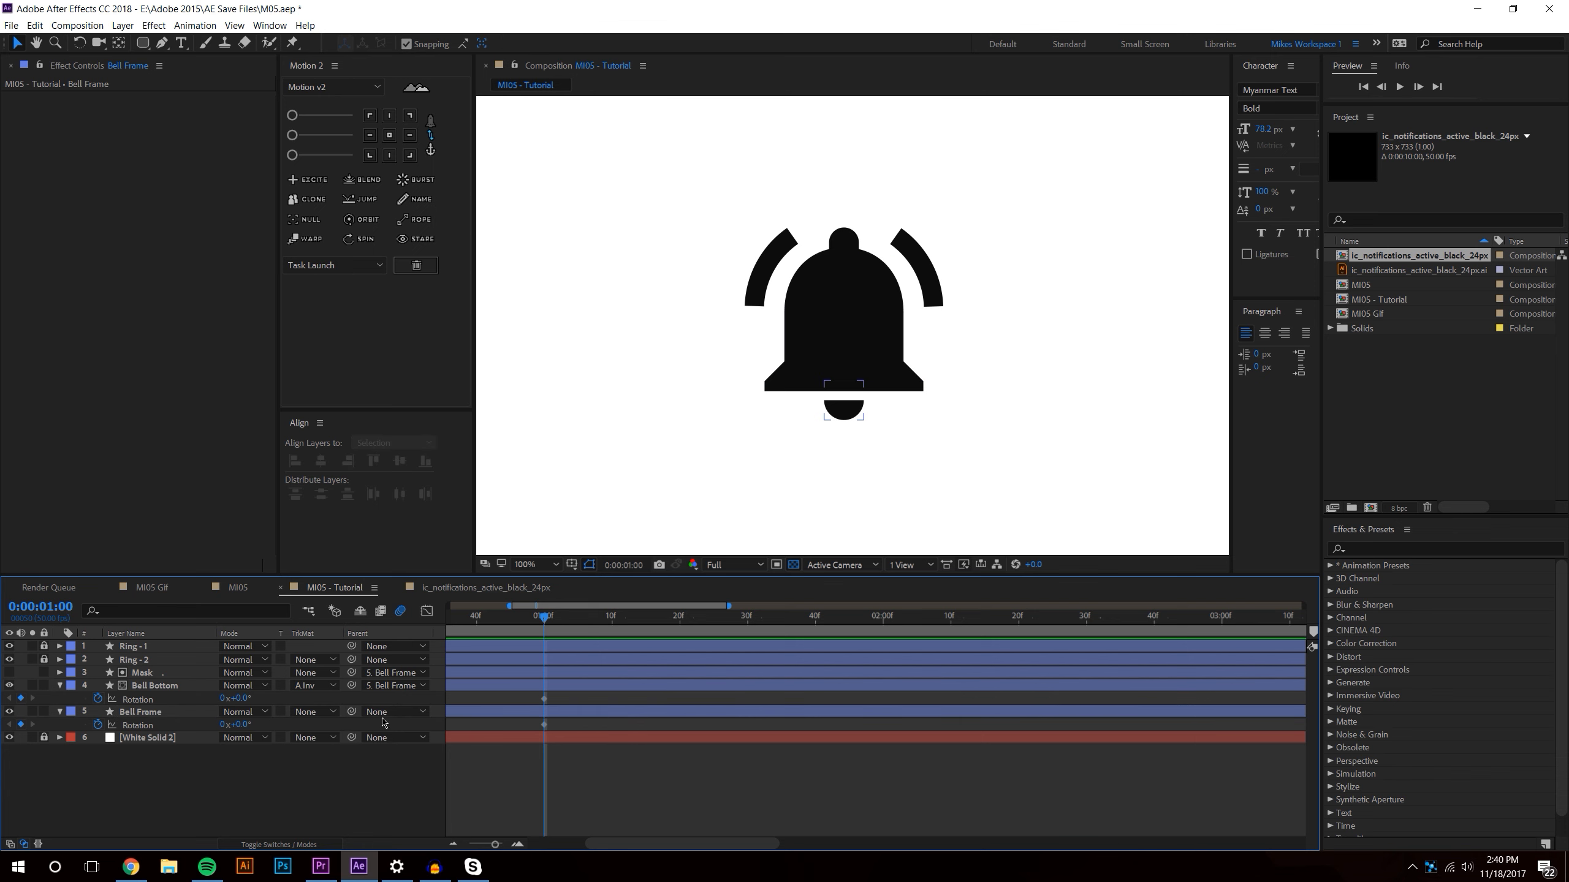
- Try a Bell Frame rotation keyframe of -17° at 0:00:02:00 and scrub back to 0:00:01:30
key(space)
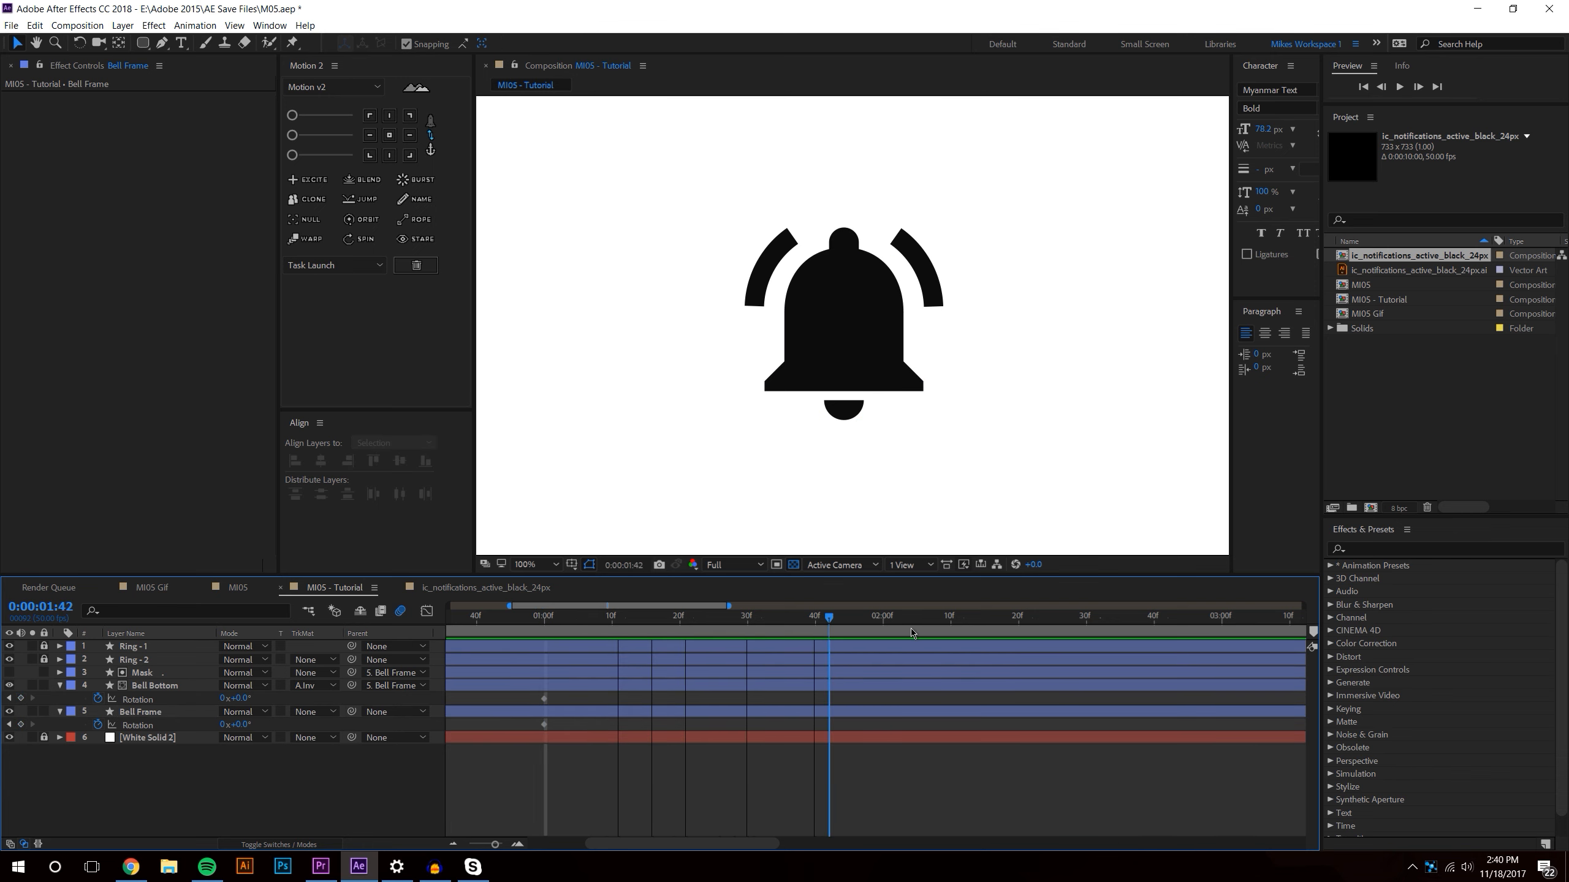
drag(242, 725, 231, 730)
click(239, 724)
text(-1)
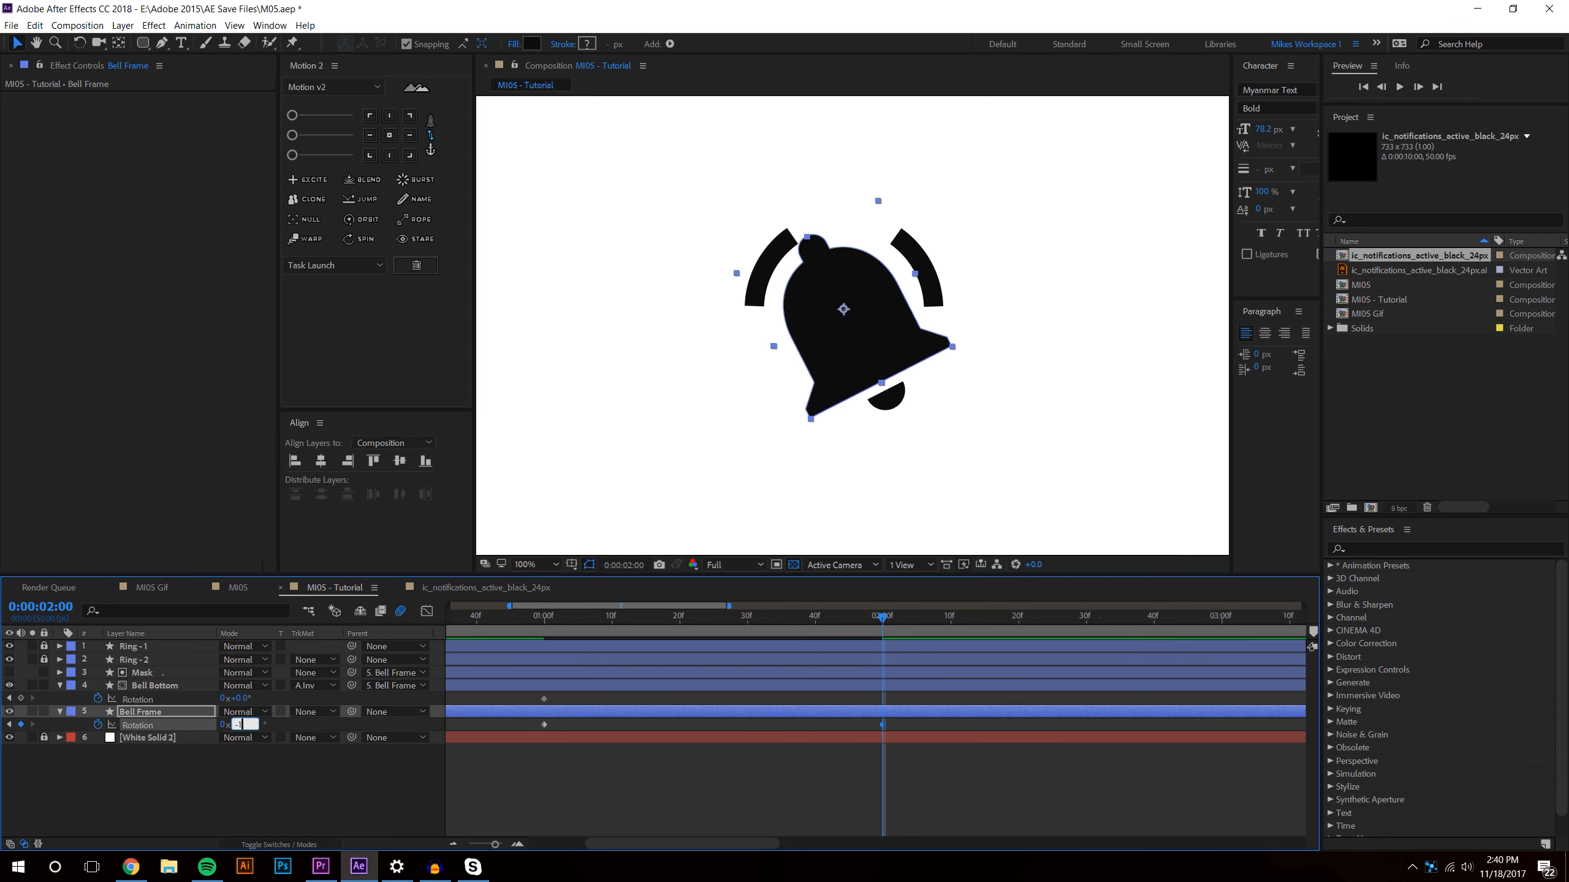
text(7)
key(Return)
click(938, 802)
mouse_move(779, 626)
mouse_down()
mouse_move(617, 628)
mouse_move(747, 631)
mouse_up()
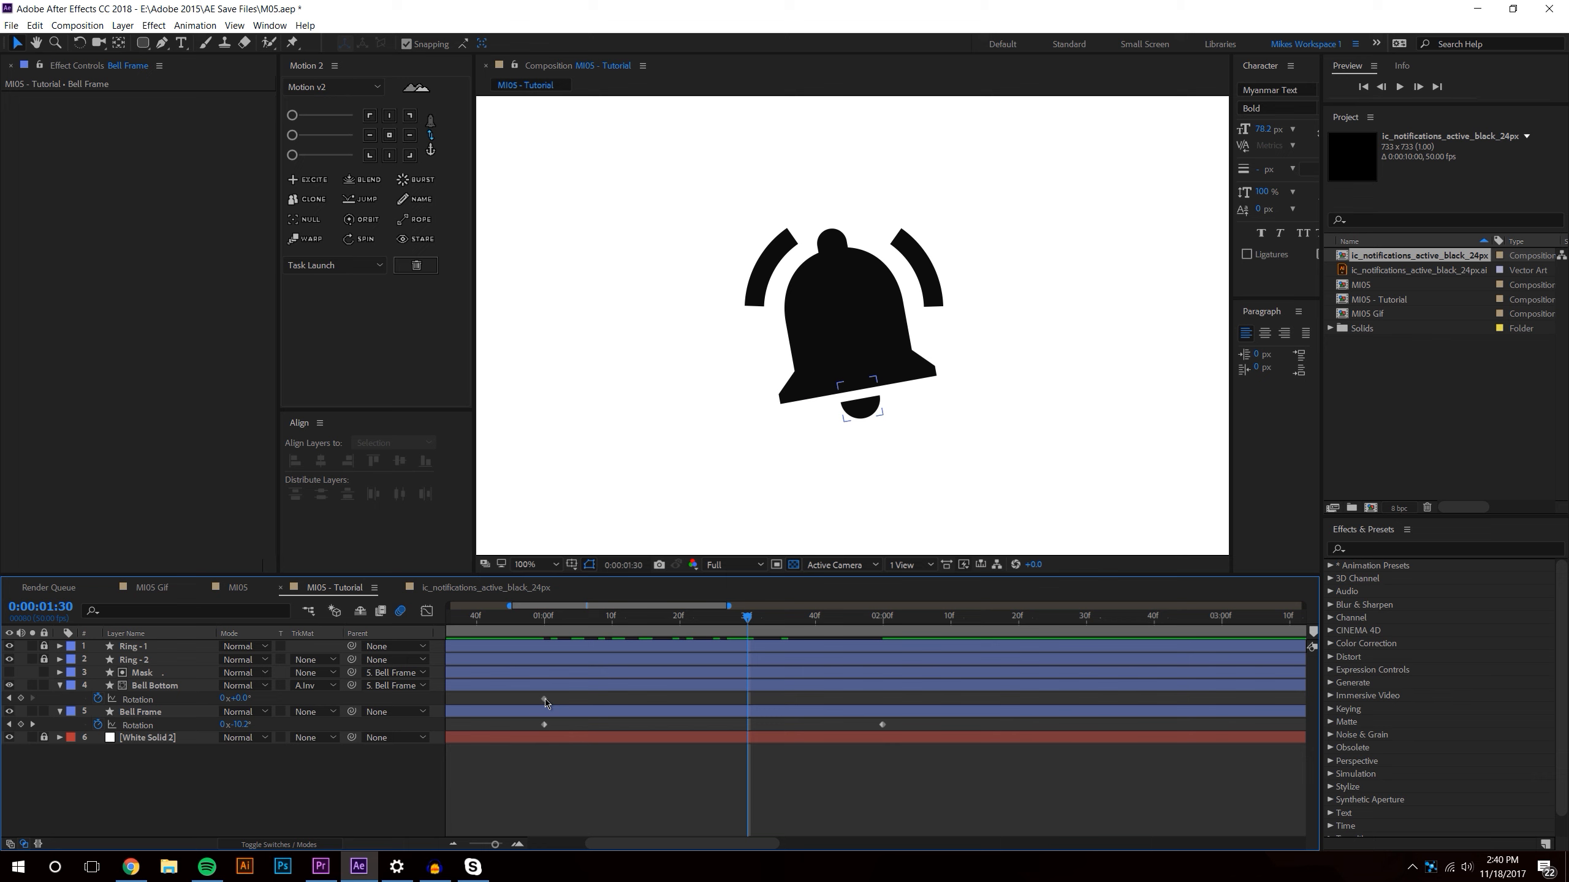
- Try rotating Bell Bottom at 0:00:01:30, and undo the rotation keyframes added after 0:00:01:00
click(239, 698)
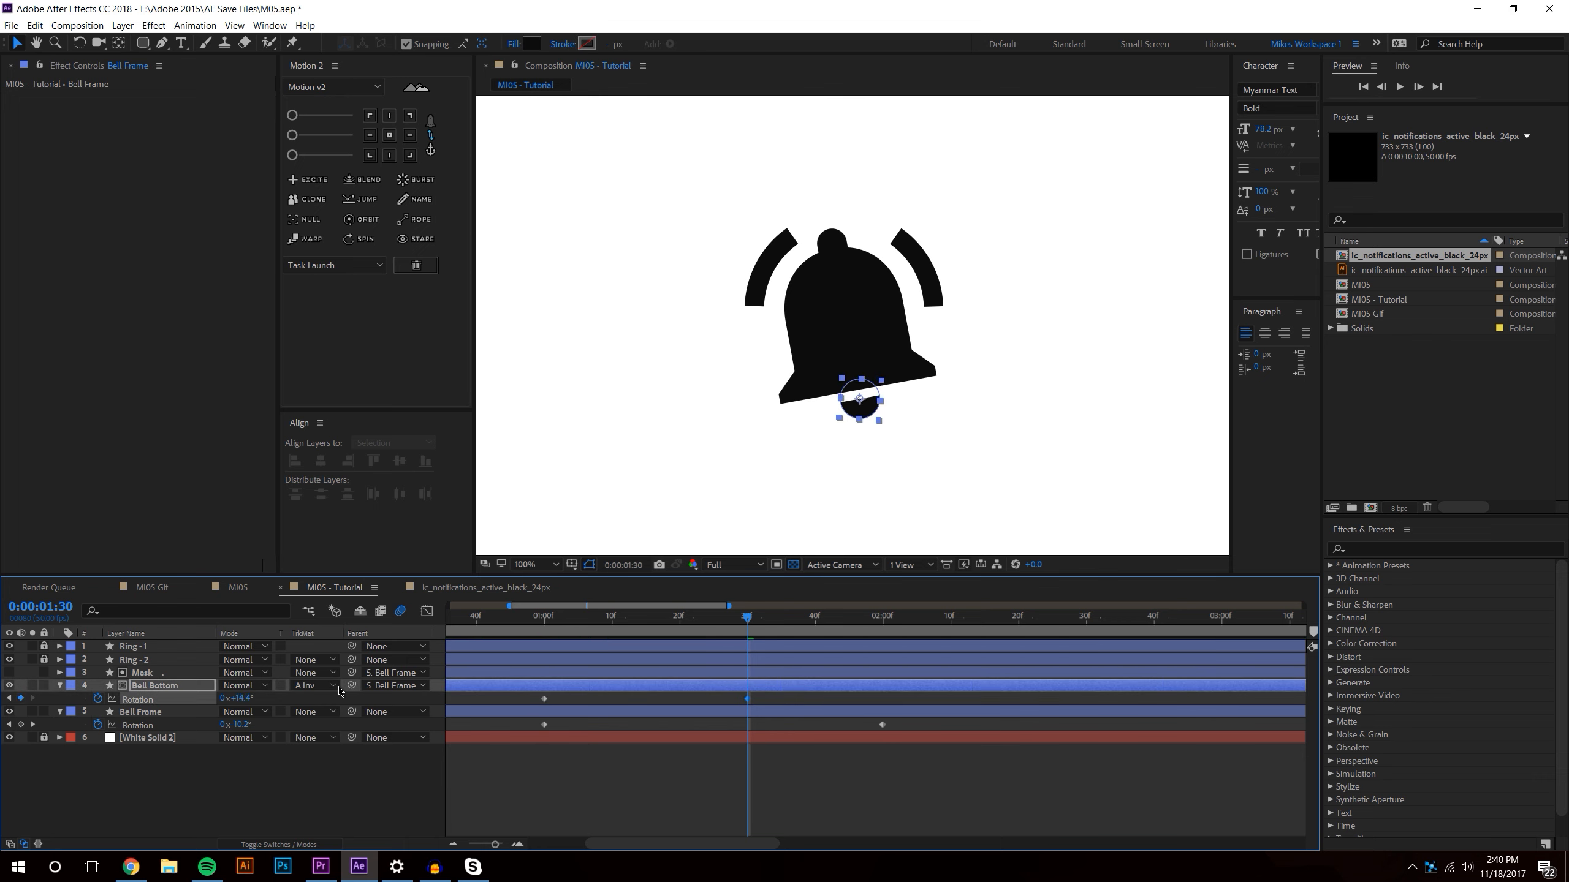
click(295, 796)
key(ctrl+z)
key(ctrl+z)
key(ctrl+z)
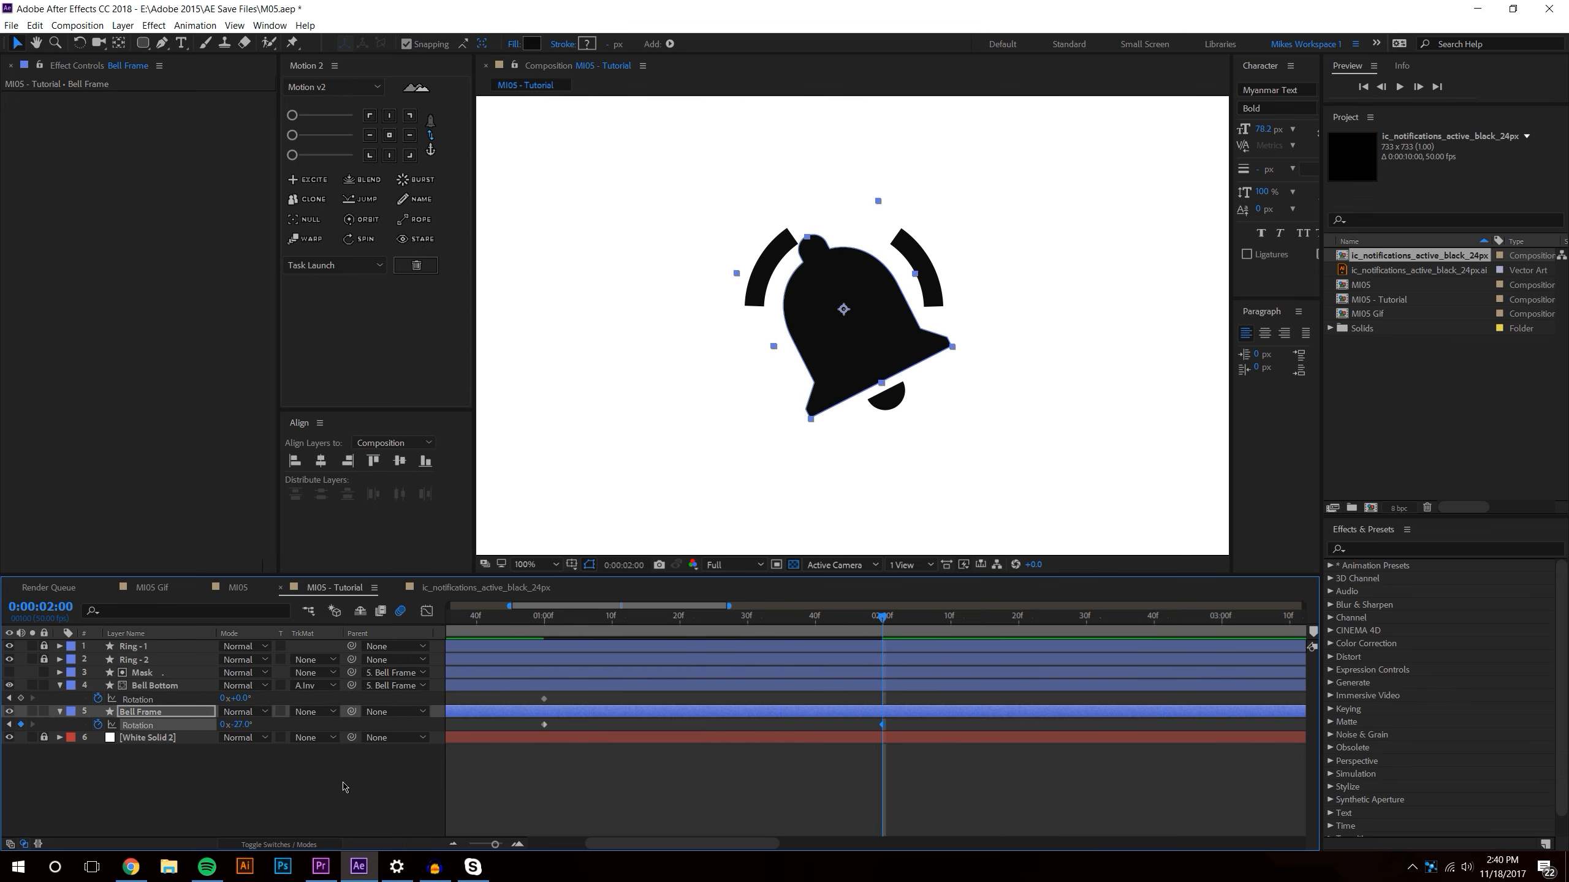
- At 0:00:01:00, move the anchor points of Bell Frame and Bell Bottom to the same point just below the bell's top knob
click(545, 629)
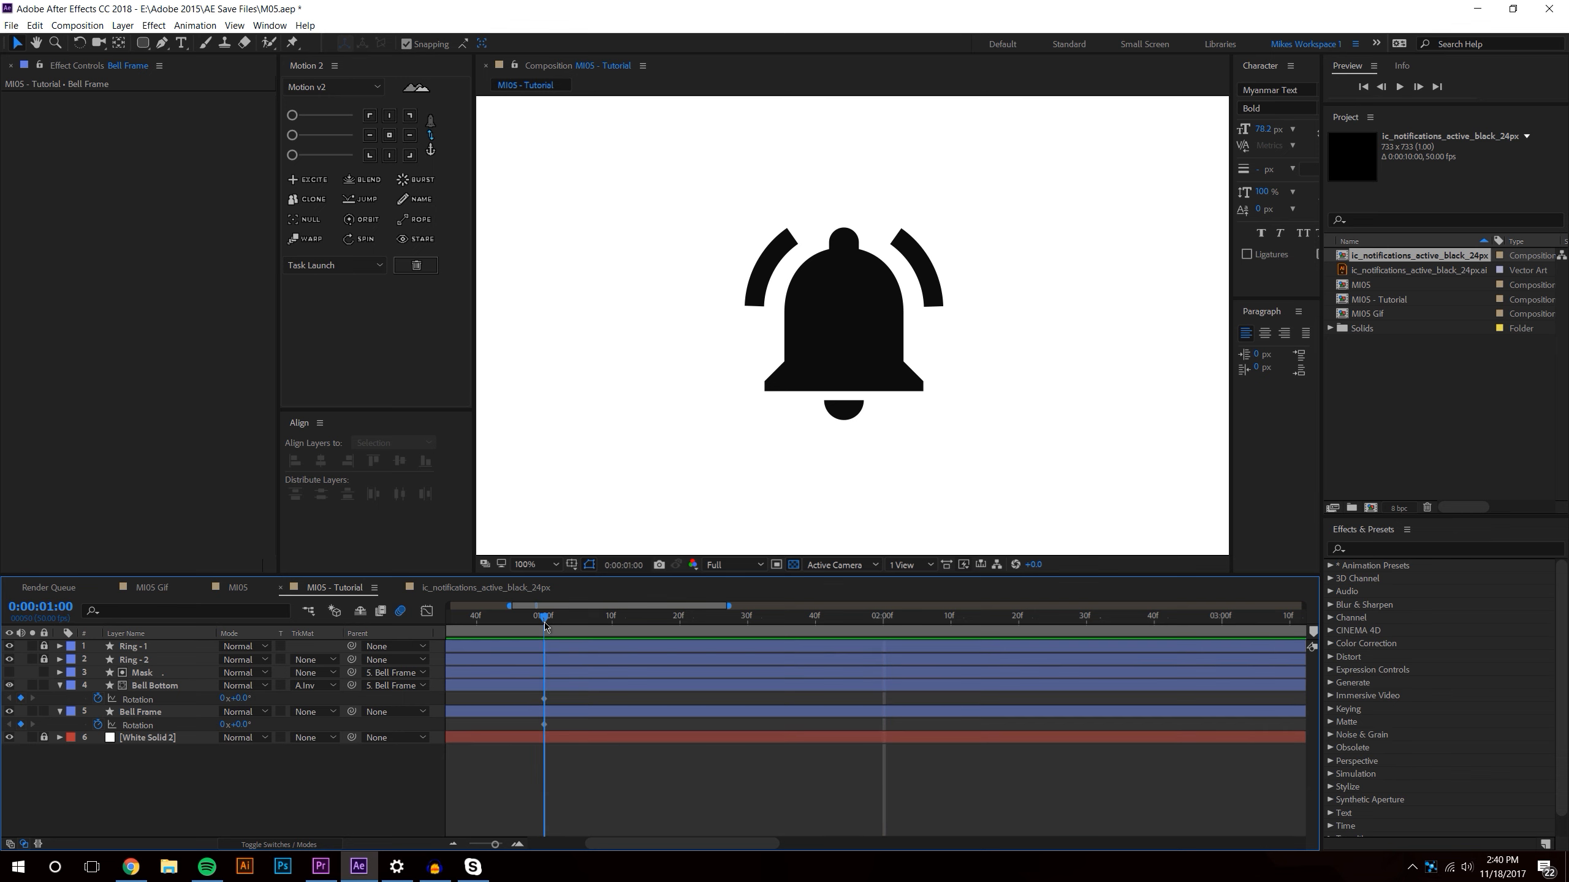
click(843, 405)
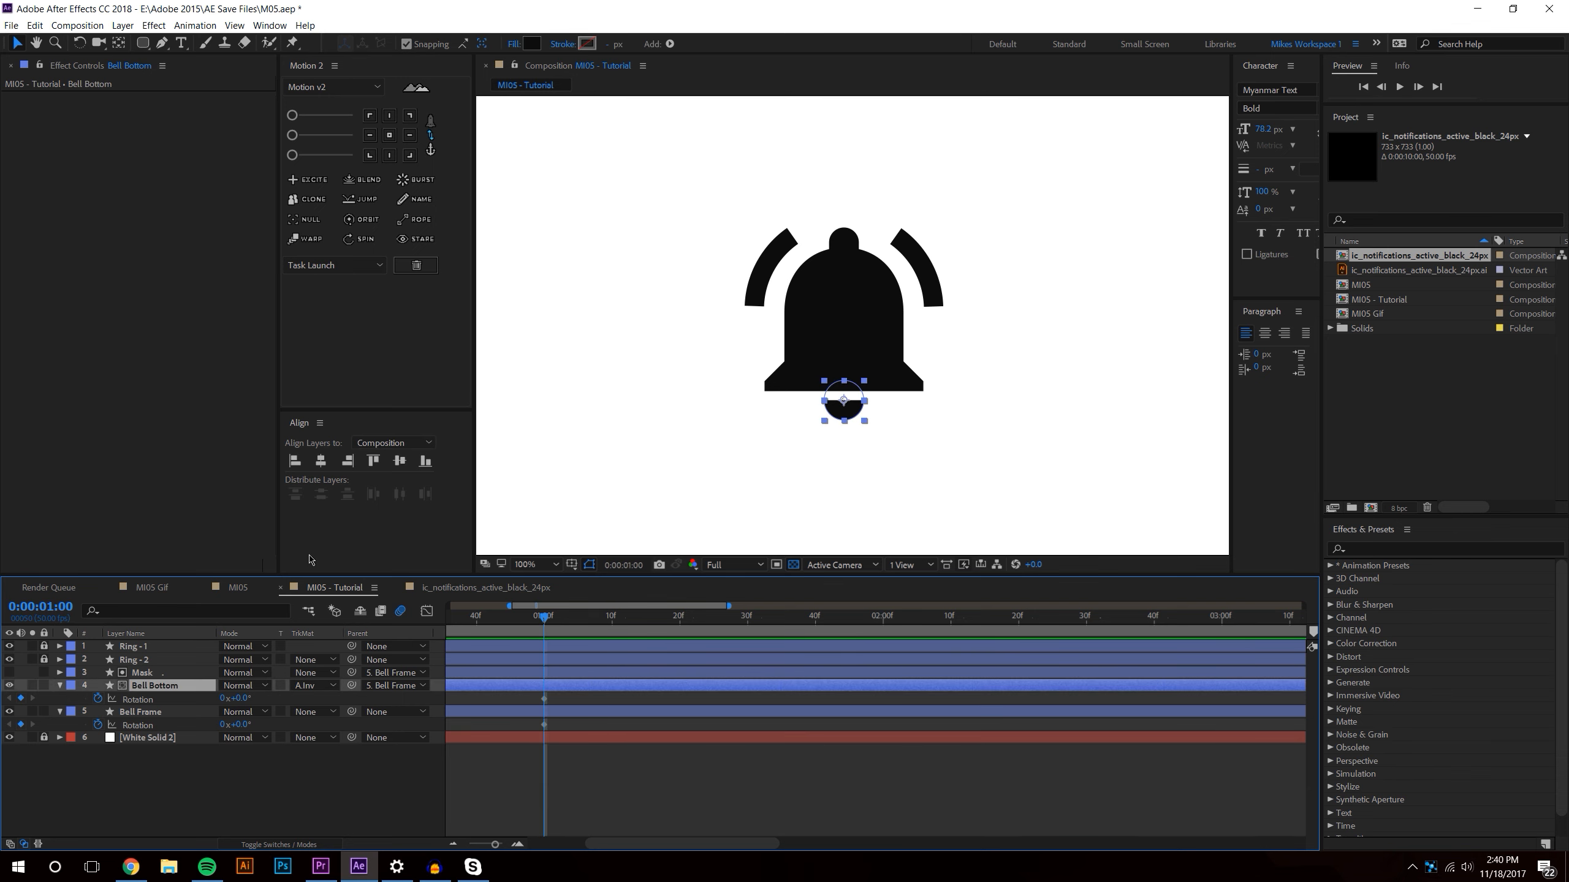
click(766, 292)
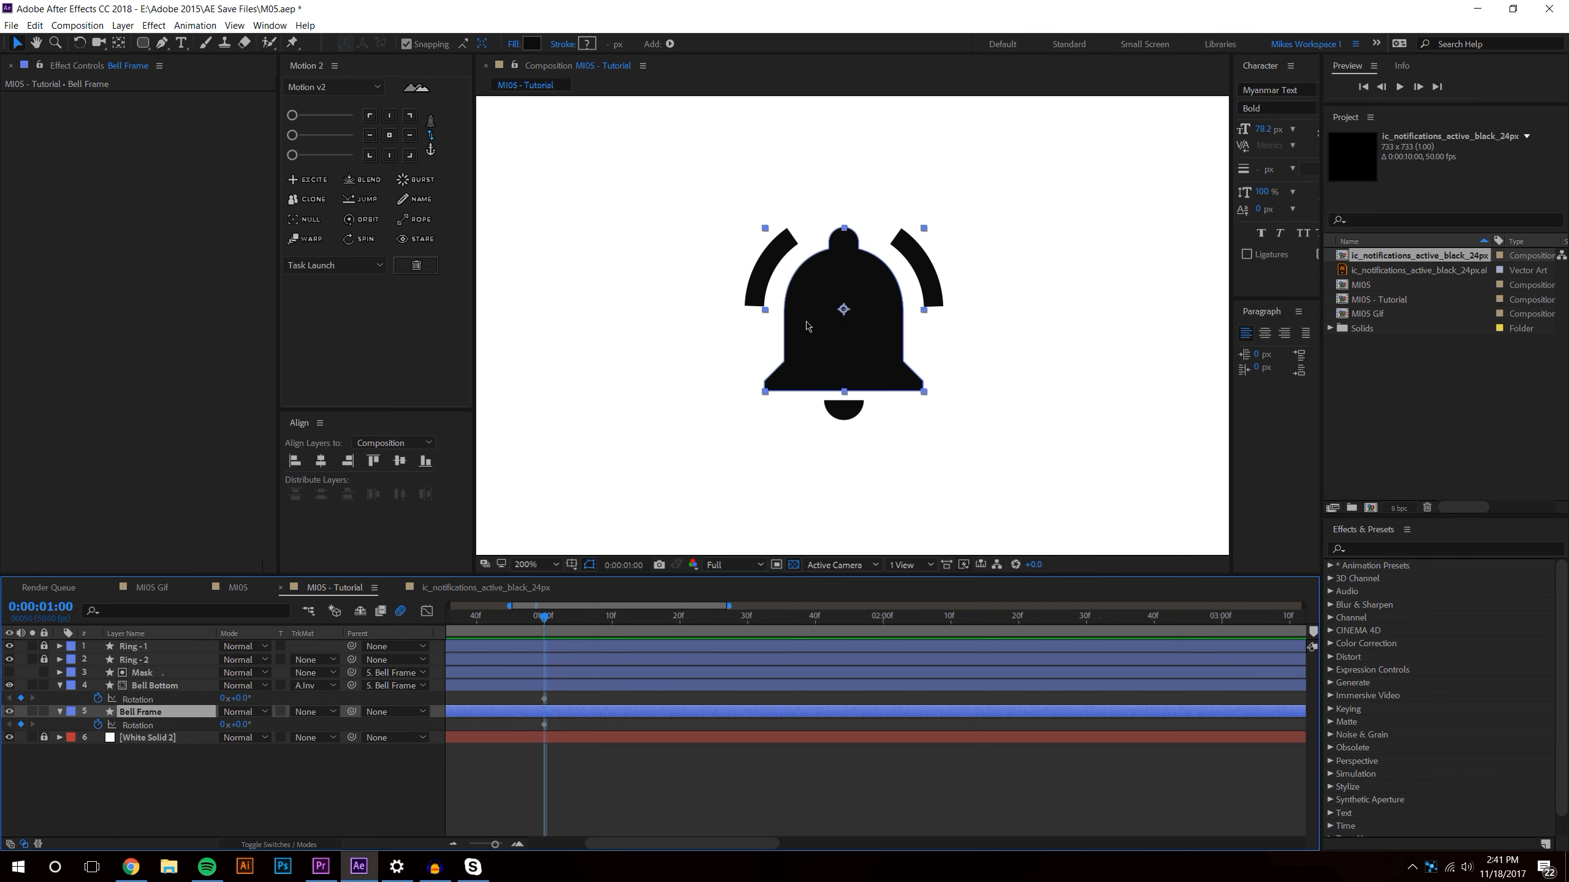
key(period)
key(y)
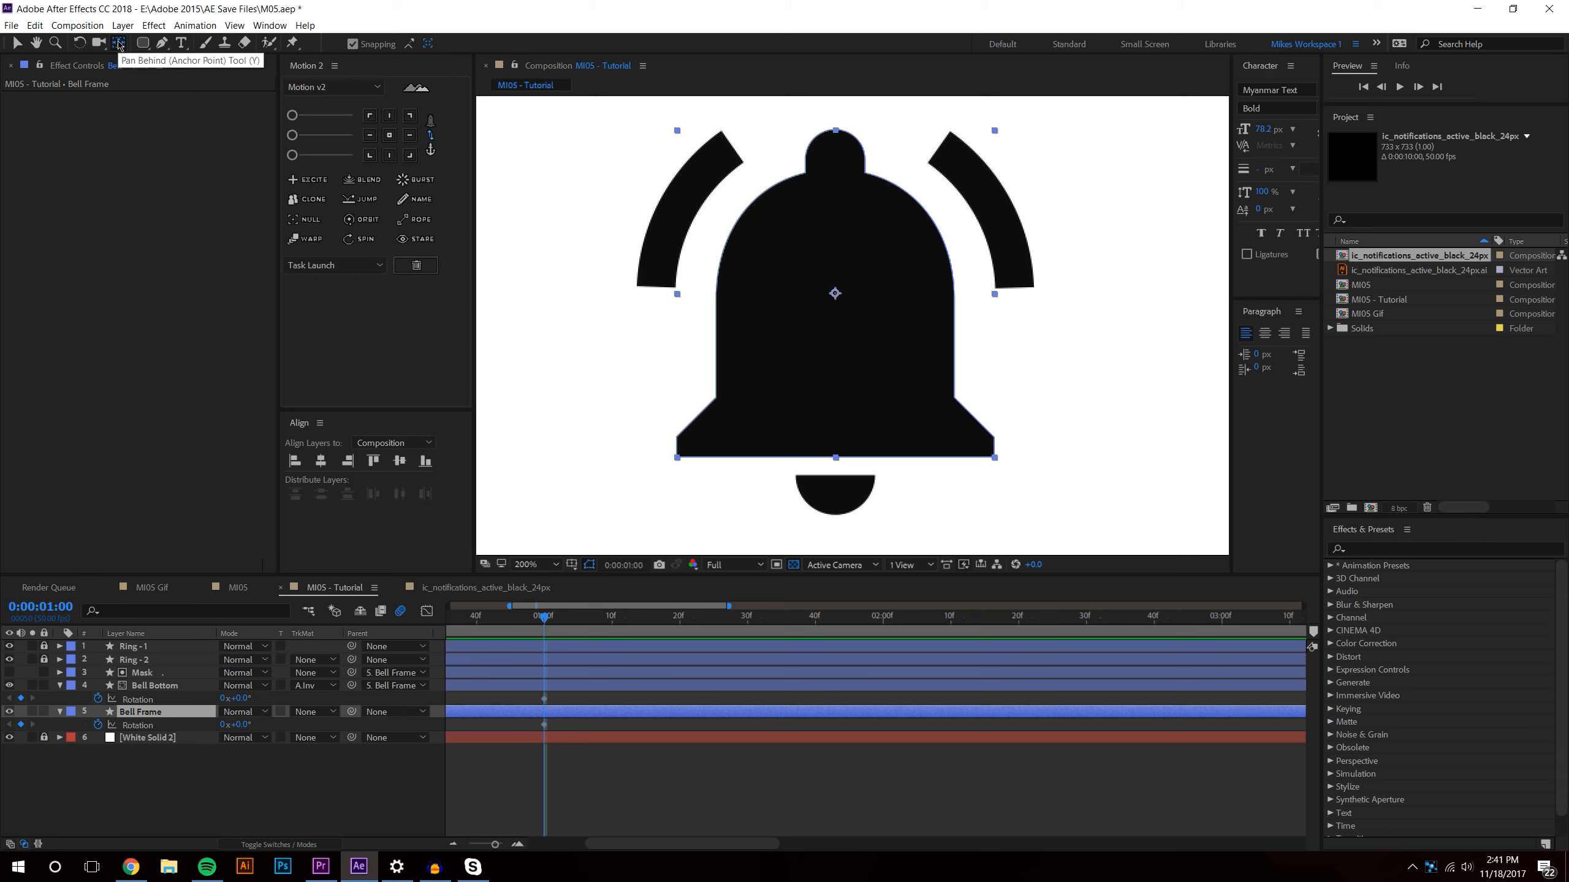
drag(835, 294, 835, 202)
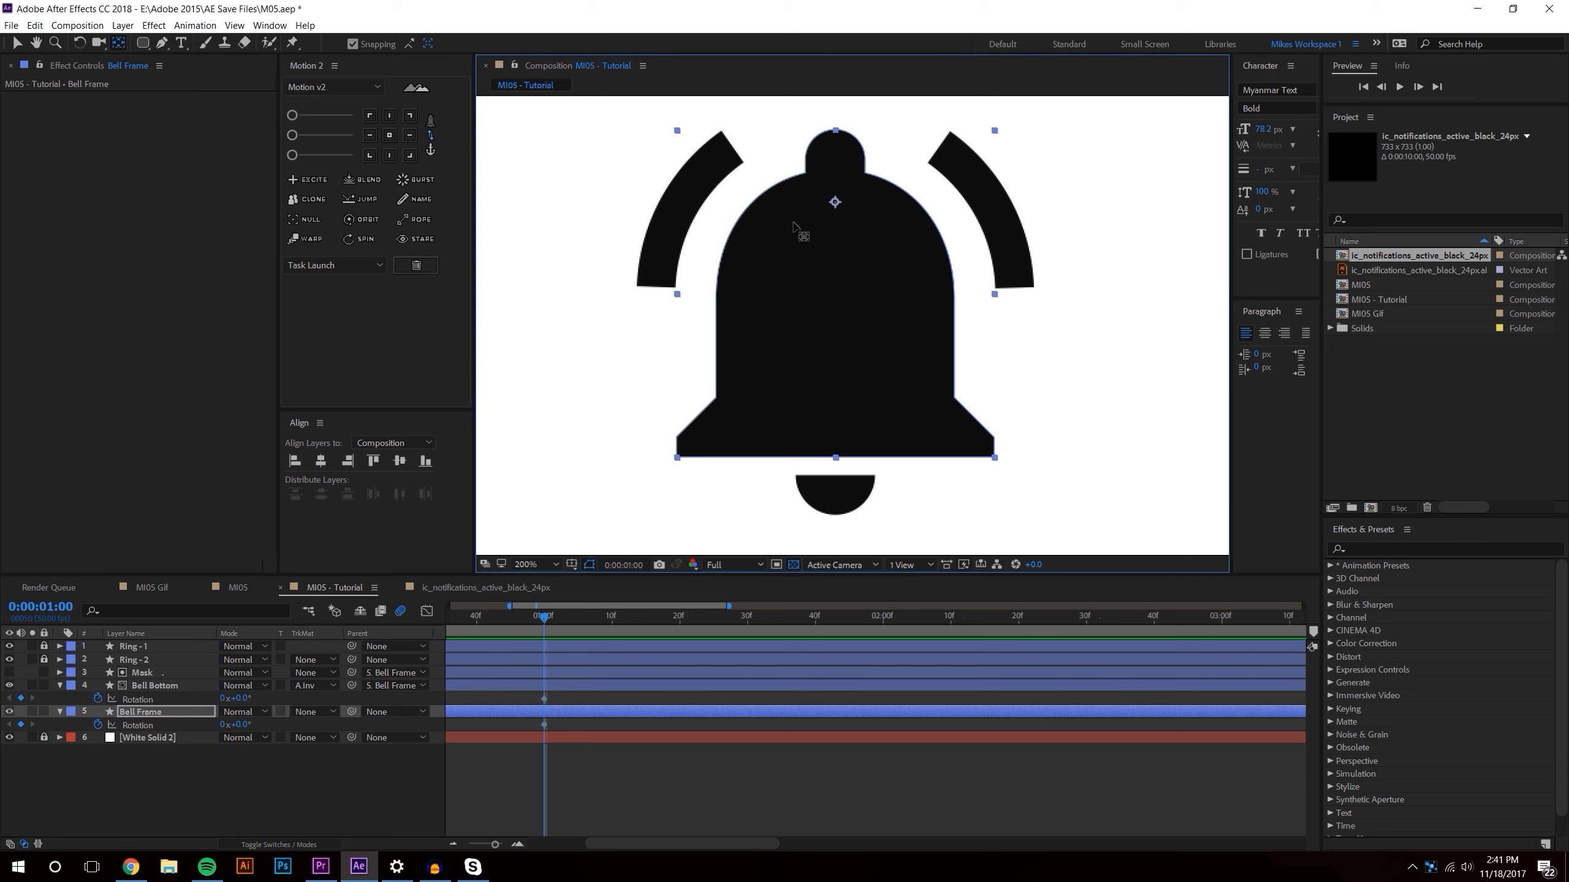
click(155, 686)
drag(836, 475, 836, 204)
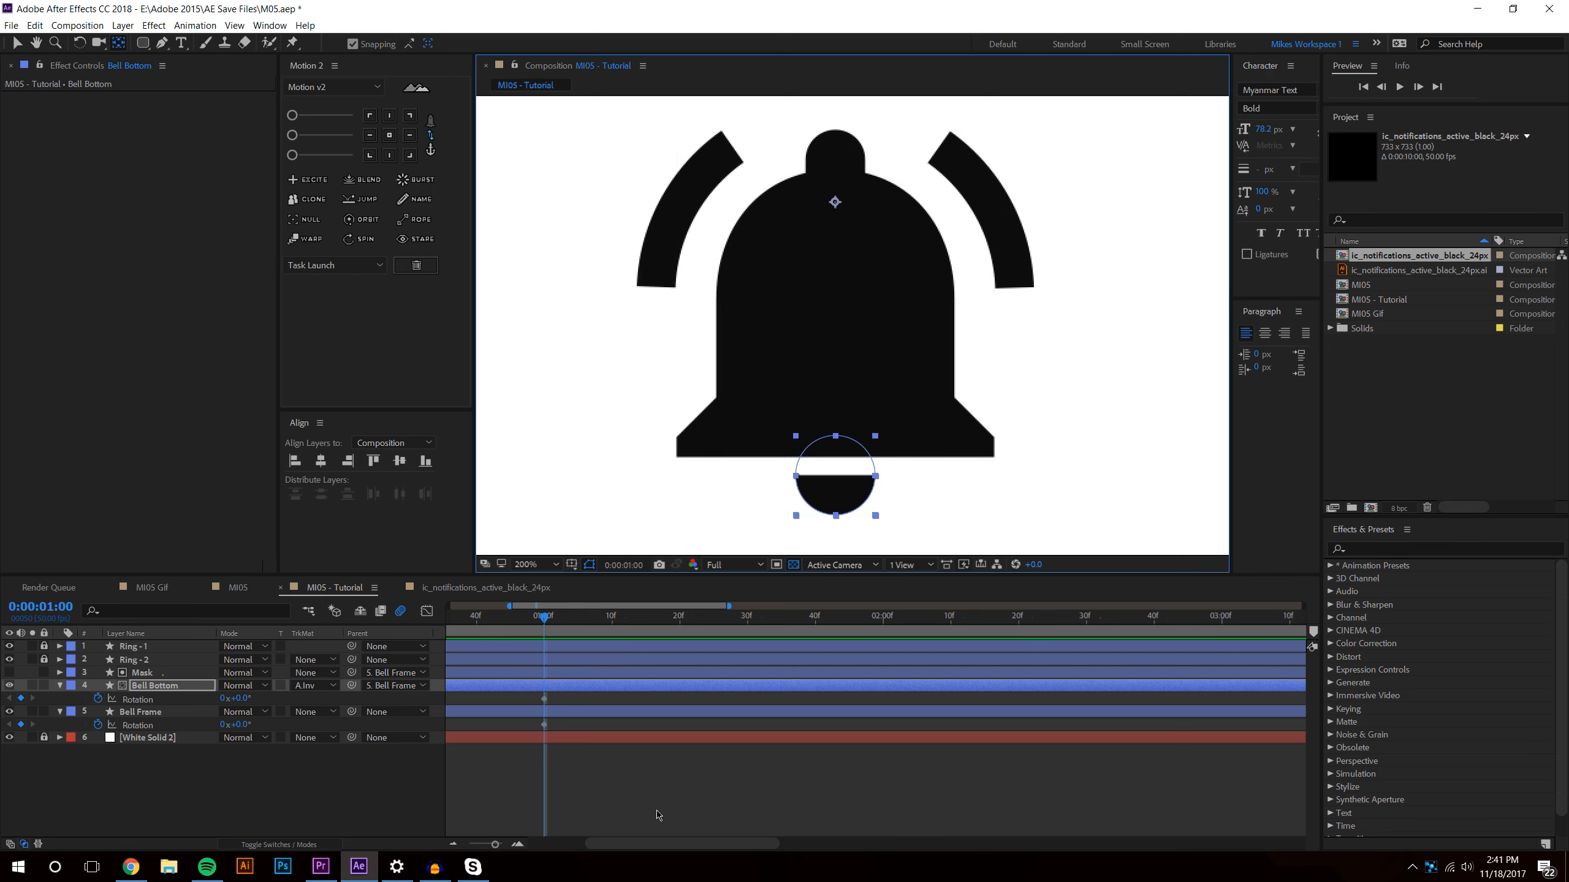
- Test Bell Bottom's rotation around its new anchor point, undo it, and return to the Selection tool
click(258, 785)
click(155, 686)
drag(246, 699, 291, 685)
key(ctrl+z)
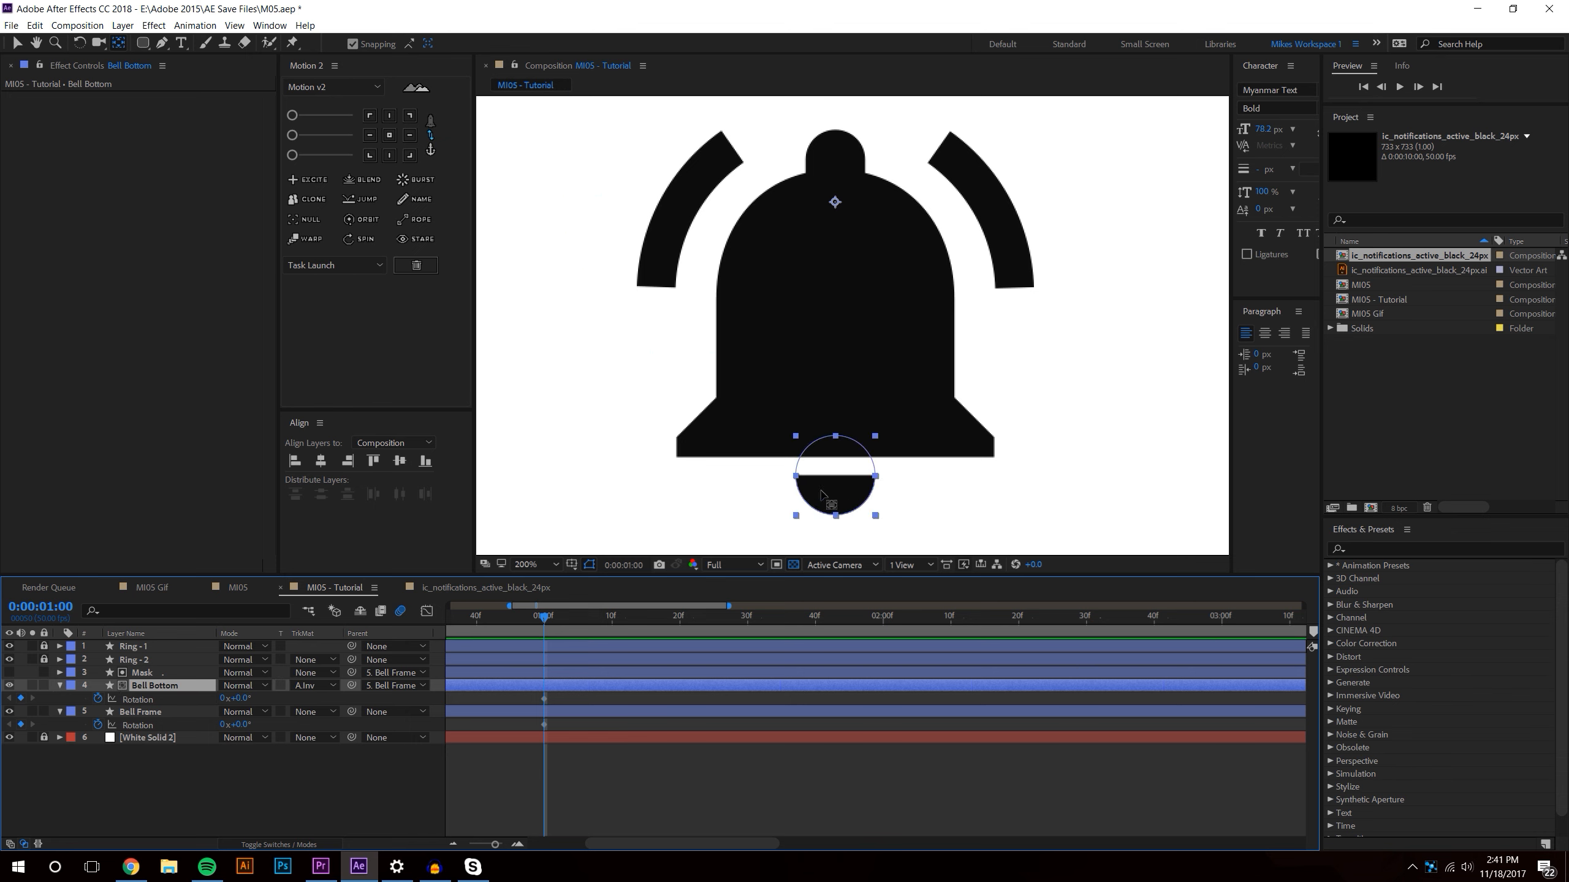
click(17, 43)
click(619, 755)
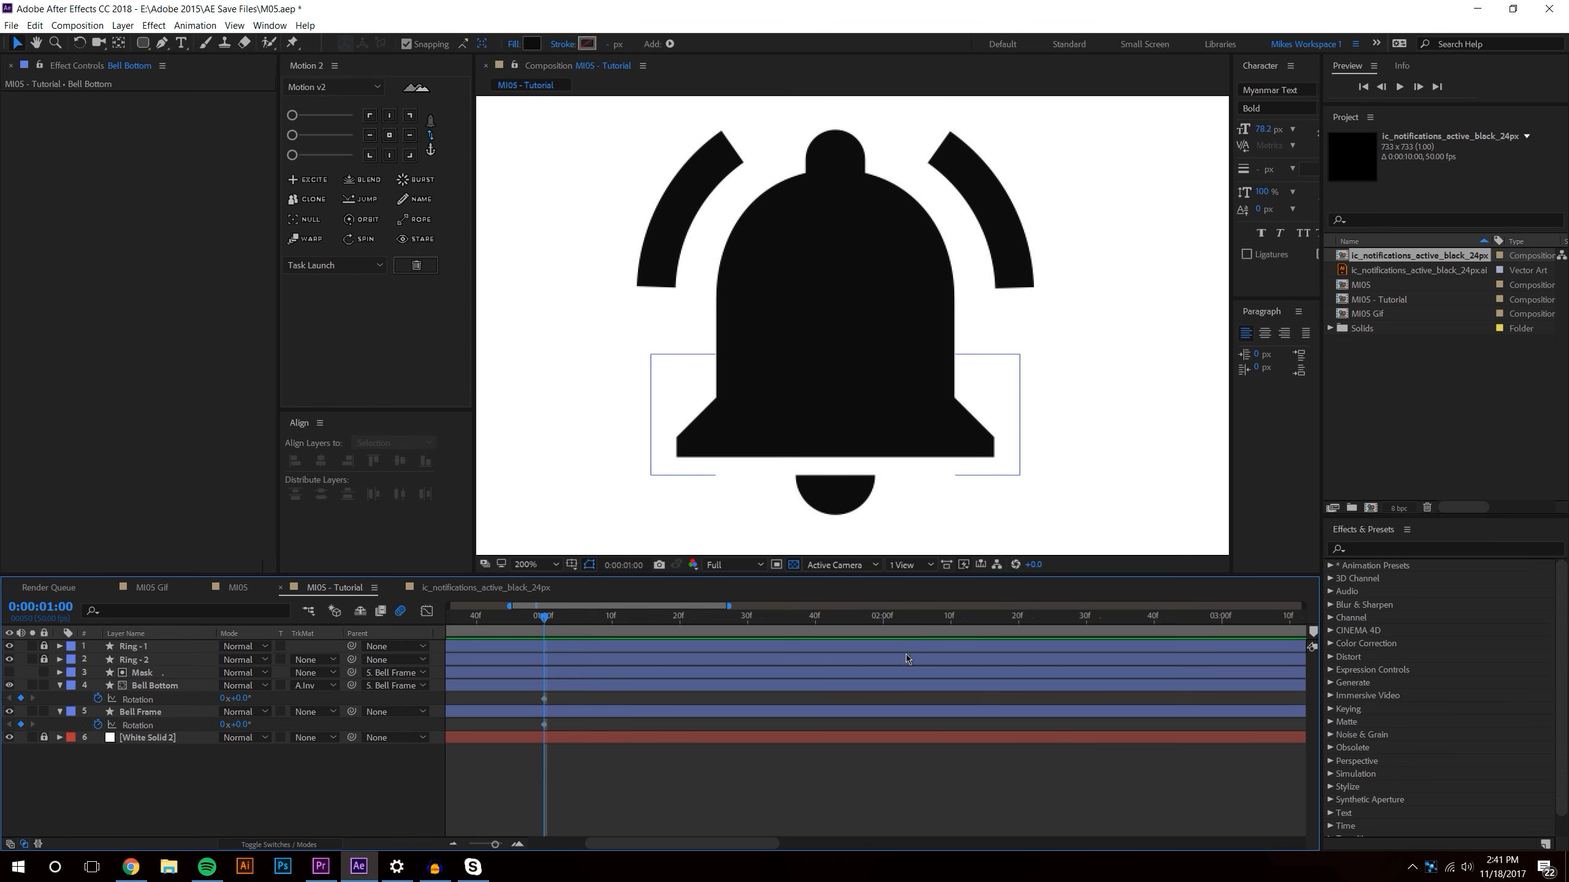
- Set the Bell Frame layer's rotation to -17° at 0:00:02:00
click(883, 629)
drag(243, 725, 245, 731)
click(325, 777)
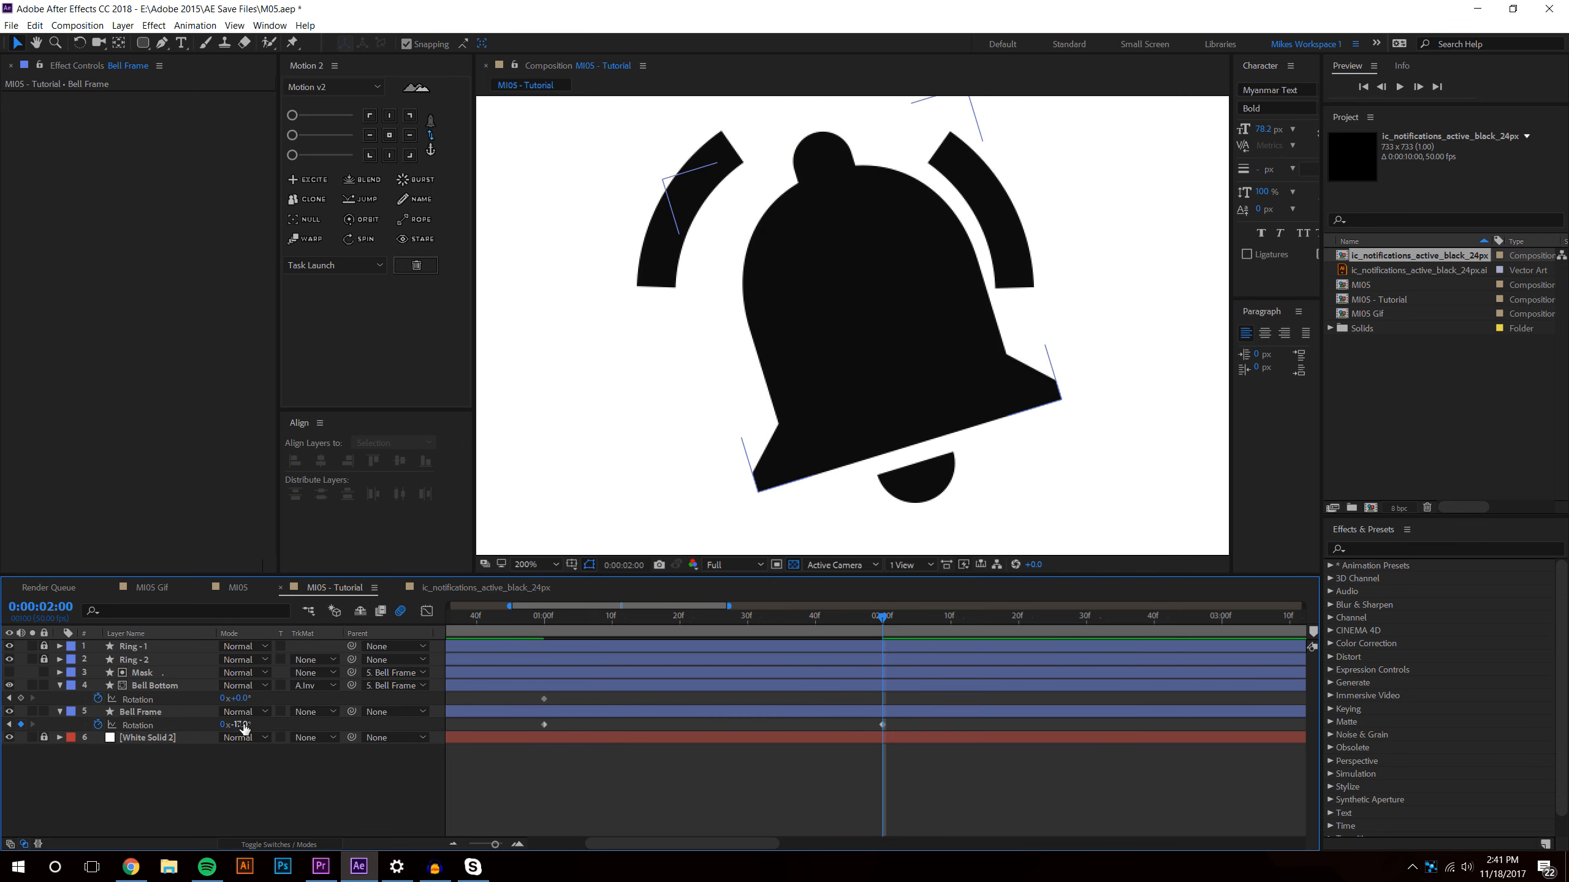
click(298, 780)
- Add a rotation keyframe of 10.2° to the Bell Bottom layer at 0:00:01:30
click(749, 621)
click(21, 699)
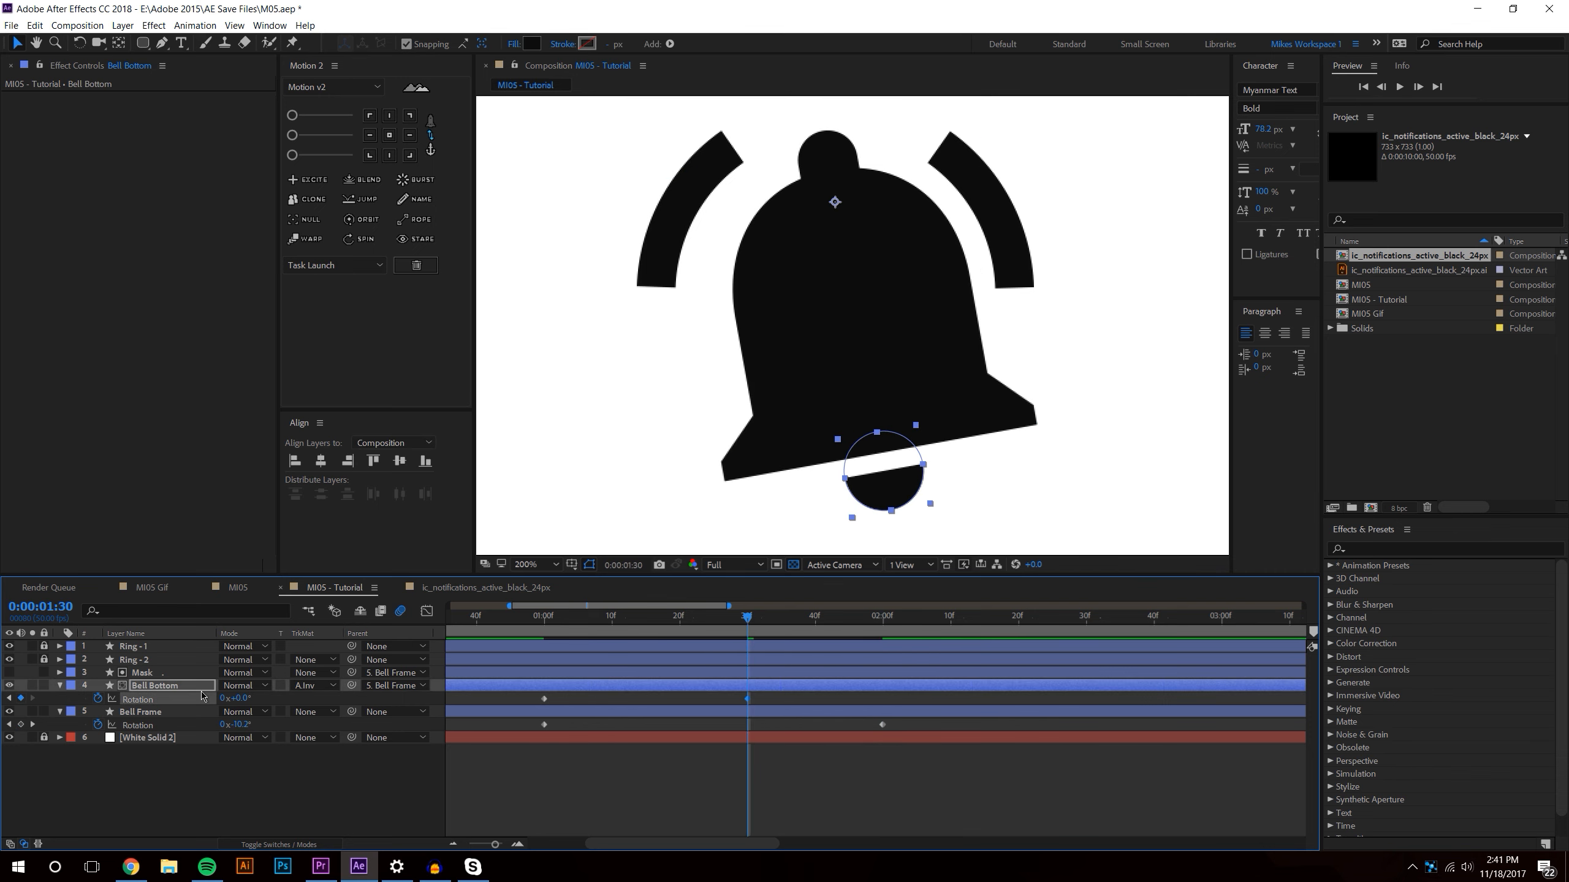
text(12.7)
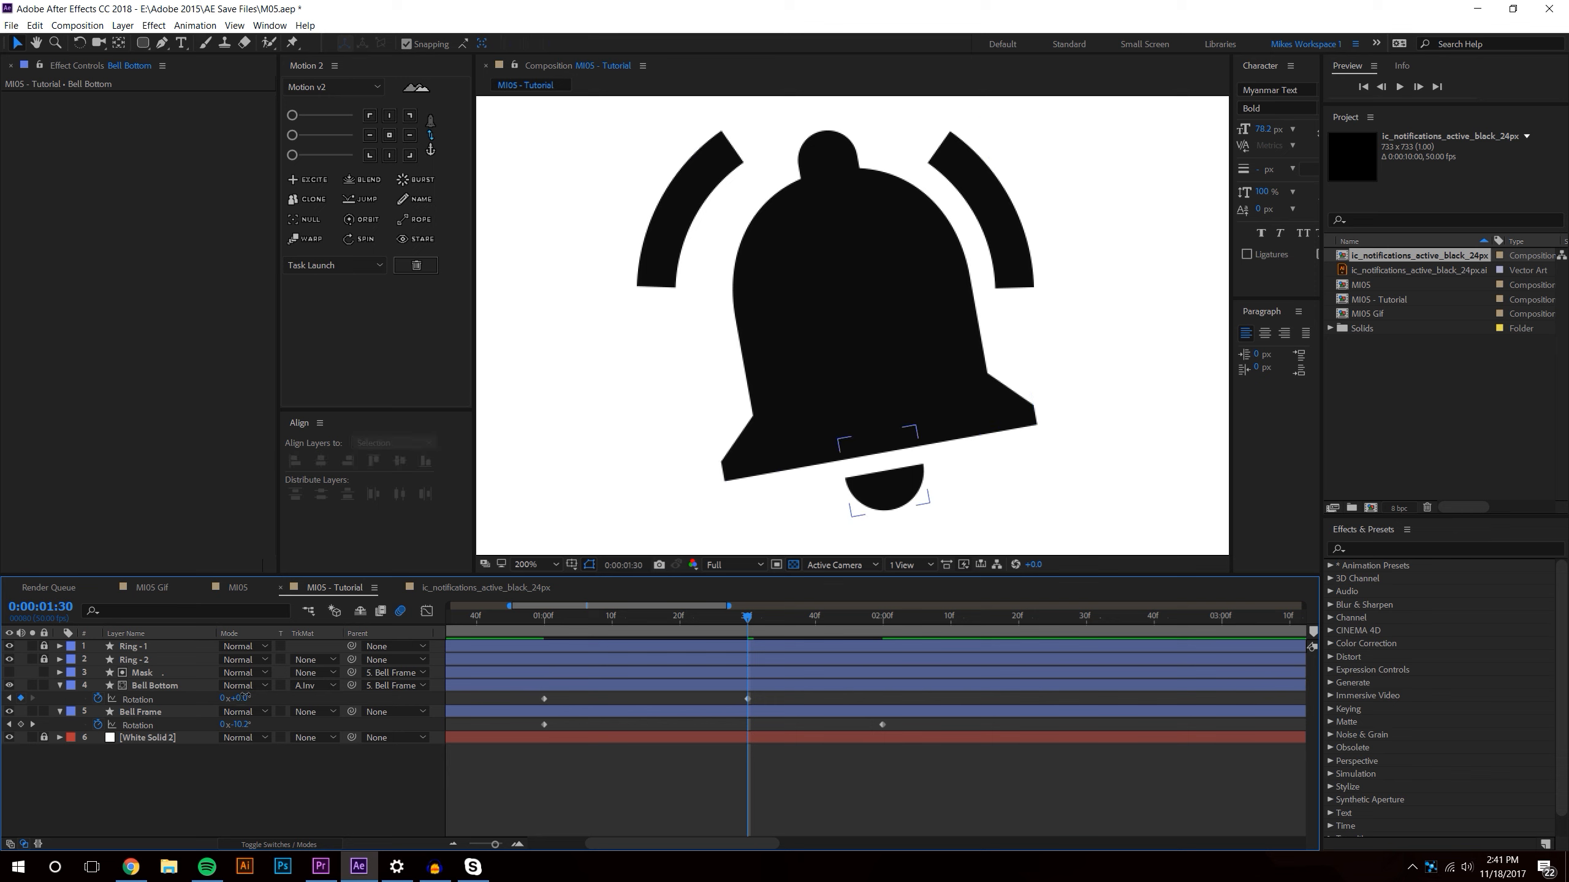
key(Return)
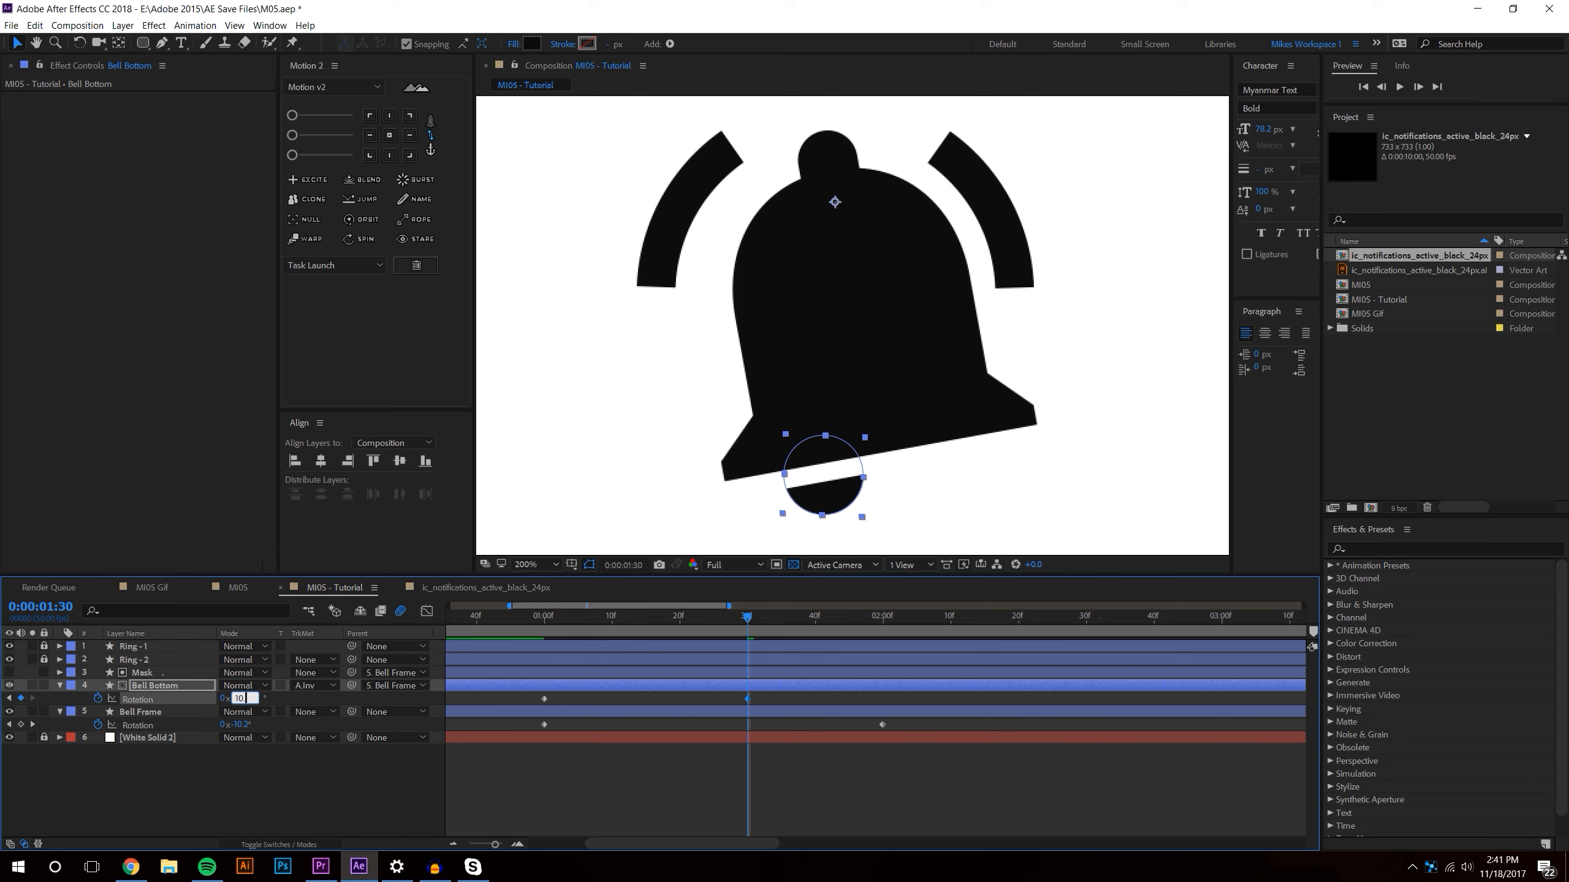
text(.2)
key(Return)
click(1081, 797)
- Set the Bell Bottom layer's rotation to -22.2° at 0:00:02:20
drag(749, 616, 1019, 616)
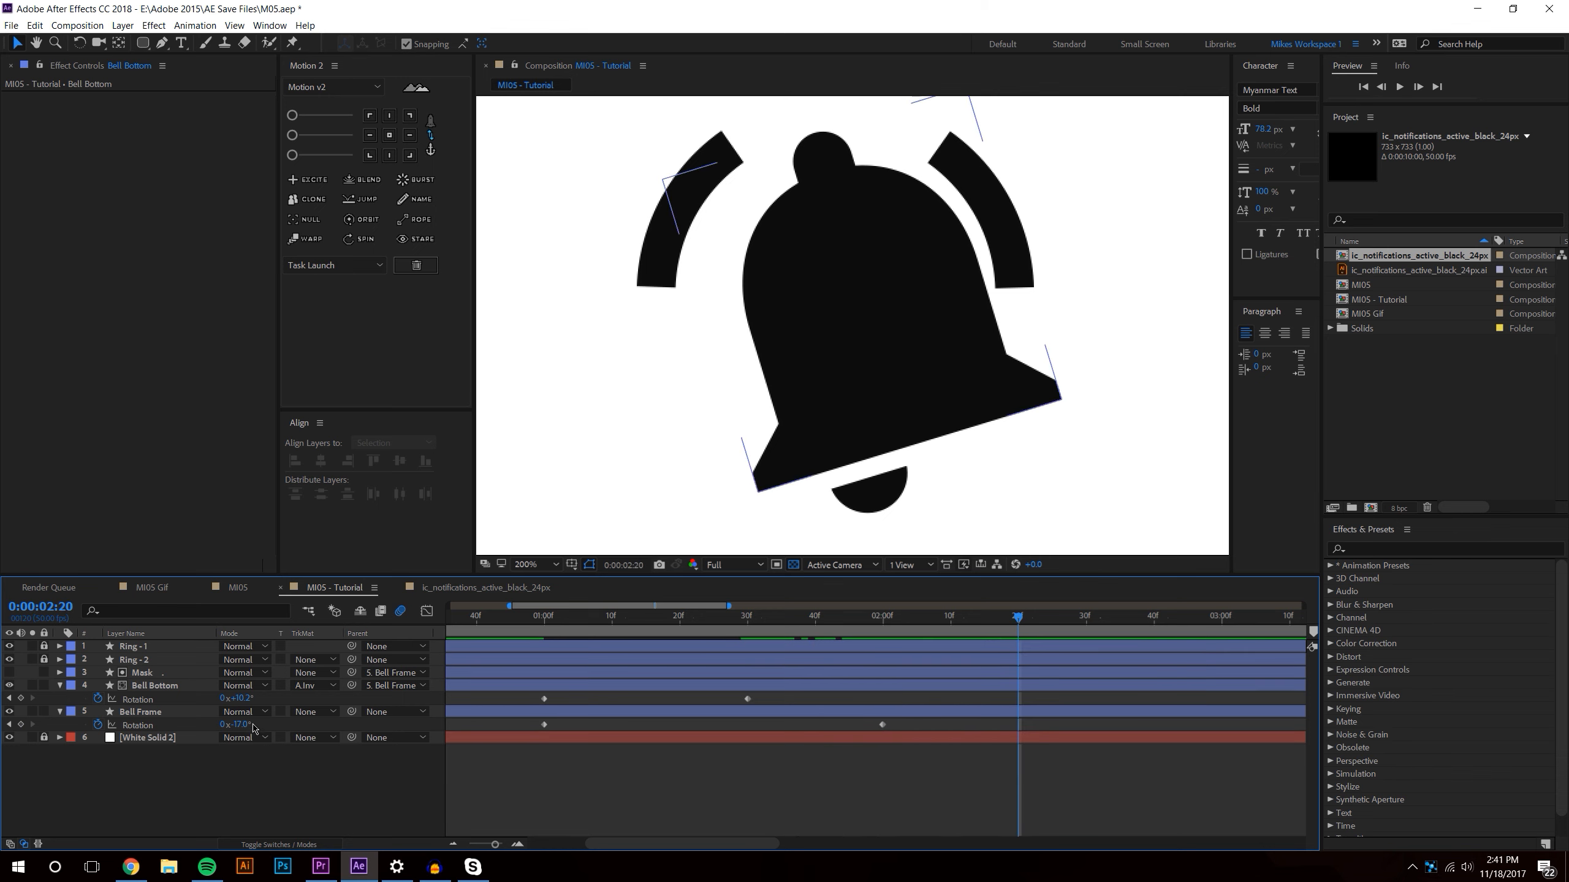
drag(244, 698, 19, 725)
click(1047, 760)
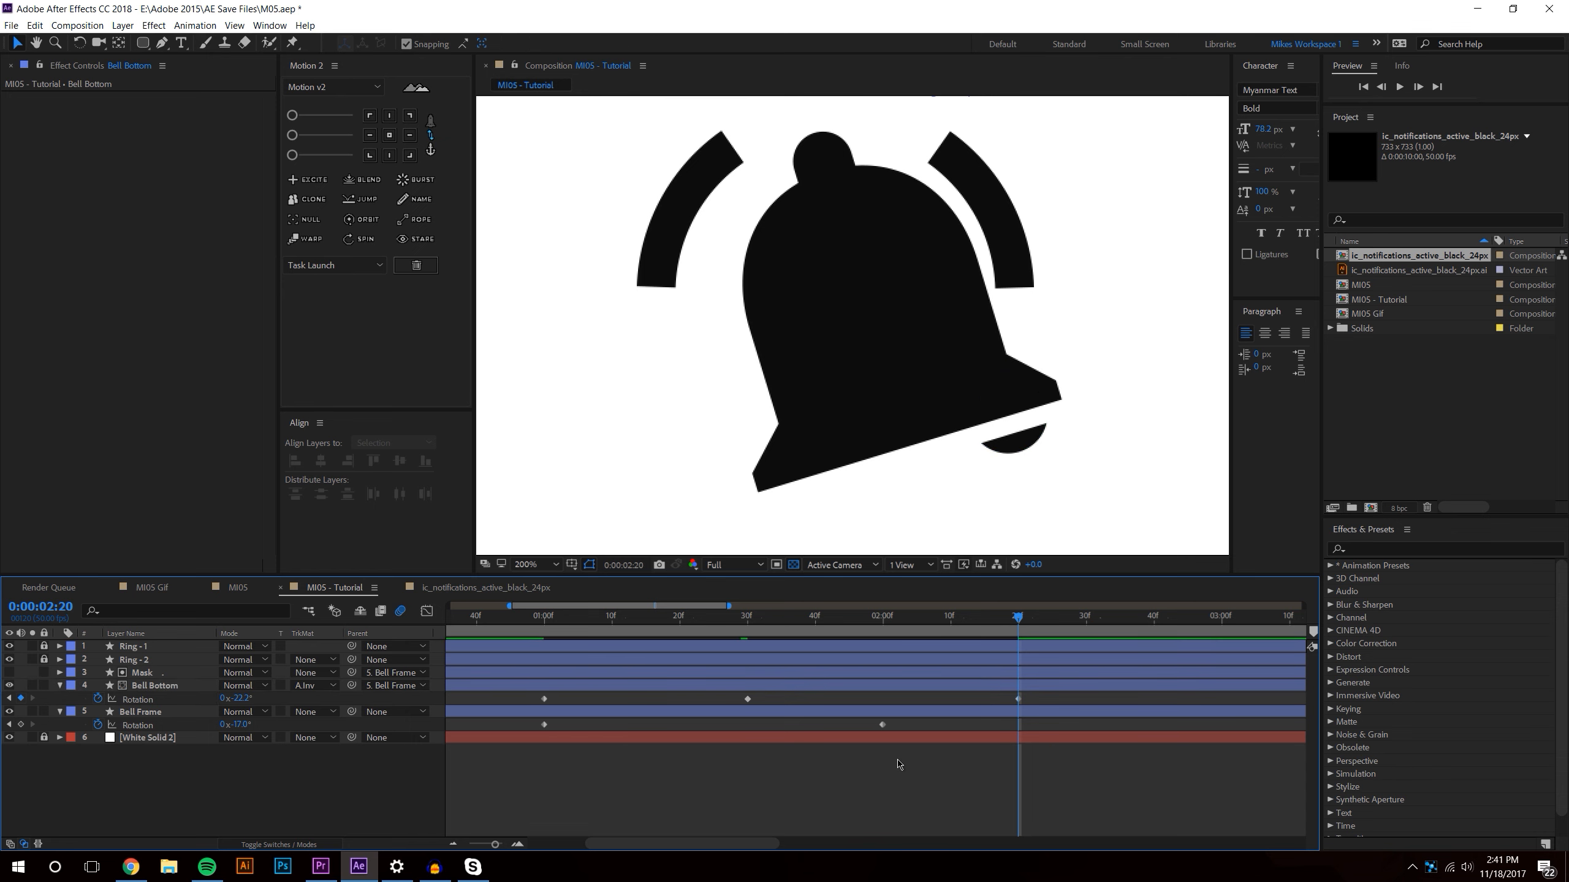
- Scrub through the first swing and set the Bell Frame layer's rotation to 17° at 0:00:02:40
click(742, 621)
drag(742, 622, 895, 622)
key(space)
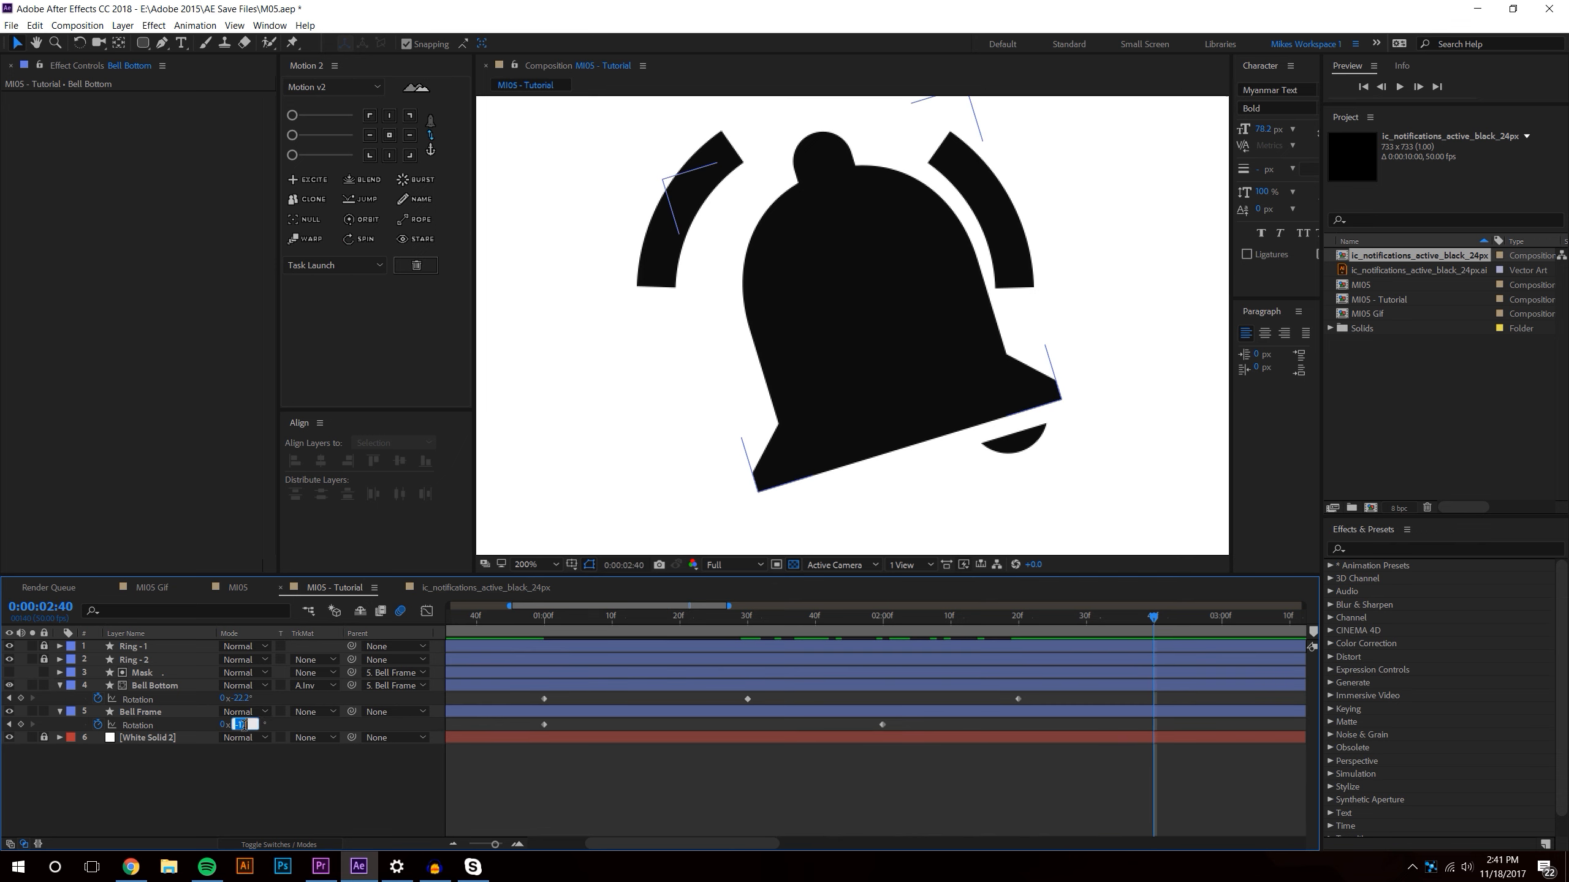
text(7)
key(Return)
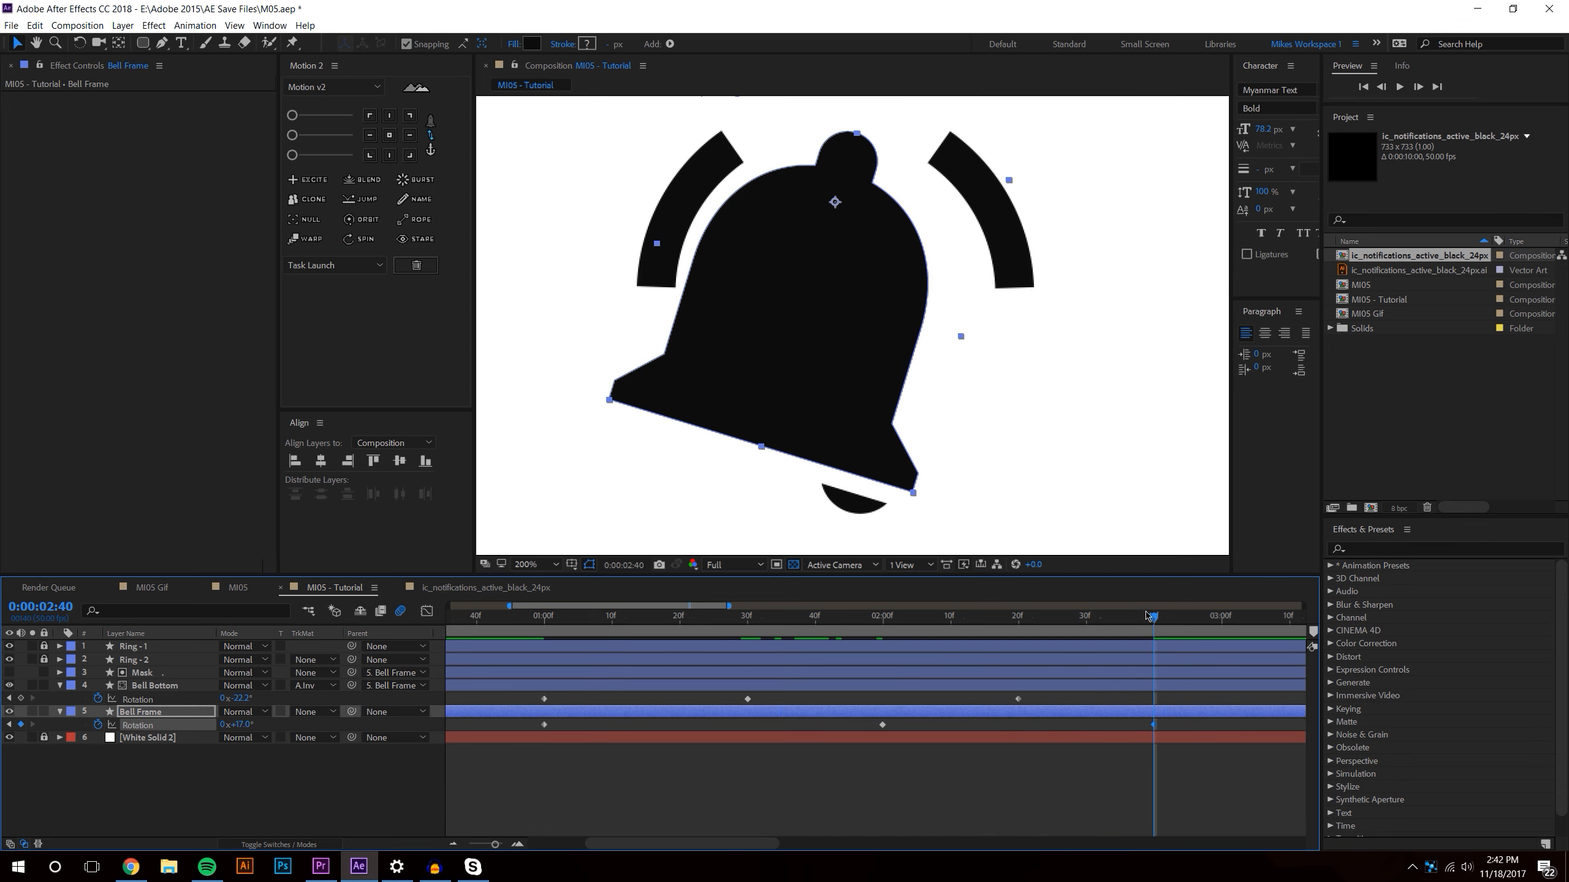
- Set the Bell Bottom layer's rotation to 22° at 0:00:03:10
mouse_move(1159, 624)
mouse_down()
mouse_move(1303, 625)
mouse_move(1050, 636)
mouse_move(1138, 639)
mouse_up()
click(238, 699)
text(-2.2)
key(Return)
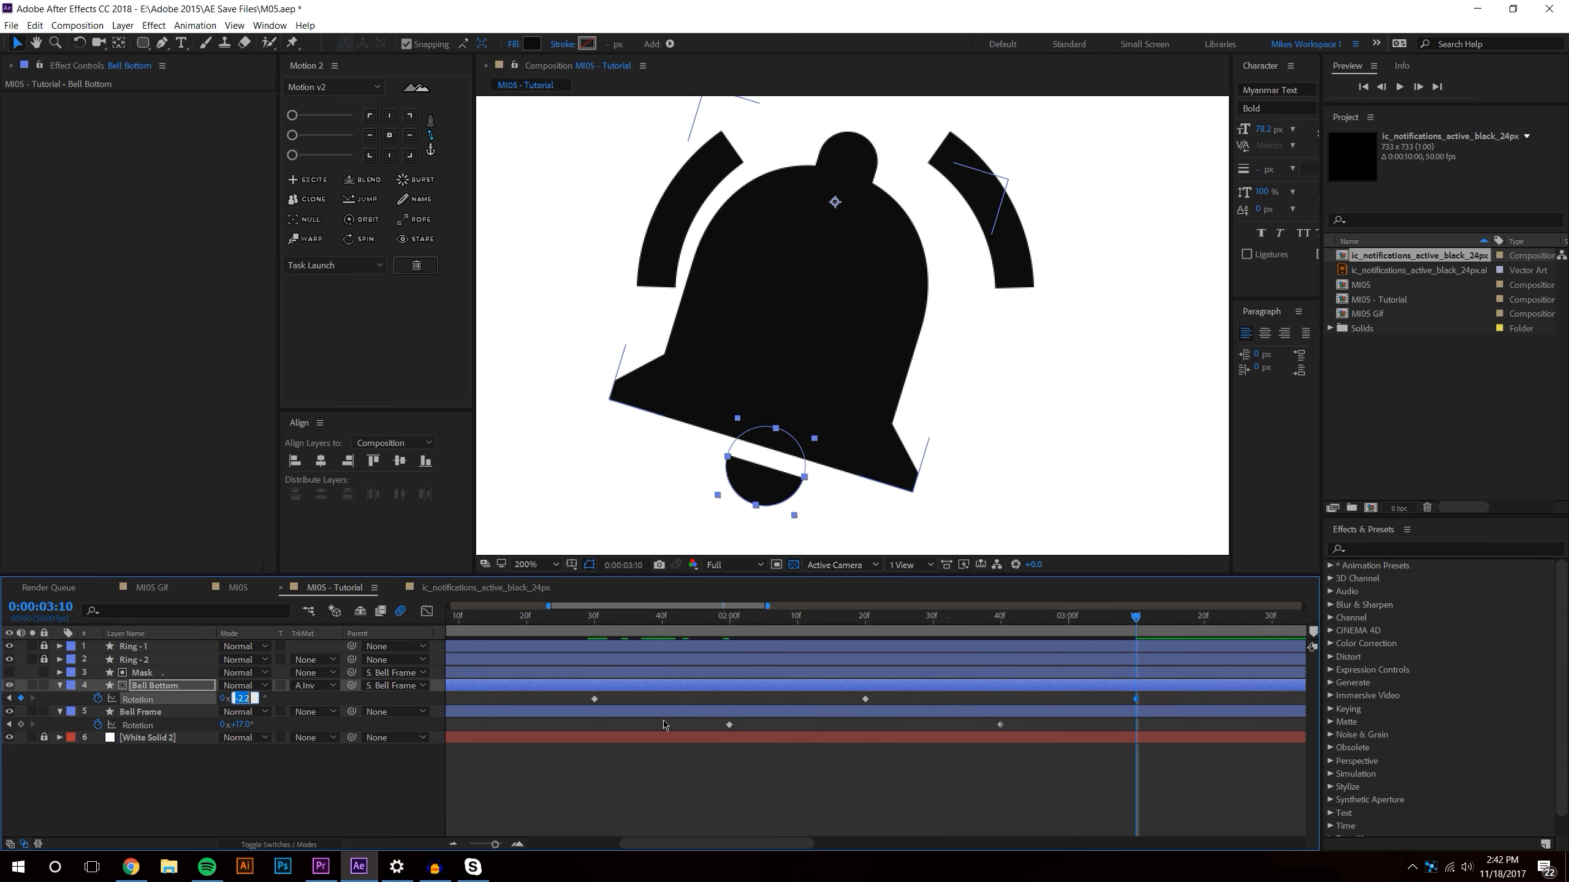
text(22)
key(Return)
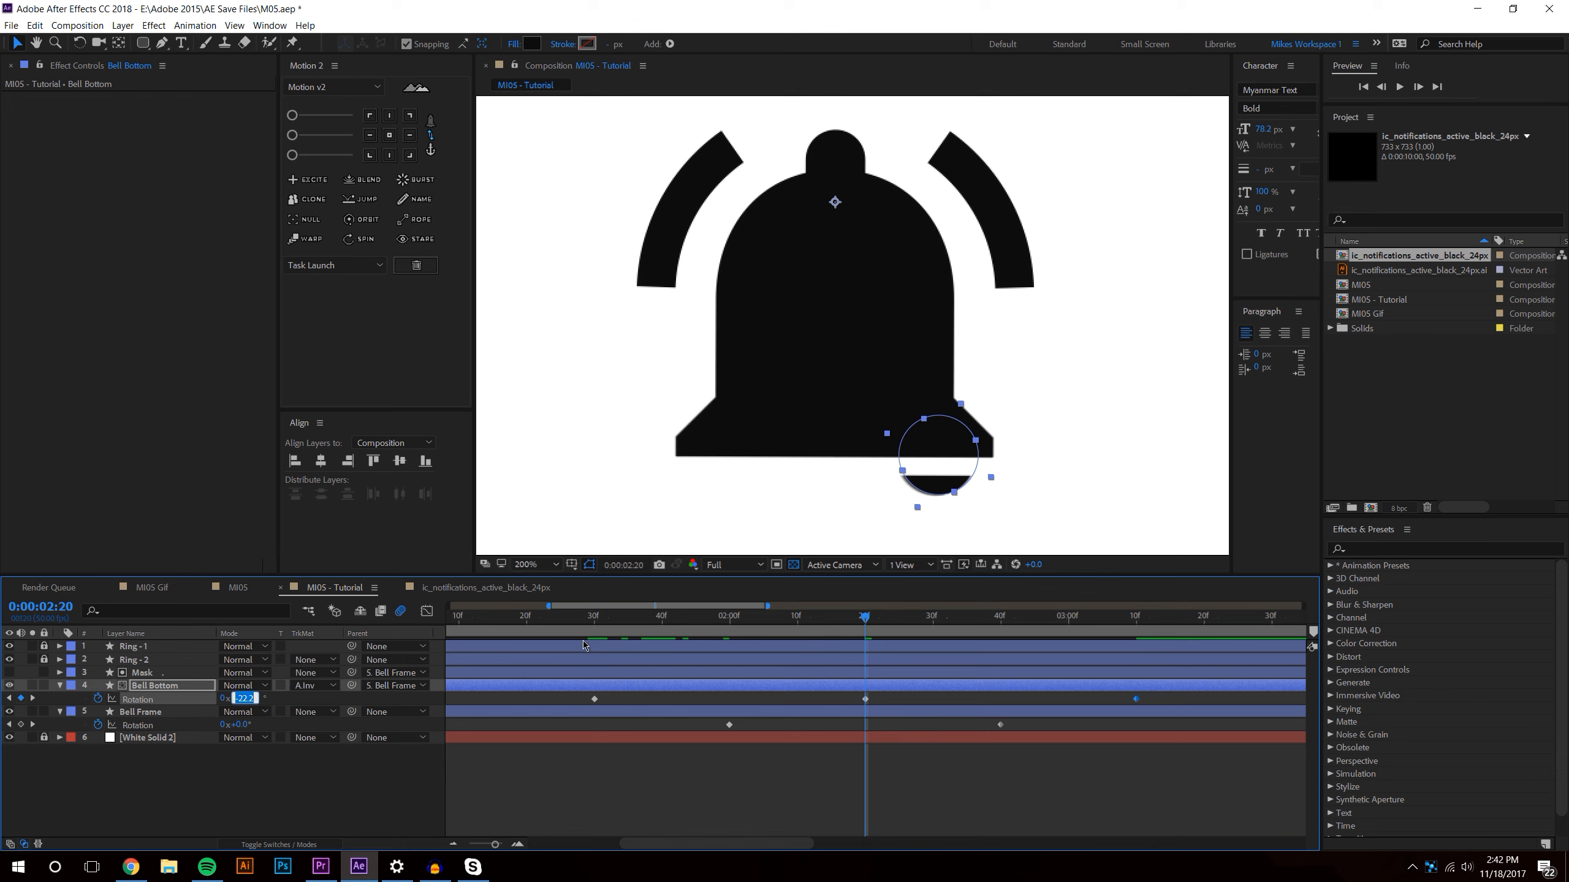
- Revisit Bell Bottom's rotation value at 0:00:02:20 and scrub through the animation so far
key(Return)
mouse_move(592, 619)
mouse_down()
mouse_move(1136, 640)
mouse_move(1005, 661)
mouse_move(726, 664)
mouse_move(1041, 617)
mouse_move(1294, 620)
mouse_move(1060, 624)
mouse_move(1106, 629)
mouse_move(1086, 625)
mouse_up()
click(234, 785)
- Set the Bell Frame layer's rotation to -17° at 0:00:03:30
drag(974, 627, 1106, 624)
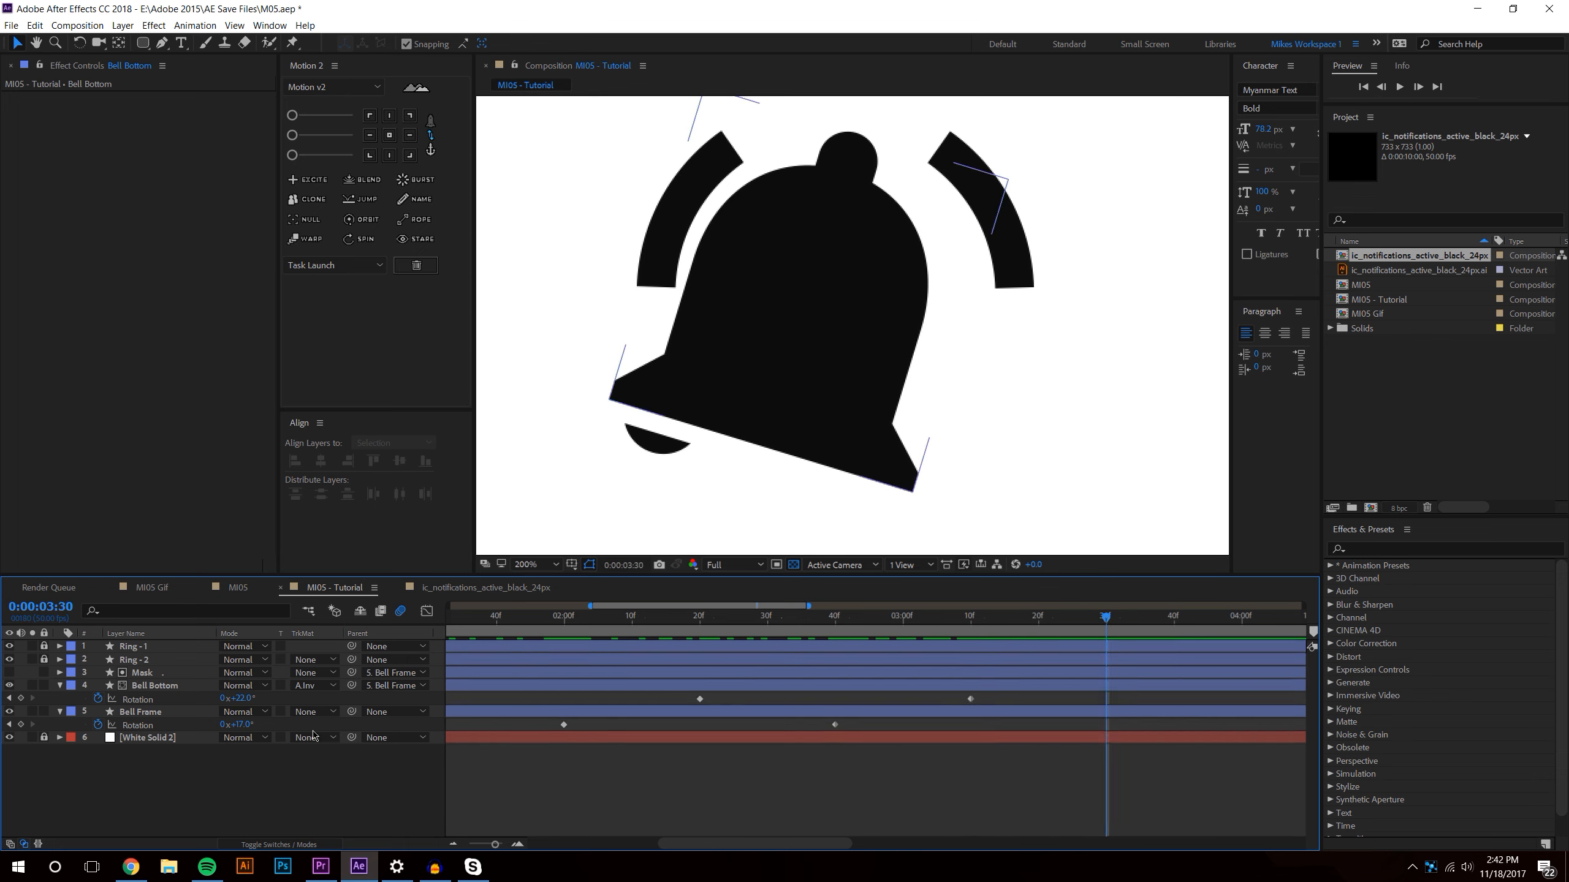
click(458, 845)
click(244, 725)
text(-17)
key(Return)
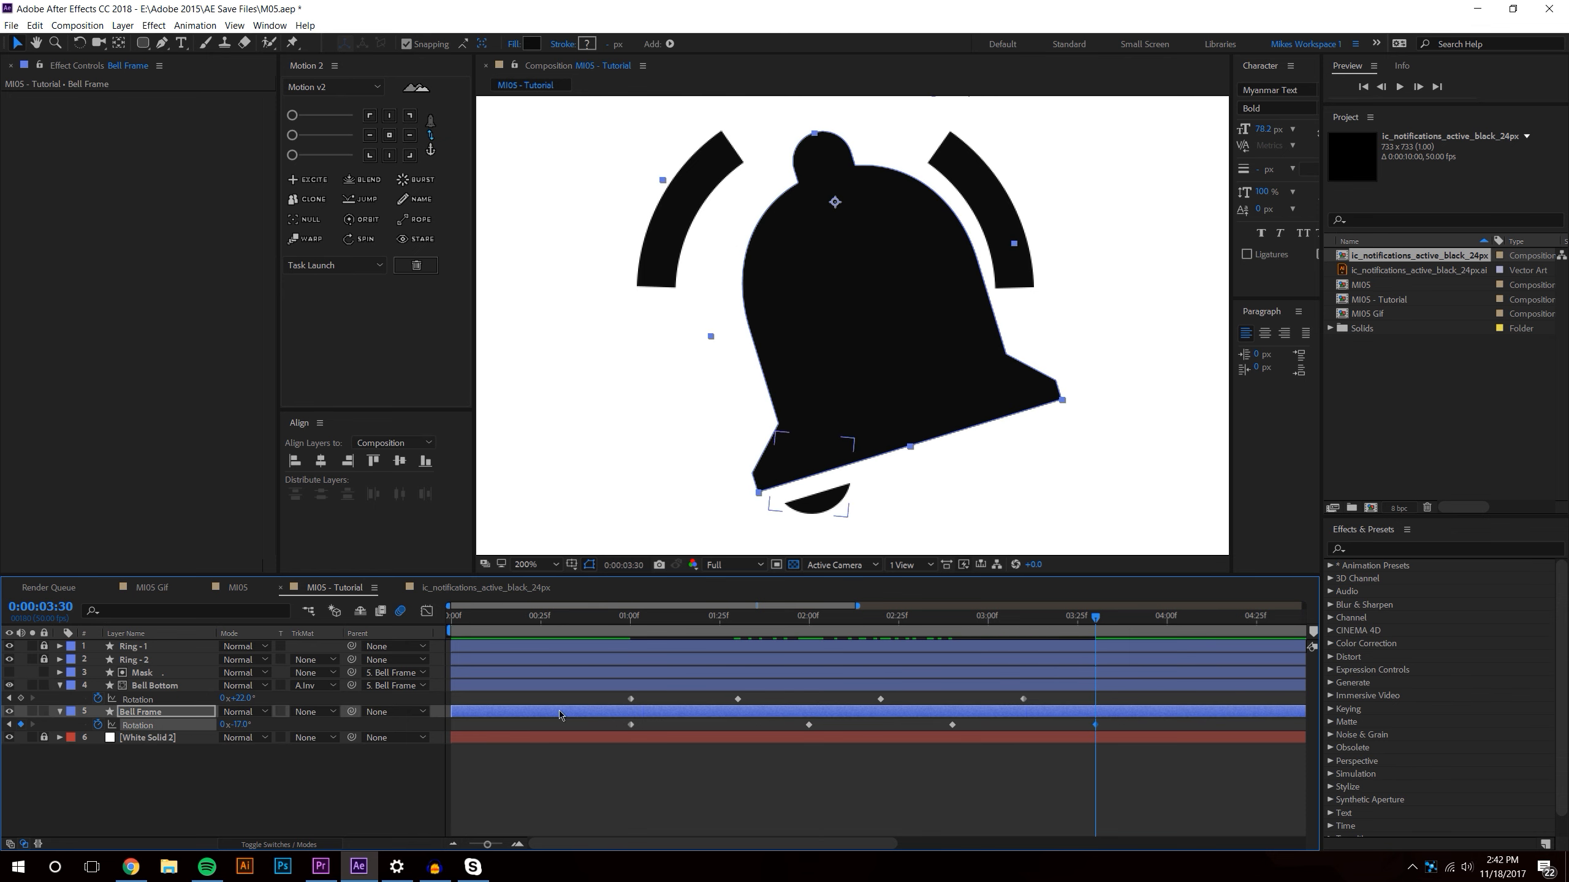
- Set the Bell Bottom layer's rotation to -22° at 0:00:04:00
click(1167, 629)
text(-22)
key(Return)
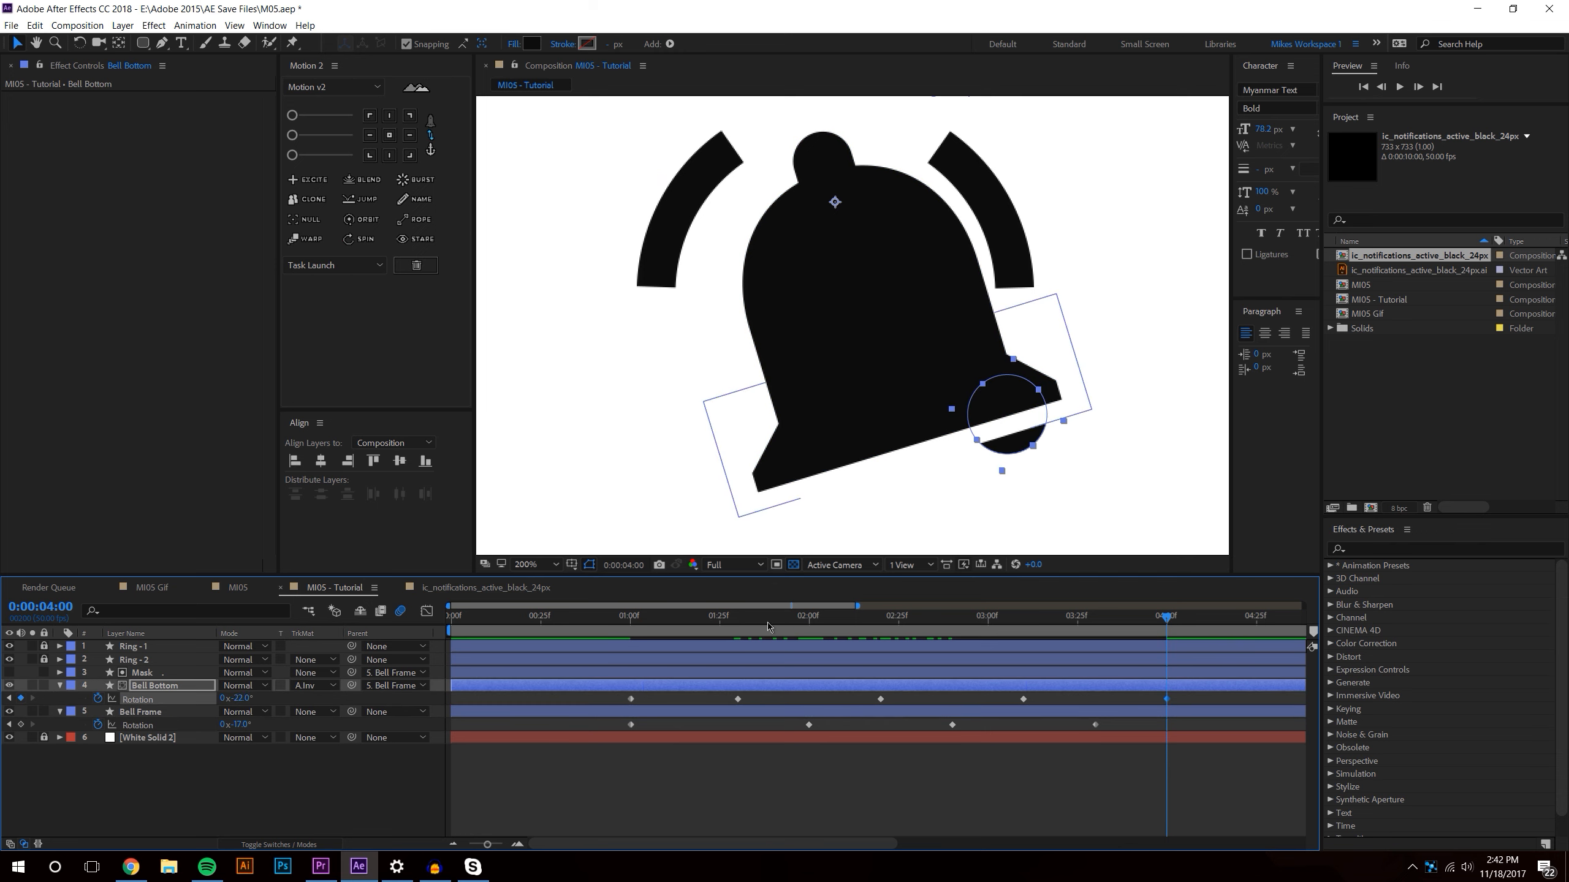
- Set the Bell Frame layer's rotation to 17° at 0:00:04:25
click(1255, 626)
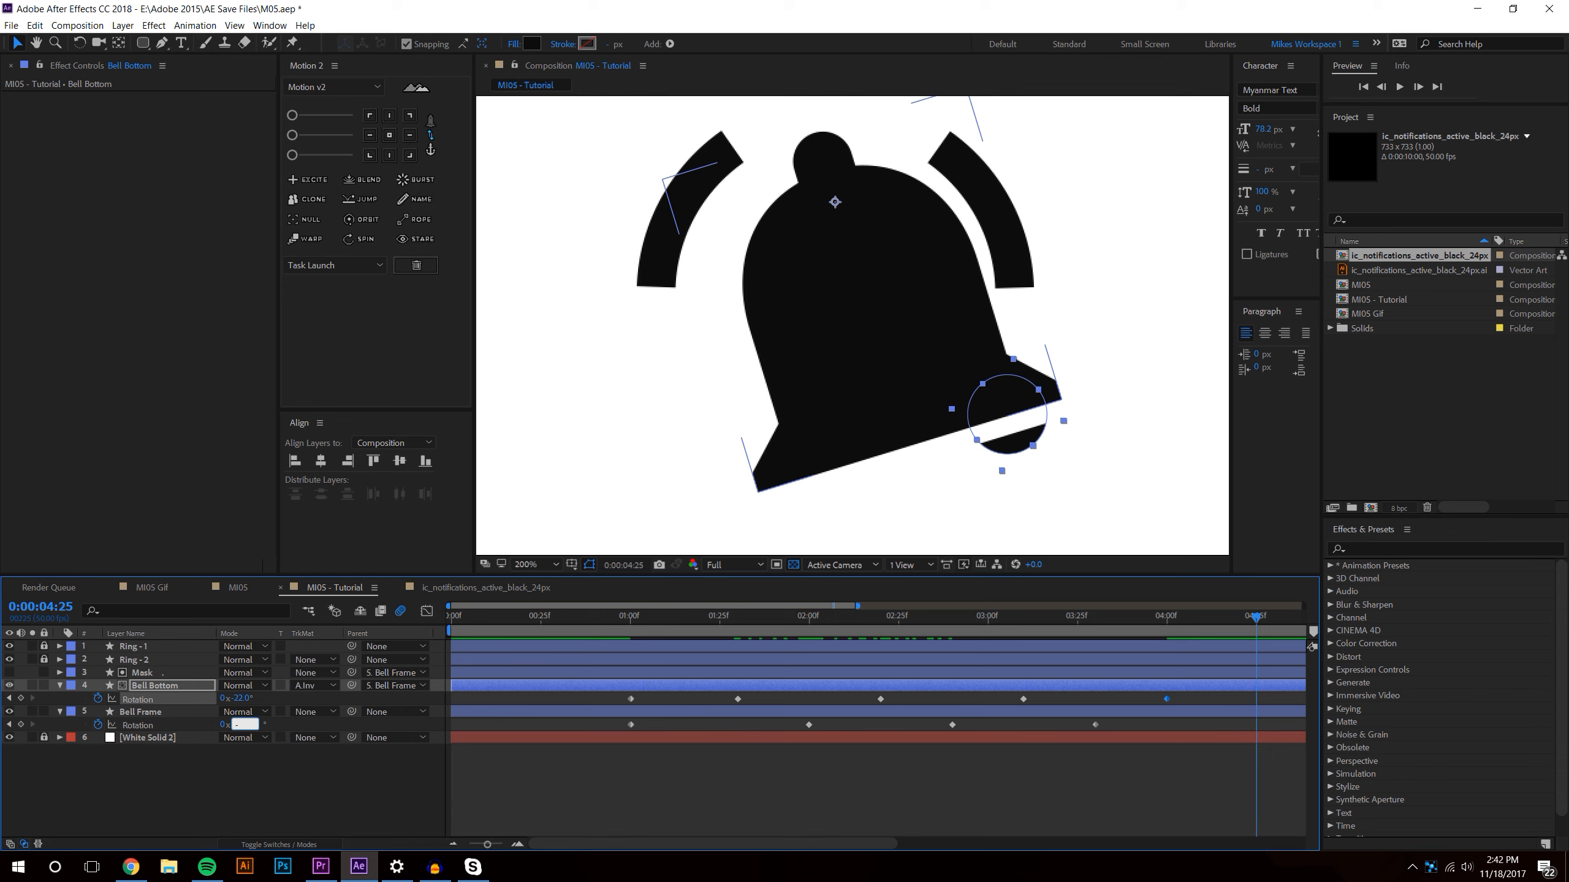
click(236, 724)
text(17)
key(Return)
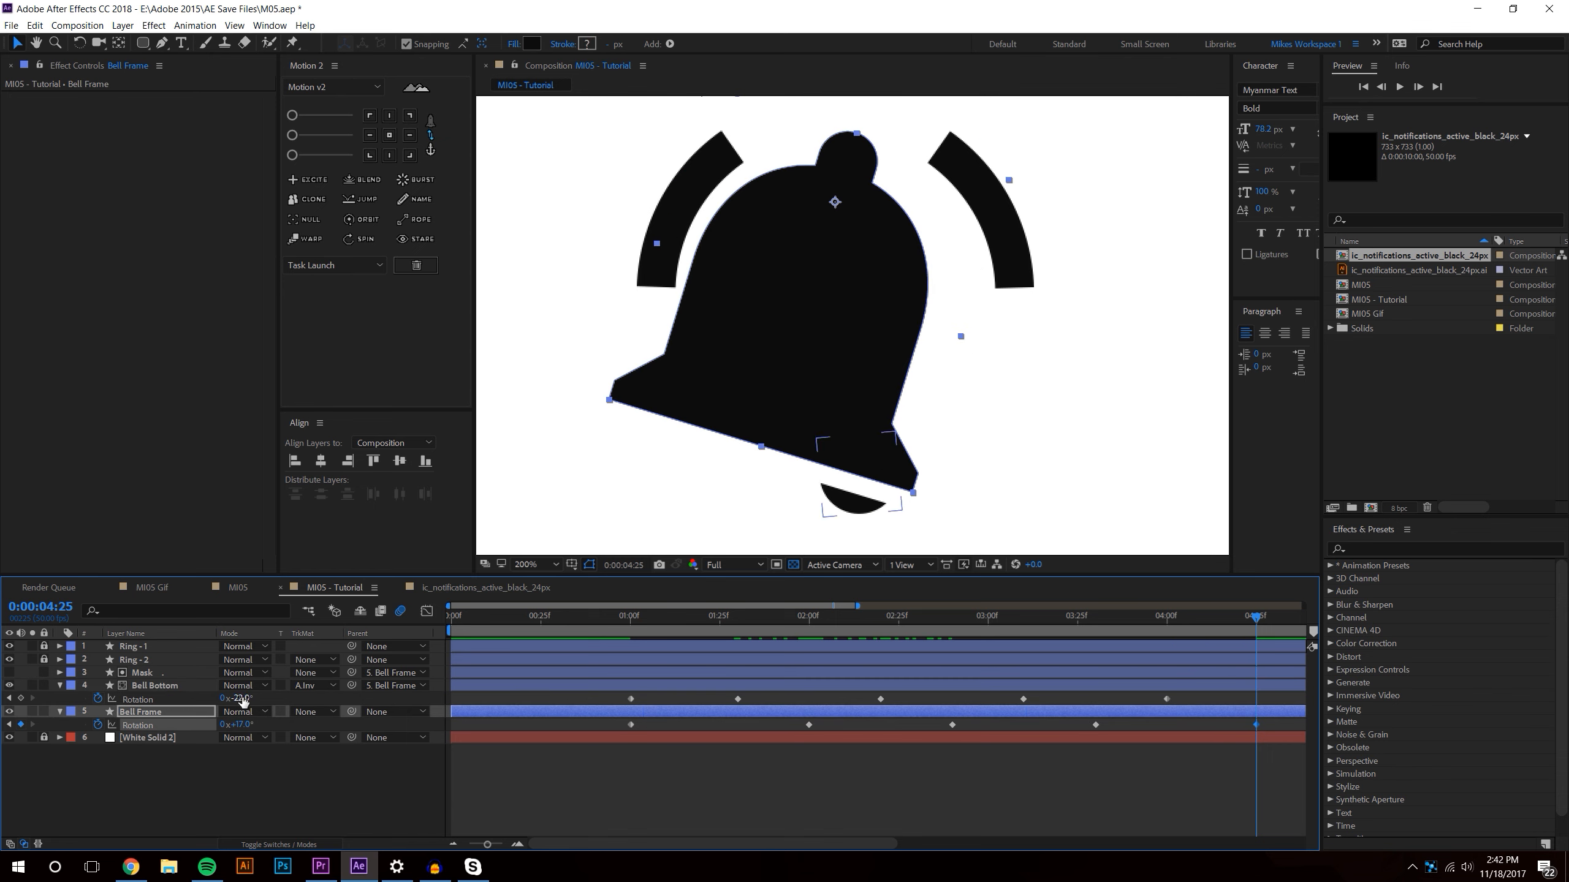
- Set the Bell Bottom layer's rotation to 22° at 0:00:05:00
drag(1263, 621, 1136, 637)
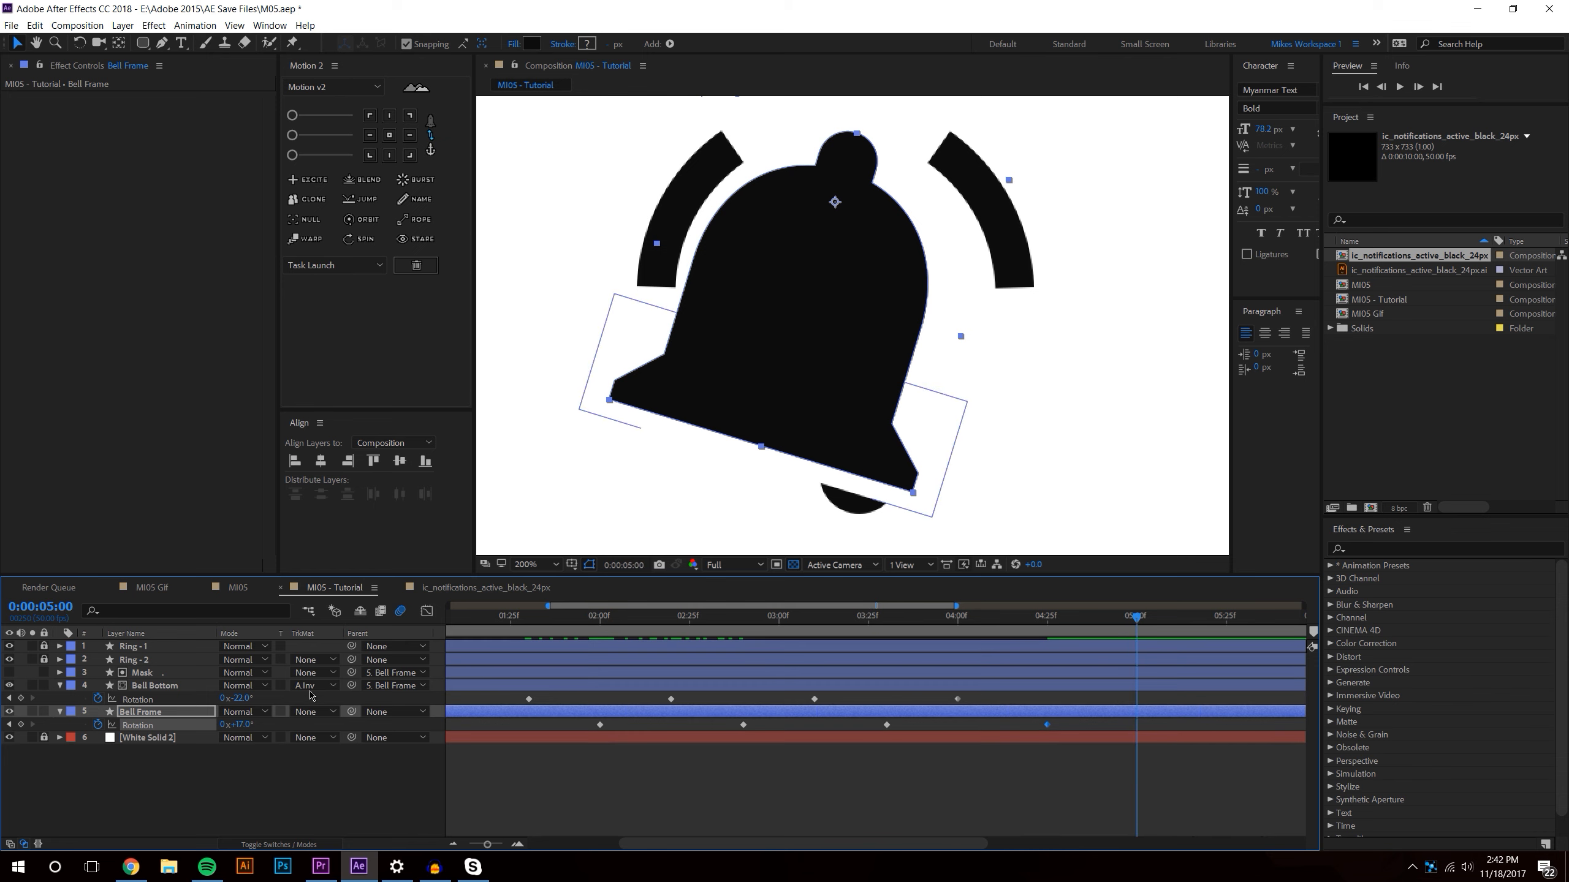
text(22)
key(Return)
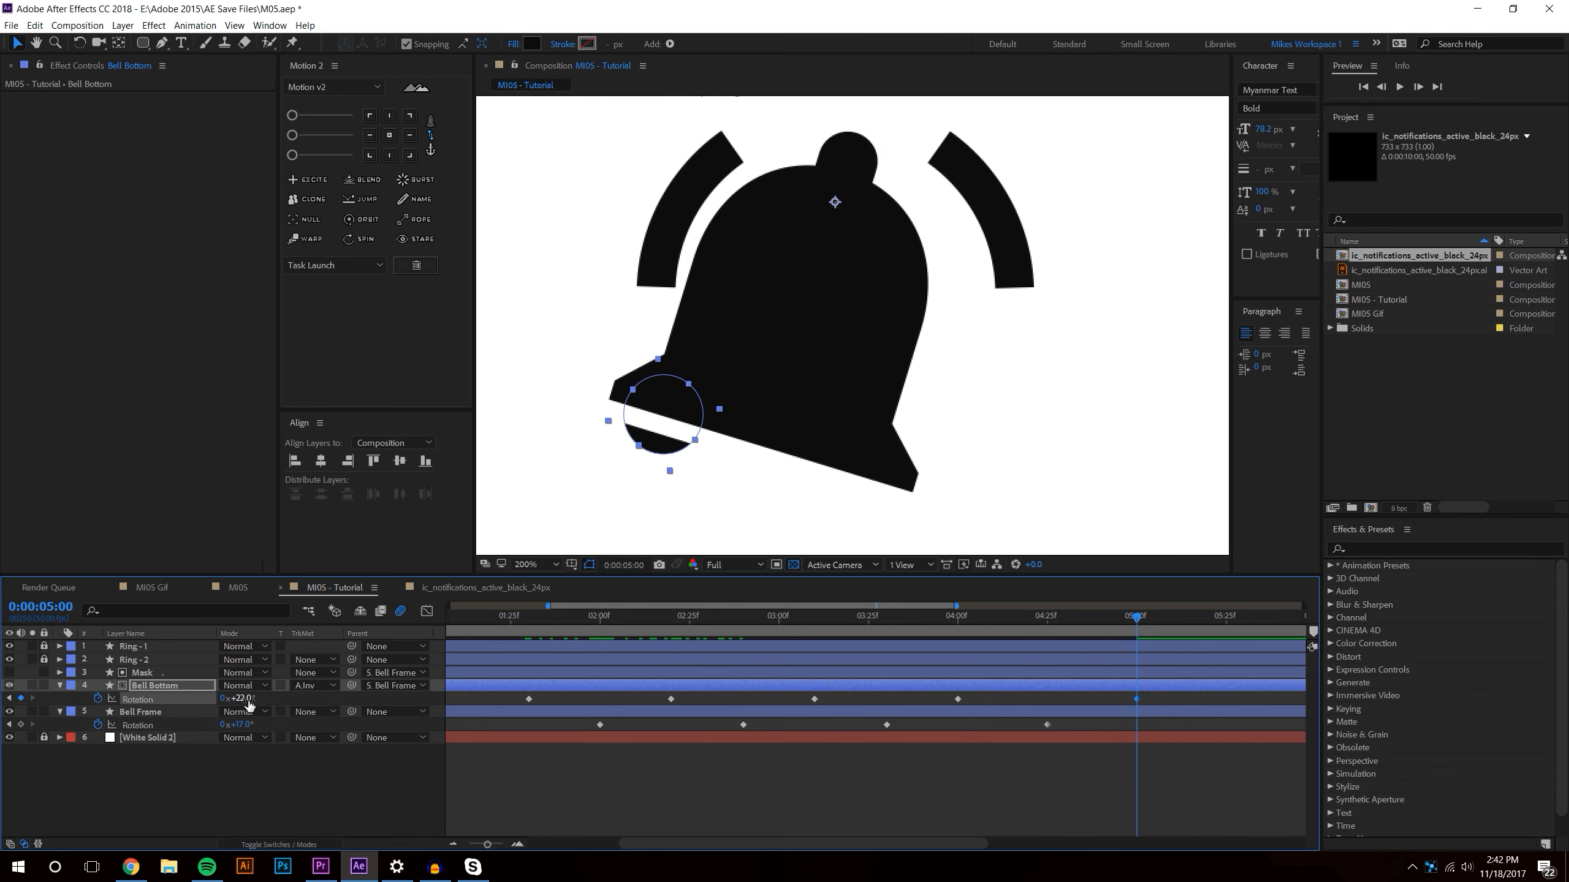
- Set the Bell Frame layer's rotation to 0° at 0:00:05:25
drag(700, 843, 820, 844)
drag(865, 618, 953, 623)
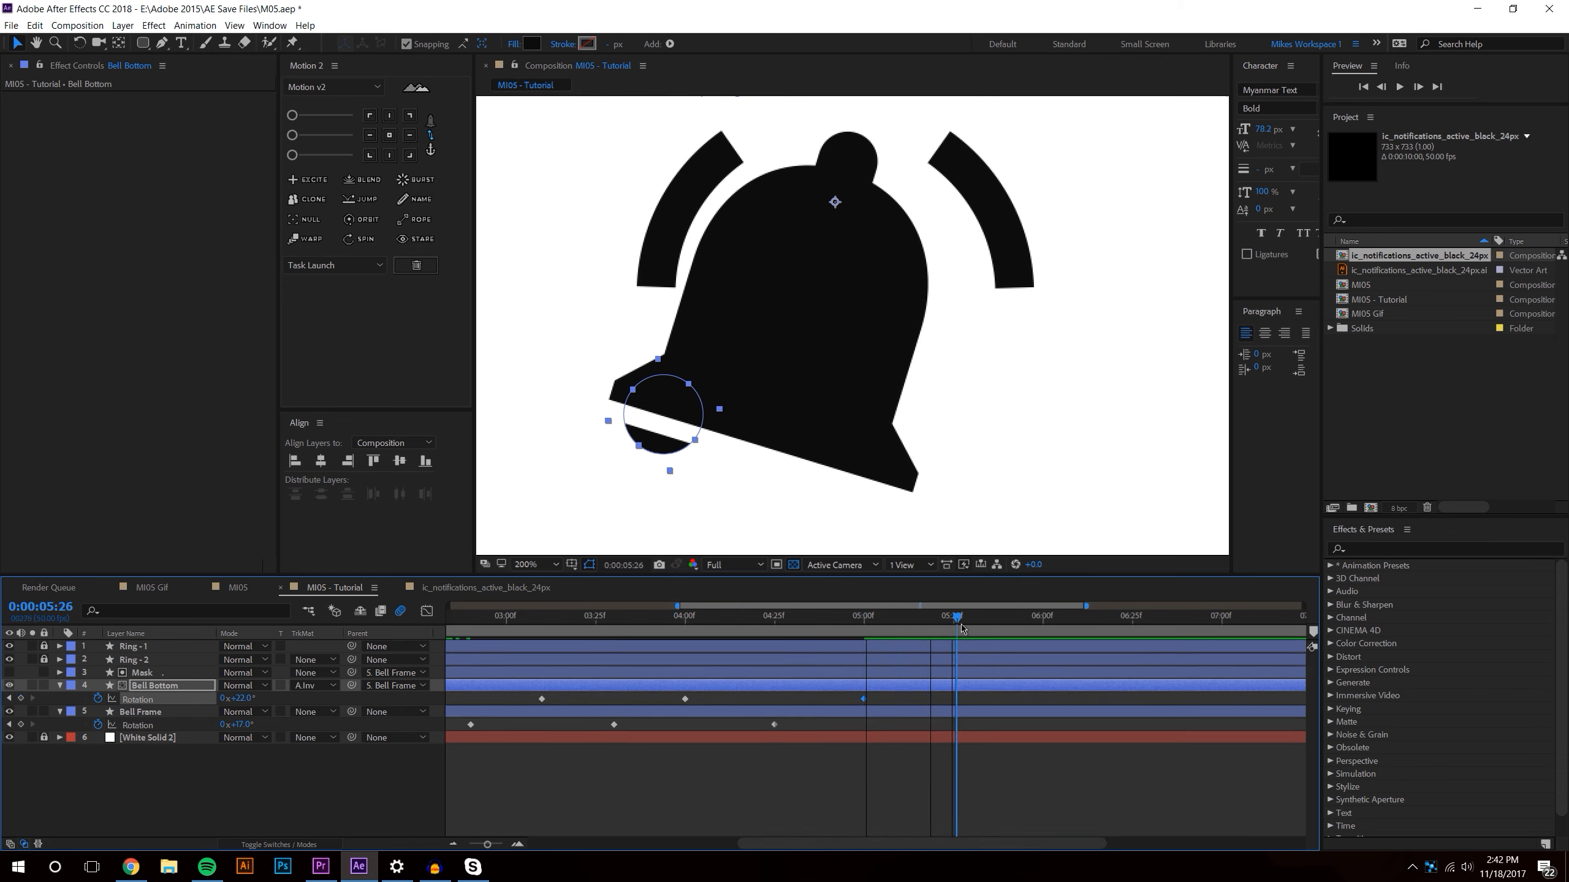
click(248, 734)
text(0)
key(Return)
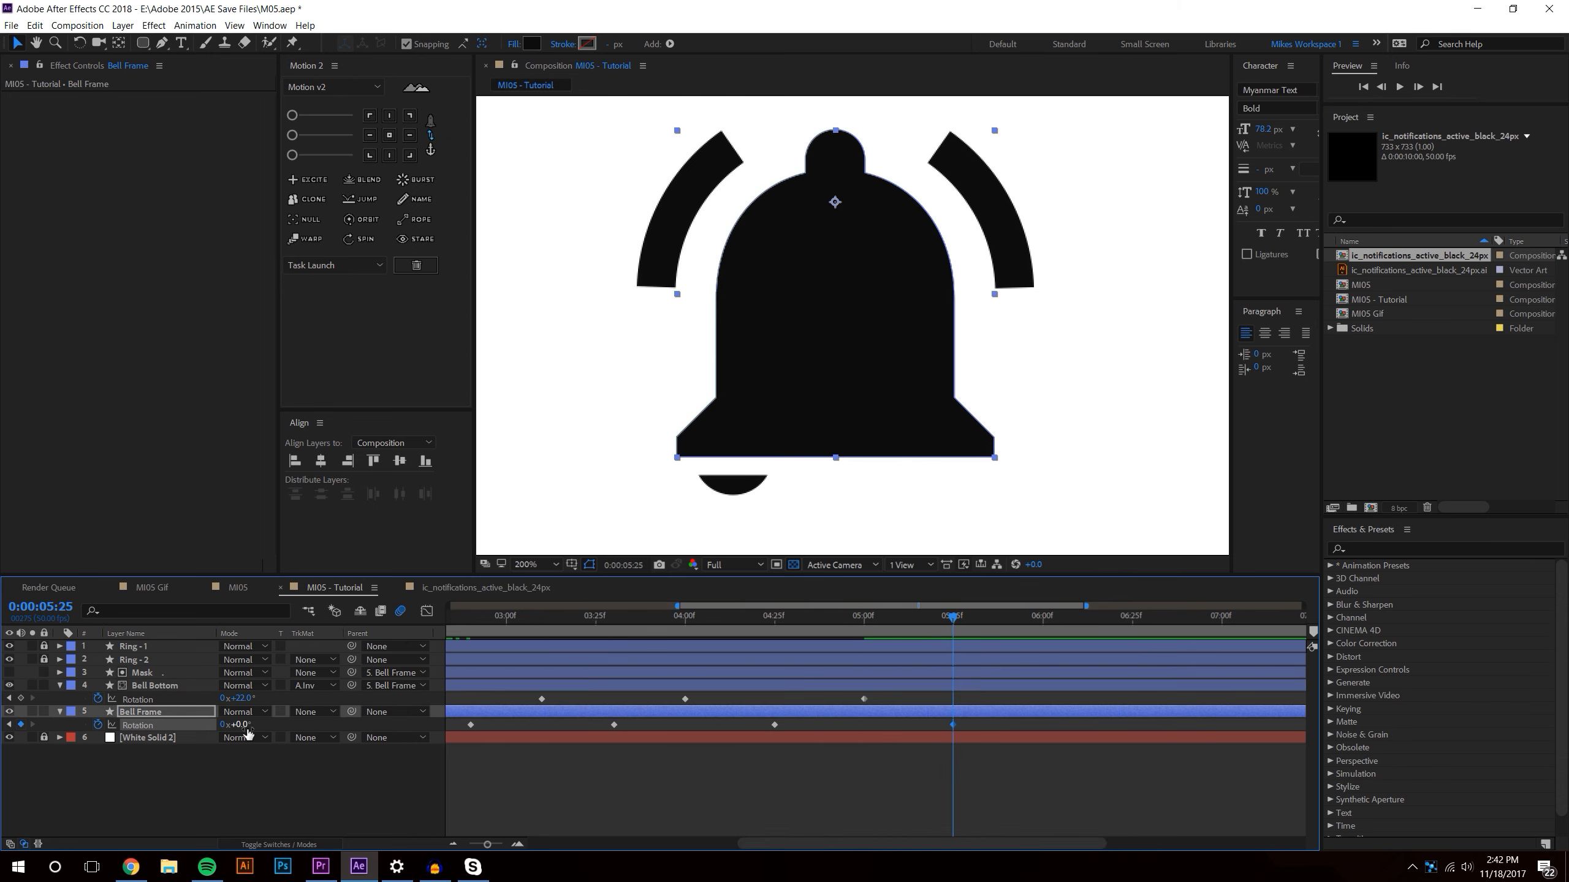
- Swing Bell Bottom to a negative rotation at 0:00:06:00 and set its rotation to 7° at 0:00:06:25
drag(957, 623, 1042, 623)
drag(262, 698, 250, 700)
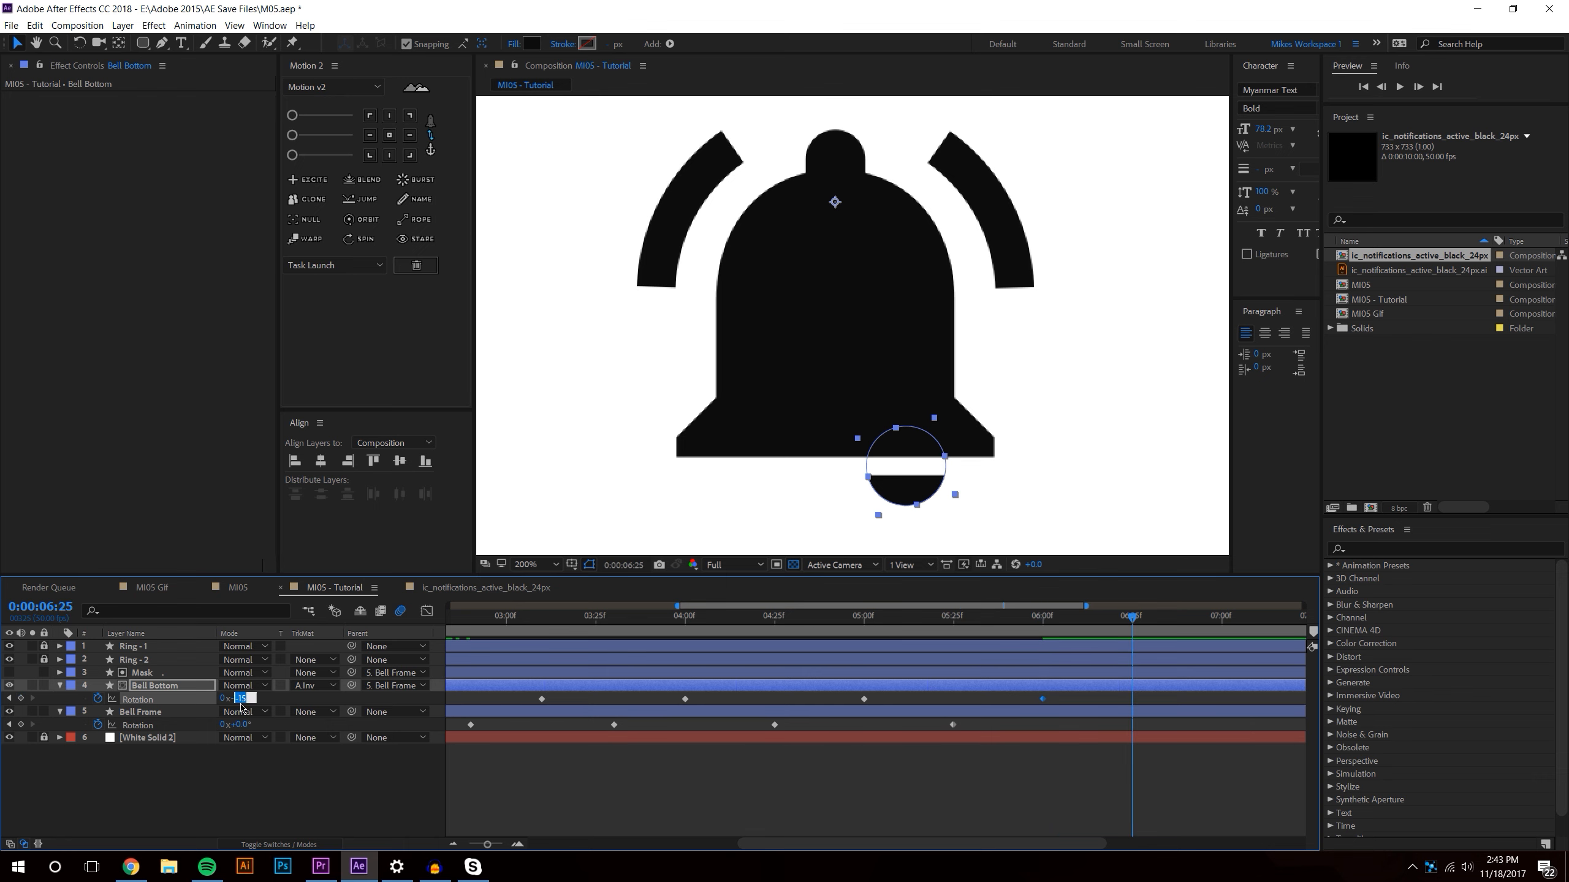
text(7)
key(Return)
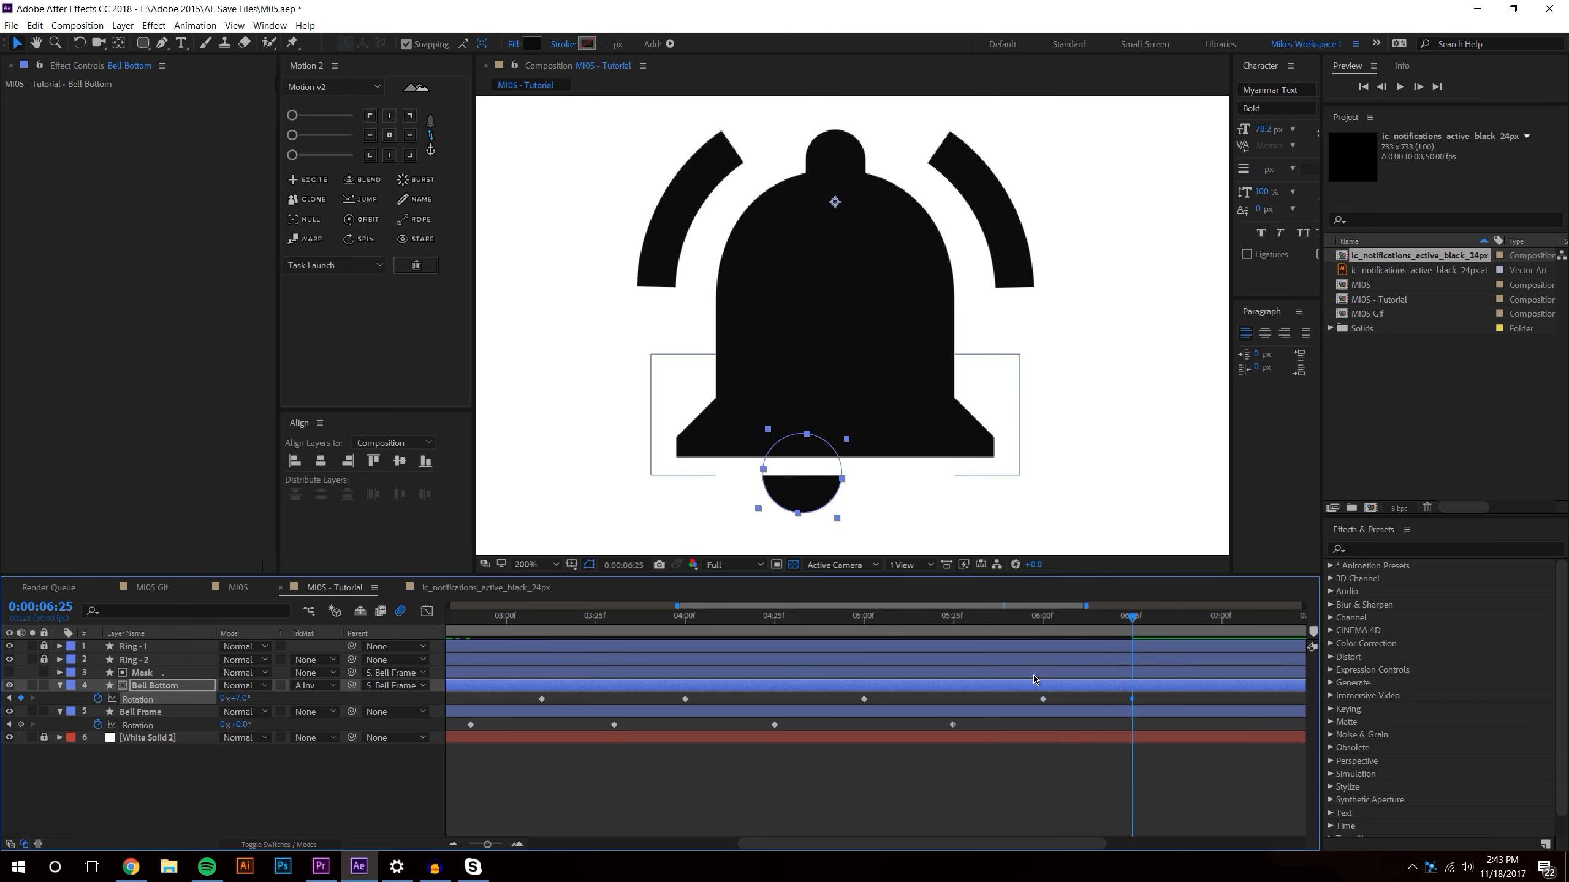
click(1224, 625)
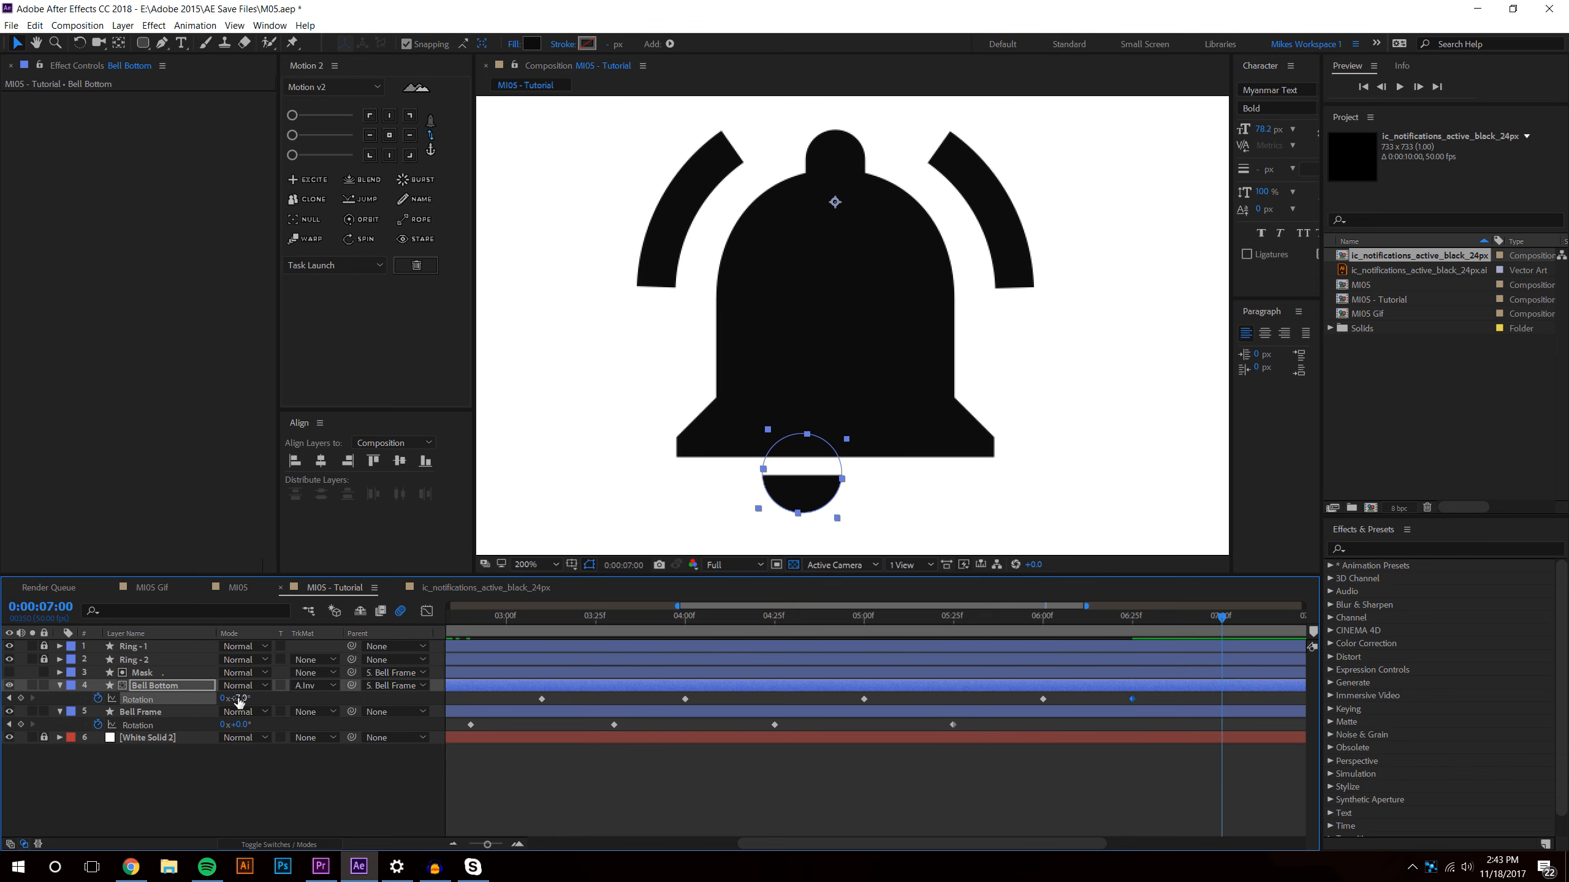
text(3)
key(Return)
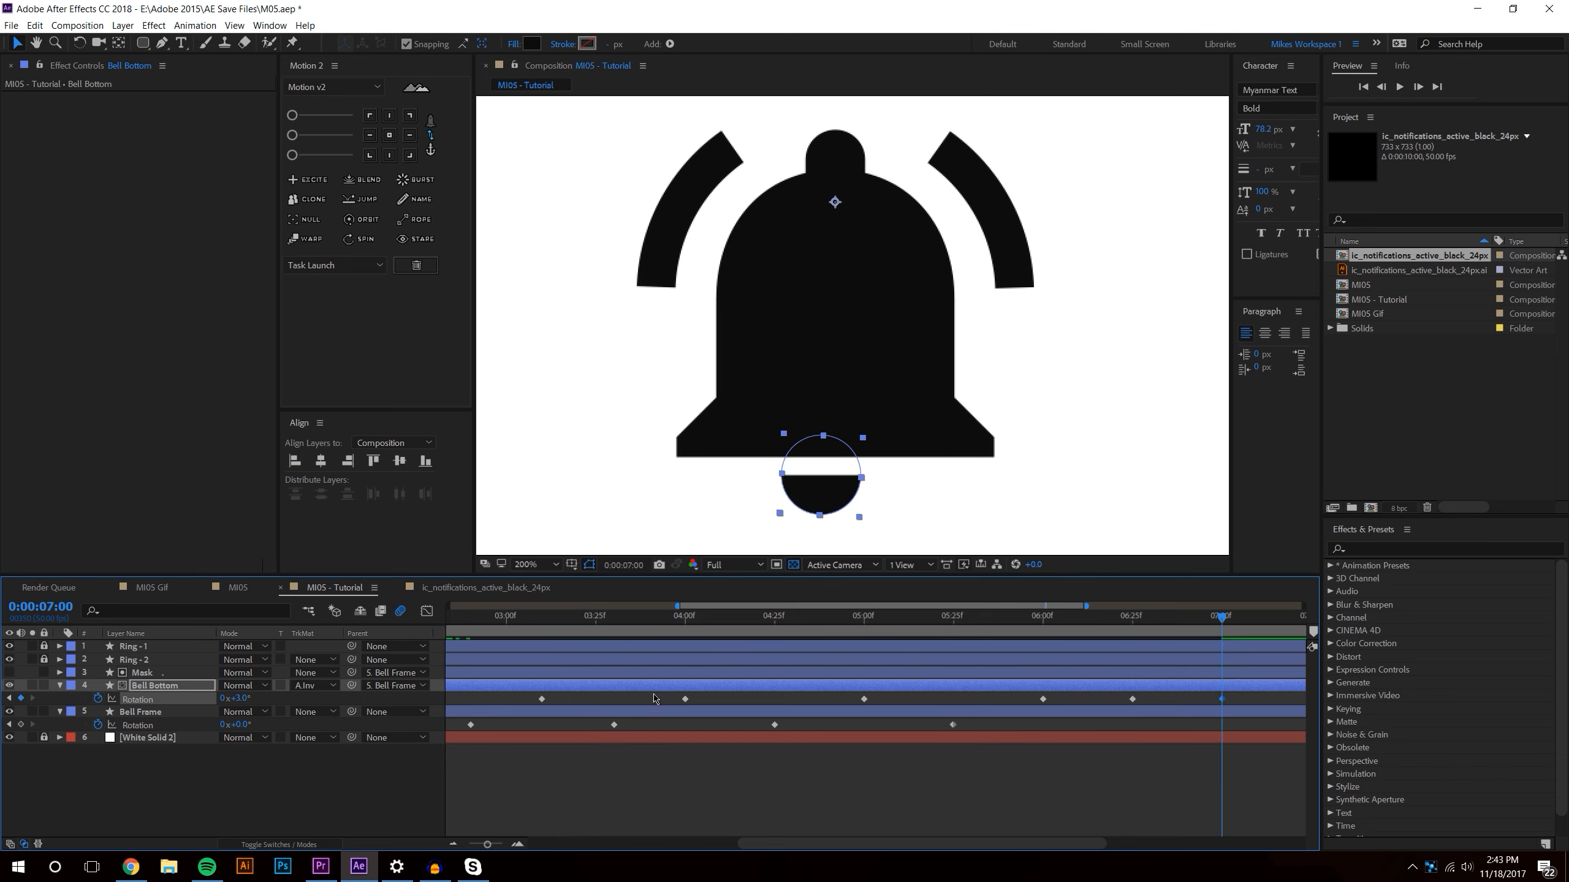
key(ctrl+z)
- Set the Bell Bottom layer's rotation to -3° at 0:00:07:00 and to 0° at 0:00:07:25
drag(867, 844, 957, 844)
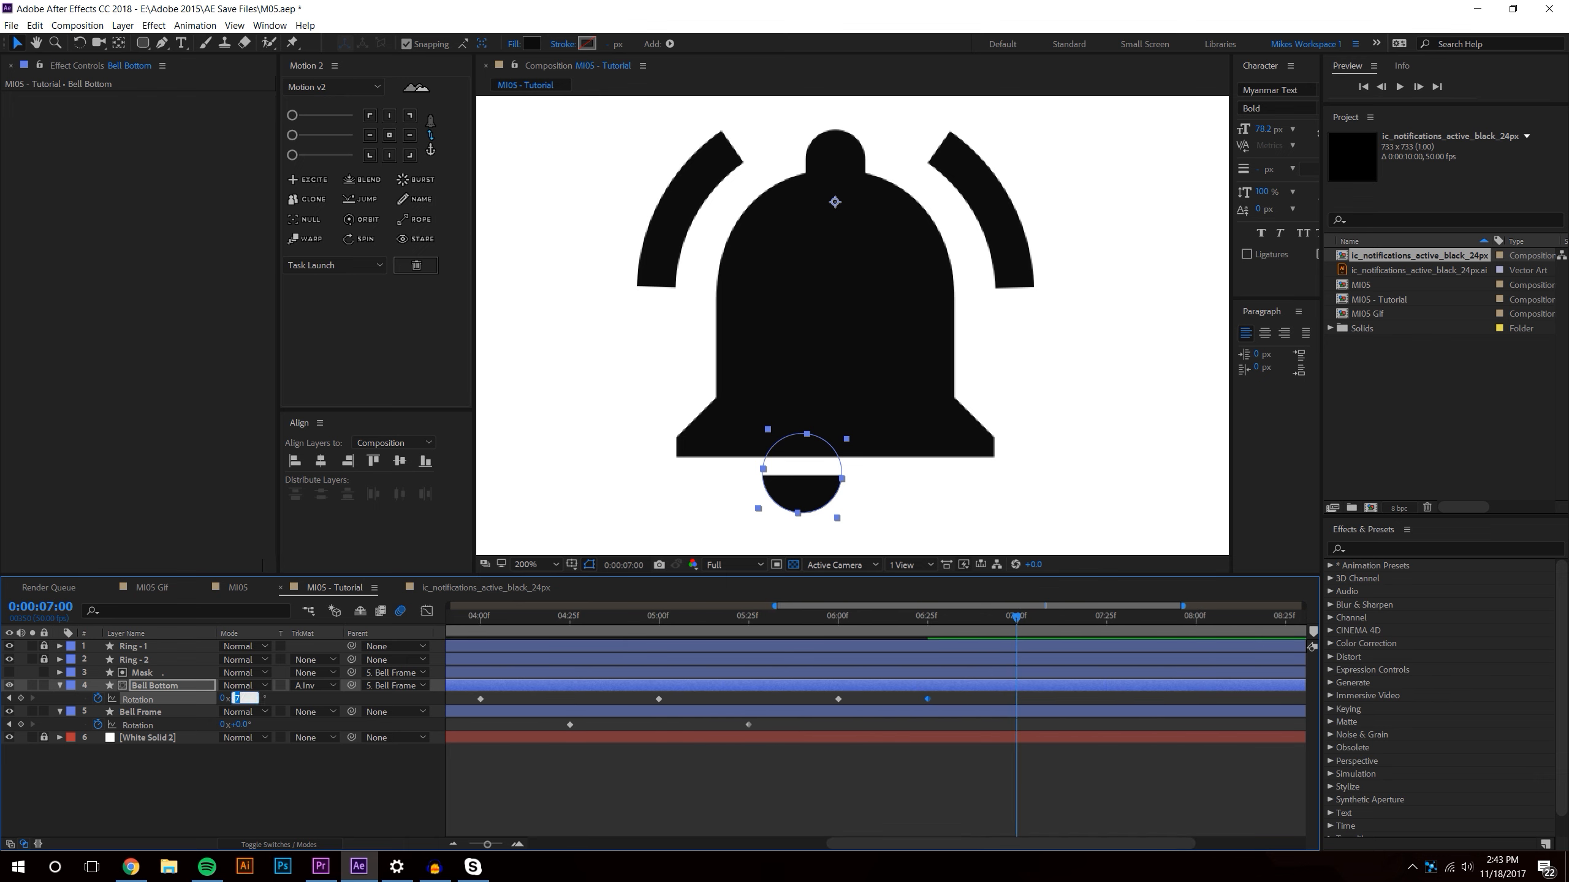
text(-3)
key(Return)
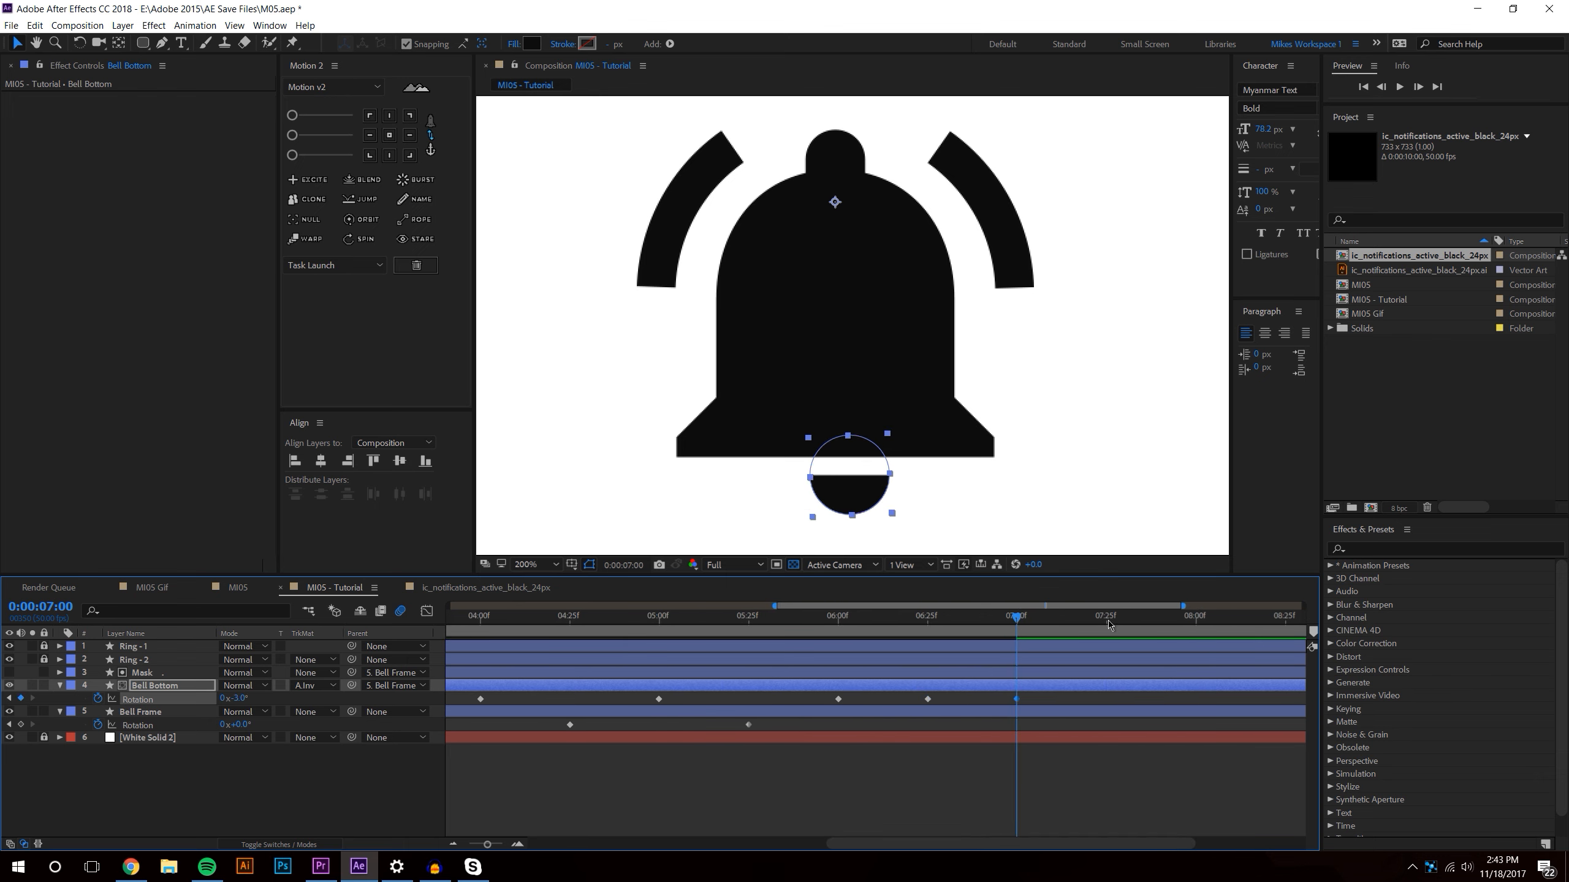
click(1106, 624)
text(0)
key(Return)
- Preview the full bell swing from just before the first rotation keyframes
click(454, 846)
click(454, 846)
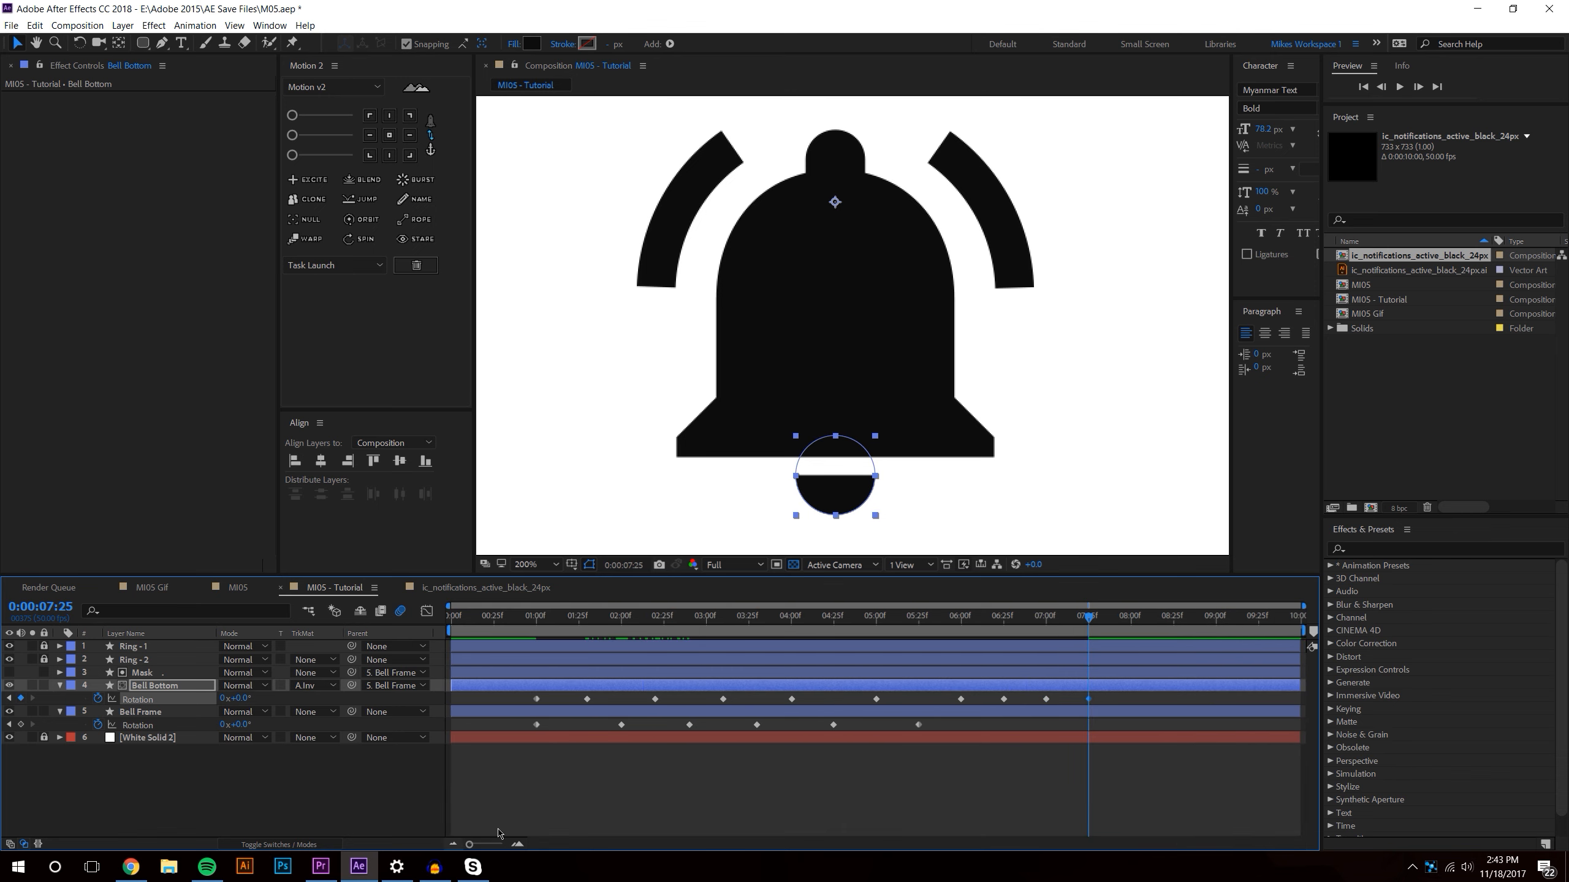
click(488, 785)
click(530, 617)
click(1400, 88)
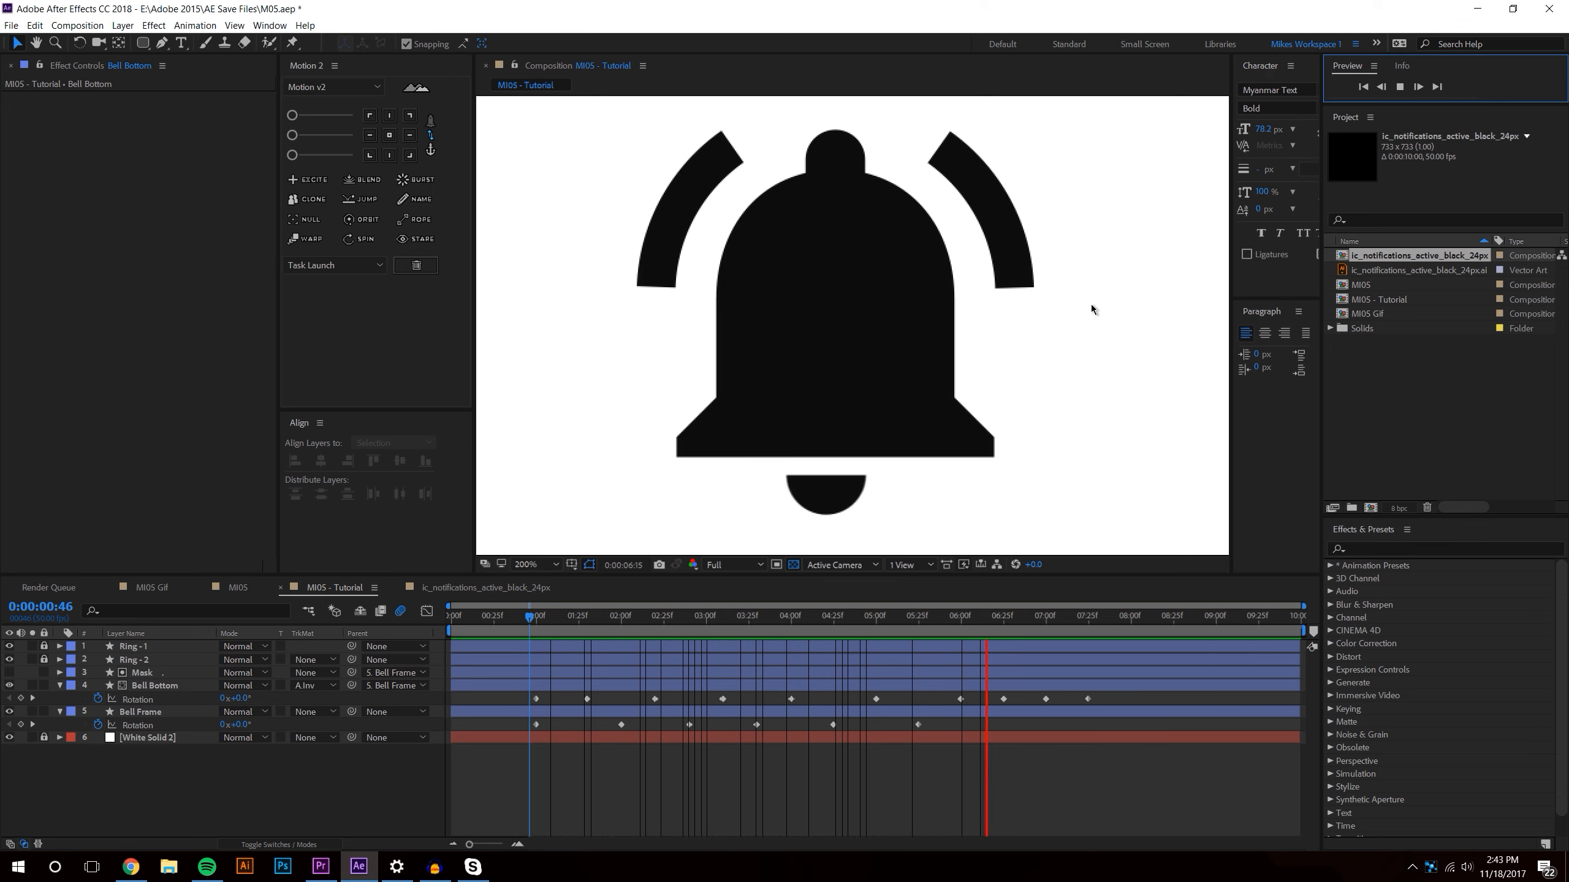
click(835, 615)
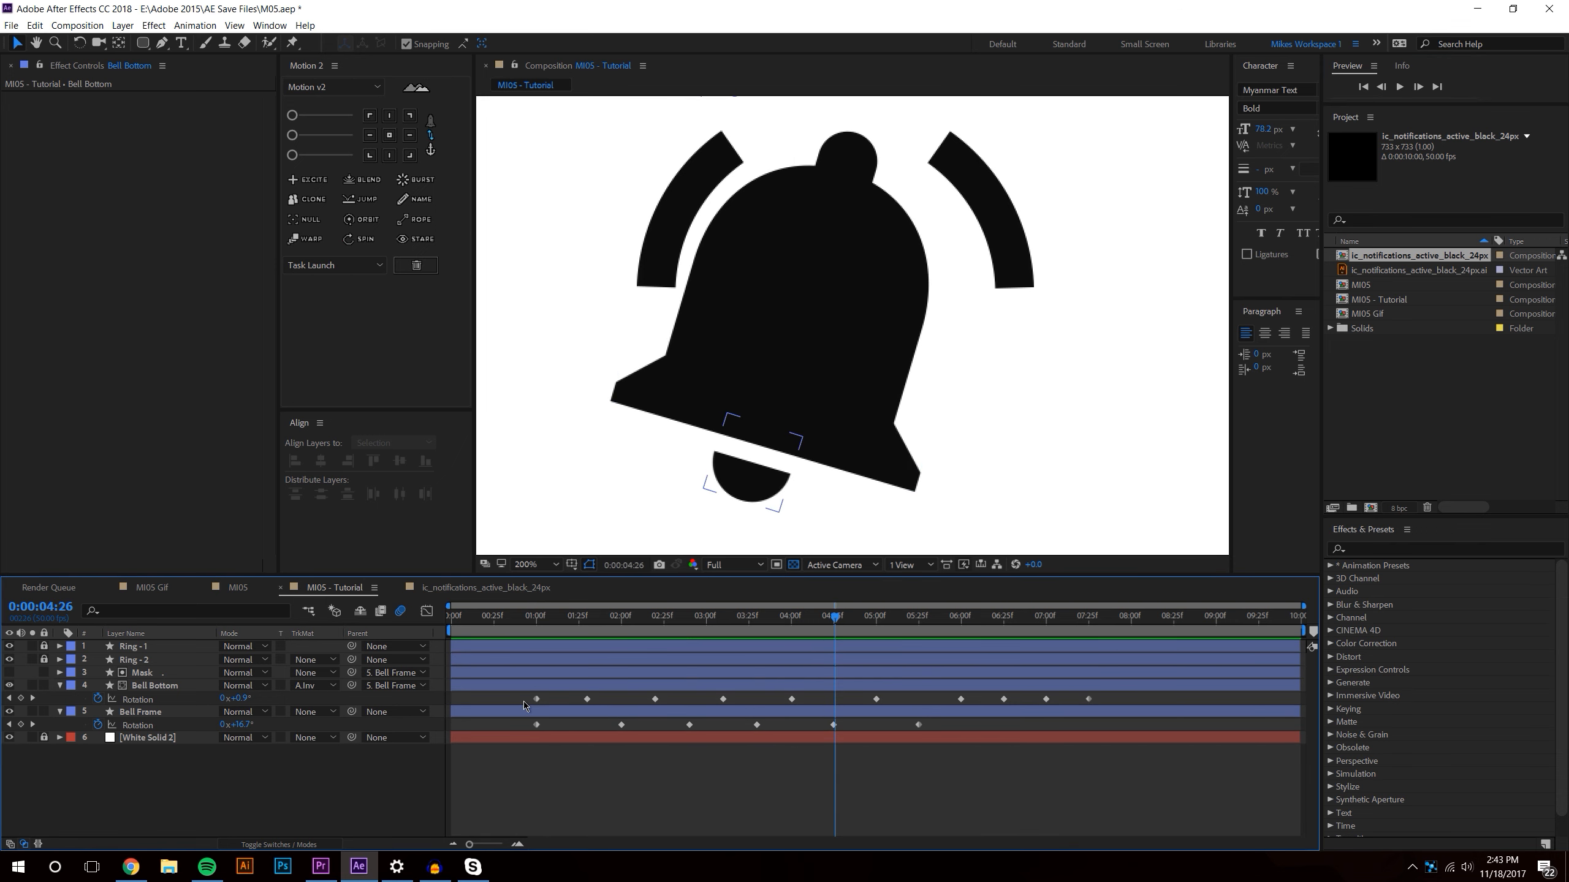
- Ease all rotation keyframes of Bell Bottom and Bell Frame together with the Motion 2 easing sliders
drag(523, 694, 1130, 743)
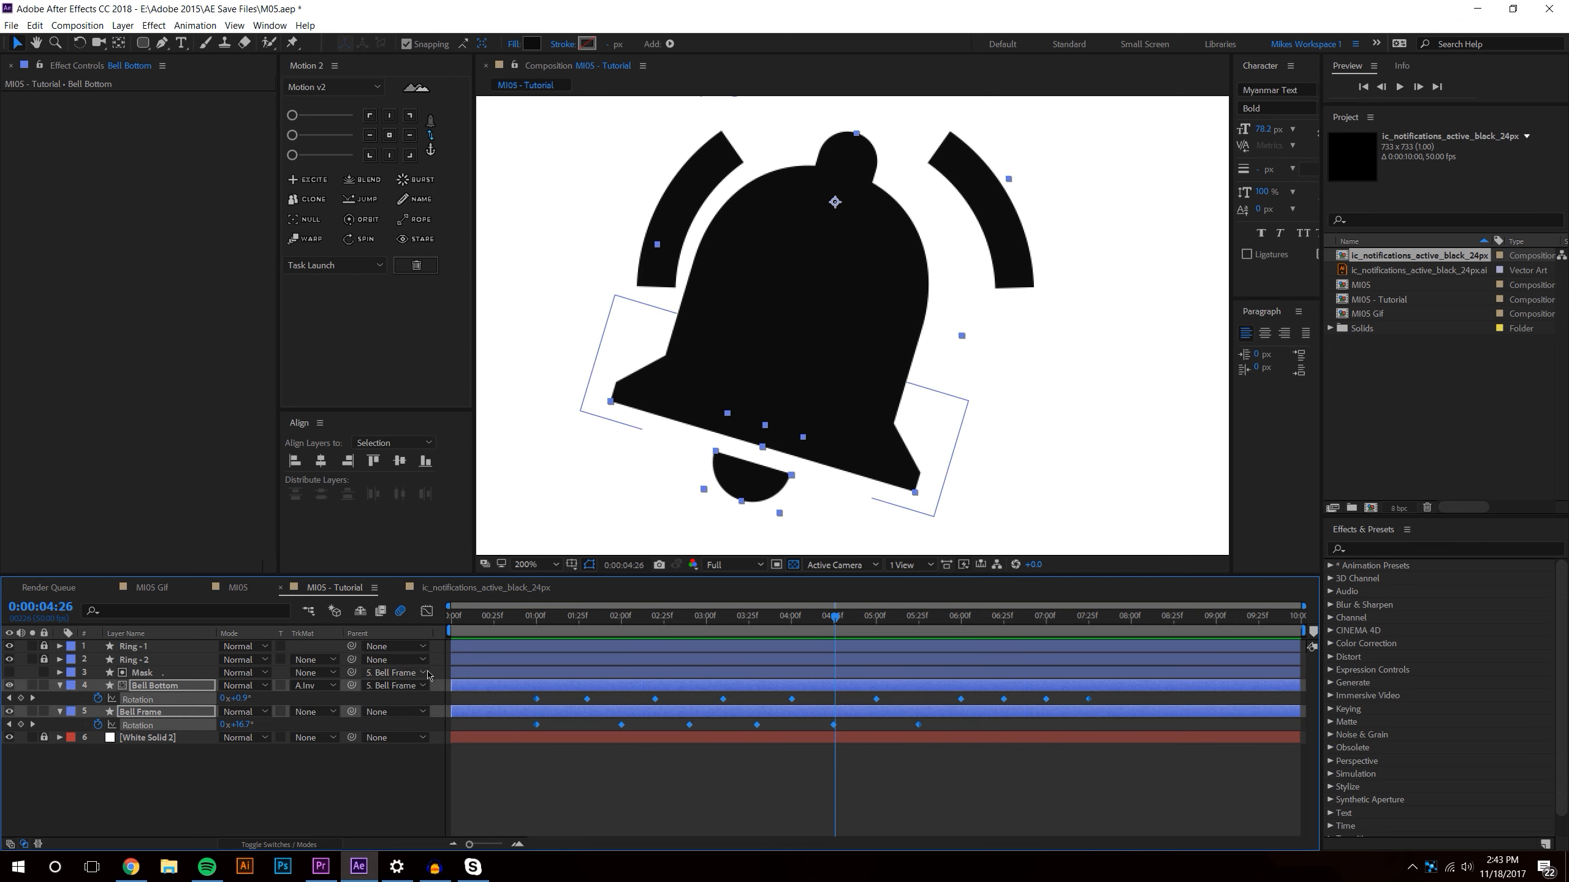
click(307, 137)
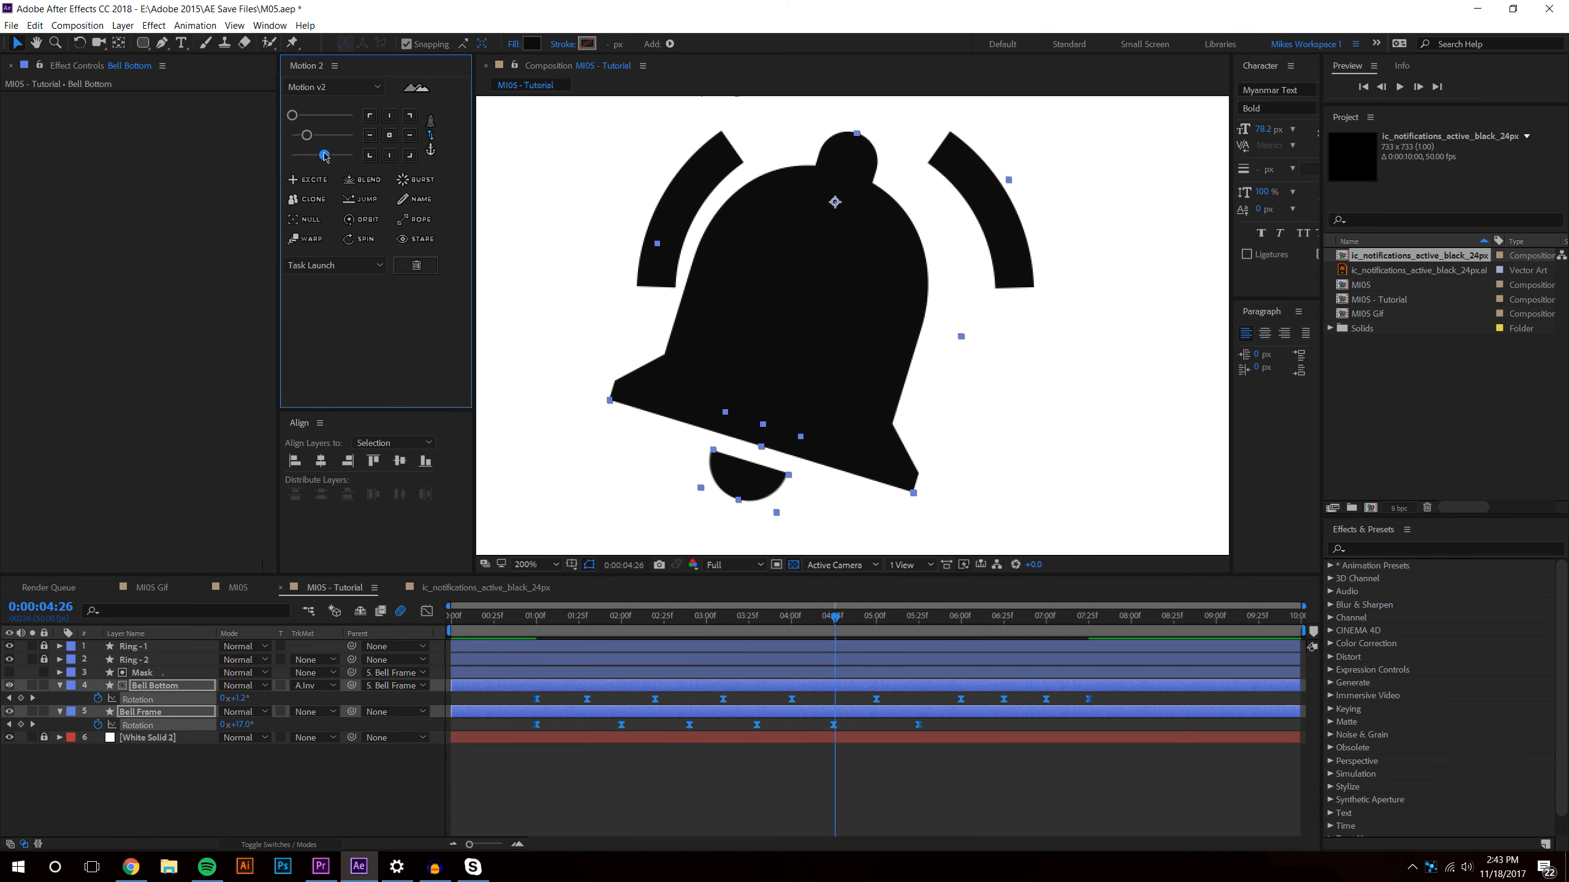
drag(324, 156, 328, 155)
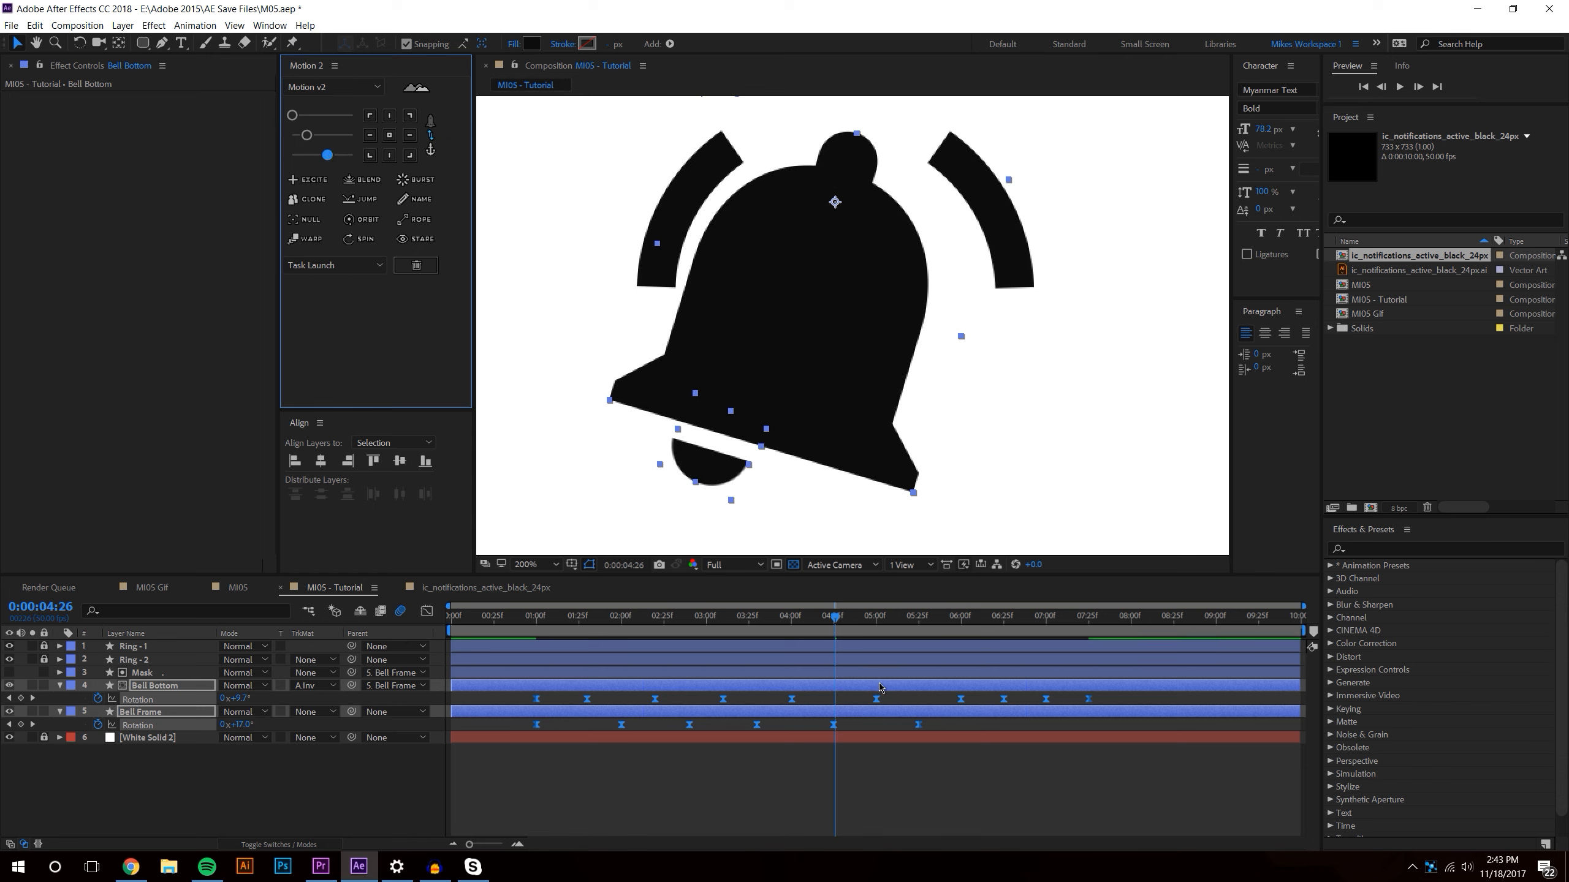
- Examine the rotation speed curves of Bell Bottom and Bell Frame separately in the graph editor
click(426, 612)
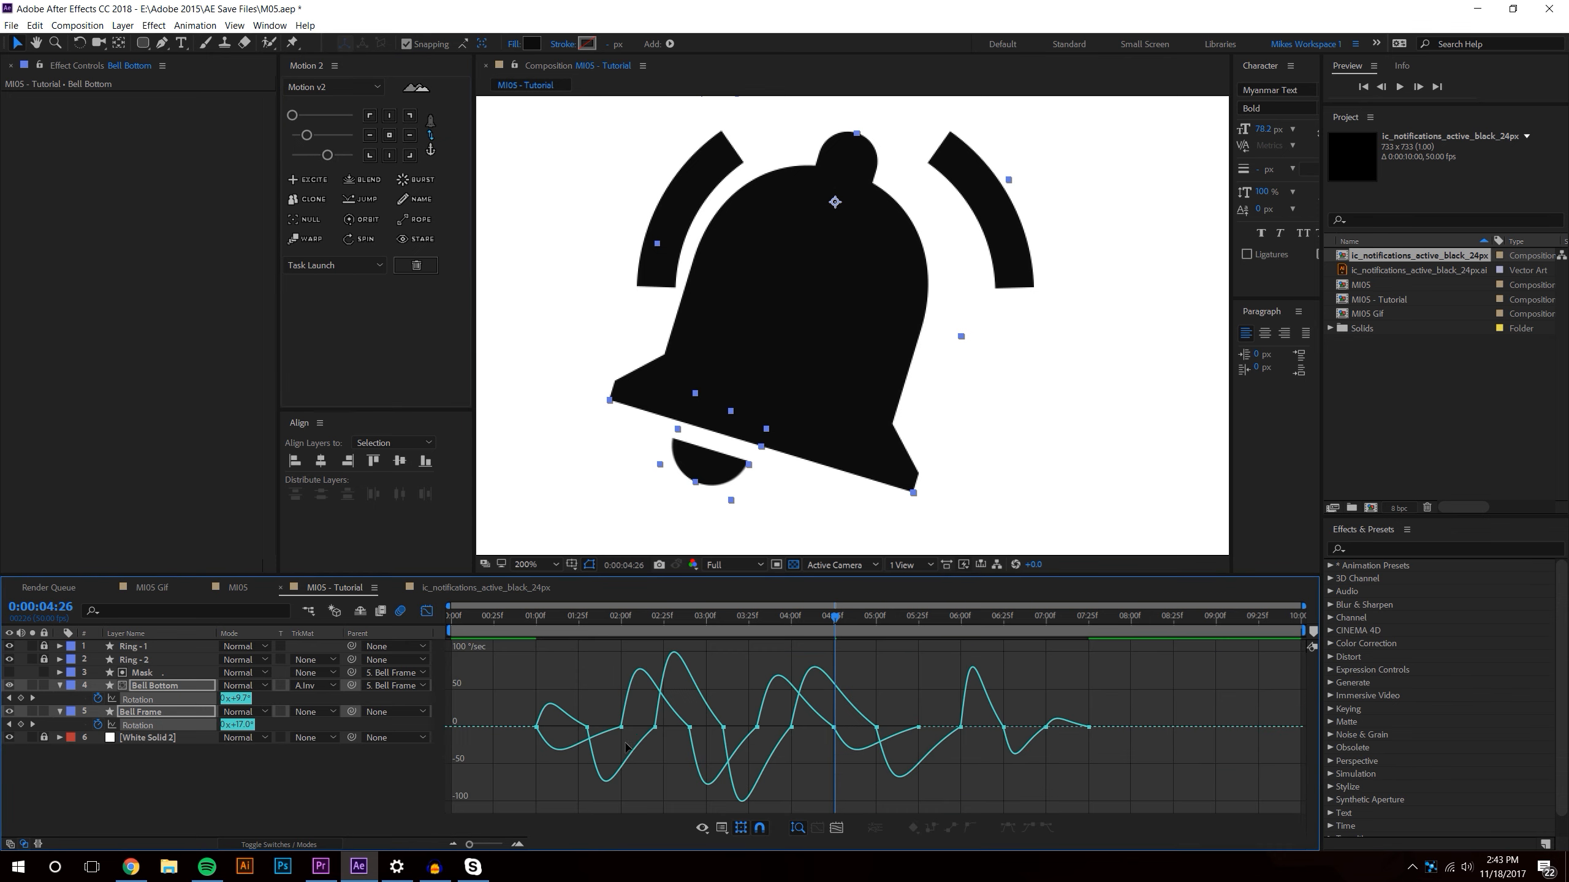
click(277, 795)
click(137, 700)
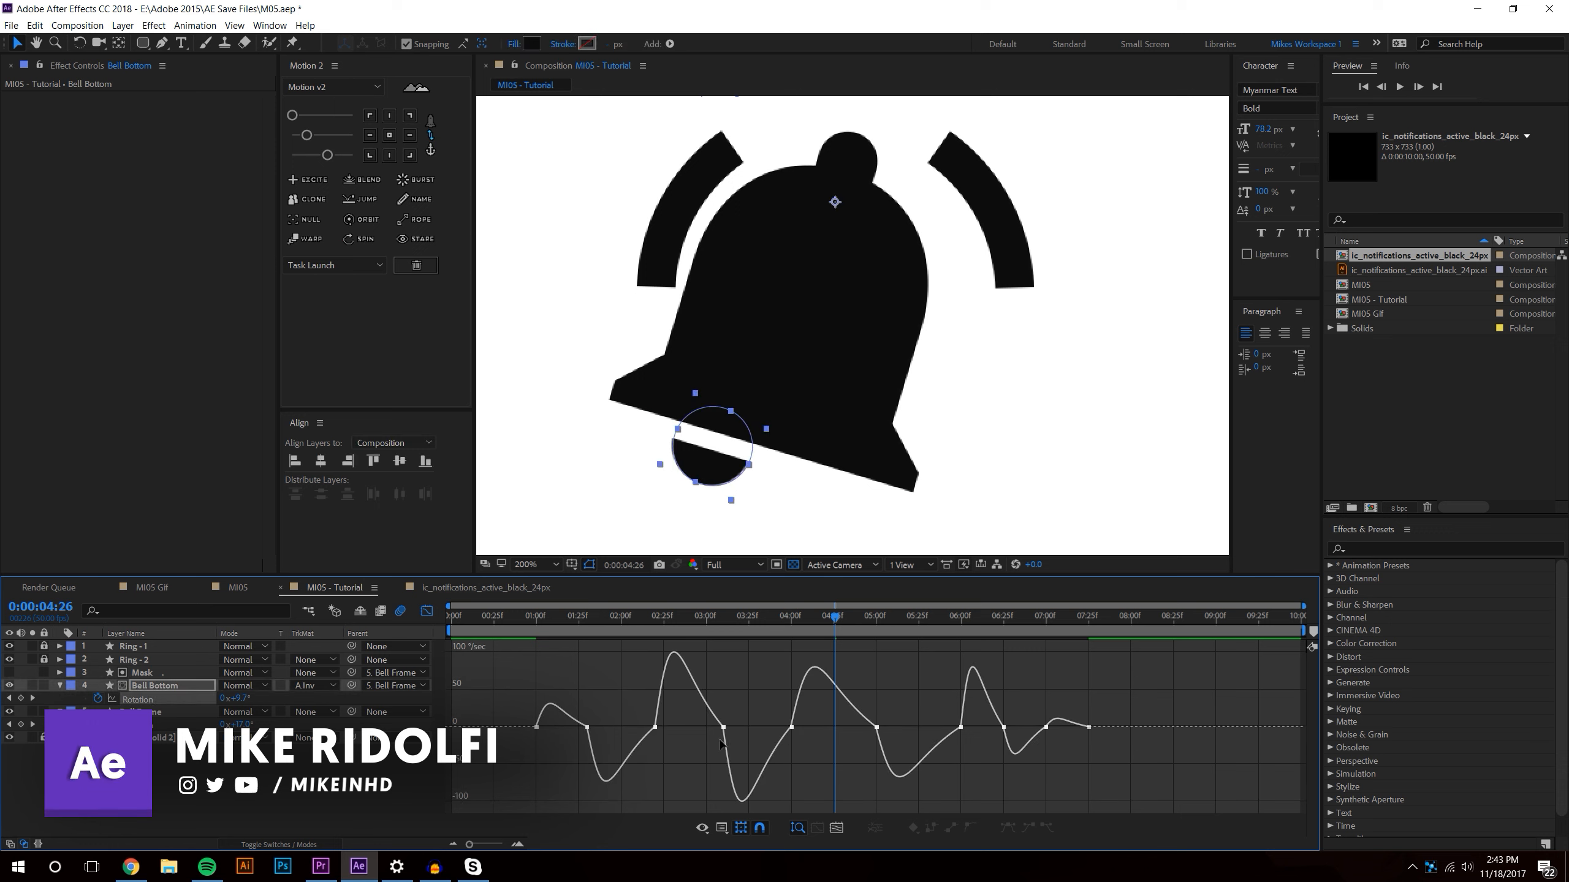
click(137, 726)
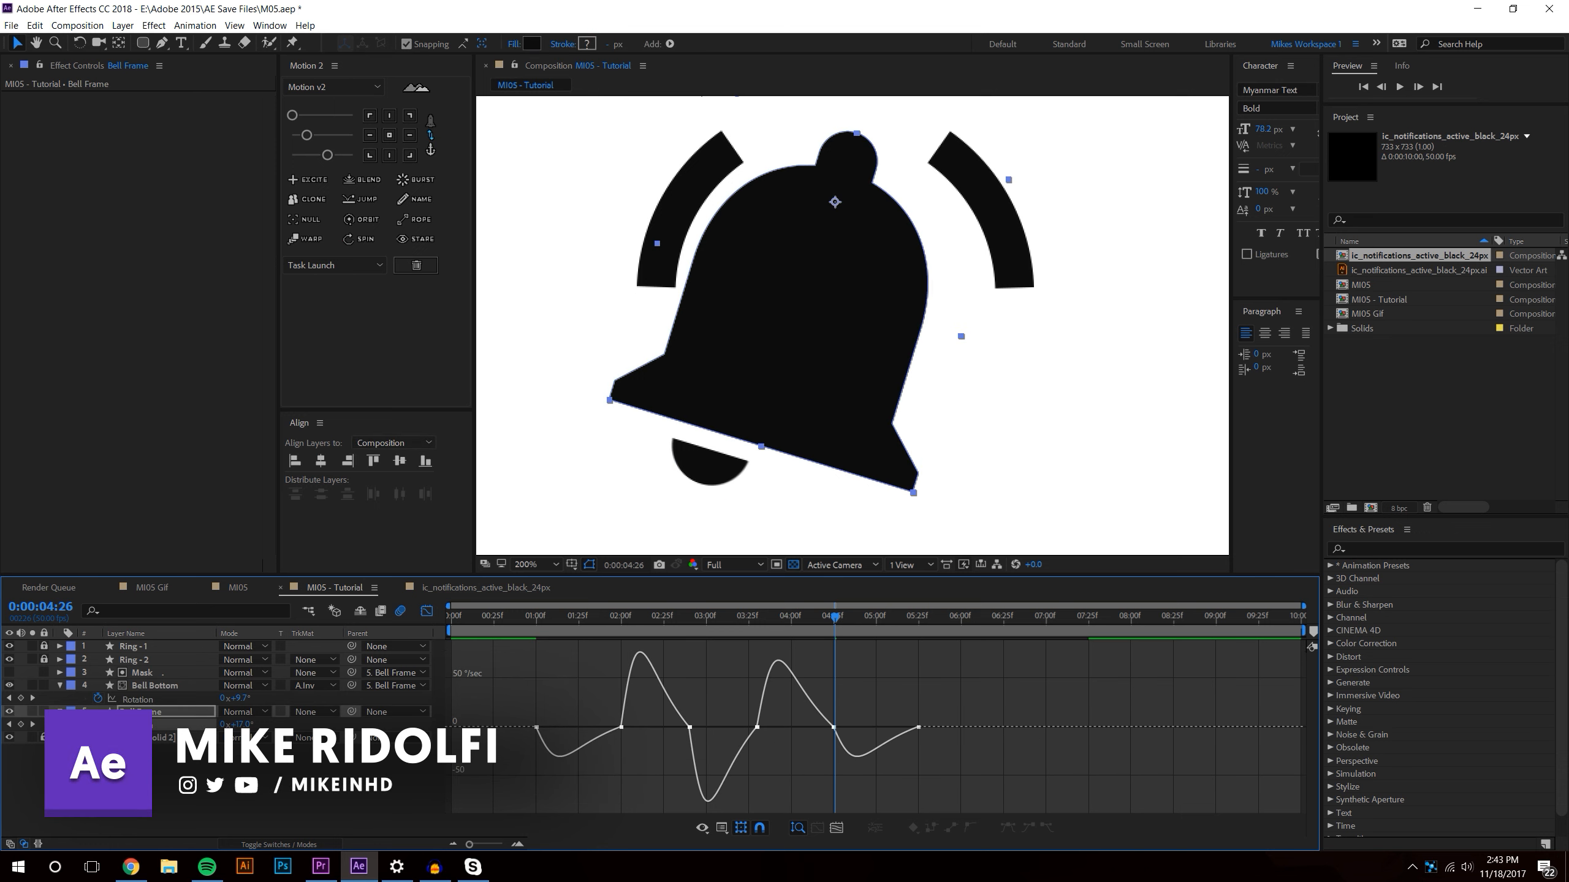
click(146, 703)
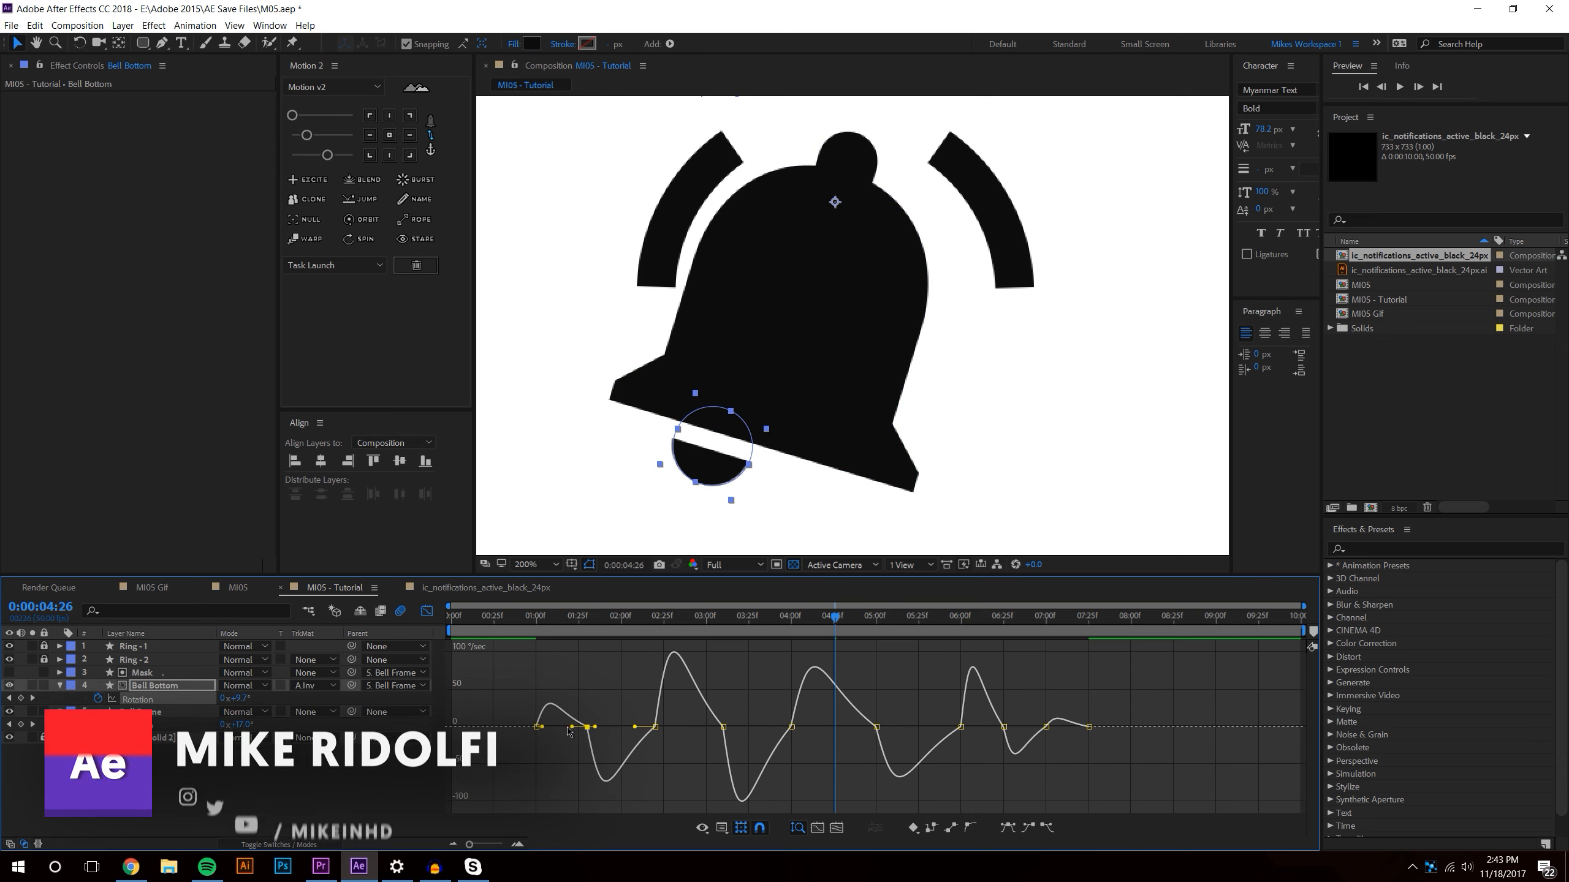
- Try a stronger Motion 2 ease on all of Bell Bottom's rotation keyframes in the graph editor
drag(572, 727, 578, 727)
key(ctrl+z)
click(465, 701)
drag(507, 650, 1228, 815)
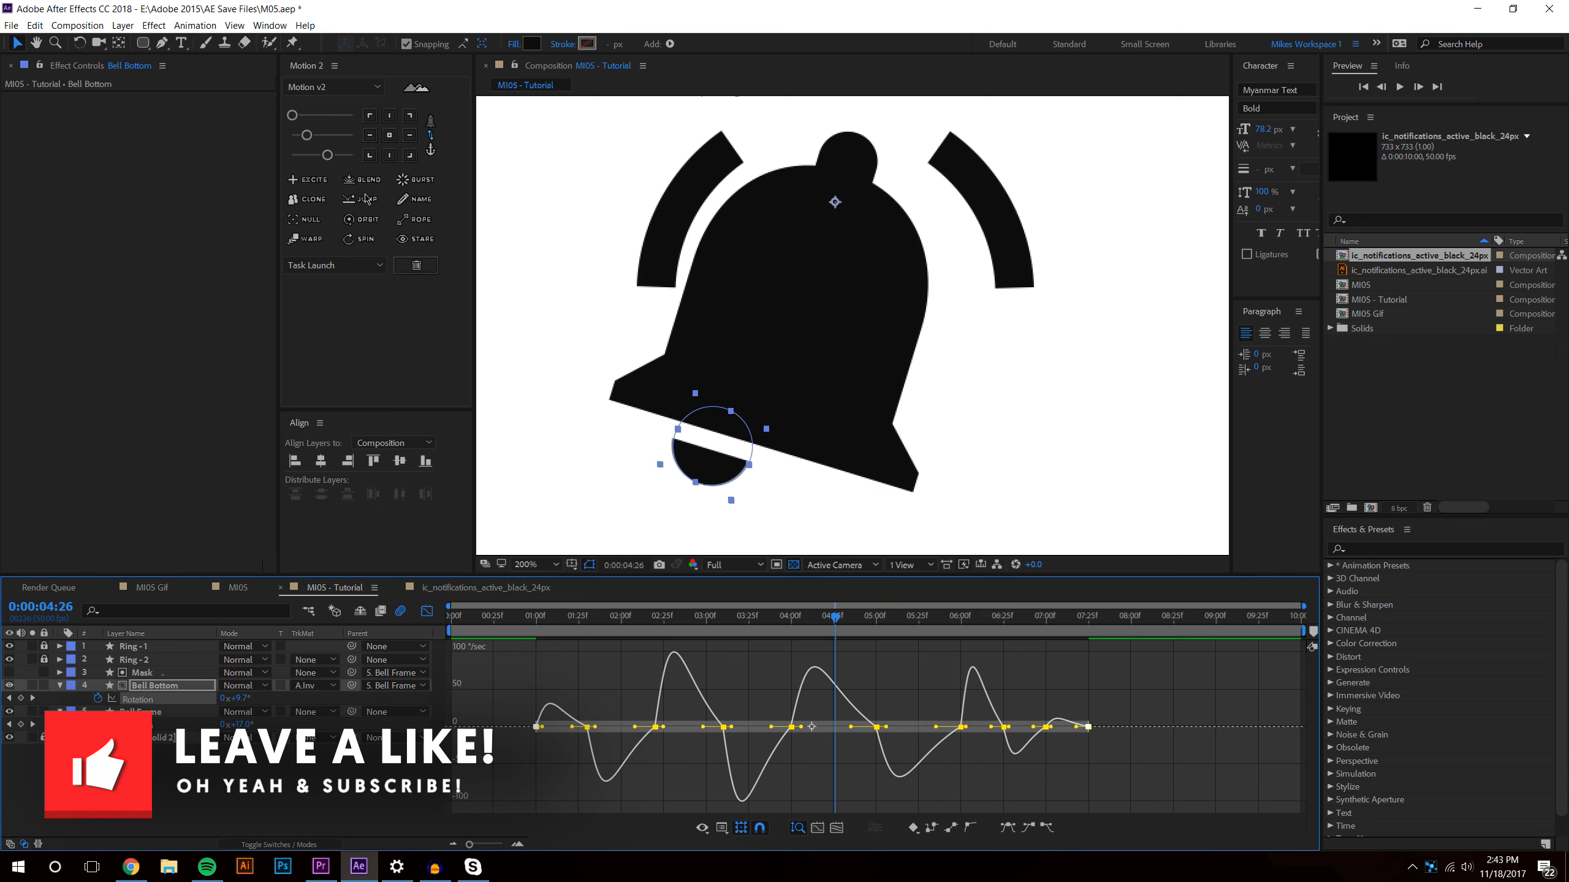
drag(306, 135, 331, 137)
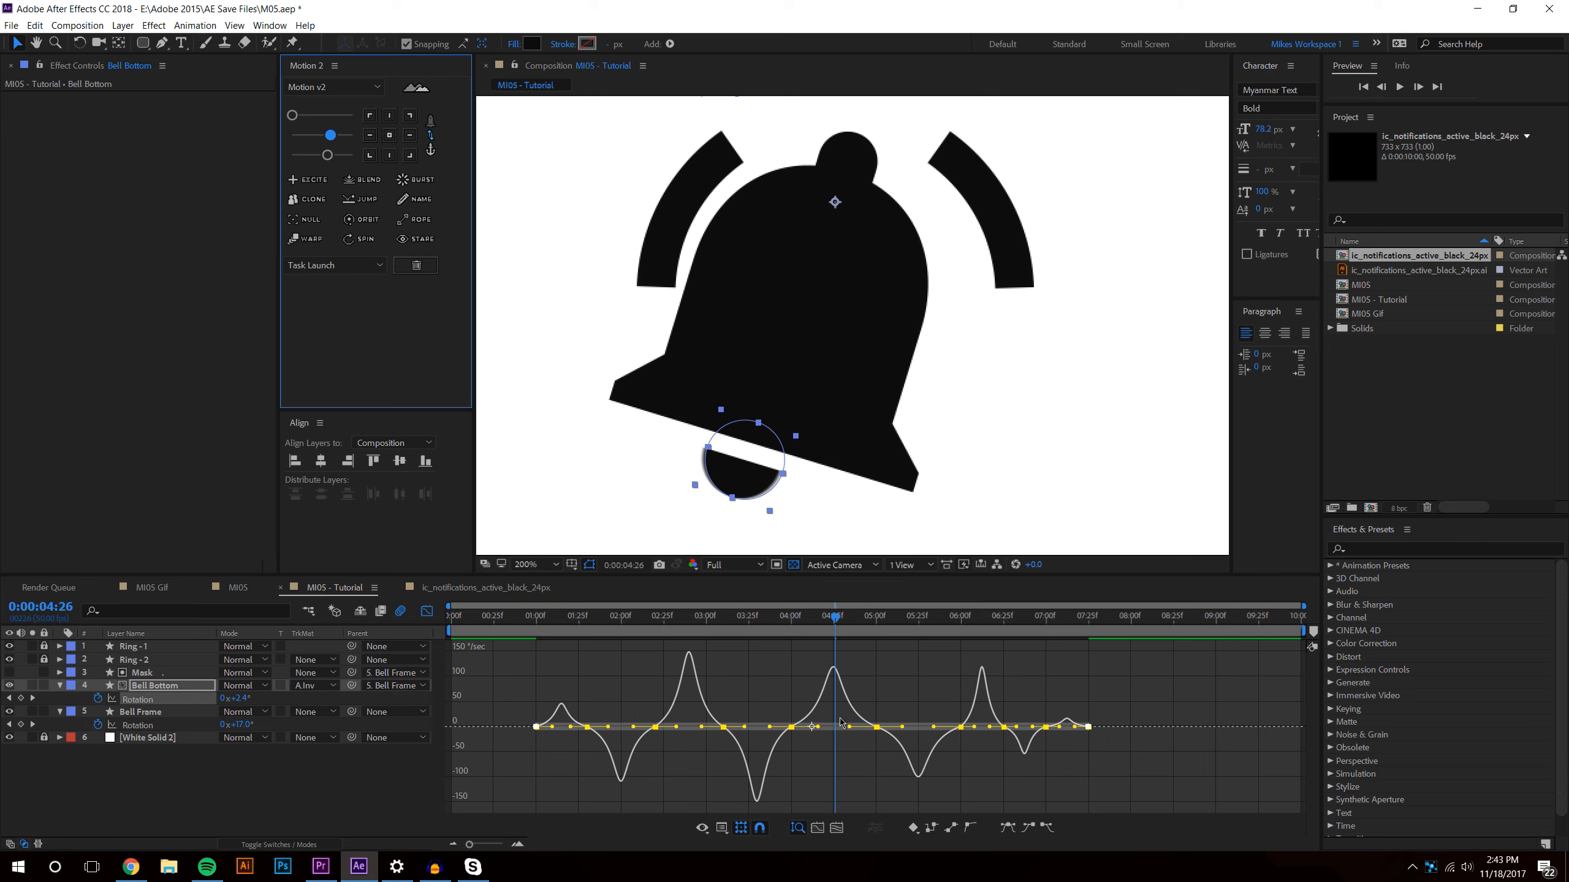
- Undo the two latest easing changes and switch the timeline from the graph editor back to the keyframe view
key(ctrl+z)
key(ctrl+z)
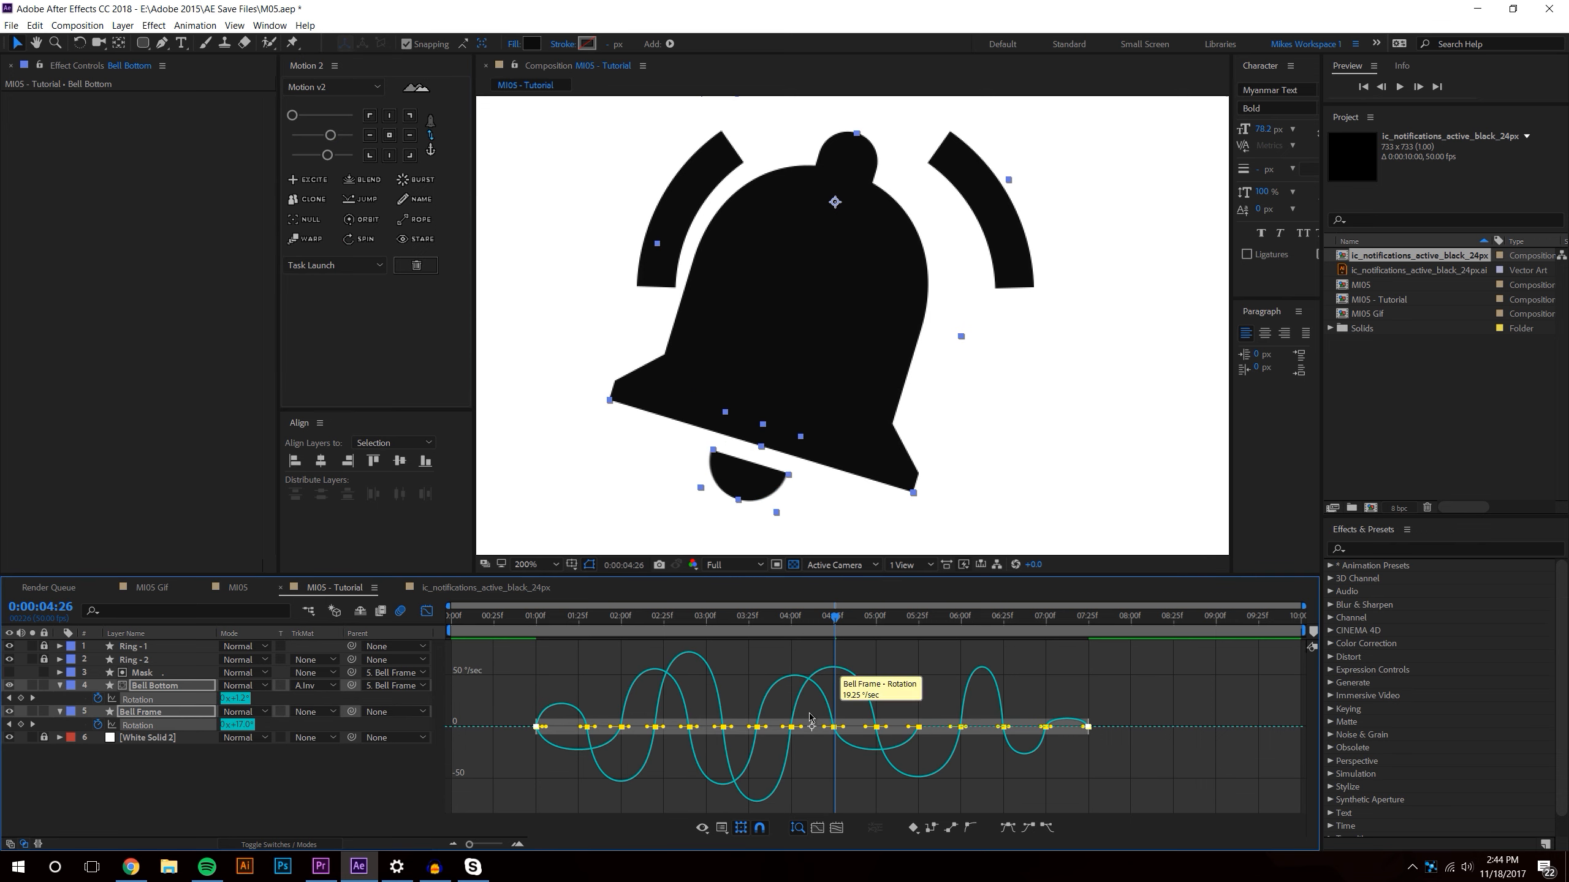
click(427, 611)
- Widen the Character and Paragraph panels and preview the eased bell animation from 0:00:00:47
click(556, 647)
click(531, 617)
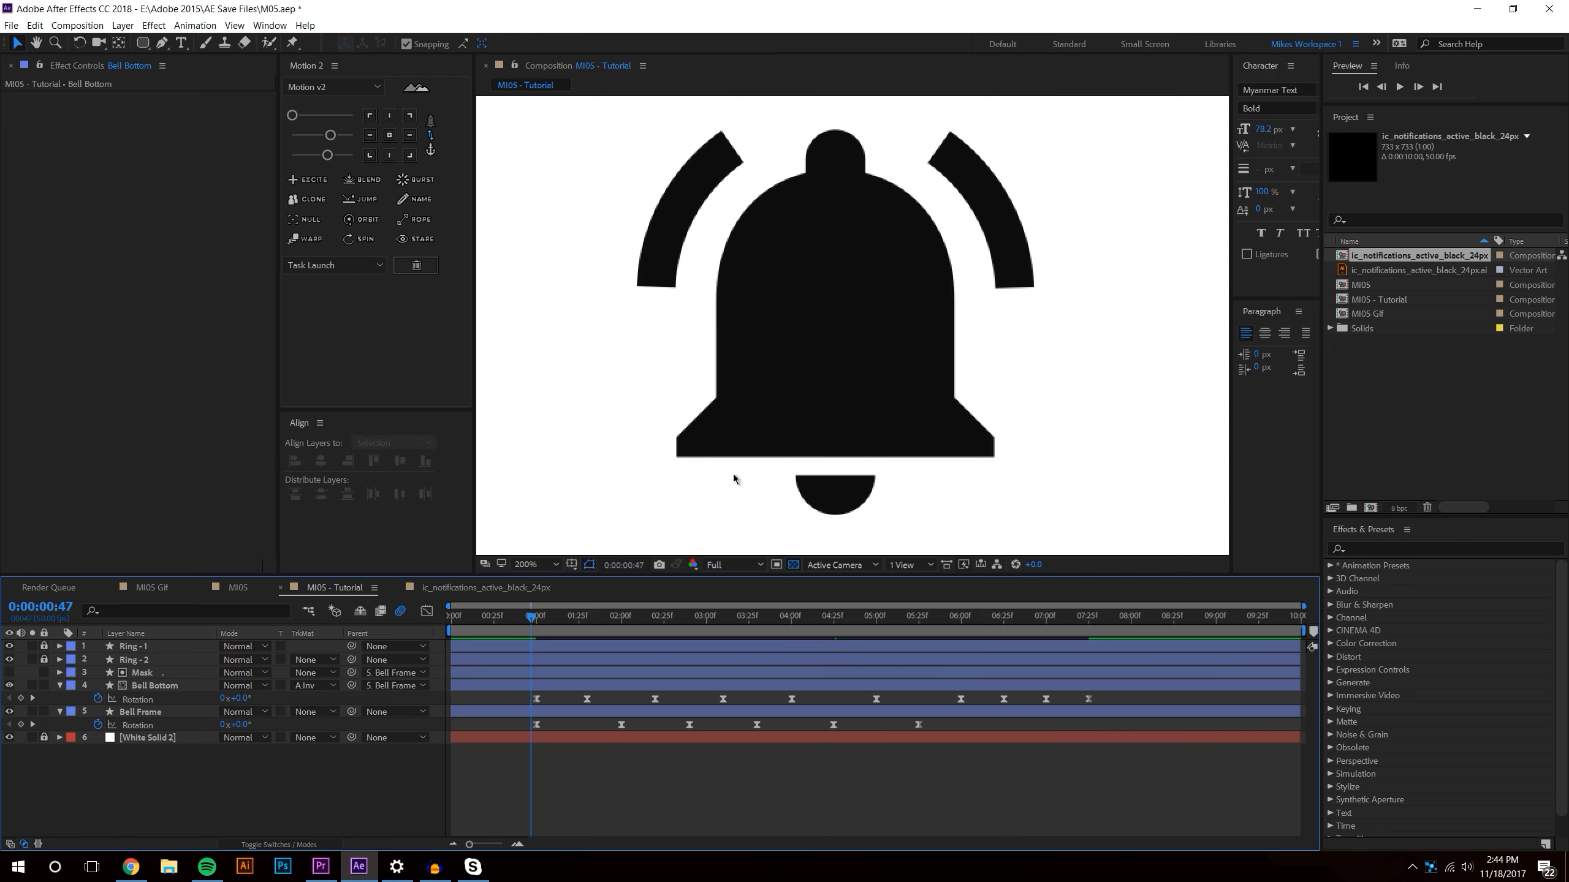
drag(1236, 146, 1176, 145)
click(1402, 87)
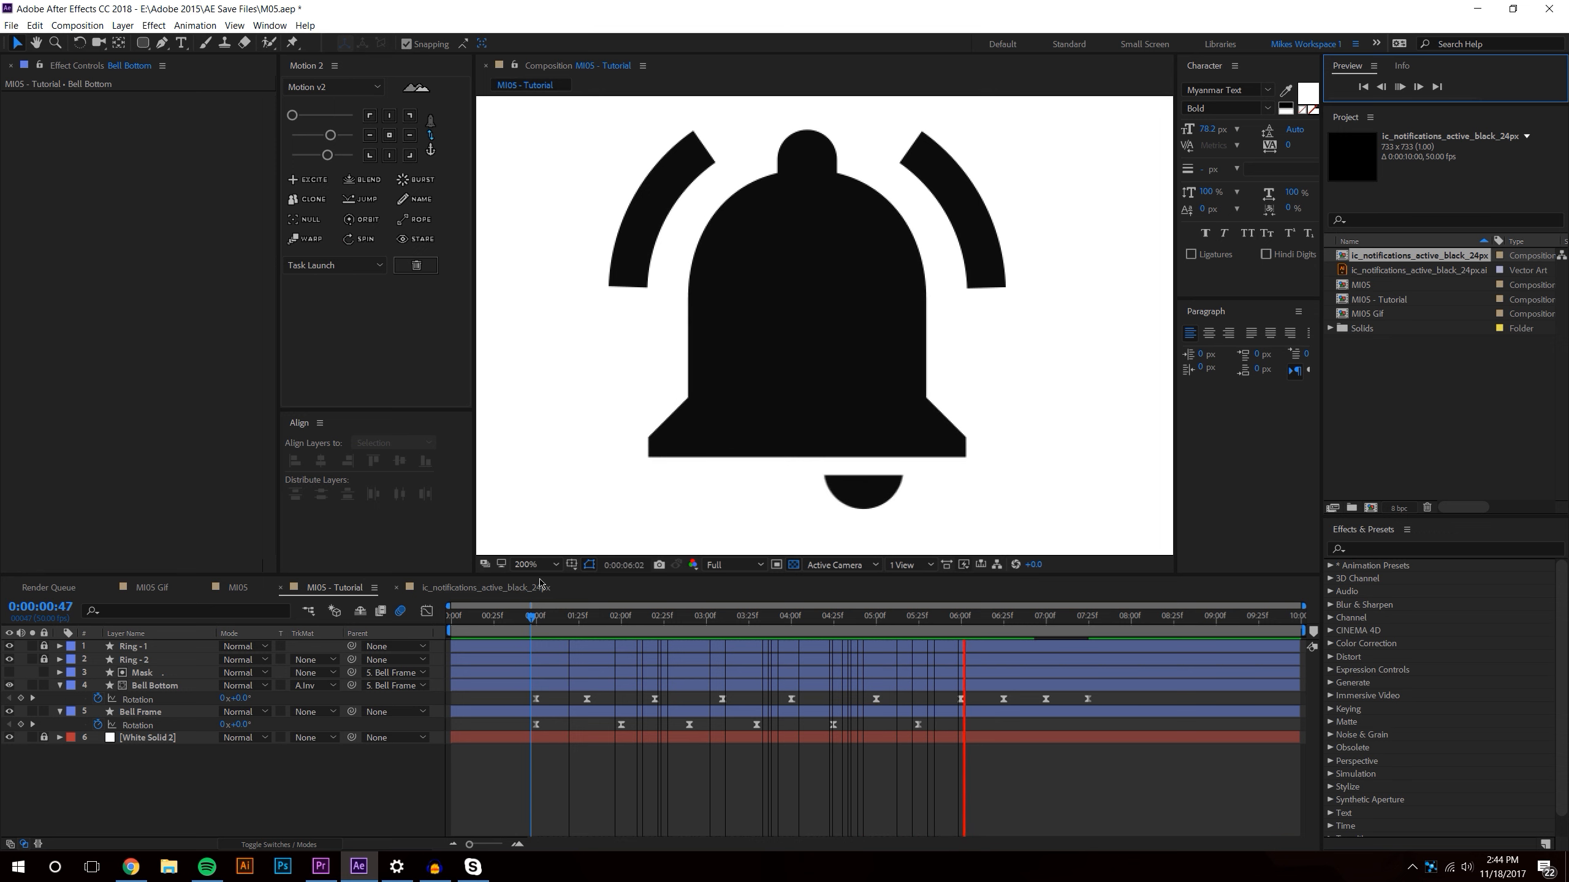
- Compress the timing of all Bell Bottom and Bell Frame rotation keyframes to end at about 0:00:03:00, and preview the faster ring
click(518, 657)
drag(519, 698, 1103, 783)
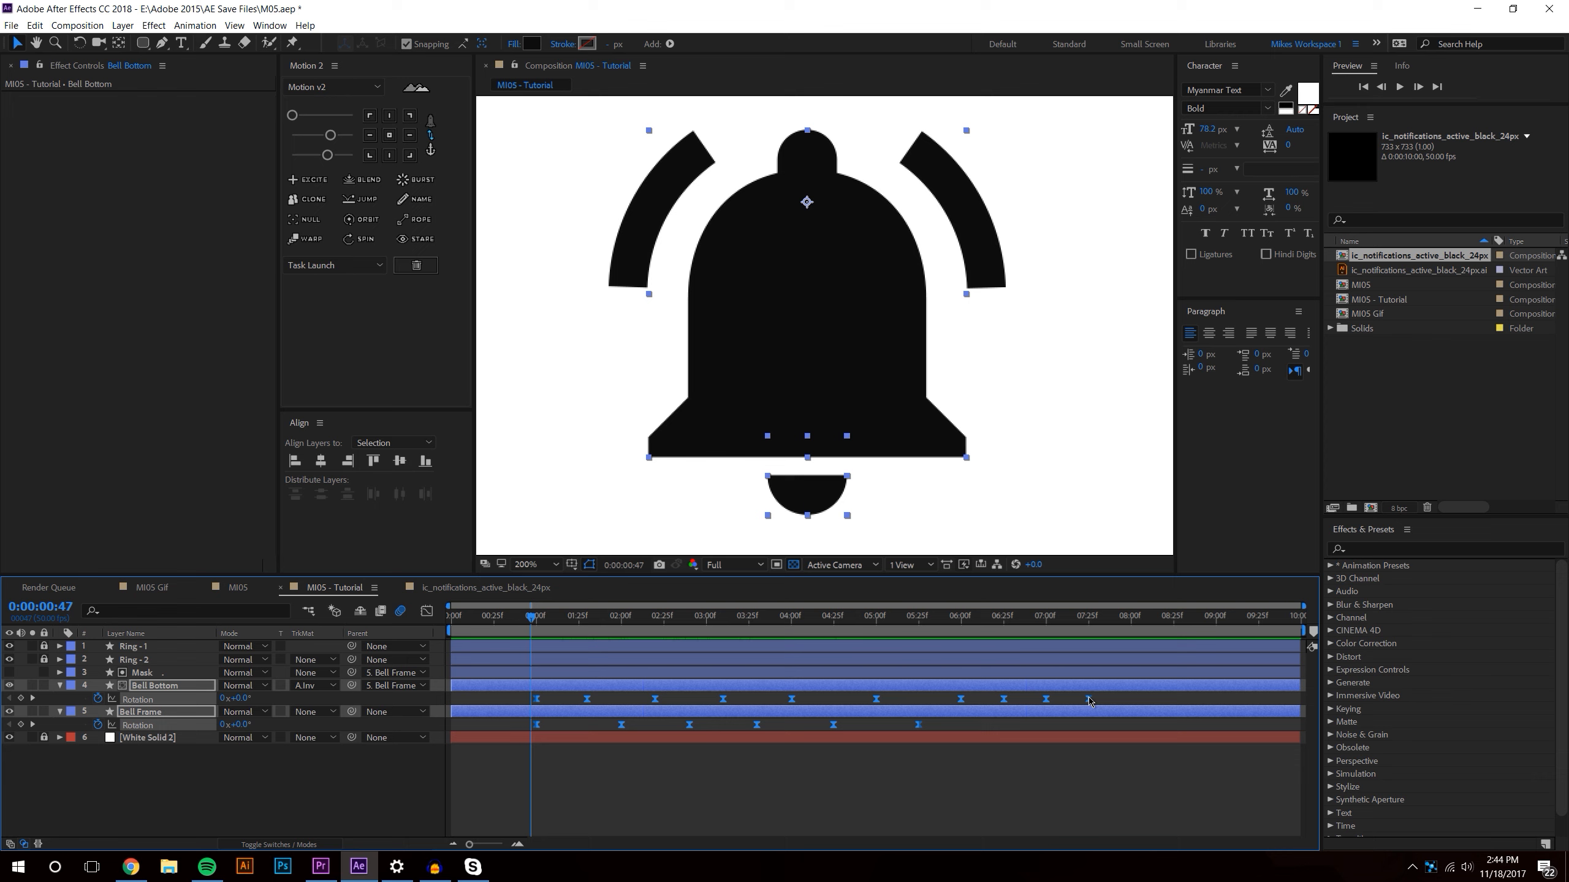
drag(886, 696, 706, 700)
click(696, 767)
click(1398, 89)
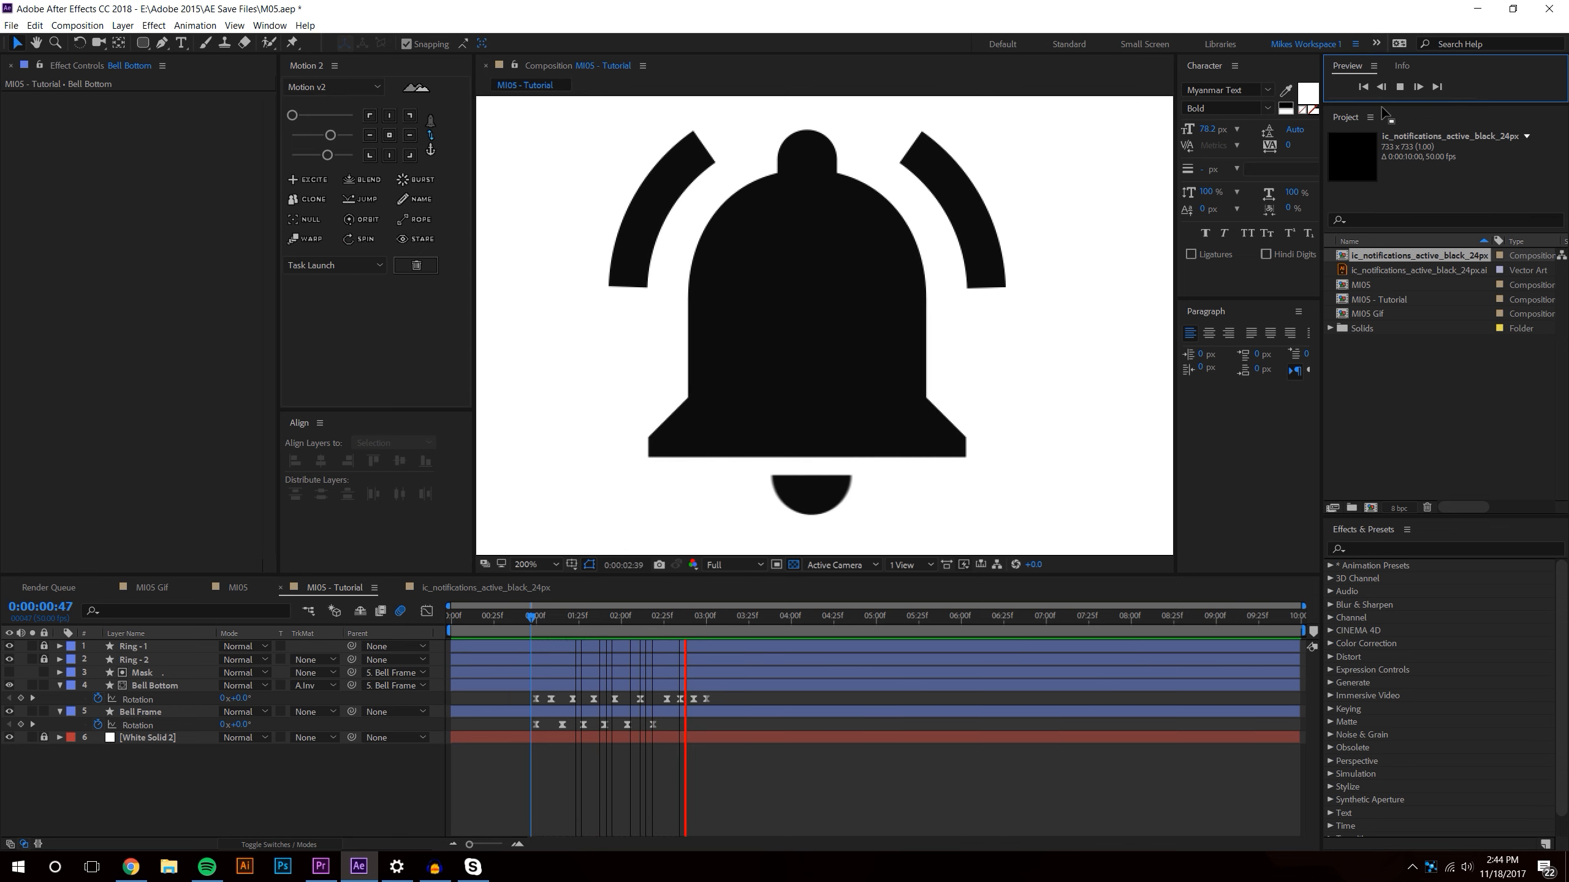
- Stretch the trailing Bell Bottom rotation keyframes so the last one falls at about 0:00:04:05
click(486, 844)
click(516, 844)
click(516, 844)
drag(657, 616, 909, 577)
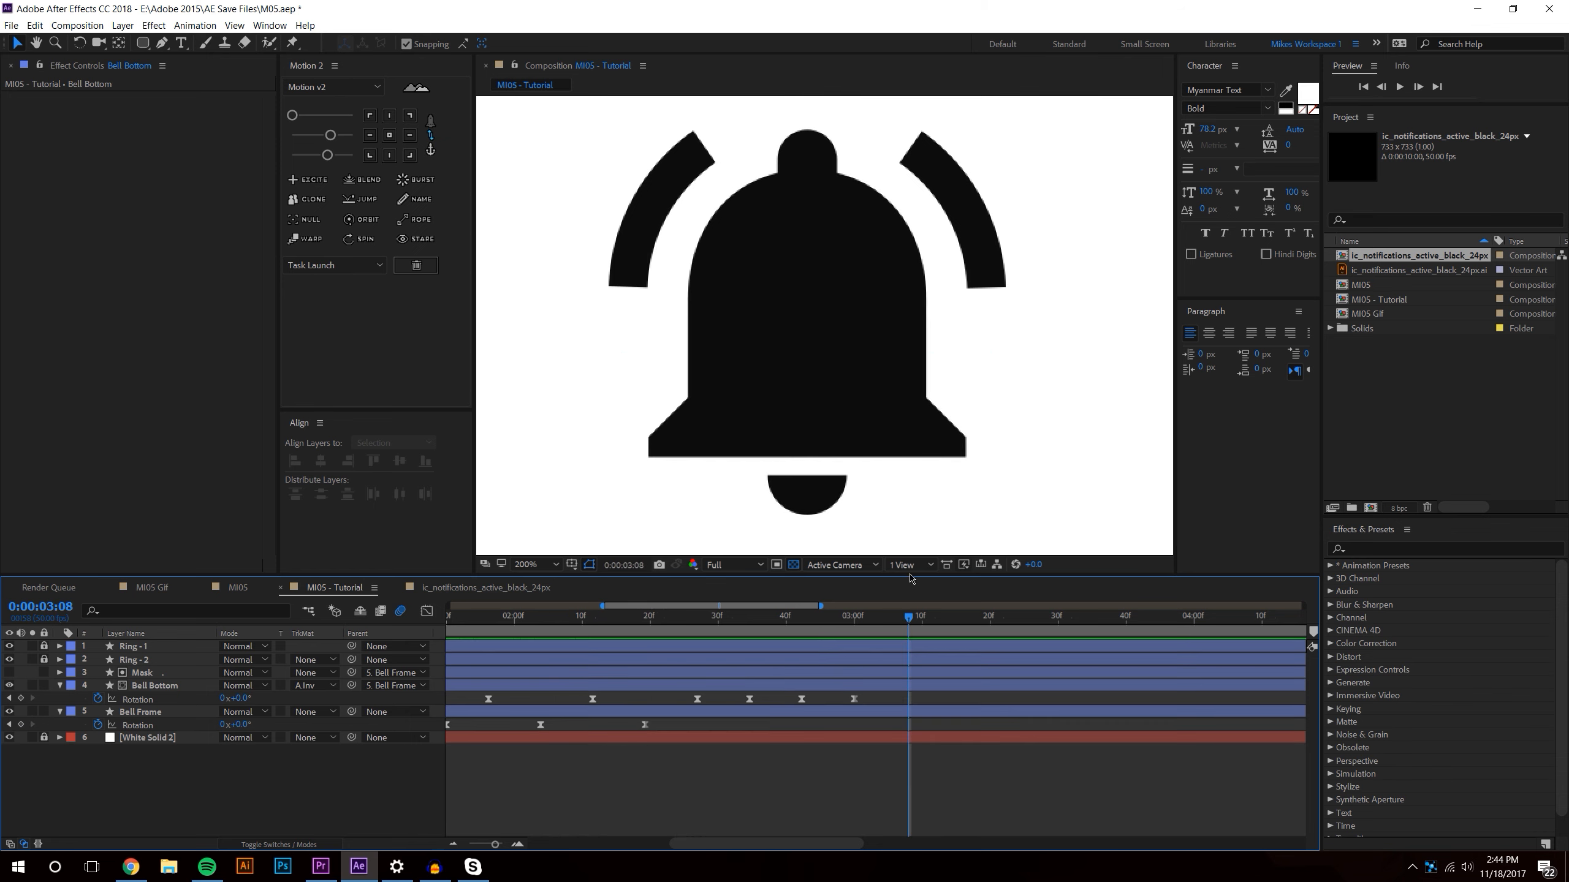
drag(673, 692, 574, 703)
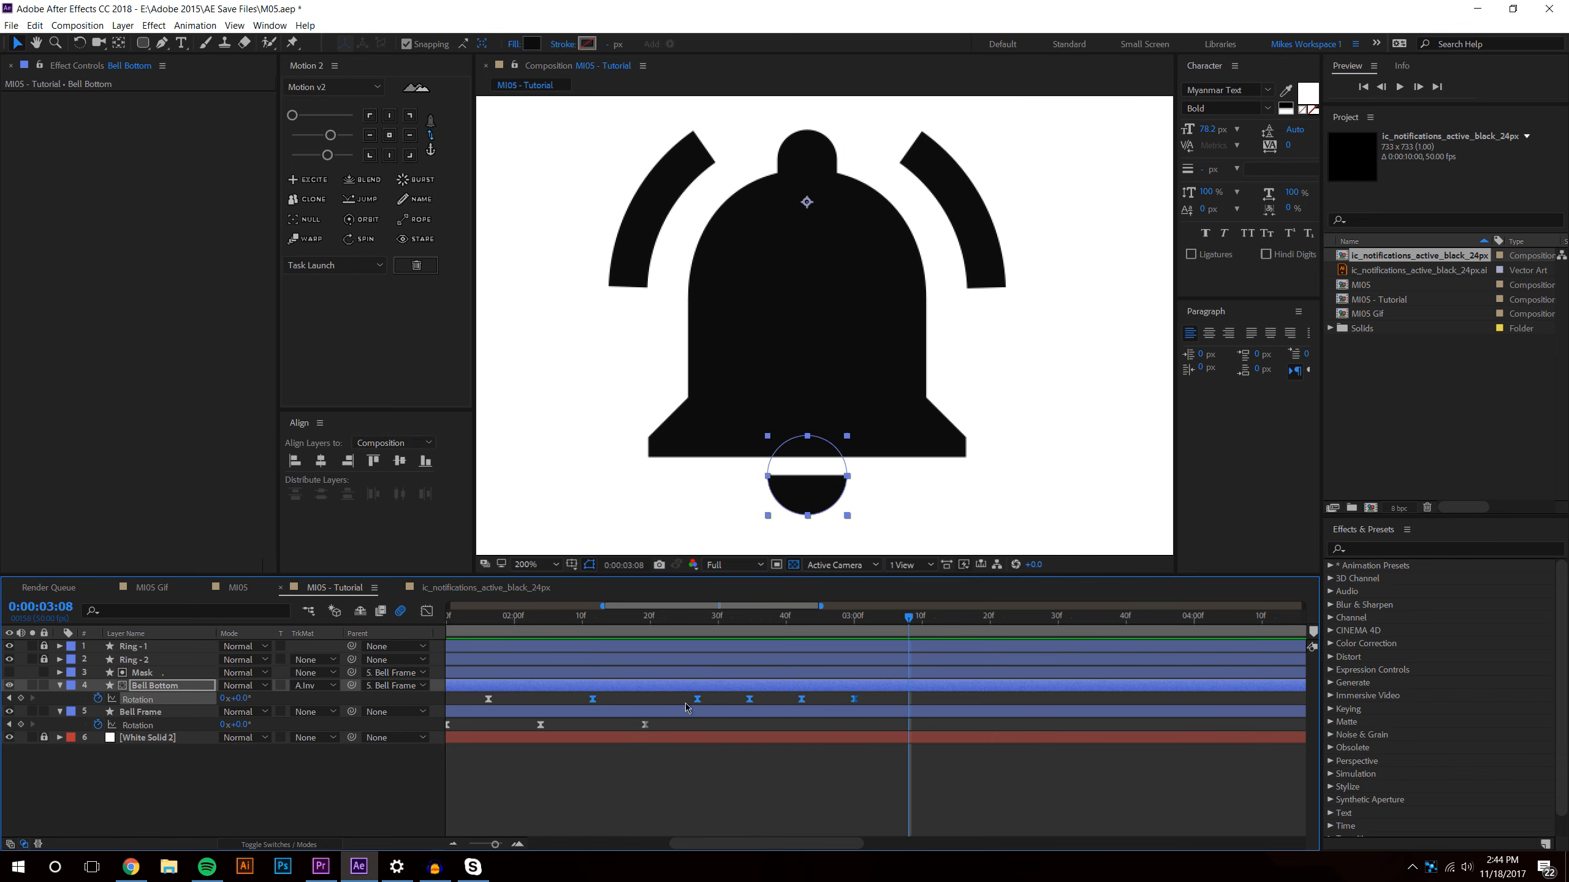
drag(1231, 688, 1228, 689)
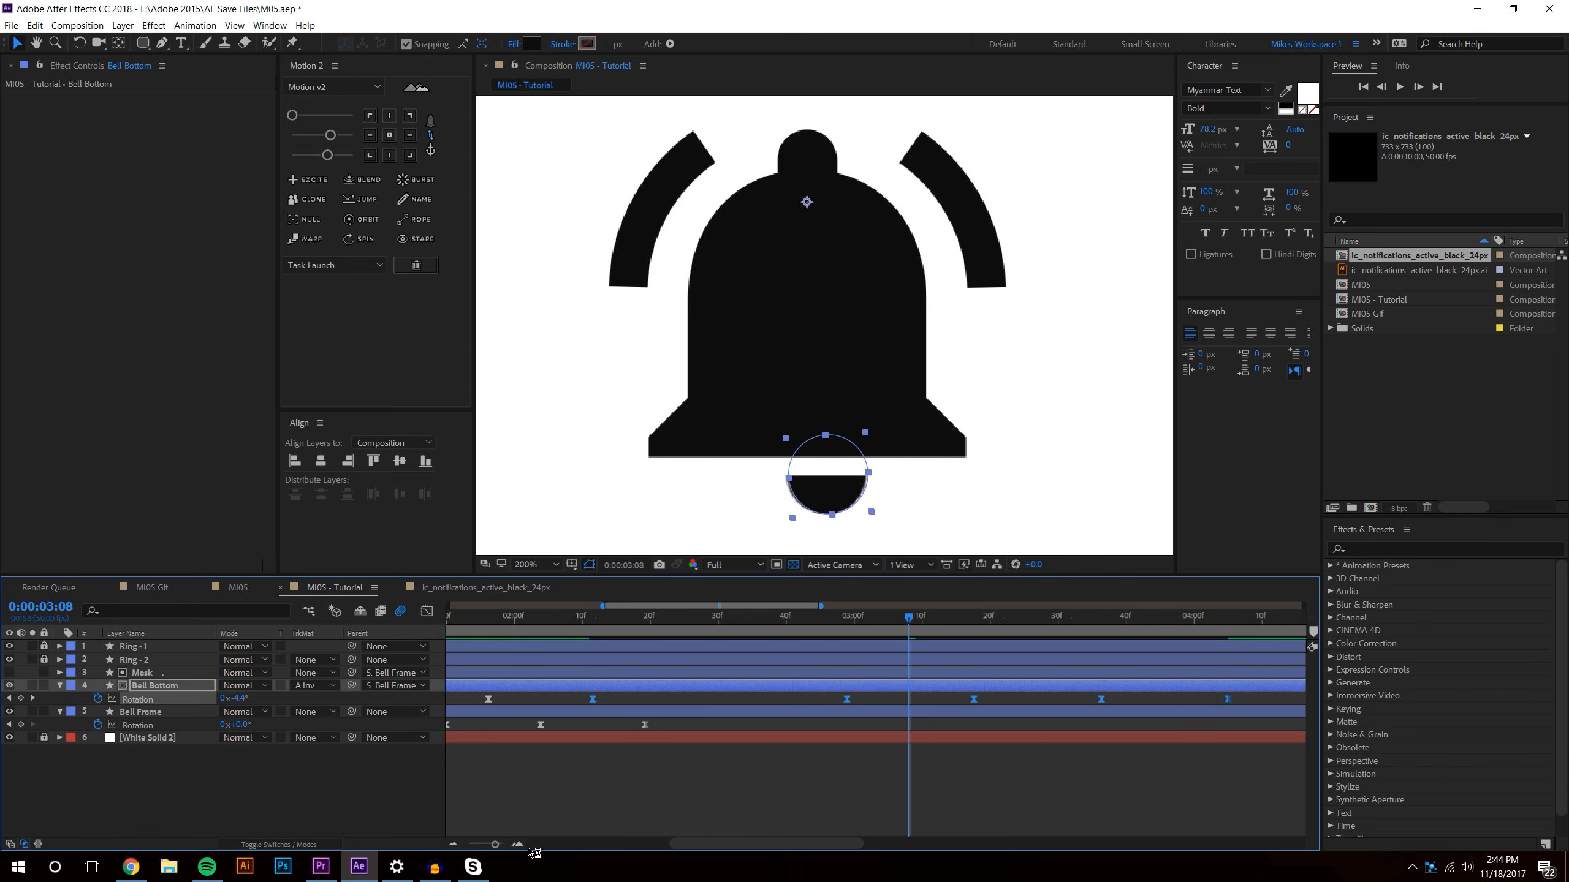
- Re-time the last Bell Bottom rotation keyframes to a tighter, even spacing that ends at about 0:00:03:37
click(451, 844)
click(451, 845)
click(889, 773)
drag(919, 697, 813, 713)
click(905, 700)
drag(912, 697, 809, 729)
click(910, 703)
drag(918, 696, 739, 699)
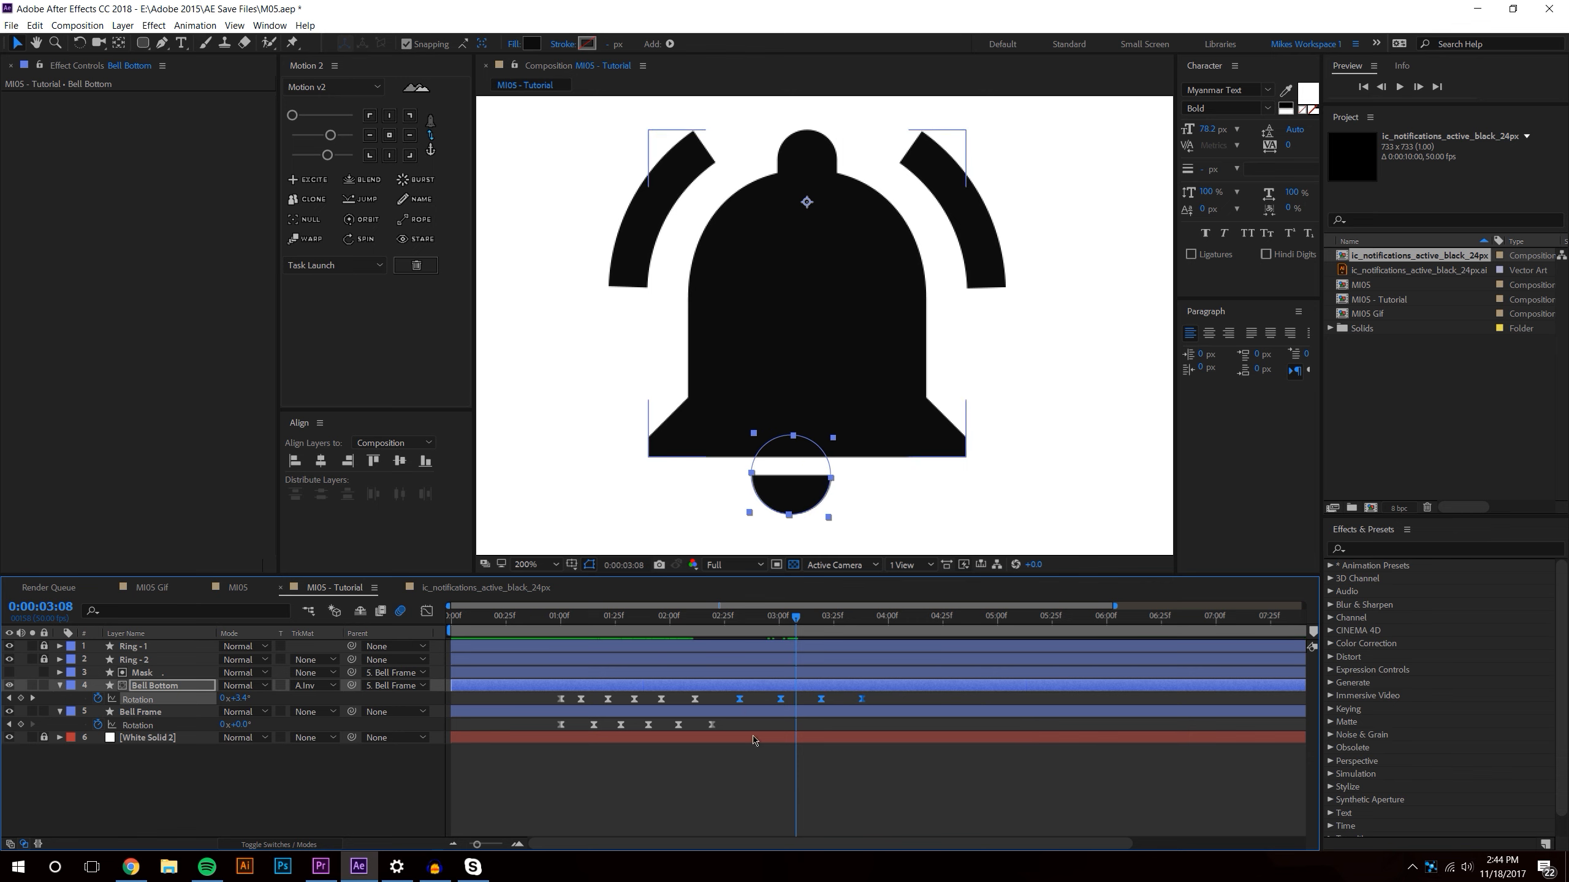
- Spread the final Bell Bottom rotation keyframes at progressively wider intervals, with the last one at about 0:00:05:00
click(881, 698)
drag(862, 705, 722, 726)
click(879, 759)
drag(875, 697, 840, 708)
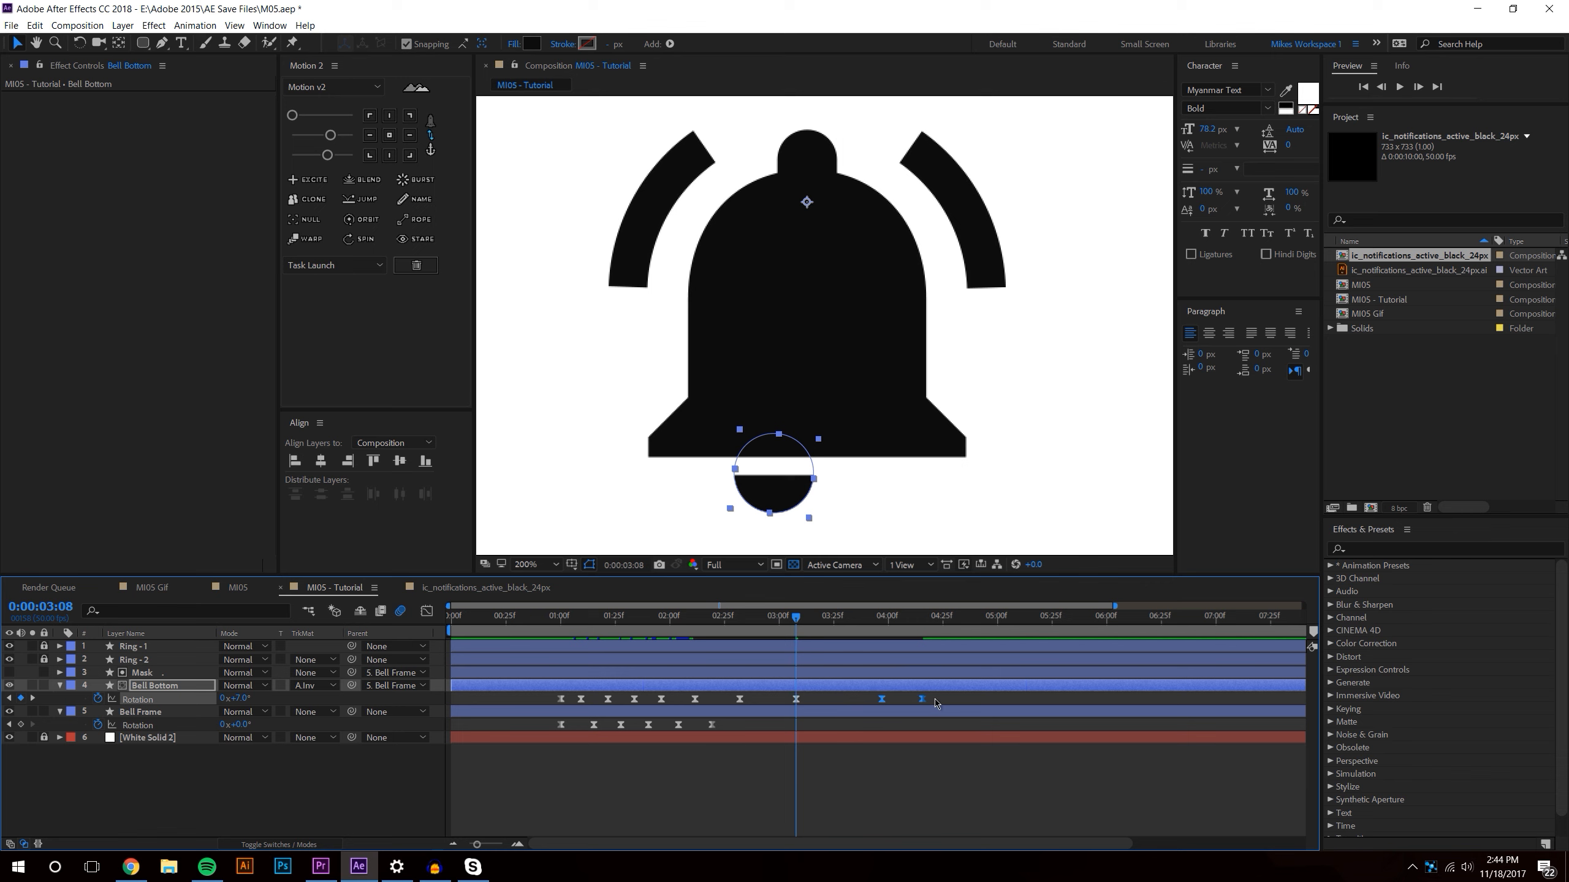
- Preview the re-timed bell animation from 0:00:00:47
click(1010, 776)
click(554, 616)
click(1399, 86)
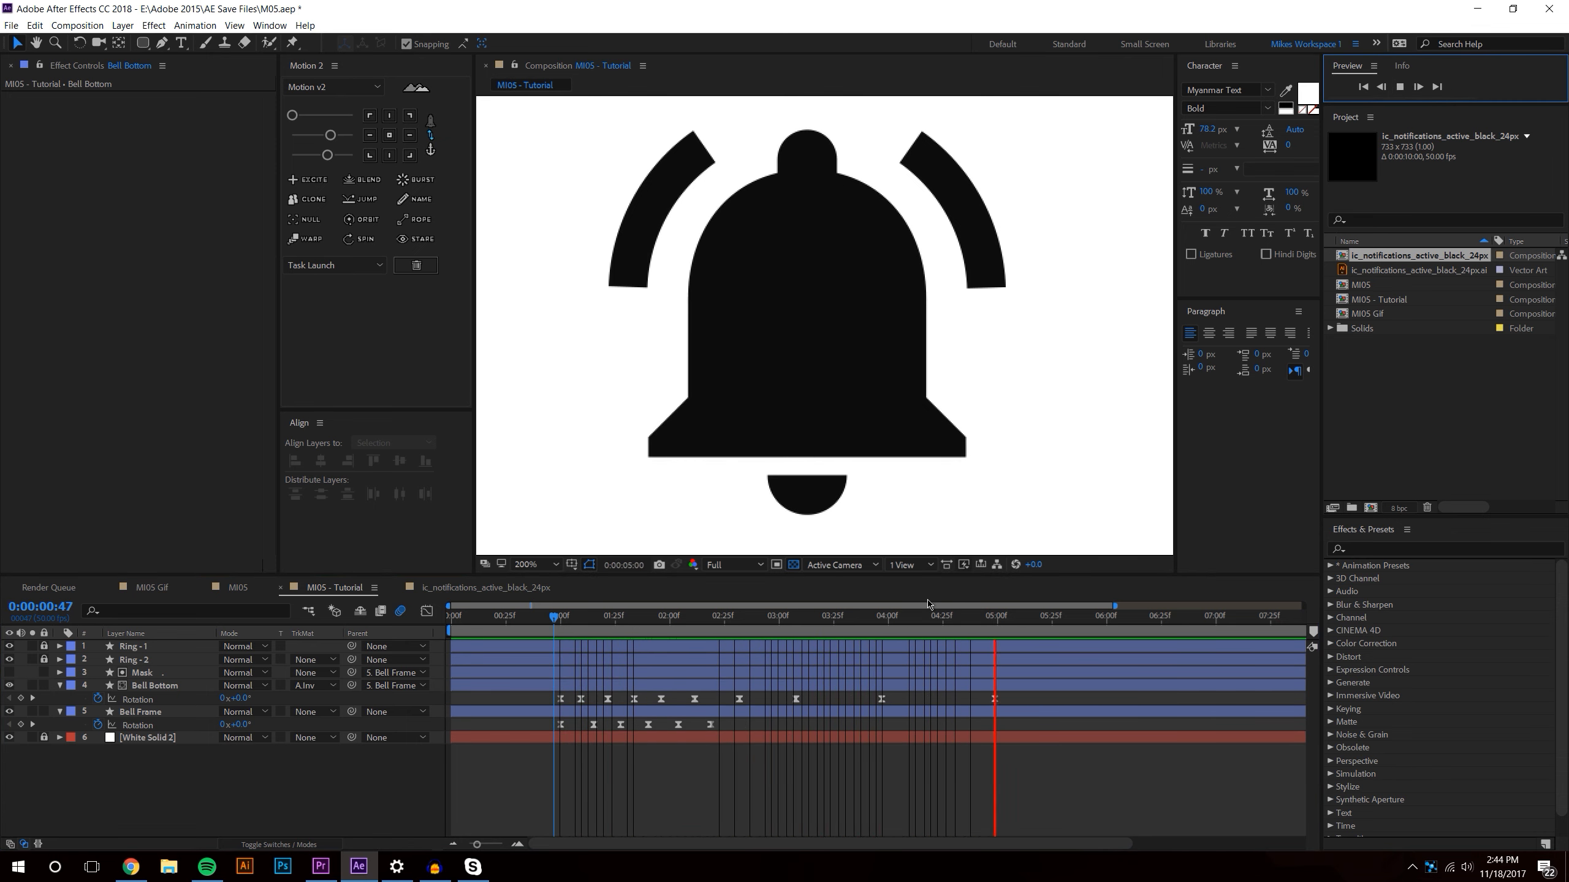
- Move the first rotation keyframes of Bell Bottom and Bell Frame earlier to about 0:00:00:42 and preview the animation
drag(847, 615, 545, 711)
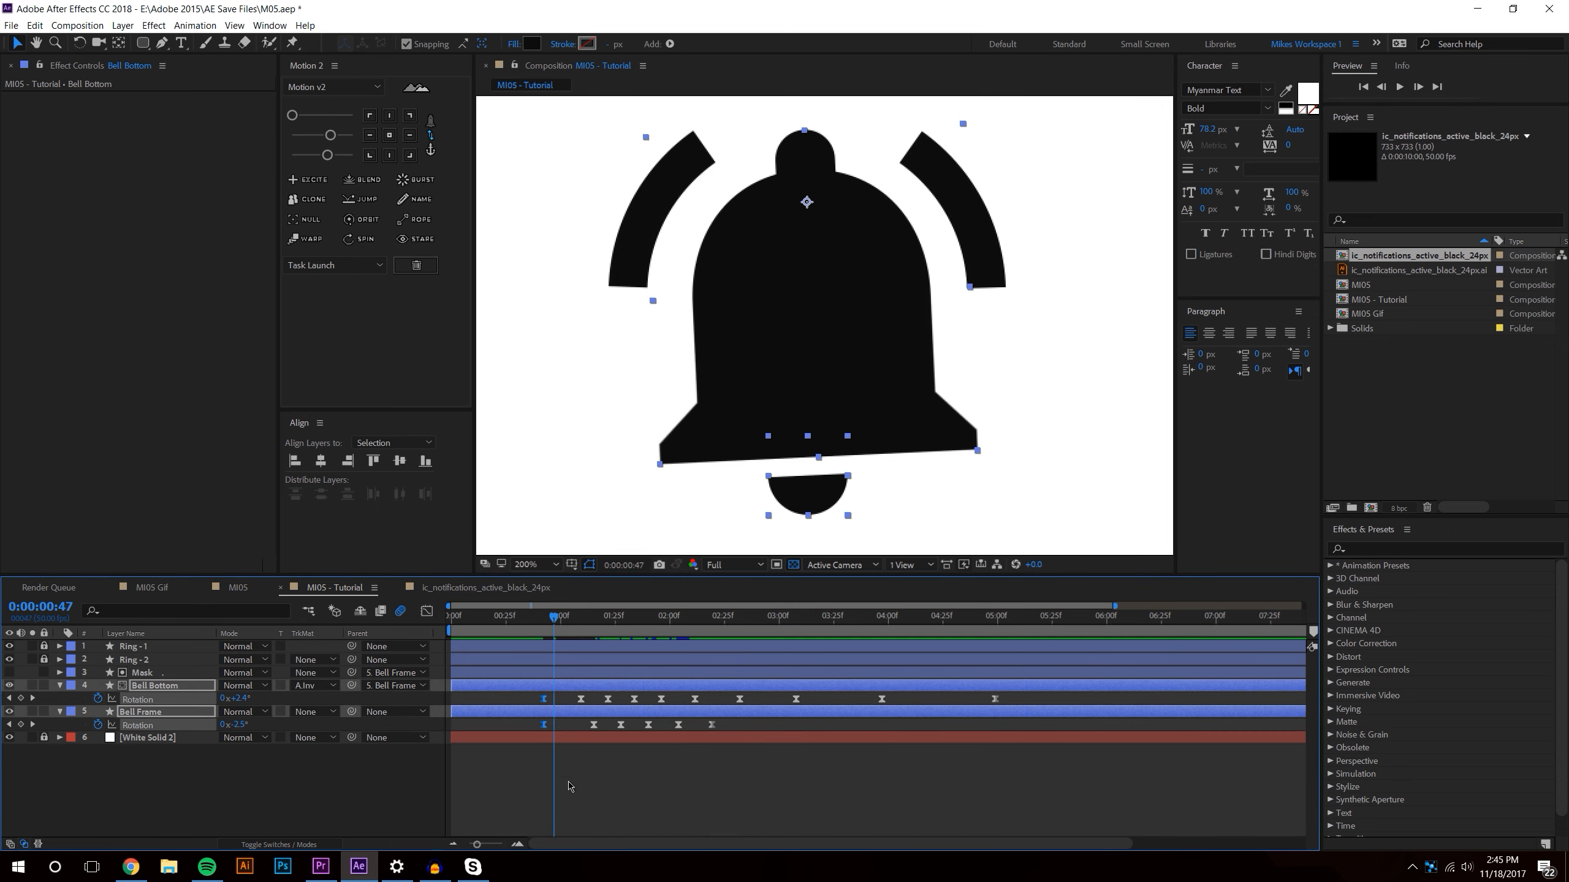
click(571, 787)
click(1400, 87)
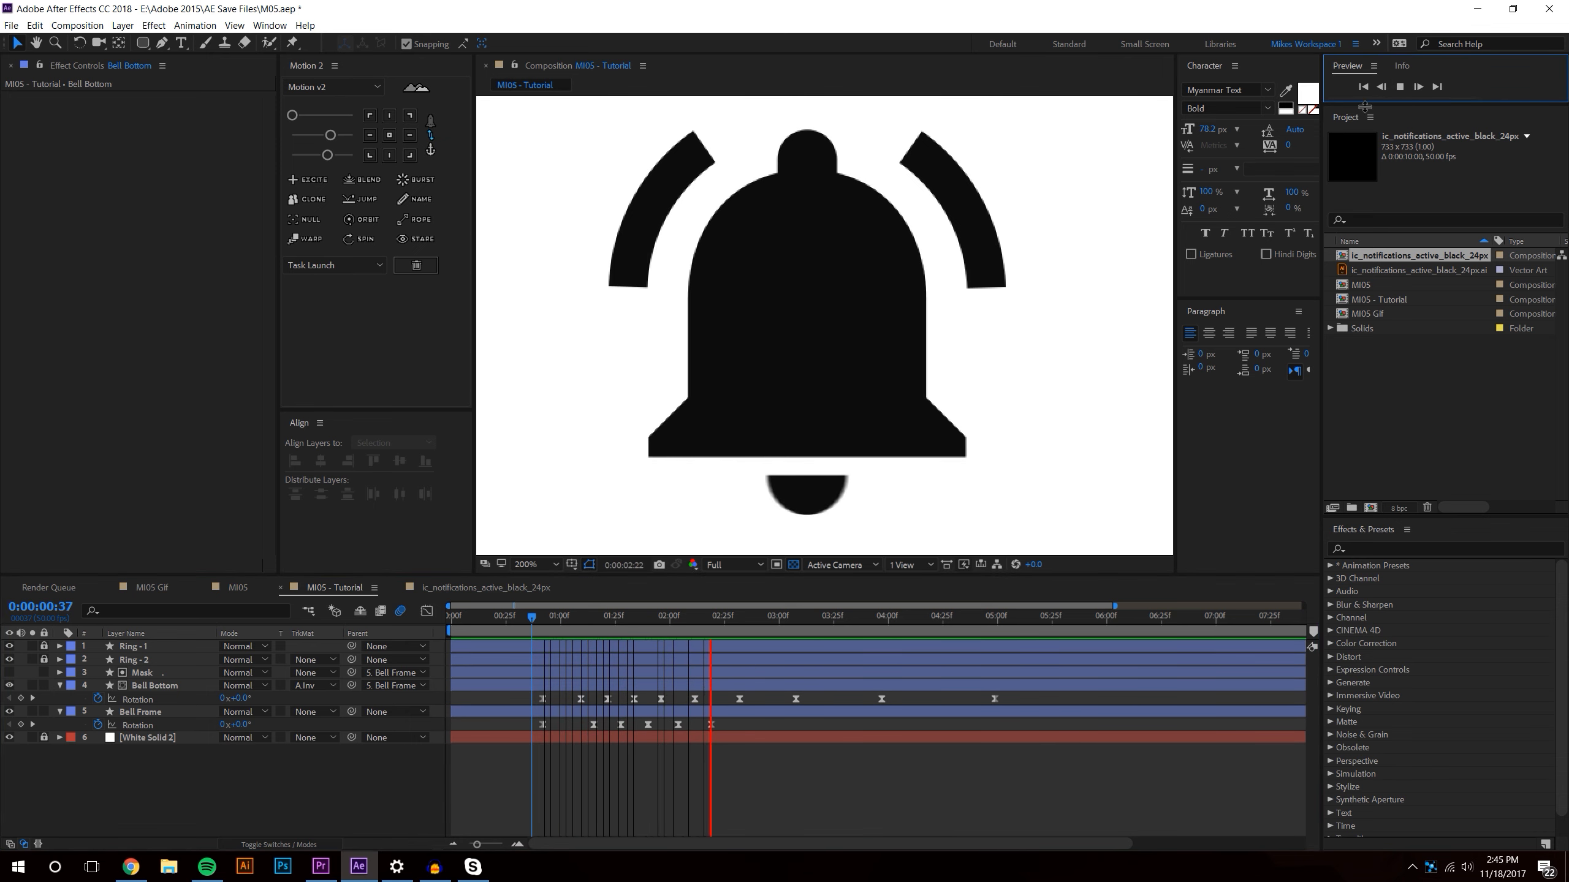
- Compress all Bell Bottom and Bell Frame rotation keyframes so the last falls at about 0:00:03:23, and preview from 0:00:00:37
click(525, 666)
drag(518, 695, 1064, 760)
drag(886, 704, 828, 701)
click(818, 761)
click(532, 617)
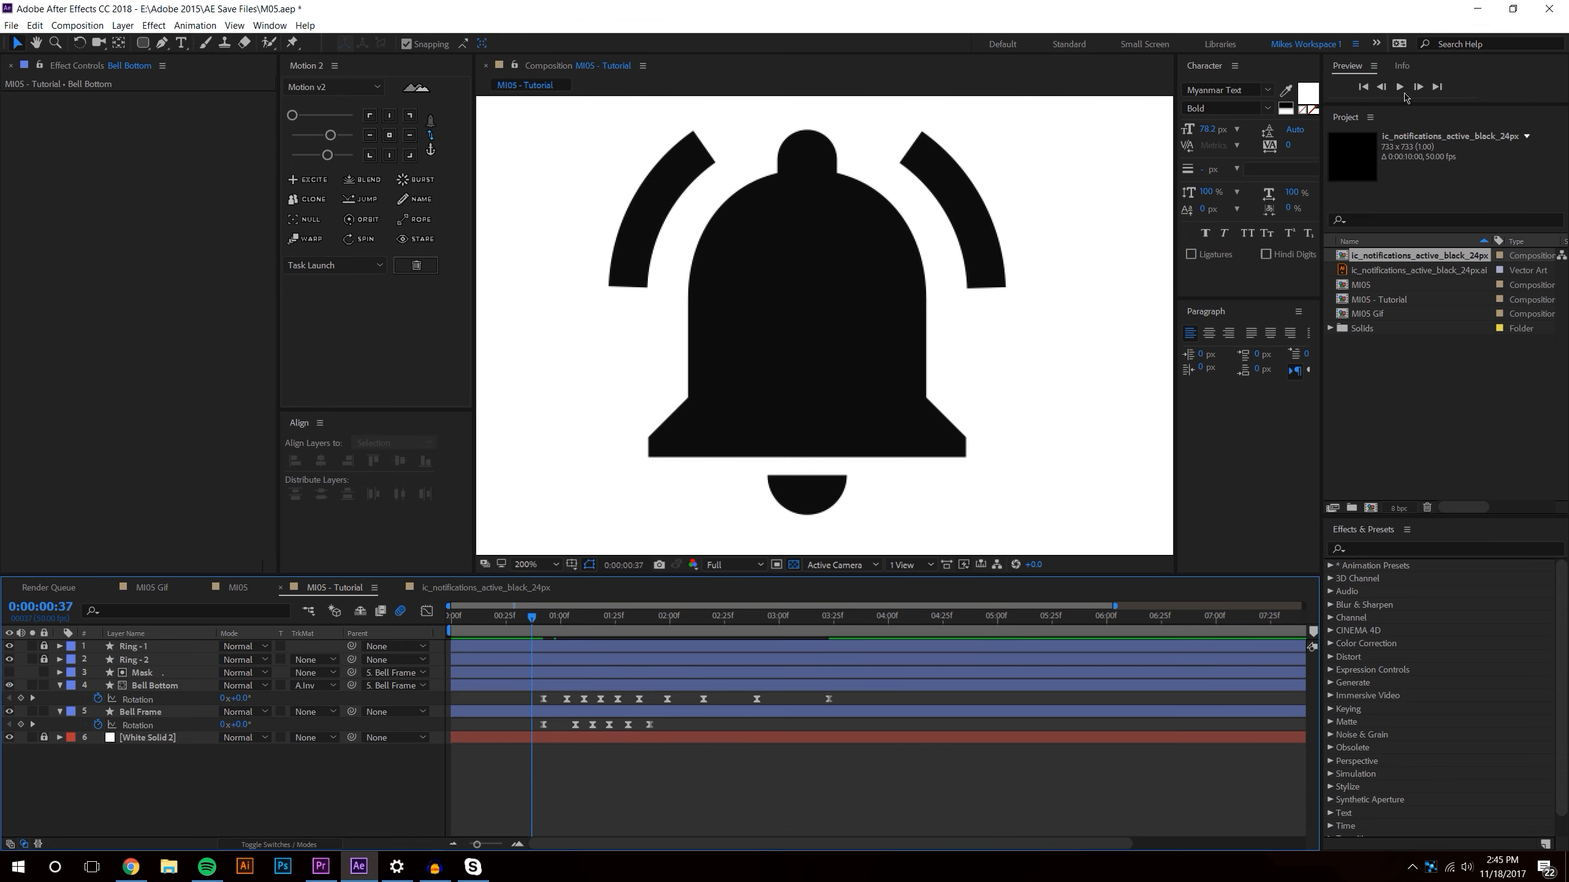
click(1403, 93)
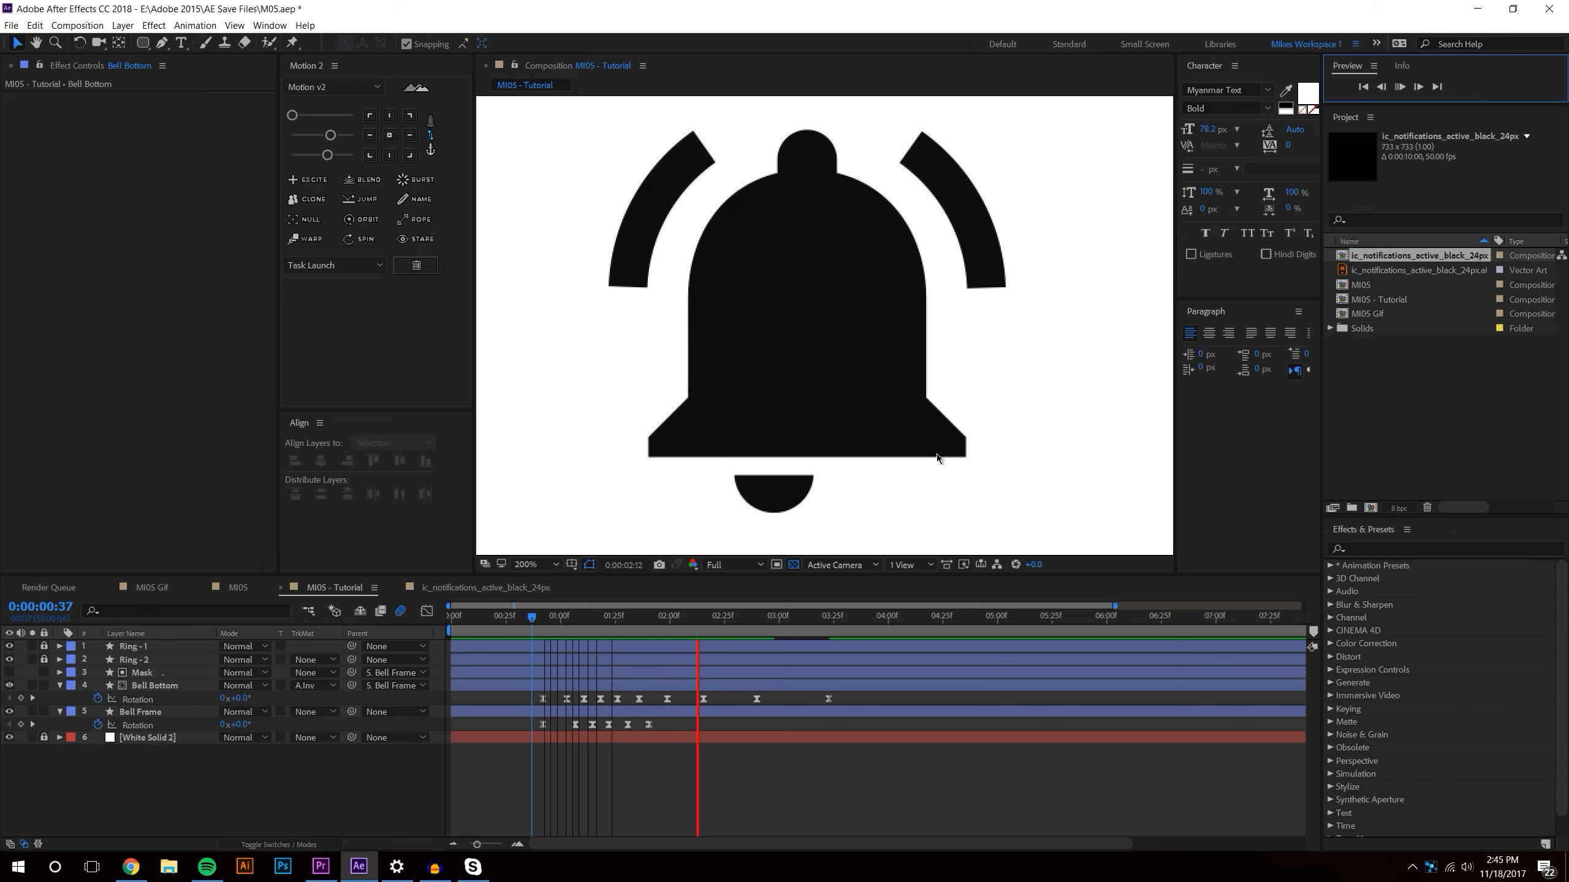
- Set Bell Bottom's rotation to 0° at 0:00:02:40, delete its keyframe after that point, and preview the animation
click(779, 624)
click(285, 712)
click(237, 700)
text(0)
key(Return)
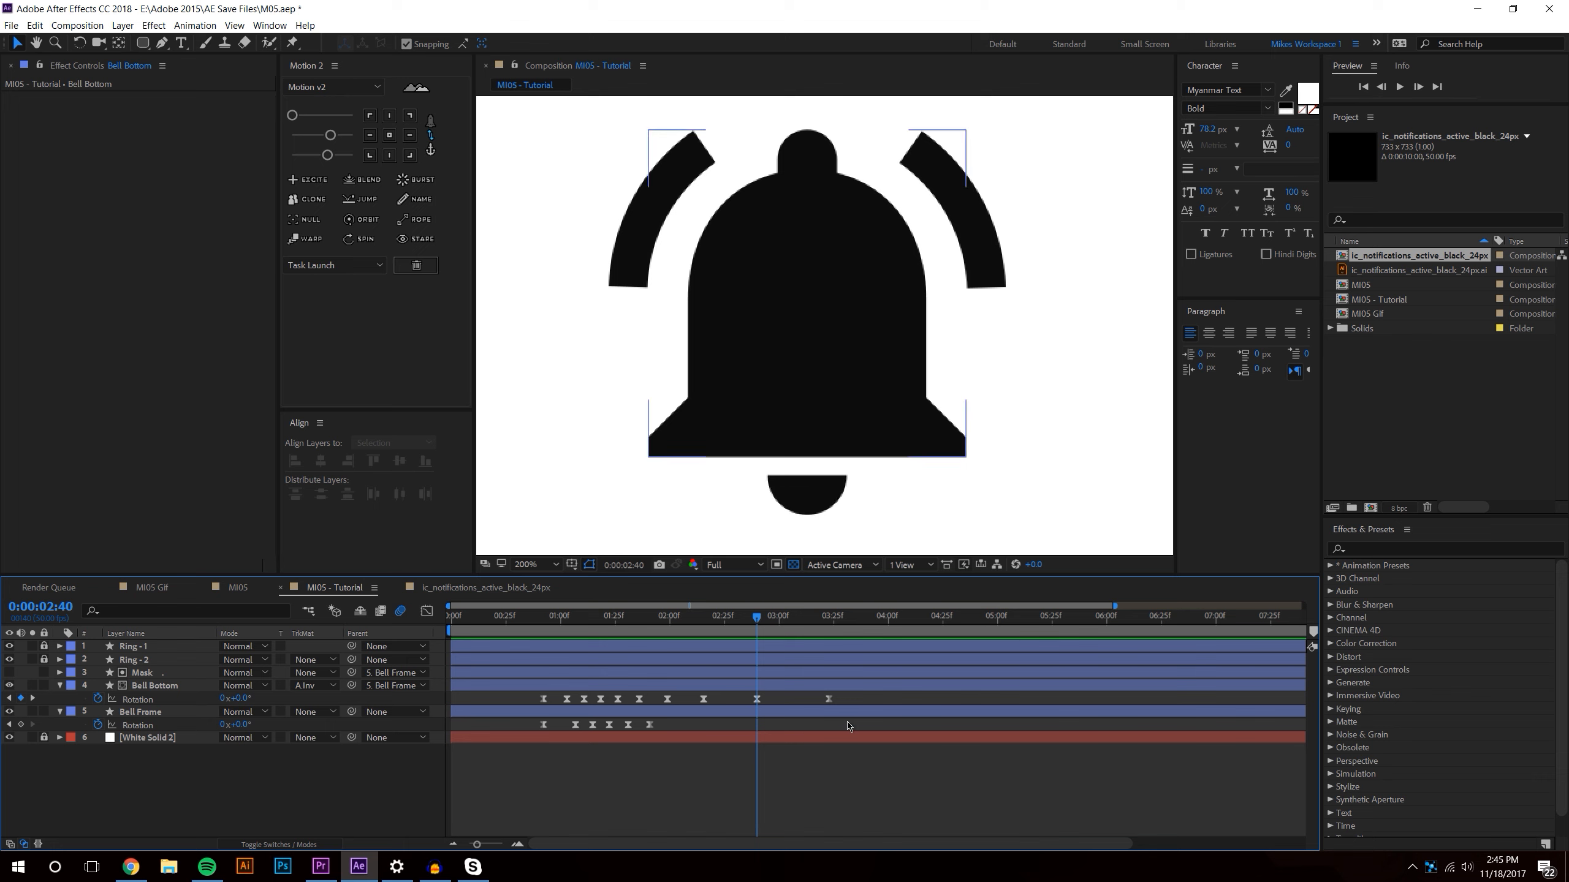
key(Page_Down)
click(829, 699)
key(Delete)
click(855, 770)
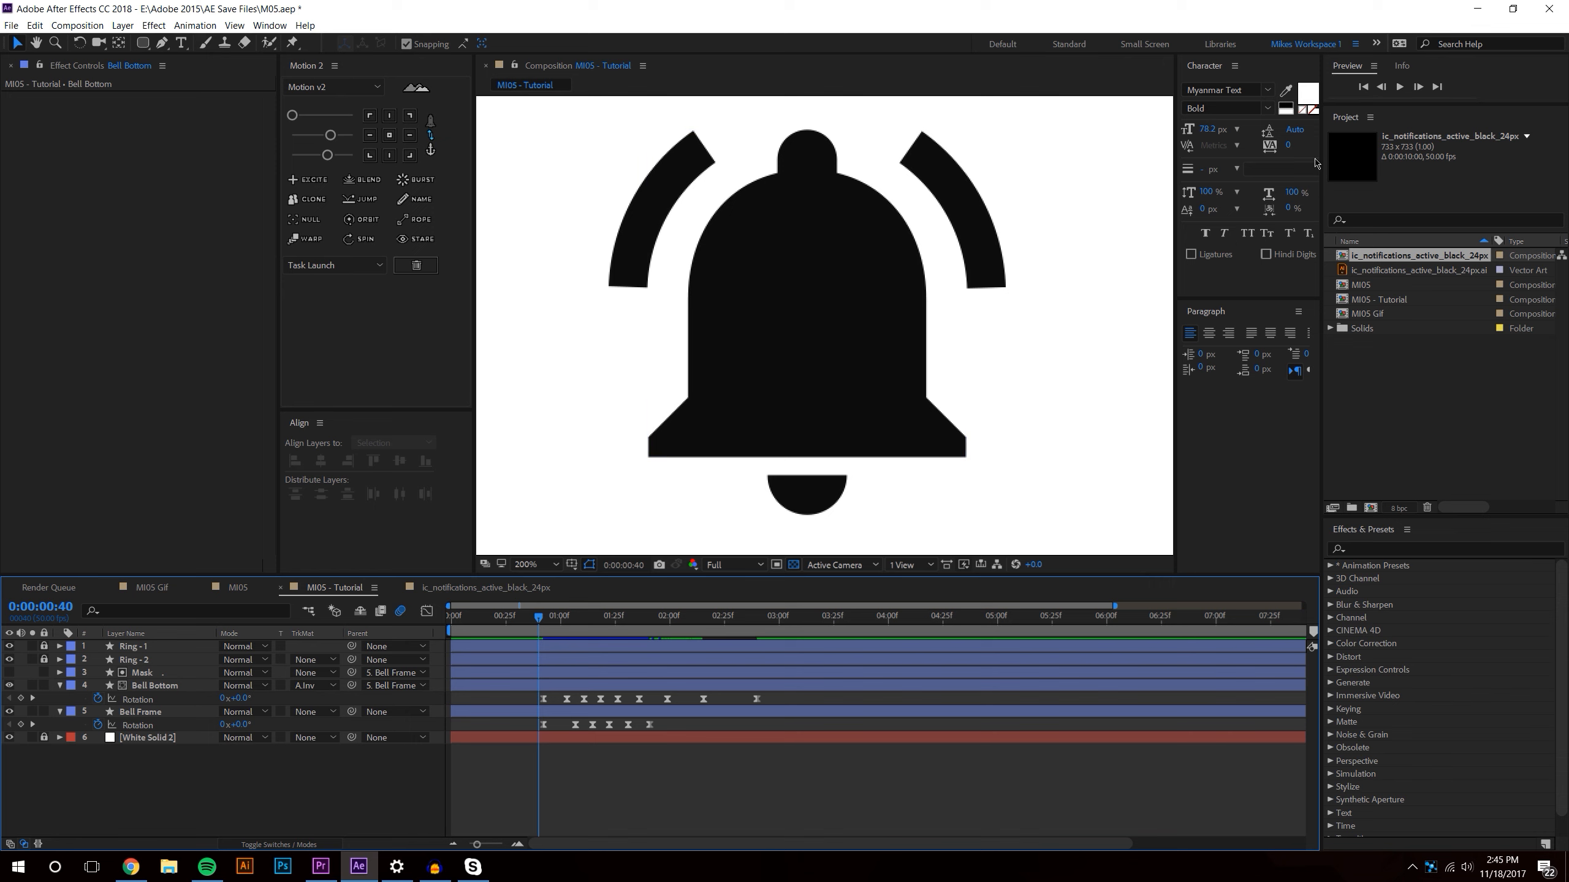
click(1399, 87)
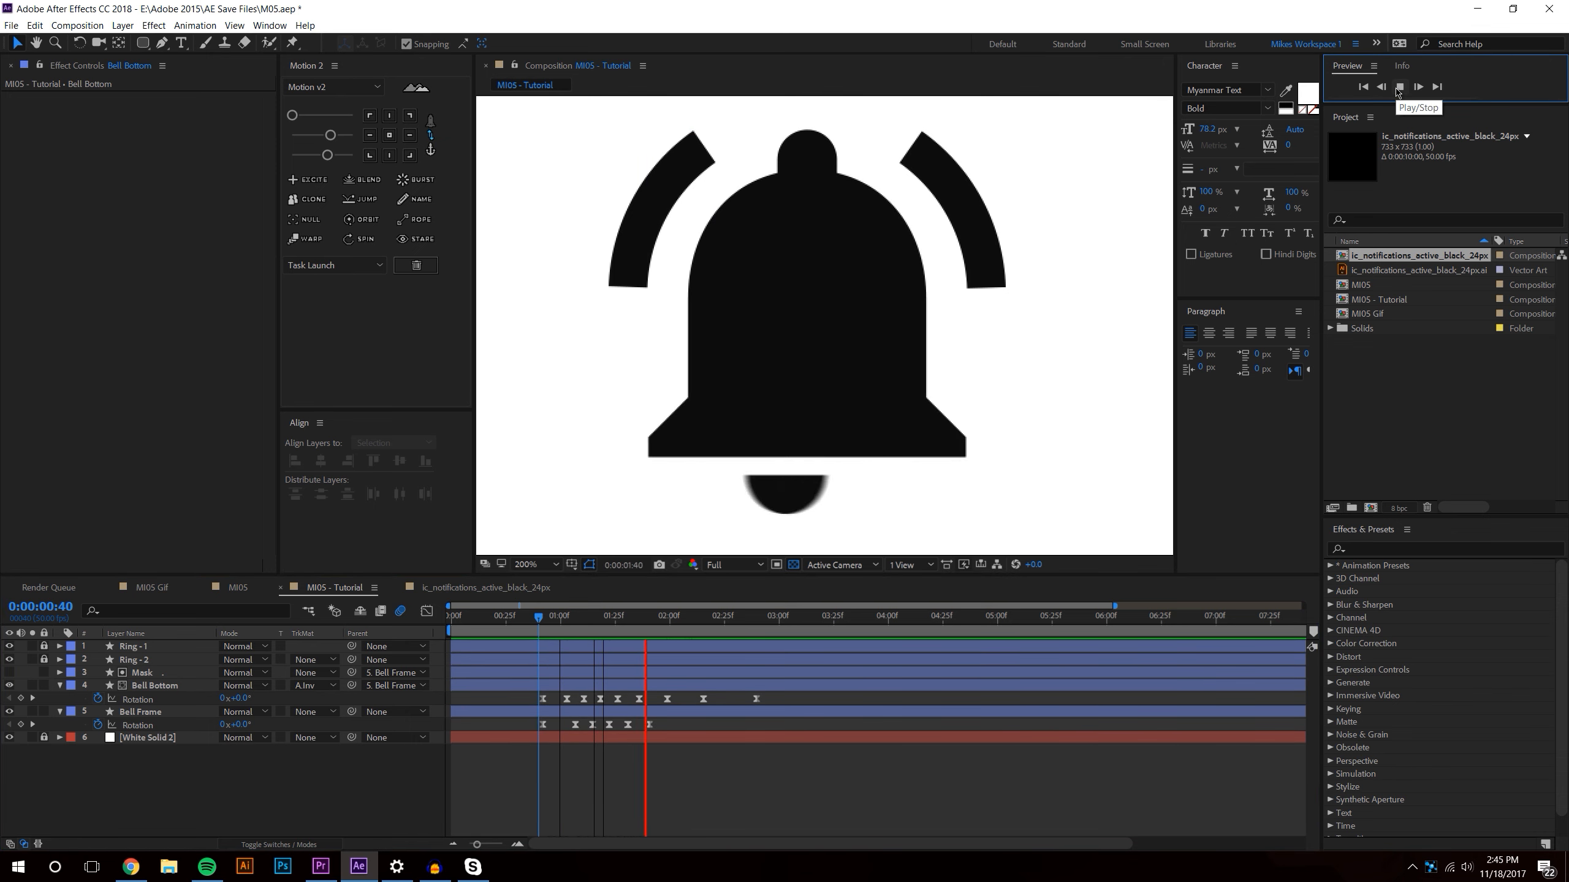
- Shift the trailing Bell Bottom rotation keyframes earlier so the last falls at about 0:00:02:28, and preview the result
click(764, 696)
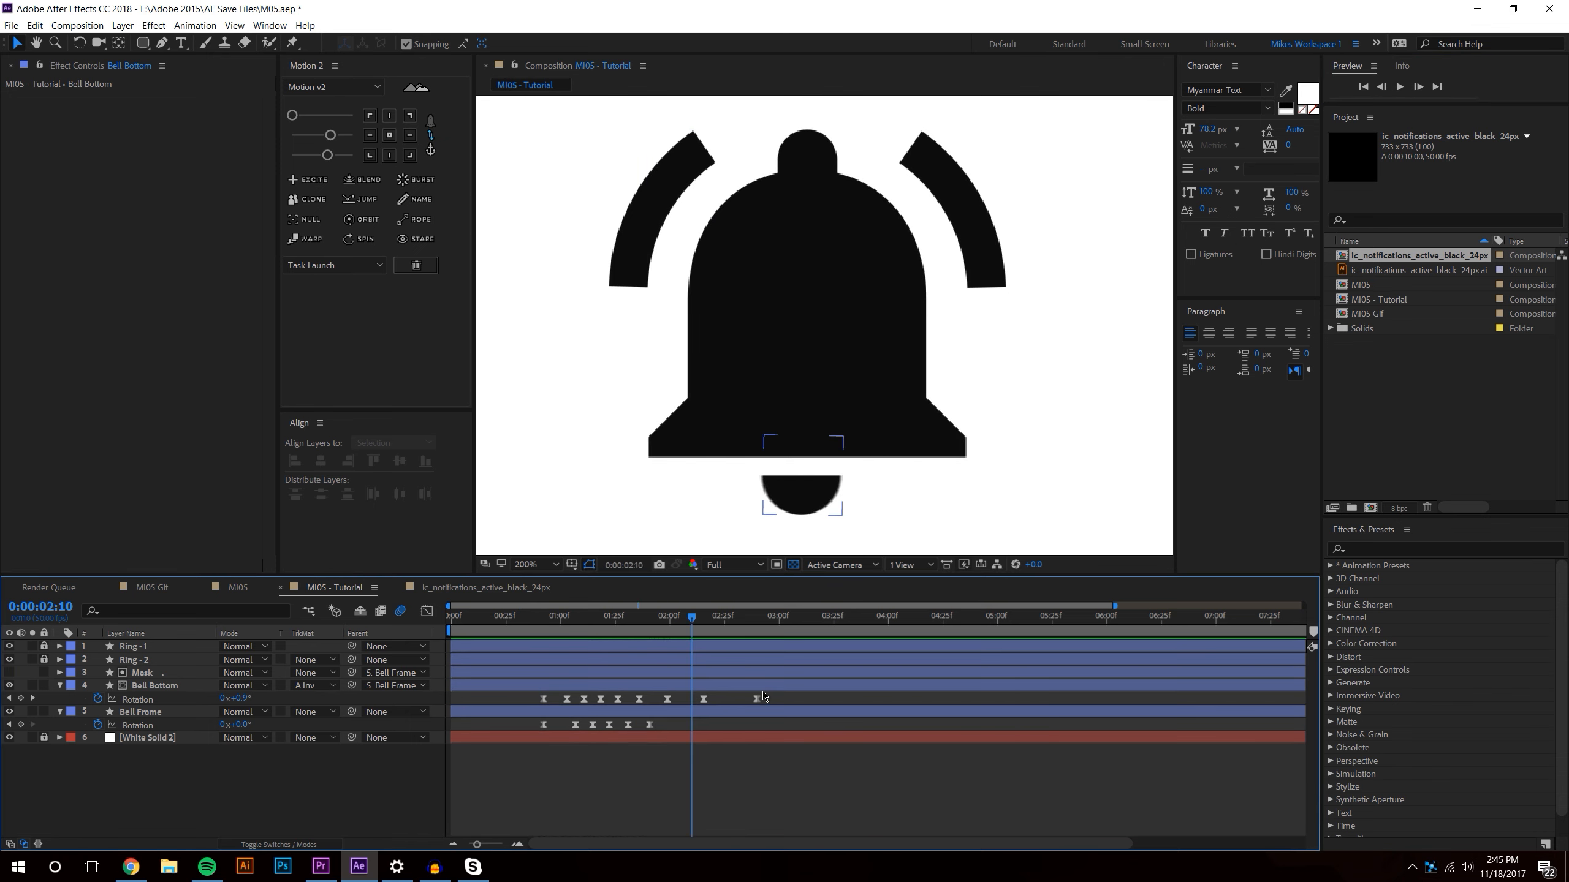
drag(757, 700, 696, 707)
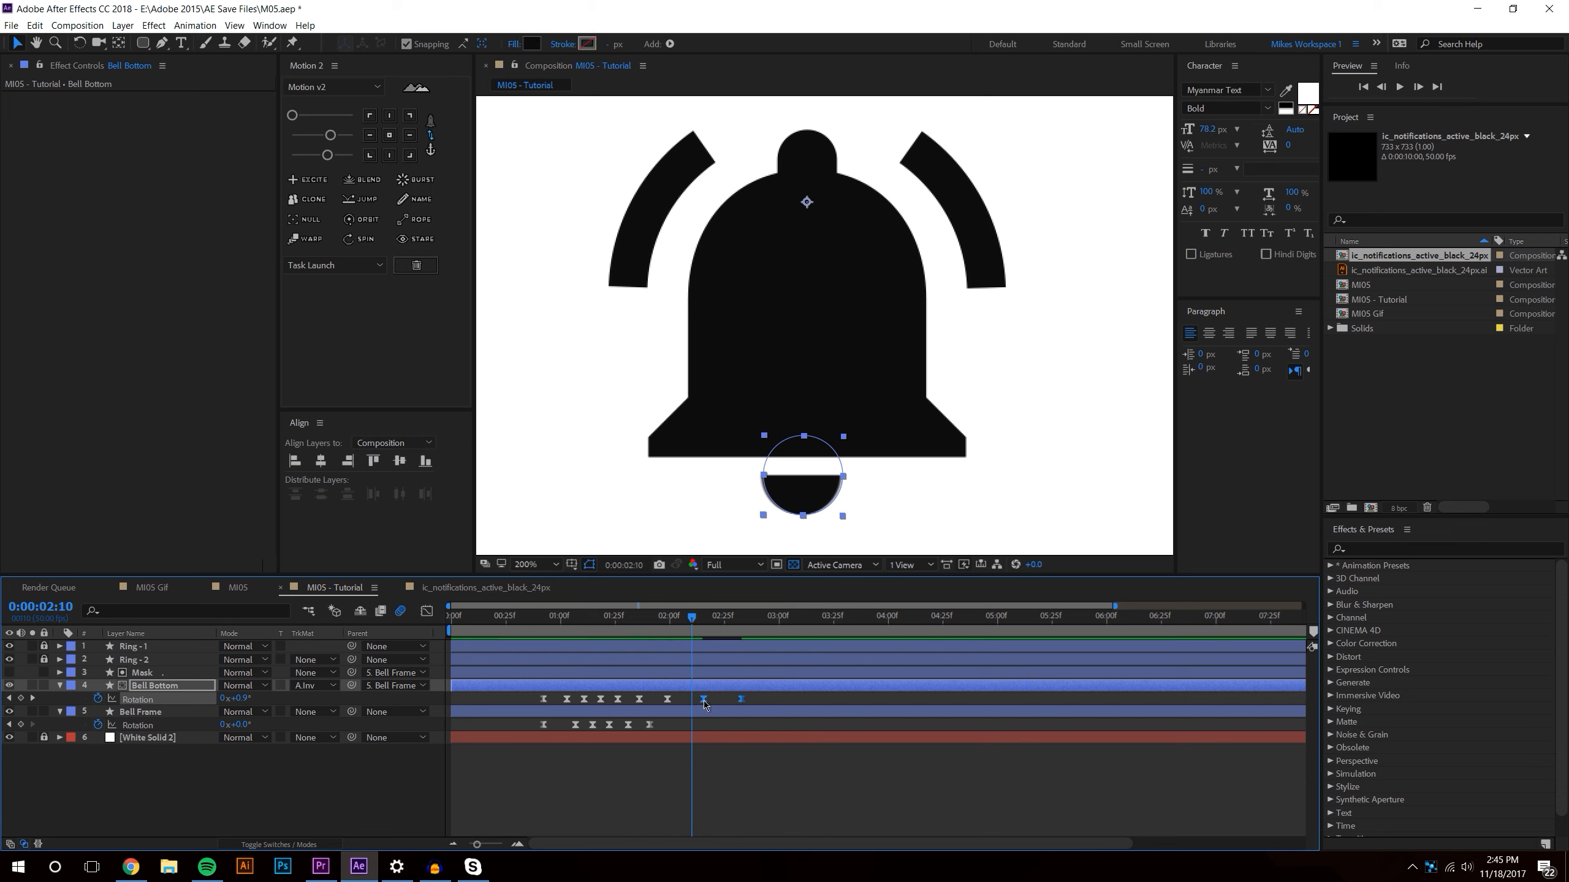
key(alt+Left)
key(alt+Left)
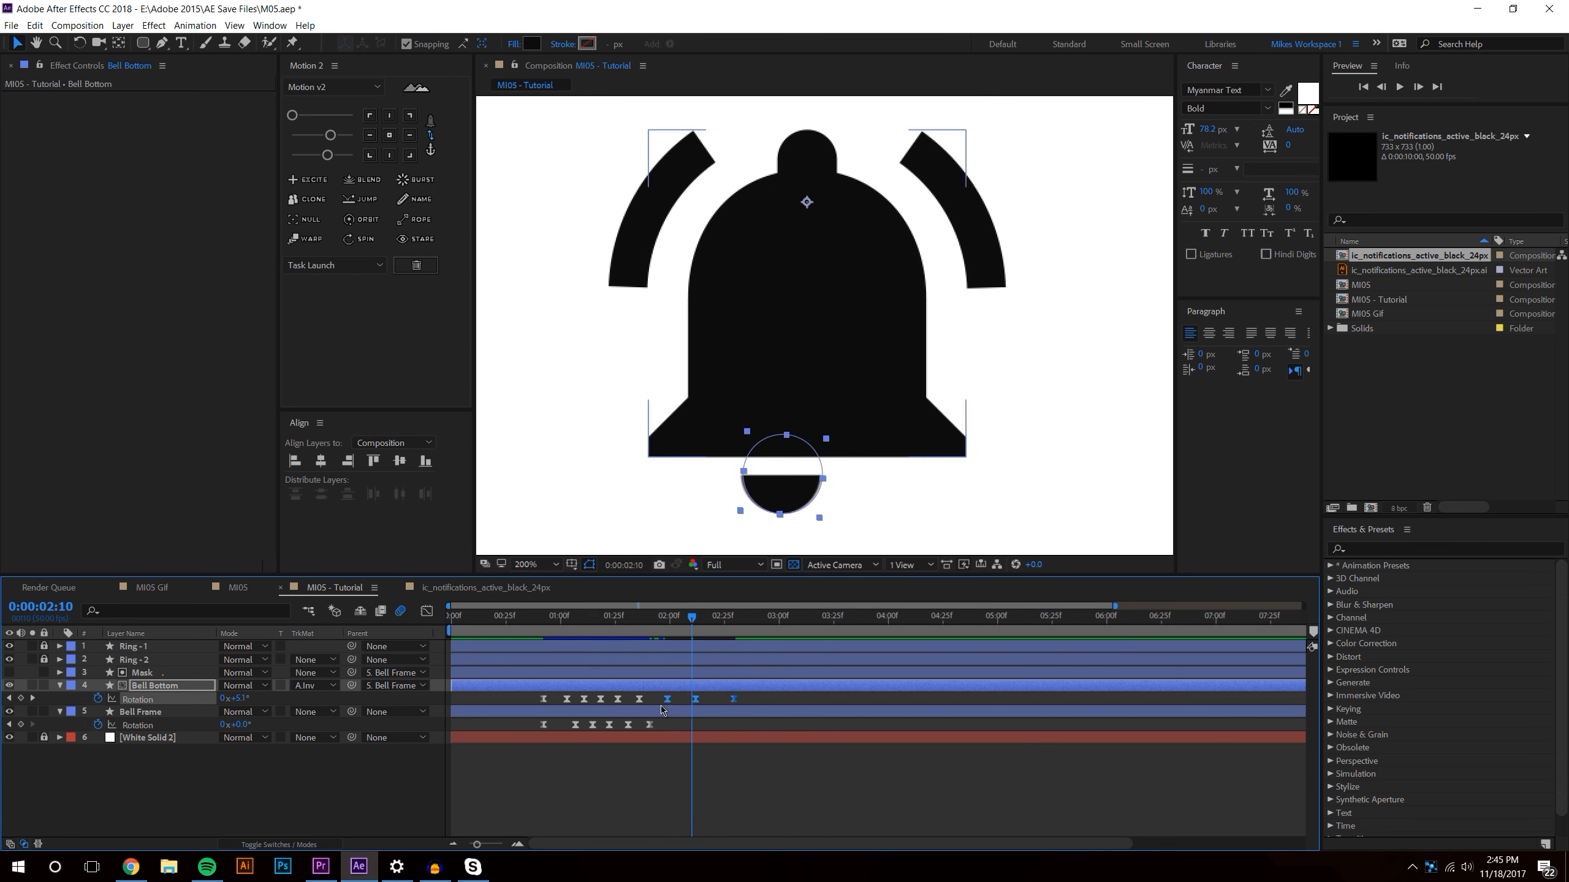
click(752, 703)
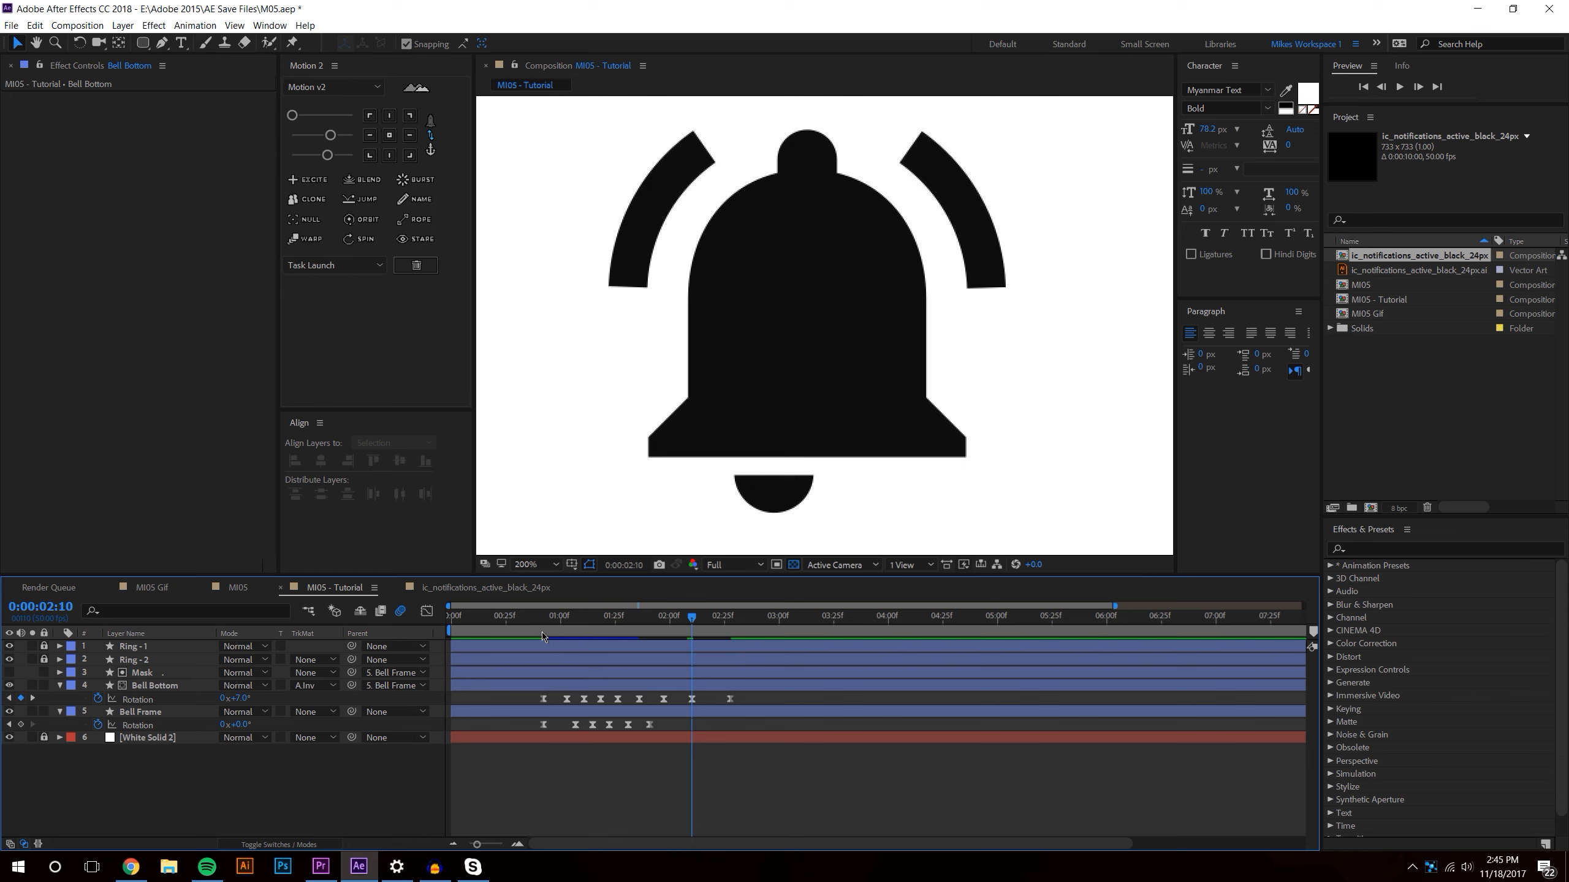
key(space)
click(1400, 90)
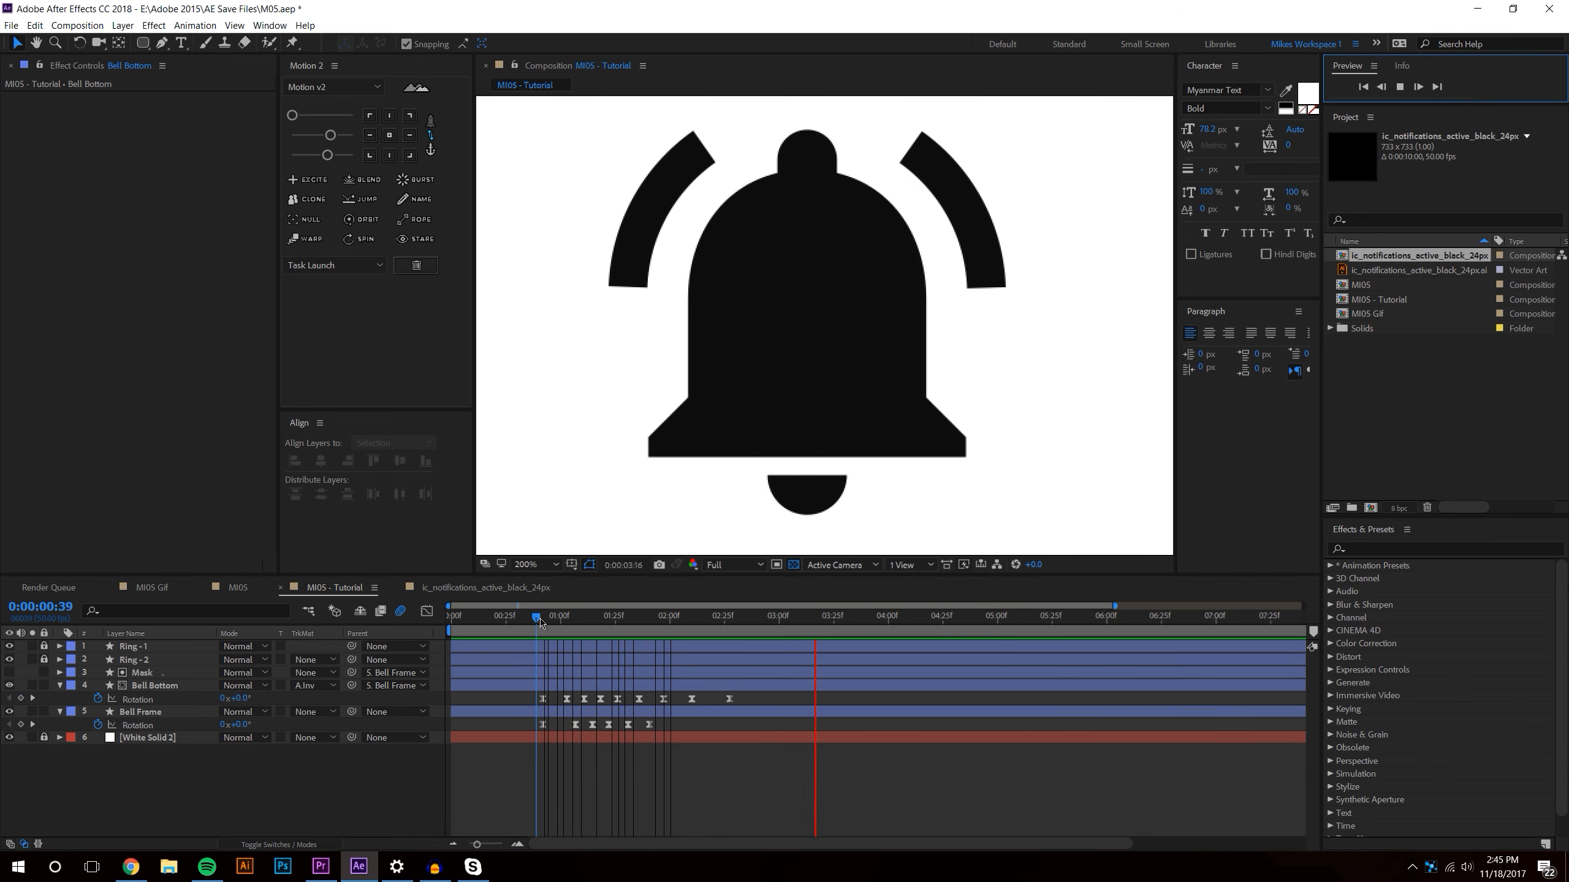
- Compress the rotation keyframes of both bell layers so the last falls at about 0:00:01:48, and preview from 0:00:00:39
key(space)
key(comma)
drag(526, 699, 736, 733)
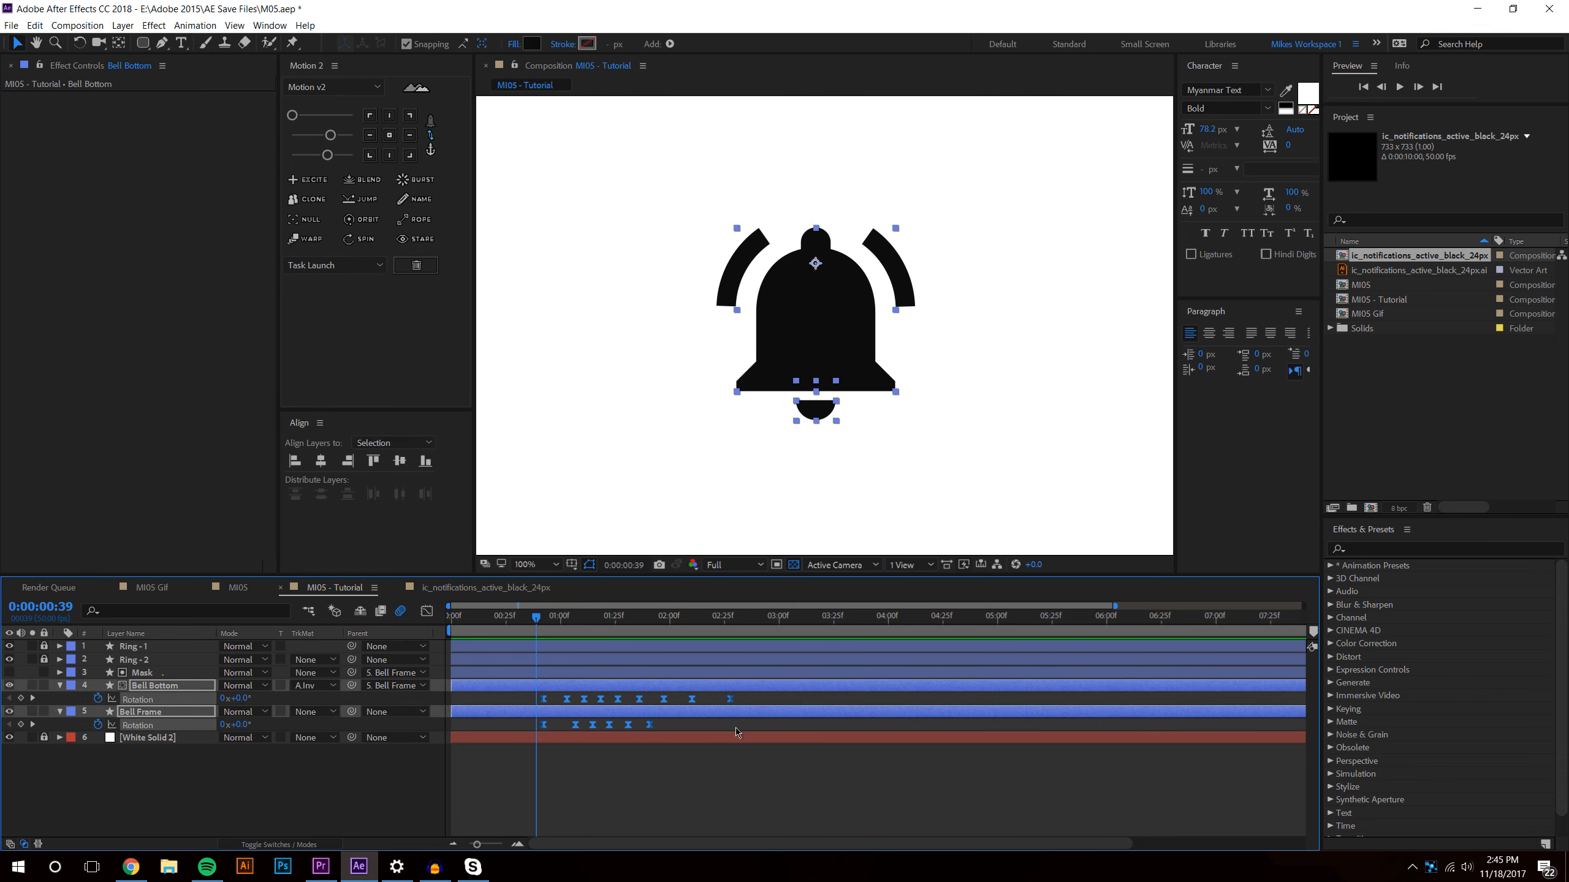
click(675, 756)
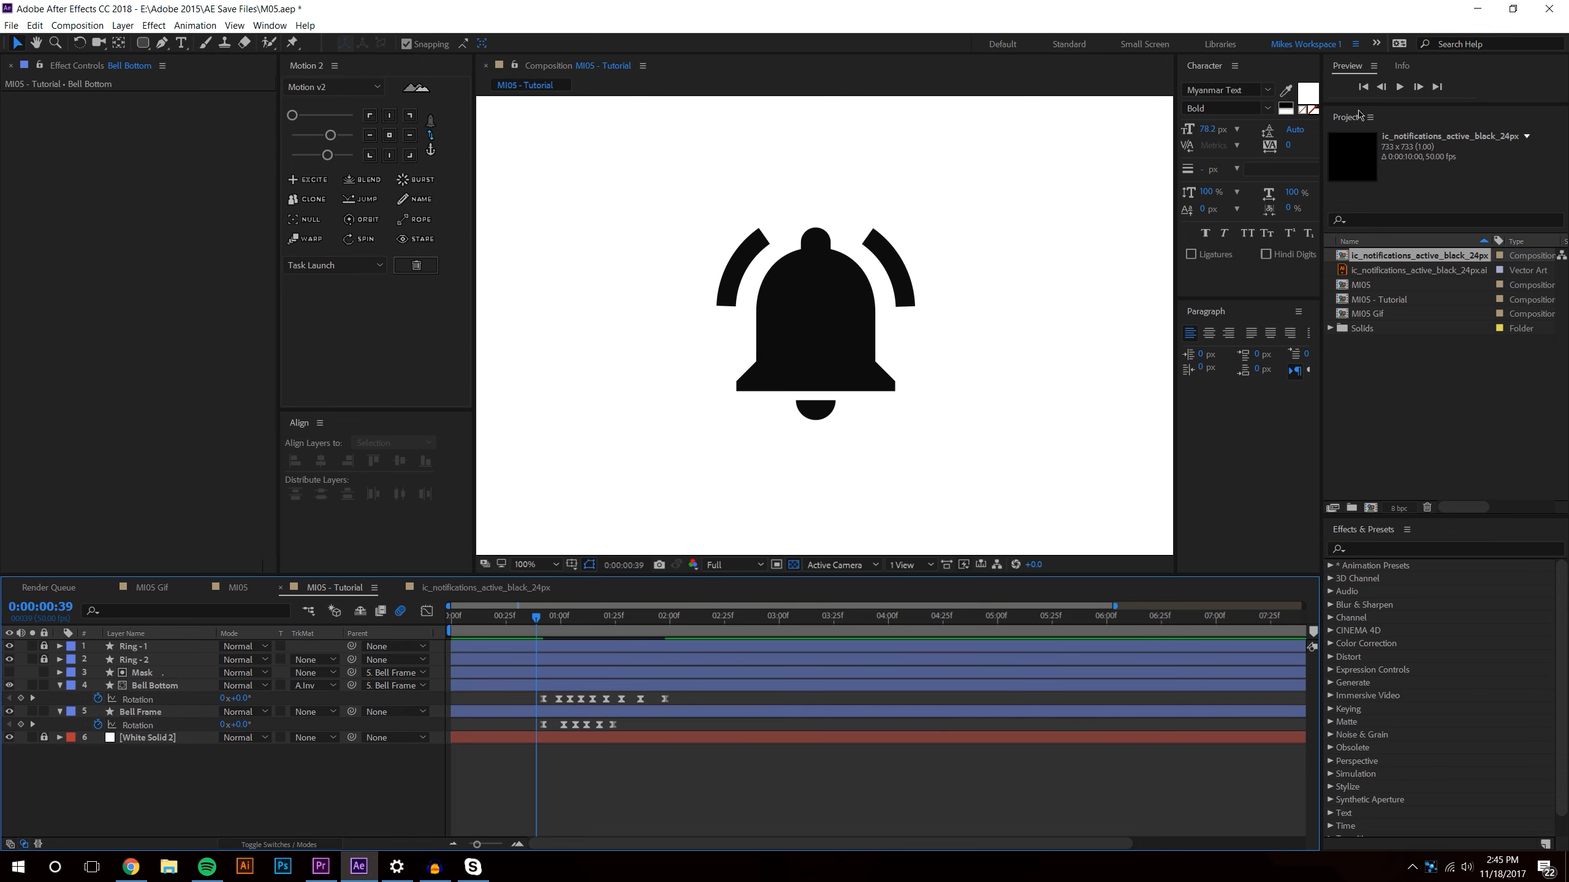
click(1402, 88)
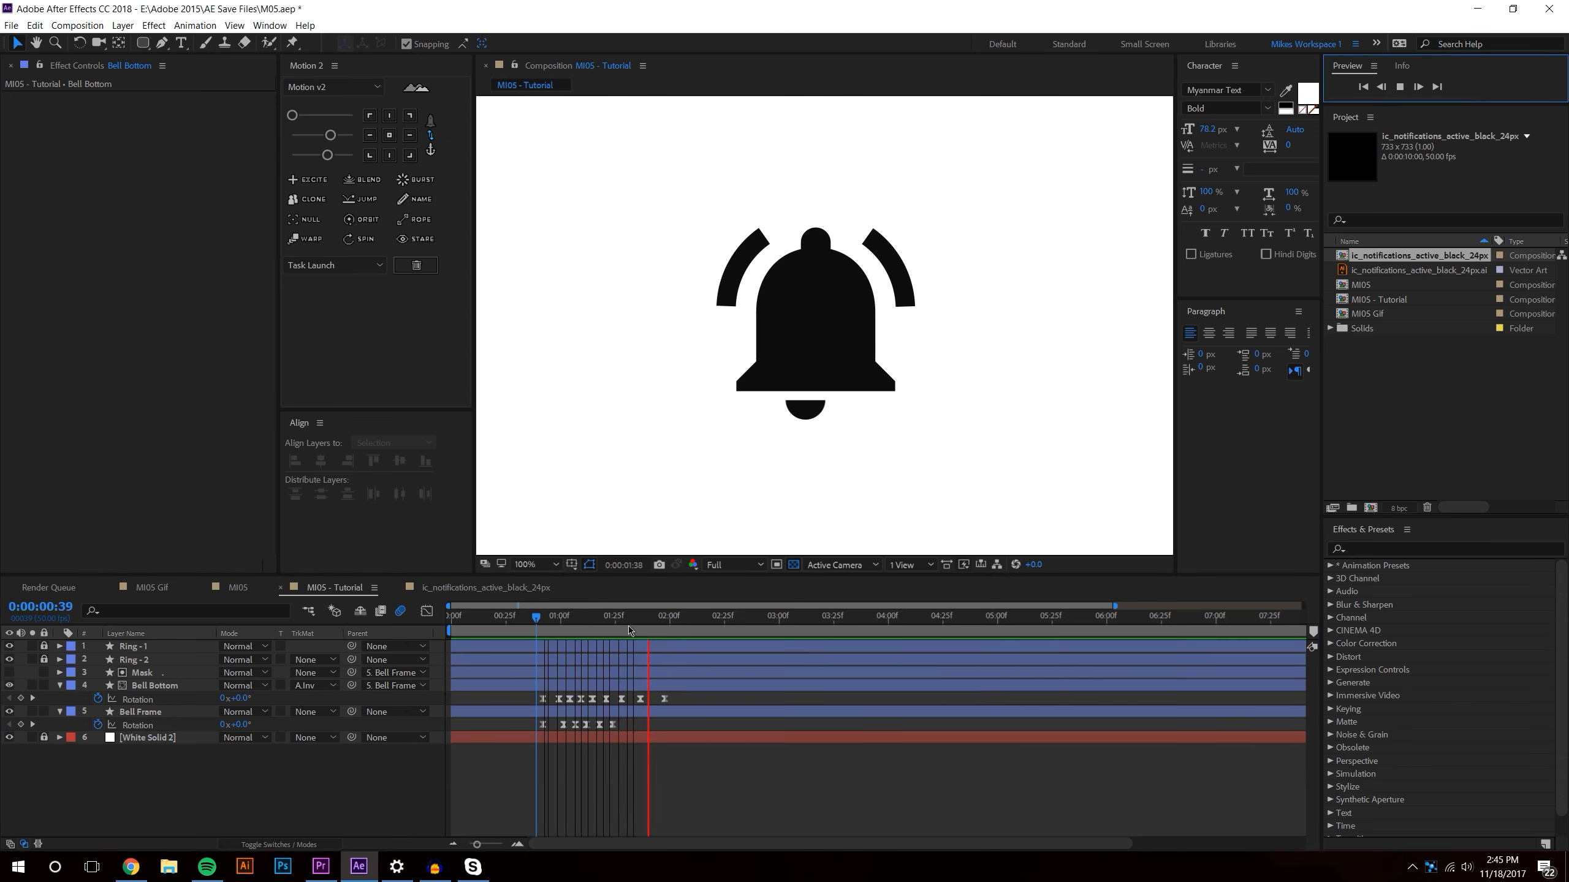
click(533, 616)
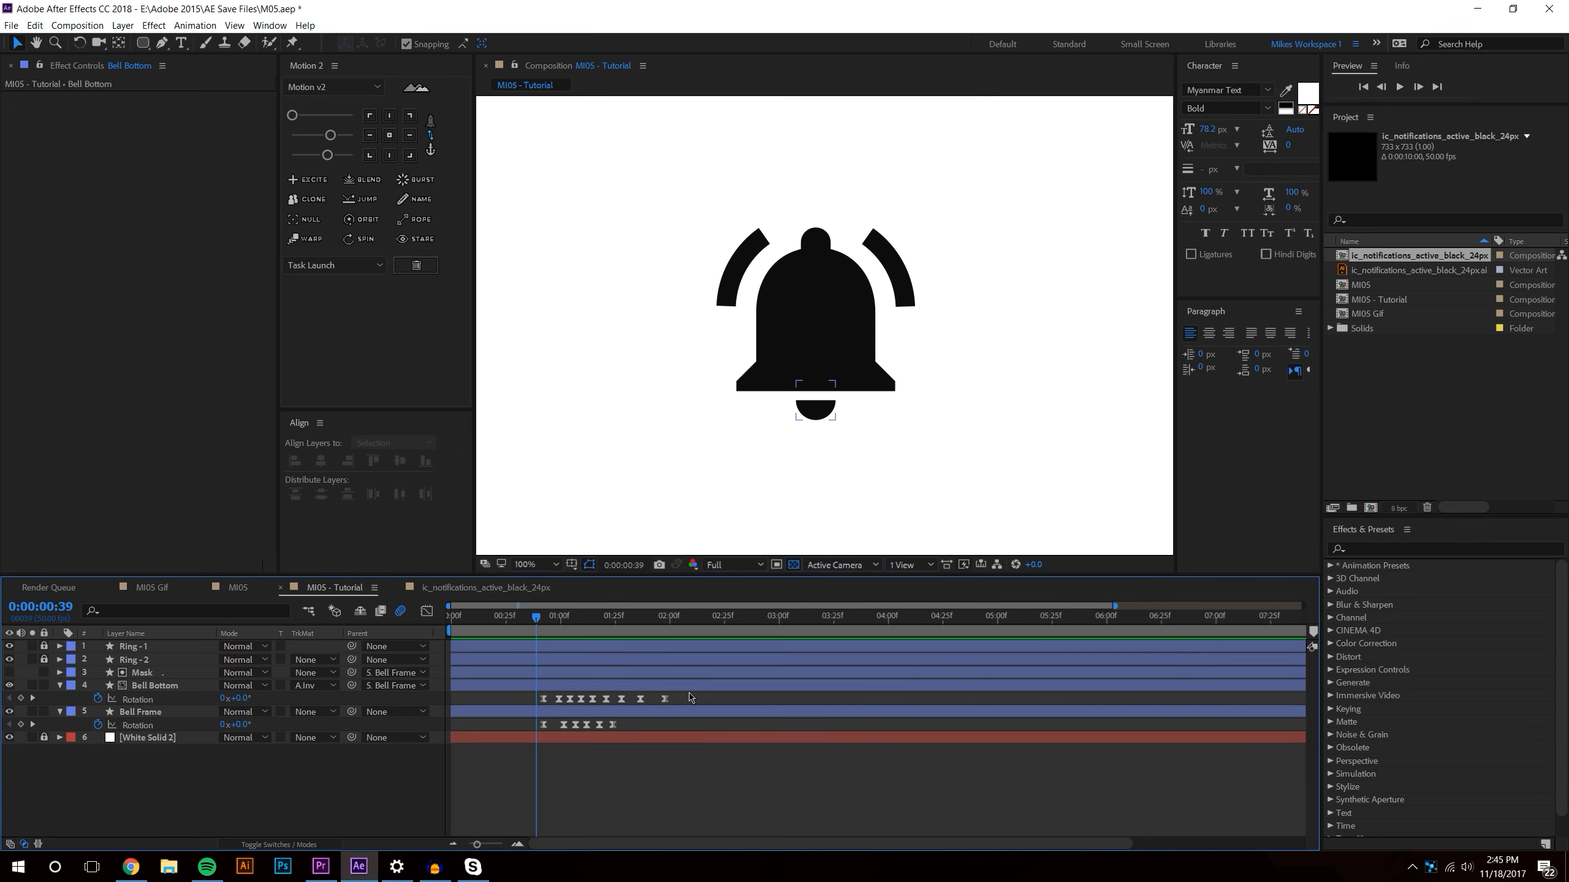
click(1395, 96)
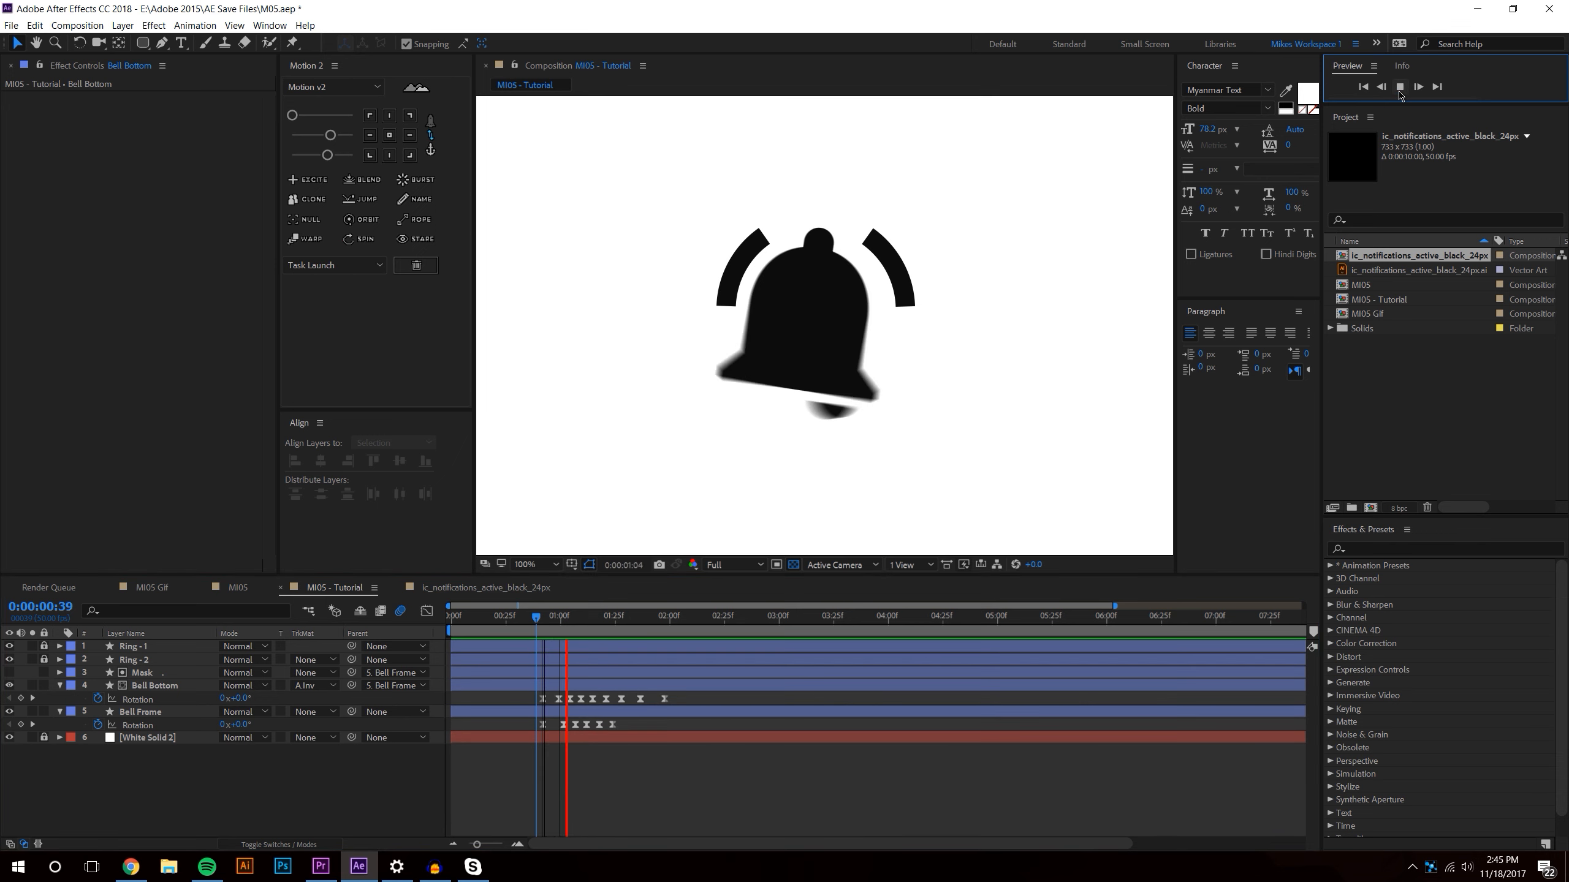
- Undo the recent keyframe compressions, shifts and deletion, back to the wide Bell Bottom spacing that ends at about 0:00:05:00
click(660, 617)
key(ctrl+z)
key(ctrl+z)
key(ctrl+z)
key(ctrl+z)
key(ctrl+z)
key(ctrl+z)
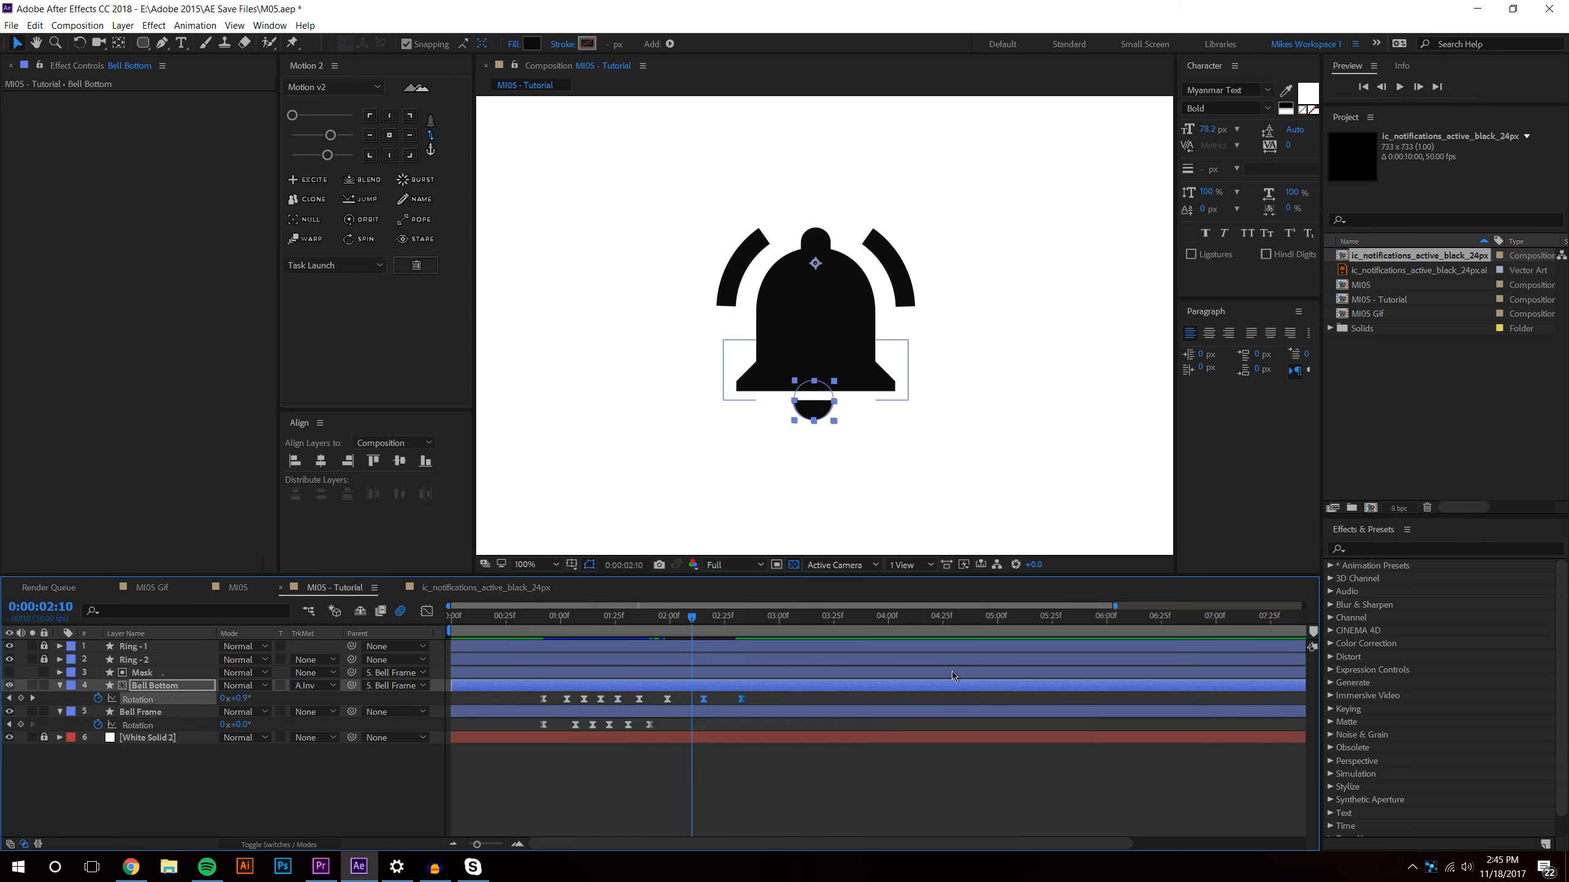
key(ctrl+z)
key(ctrl+z)
key(ctrl+z)
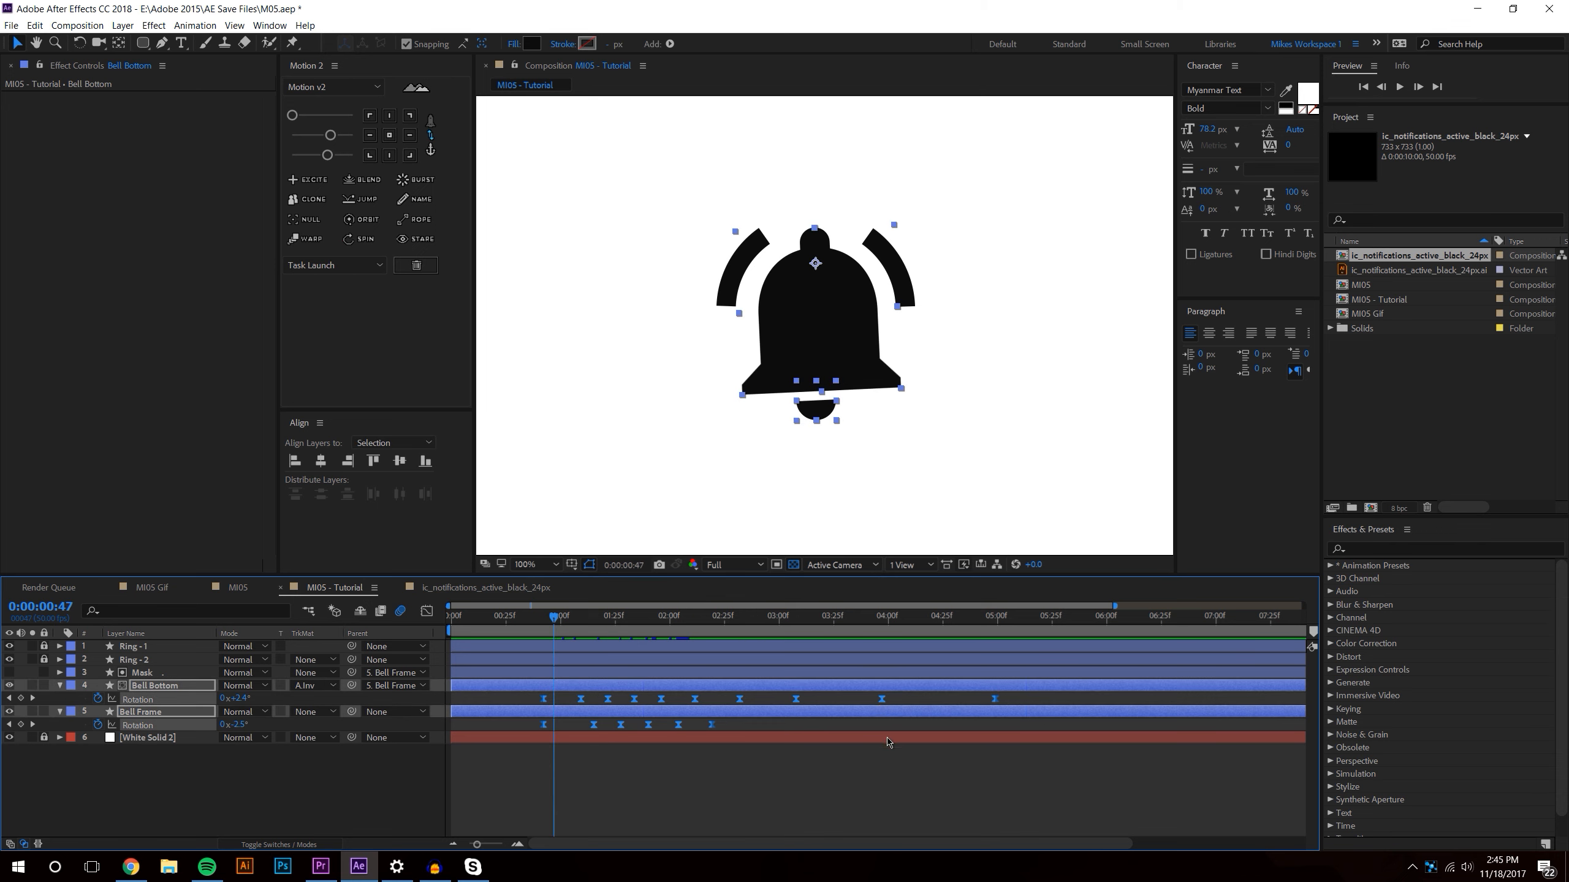
- Compress all Bell Bottom and Bell Frame rotation keyframes so the last falls at about 0:00:02:05, and preview from 0:00:00:42
click(915, 787)
drag(1034, 697, 546, 770)
drag(740, 698, 680, 698)
key(F2)
drag(547, 621, 544, 618)
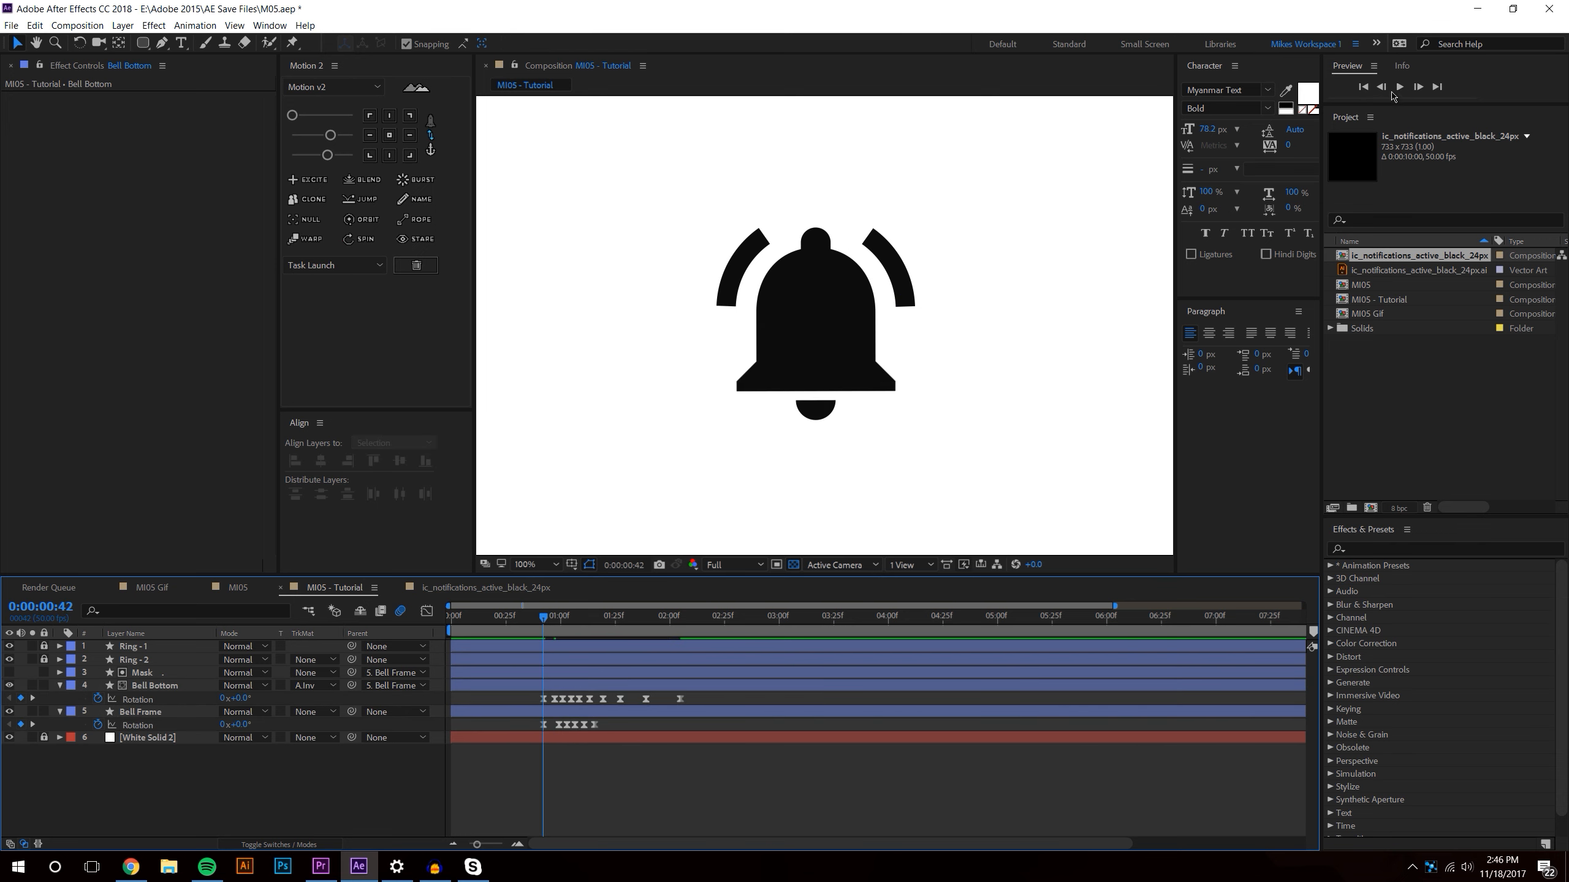
click(1396, 88)
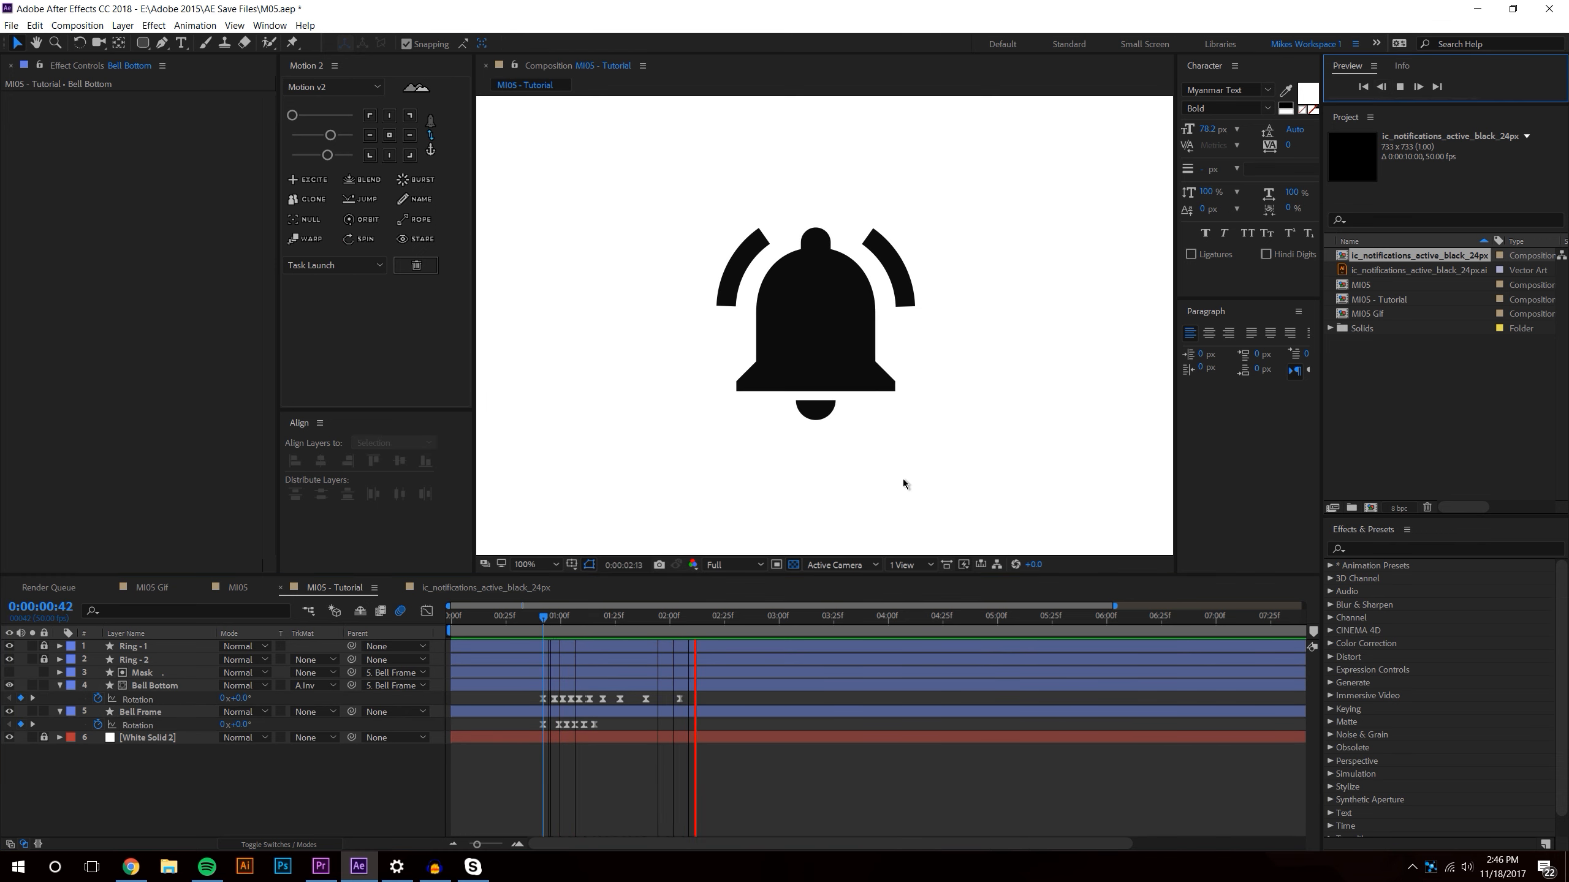
- Show Bell Bottom's rotation speed graph and lengthen the easing handles of its trailing keyframes
click(524, 719)
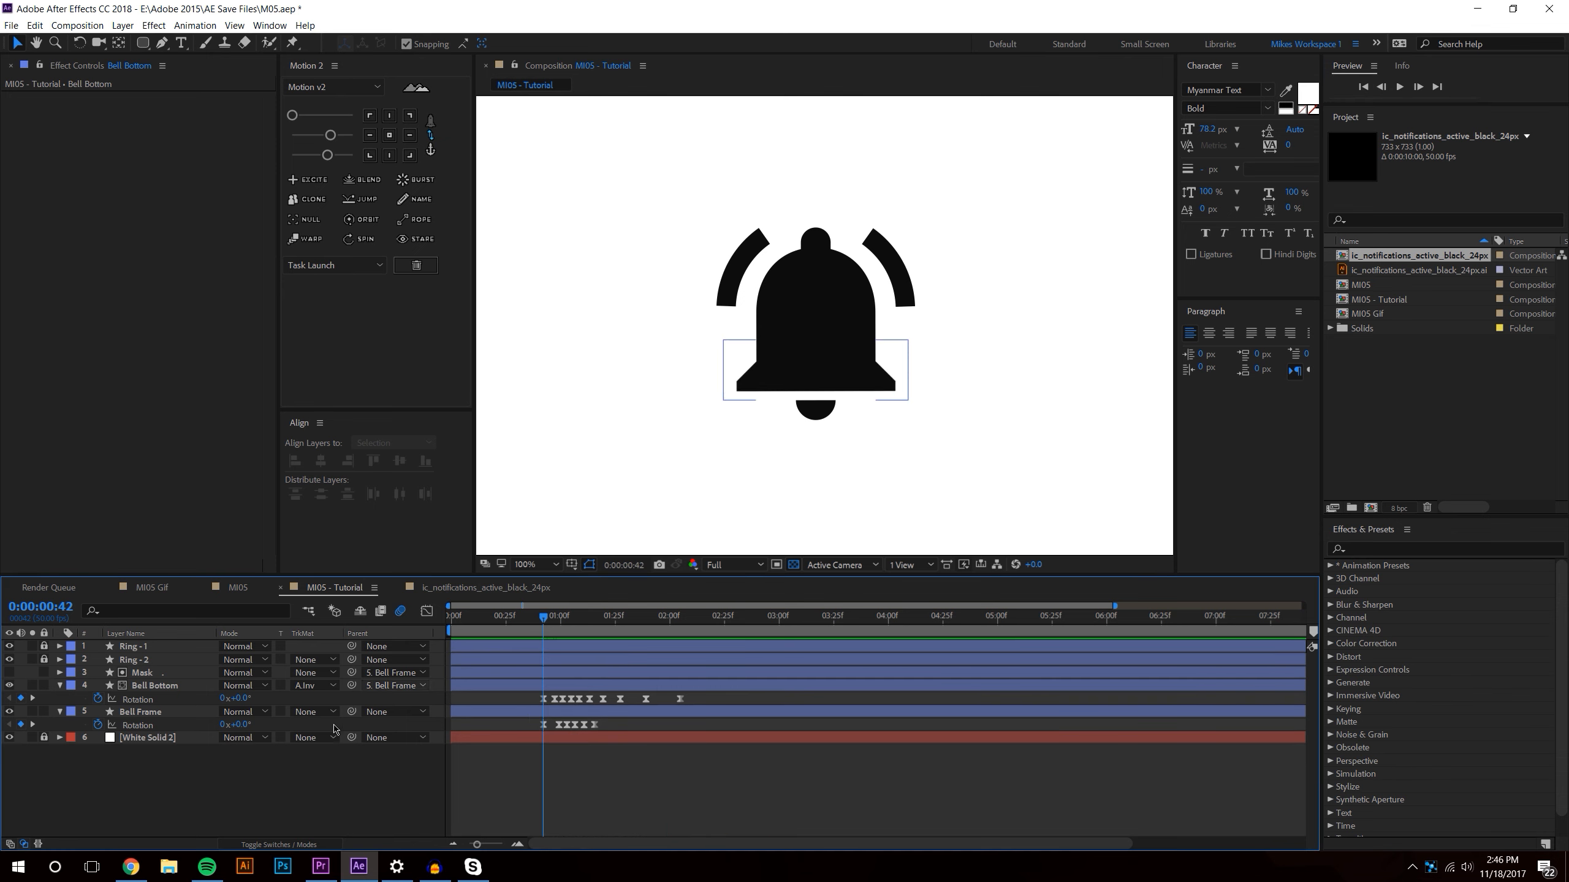
click(136, 700)
click(427, 611)
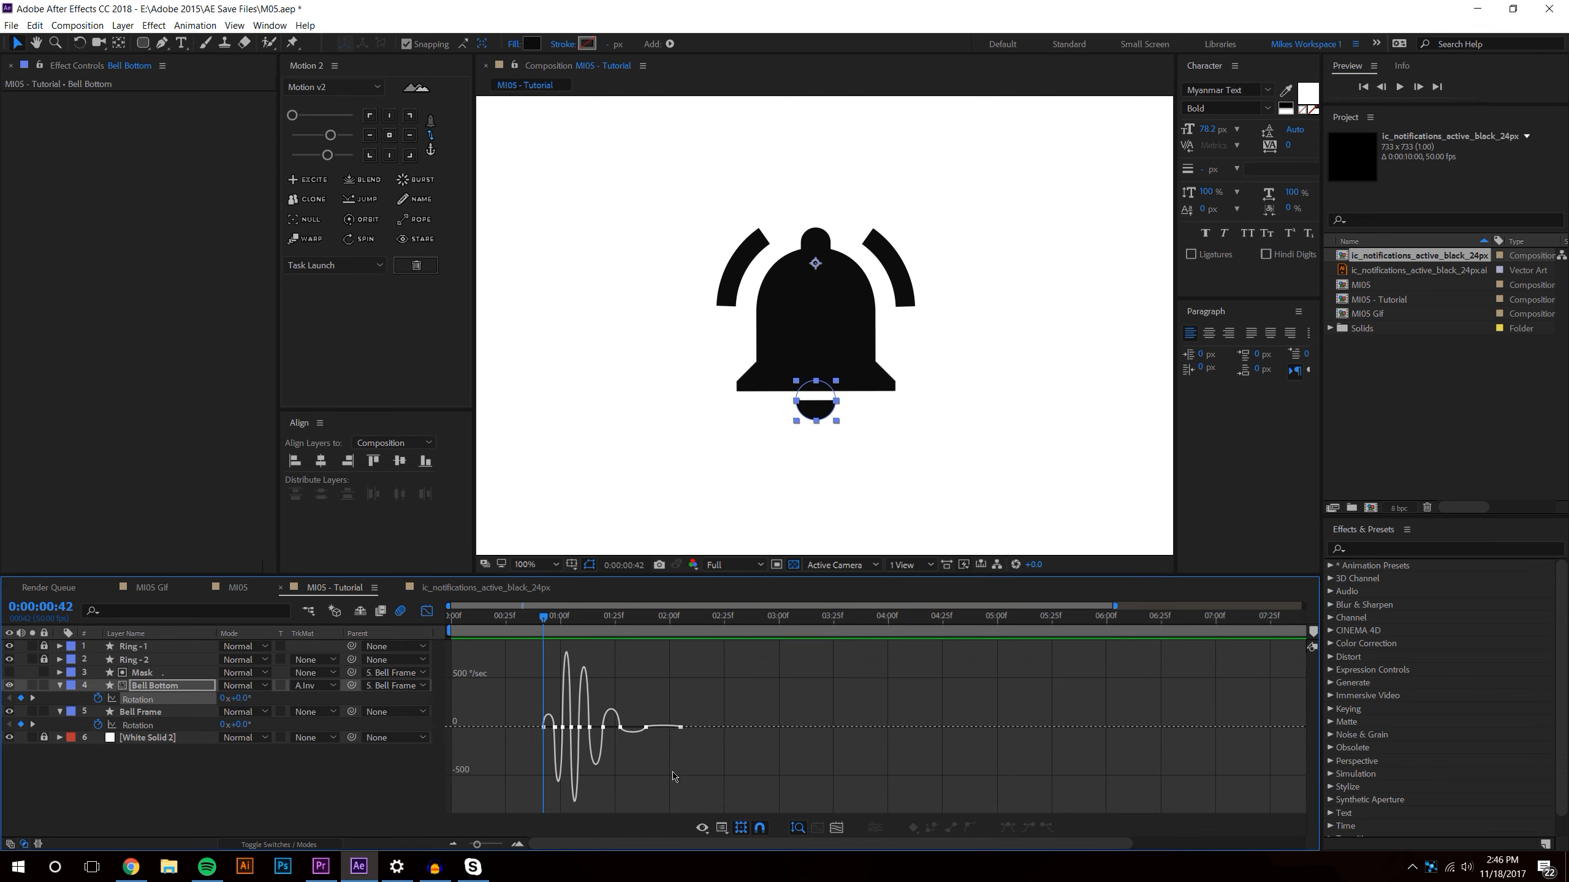
click(518, 843)
click(518, 844)
drag(783, 627, 781, 624)
drag(782, 728, 962, 726)
click(796, 727)
drag(813, 727, 868, 731)
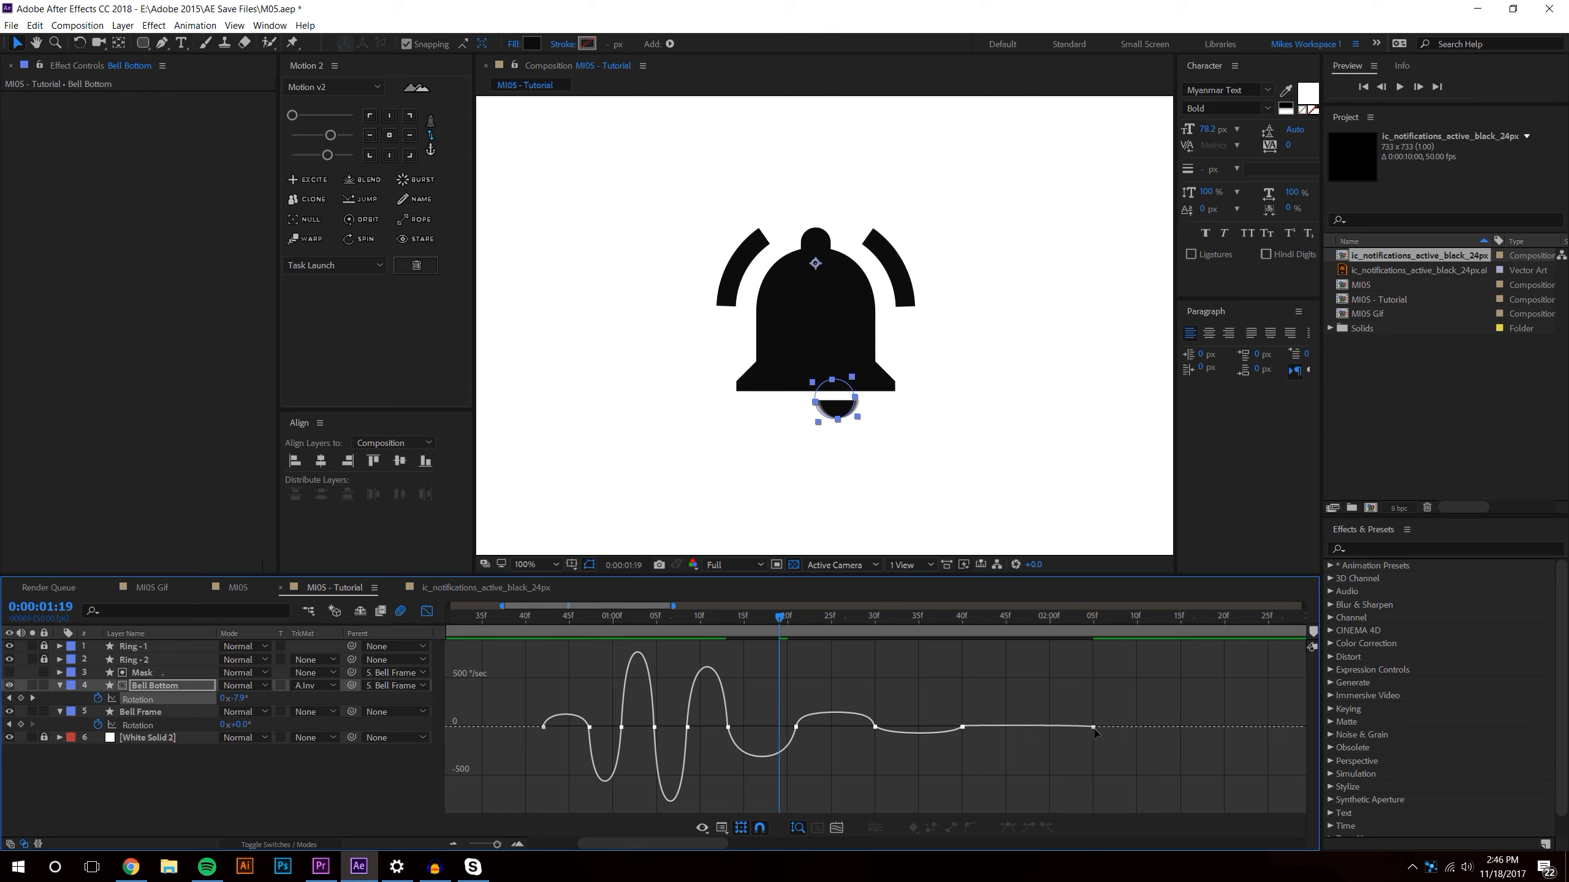
drag(978, 727, 1056, 728)
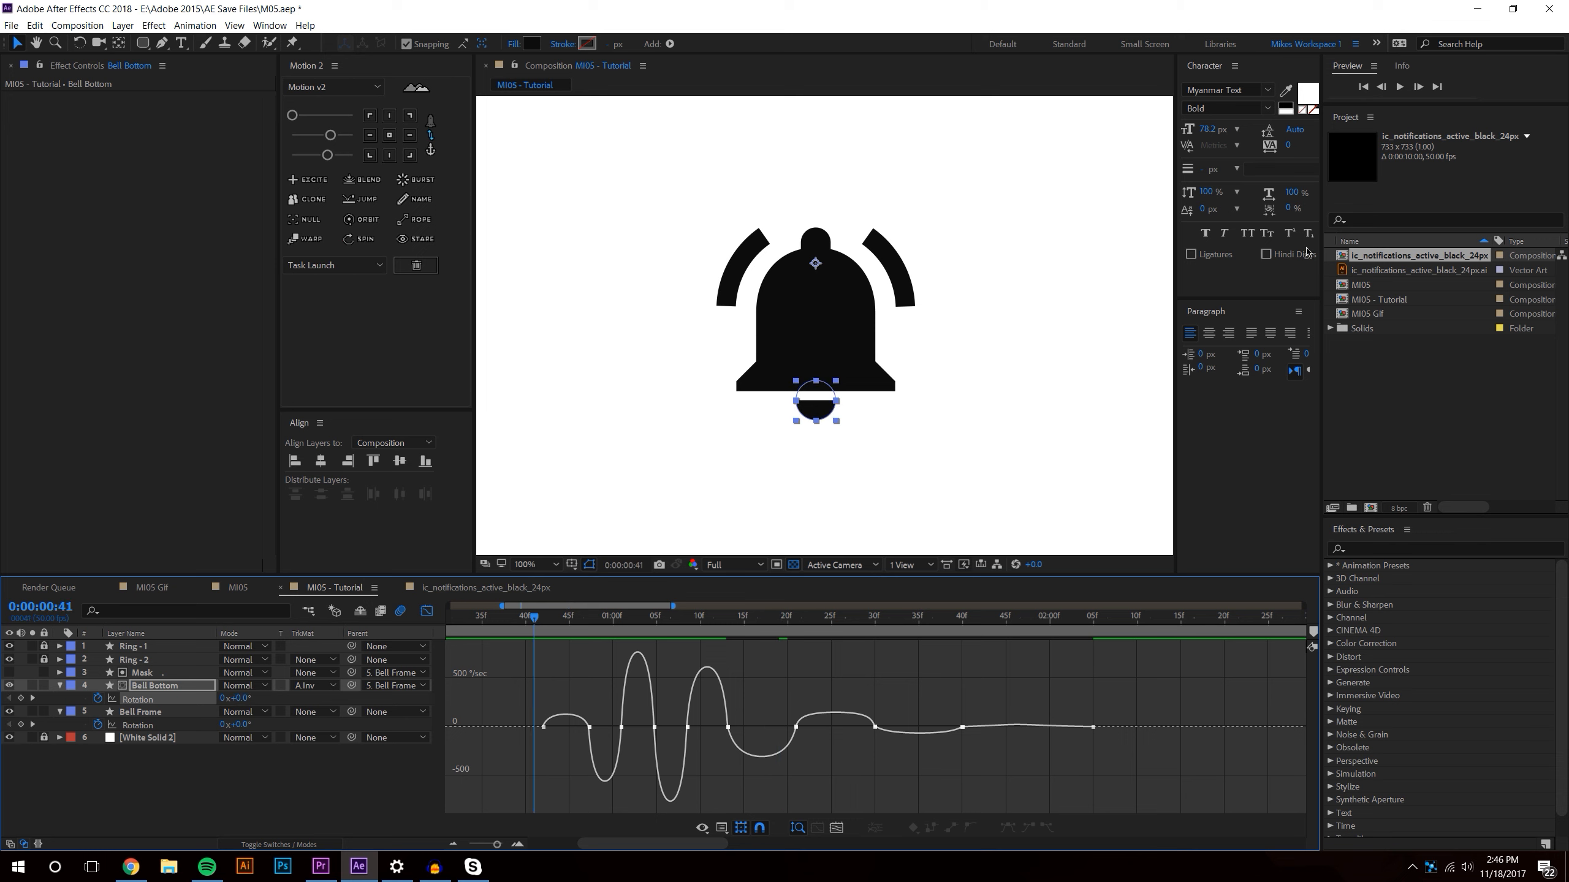
- Preview the bell animation with the adjusted easing from about 0:00:00:37
click(1398, 87)
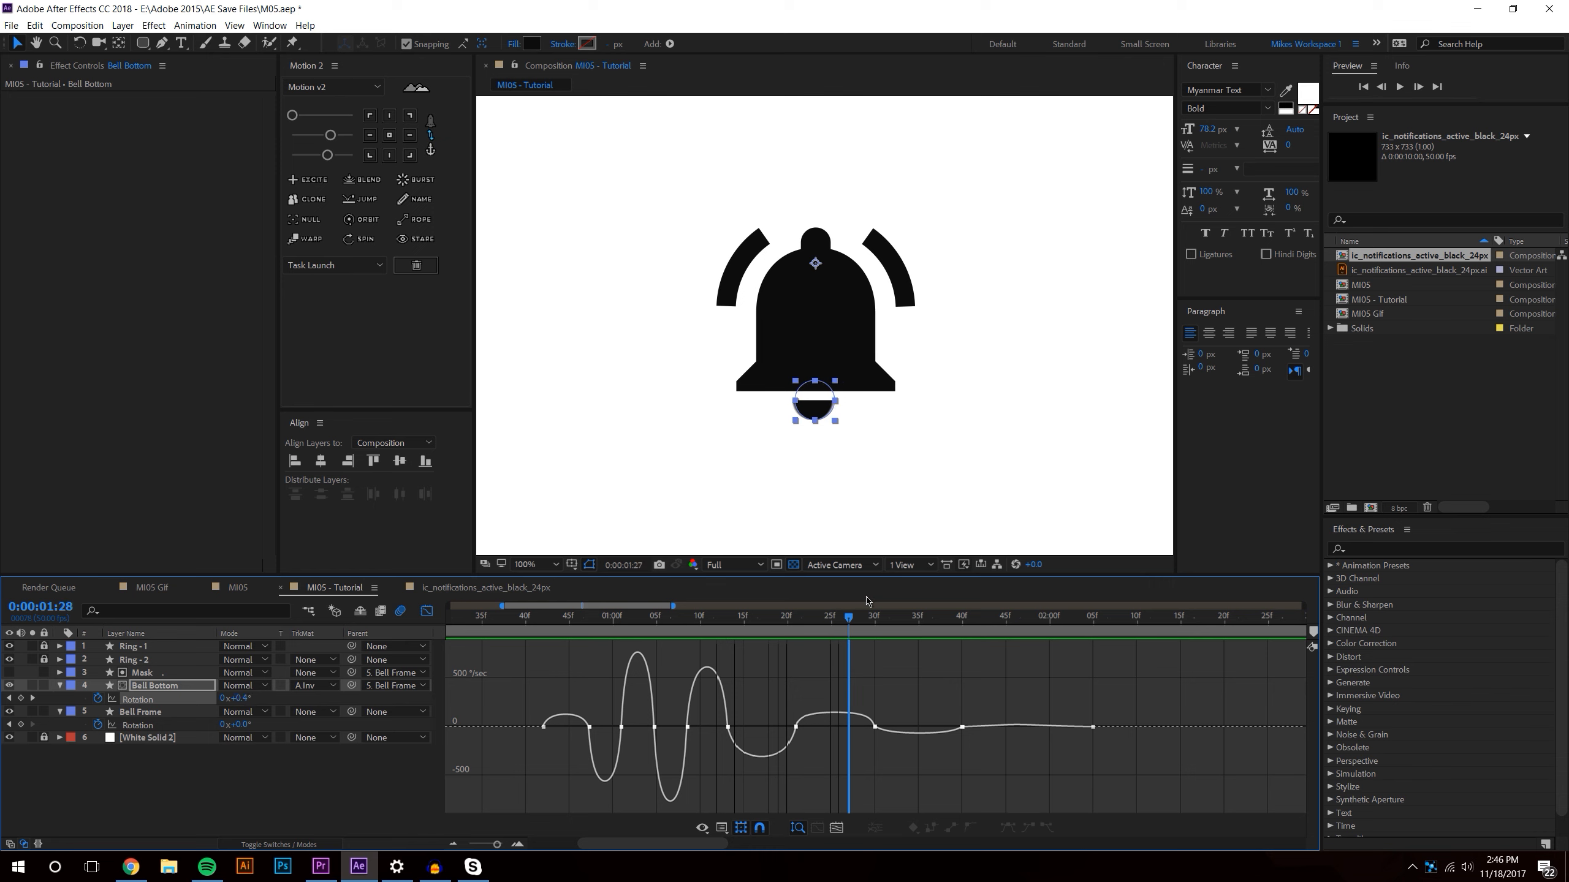
drag(929, 602, 505, 645)
click(1399, 87)
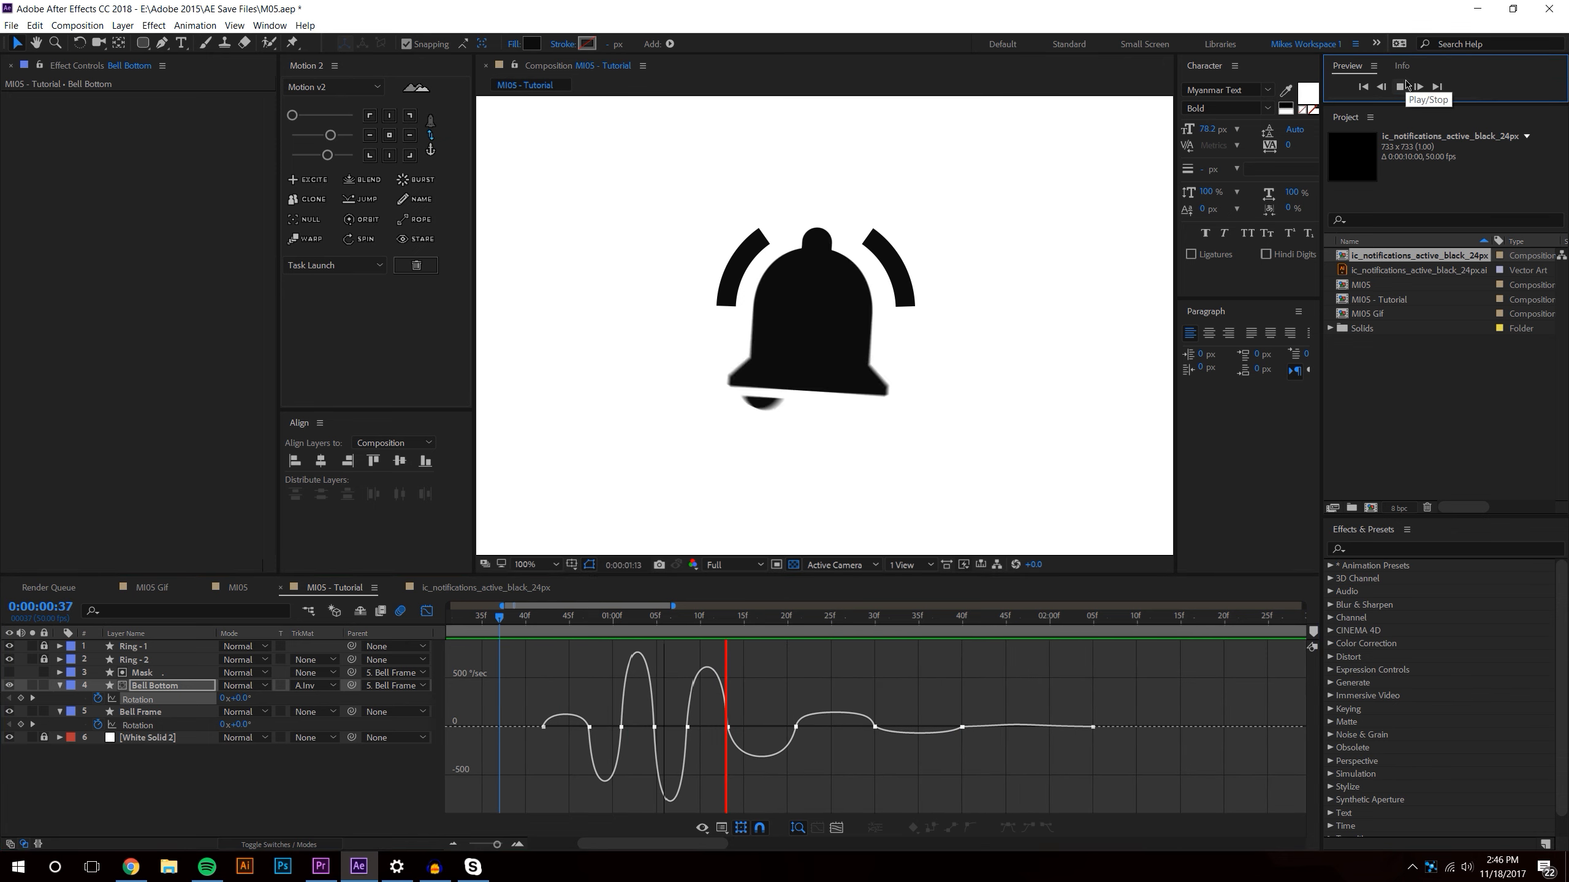
click(526, 616)
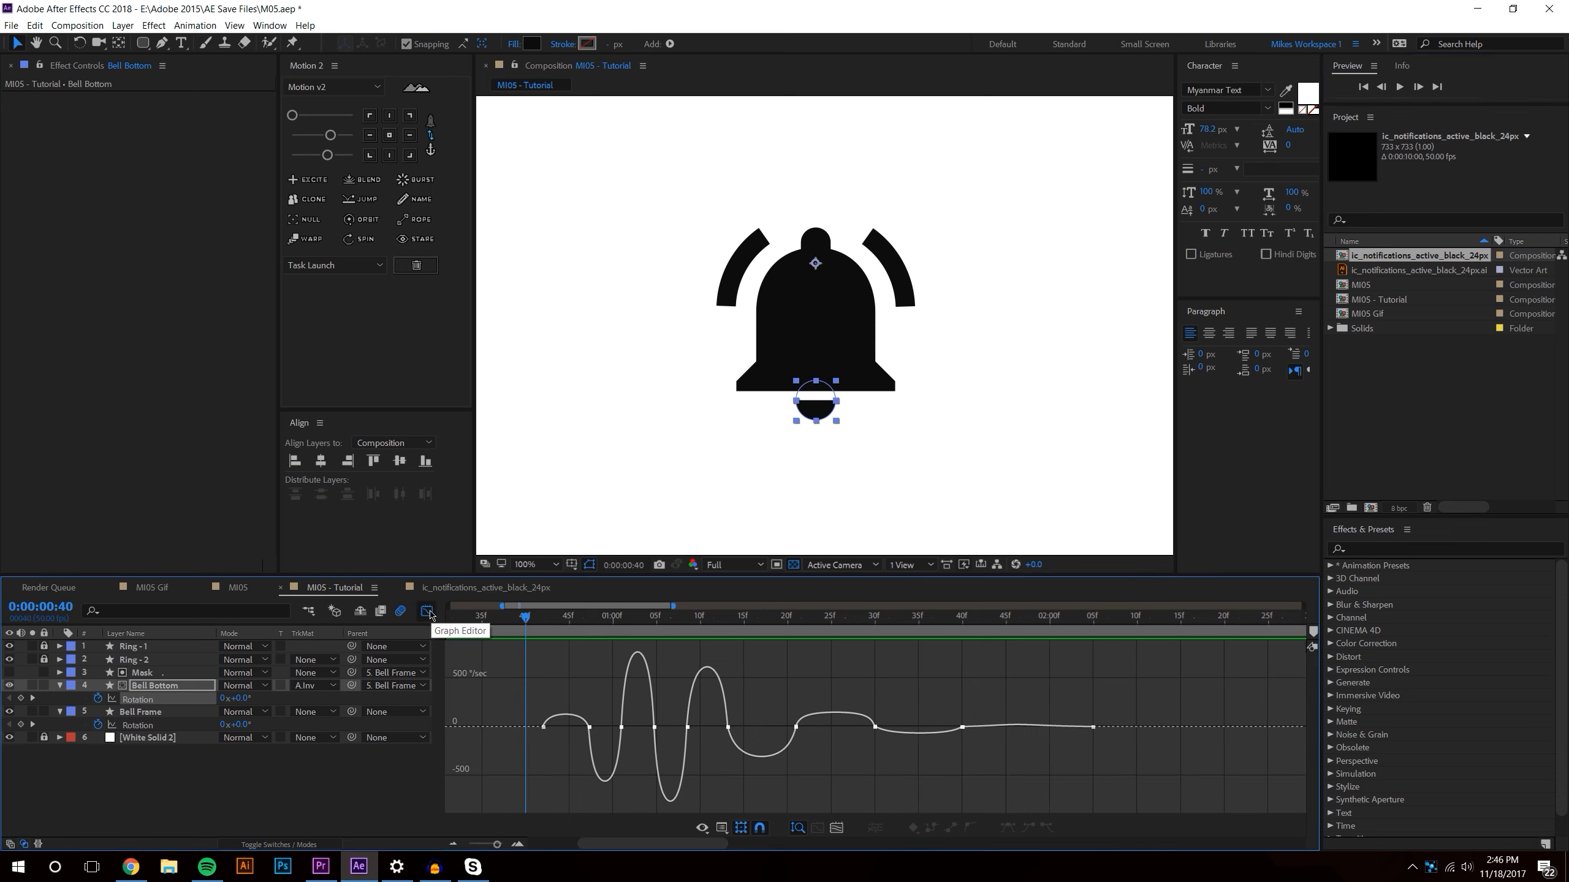
- Close the speed graph, stretch both bell layers' rotation keyframes so the last falls at about 0:00:02:24, and preview the result
key(shift+F3)
drag(497, 844, 477, 845)
click(497, 724)
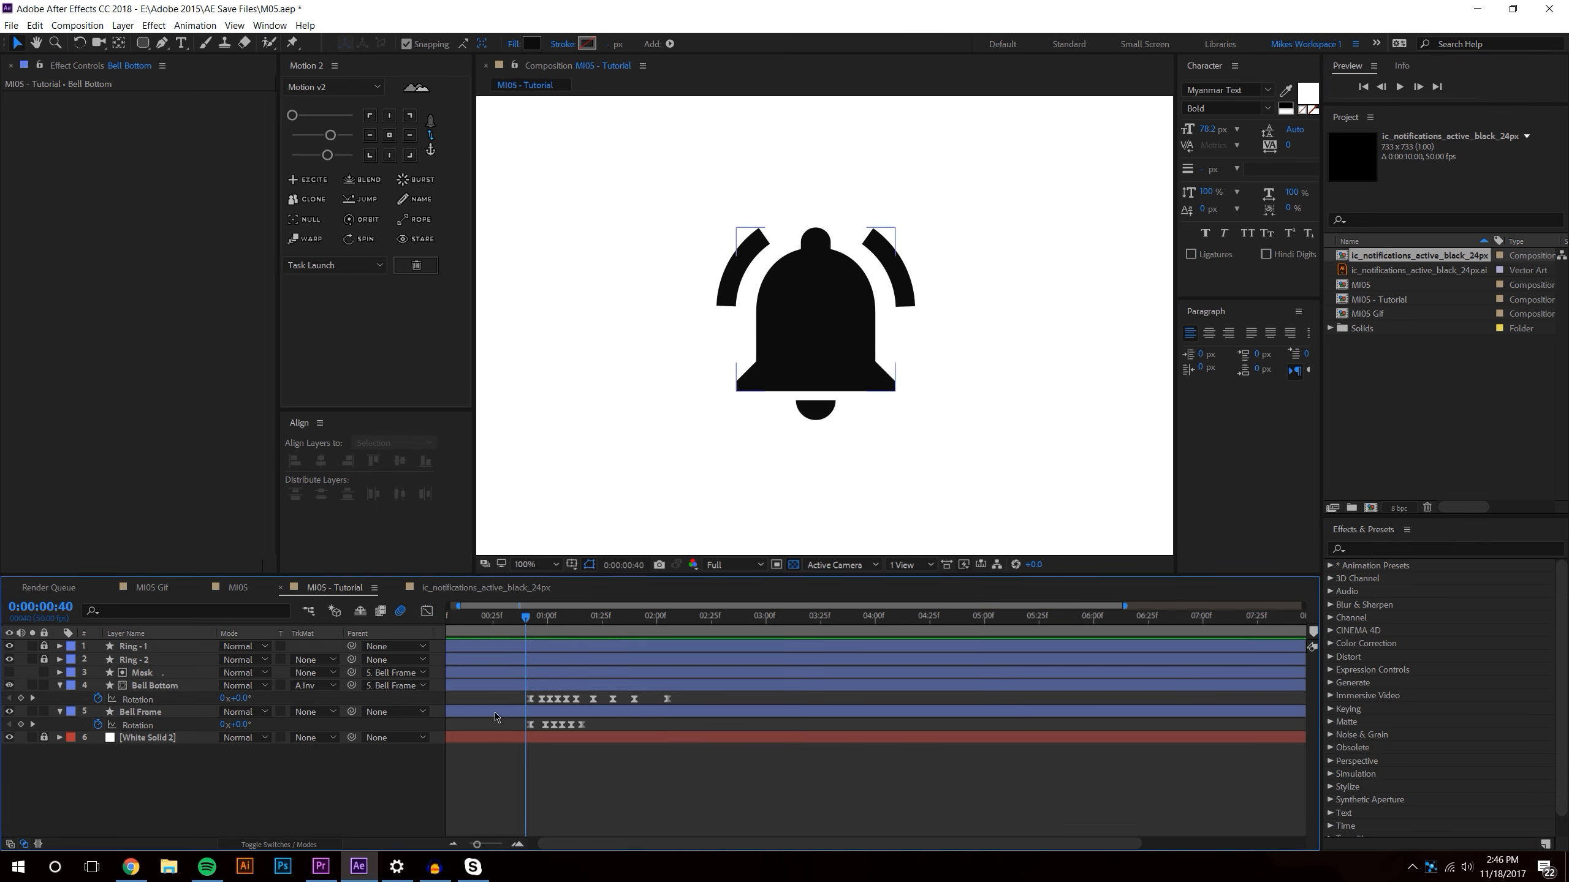
drag(523, 698, 715, 773)
drag(668, 700, 711, 703)
click(727, 794)
click(1411, 90)
click(1399, 87)
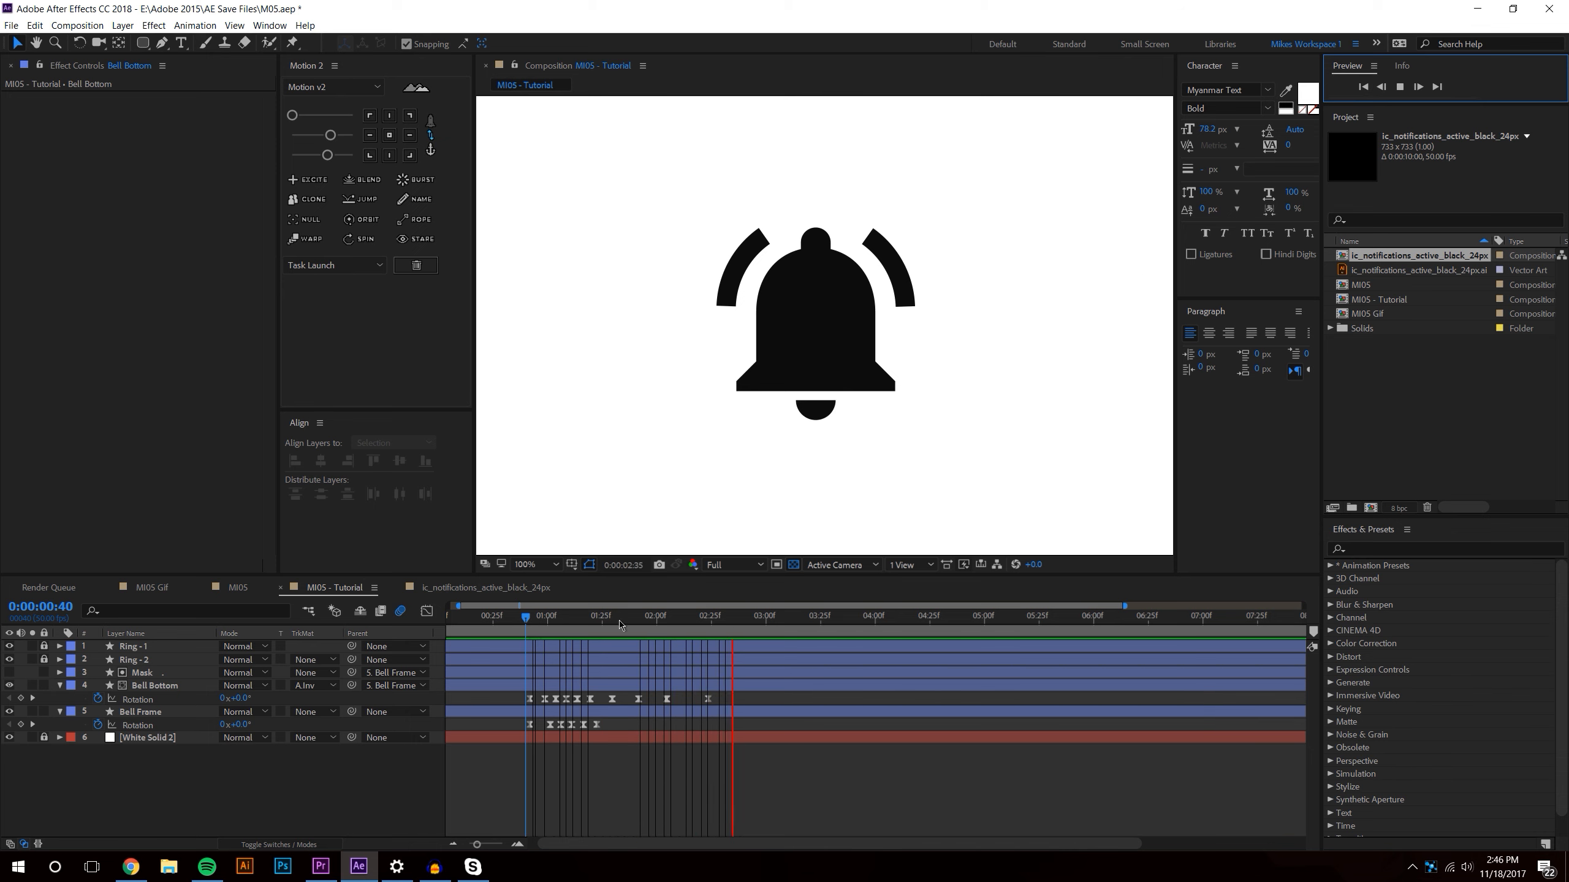
- Delete the last Bell Bottom rotation keyframe and set the remaining final one at 0:00:02:04 to 0°
drag(591, 616, 676, 615)
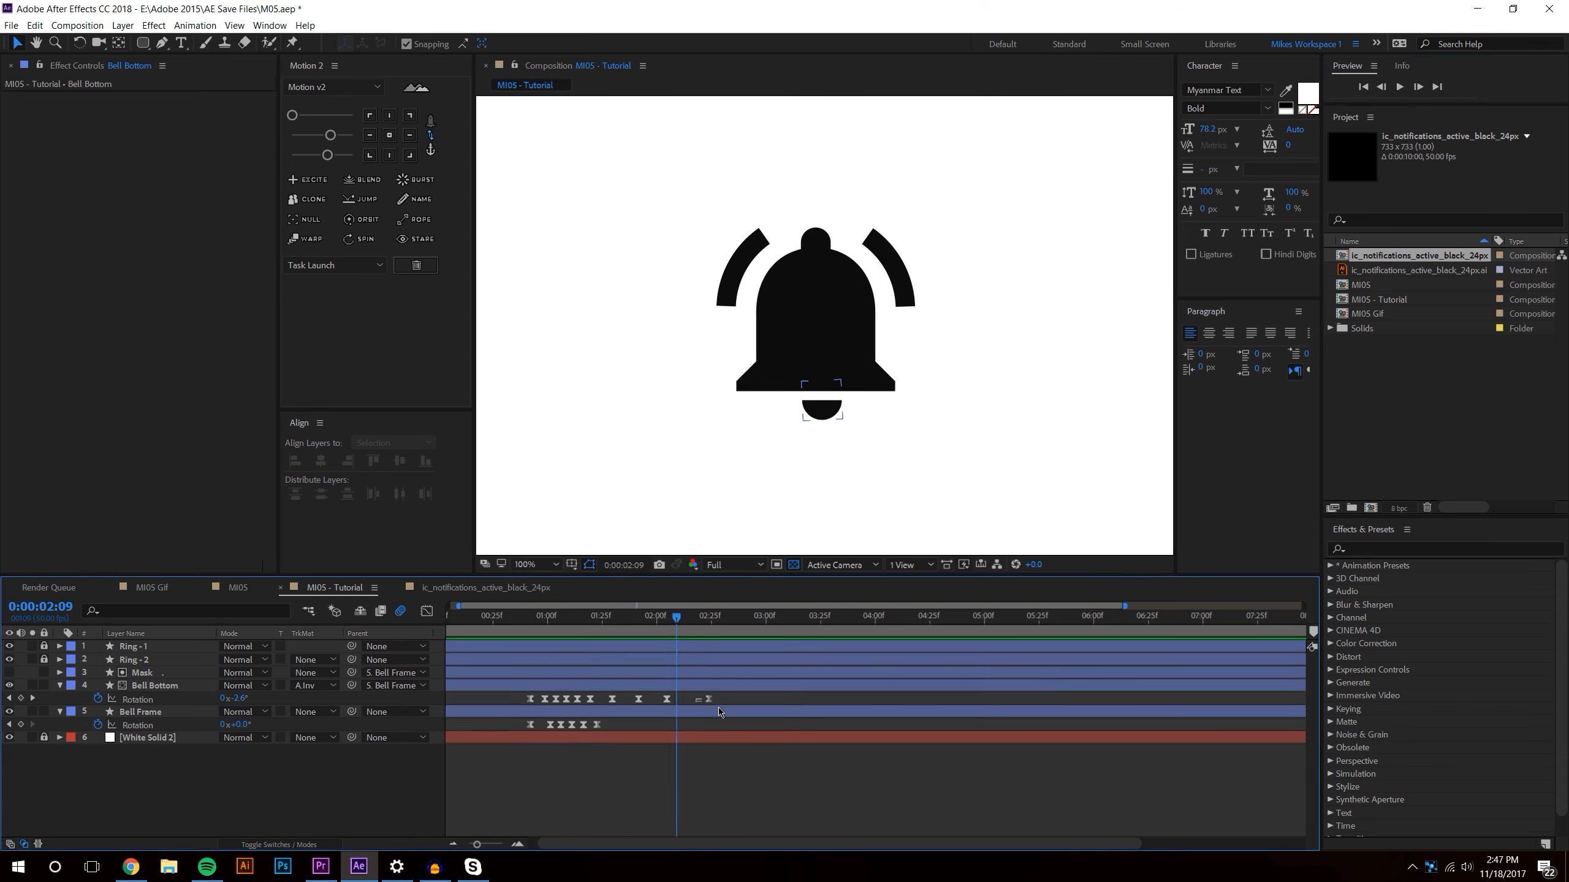
drag(718, 708, 720, 712)
key(Delete)
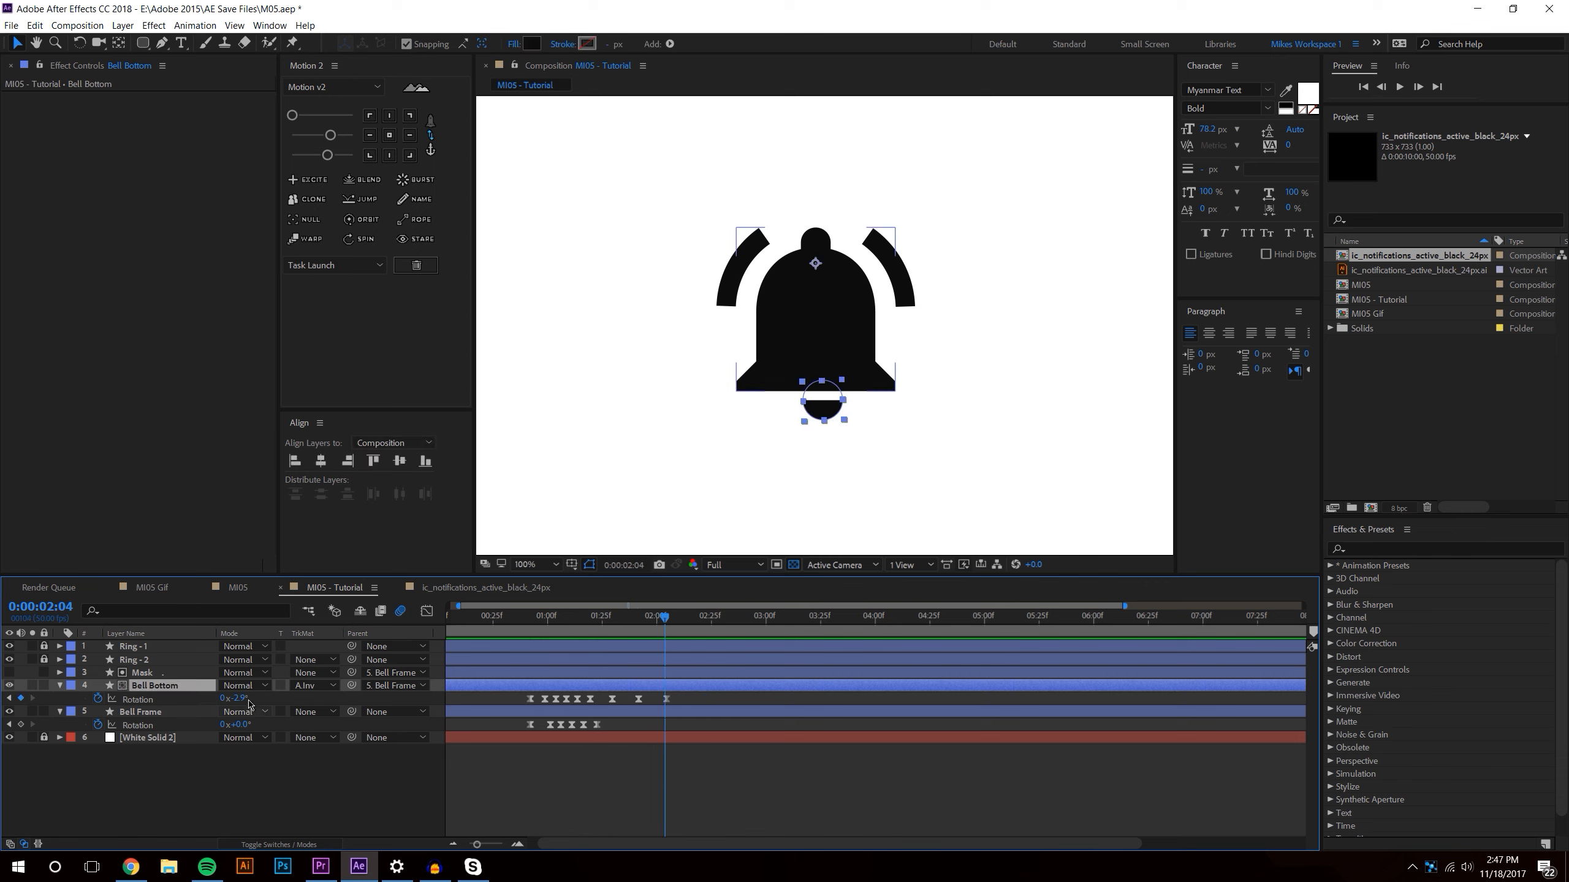
click(242, 701)
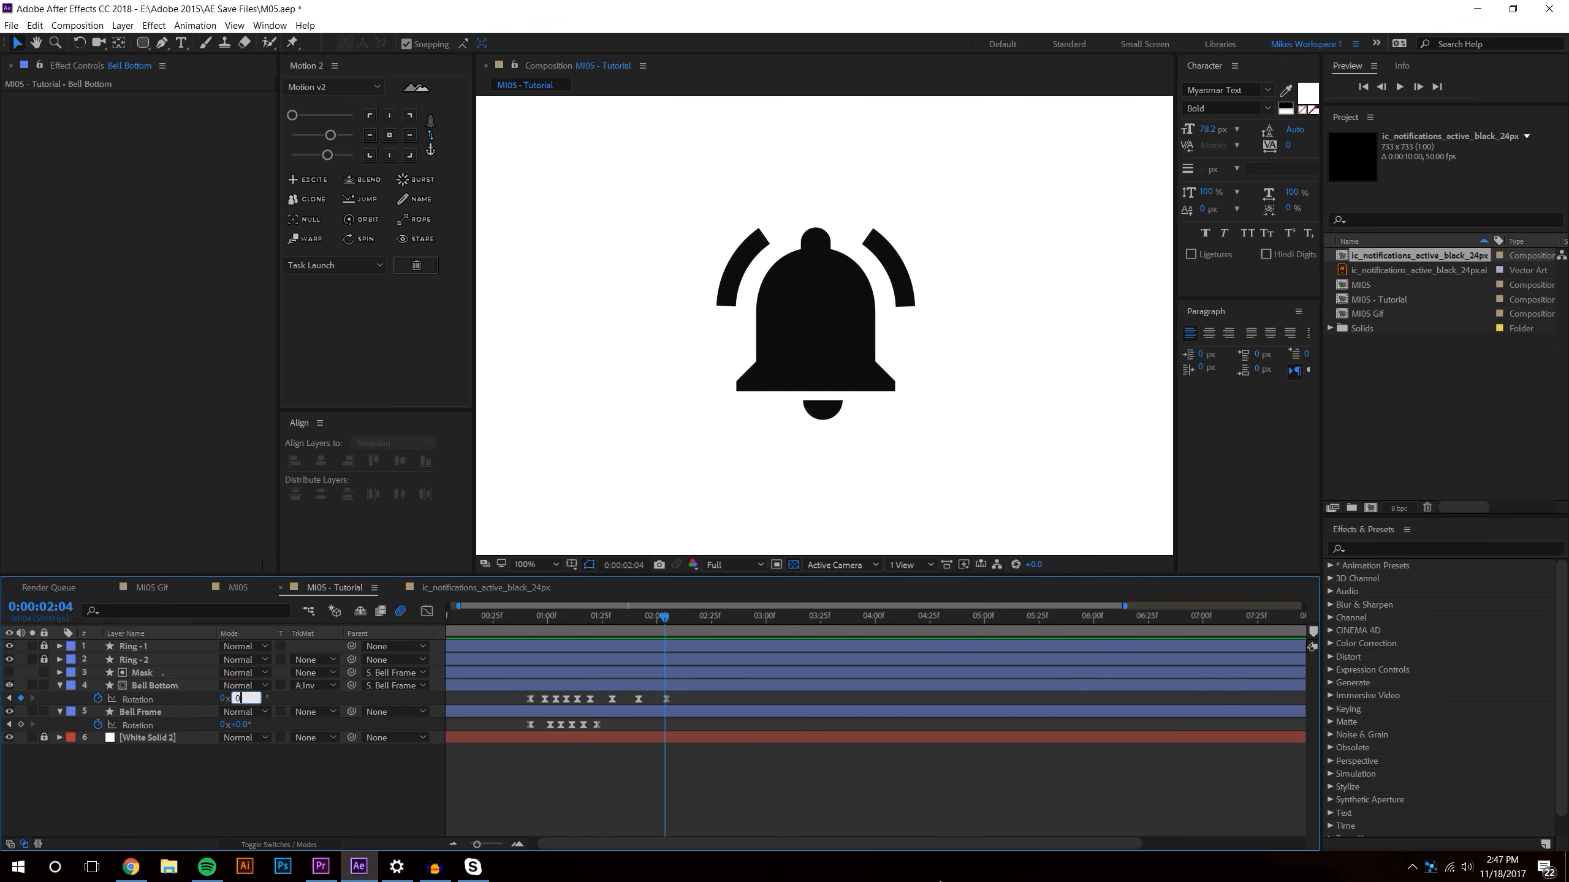
click(519, 844)
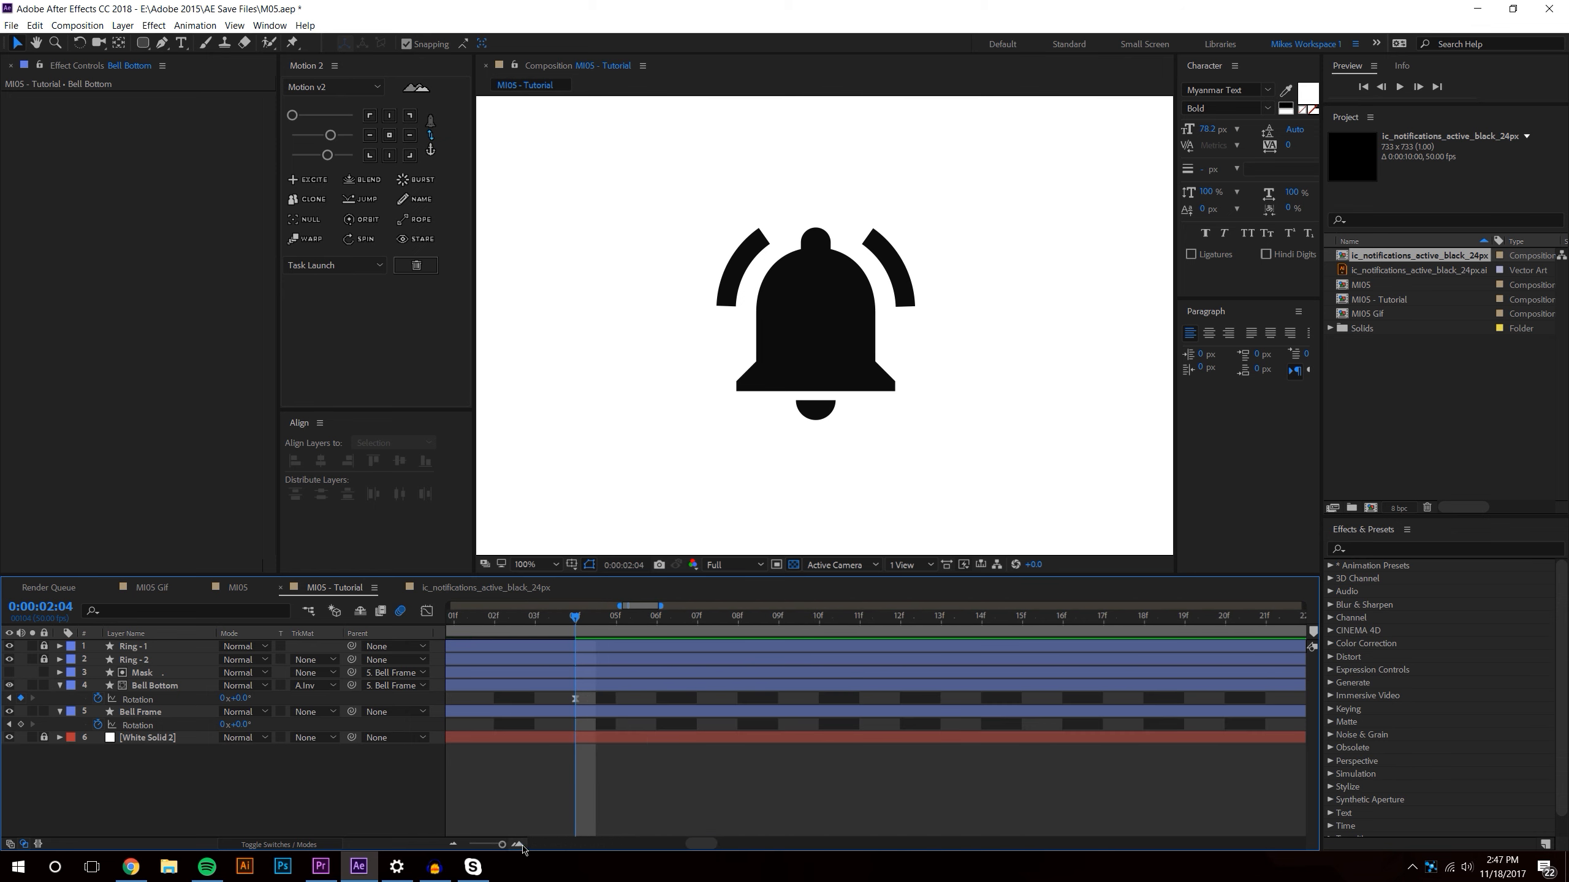
click(573, 701)
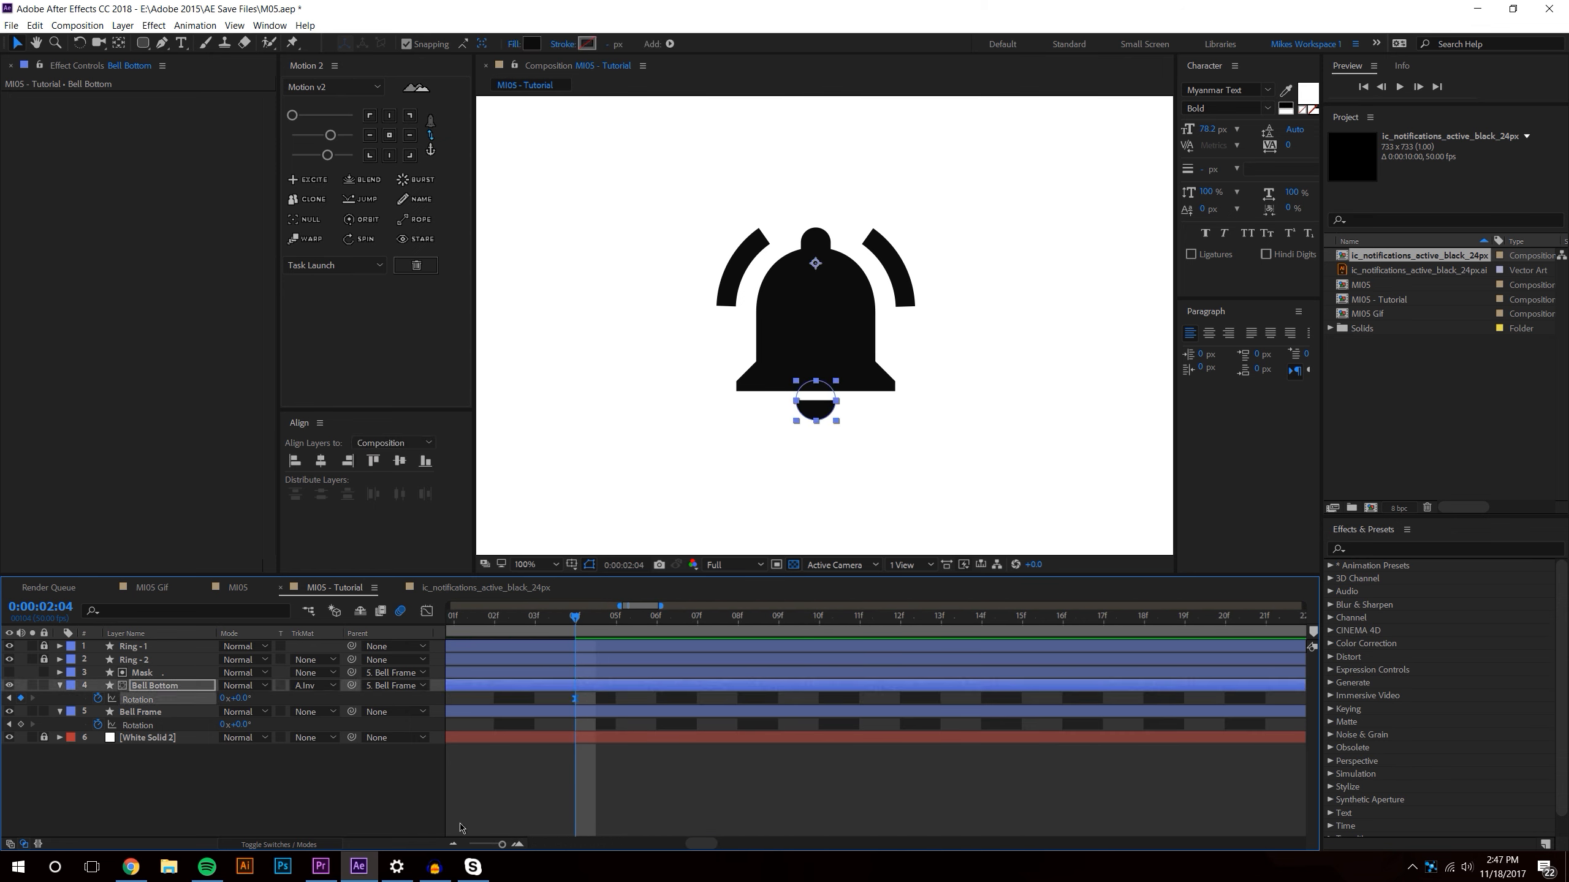
- Preview the bell animation from 0:00:00:39
click(455, 844)
click(455, 844)
click(456, 844)
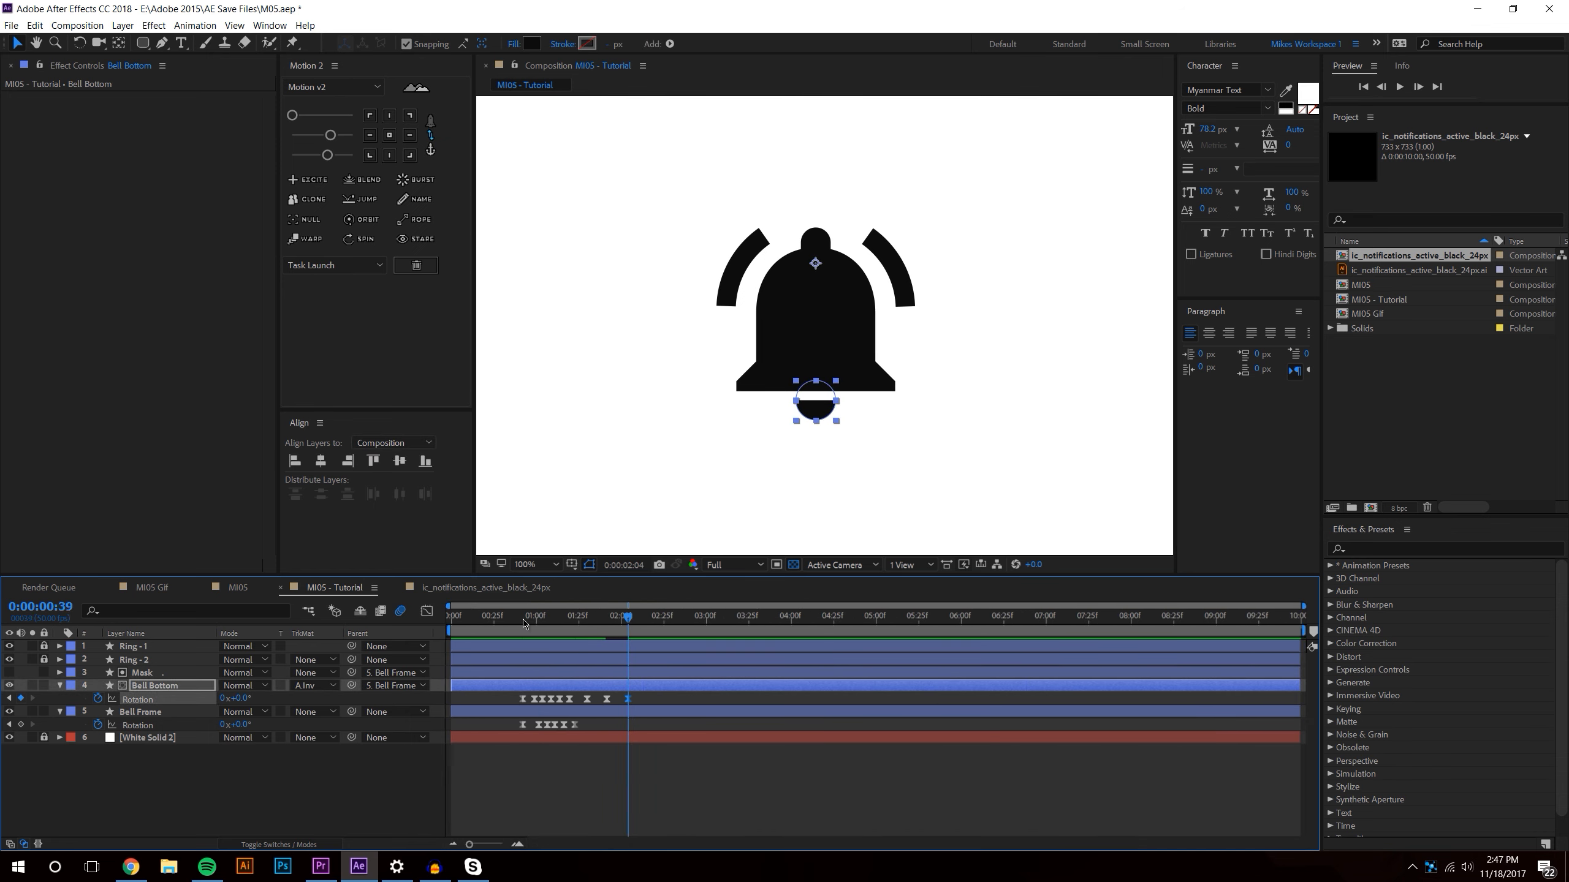
click(1393, 93)
click(1400, 89)
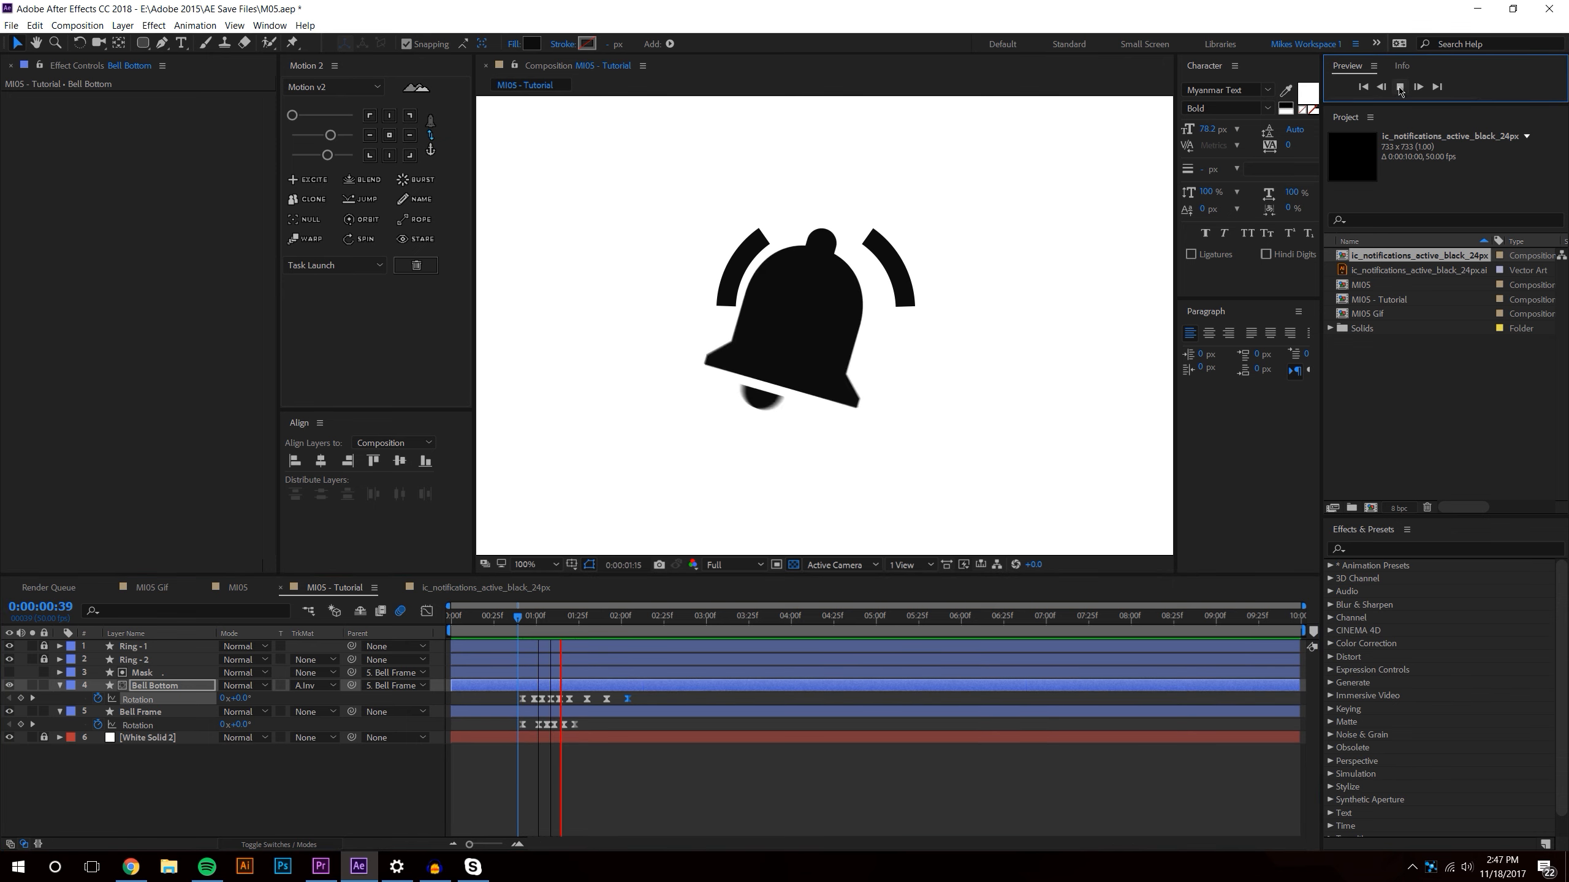
- Stretch the trailing Bell Bottom rotation keyframes so the last falls at about 0:00:02:15, and preview the result from 0:00:00:39
click(518, 844)
drag(726, 844, 698, 844)
drag(693, 617, 841, 618)
drag(810, 700, 677, 715)
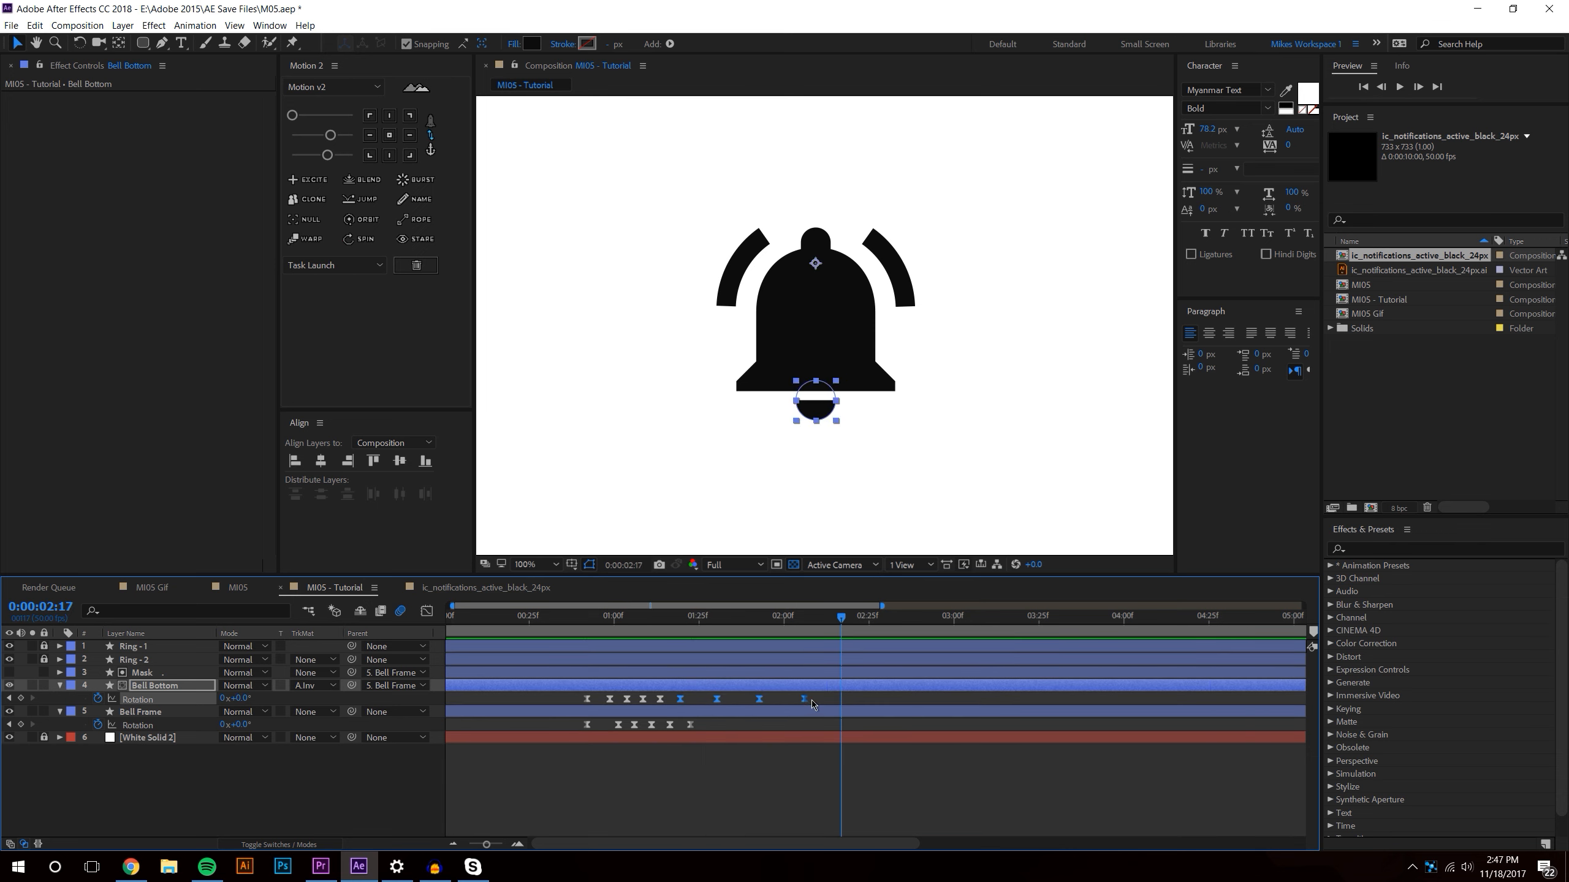
click(1400, 87)
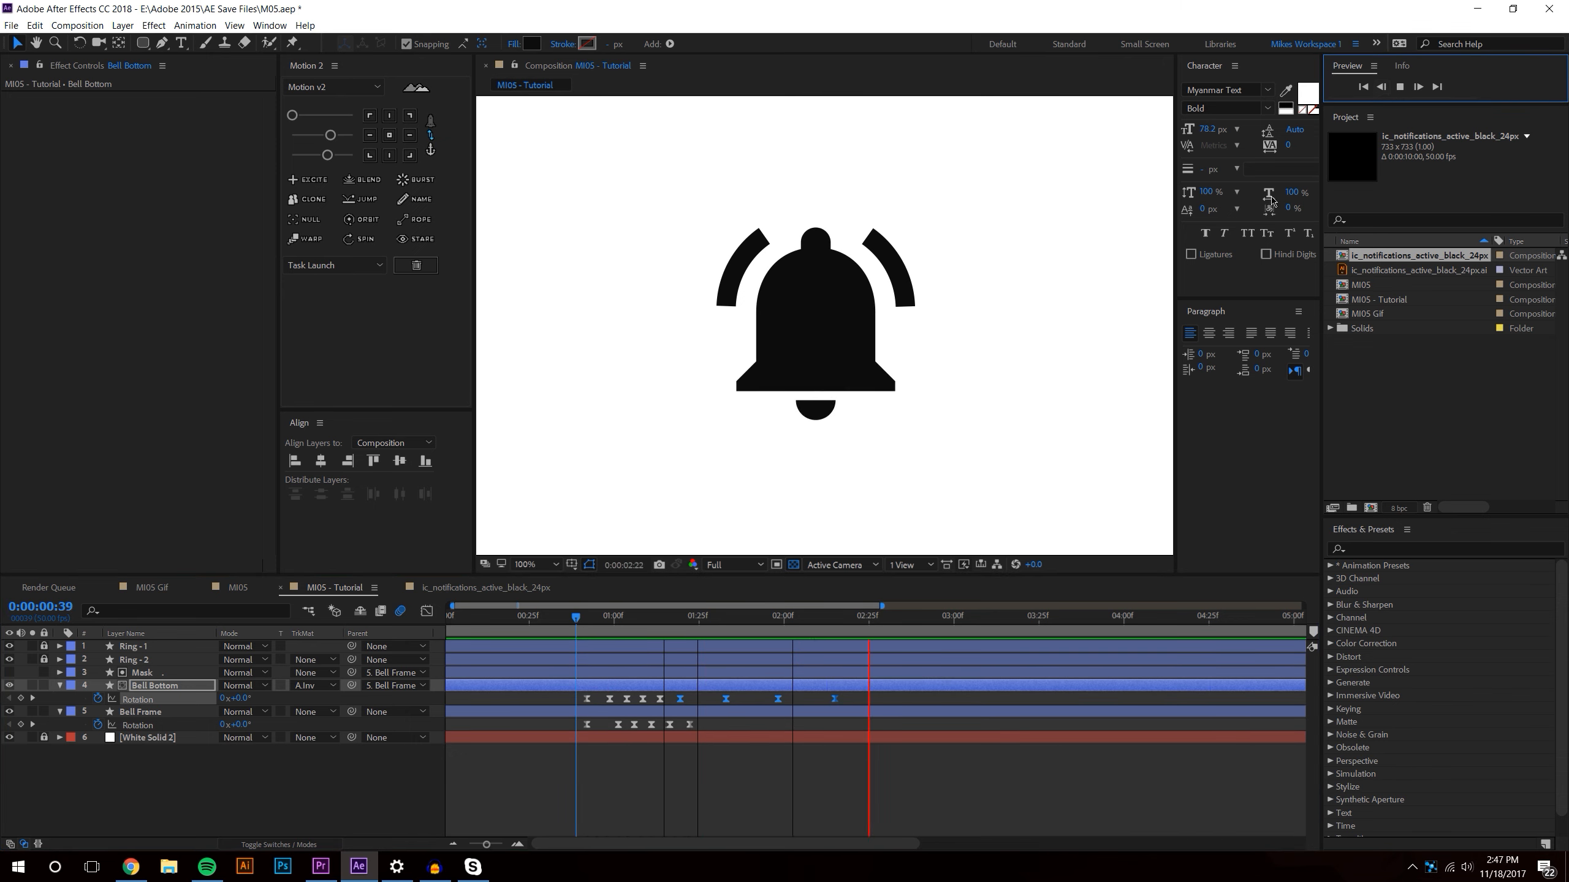
mouse_move(578, 618)
mouse_down()
mouse_move(797, 610)
mouse_move(565, 613)
mouse_up()
click(913, 368)
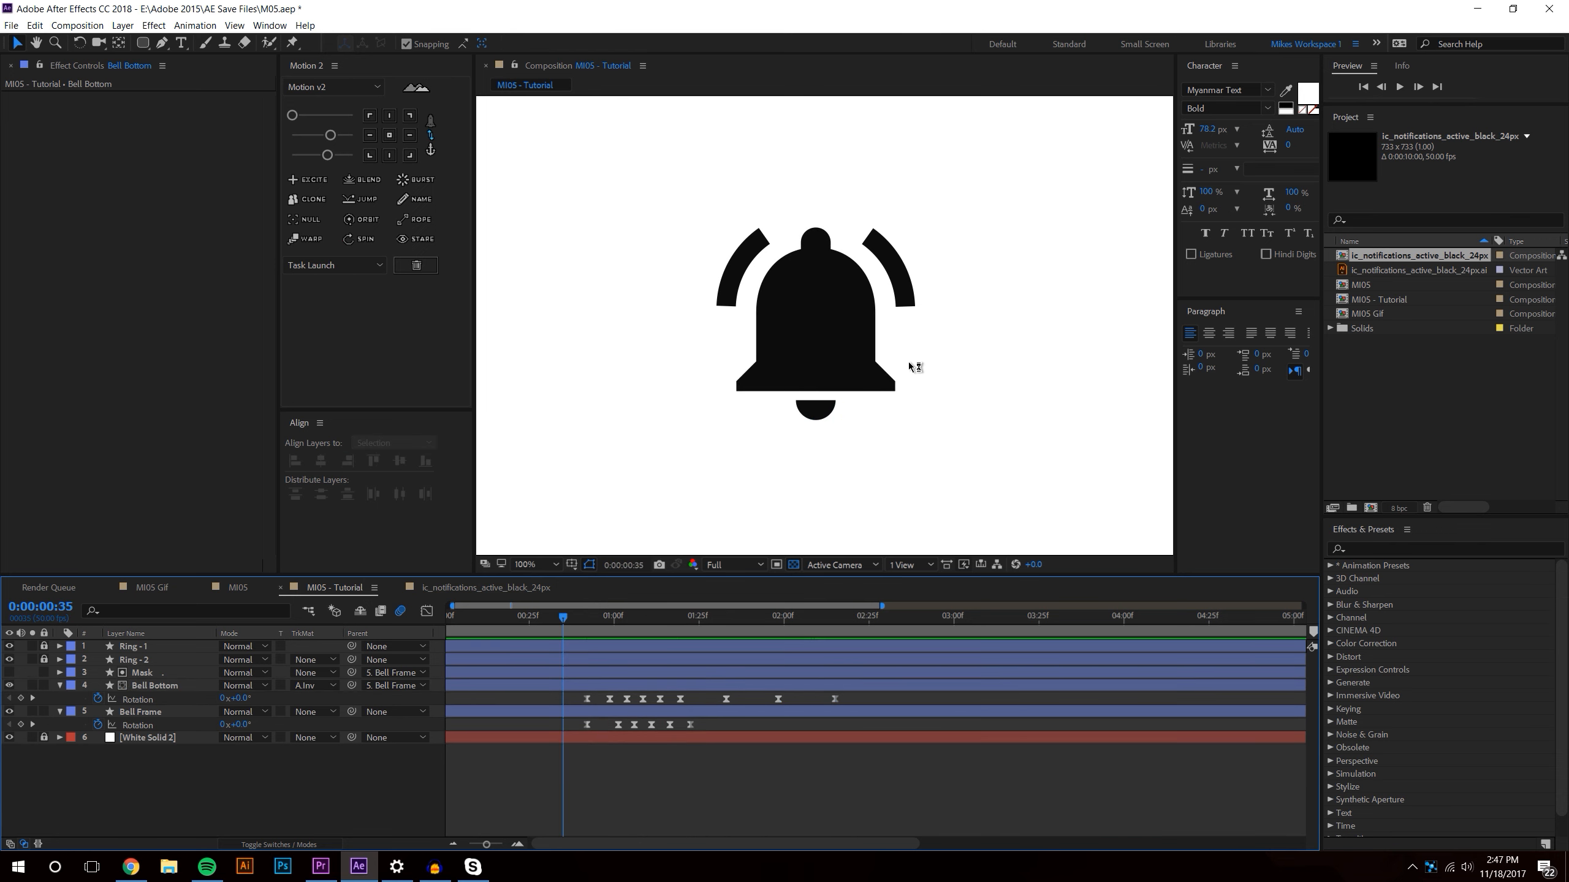
- Unlock the Ring - 1 and Ring - 2 layers at 0:00:01:09 and search the effects for "slider"
scroll(857, 274, up, 1)
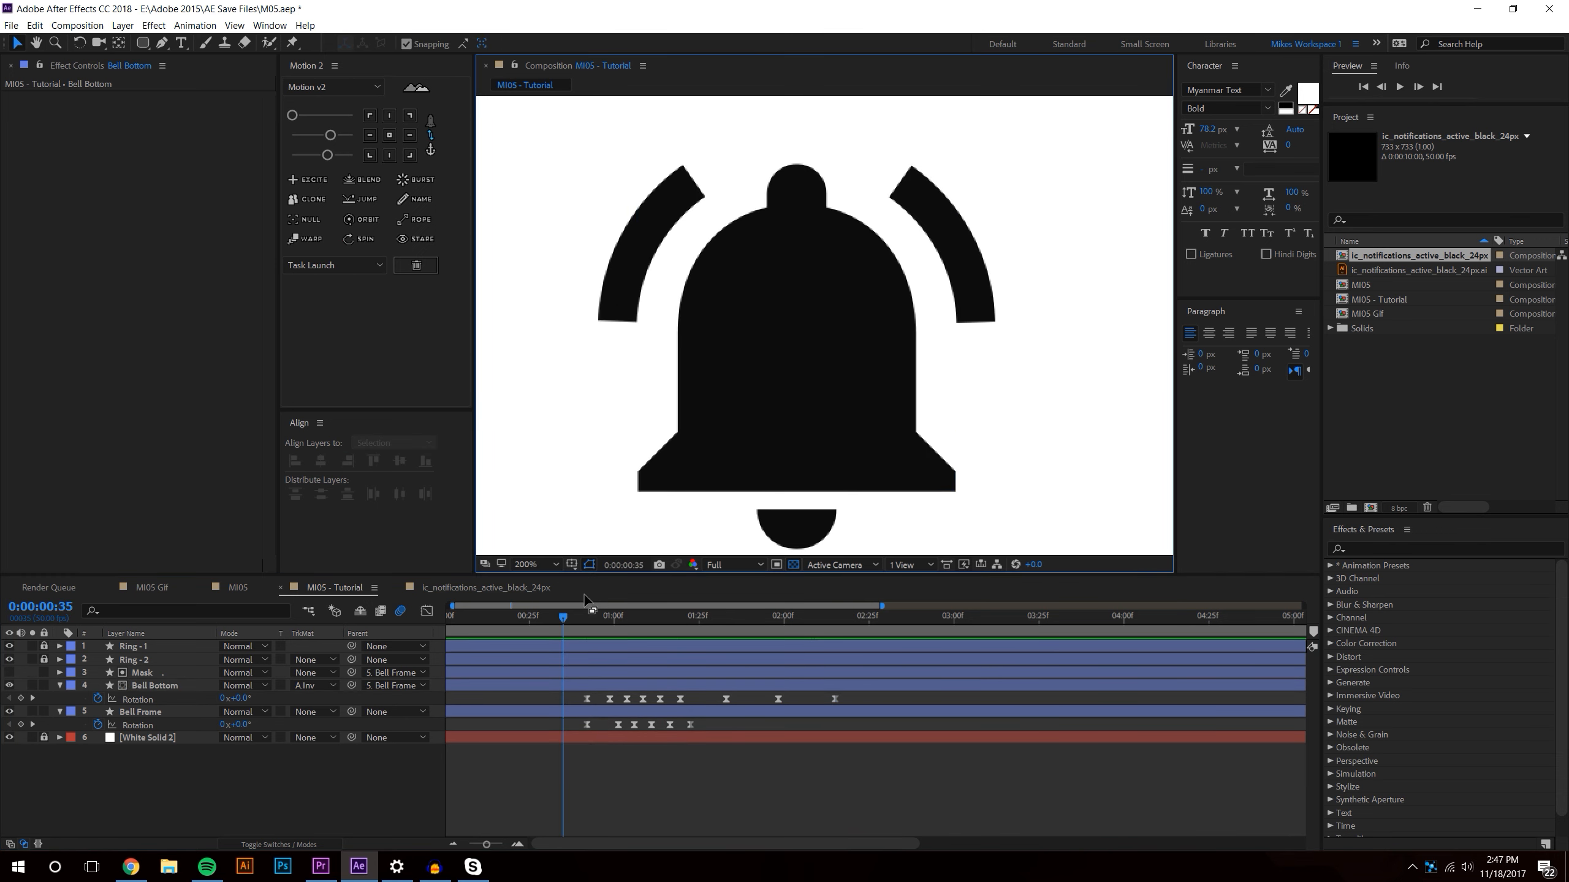
drag(564, 618, 645, 616)
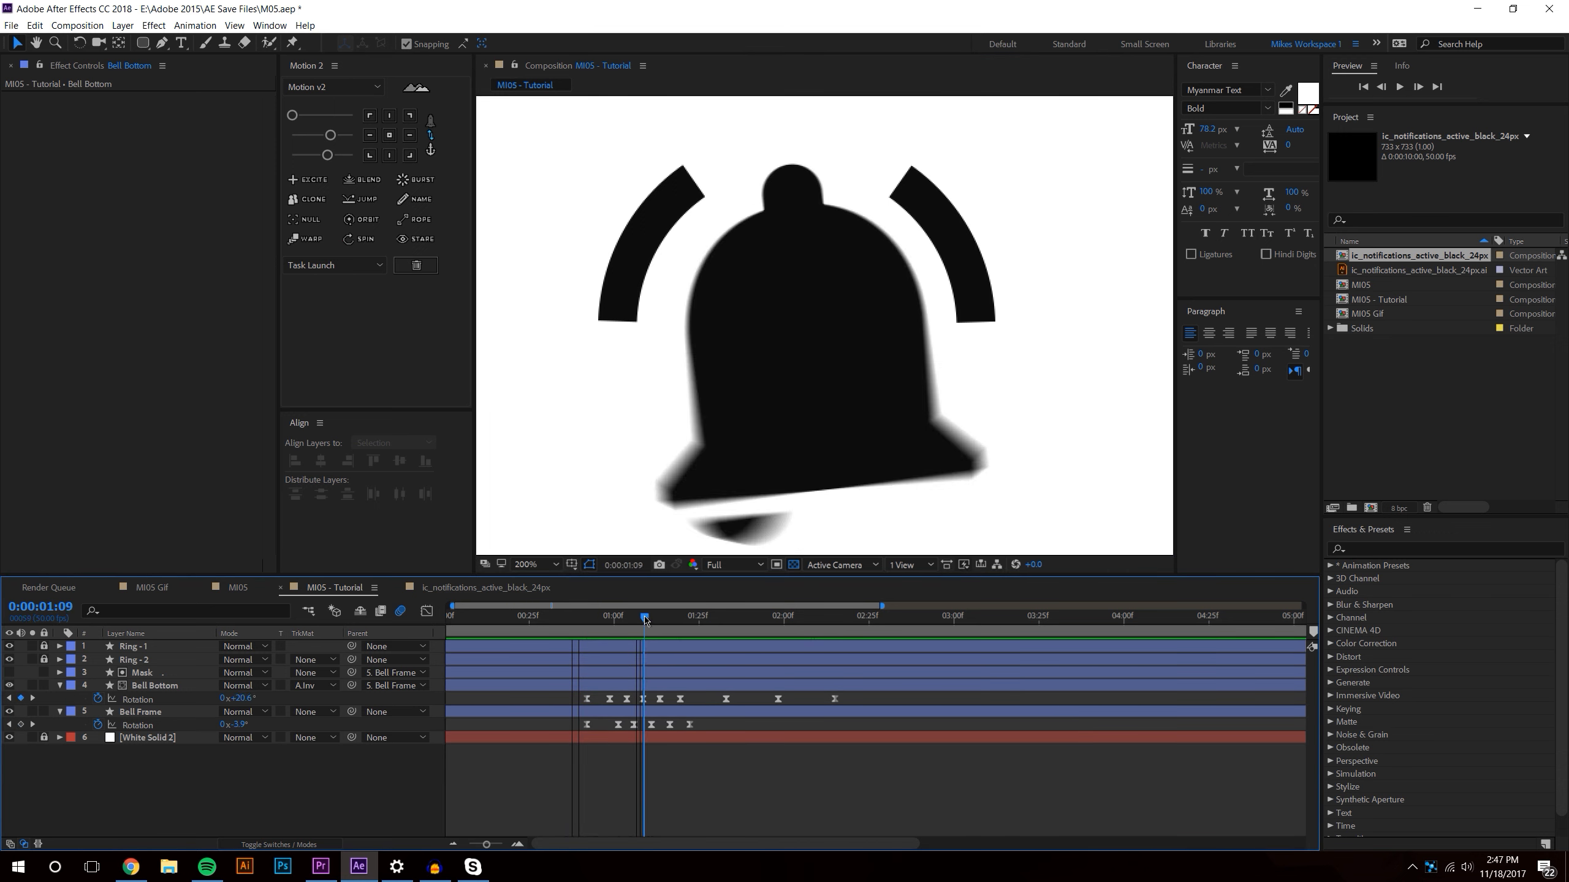
drag(43, 647, 43, 660)
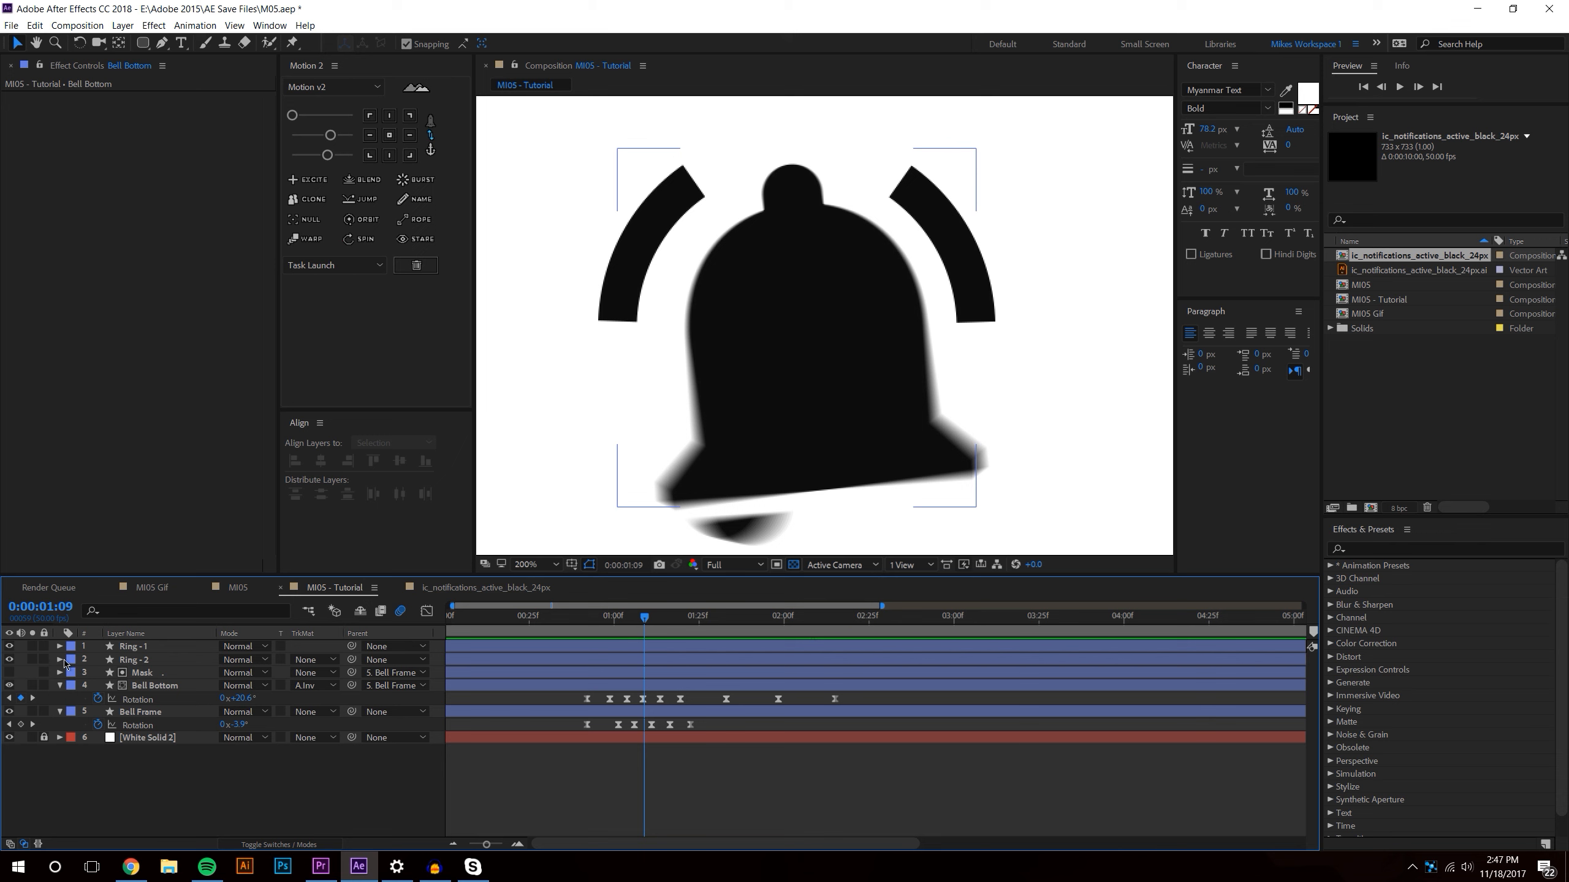
click(134, 646)
shift+click(134, 659)
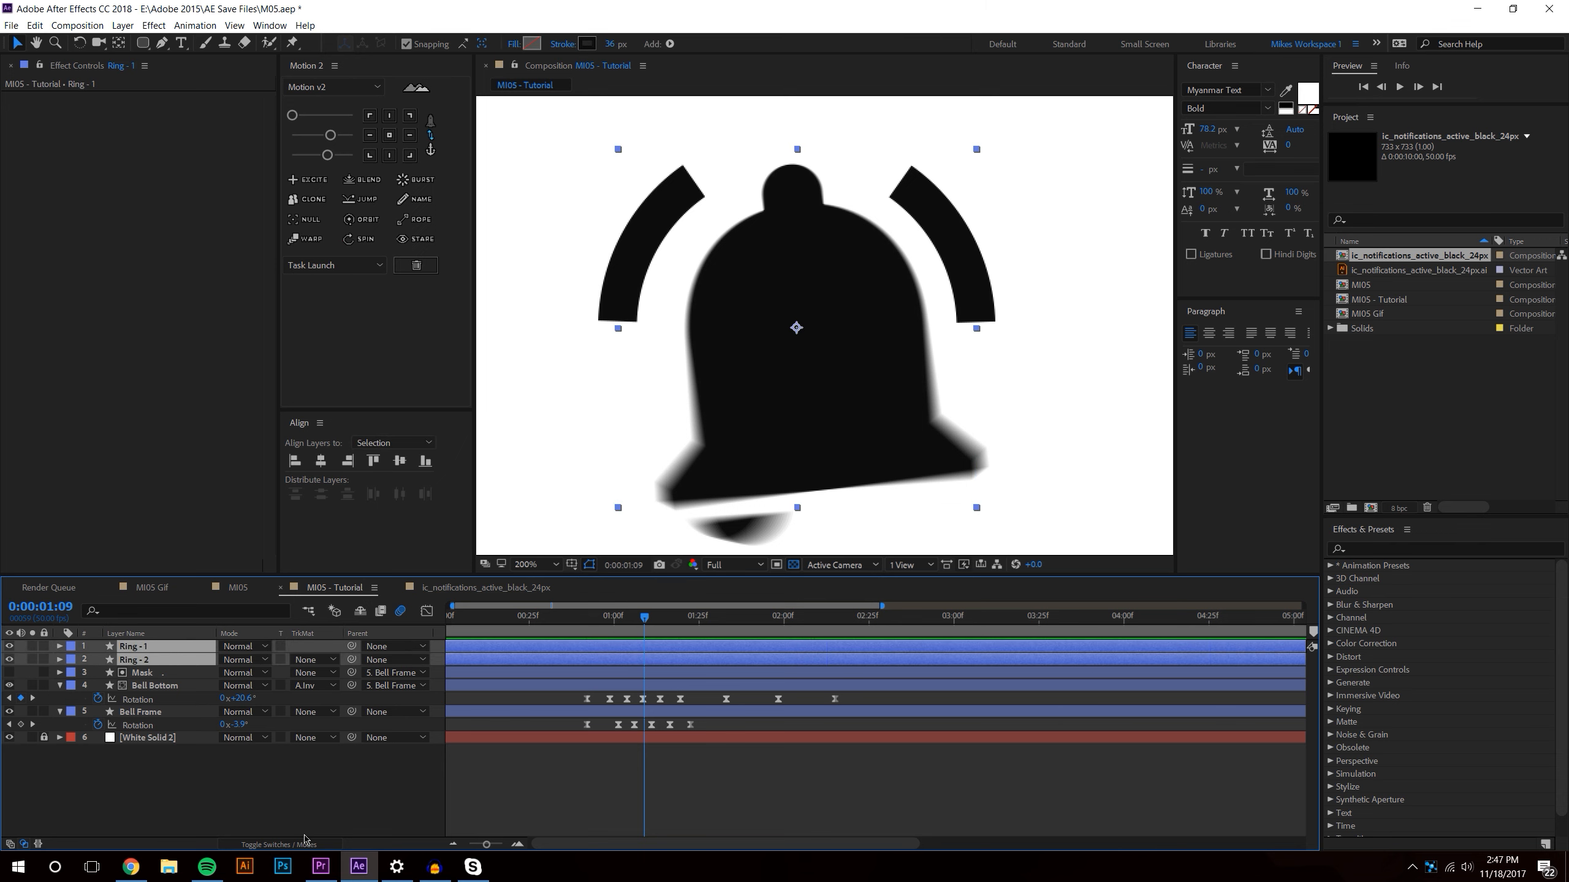
click(300, 788)
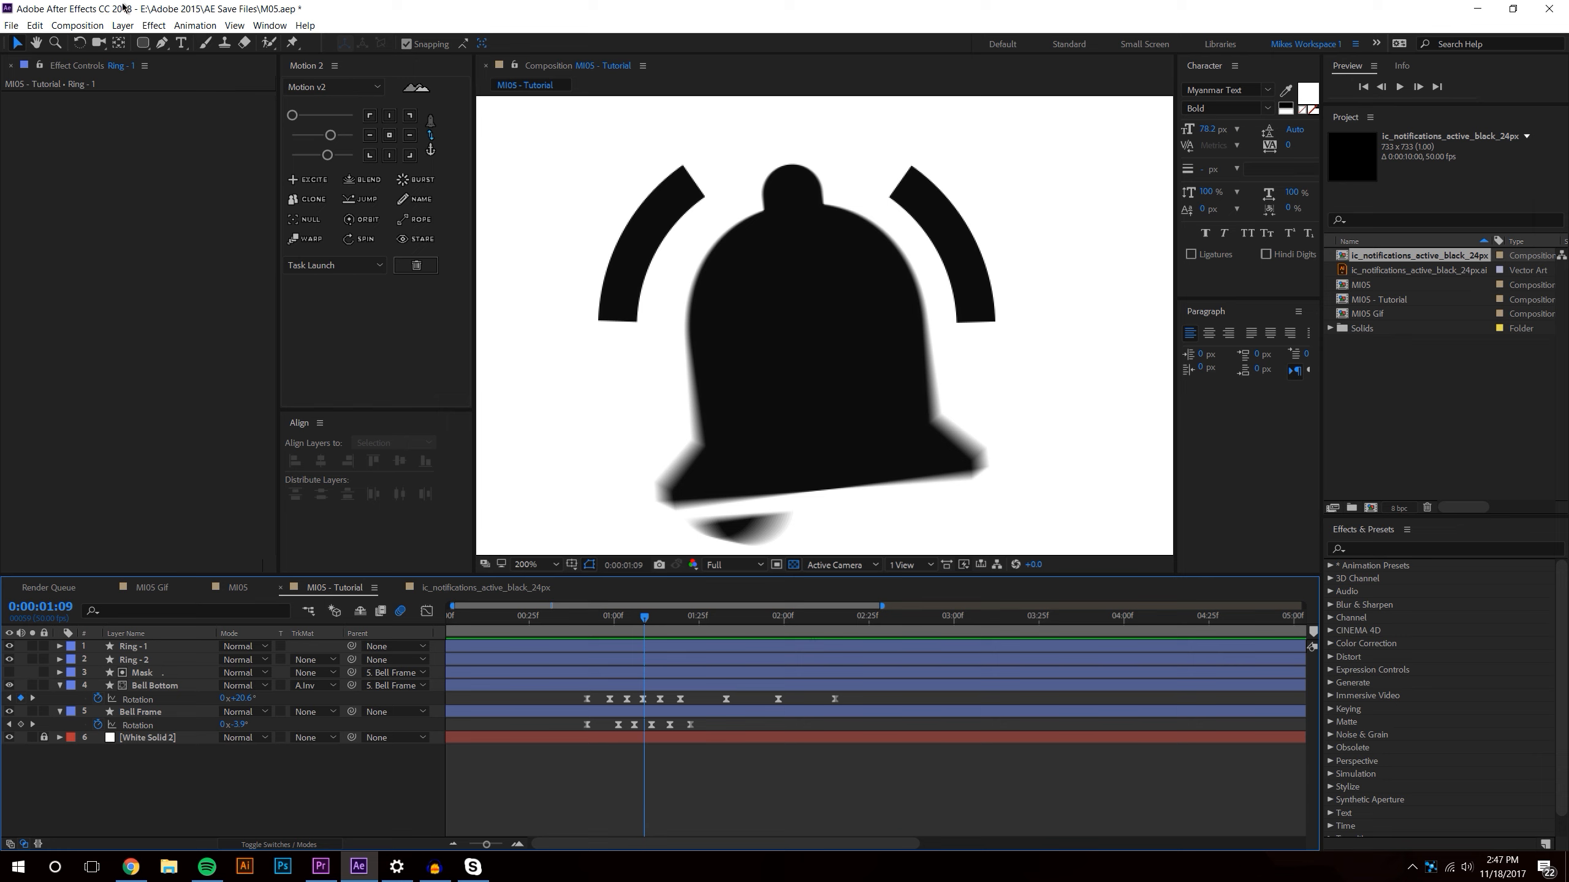
click(1399, 547)
text(slider)
- Try a Slider Control effect on the Ring - 1 and Ring - 2 layers and take it off again
click(1382, 581)
drag(1382, 581, 164, 660)
click(133, 646)
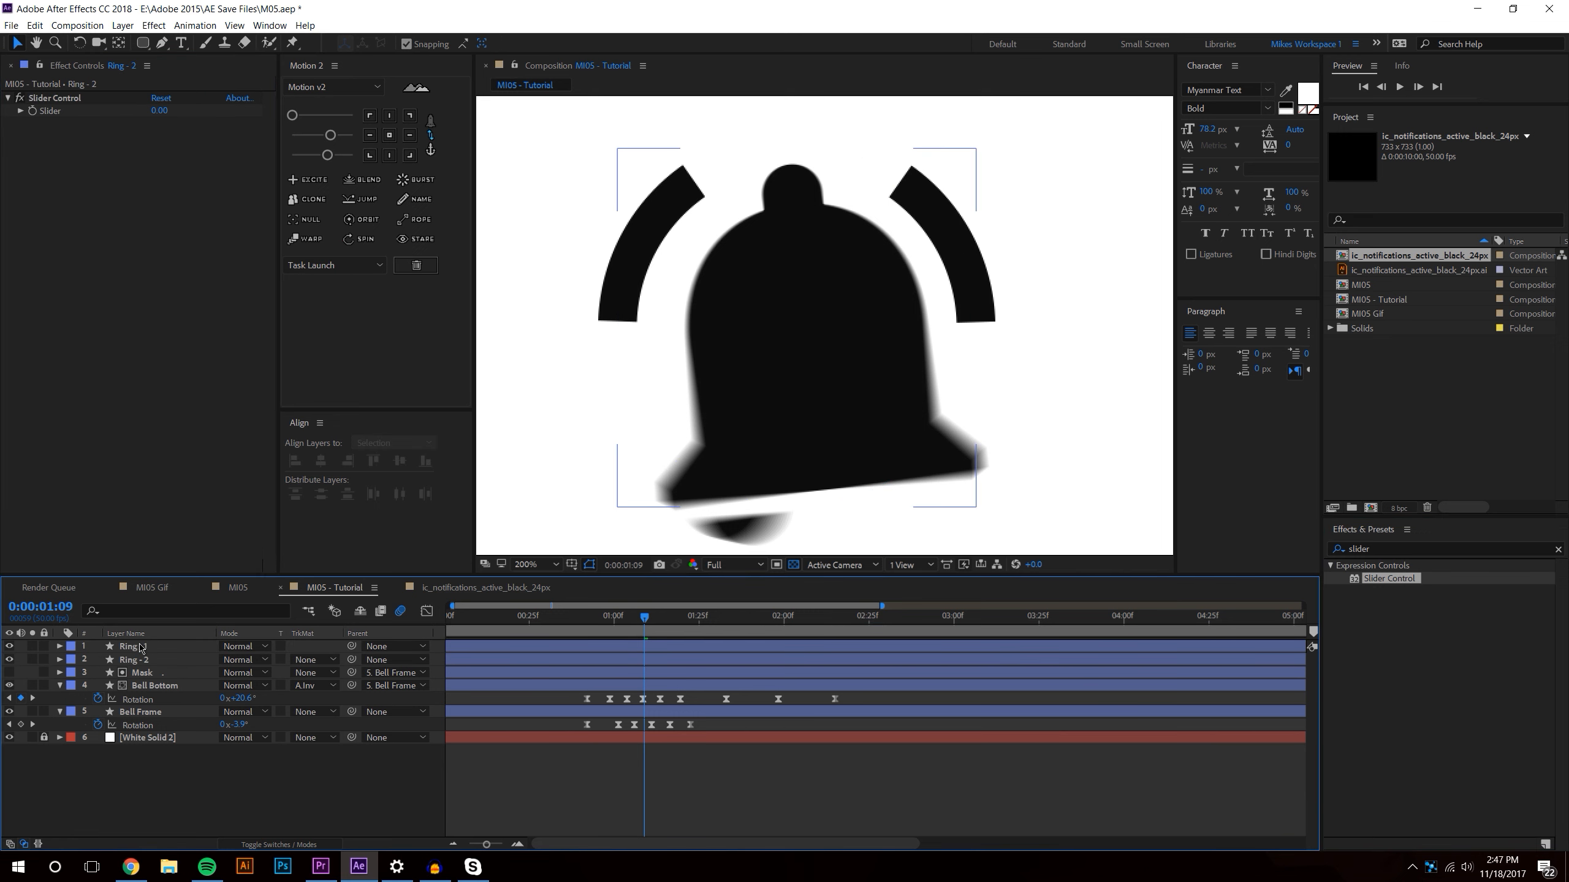
shift+click(134, 660)
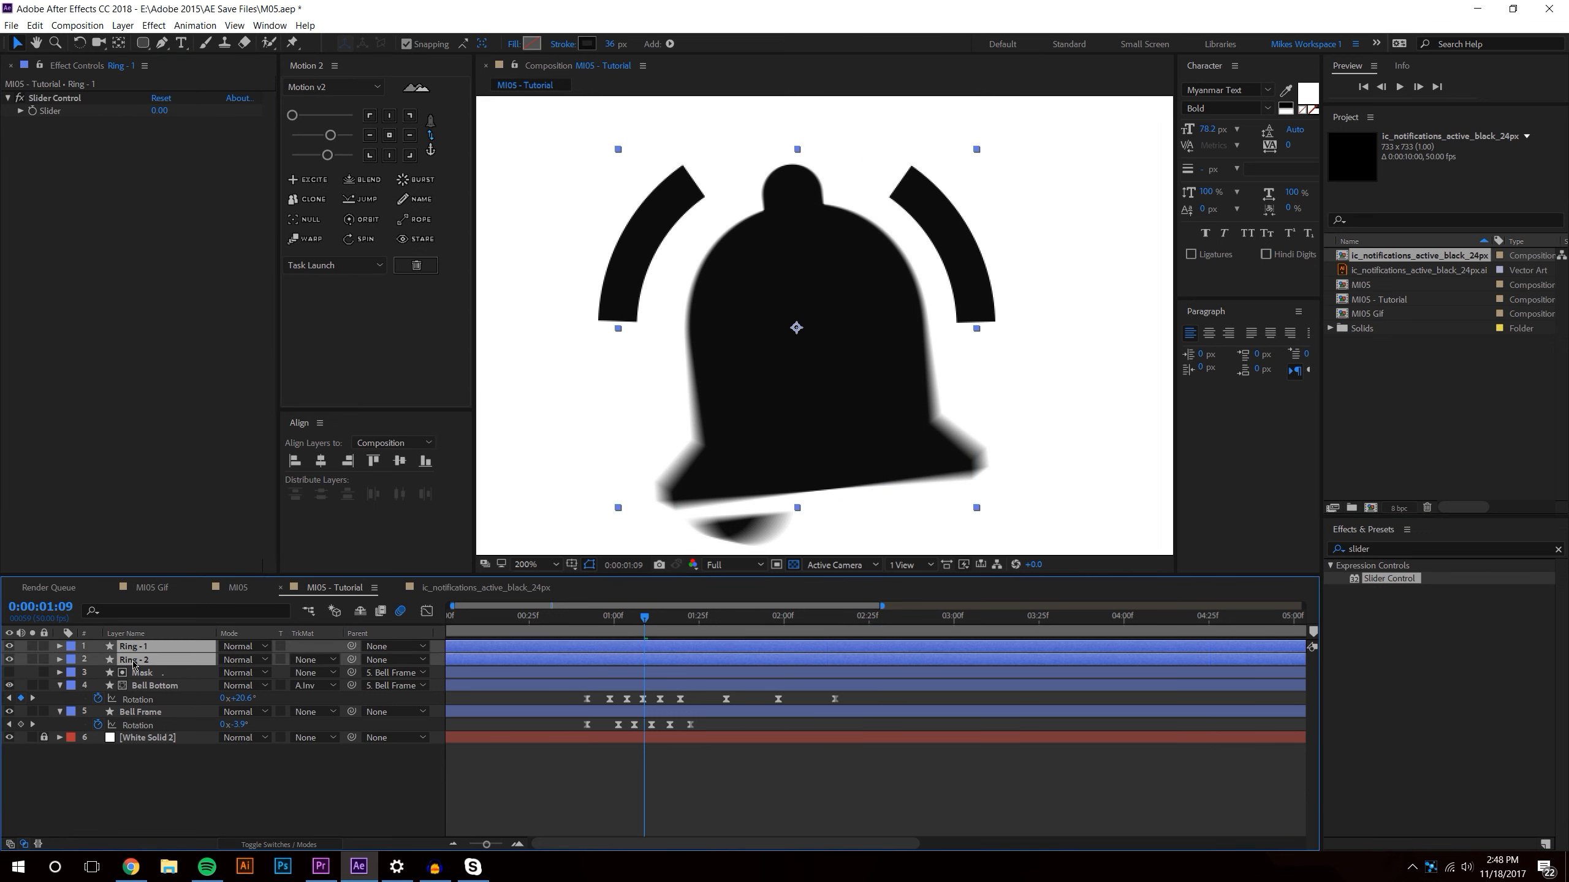
click(160, 777)
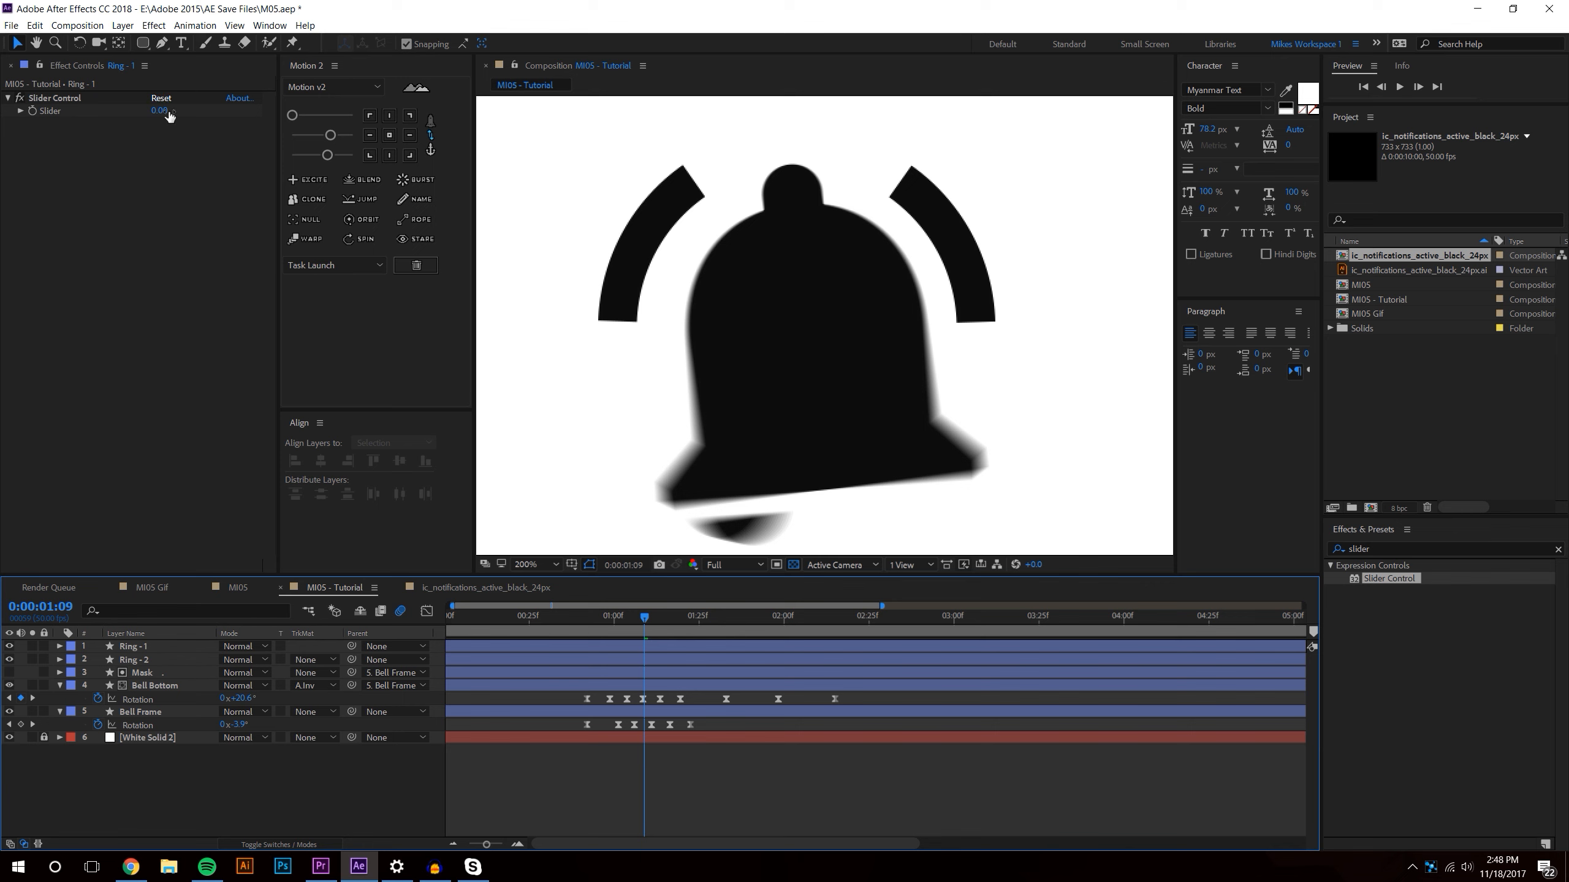
click(147, 646)
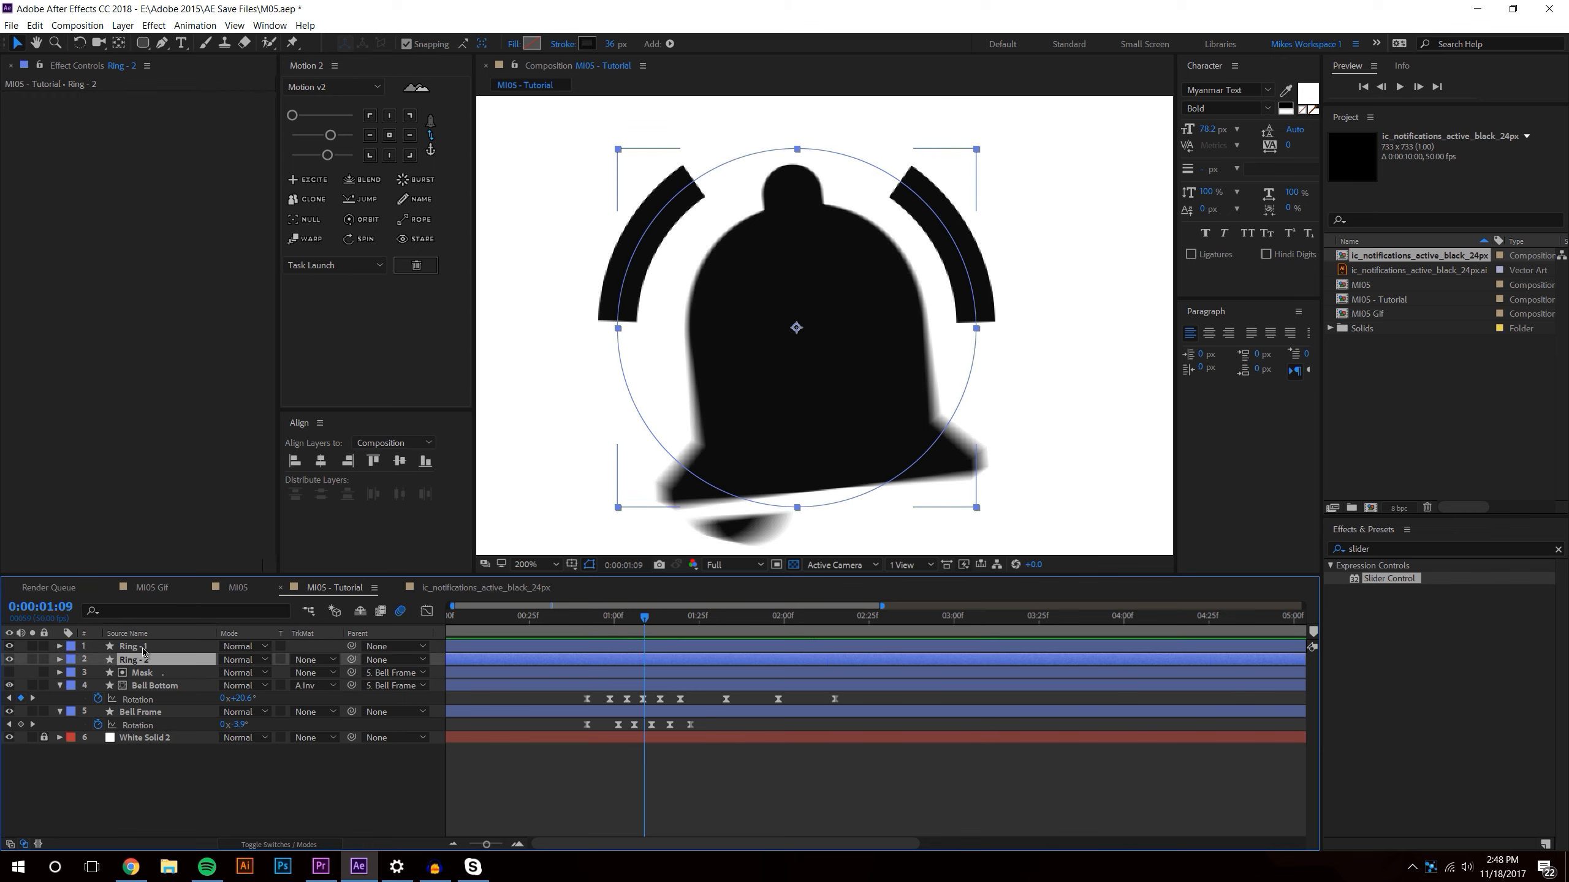
key(Return)
click(146, 659)
click(249, 810)
- Create a null object and position its anchor at the centre of the ring arcs
click(123, 25)
mouse_move(352, 42)
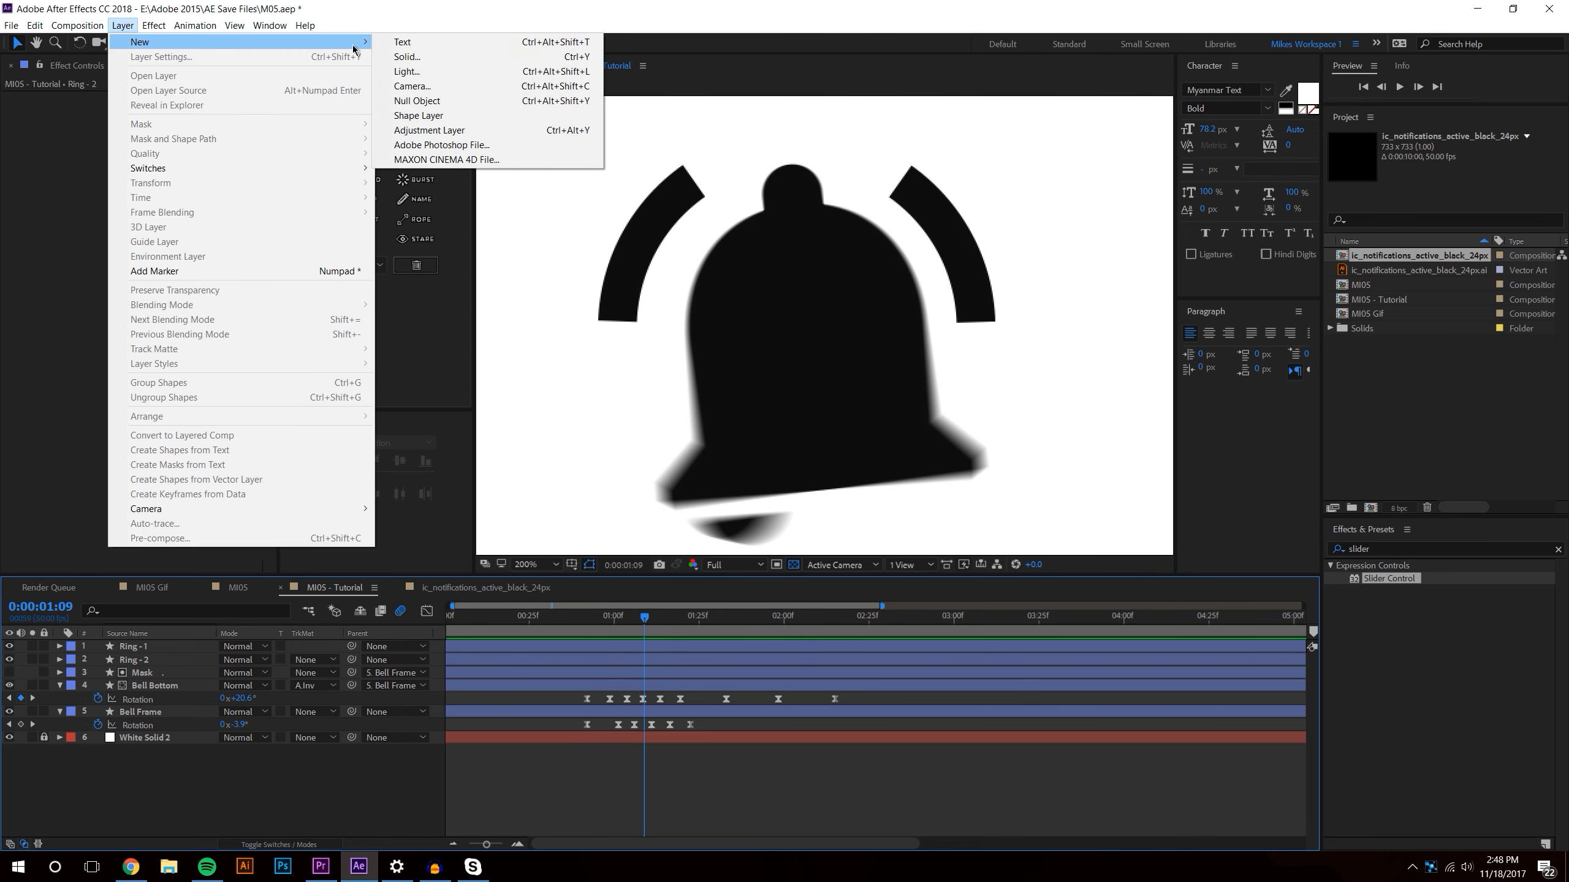
click(417, 100)
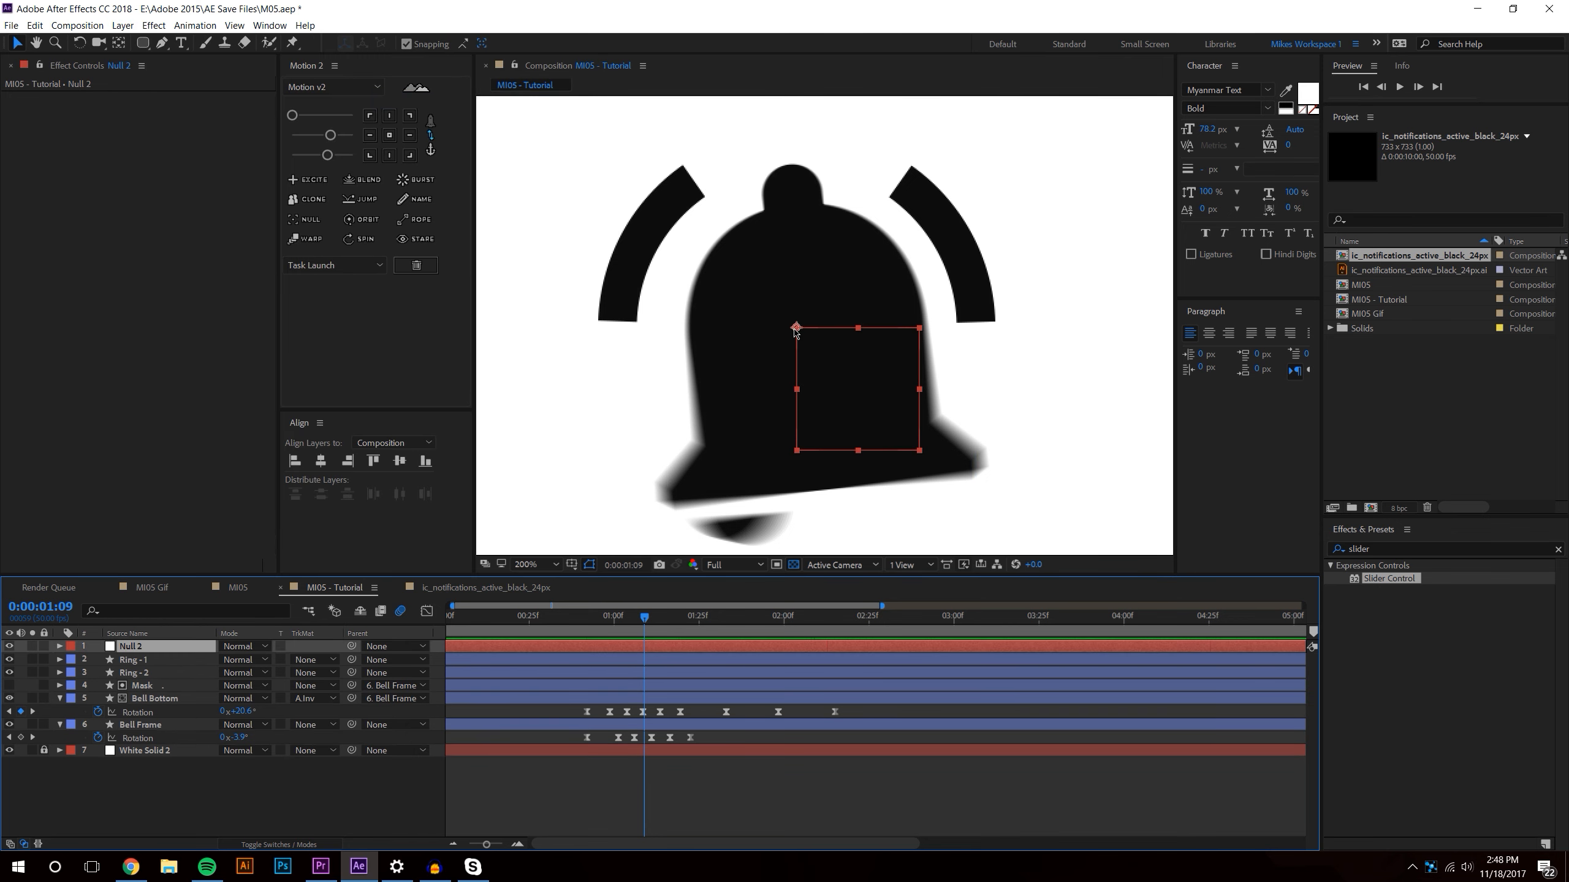
mouse_move(800, 301)
mouse_down()
mouse_move(798, 274)
mouse_move(634, 246)
mouse_move(693, 308)
mouse_move(797, 327)
mouse_up()
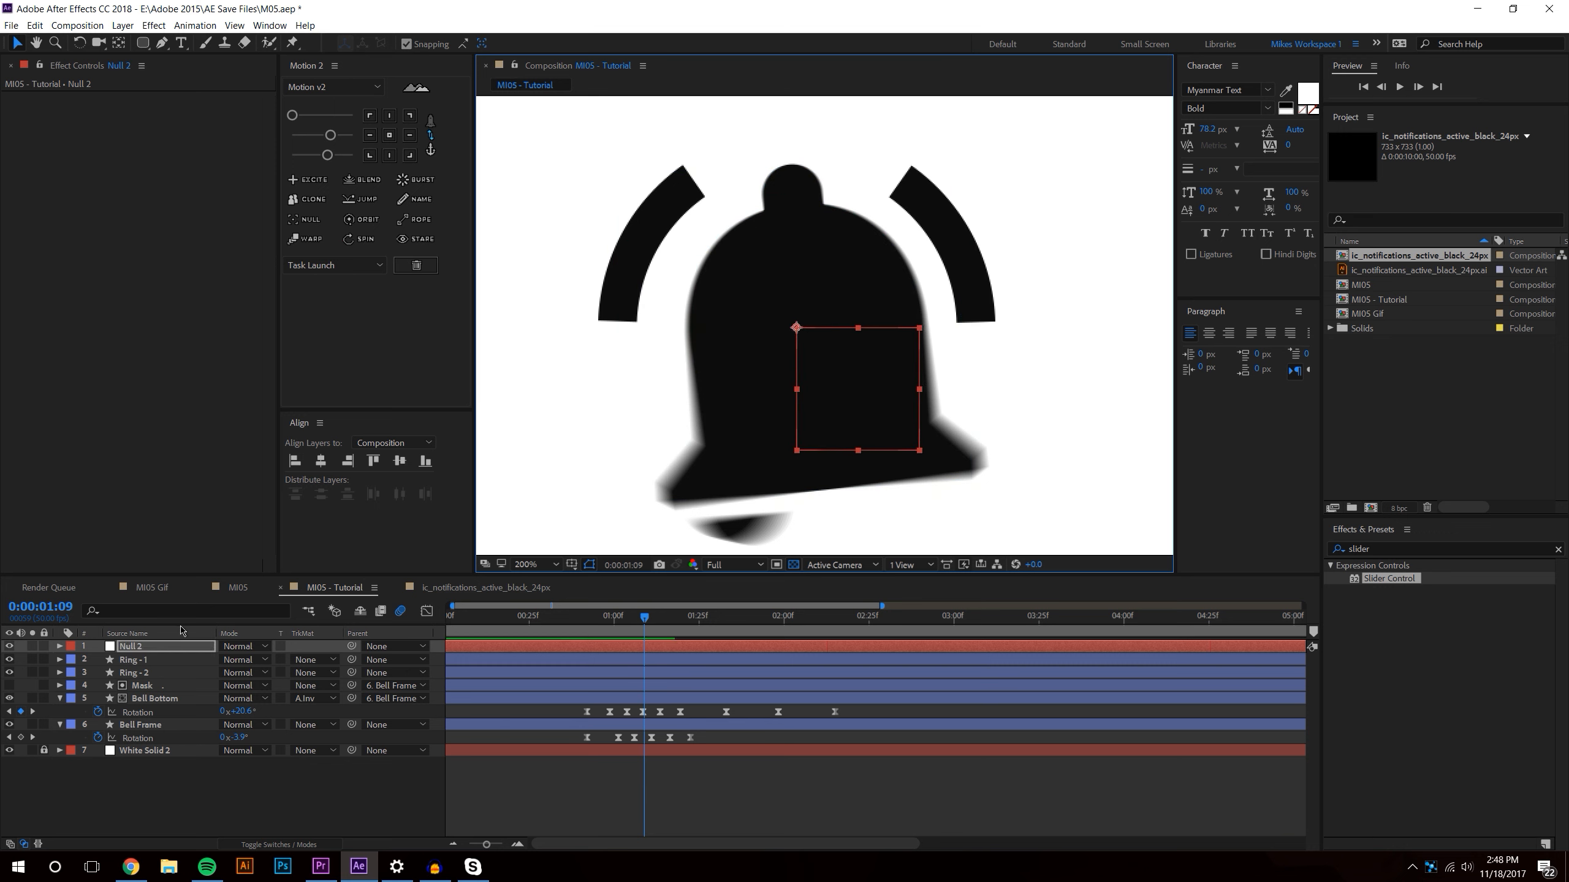
- Parent the Ring - 1 and Ring - 2 layers to the Null 2 layer
click(141, 660)
click(146, 648)
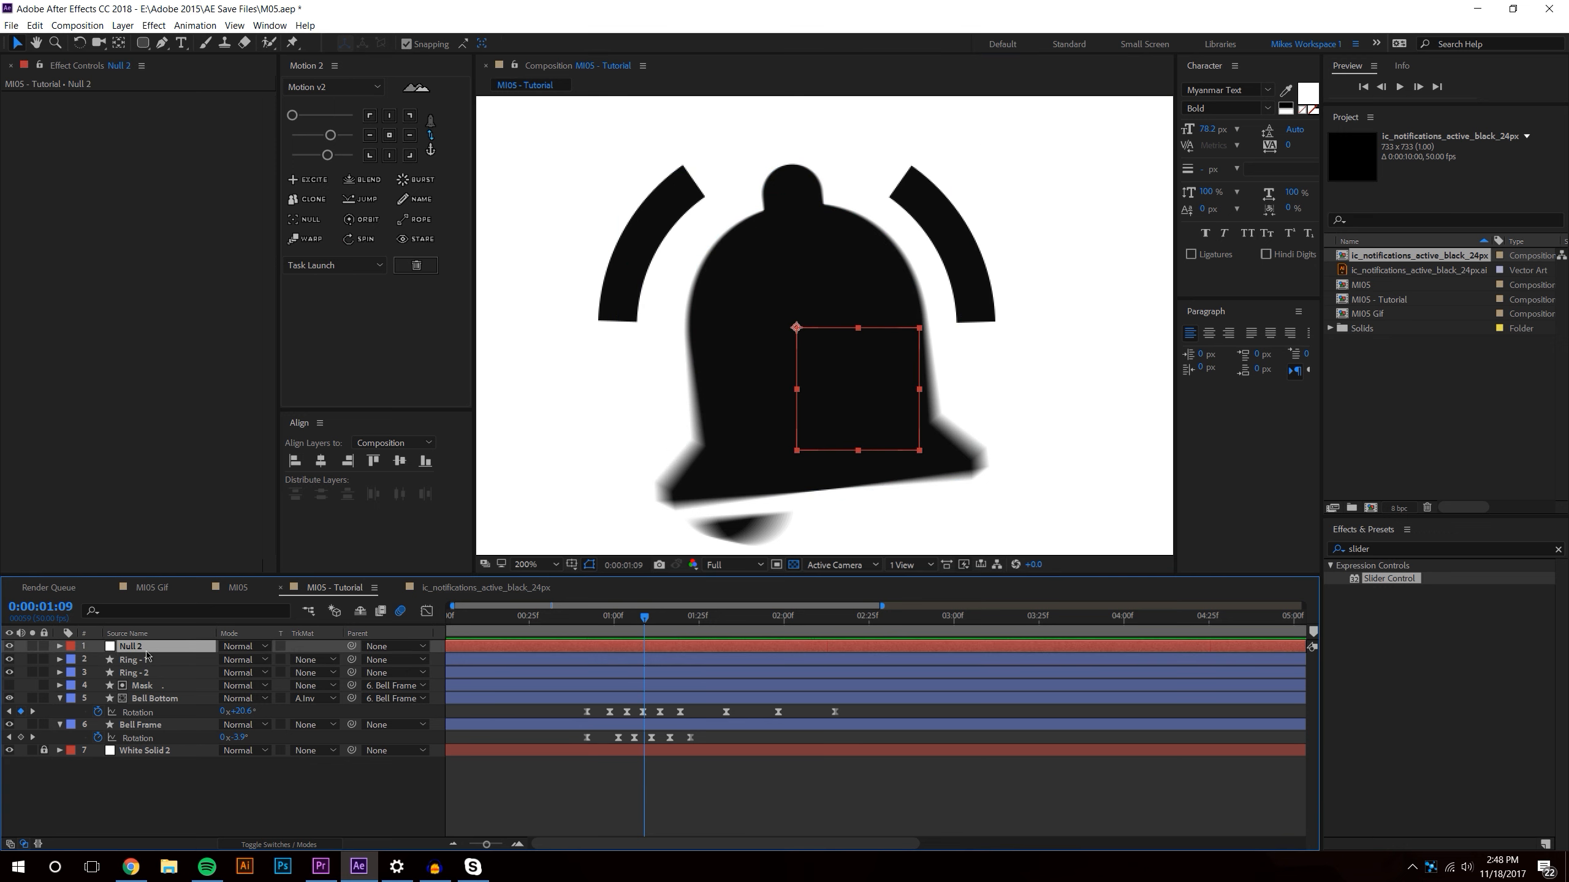
click(141, 661)
shift+click(141, 672)
drag(351, 672, 130, 646)
key(F2)
- Apply Slider Control to Null 2 and give its rotation the expression wiggle(10,effect("Slider Control")("Slider"))
drag(1389, 578, 149, 648)
click(138, 648)
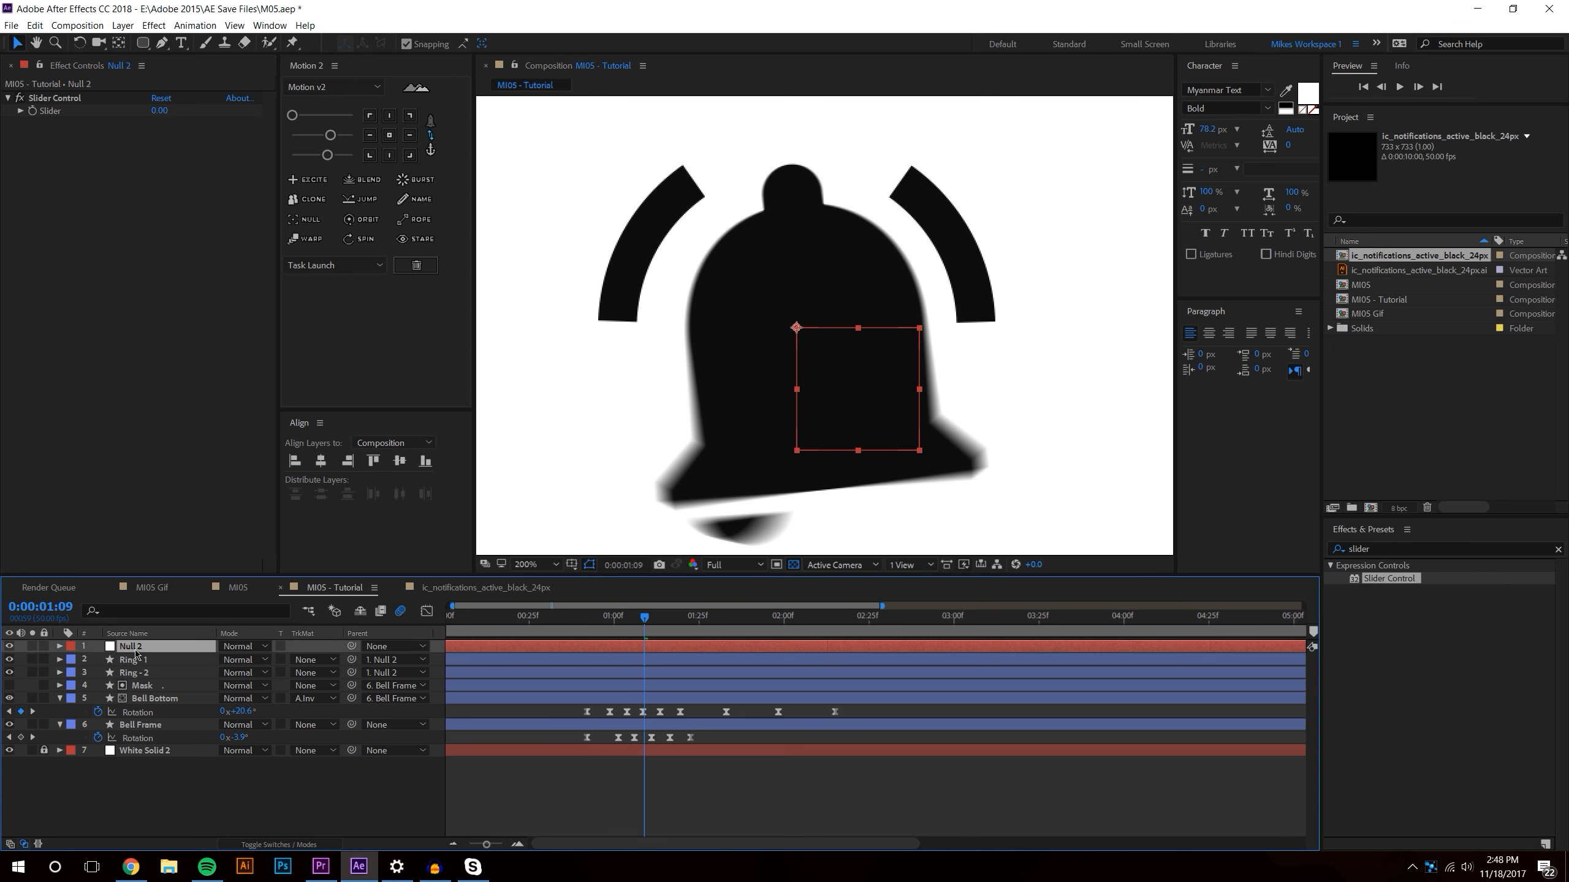
key(r)
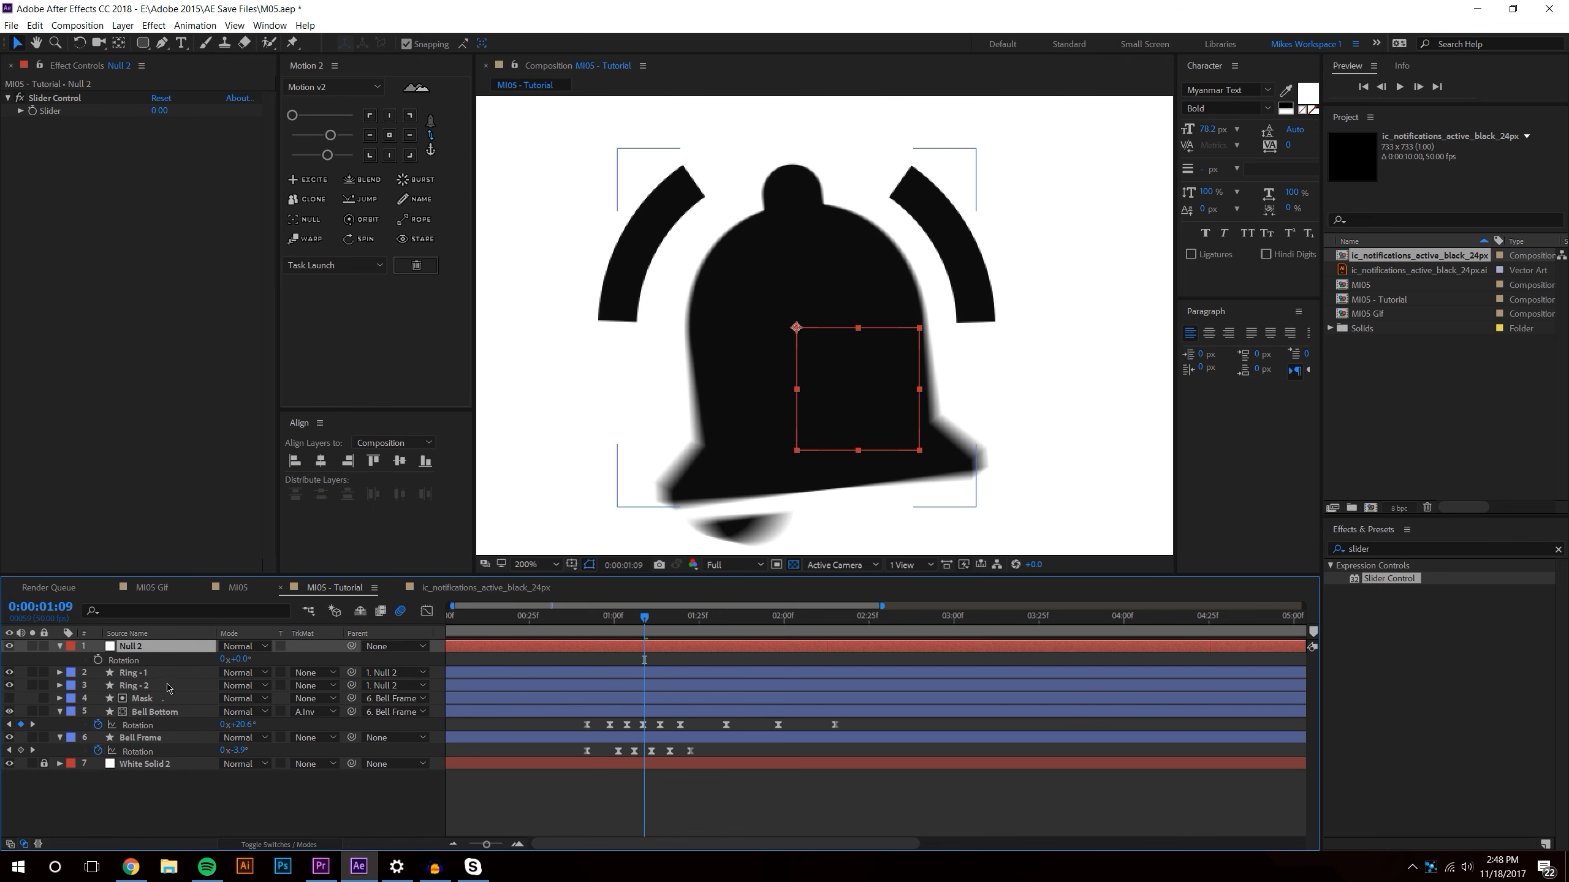
alt+click(97, 660)
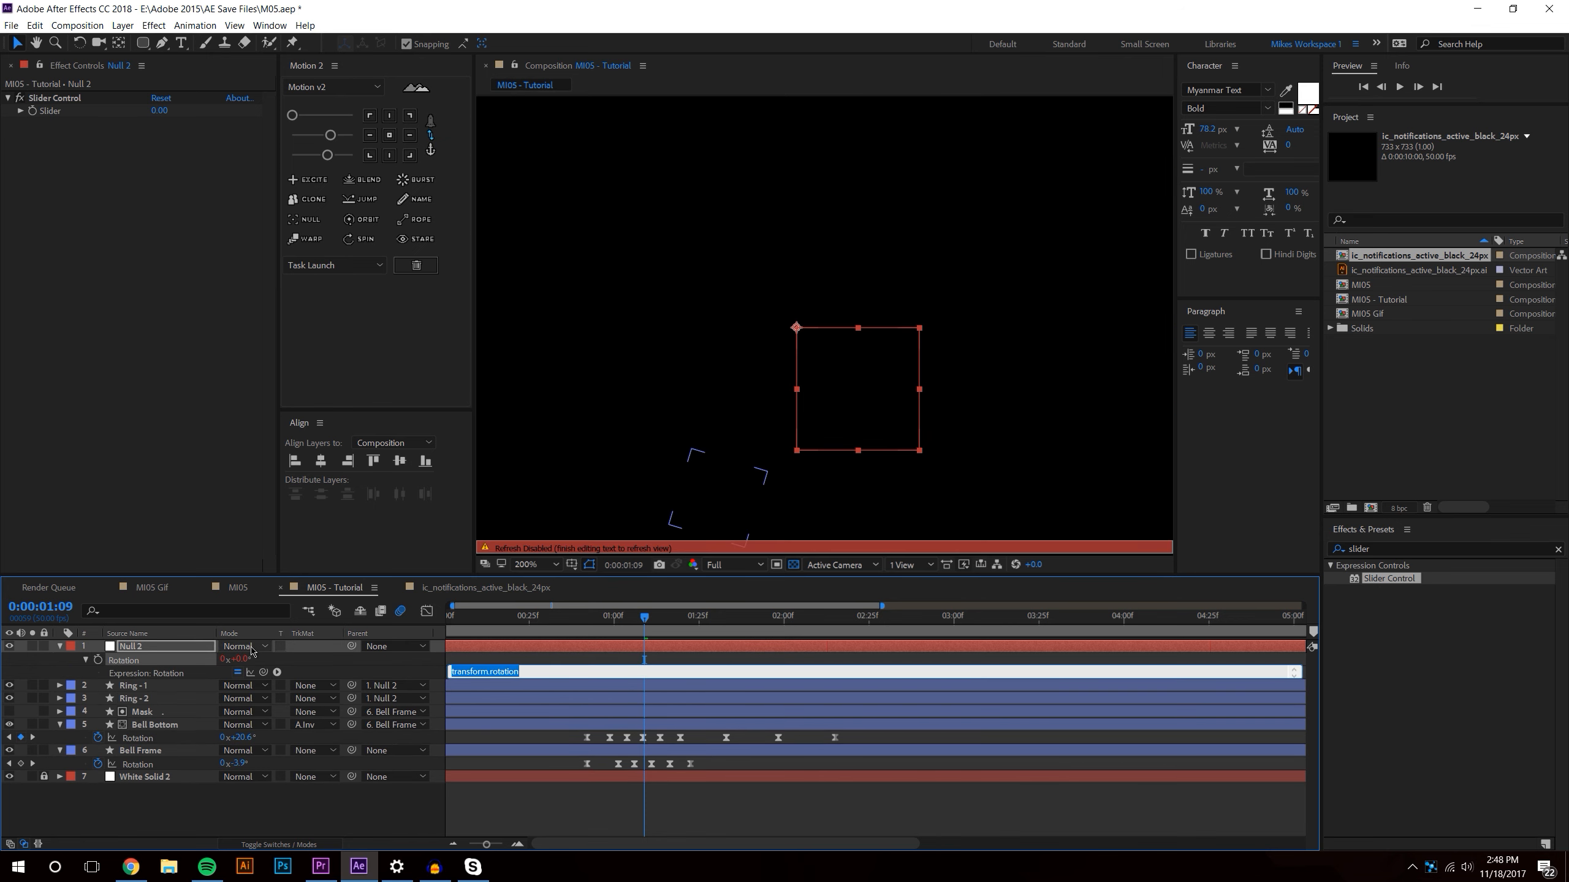
text(wiggle(10,)
drag(263, 672, 56, 118)
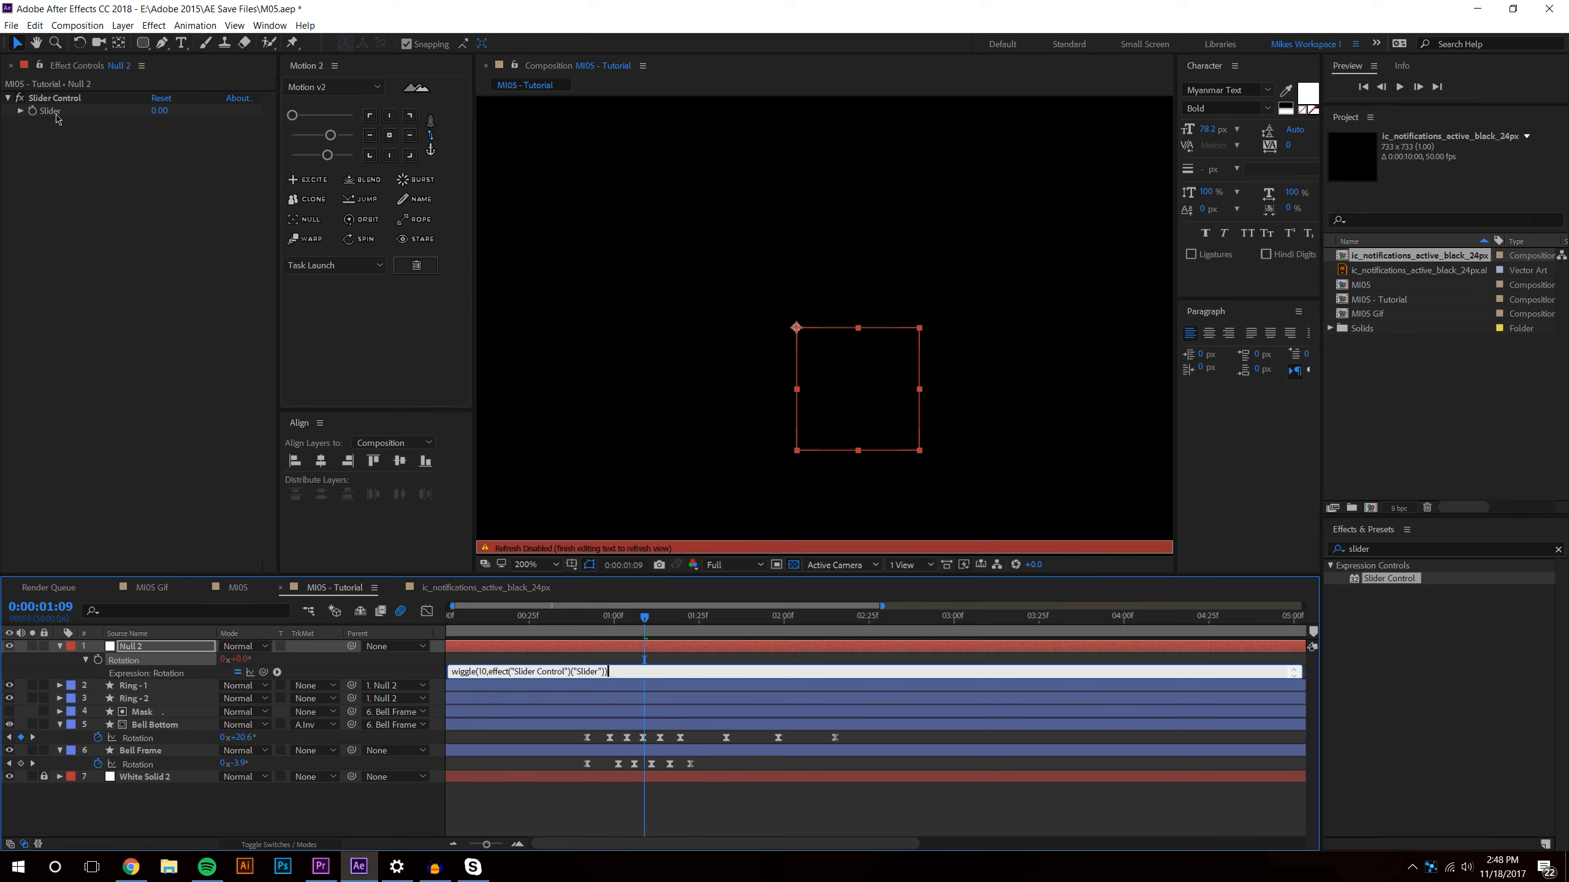
click(723, 808)
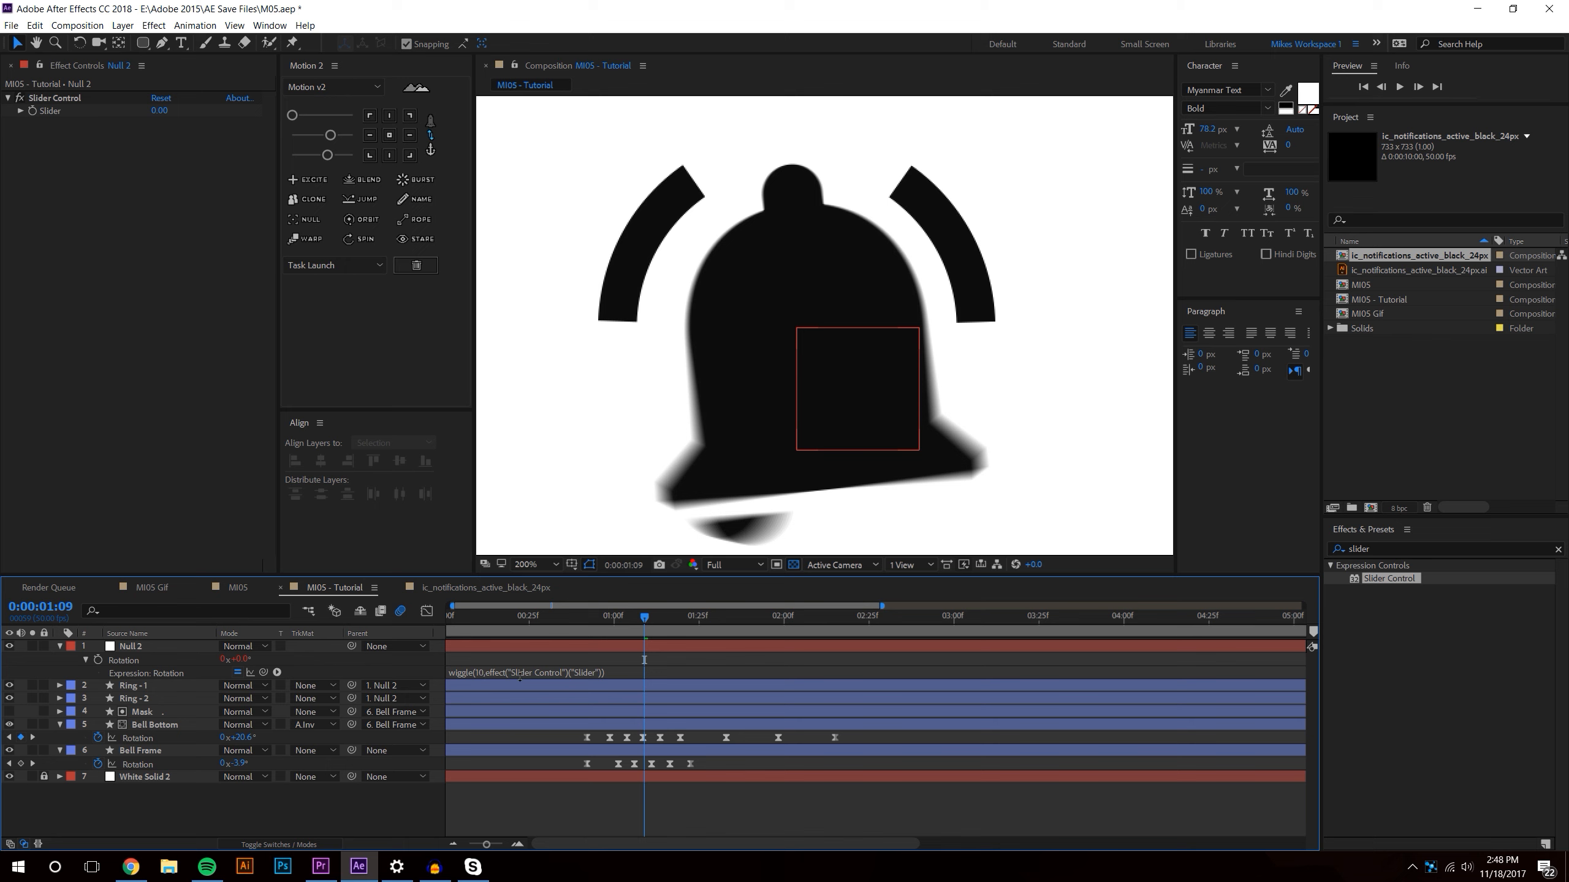
- Open Null 2's rotation expression and highlight its Slider Control reference
click(491, 673)
key(ctrl+c)
drag(489, 670, 605, 663)
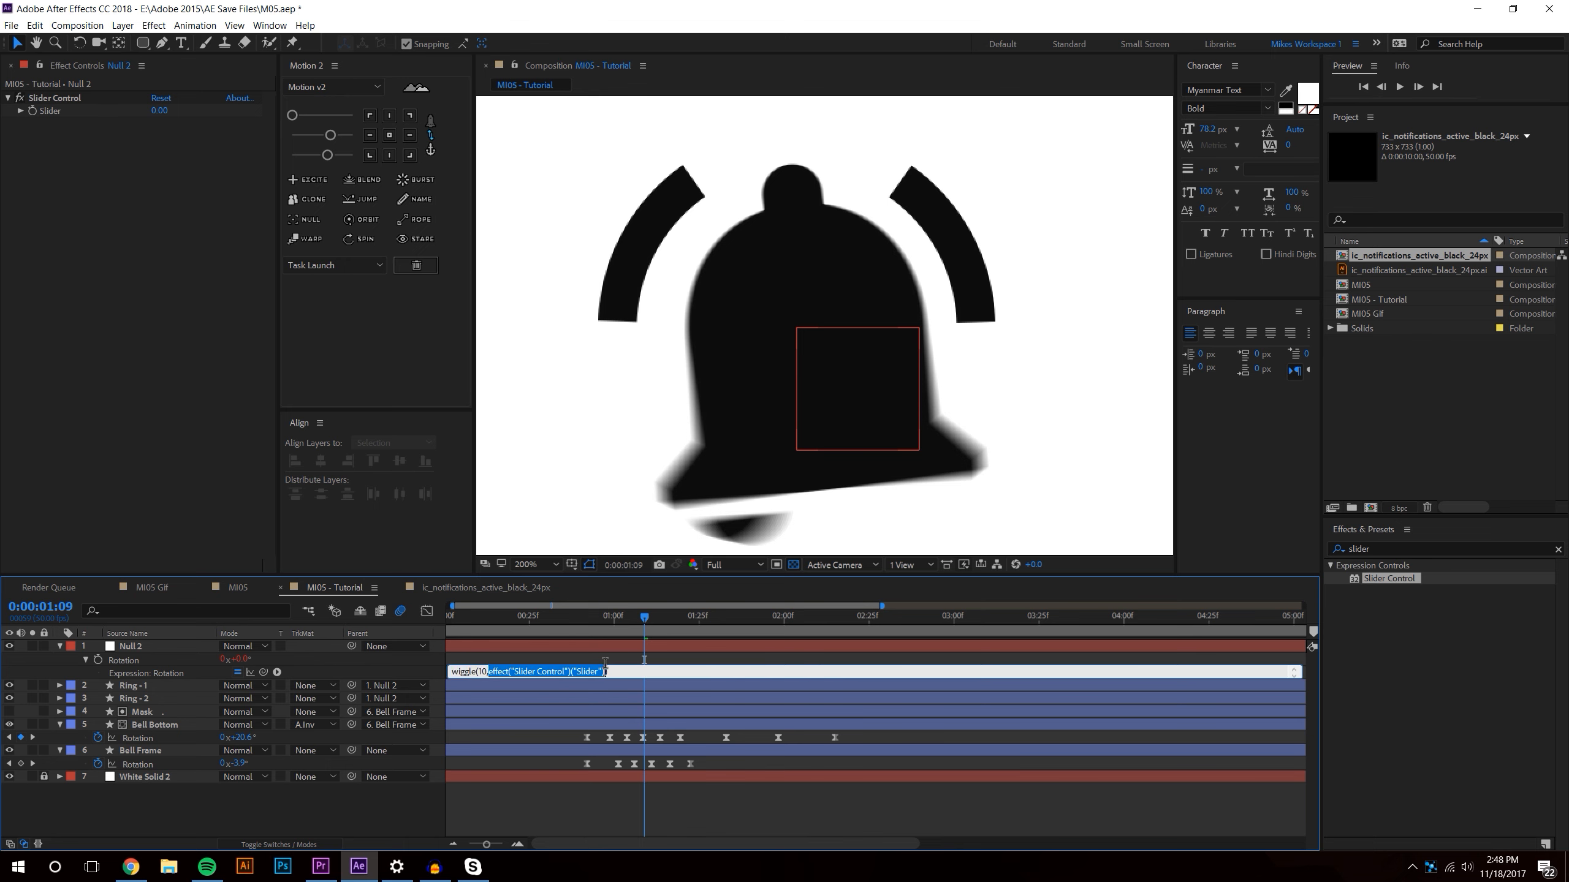
click(714, 825)
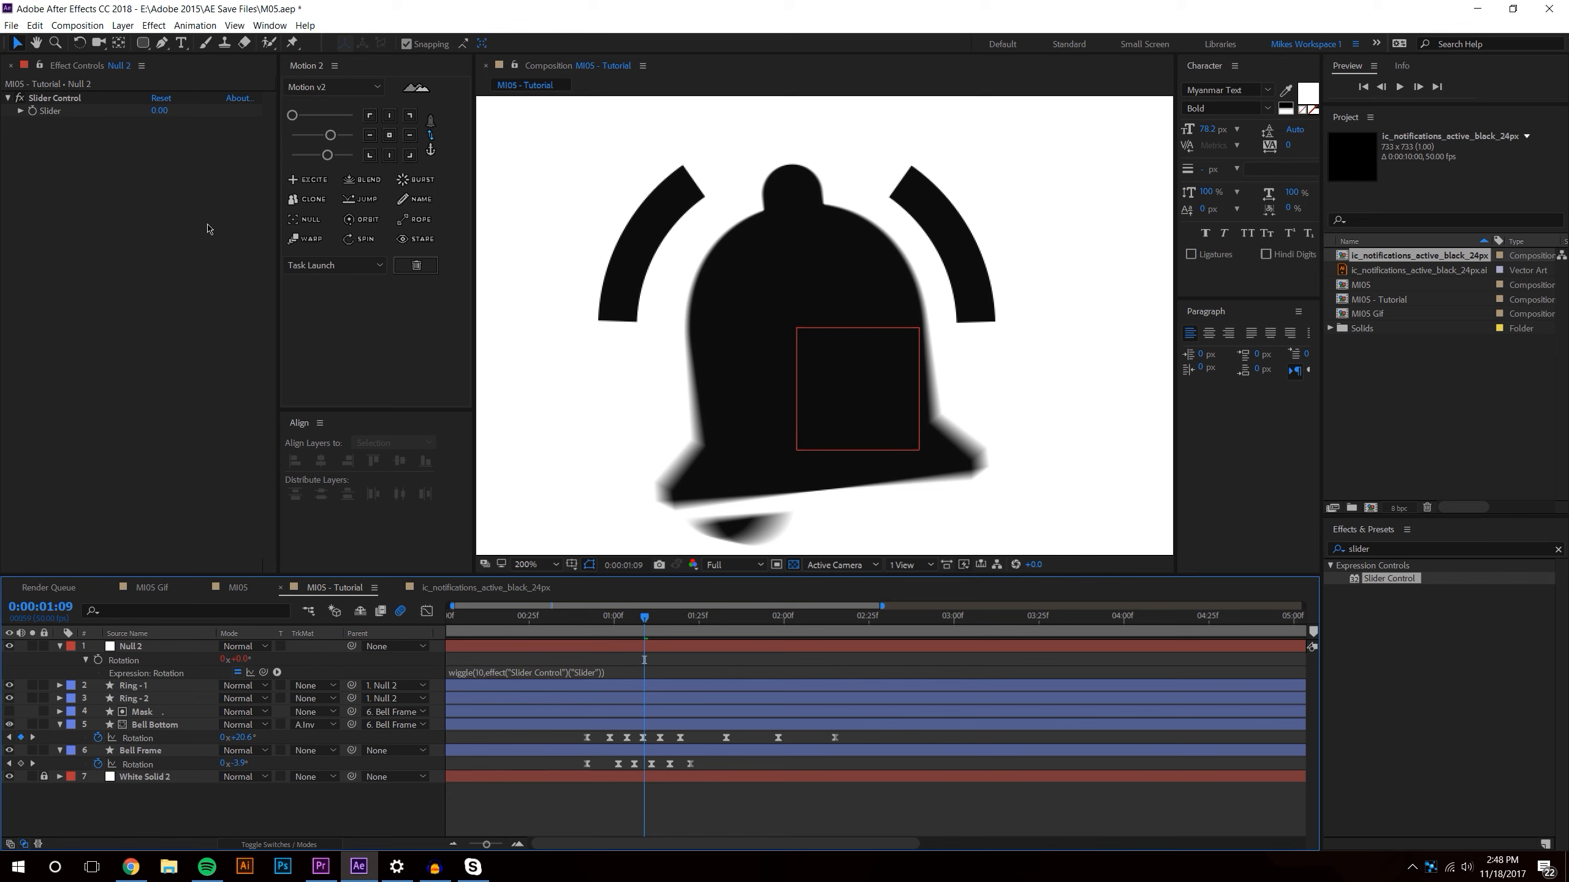
- Keyframe Null 2's Slider at 0 at 0:00:01:09 and at 5 at 0:00:01:14
click(33, 112)
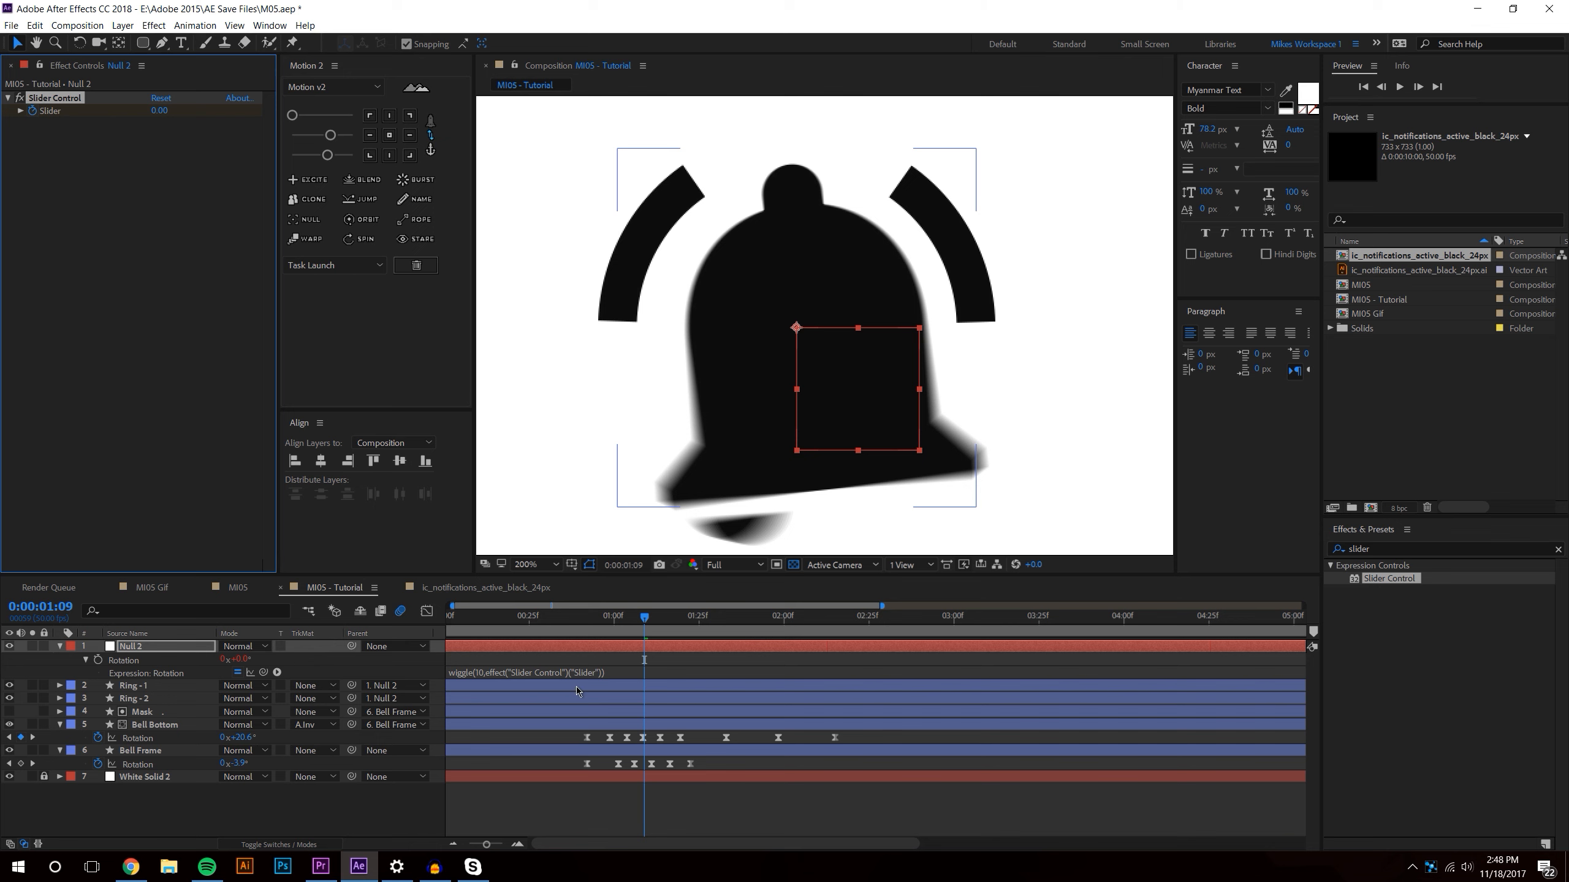
key(u)
mouse_move(650, 618)
mouse_down()
mouse_move(681, 619)
mouse_move(660, 618)
mouse_up()
mouse_move(162, 110)
mouse_down()
mouse_move(183, 110)
mouse_move(163, 110)
mouse_up()
click(162, 109)
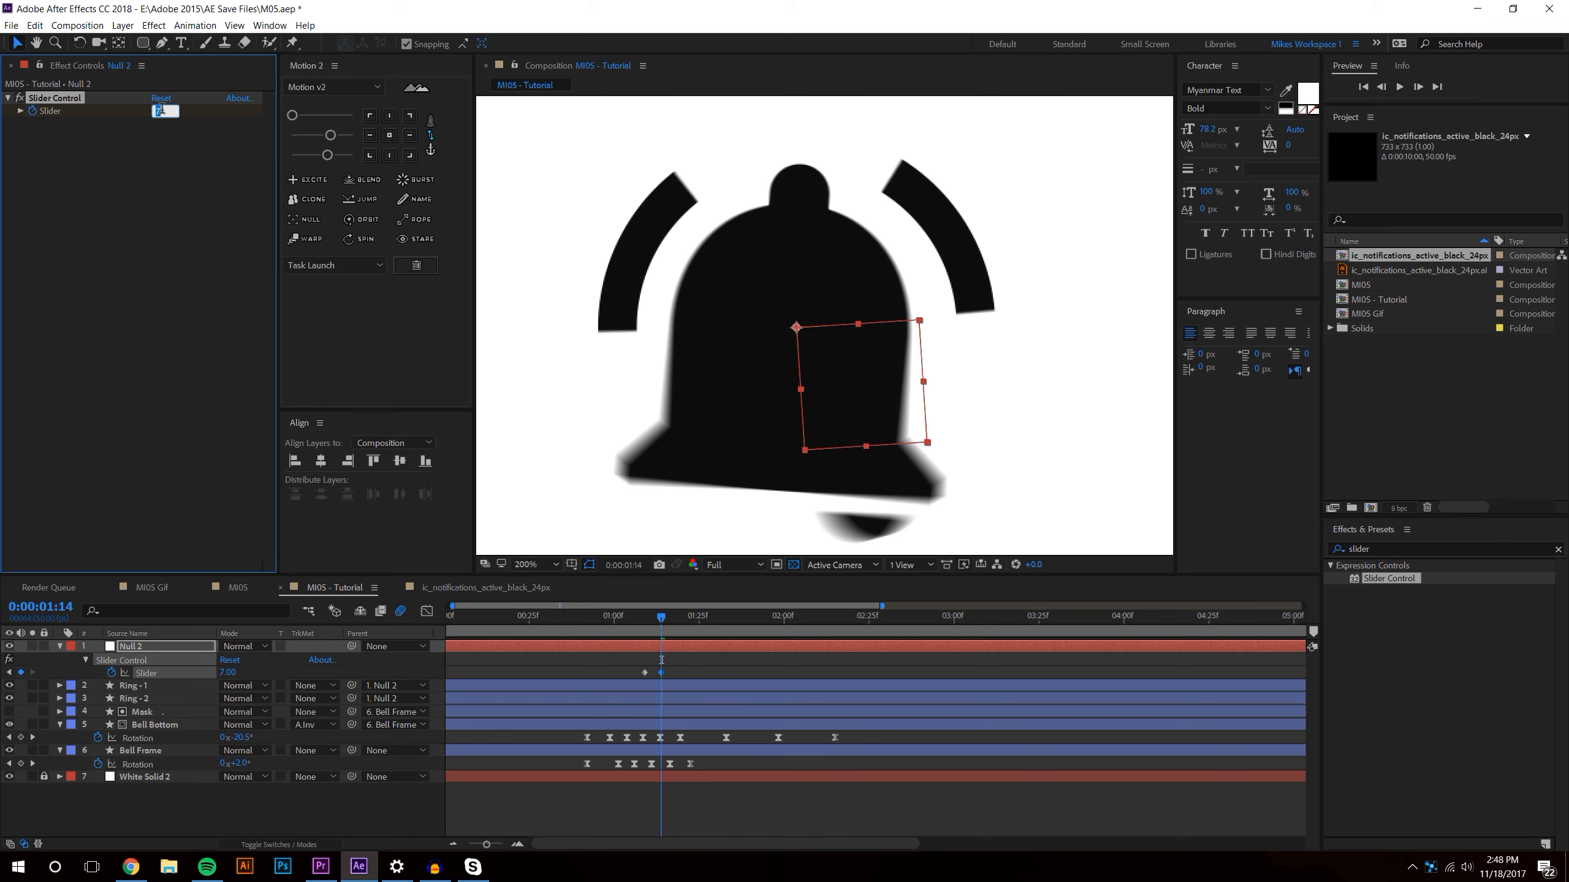
key(Return)
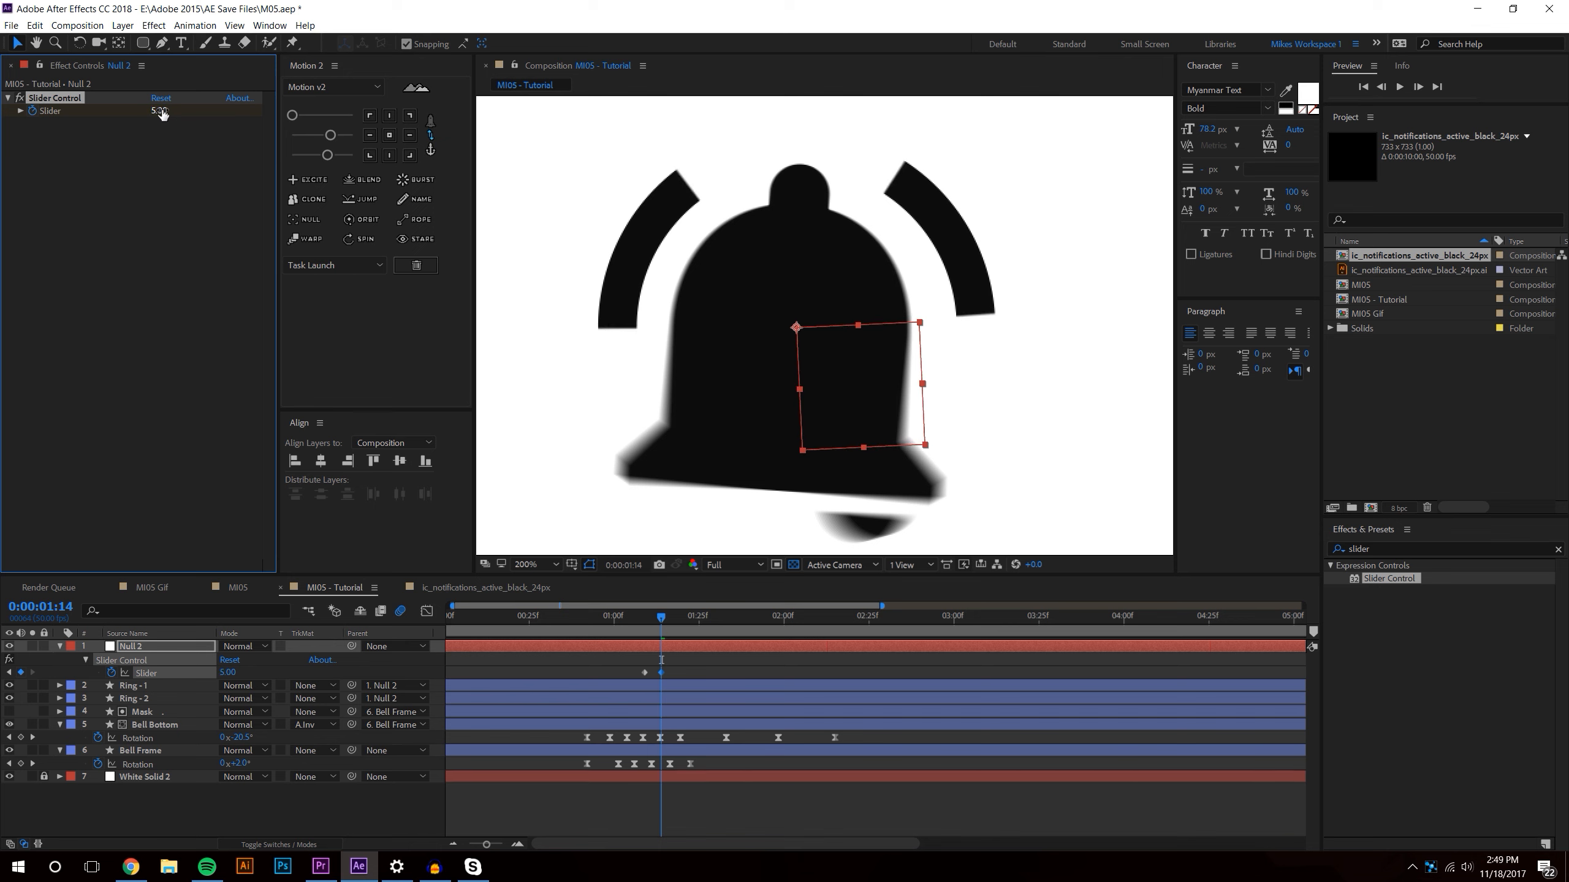
click(734, 822)
- Reset Null 2's Slider to 0 at 0:00:02:14 and scrub through the ring wiggle from 0:00:01:07
drag(695, 616, 832, 630)
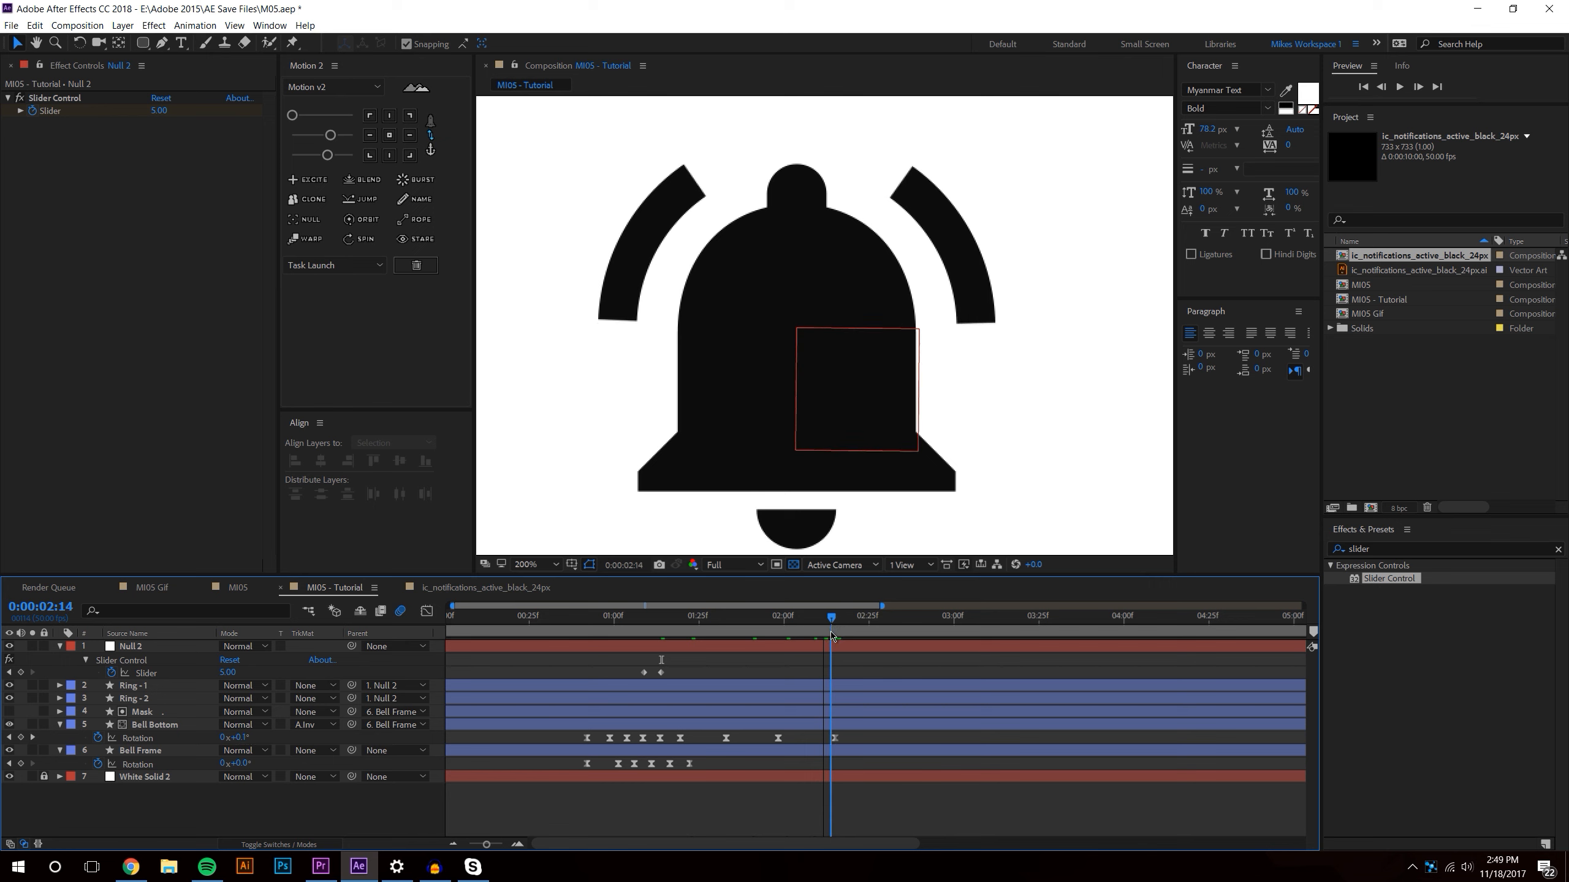
click(162, 97)
click(638, 616)
key(space)
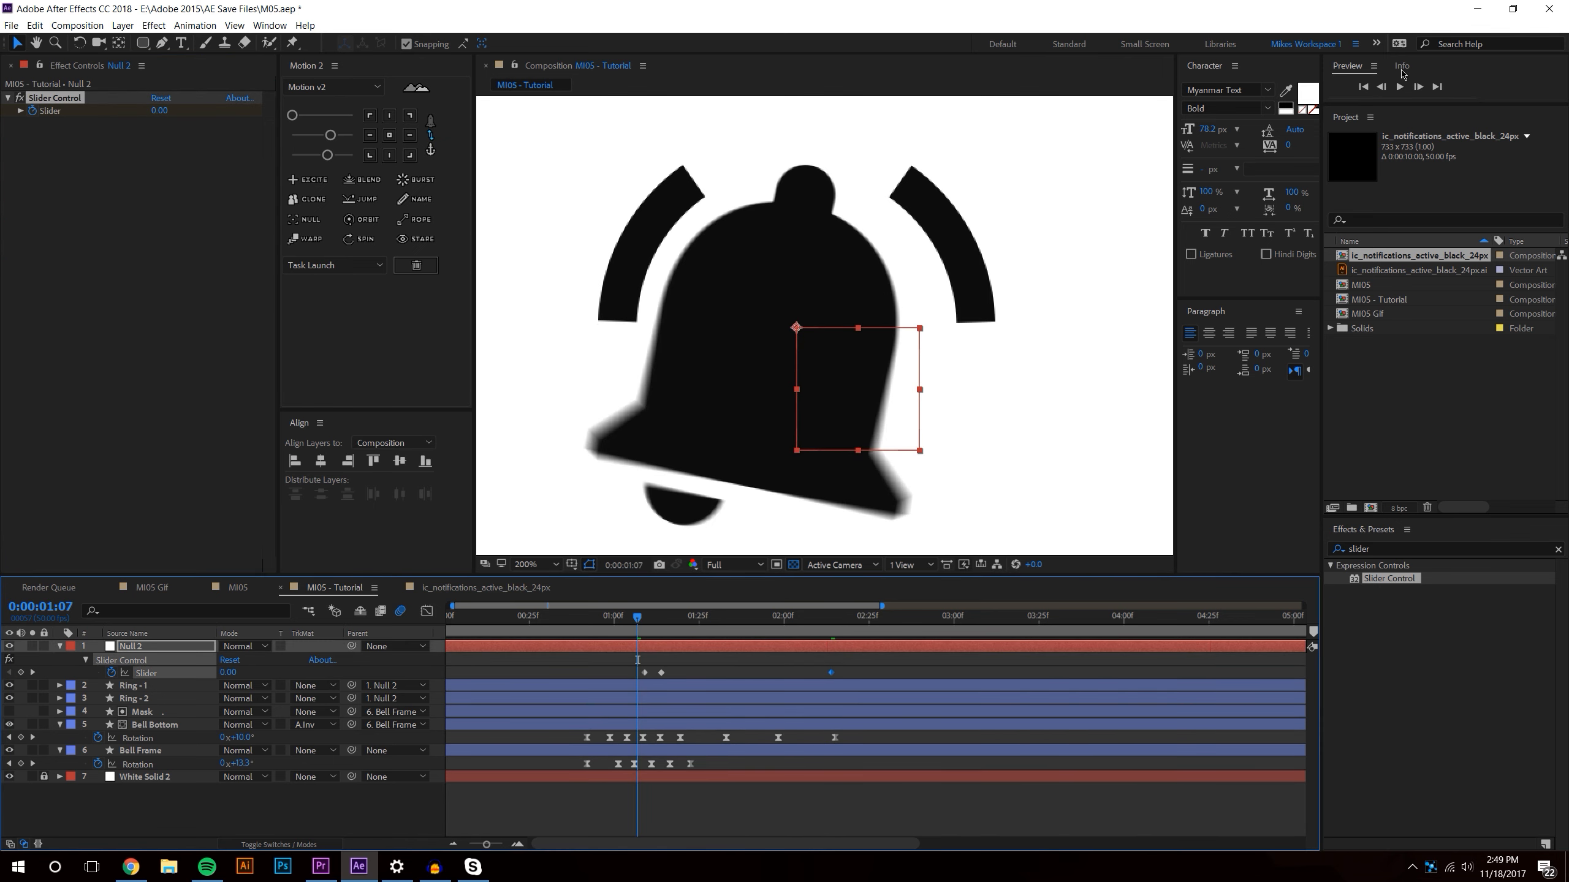
drag(640, 615, 708, 616)
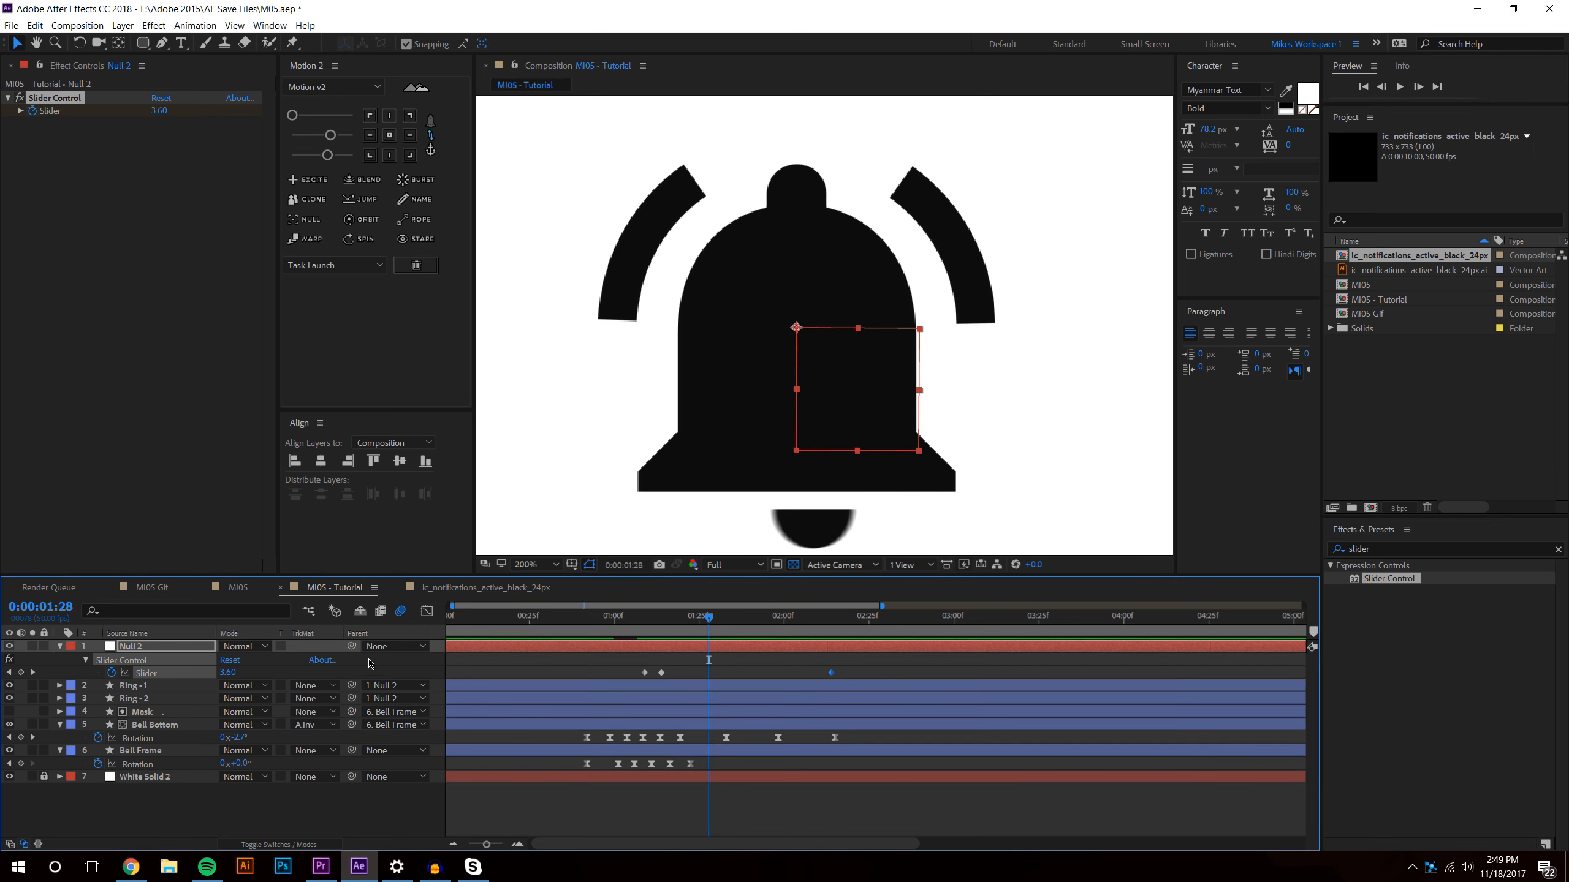
- Set the wiggle frequency in Null 2's rotation expression to 20 and preview from 0:00:00:44
click(81, 664)
click(116, 657)
key(r)
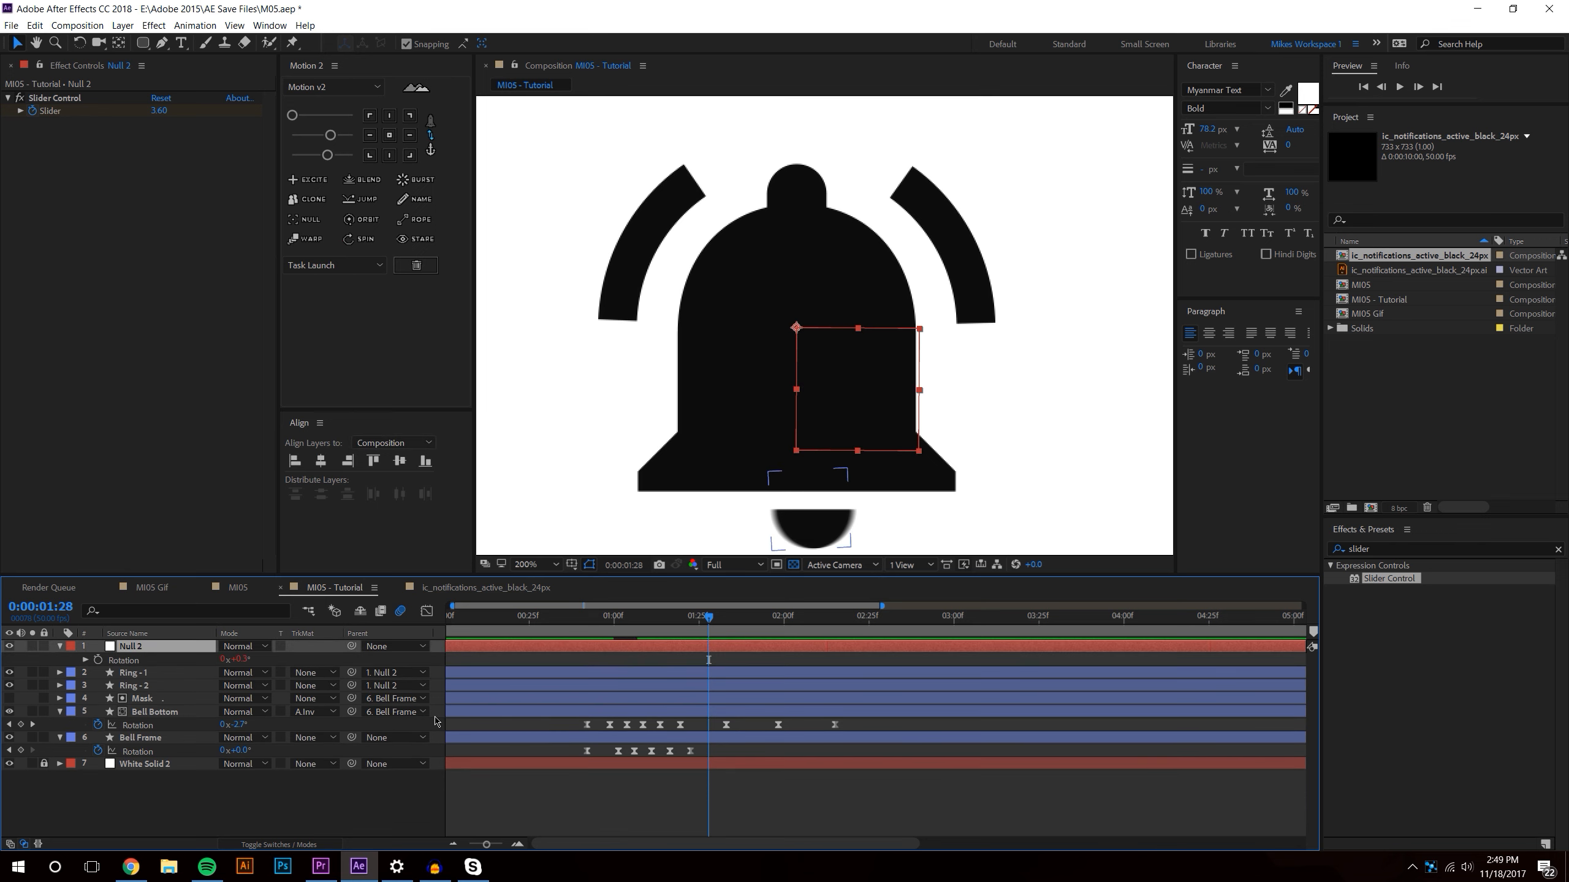
alt+click(97, 660)
key(ctrl+v)
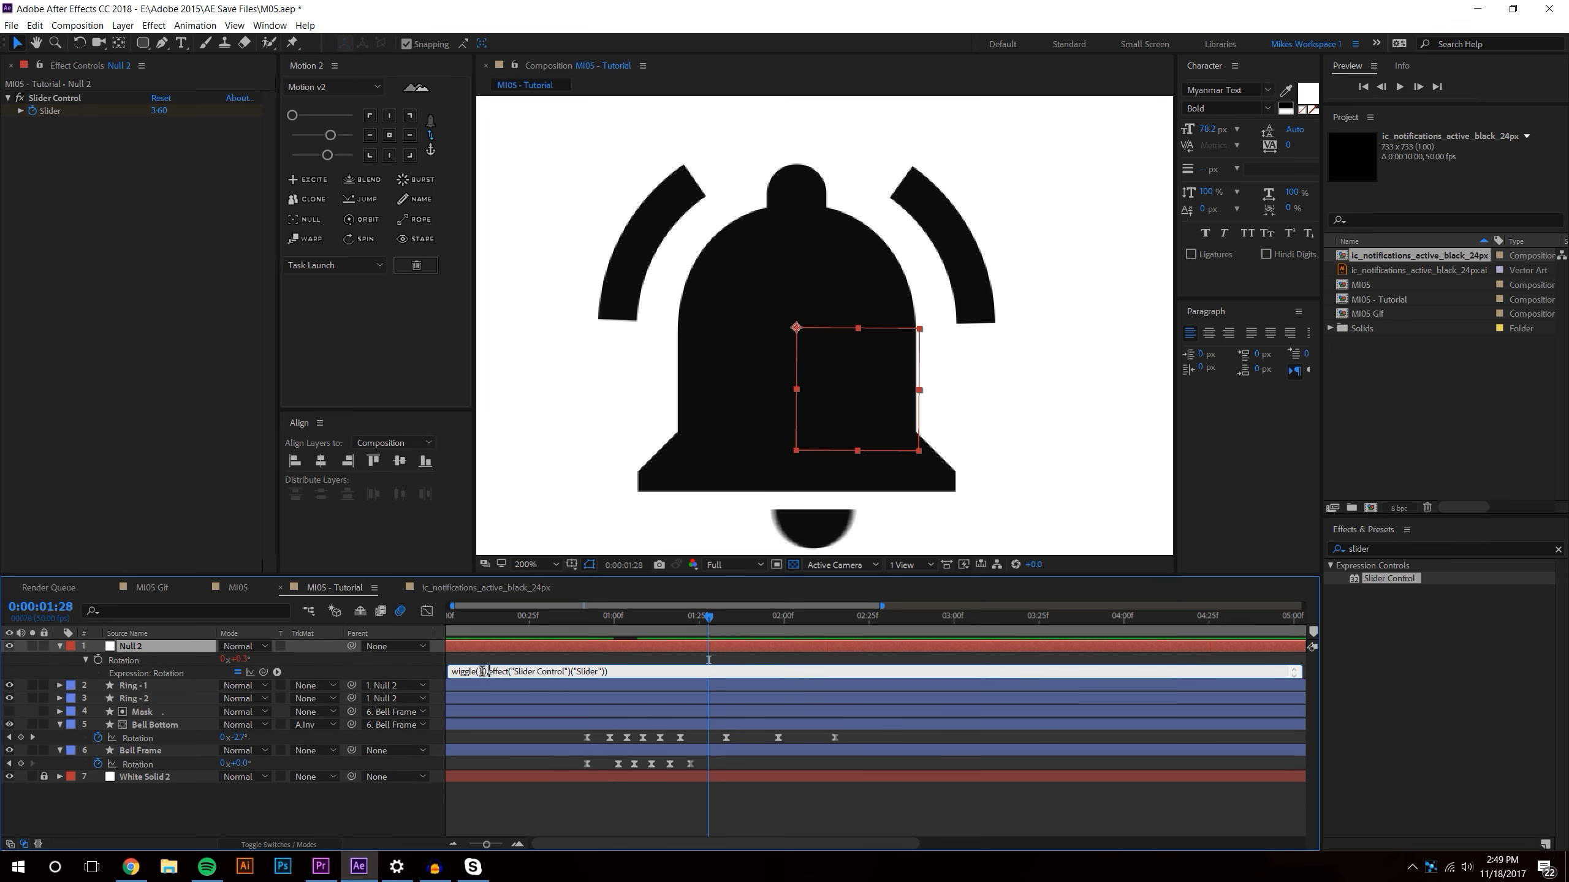
key(BackSpace)
text(2)
click(803, 788)
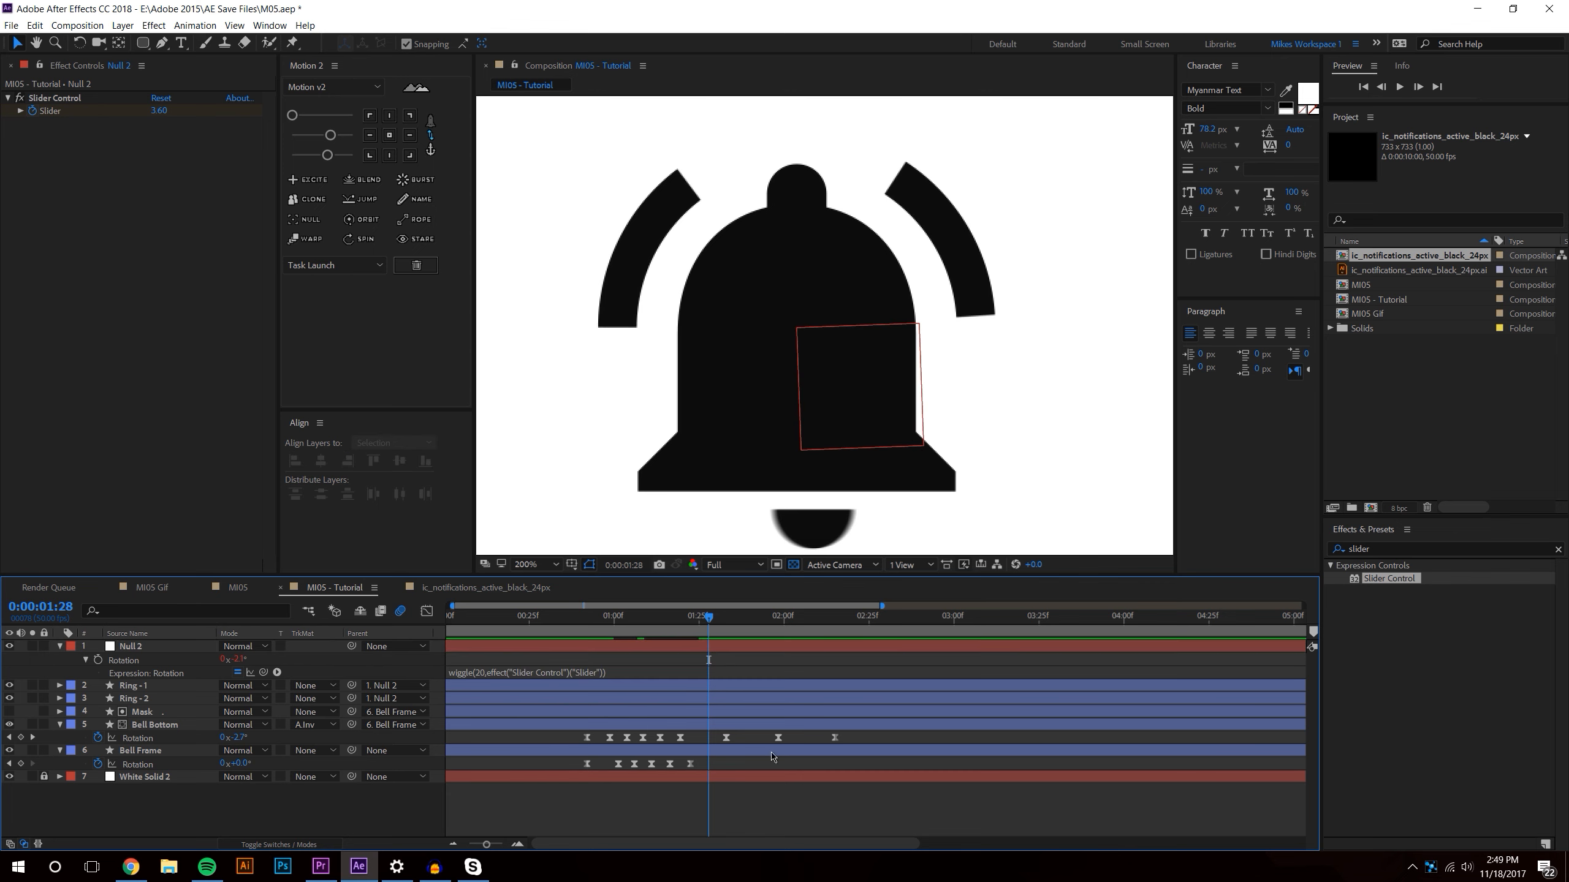
click(594, 616)
click(1398, 87)
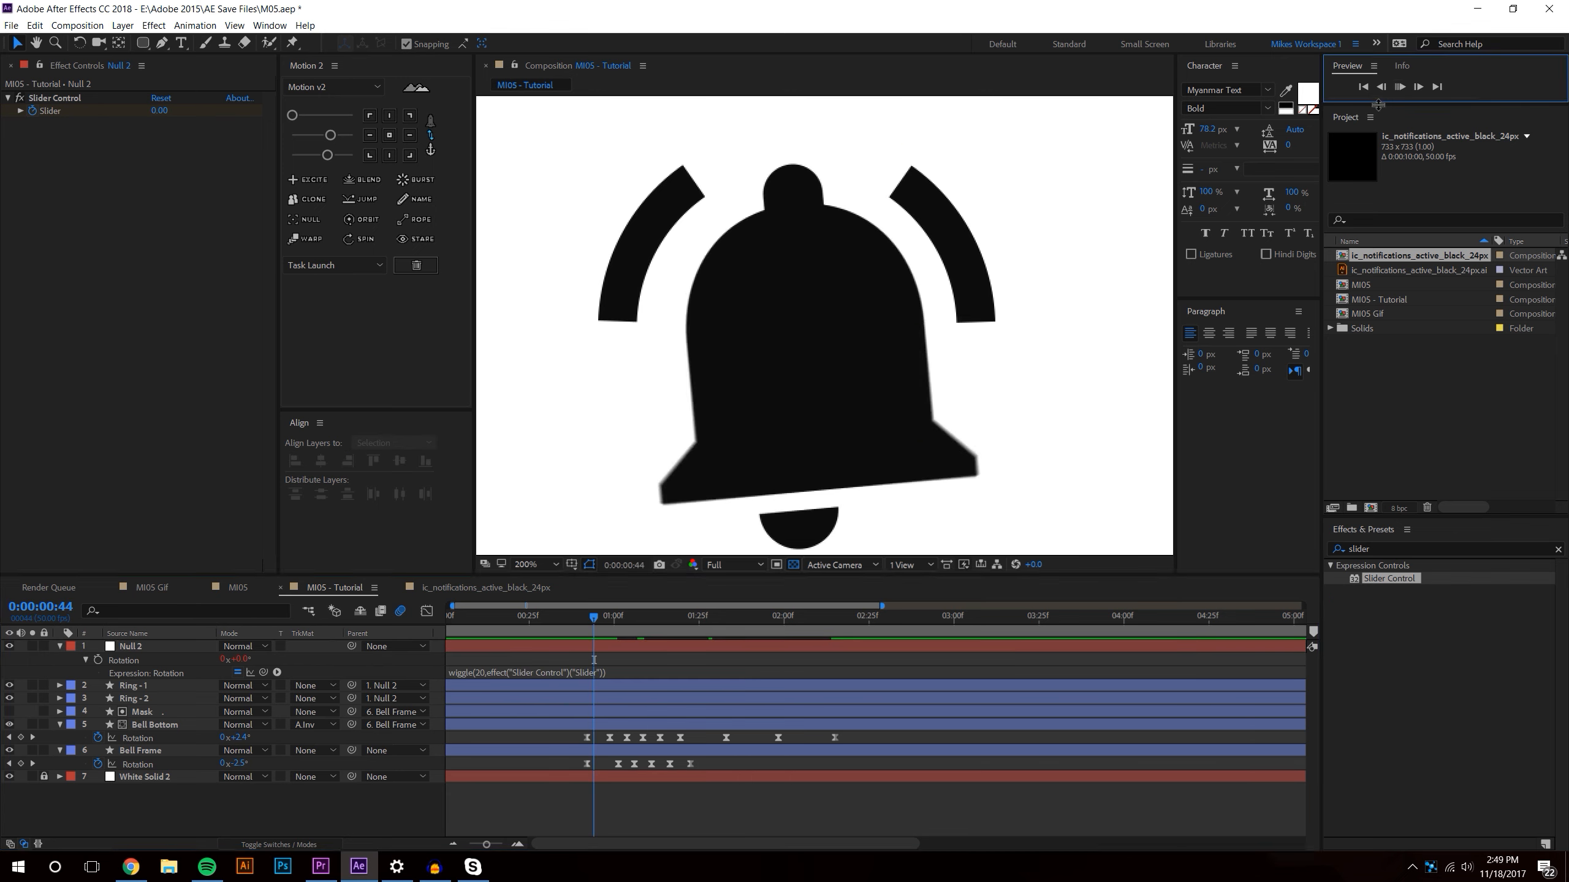
- Check the wiggle at 0:00:01:03, open Null 2's rotation expression and add a second Slider Control effect to Null 2
drag(590, 619, 625, 617)
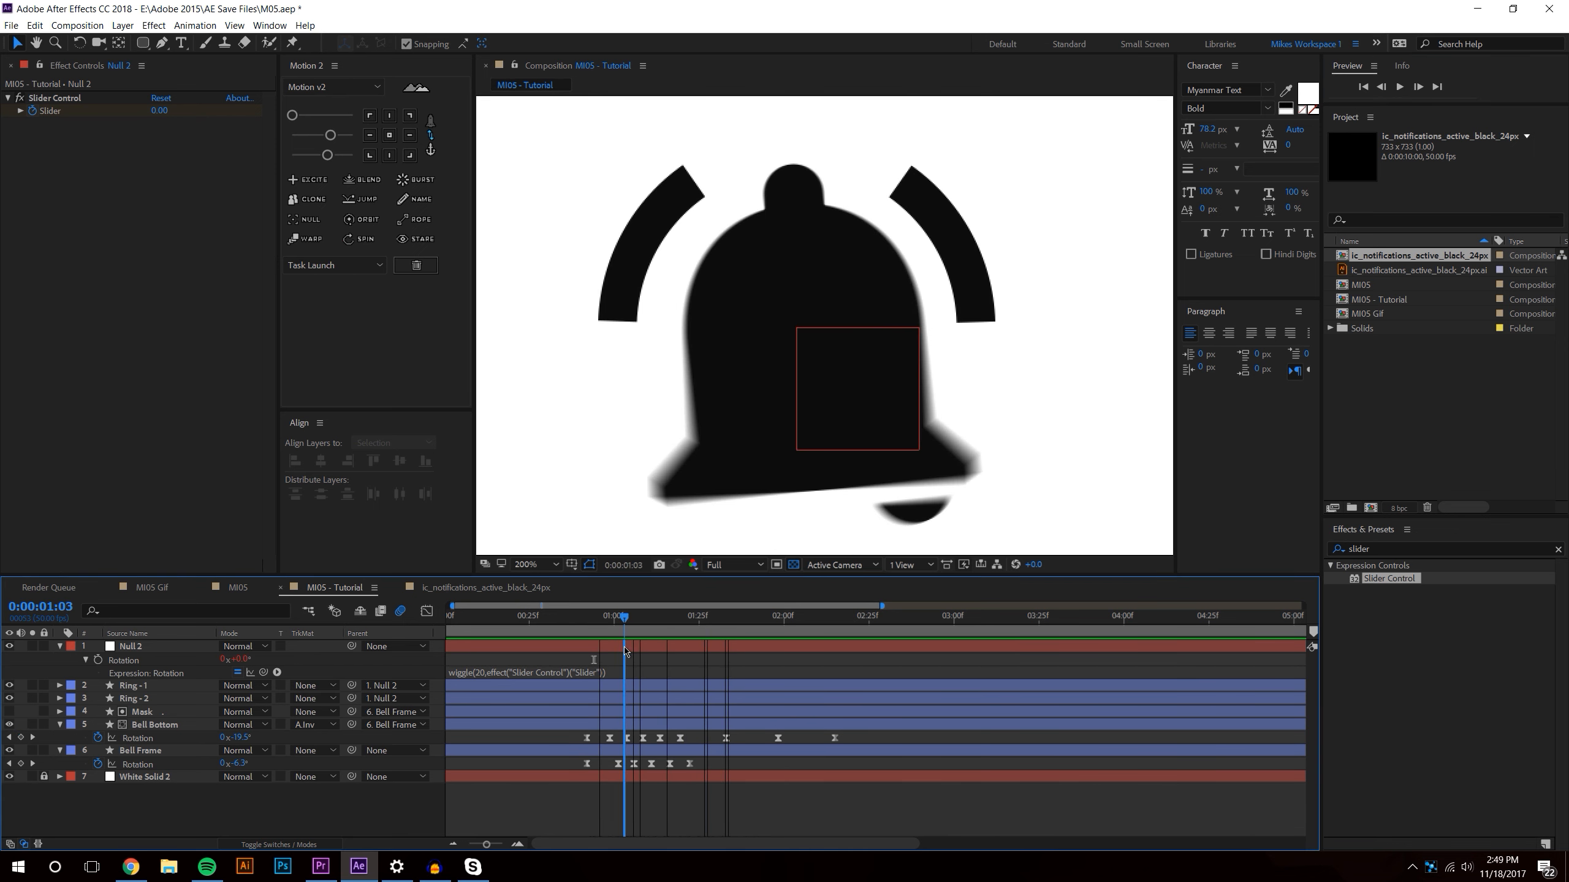
click(488, 673)
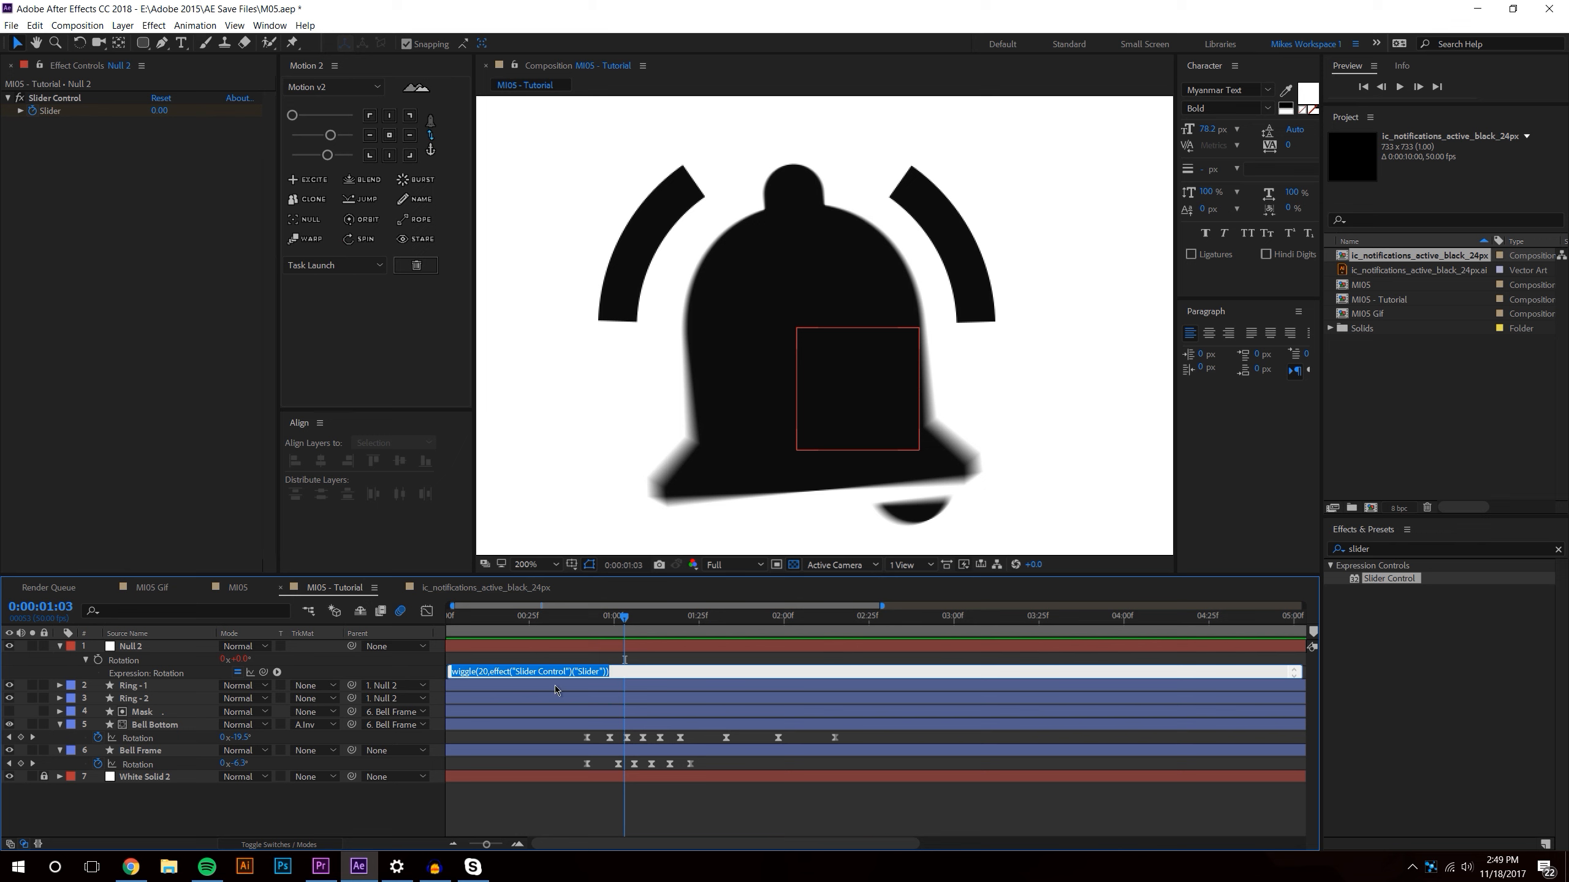
click(138, 679)
drag(1389, 579, 219, 175)
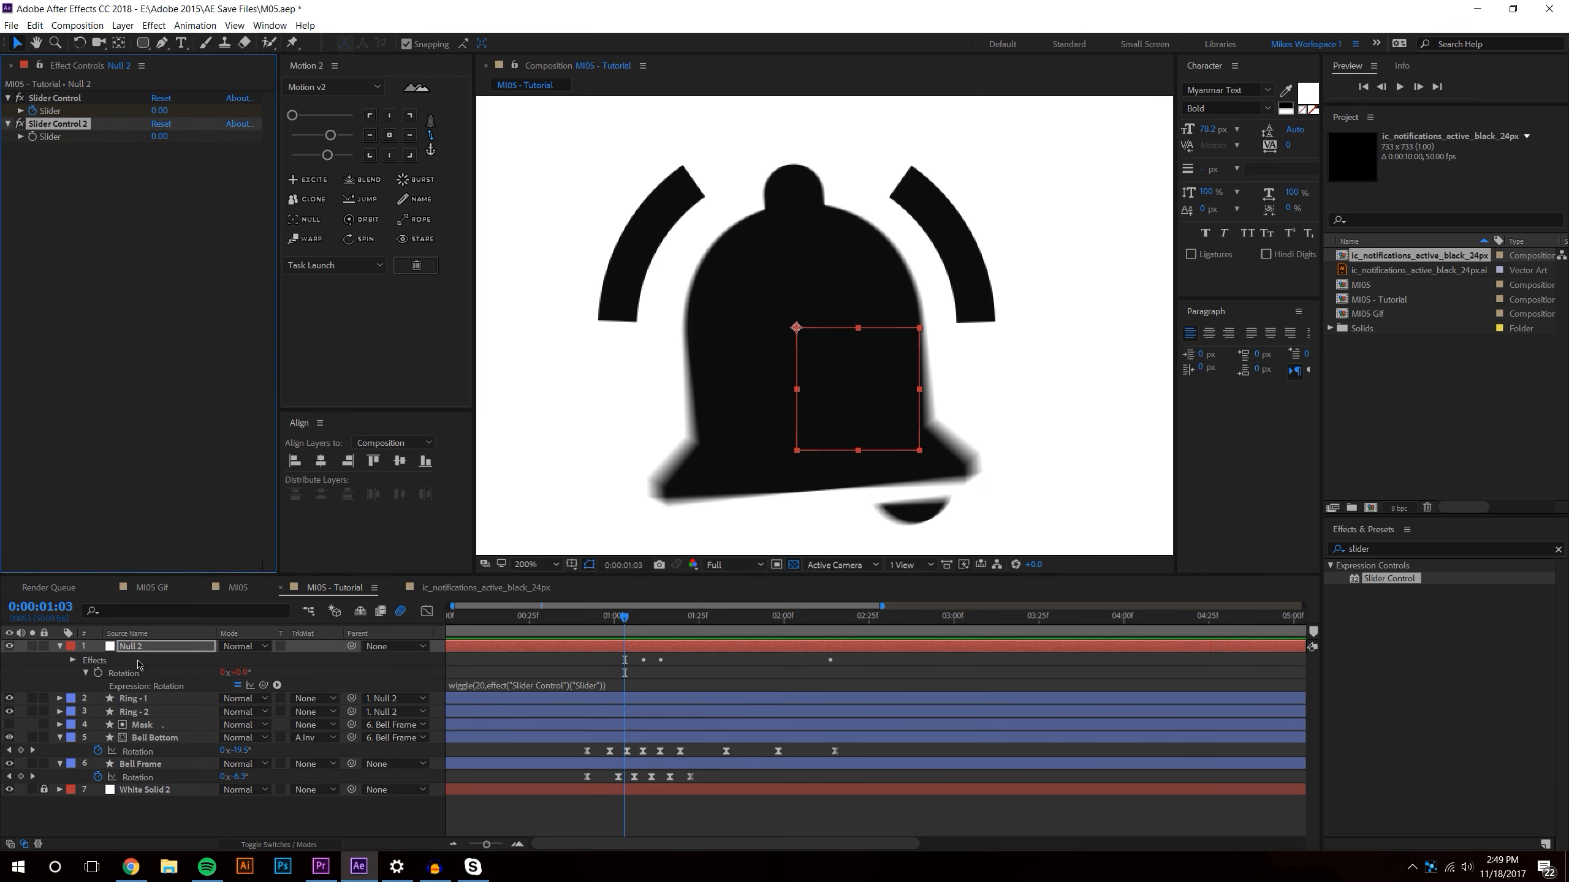
- Replace the wiggle frequency in Null 2's rotation expression with a link to Slider Control 2's Slider
click(518, 687)
click(489, 684)
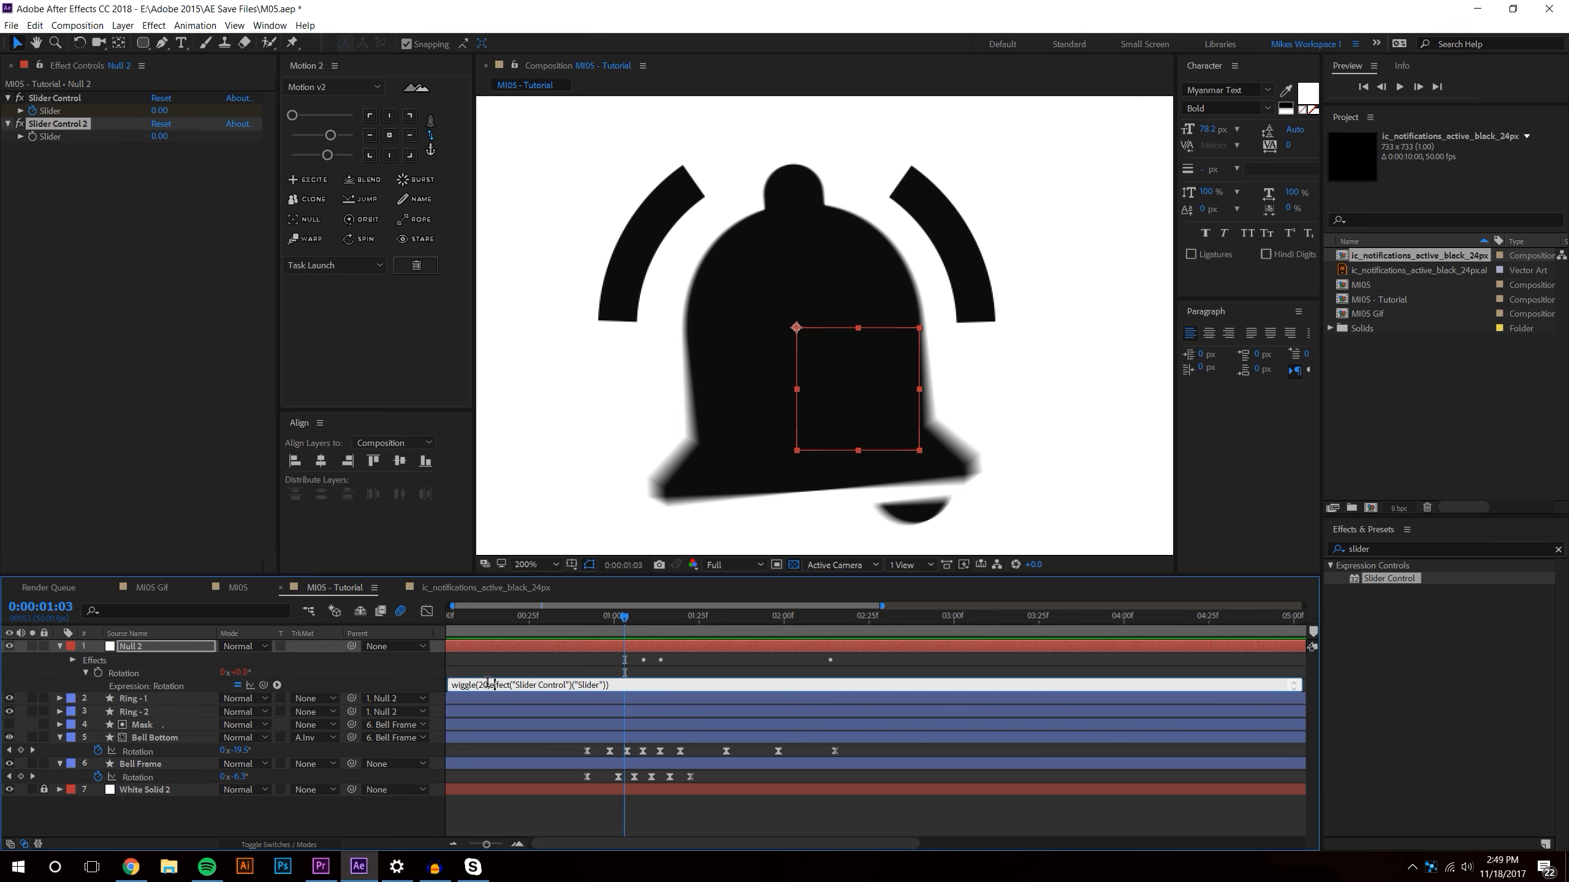
key(BackSpace)
drag(262, 685, 50, 136)
- Reveal Null 2's keyframed properties and delete all existing keyframes on its two sliders
key(u)
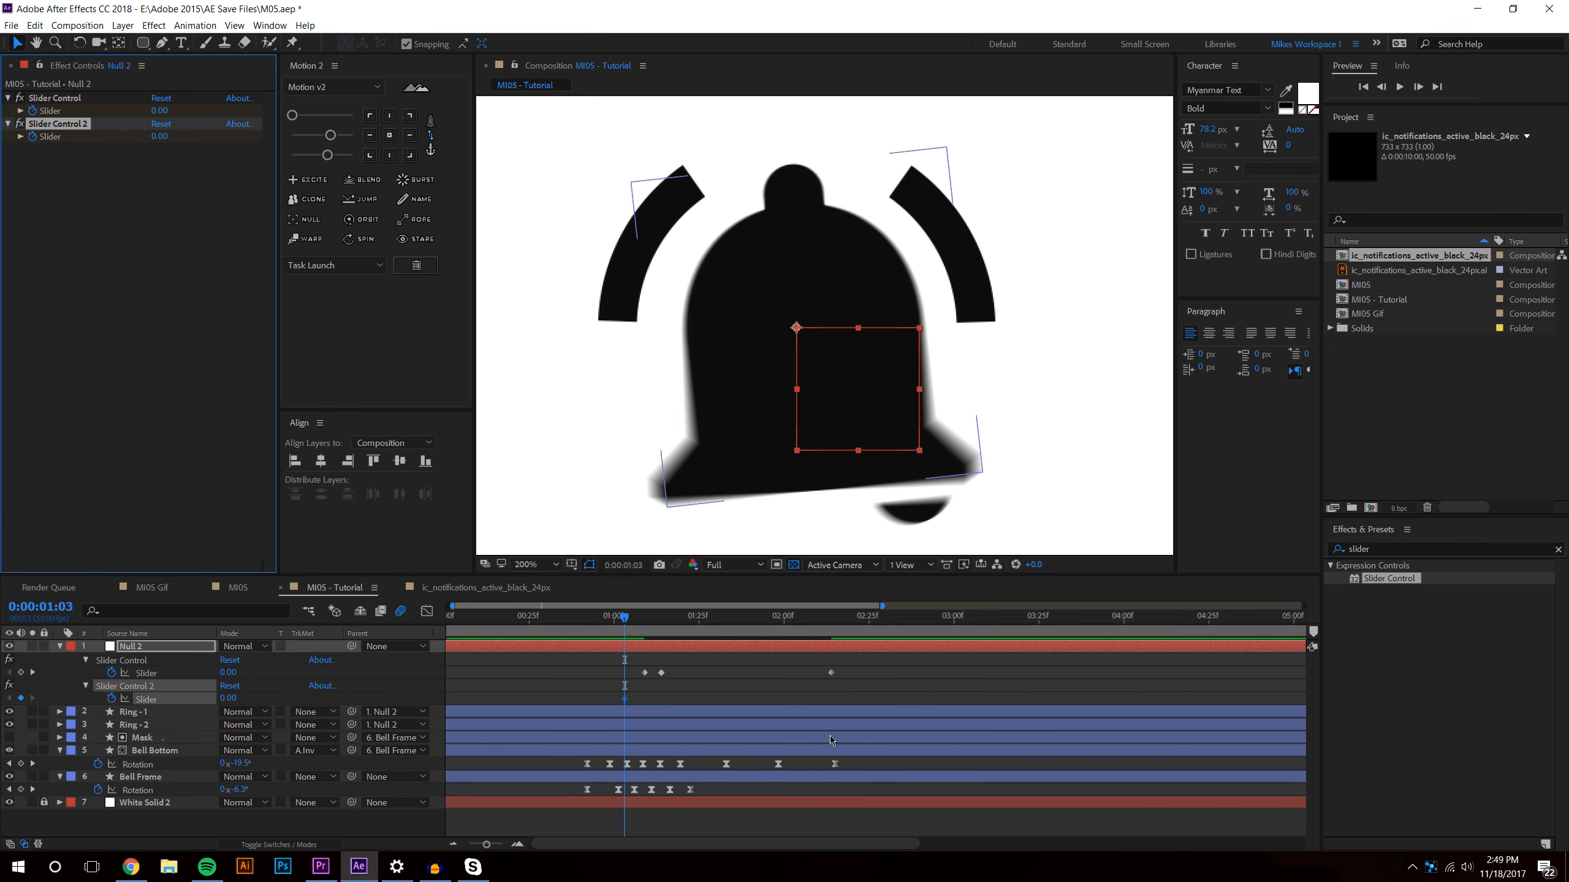
click(614, 678)
drag(871, 665, 604, 723)
key(Delete)
- At 0:00:00:42, keyframe Null 2's Slider Control at 0 and its Slider Control 2 at 45
drag(603, 615, 584, 638)
click(518, 846)
key(space)
key(space)
click(31, 110)
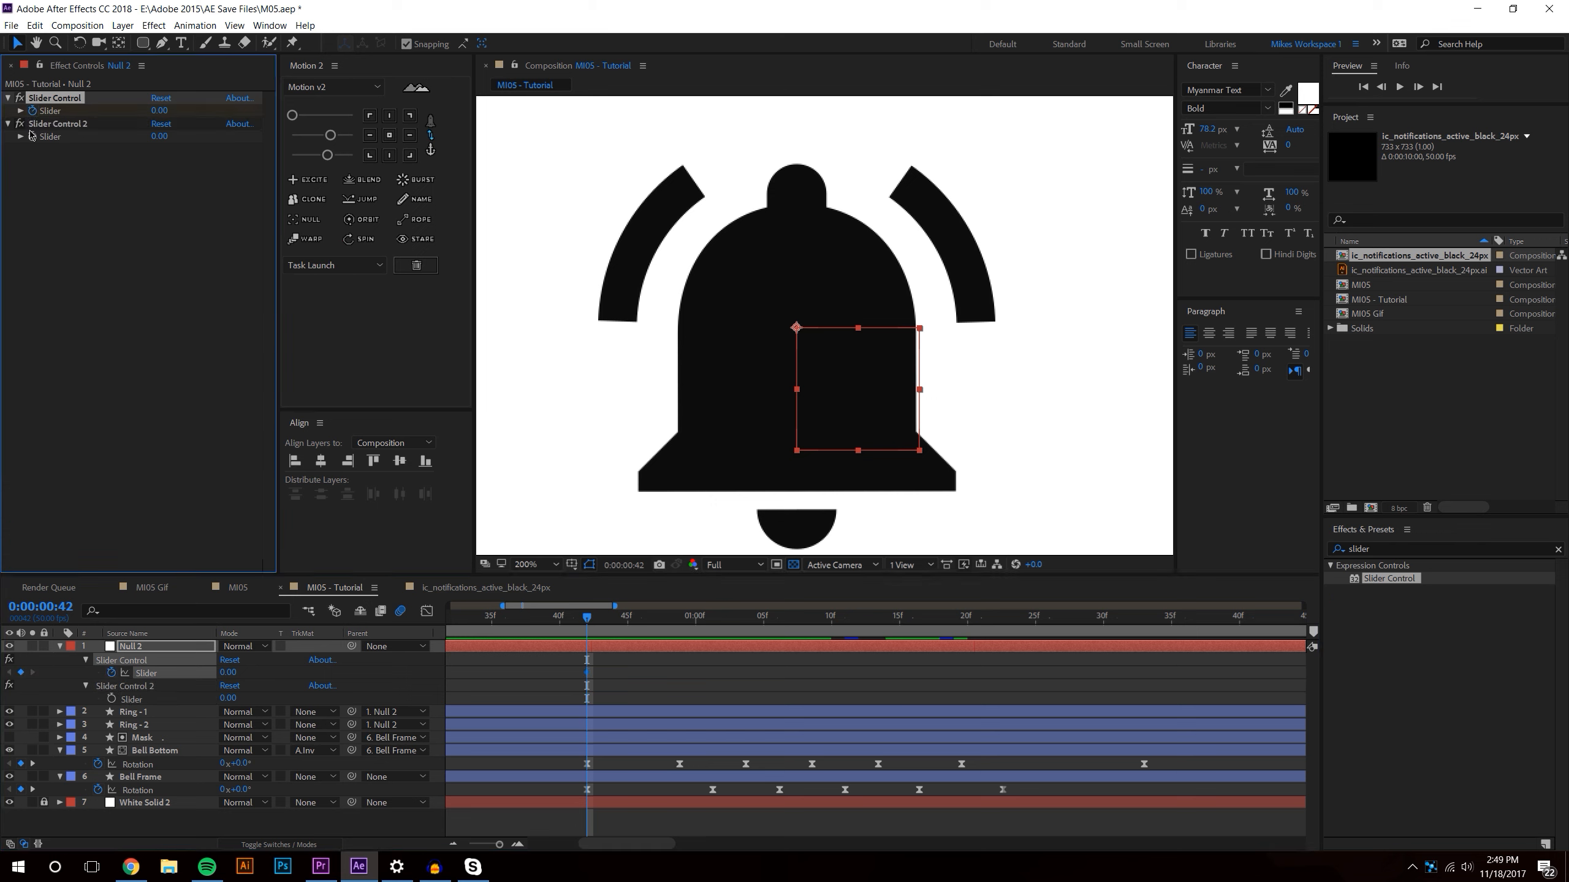
click(32, 136)
drag(160, 111, 217, 132)
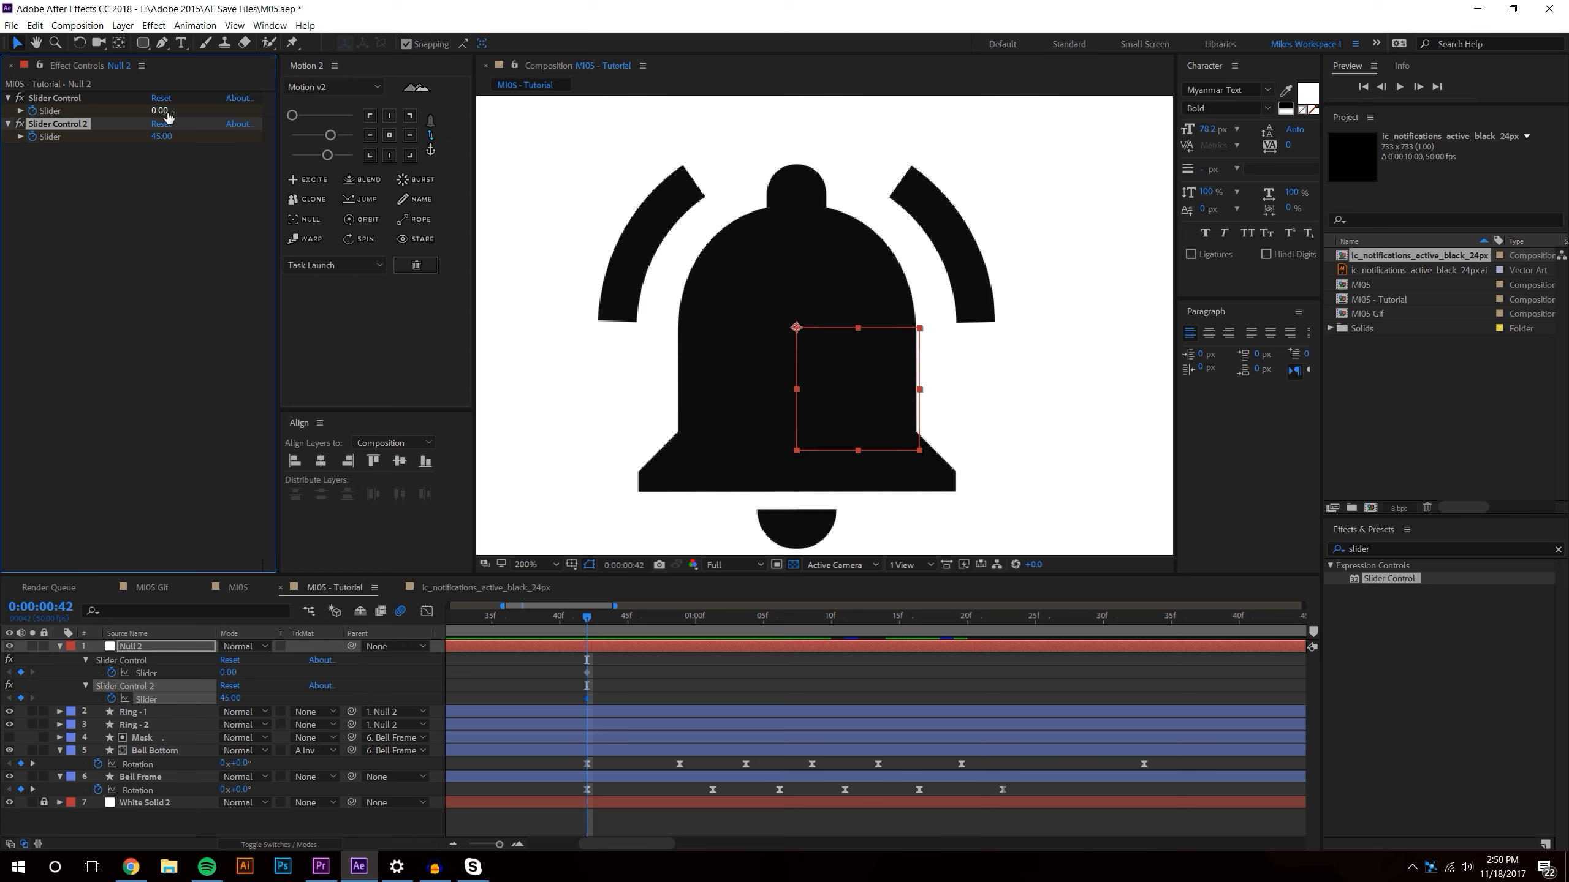
- Keyframe Null 2's Slider Control at 20 at 0:00:00:49 and preview the ring wiggle from 0:00:00:40
click(201, 267)
key(space)
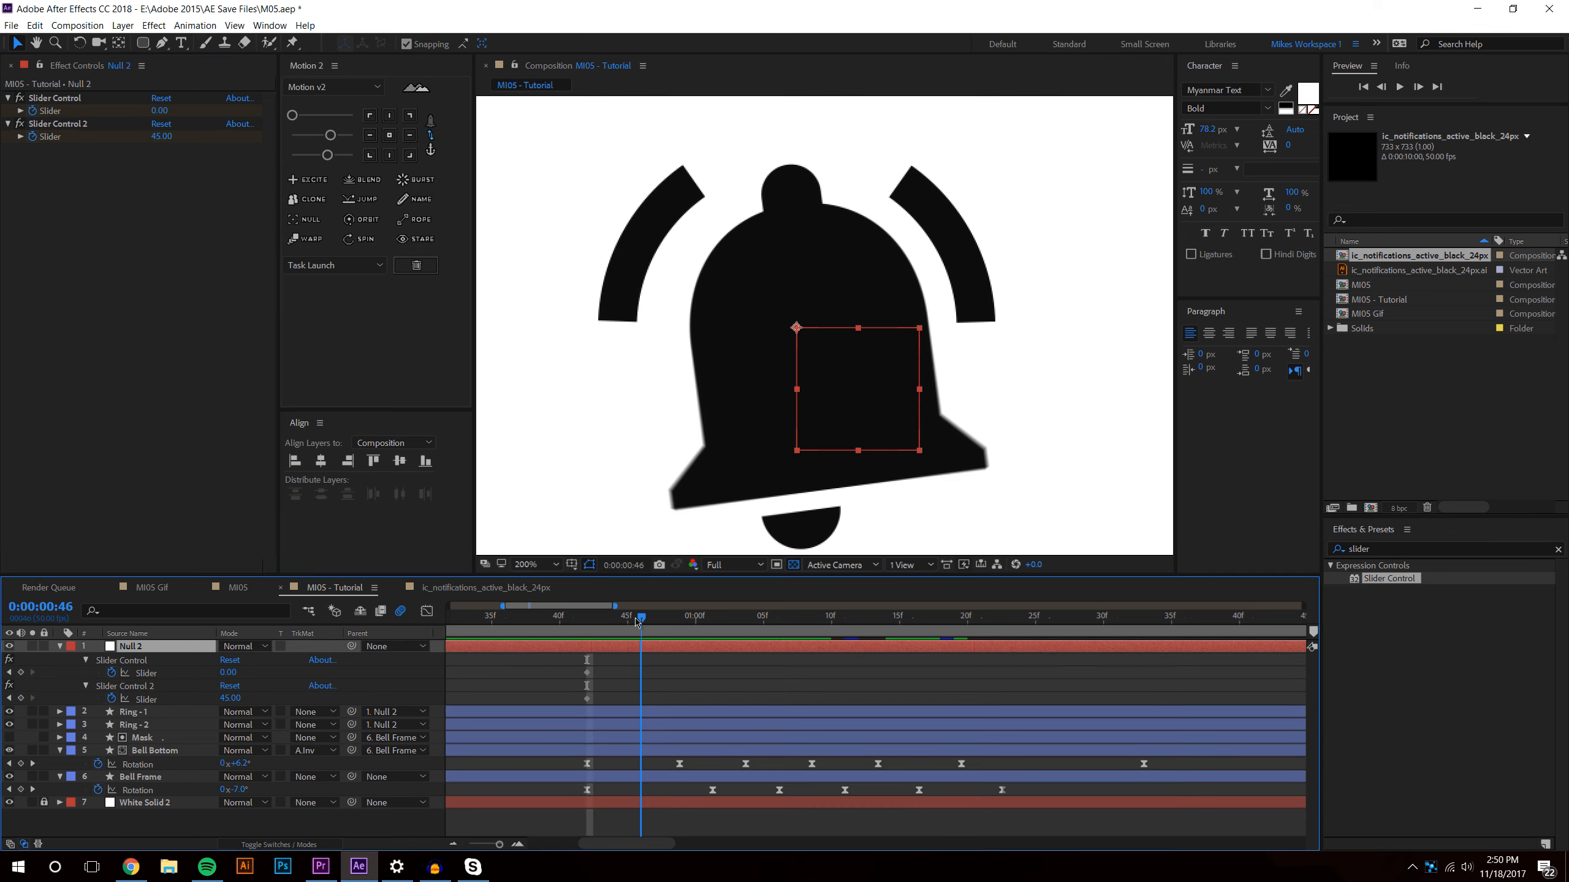
drag(162, 110, 170, 110)
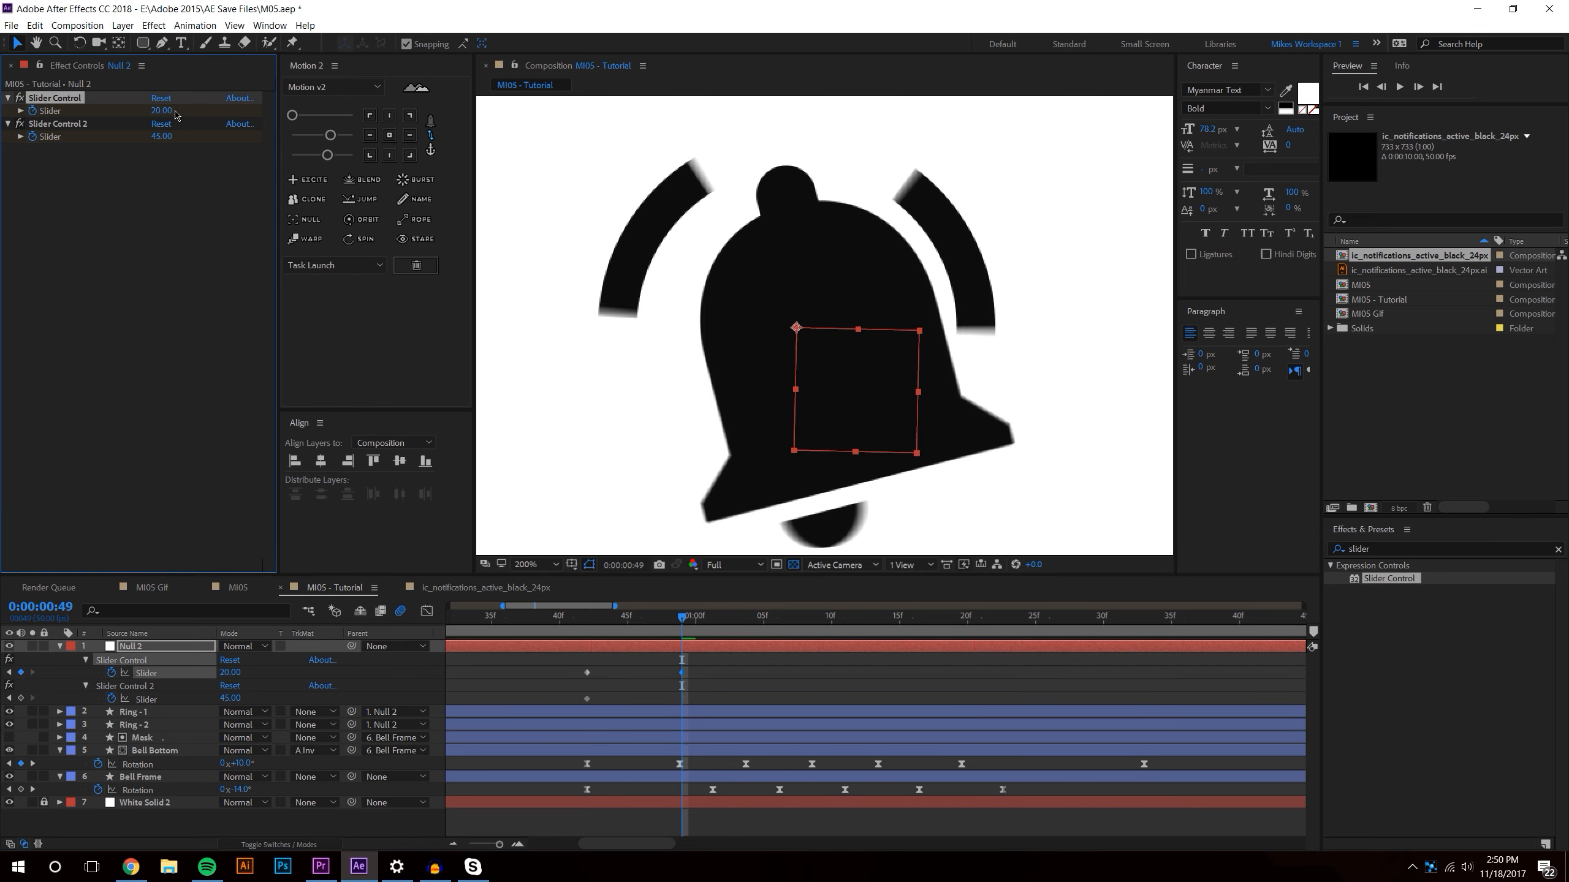
drag(685, 624, 559, 617)
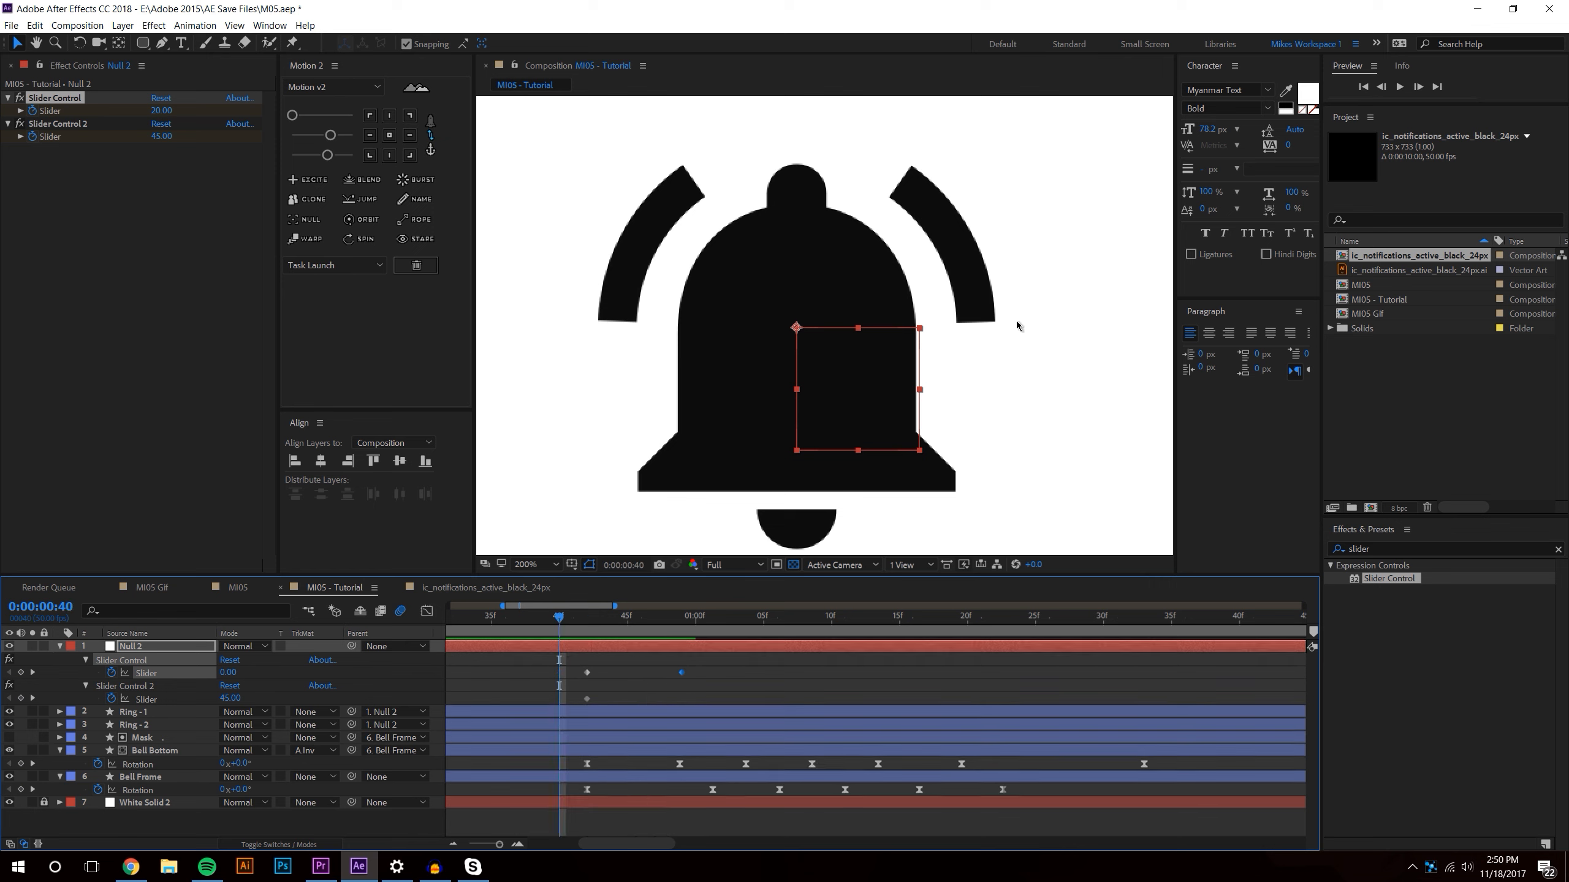
click(1400, 87)
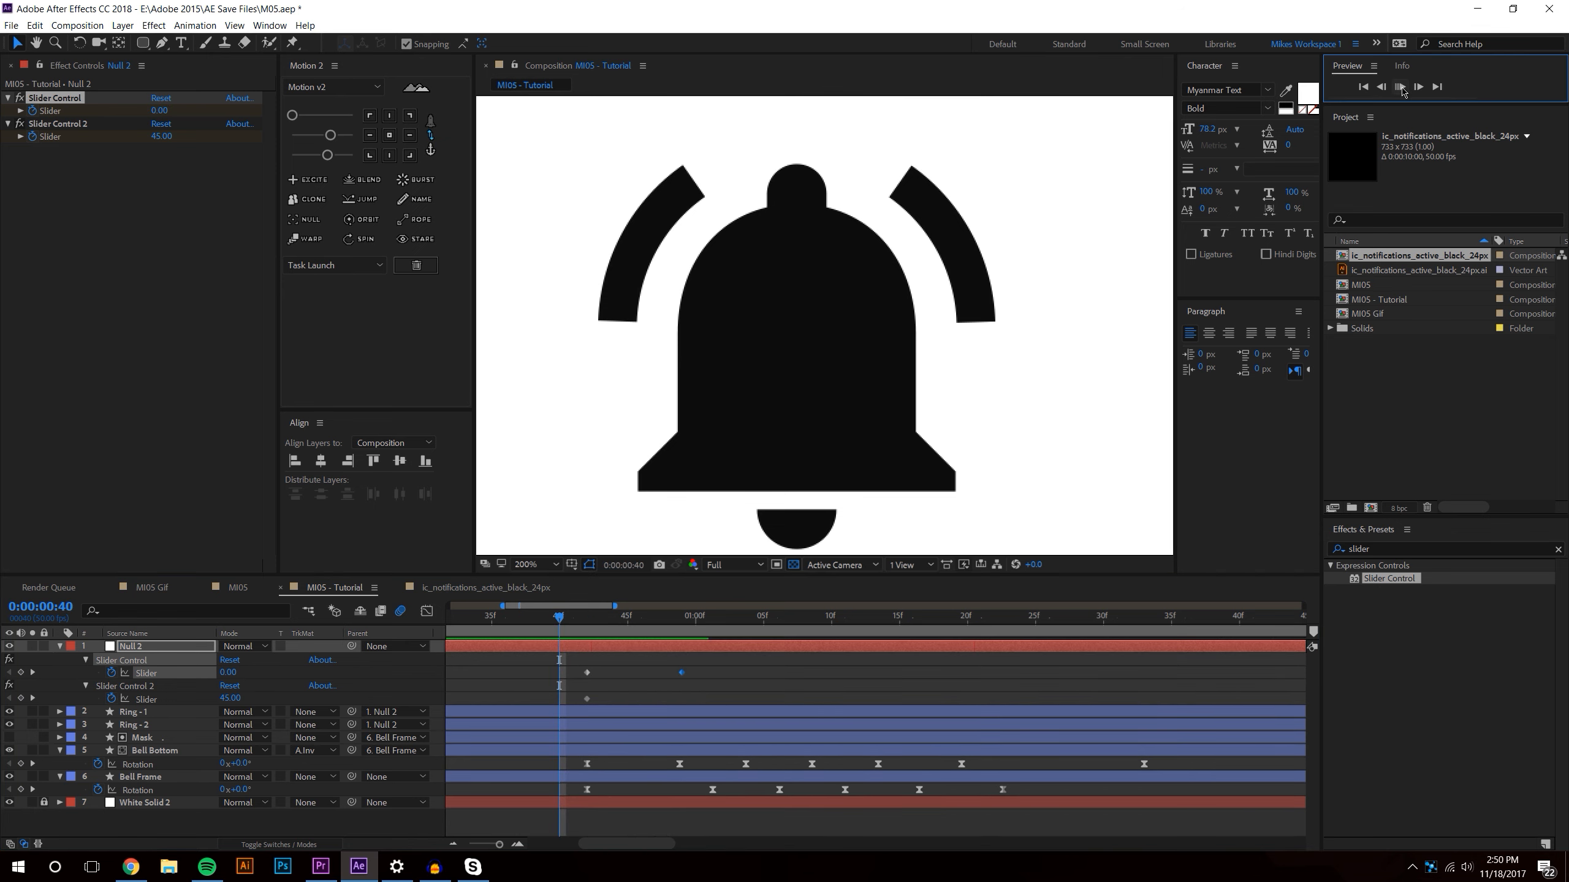
click(665, 628)
drag(666, 628, 735, 617)
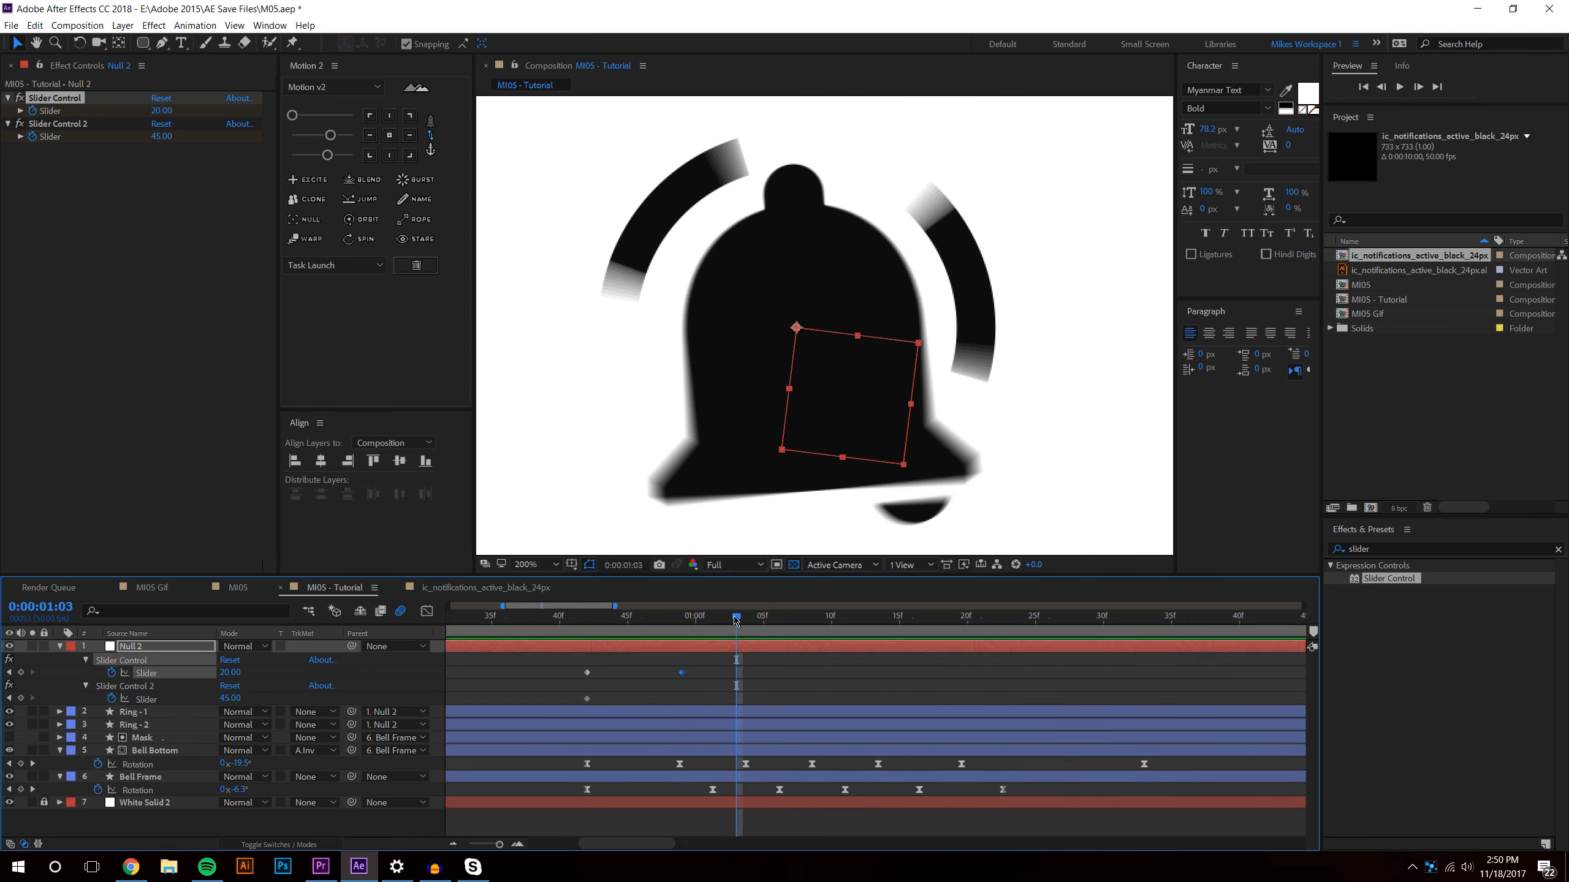
- Set Null 2's Slider Control keyframe at 0:00:00:49 to 5 and preview from 0:00:00:42
key(j)
key(j)
key(j)
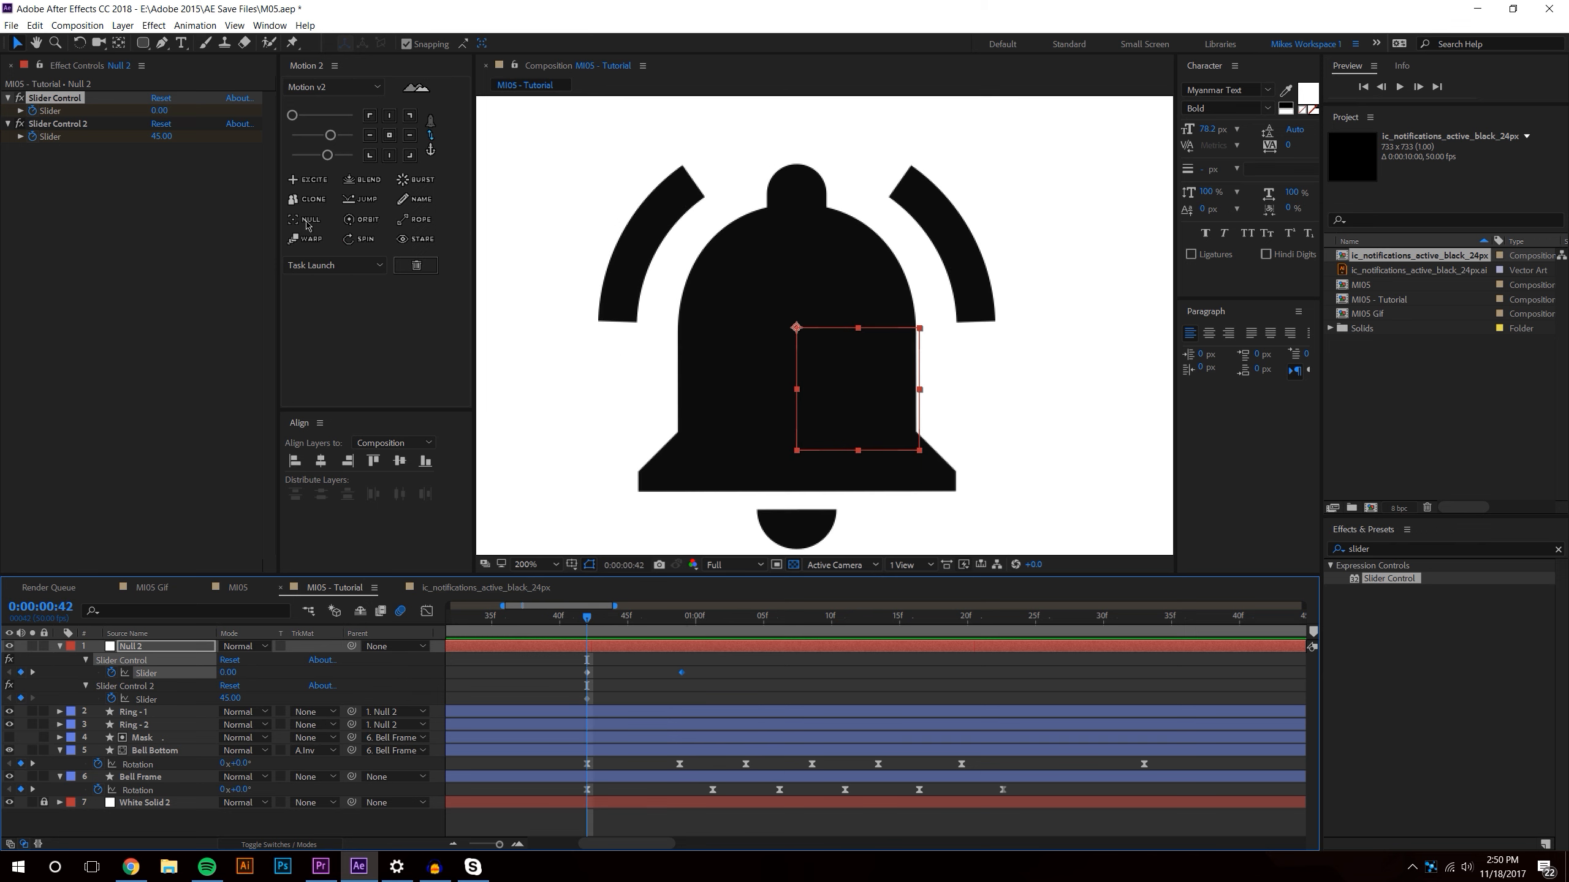
key(space)
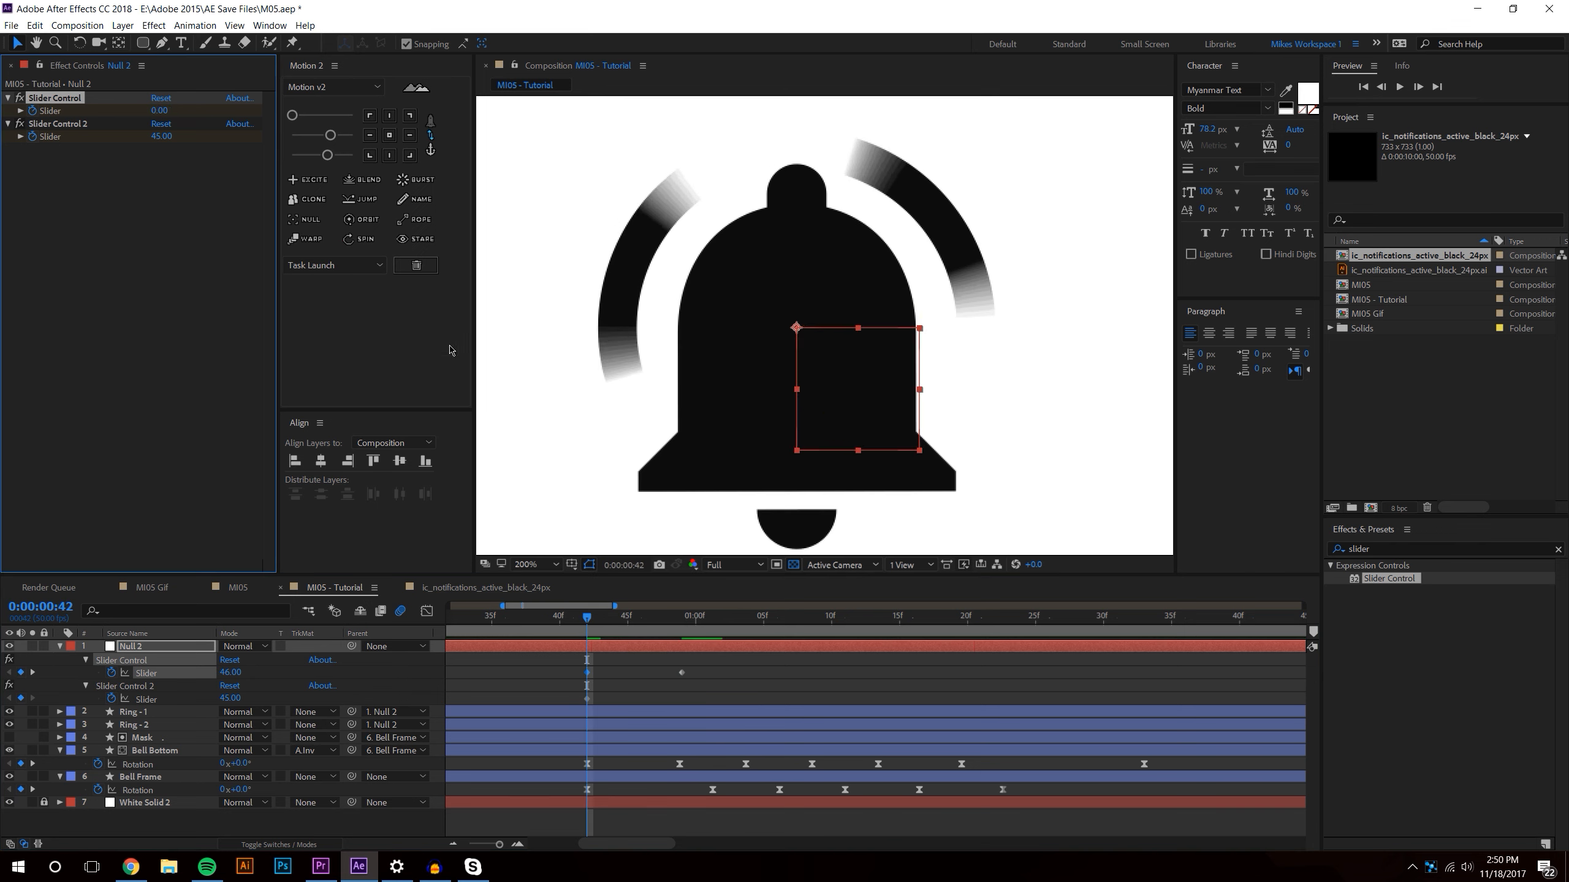
key(space)
click(160, 111)
text(5)
key(Return)
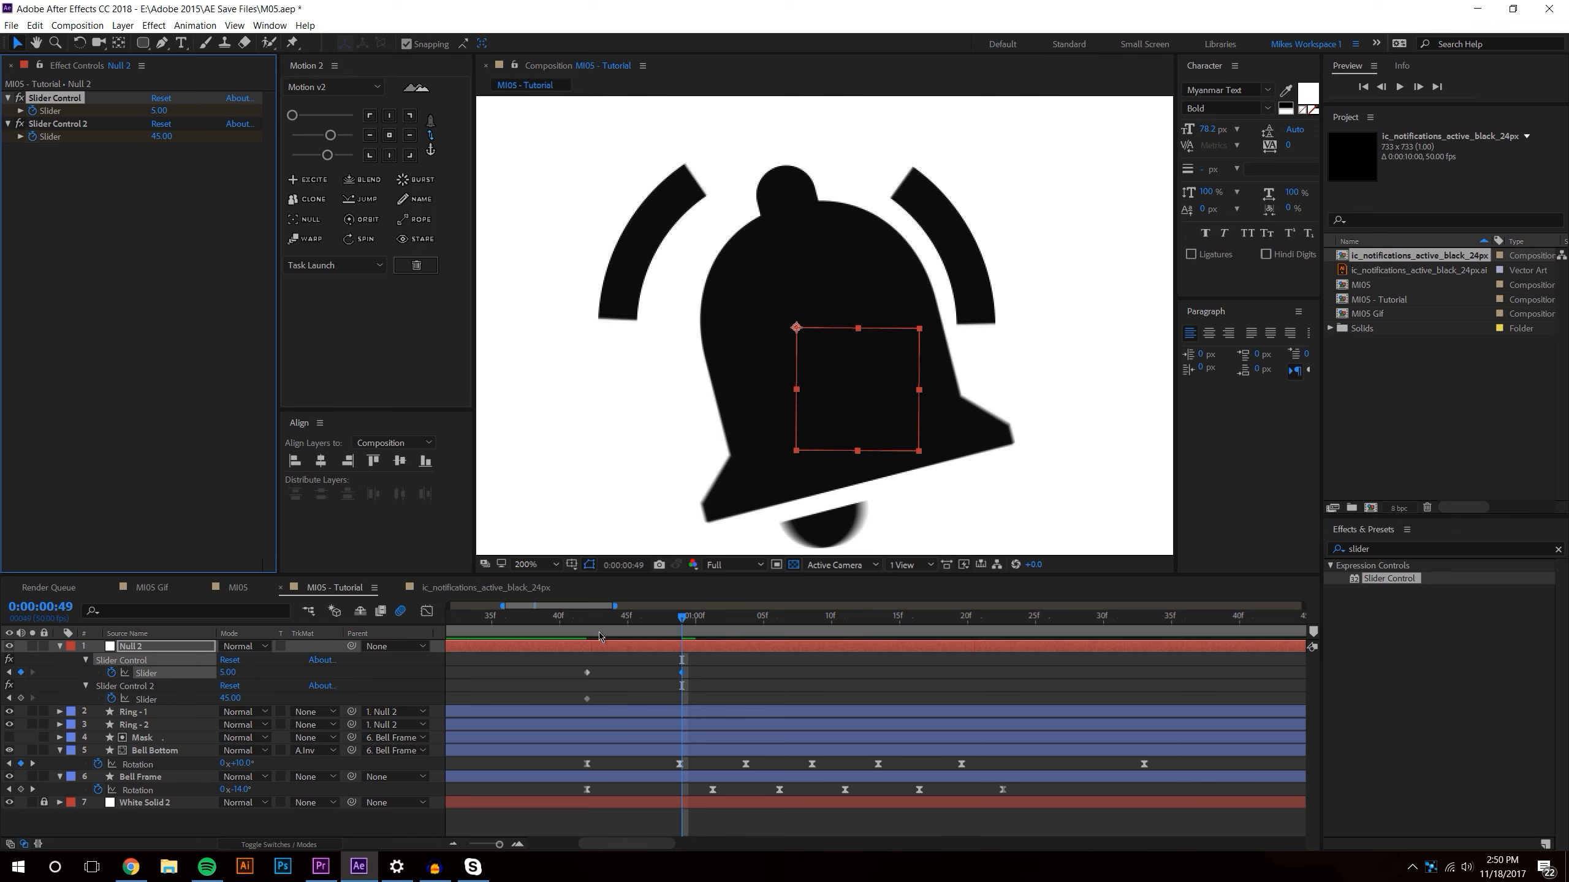
click(583, 620)
click(1398, 87)
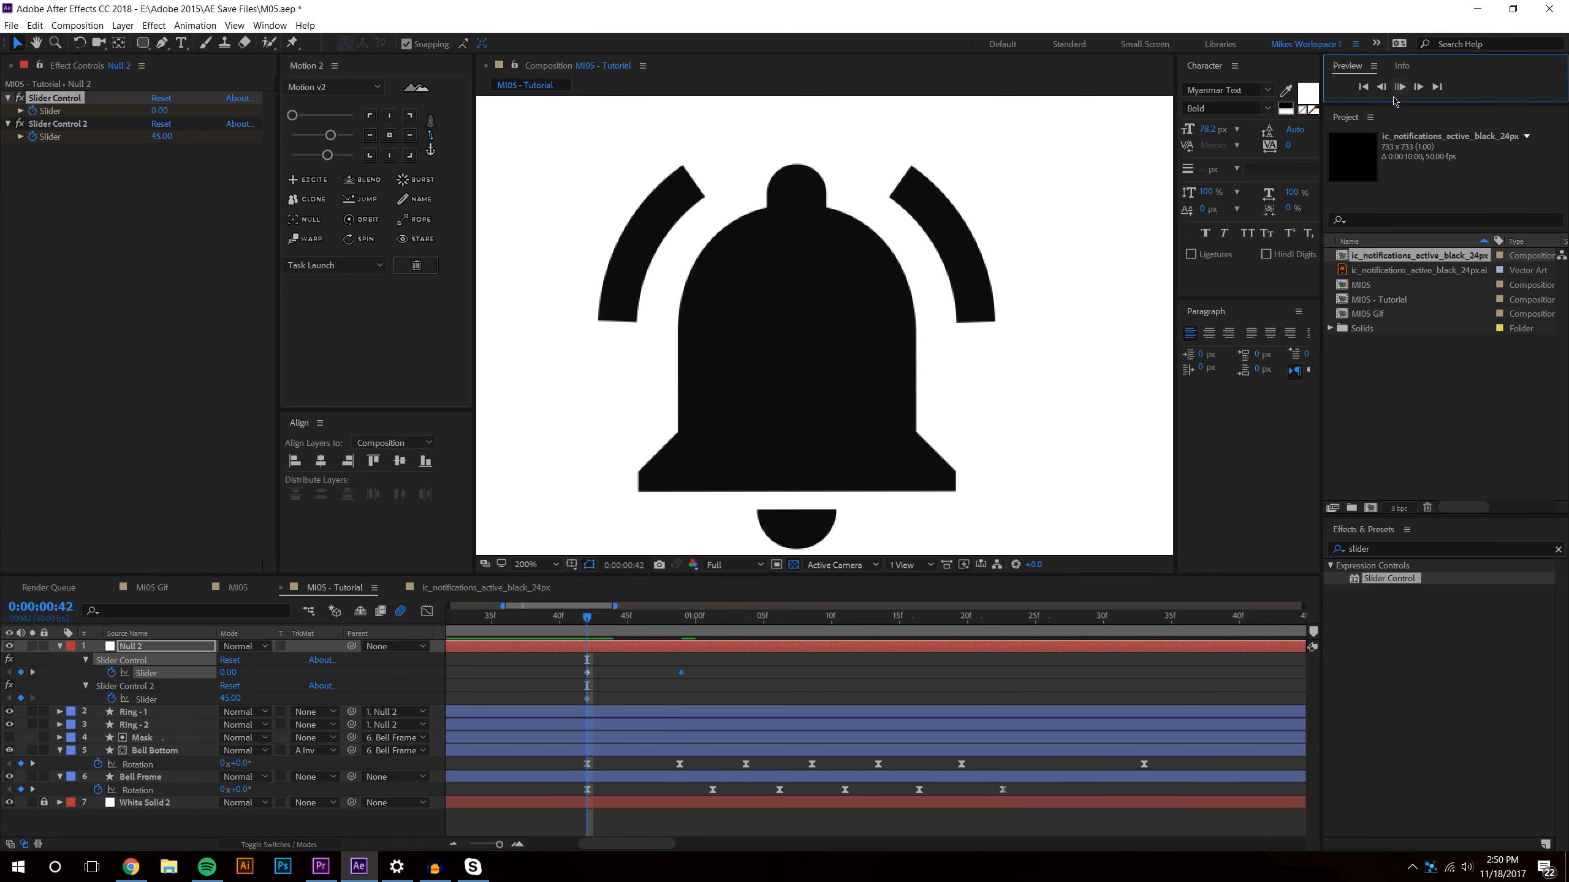
- Keyframe Null 2's Slider Control at 0 at 0:00:01:15
drag(629, 622, 899, 628)
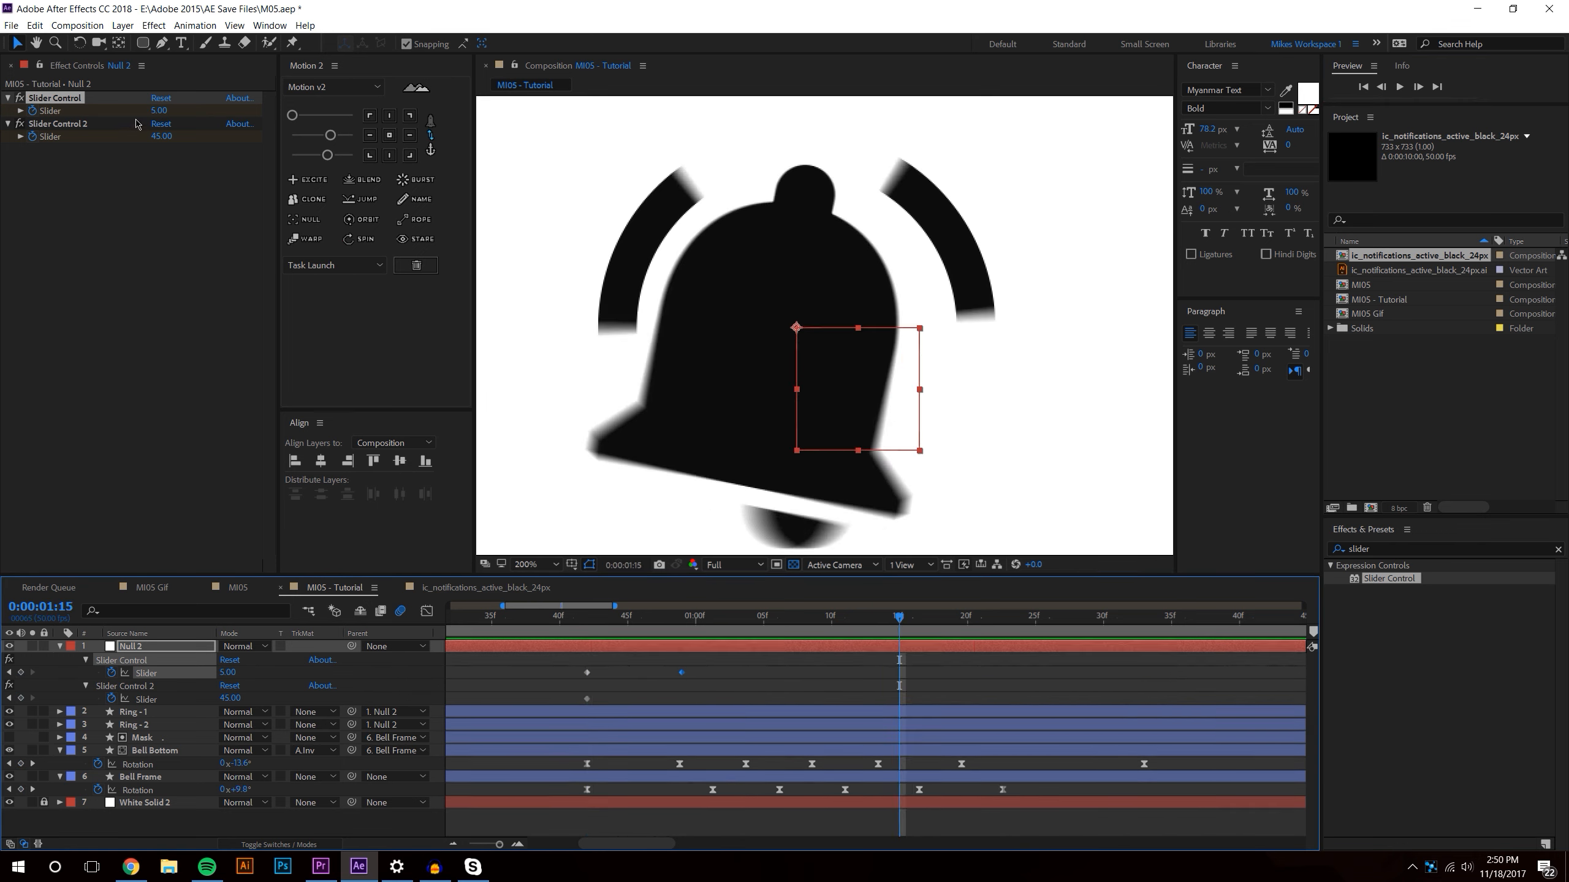
drag(159, 111, 116, 119)
click(159, 111)
text(0)
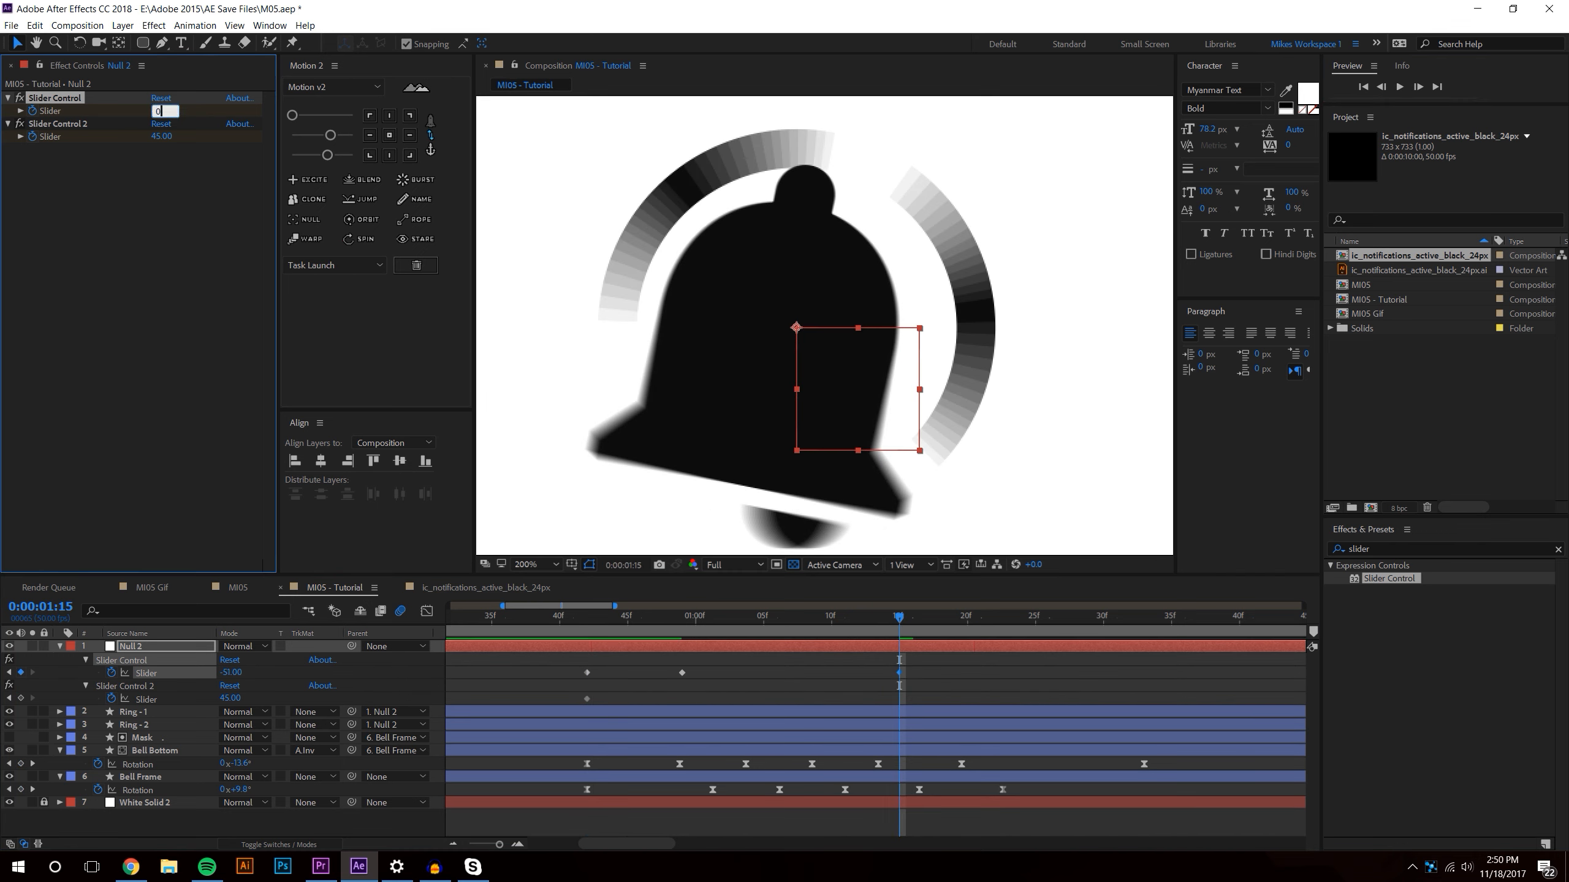
key(Return)
- Turn off keyframing on Null 2's Slider Control 2 and preview the animation from 0:00:00:42
click(590, 629)
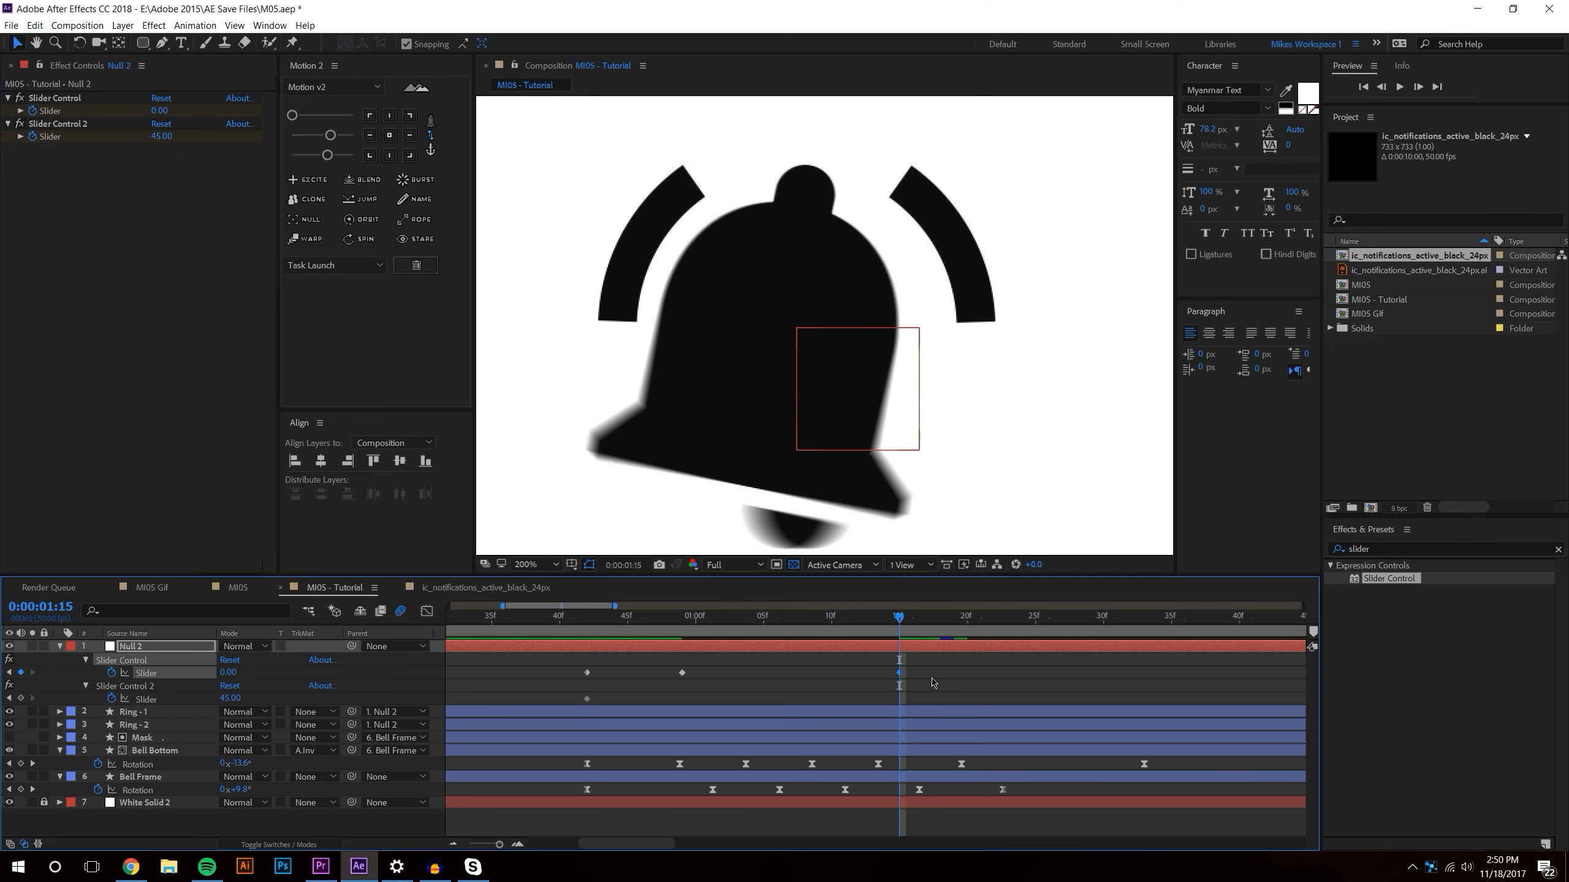
click(589, 627)
click(111, 699)
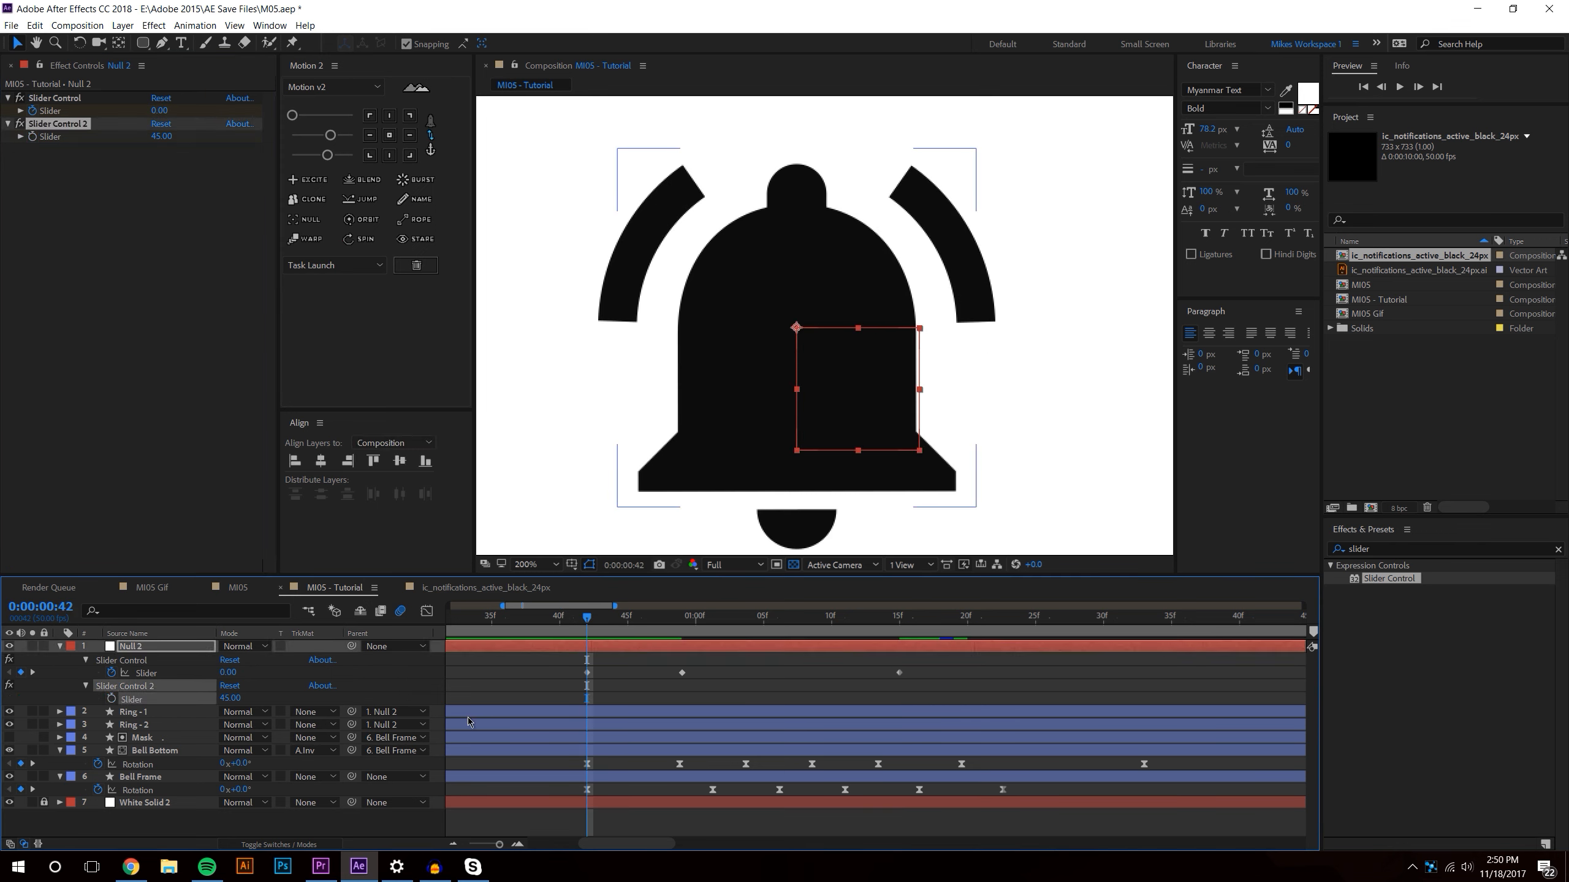
click(685, 692)
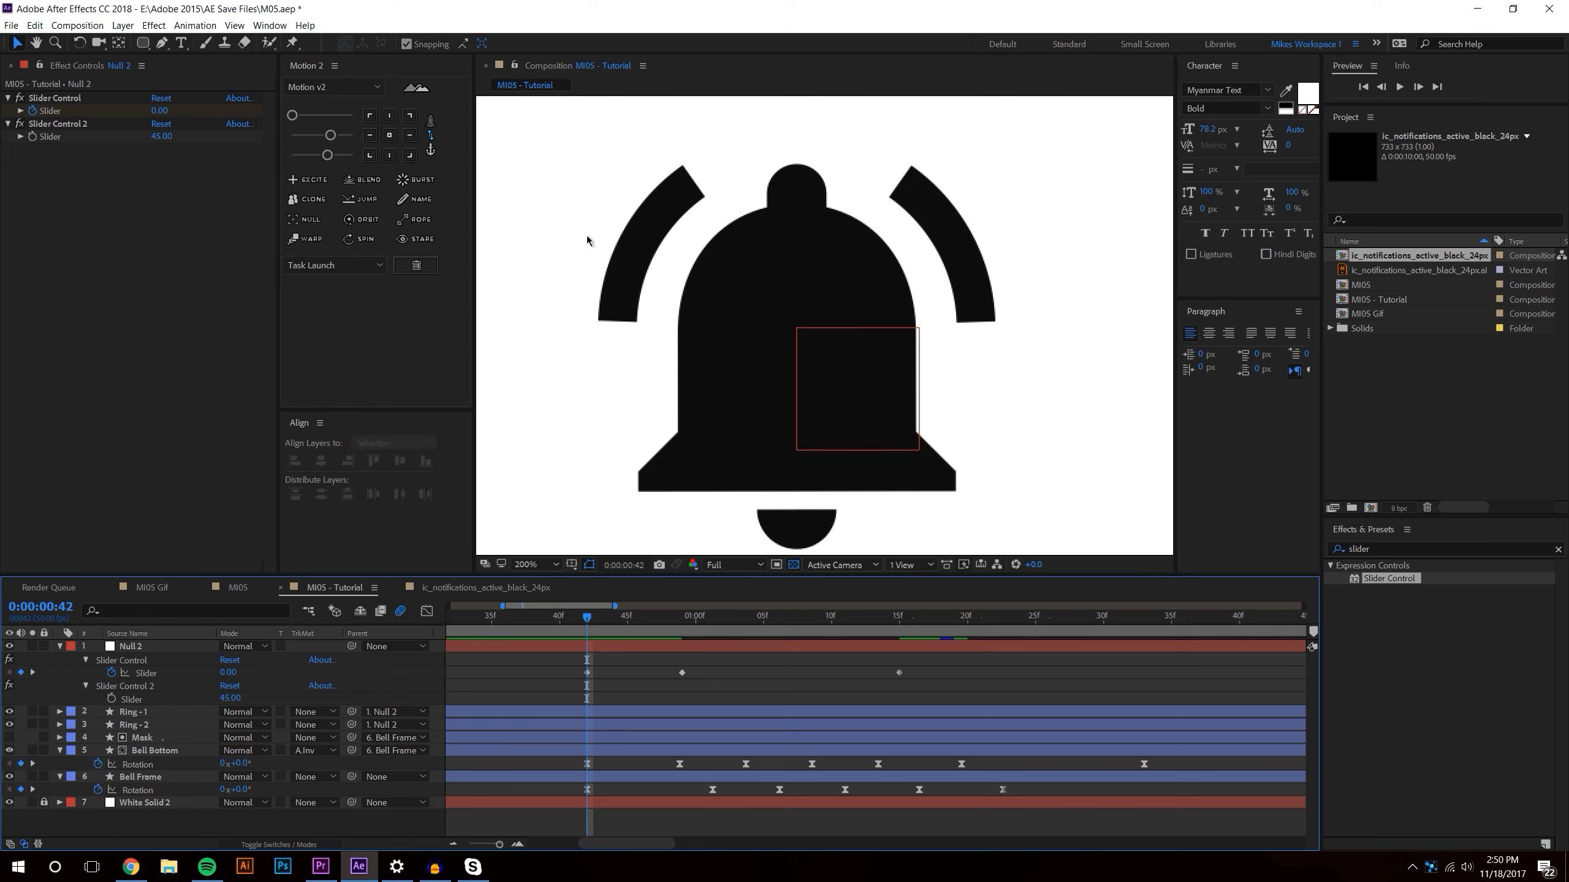
click(1400, 86)
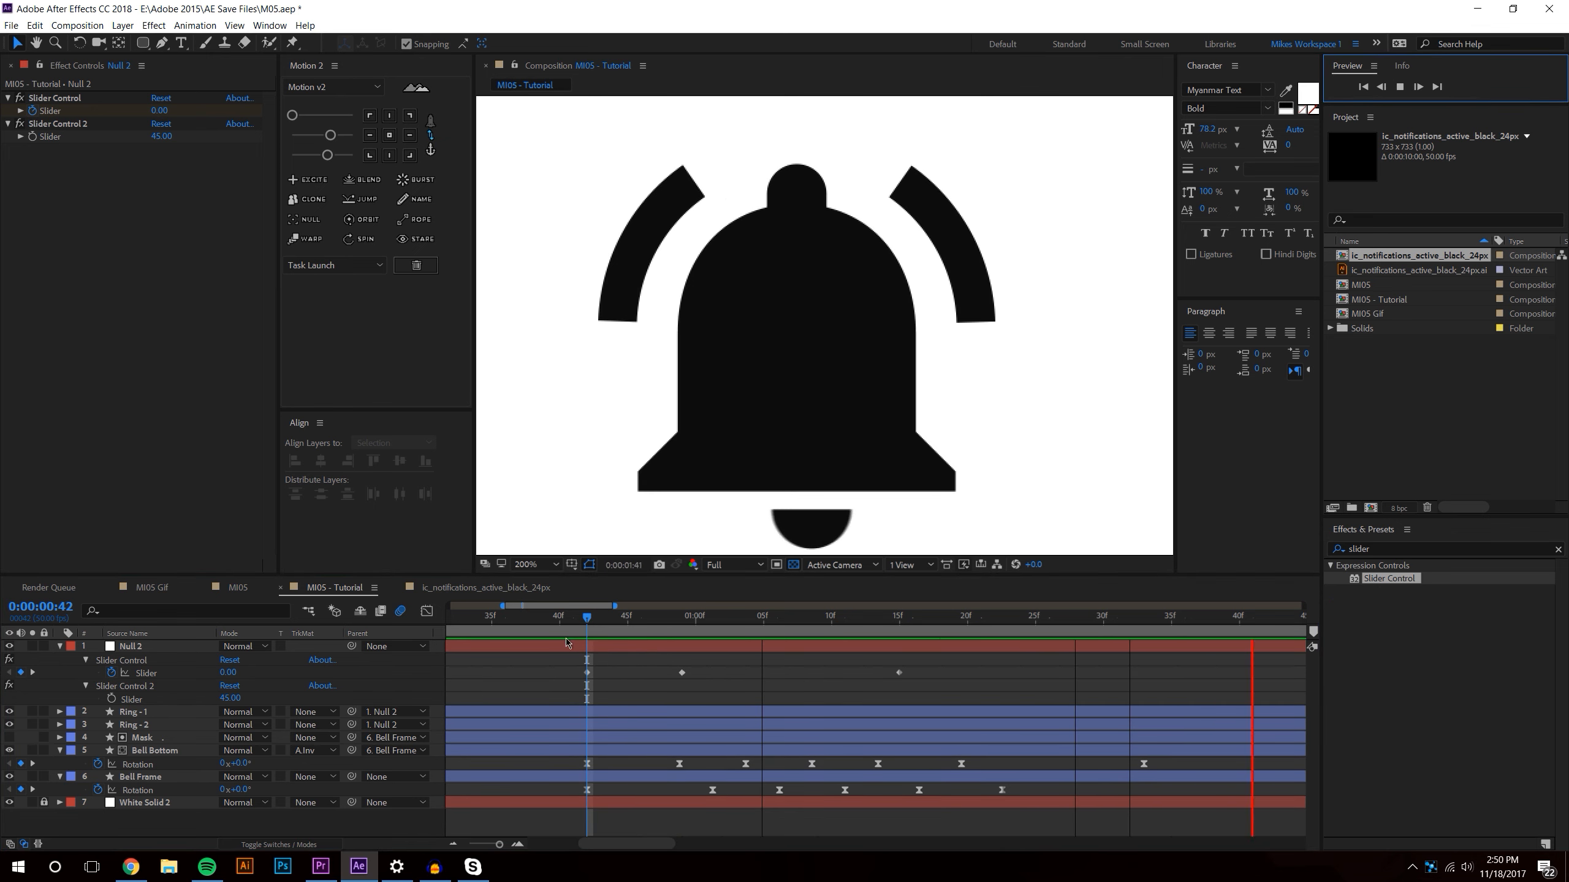
drag(595, 620, 590, 666)
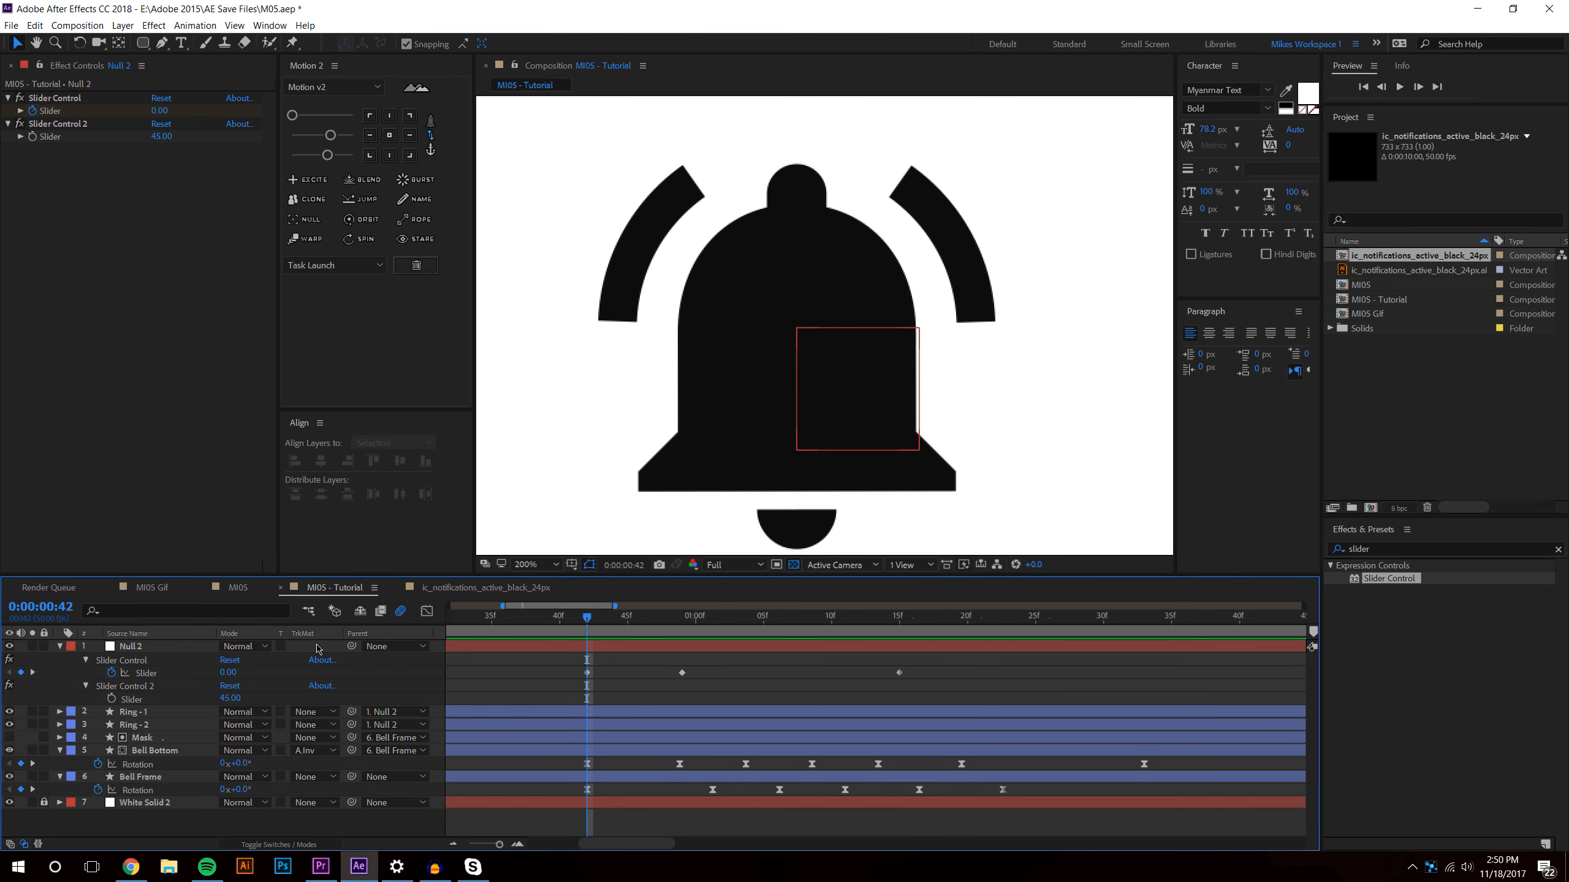
- Copy the two-slider wiggle expression from Null 2's rotation and restore the auto-save file in the Google Drive prompt
click(141, 647)
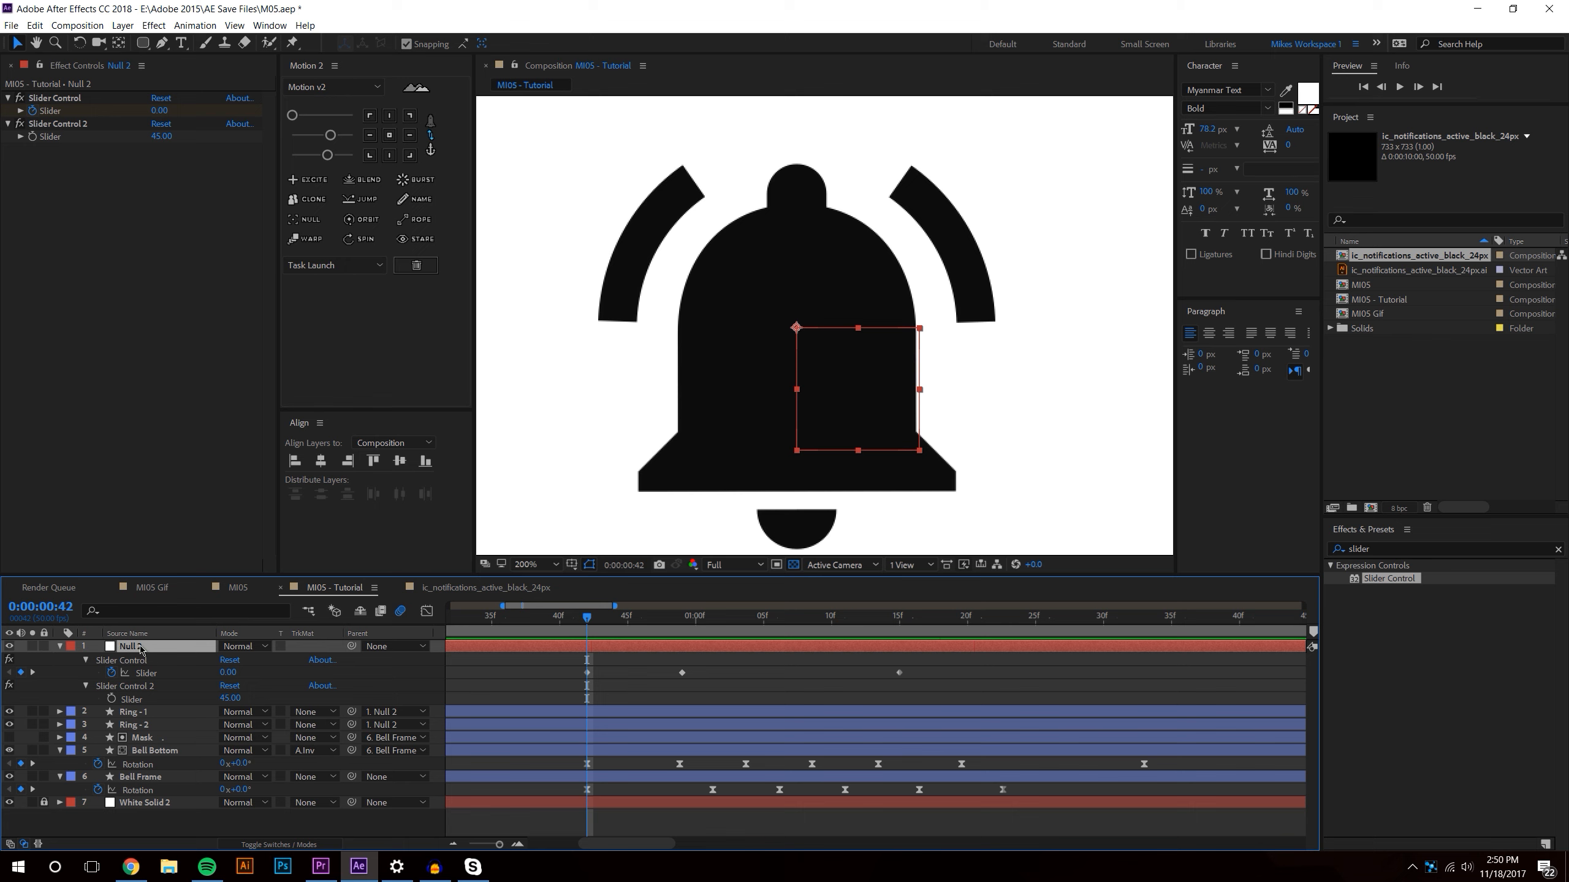
key(p)
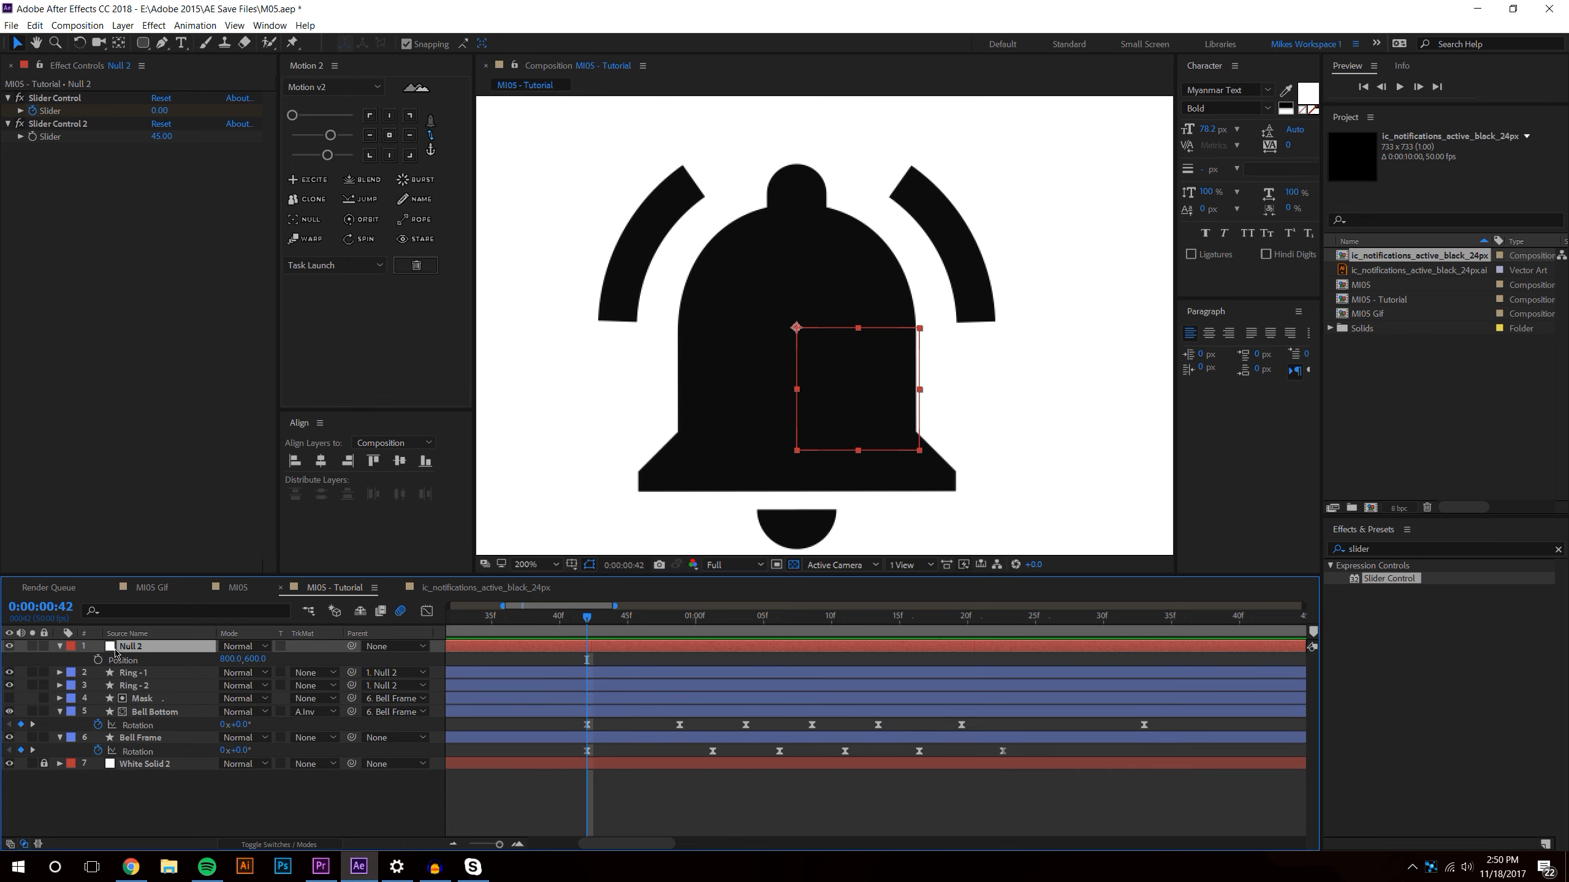
key(r)
key(alt+shift+equal)
text(wiggle(effect("Slider Control 2")("Slider"),effect("Slider Control")("Slider")))
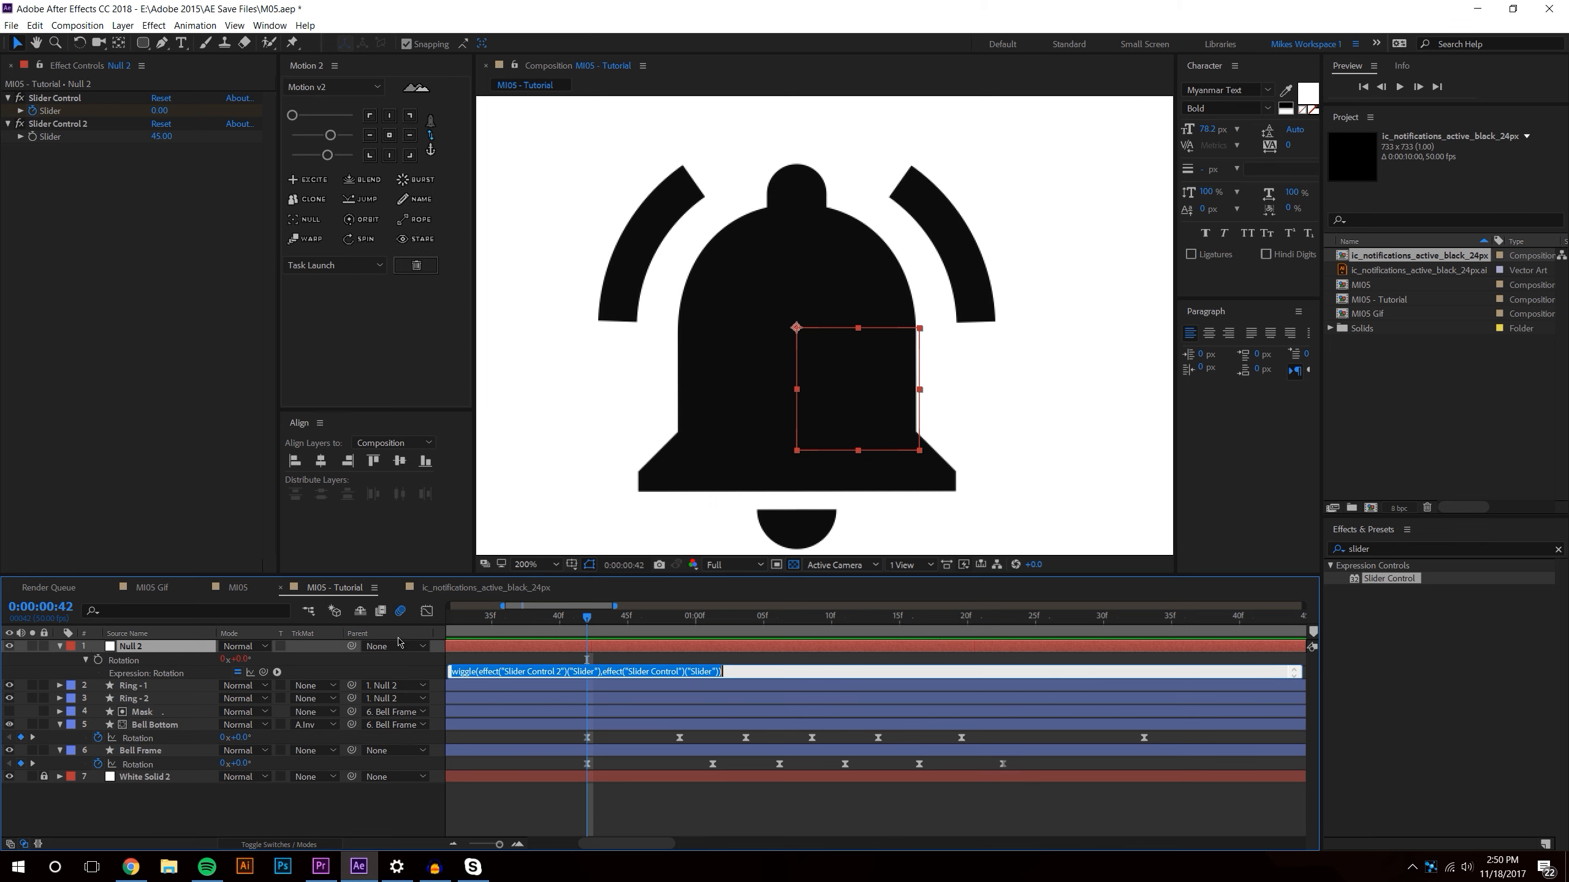
click(145, 635)
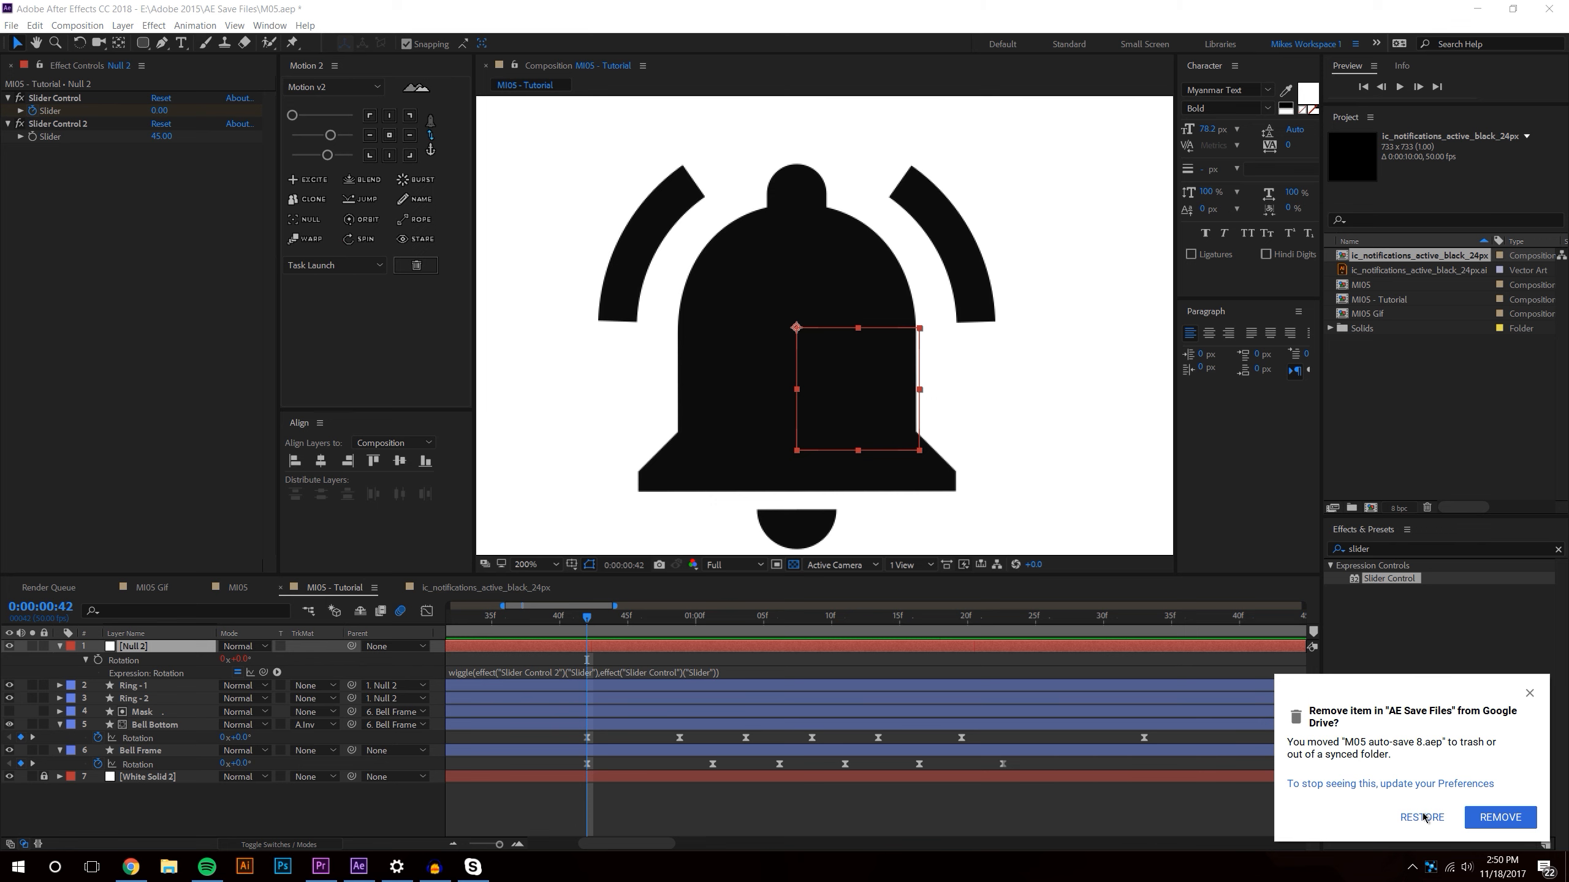
click(1421, 817)
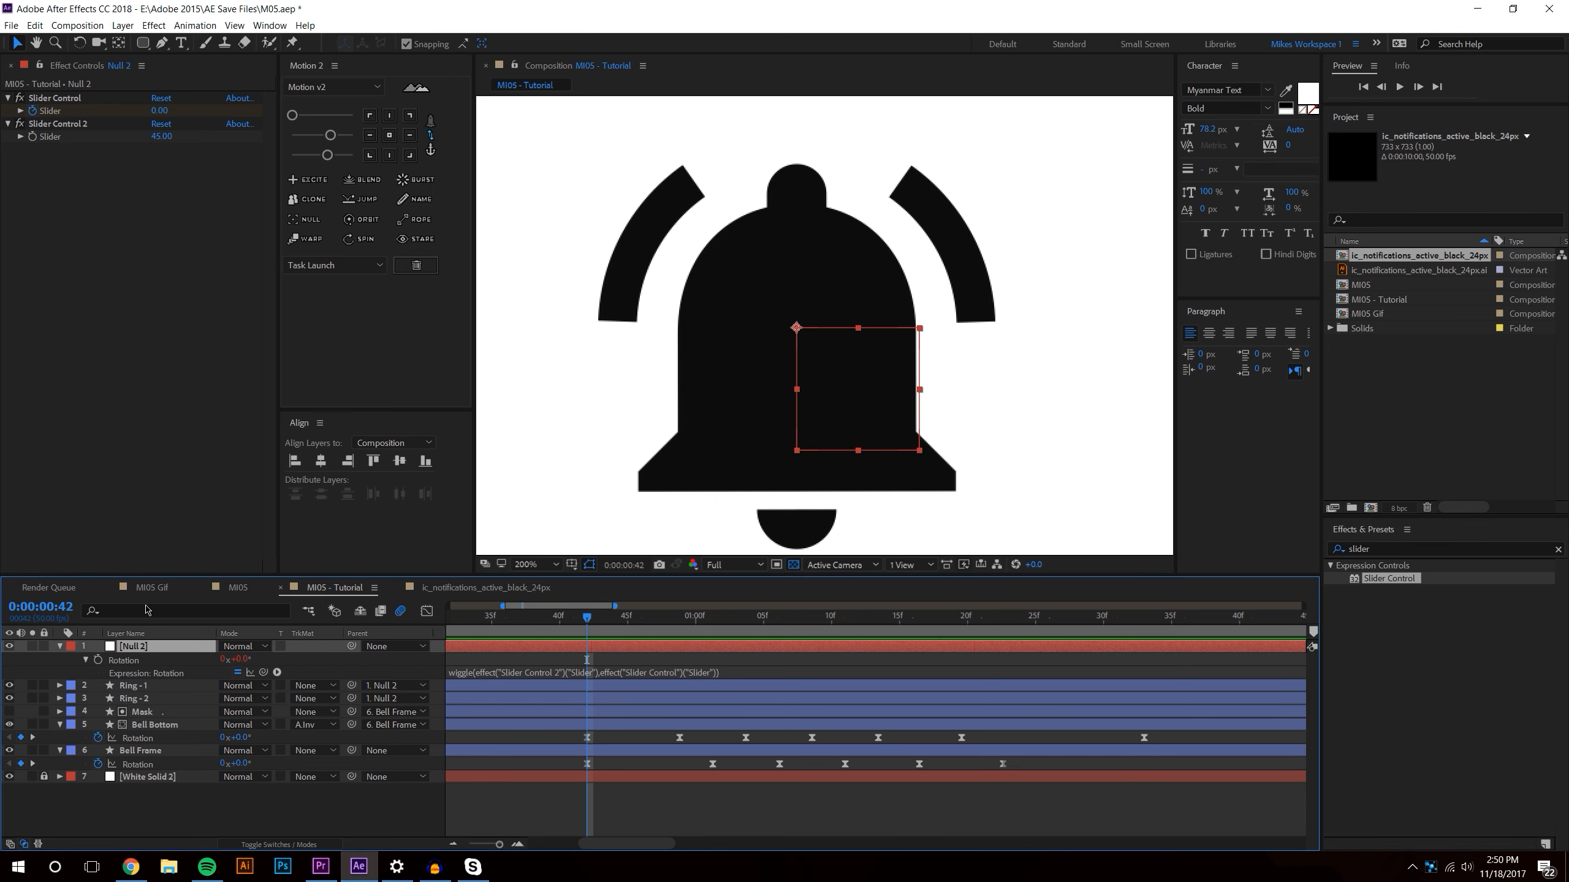
- Add the expression wiggle(effect("Slider Control 2")("Slider"),effect("Slider Control")("Slider")) to Null 2's position and scrub back to 0:00:00:38
key(p)
alt+click(97, 660)
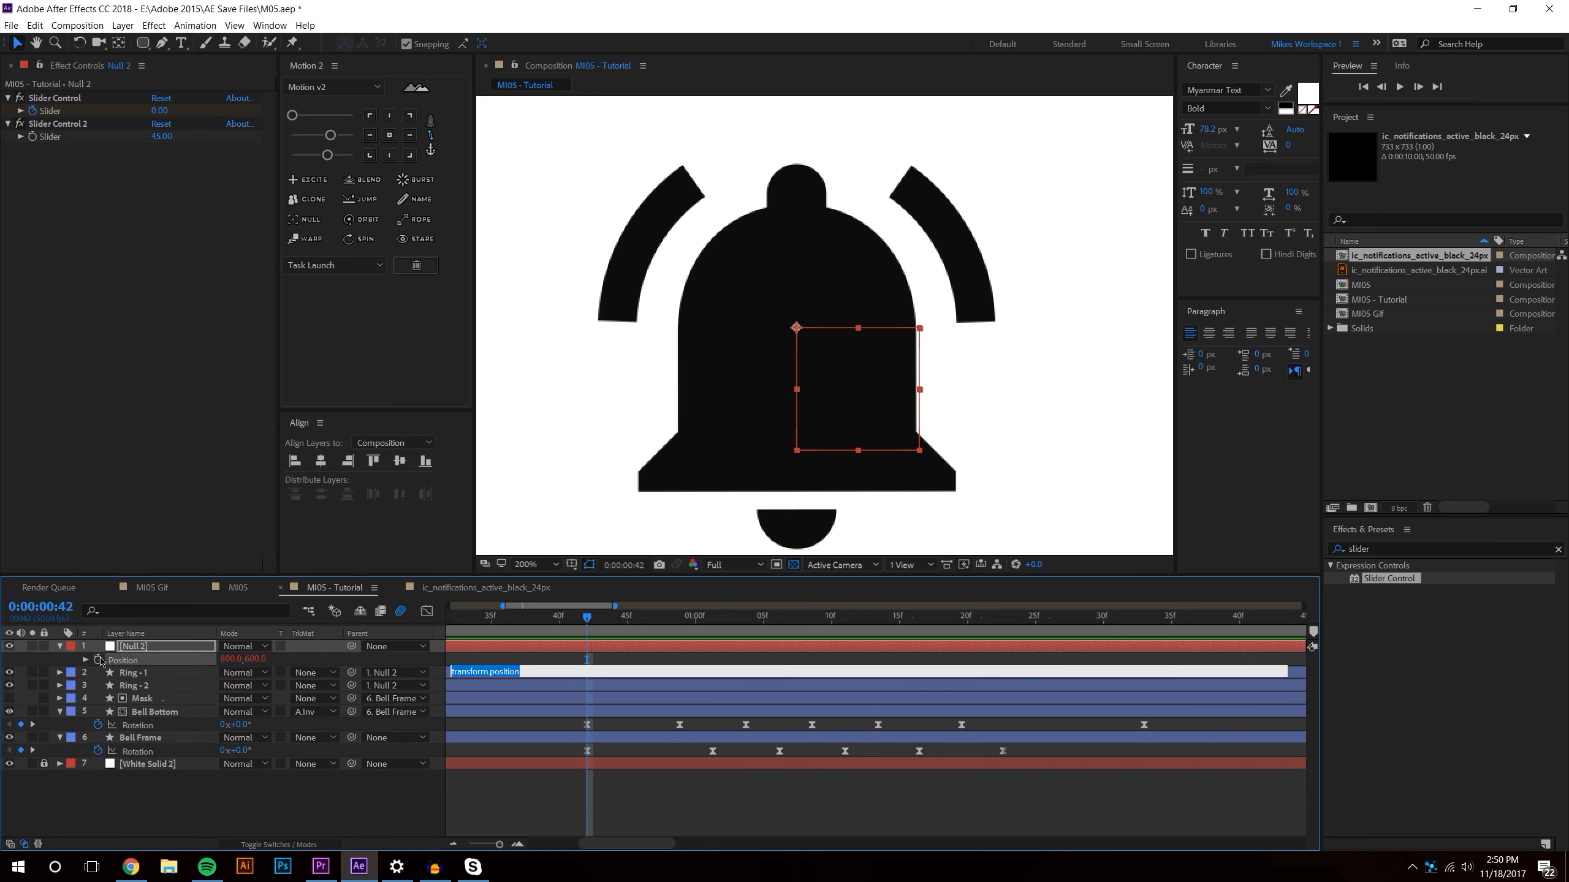
text(wiggle(effect("Slider Control 2")("Slider"),effect("Slider Control")("Slider")))
click(643, 812)
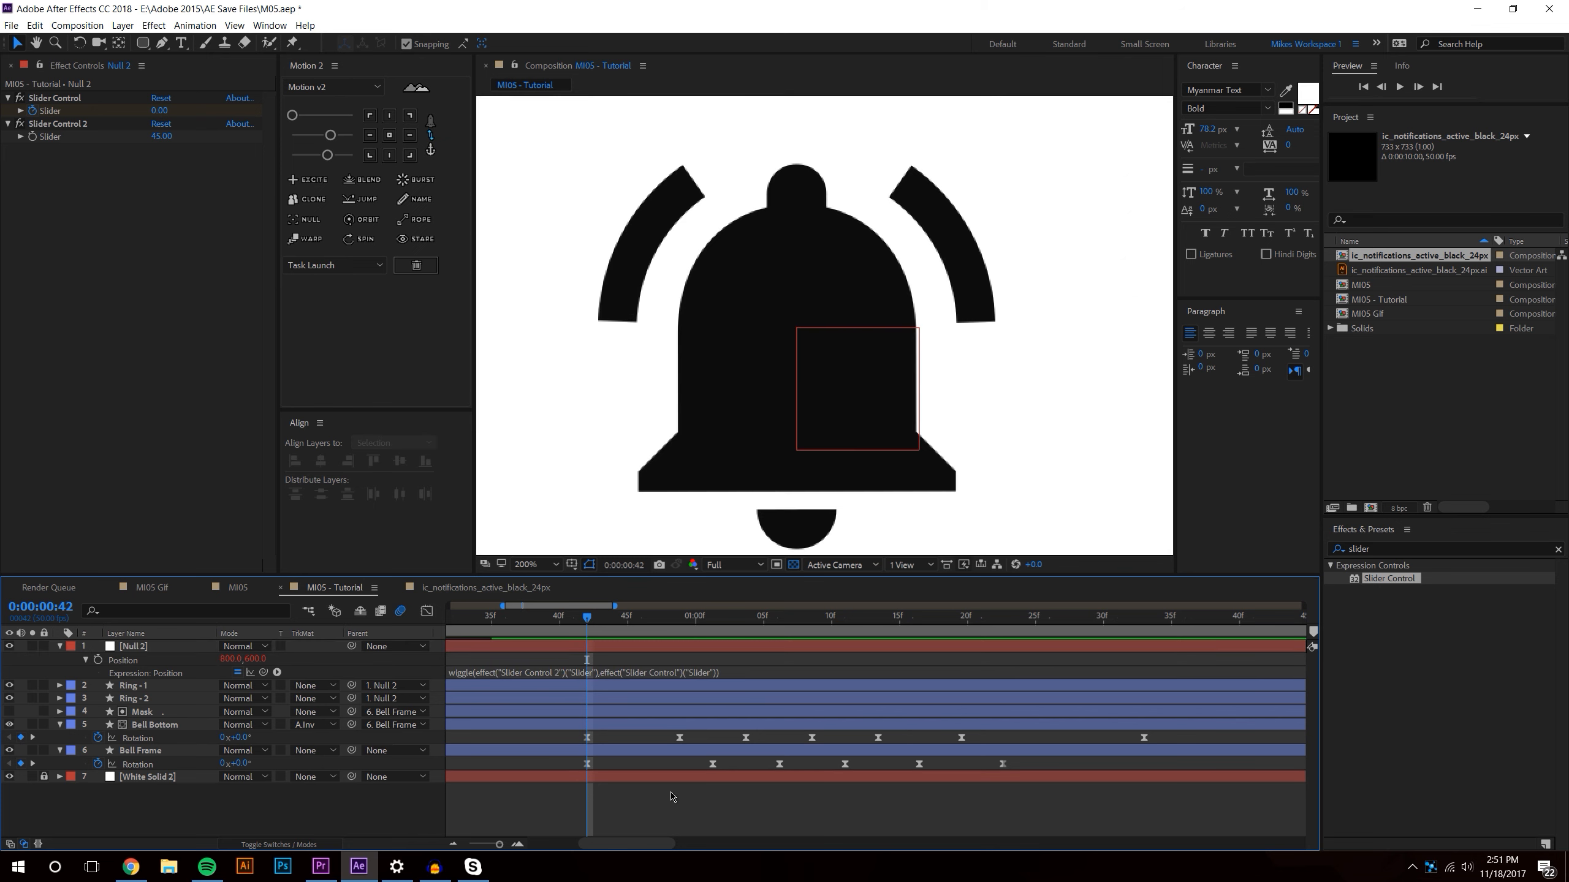
click(630, 616)
drag(630, 620, 535, 630)
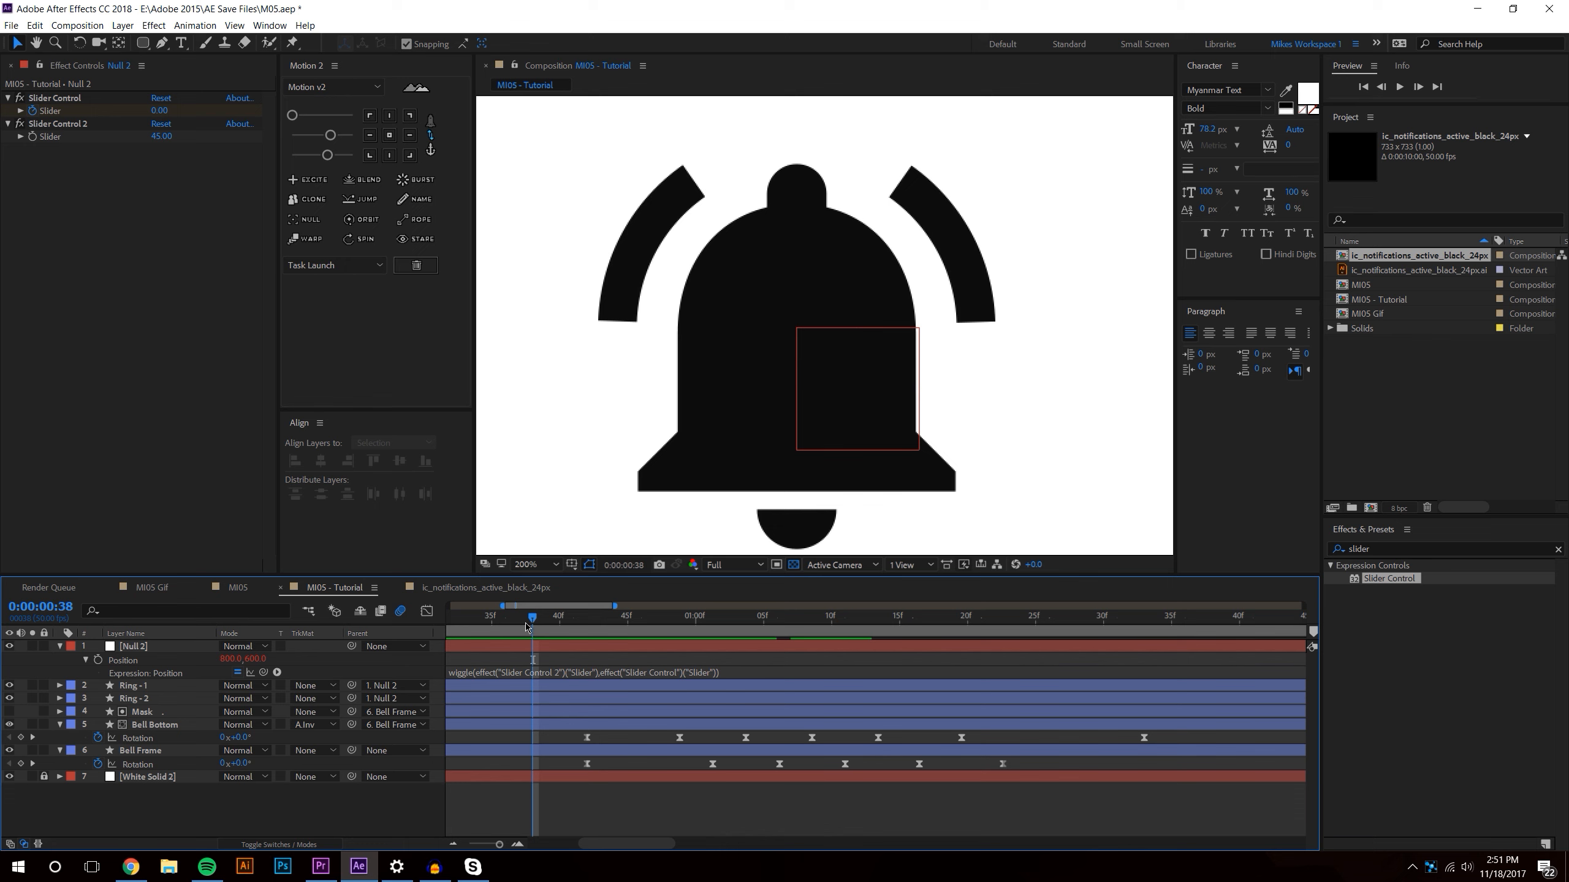
- Set Null 2's Slider Control keyframe at 0:00:00:49 to 3 and preview the wiggle from 0:00:00:41
click(168, 647)
key(u)
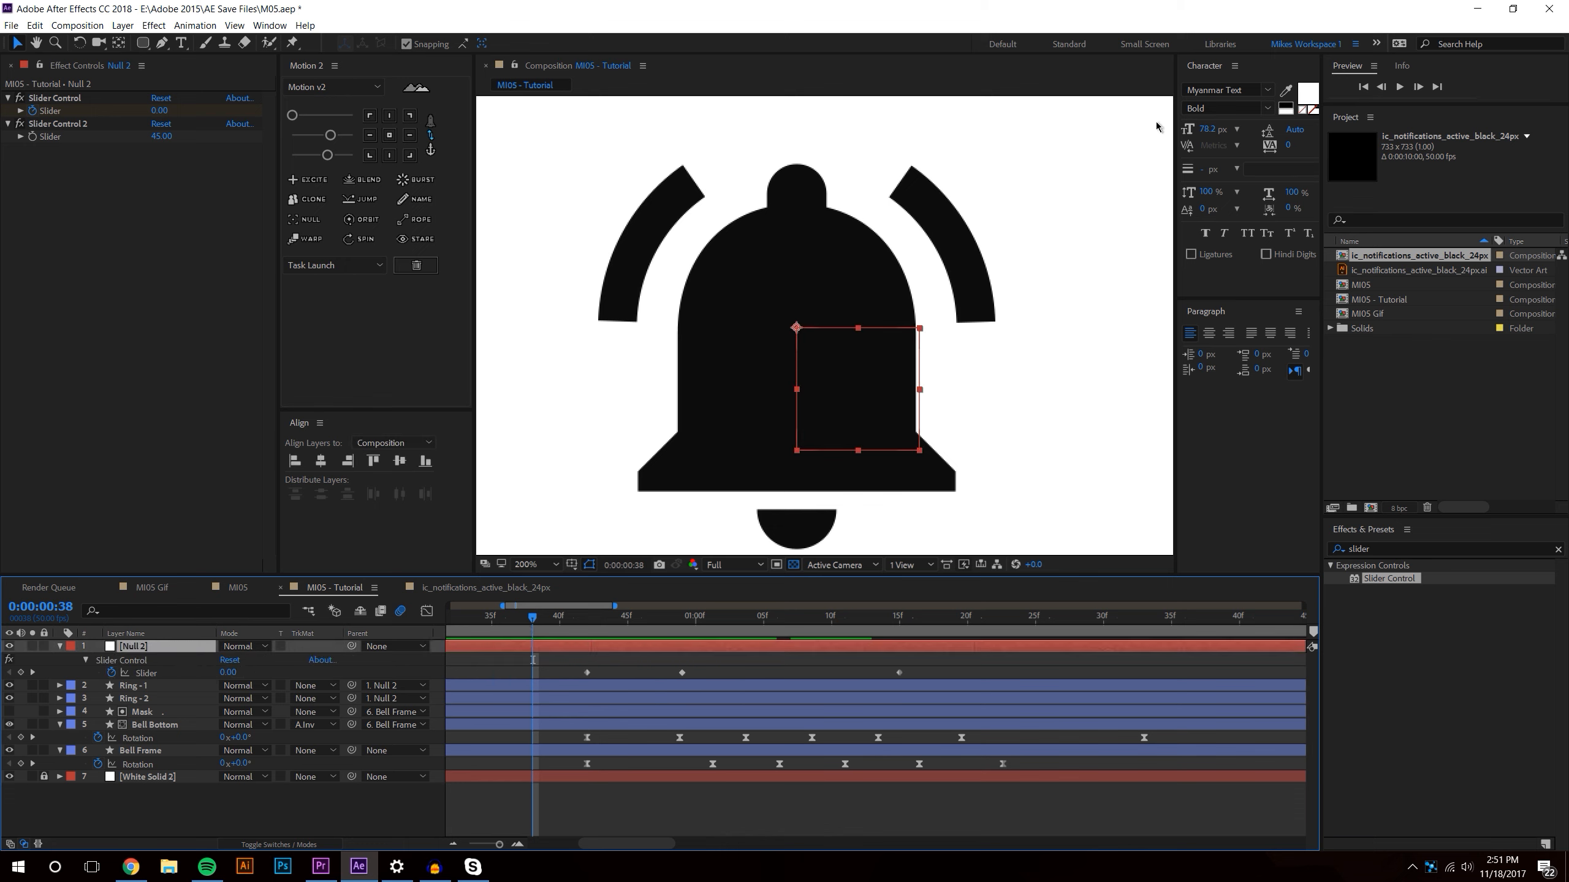
click(1399, 87)
drag(585, 617, 682, 615)
click(162, 112)
text(3)
key(Return)
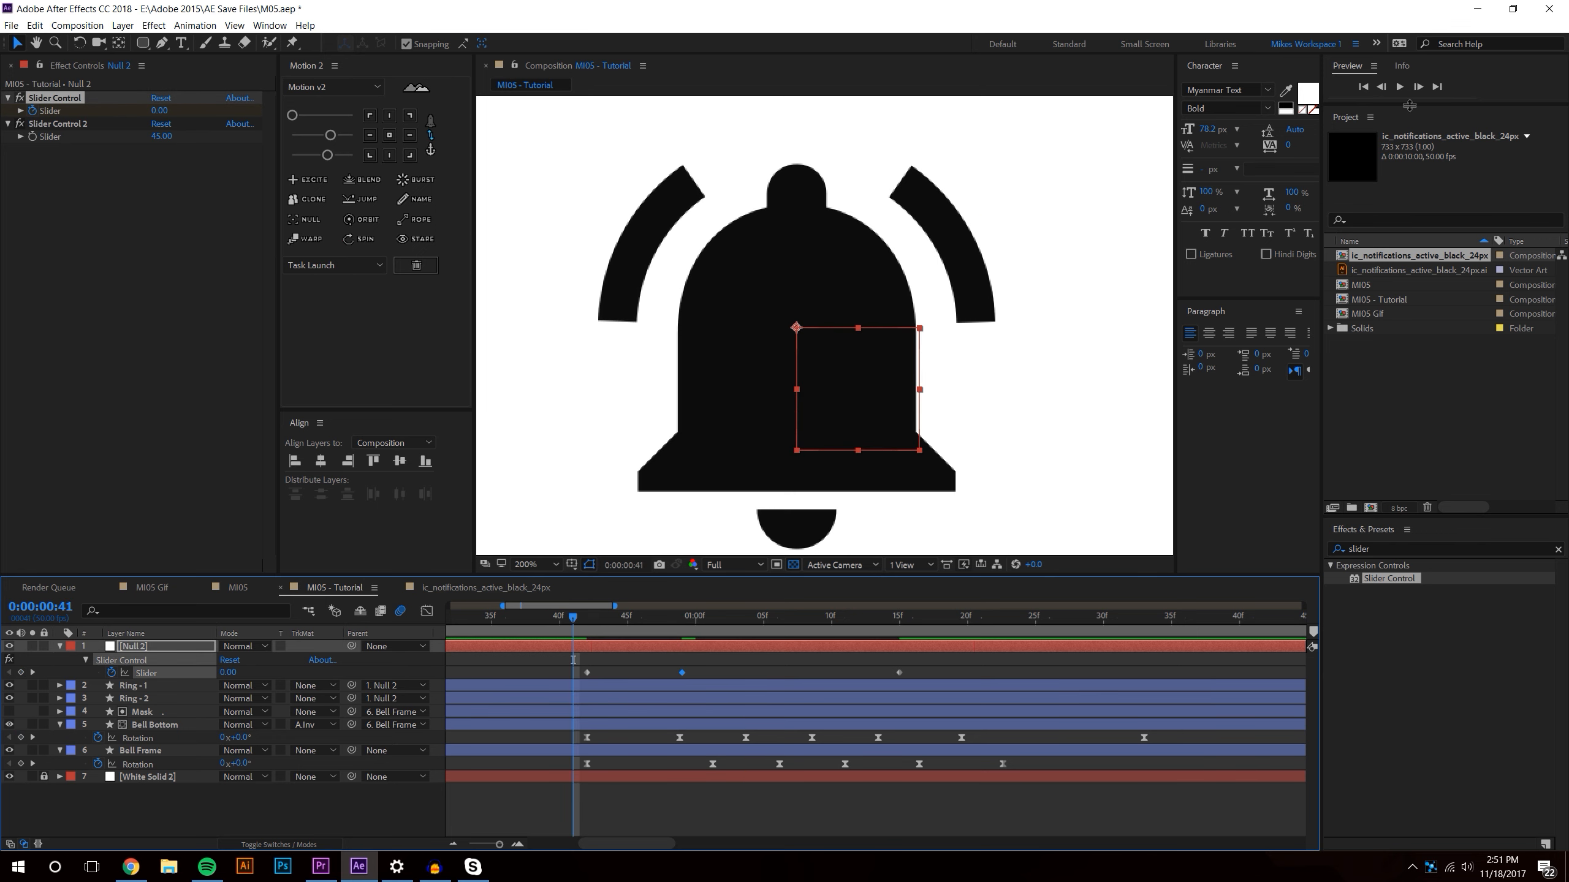
click(1400, 86)
mouse_move(586, 636)
mouse_down()
mouse_move(906, 631)
mouse_move(600, 631)
mouse_up()
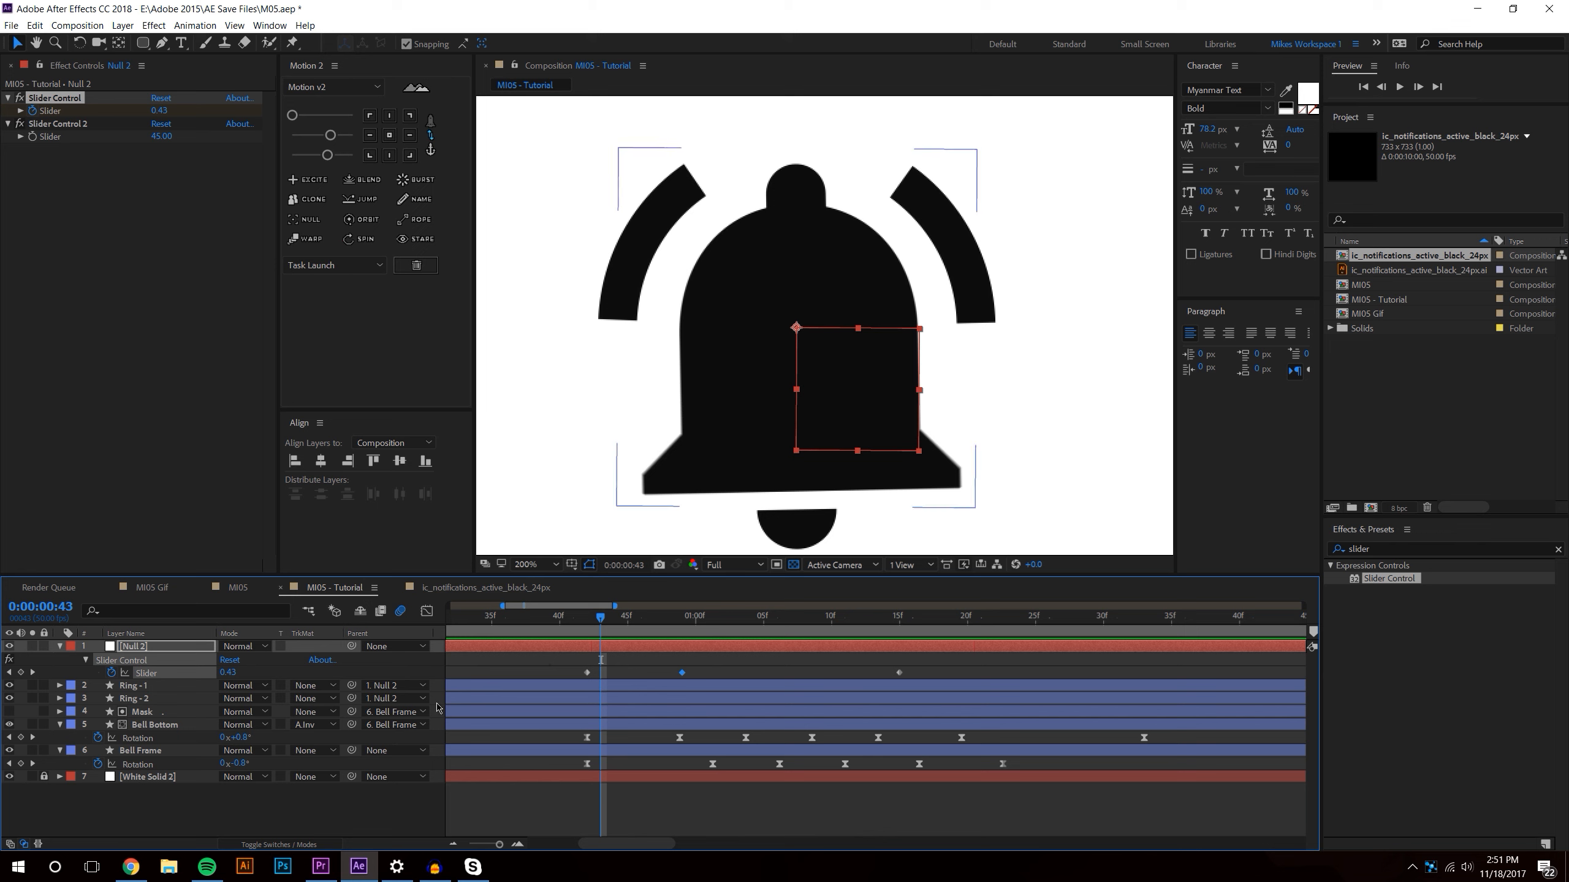
key(k)
key(j)
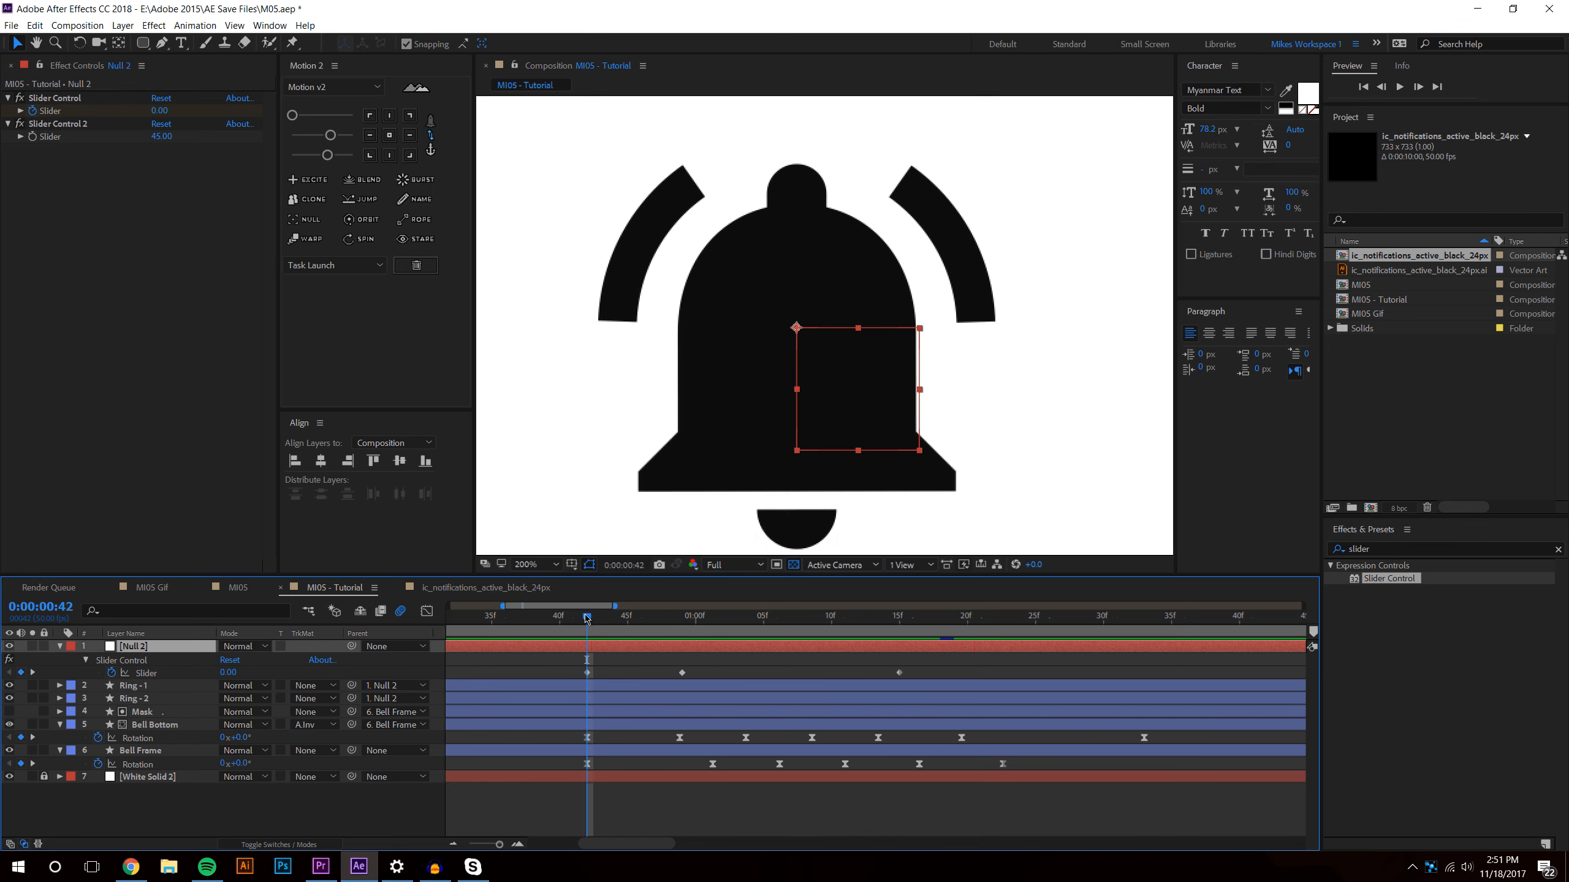
- At 0:00:00:49, set Null 2's Slider Control to 2 and Slider Control 2 to 90, then preview the wiggle from 0:00:00:42
drag(587, 618, 681, 623)
click(159, 111)
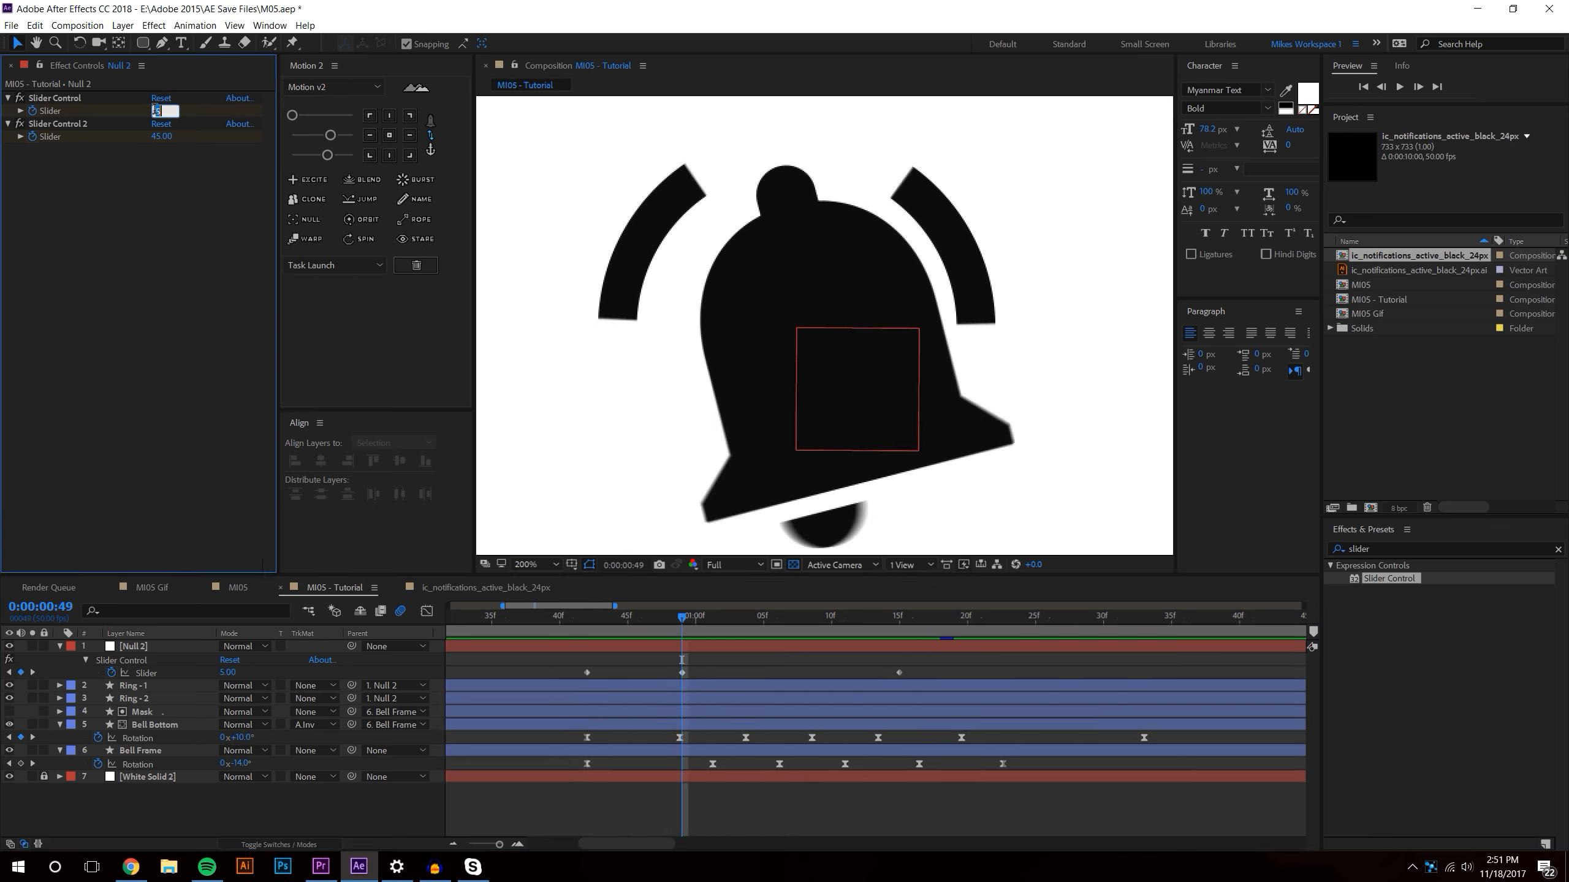
key(Return)
click(161, 136)
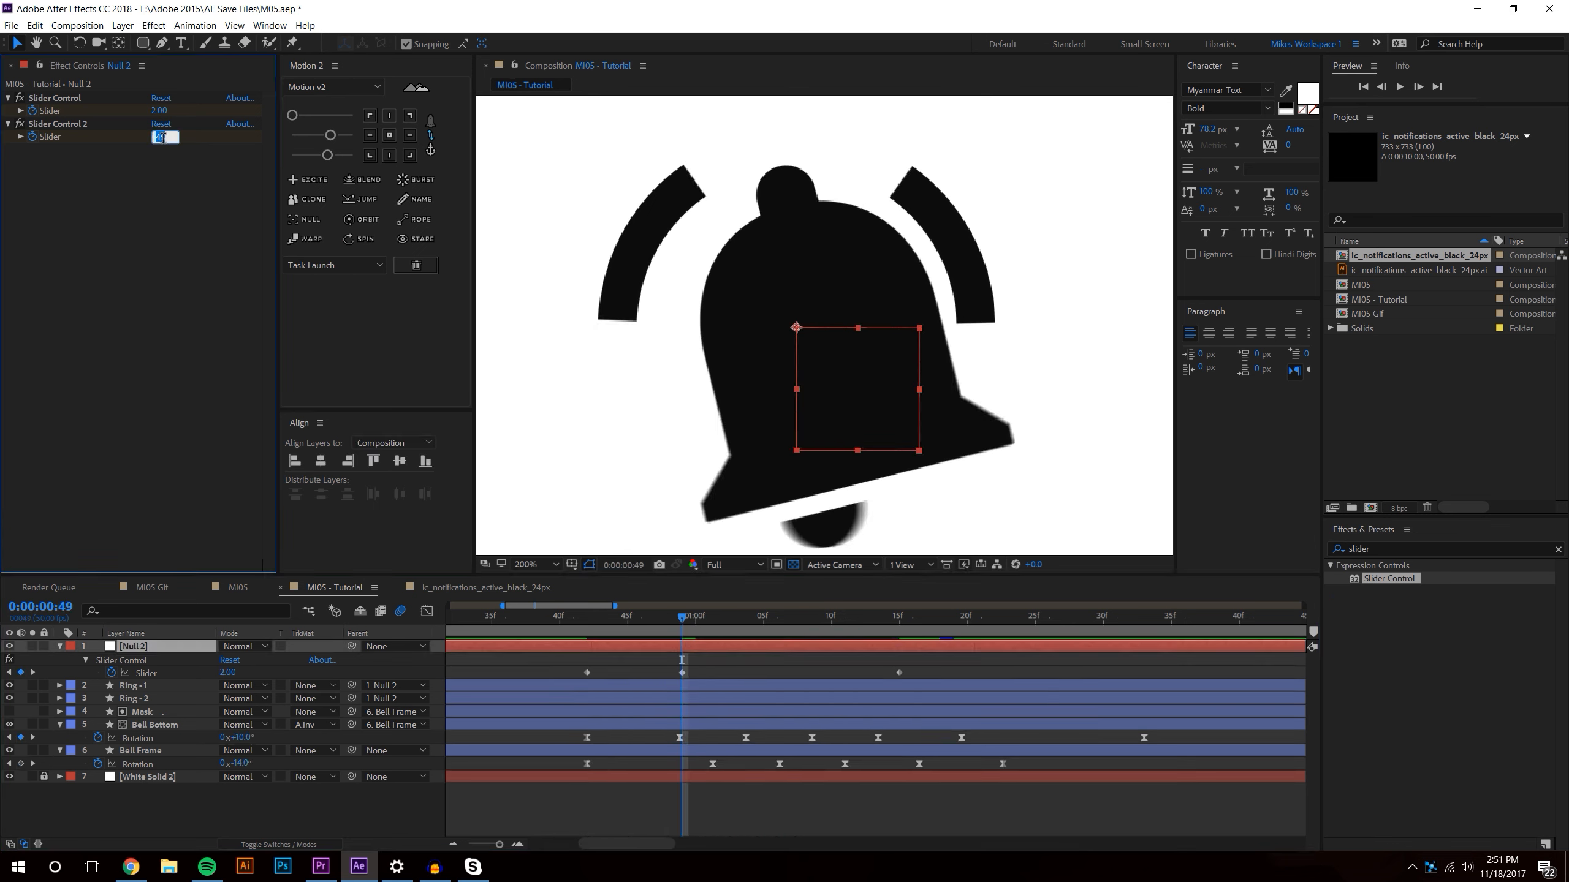
key(Return)
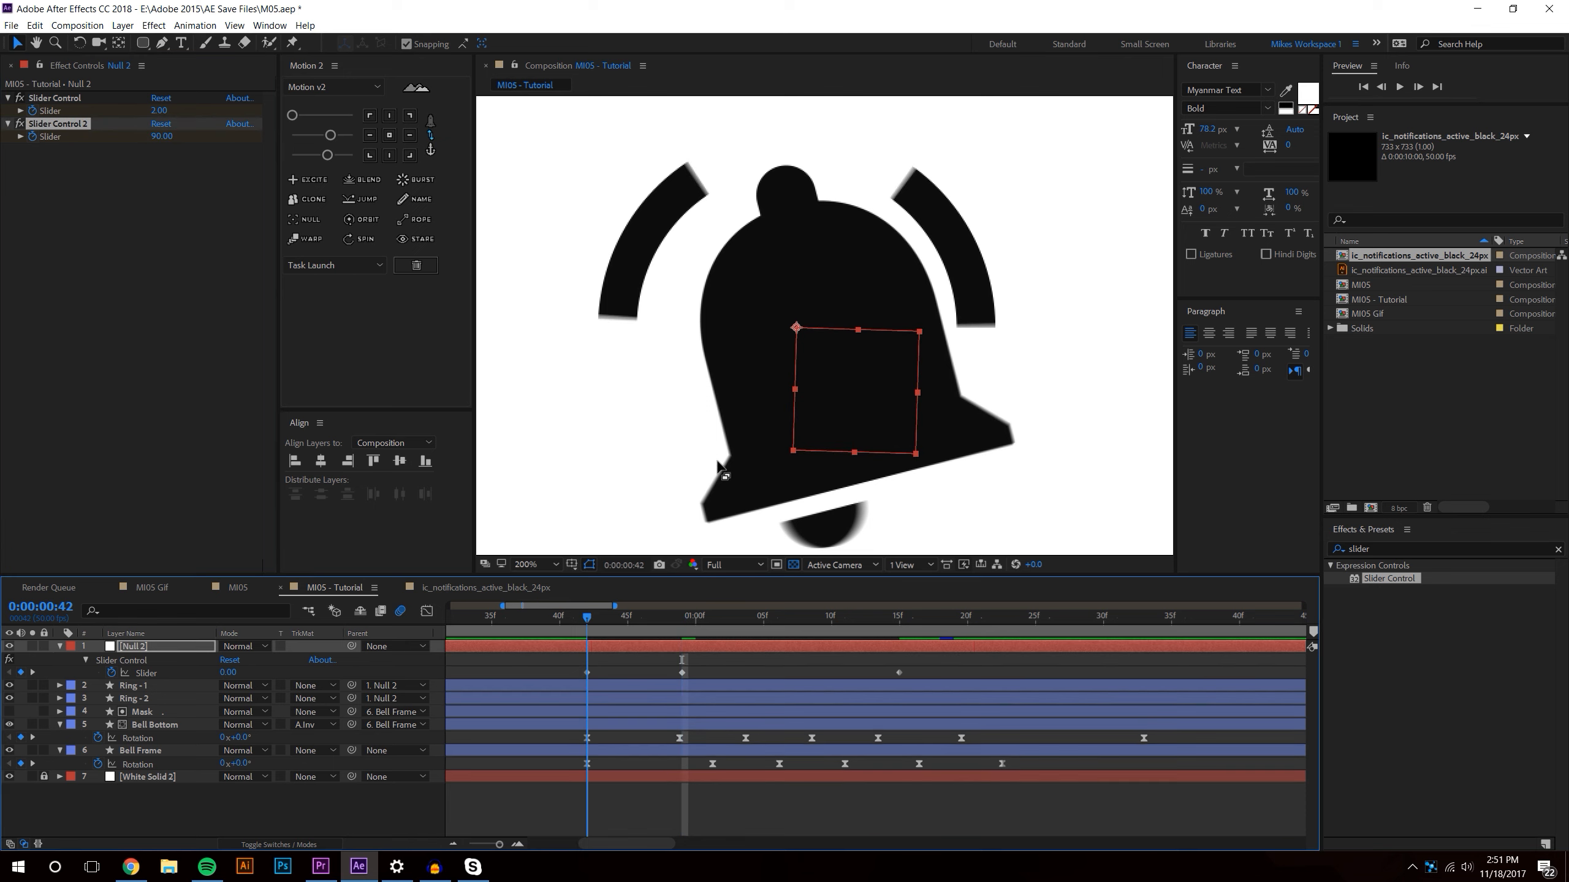
key(space)
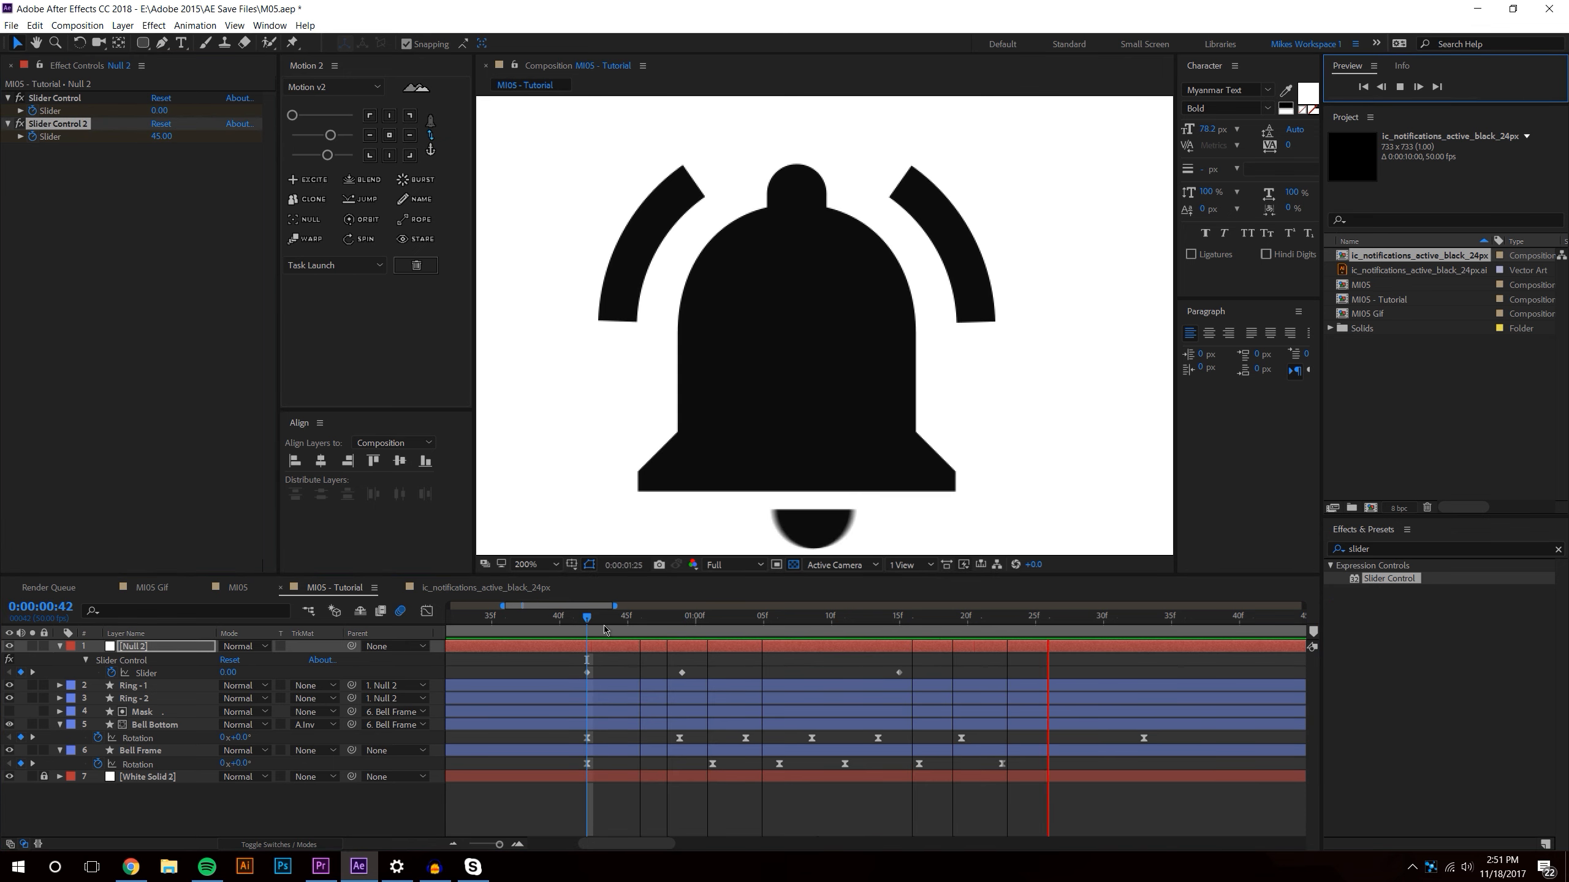
- Hold Null 2's Slider Control at 2 until 0:00:01:10, end it at Bell Bottom's last visible rotation keyframe, and preview from 0:00:00:34
drag(619, 626, 1144, 674)
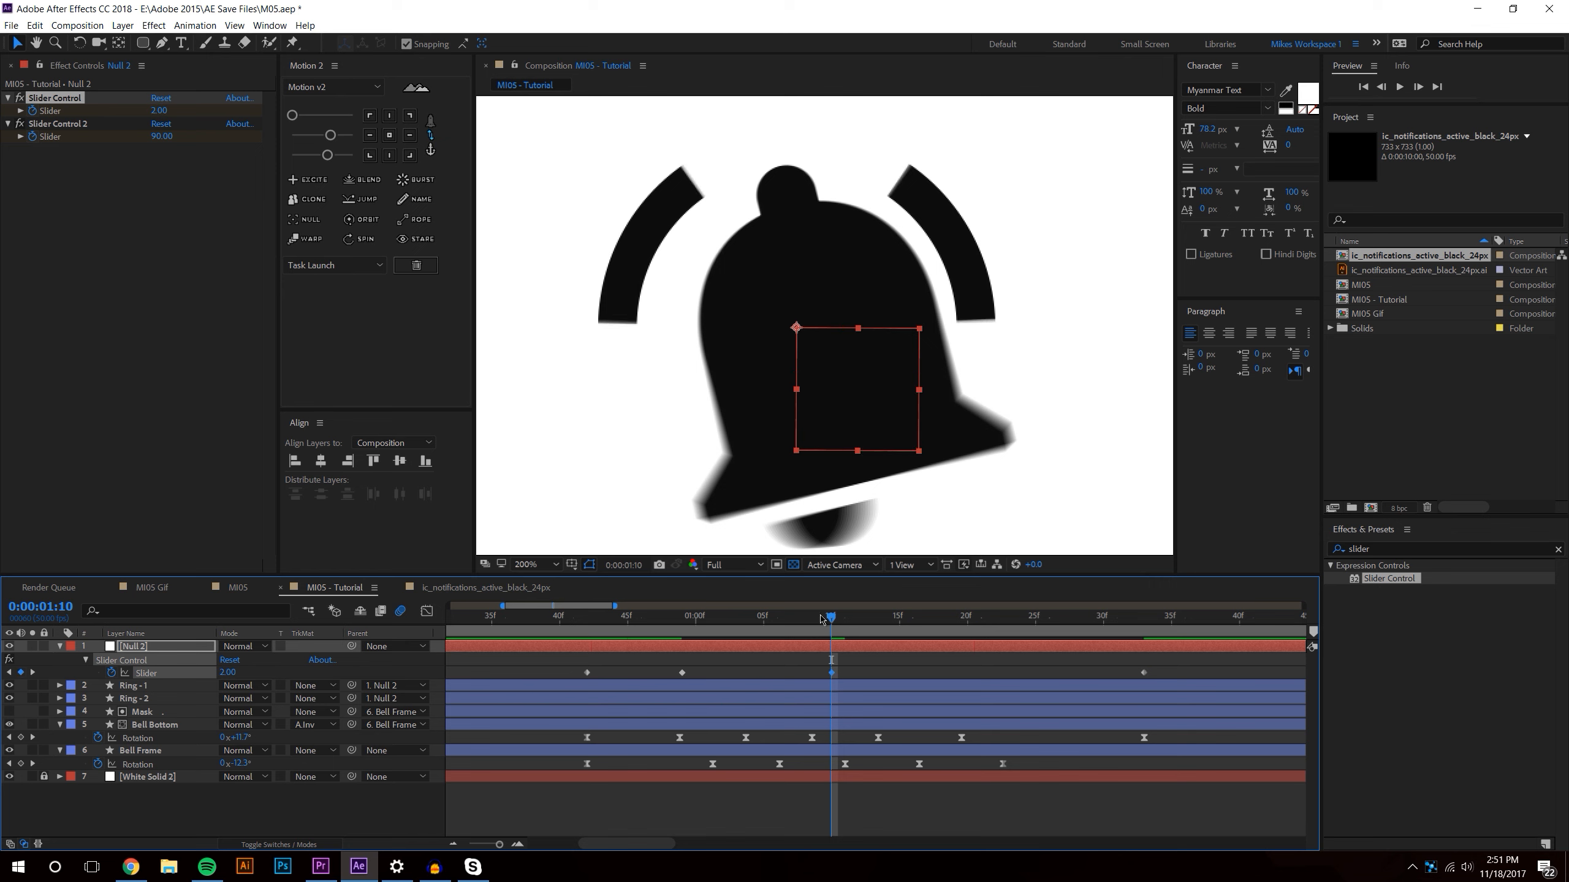
key(space)
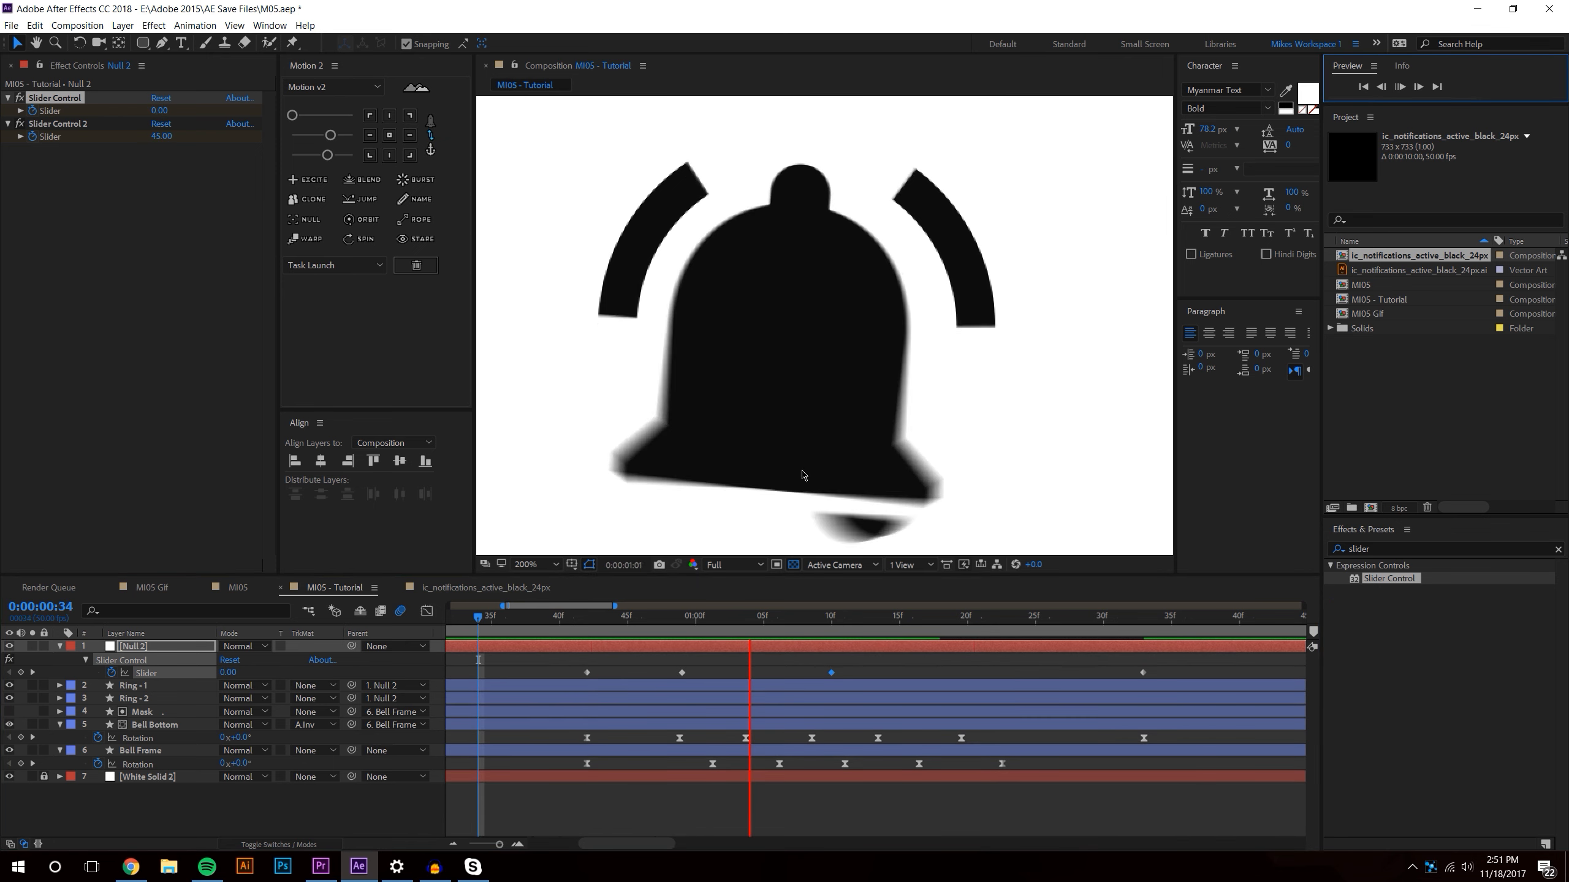
key(space)
drag(671, 628, 590, 693)
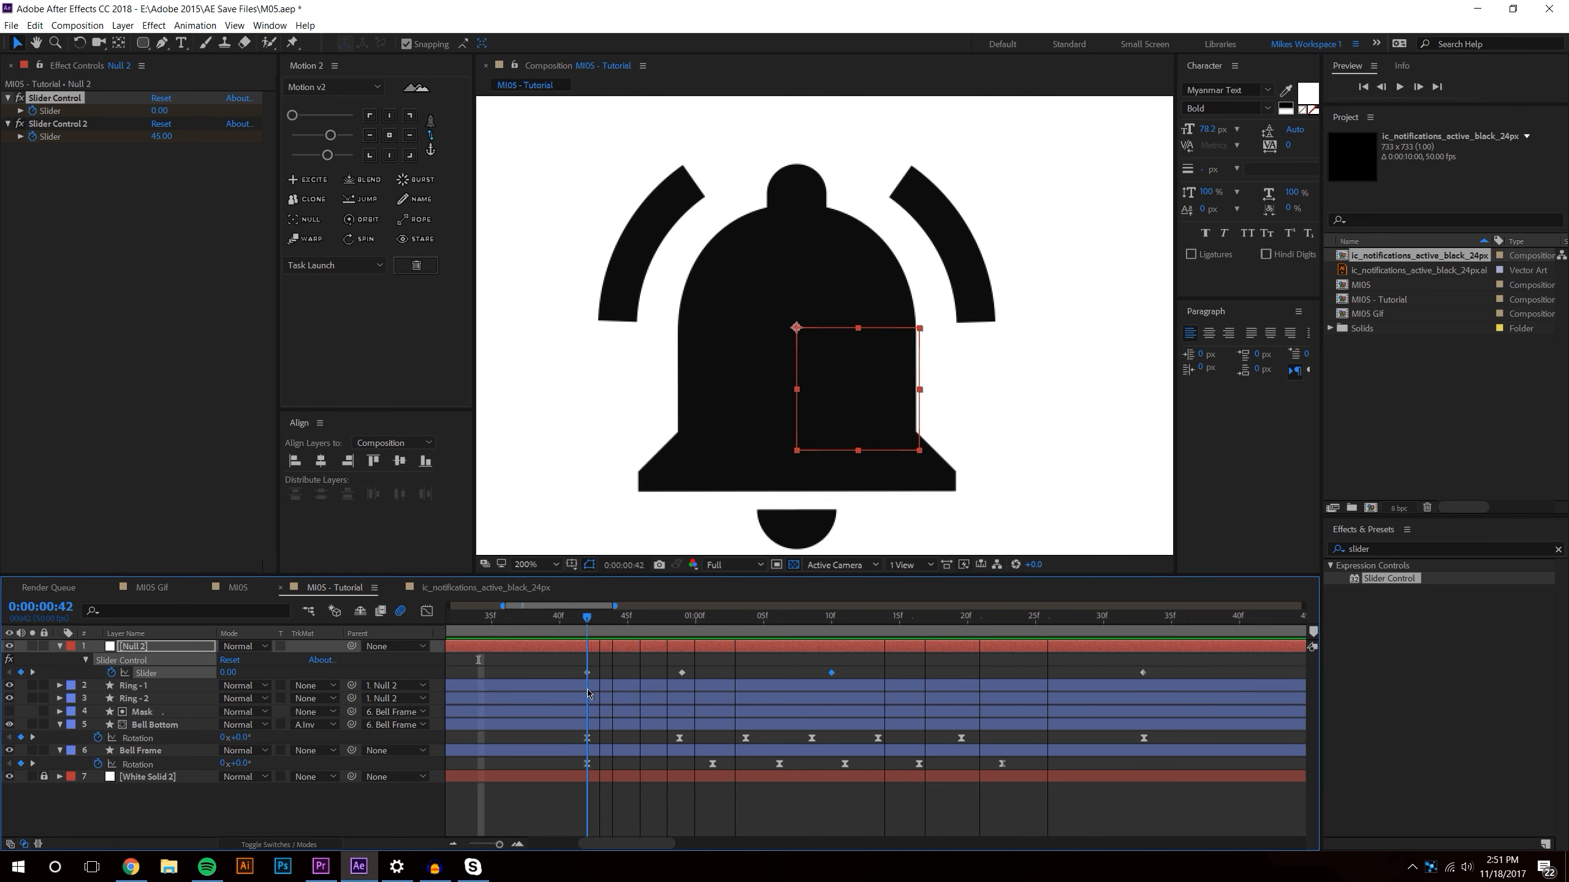
- Reveal the Stroke 1 settings of Ring - 2's Ellipse 1 and enable an expression on its Stroke Width
click(131, 686)
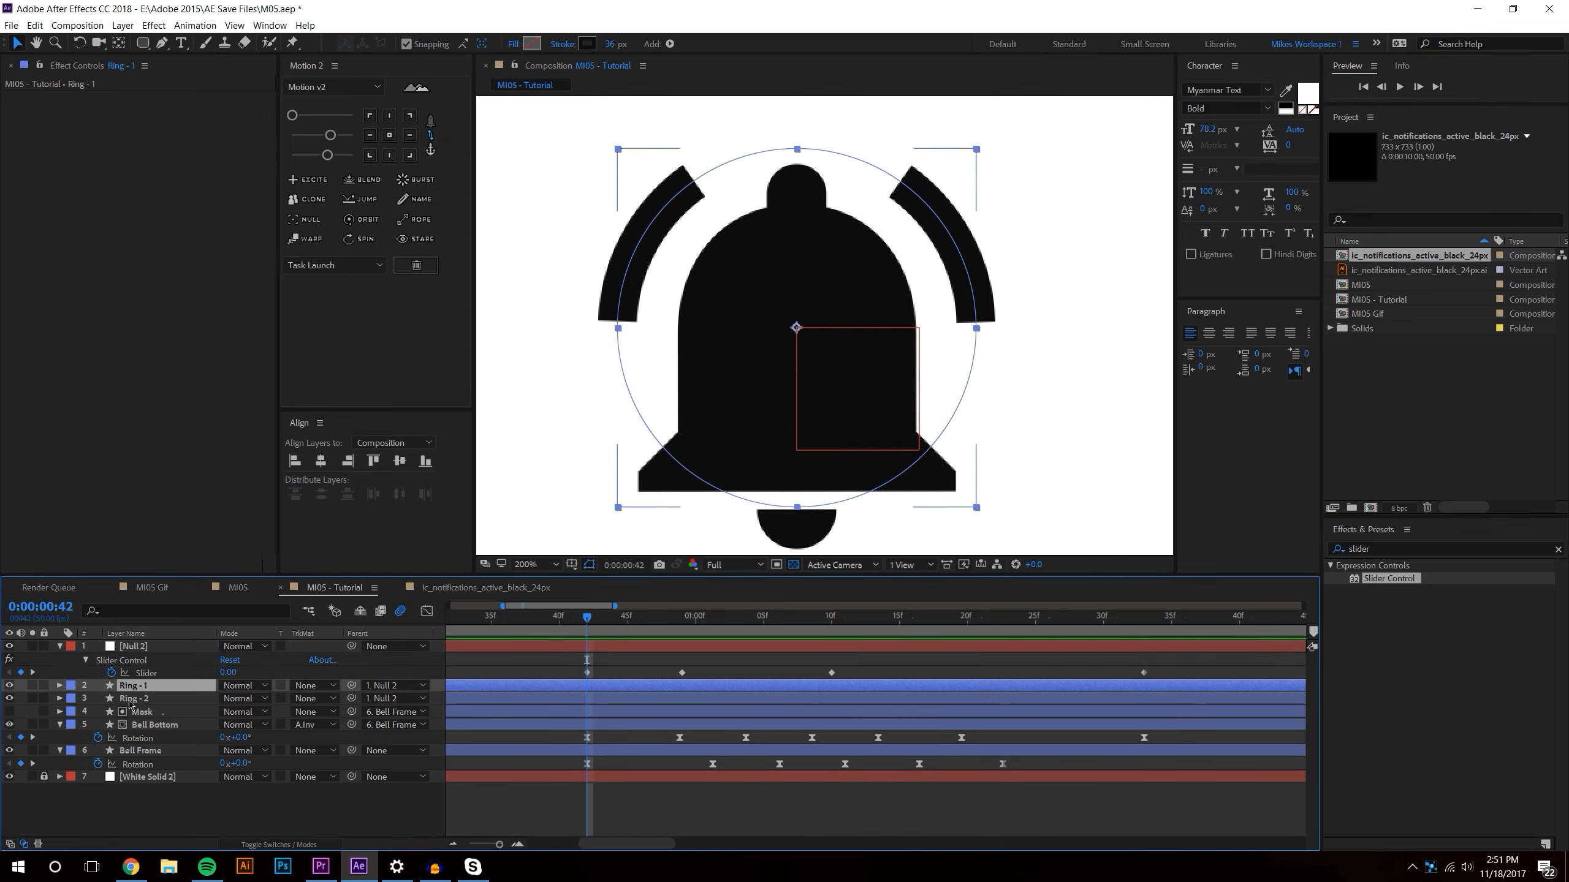
click(60, 686)
click(151, 705)
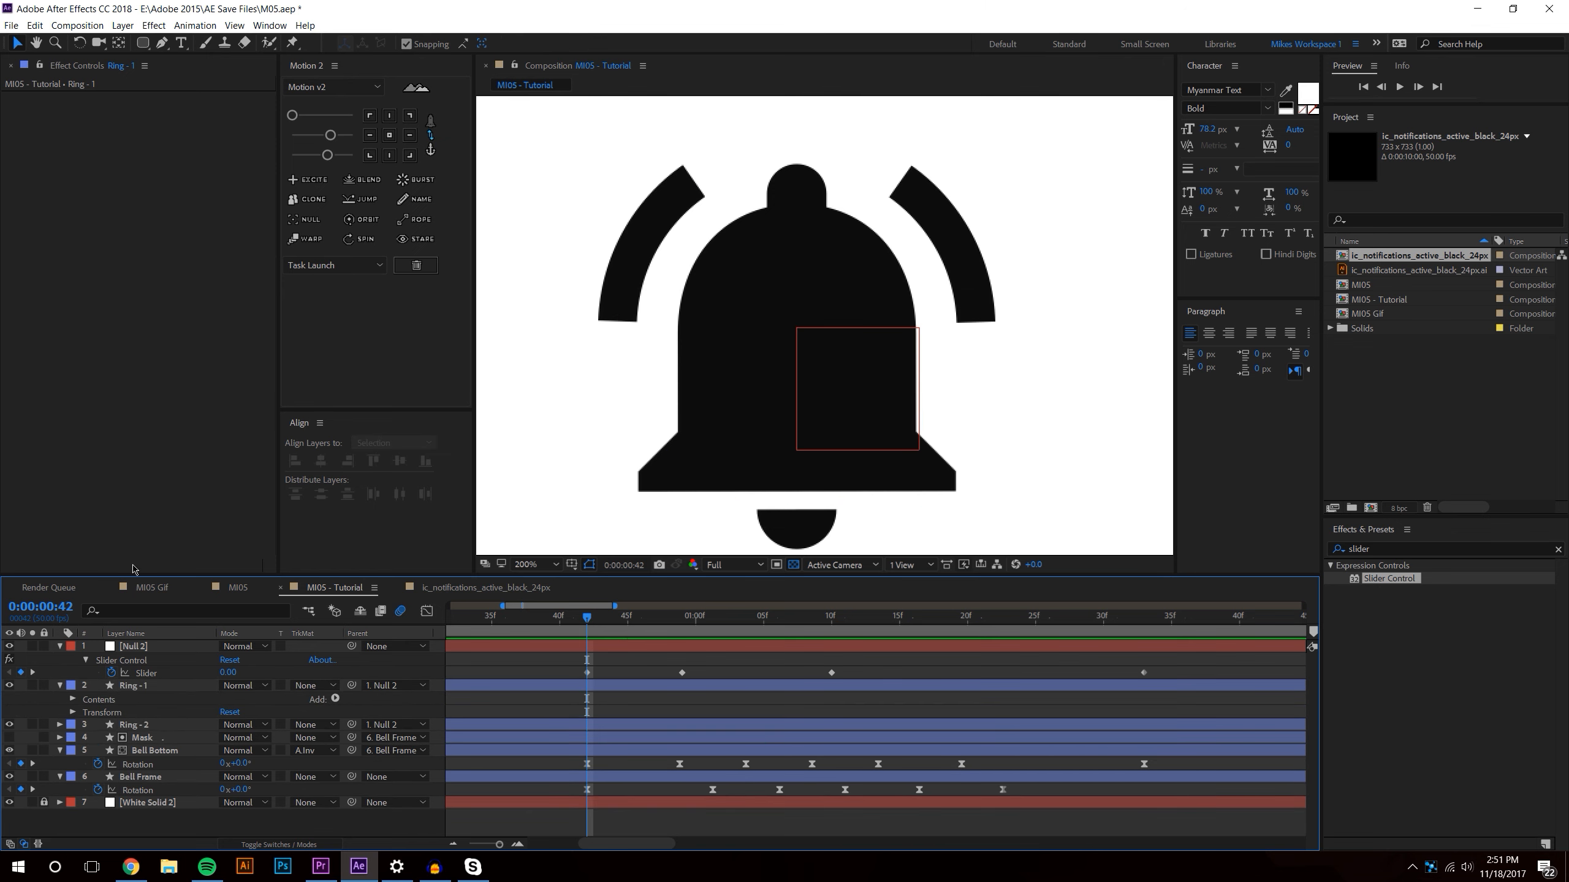
drag(128, 575, 124, 415)
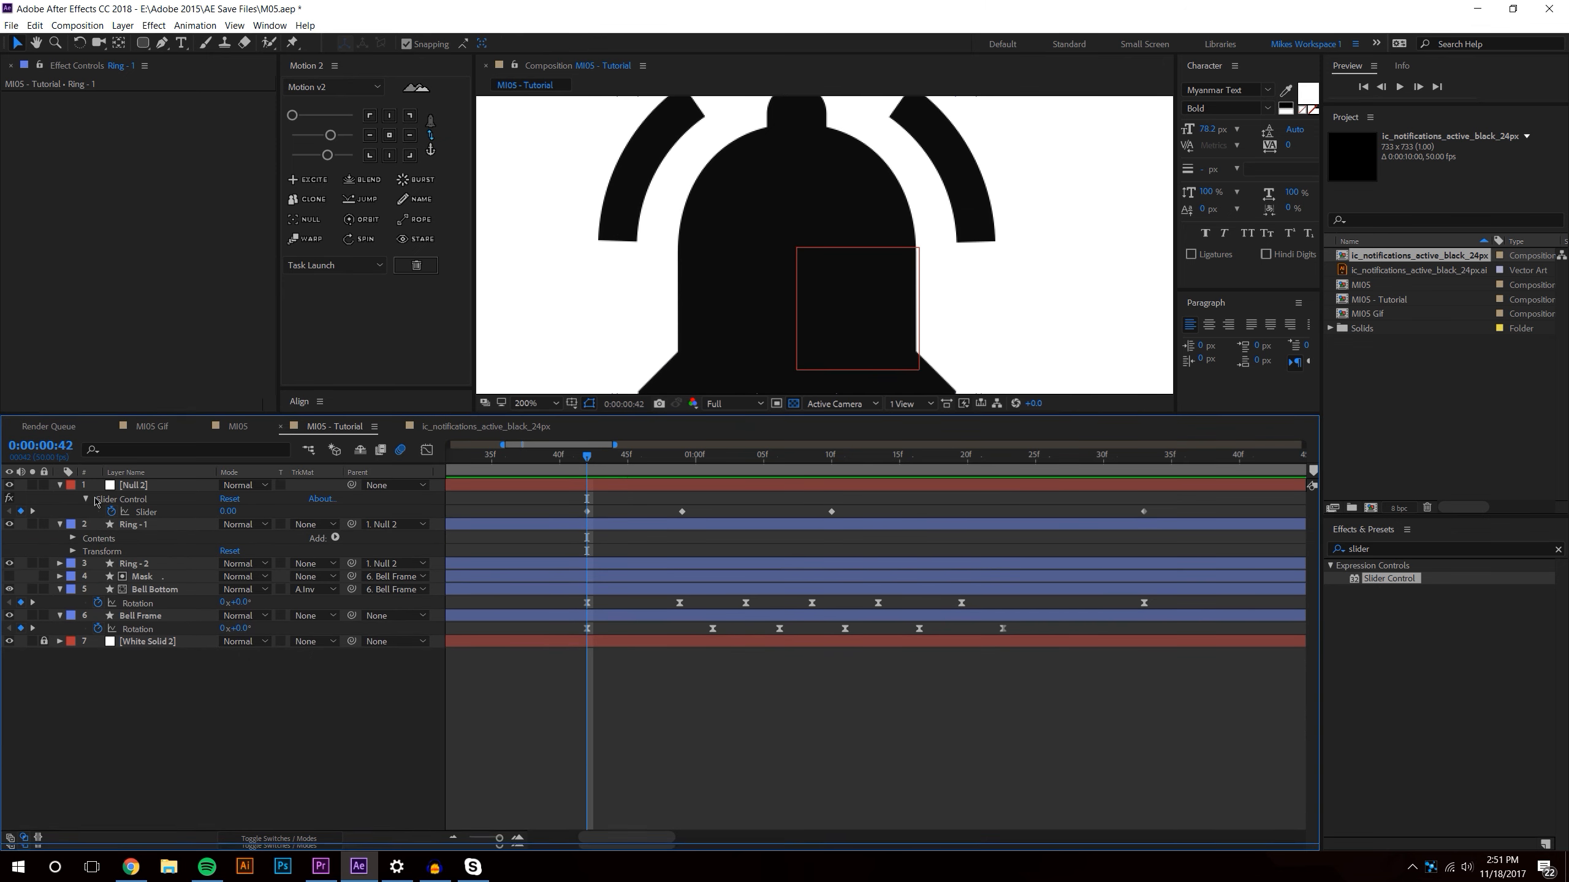
click(60, 564)
click(142, 564)
click(73, 578)
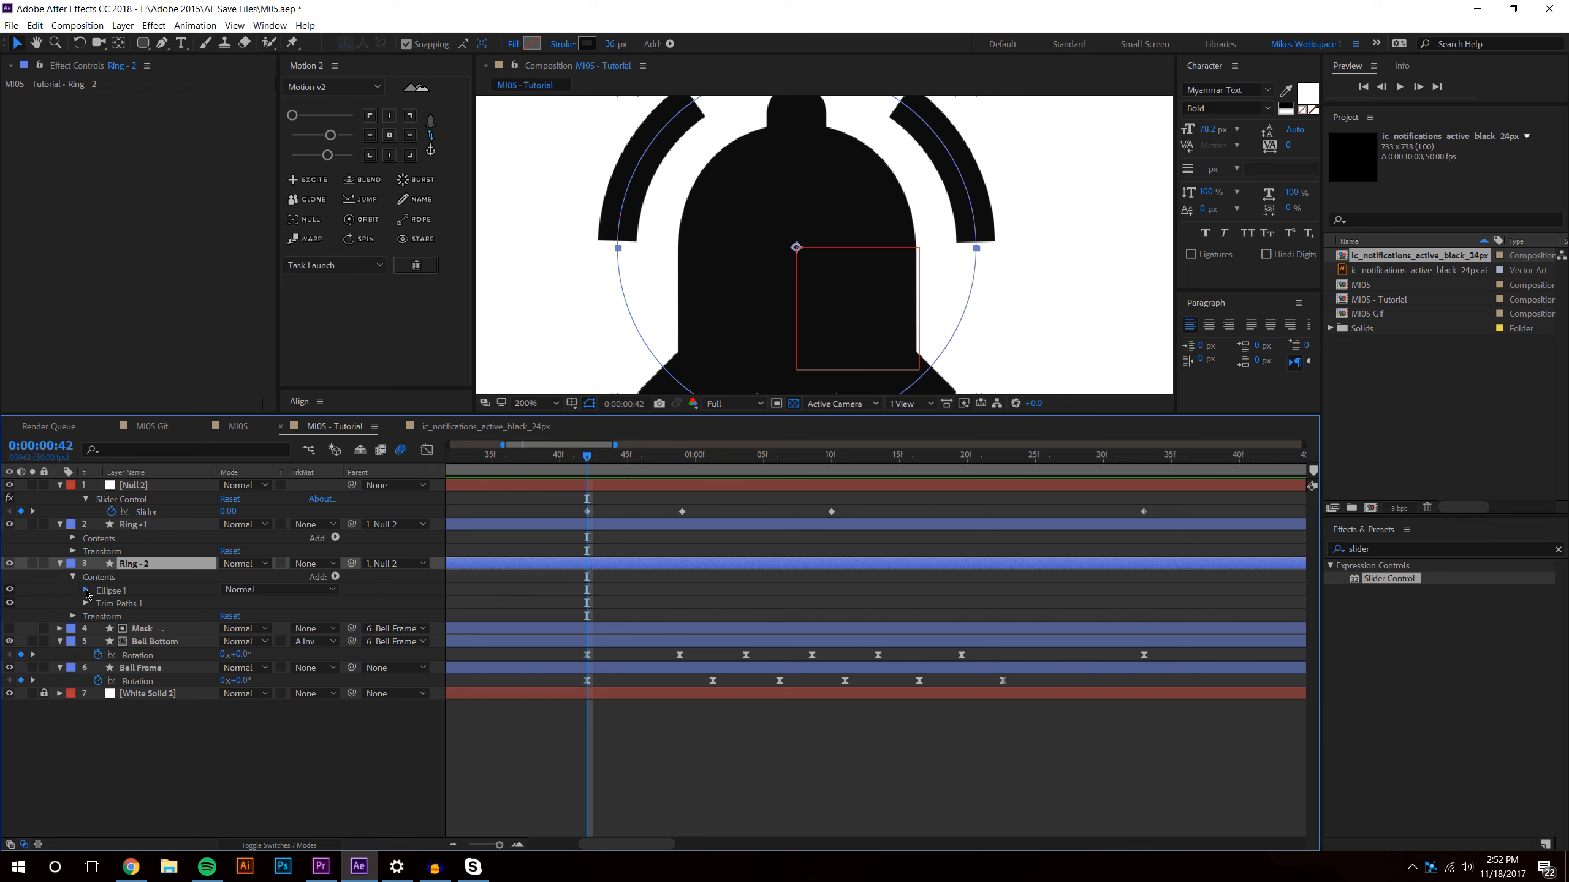
click(86, 590)
click(98, 616)
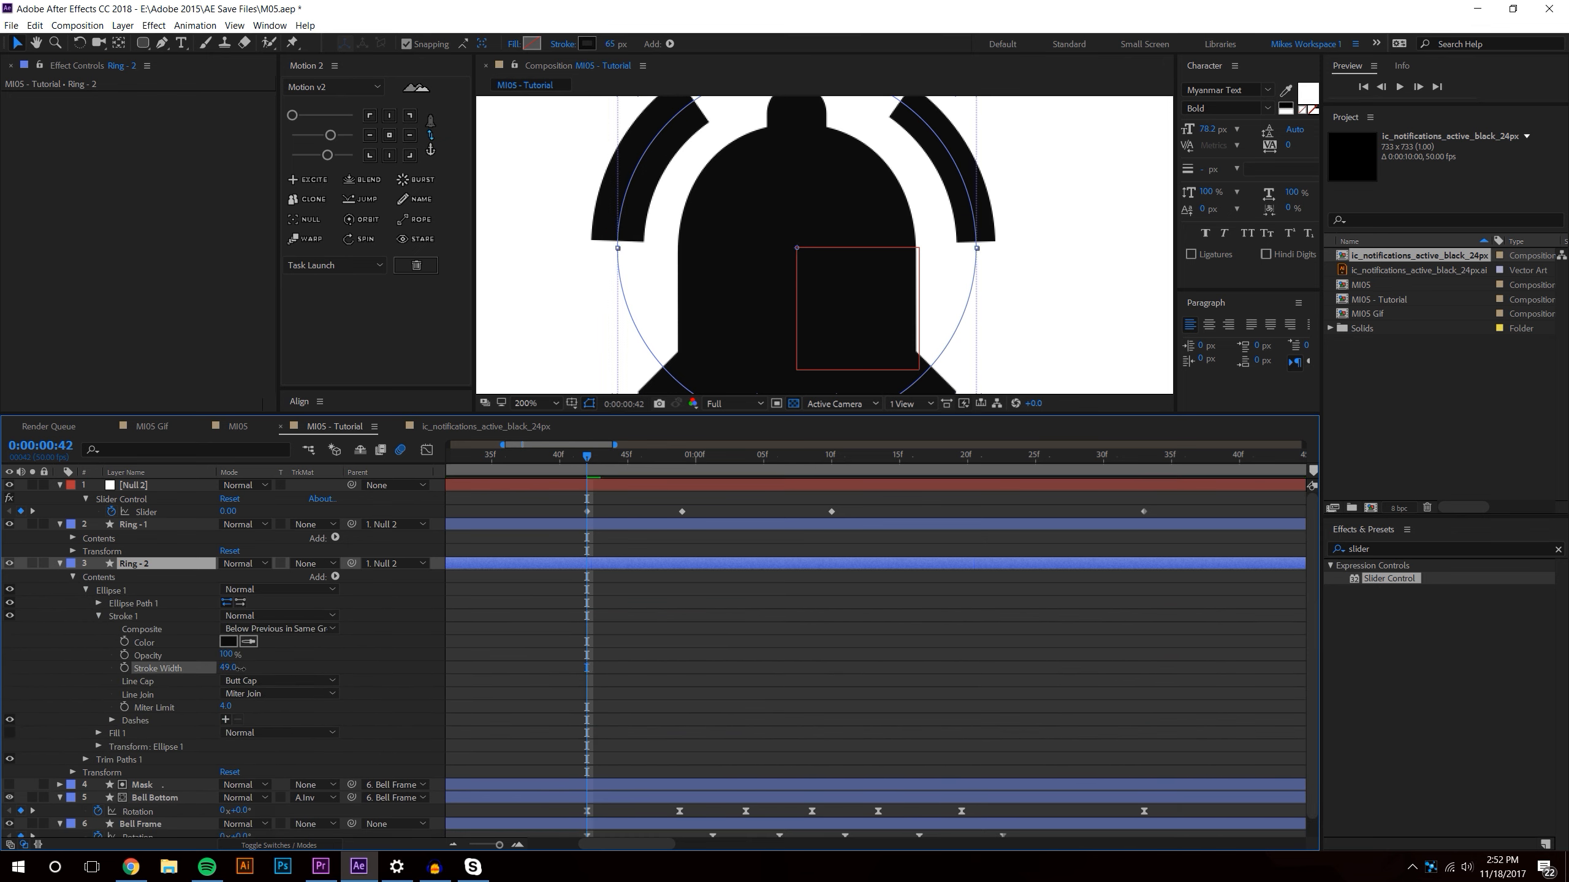
alt+click(124, 668)
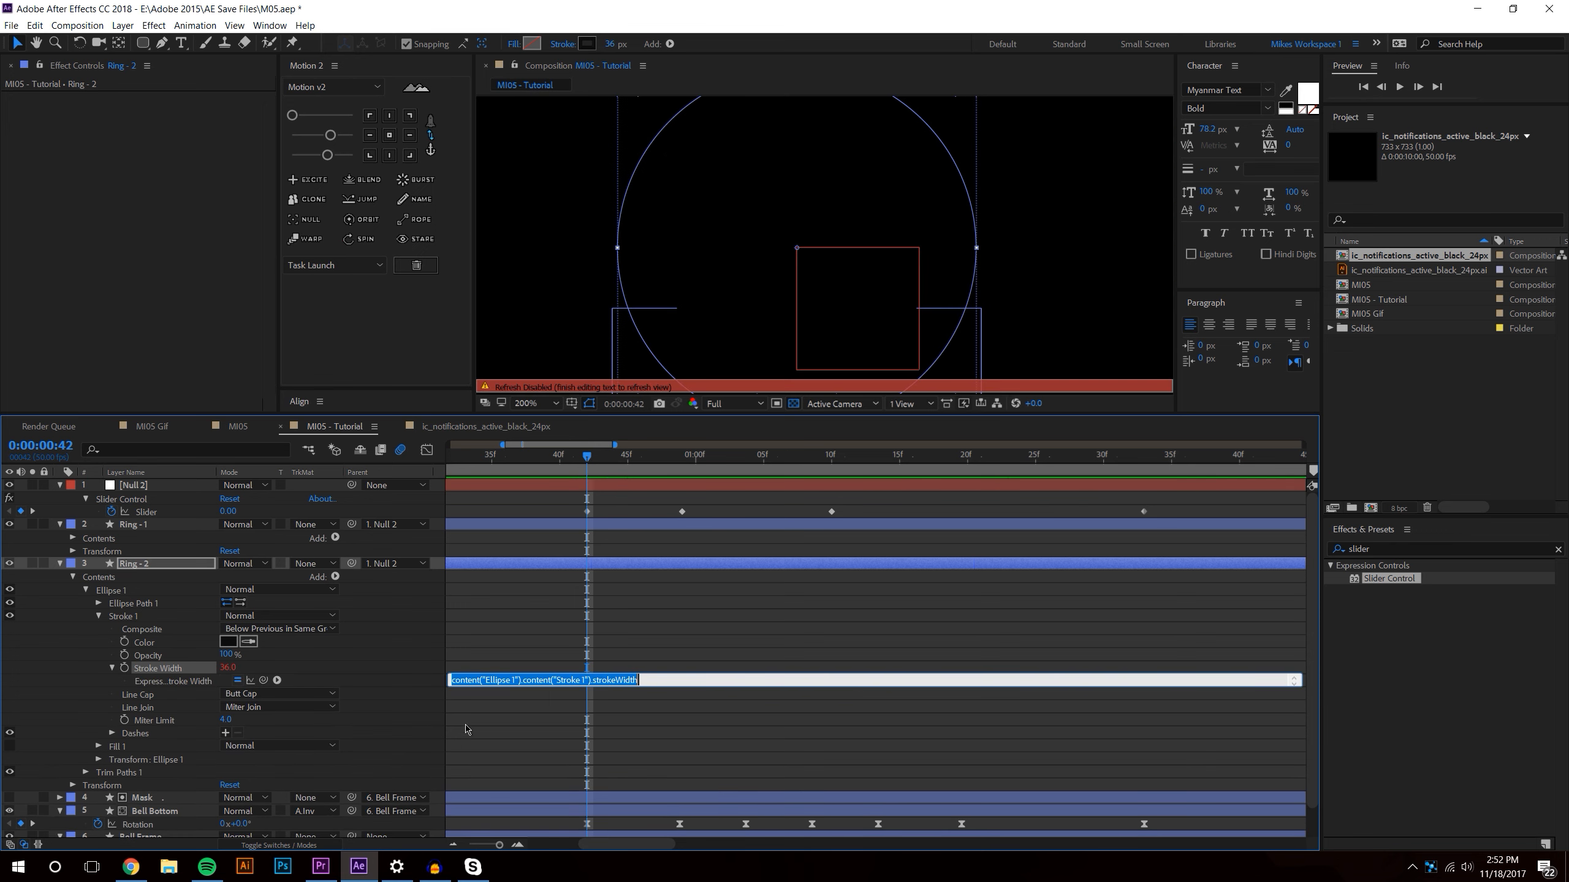
- Reveal the Stroke 1 settings of Ring - 1's Ellipse 1 and enable an expression on its Stroke Width
click(73, 538)
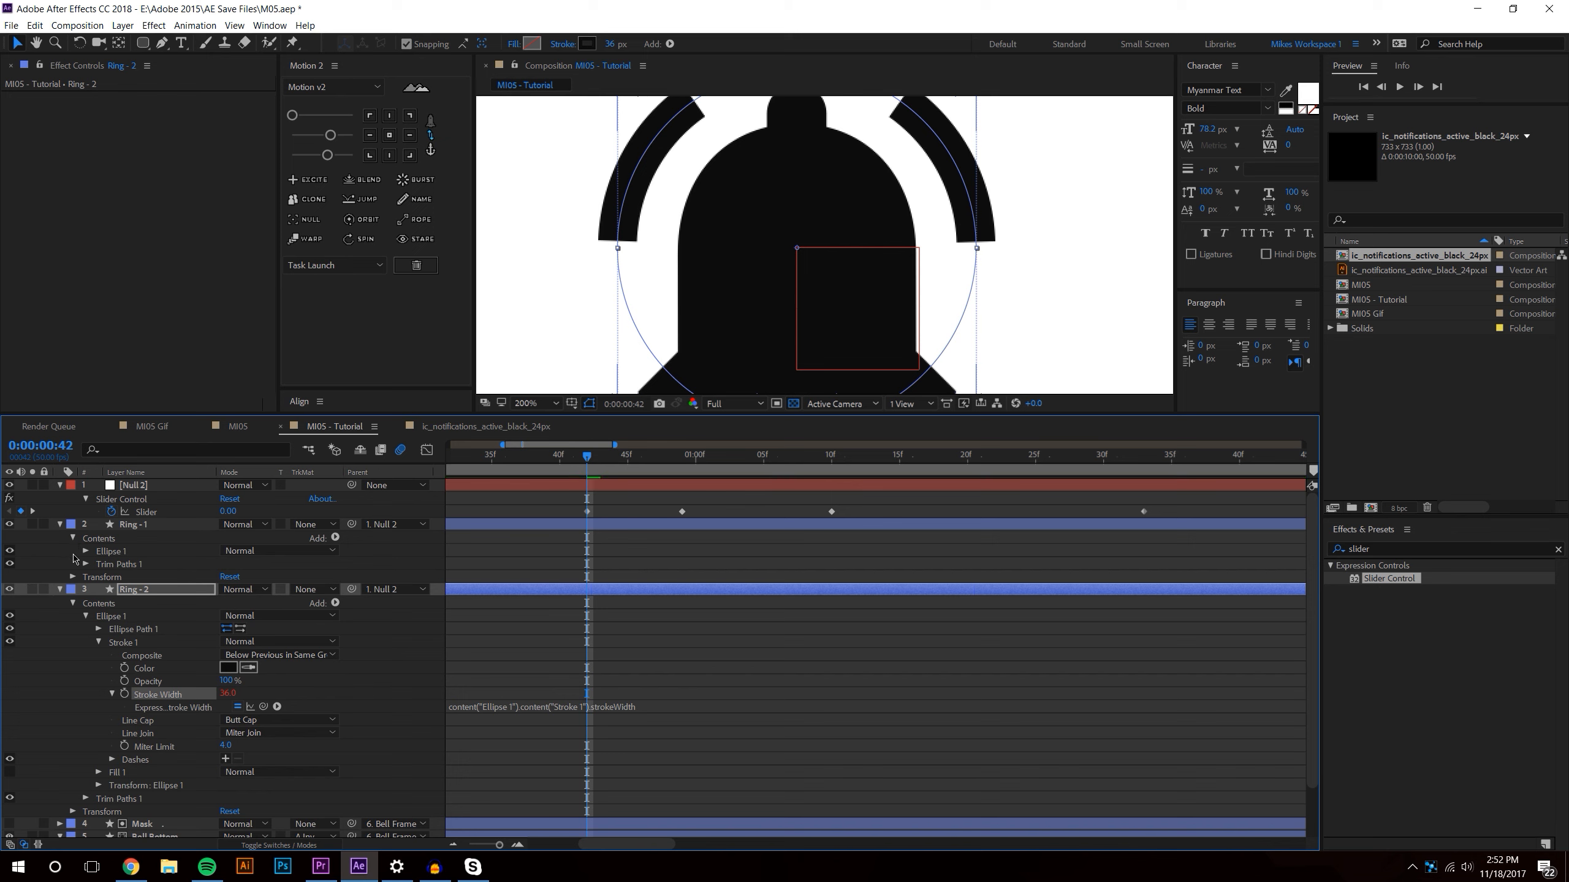
click(98, 564)
click(98, 564)
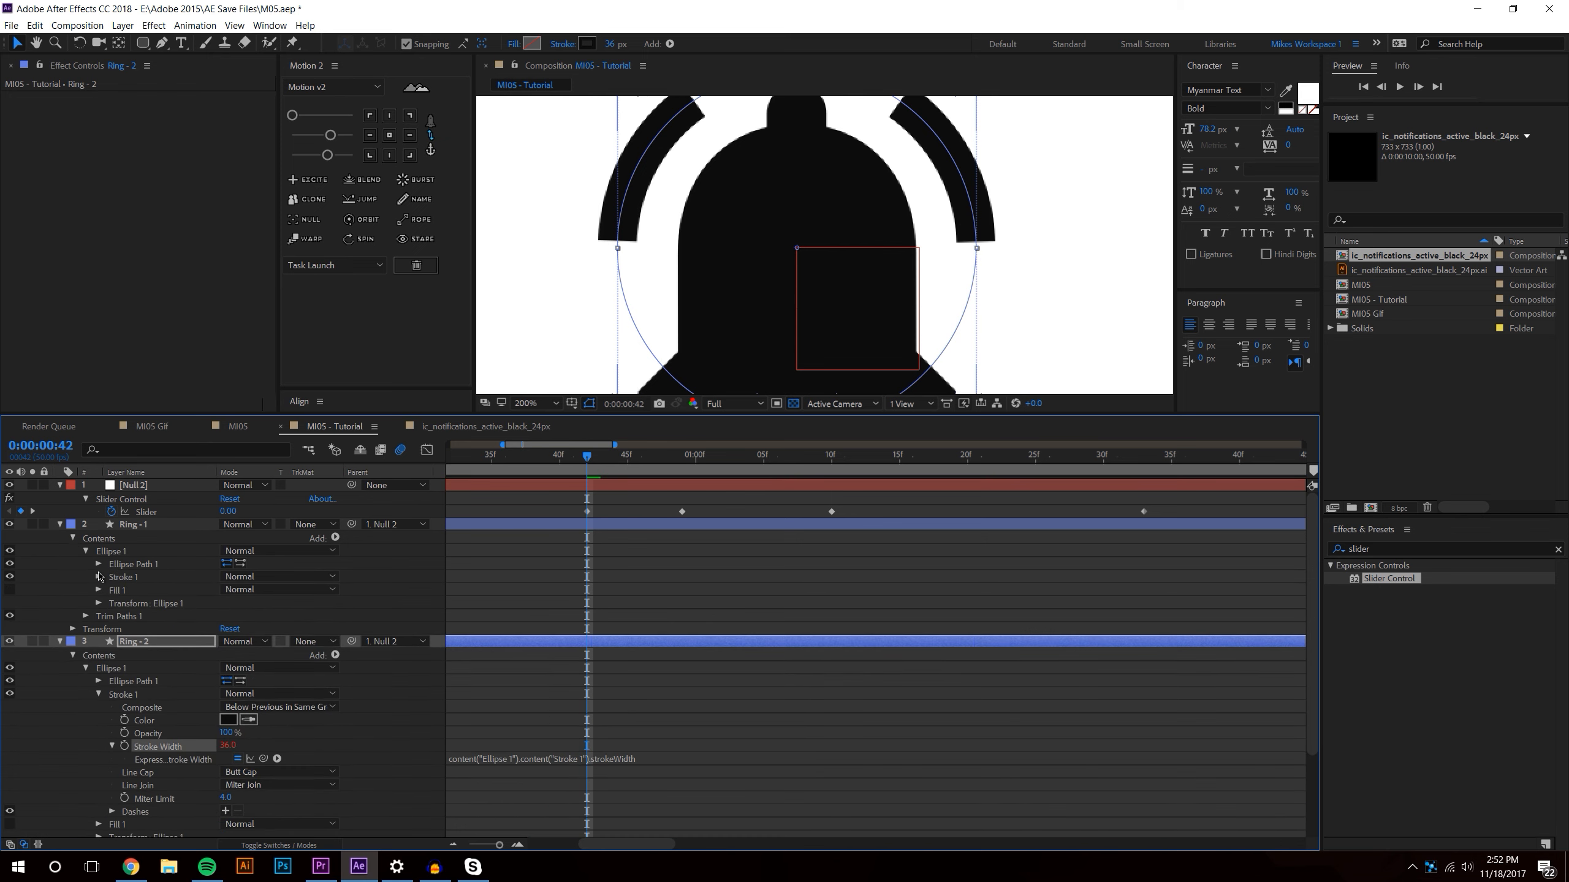
click(98, 578)
alt+click(125, 629)
- Add a third Slider Control to Null 2 and link the Stroke Width expressions of Ring - 1 and Ring - 2 to it
click(1381, 729)
mouse_move(1397, 579)
mouse_down()
mouse_move(163, 531)
mouse_move(163, 491)
mouse_up()
mouse_move(263, 667)
mouse_down()
mouse_move(136, 278)
mouse_move(48, 162)
mouse_up()
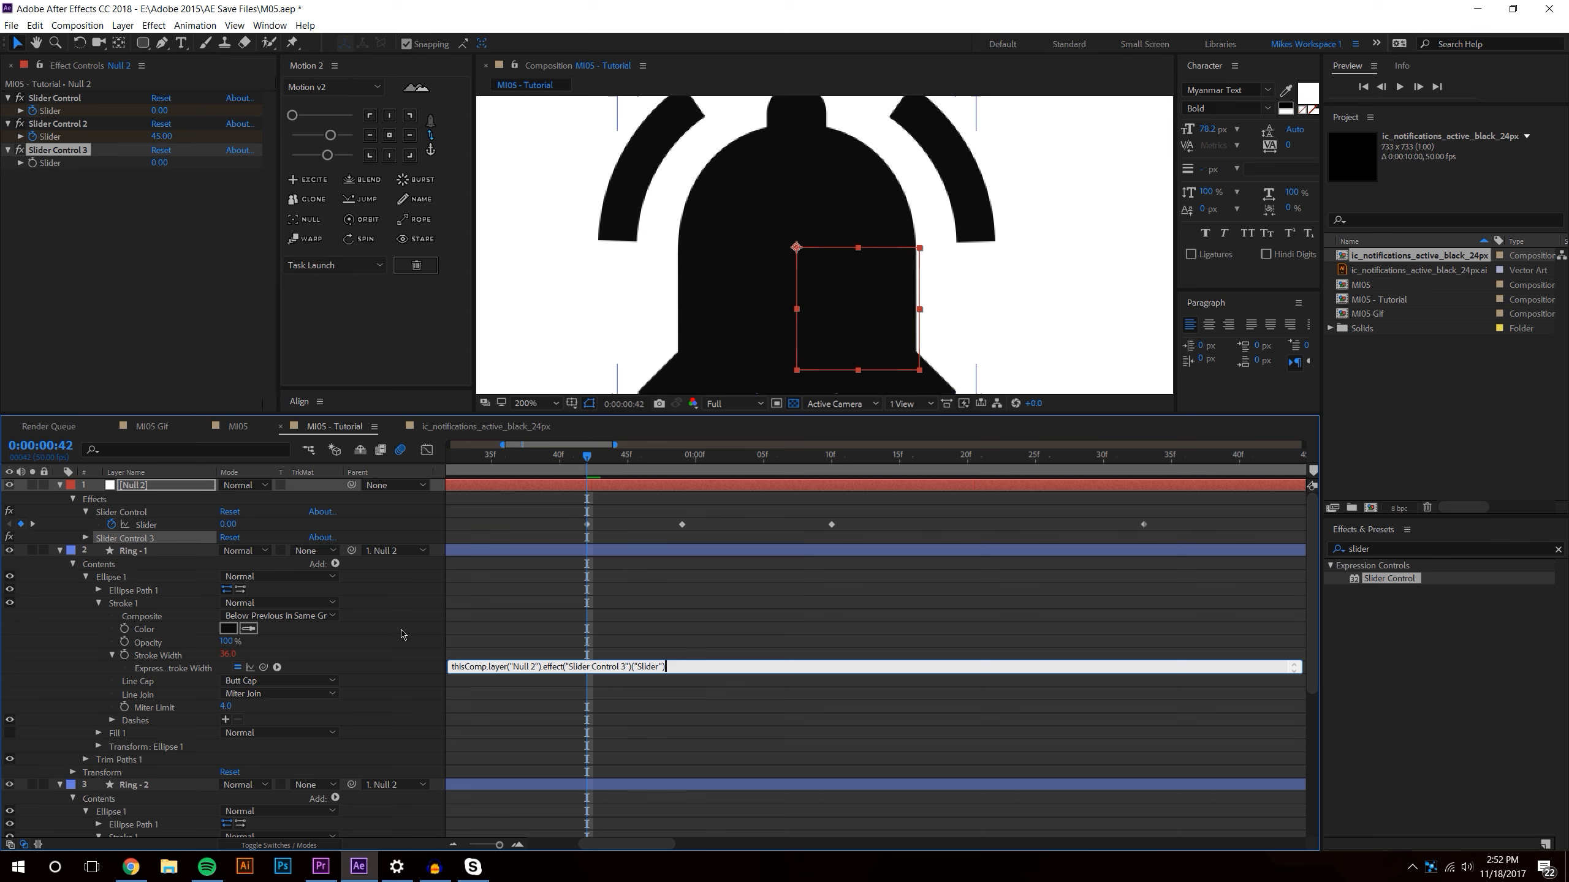
scroll(383, 702, down, 3)
mouse_move(267, 802)
mouse_down()
mouse_move(135, 457)
mouse_move(48, 163)
mouse_up()
click(718, 645)
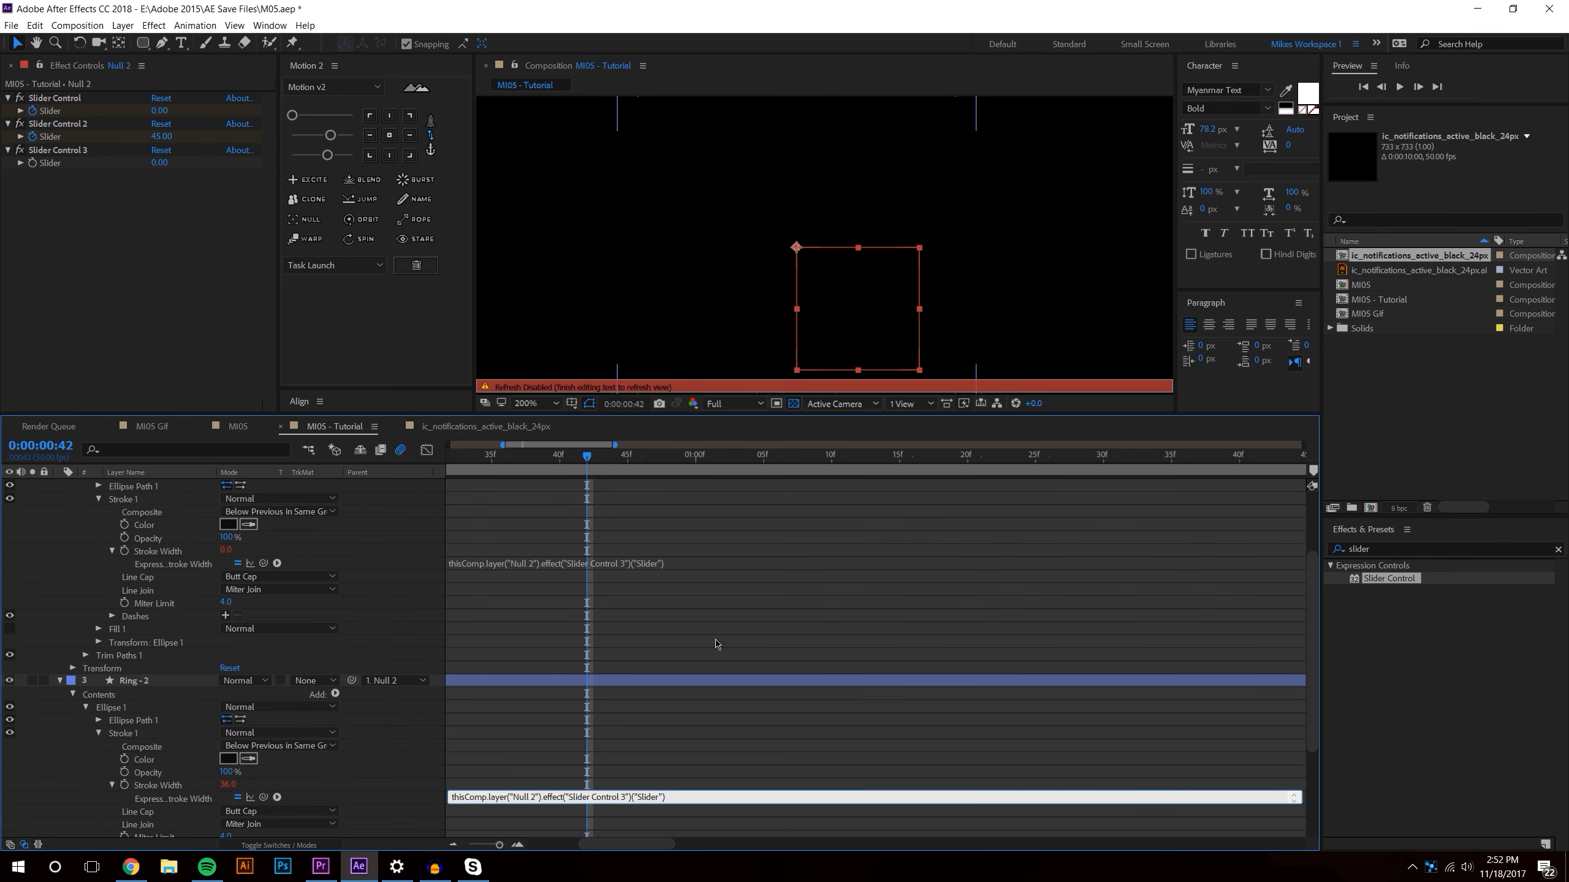
click(60, 682)
scroll(71, 554, up, 1)
click(60, 551)
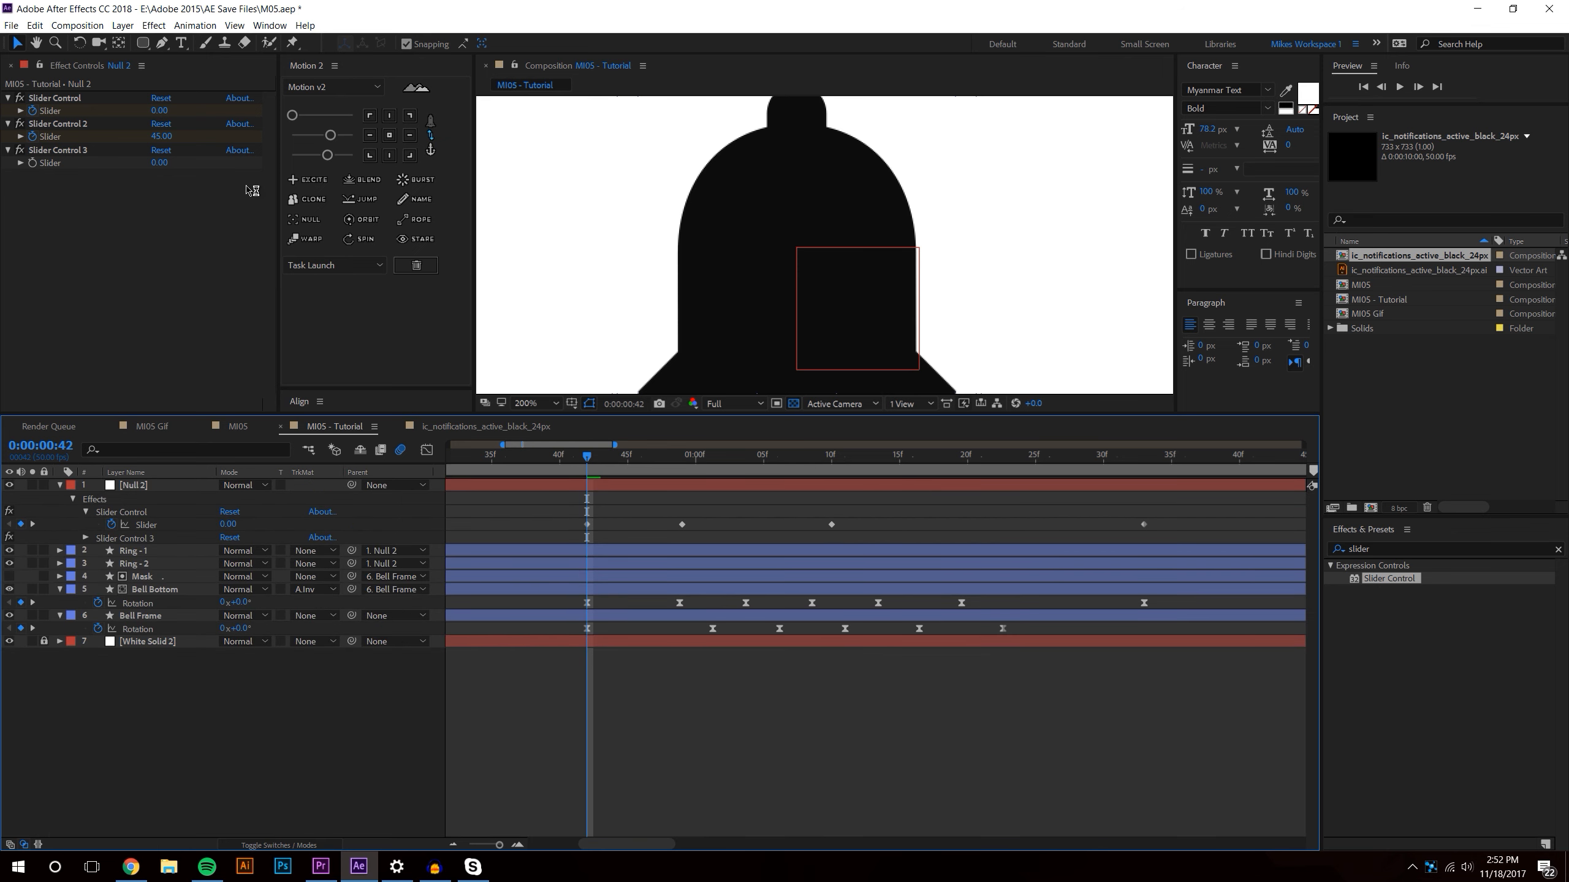
- Keyframe Null 2's Slider Control 3 at 0 on 0:00:00:42 and at 35 on 0:00:01:10
scroll(772, 262, down, 2)
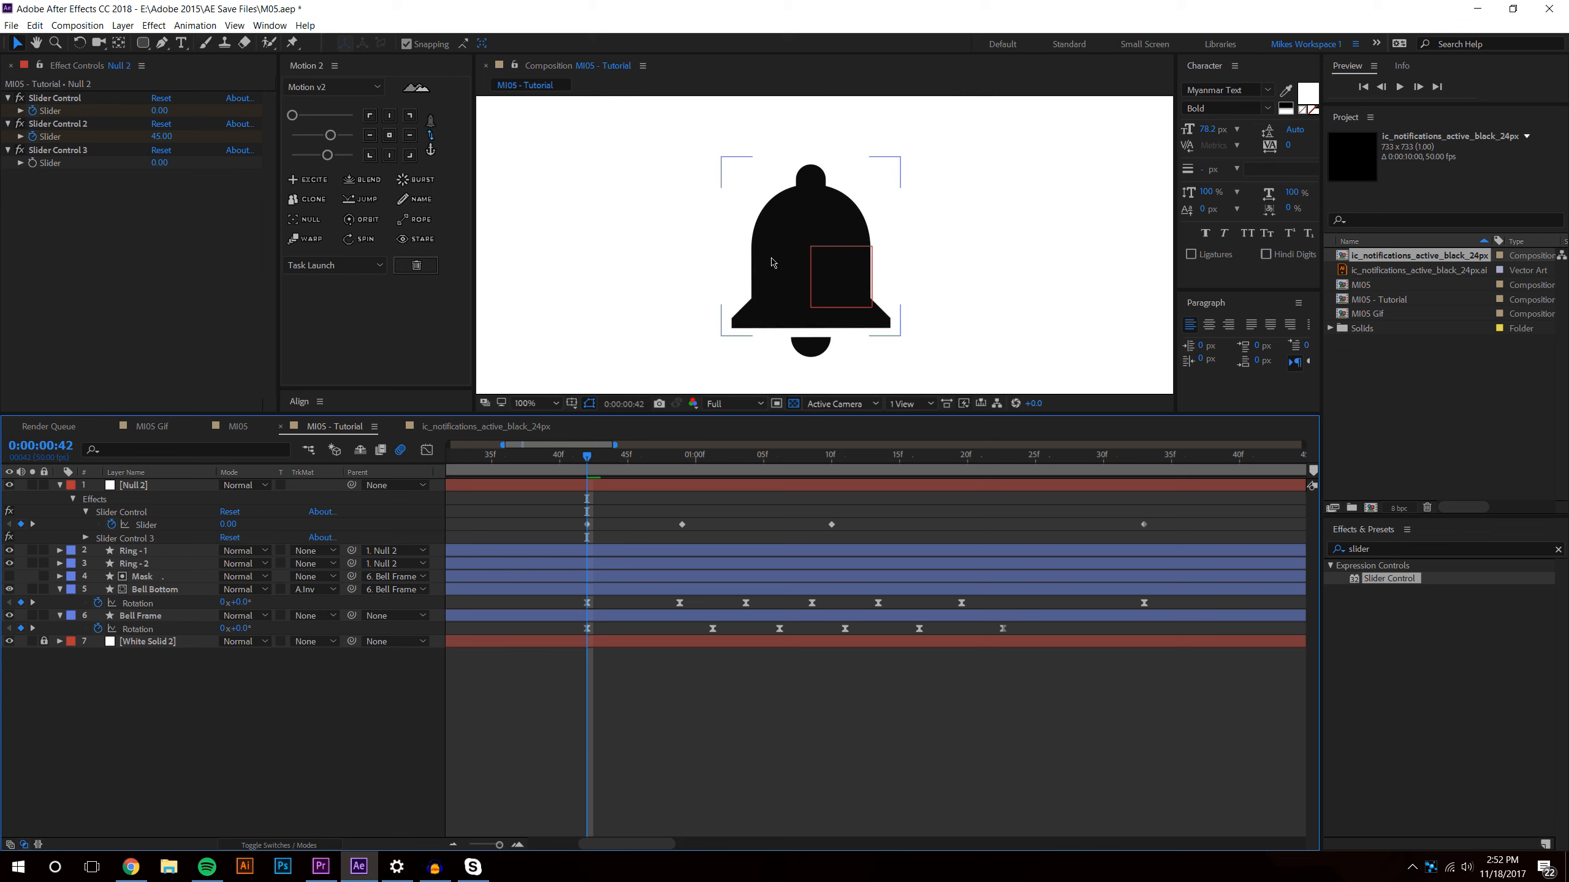
click(36, 167)
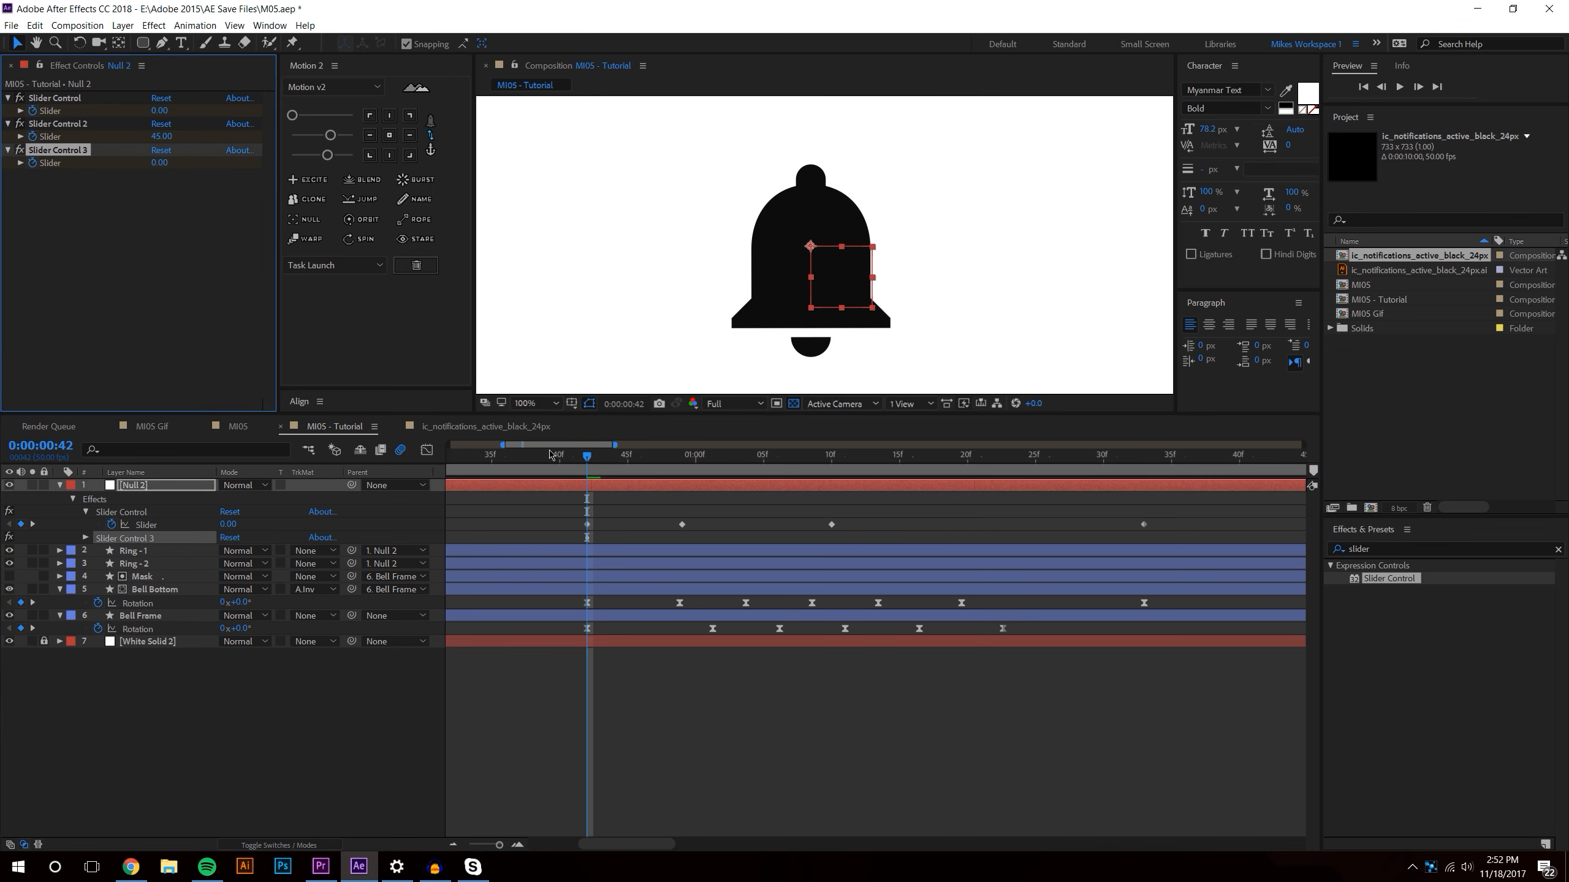
click(587, 457)
key(u)
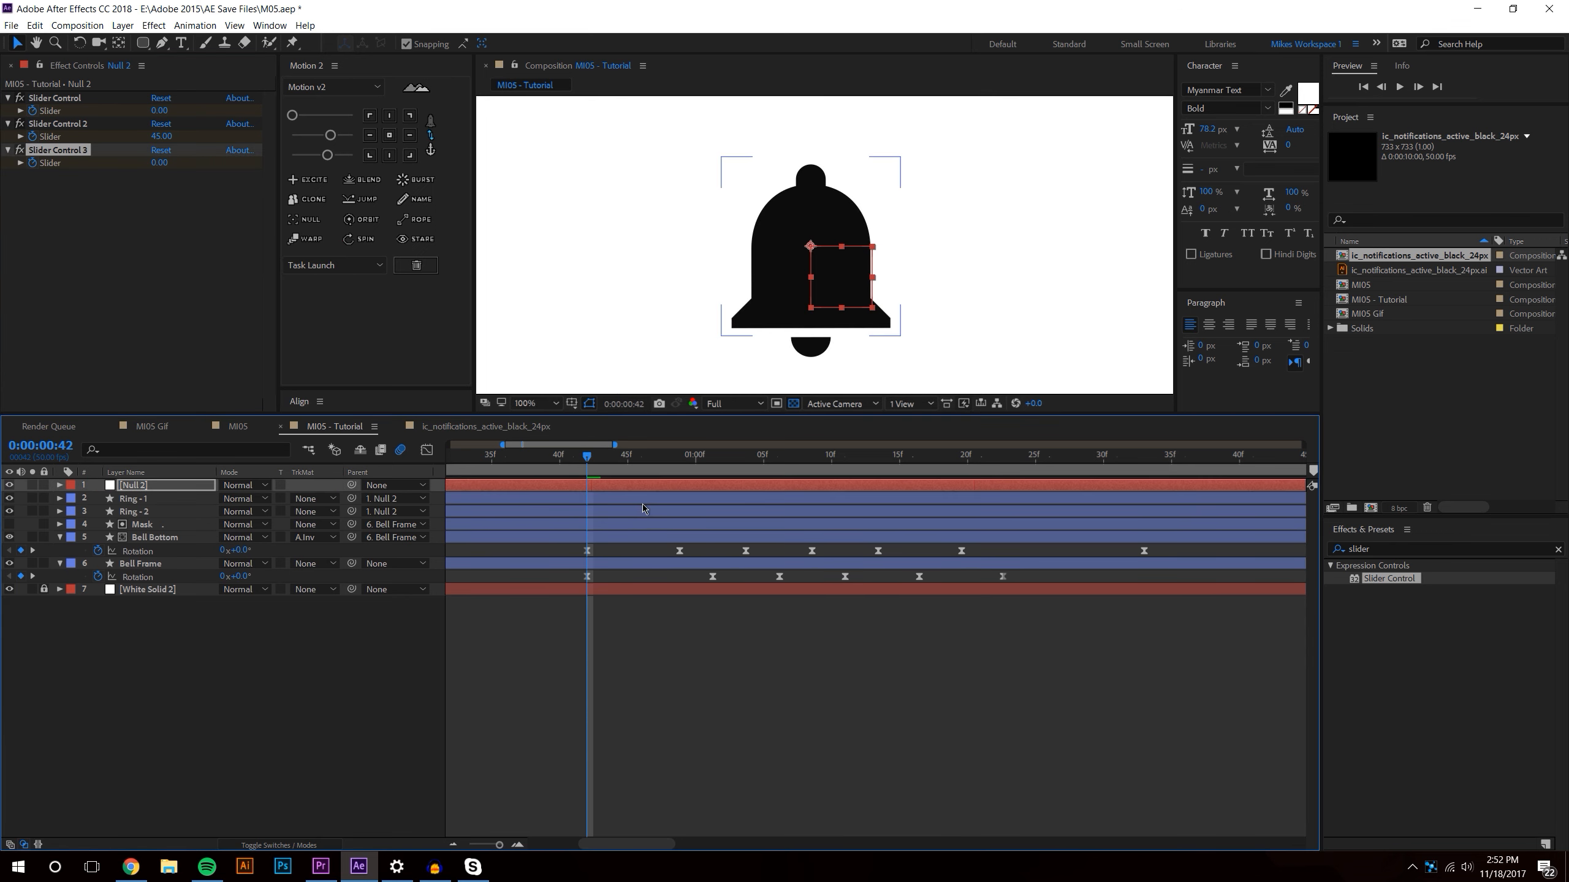
key(u)
key(space)
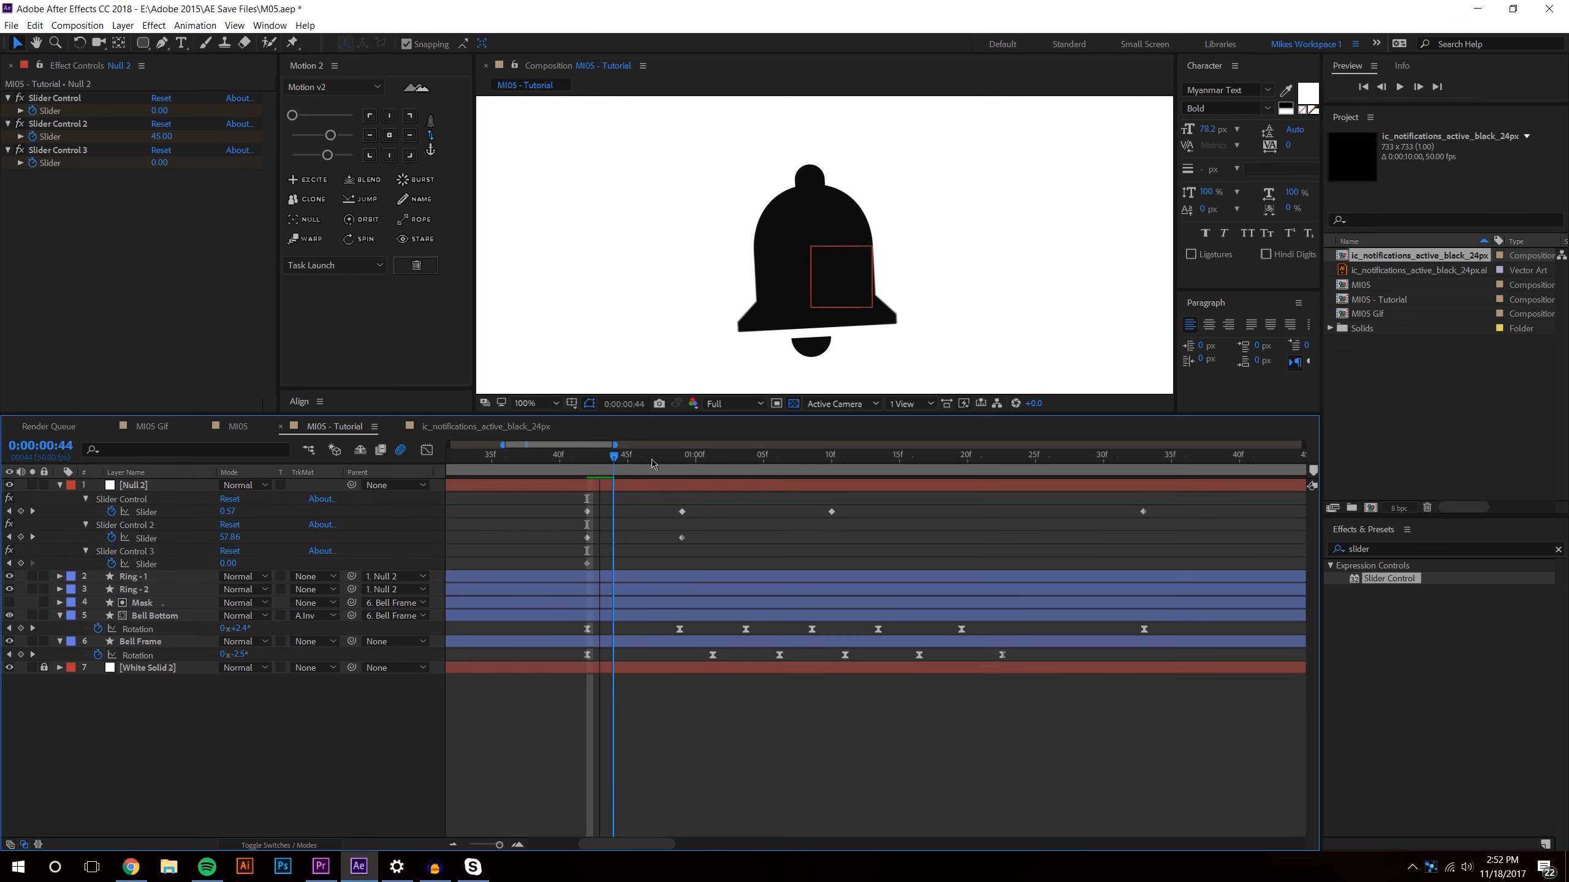
drag(845, 472, 833, 472)
drag(159, 164, 473, 189)
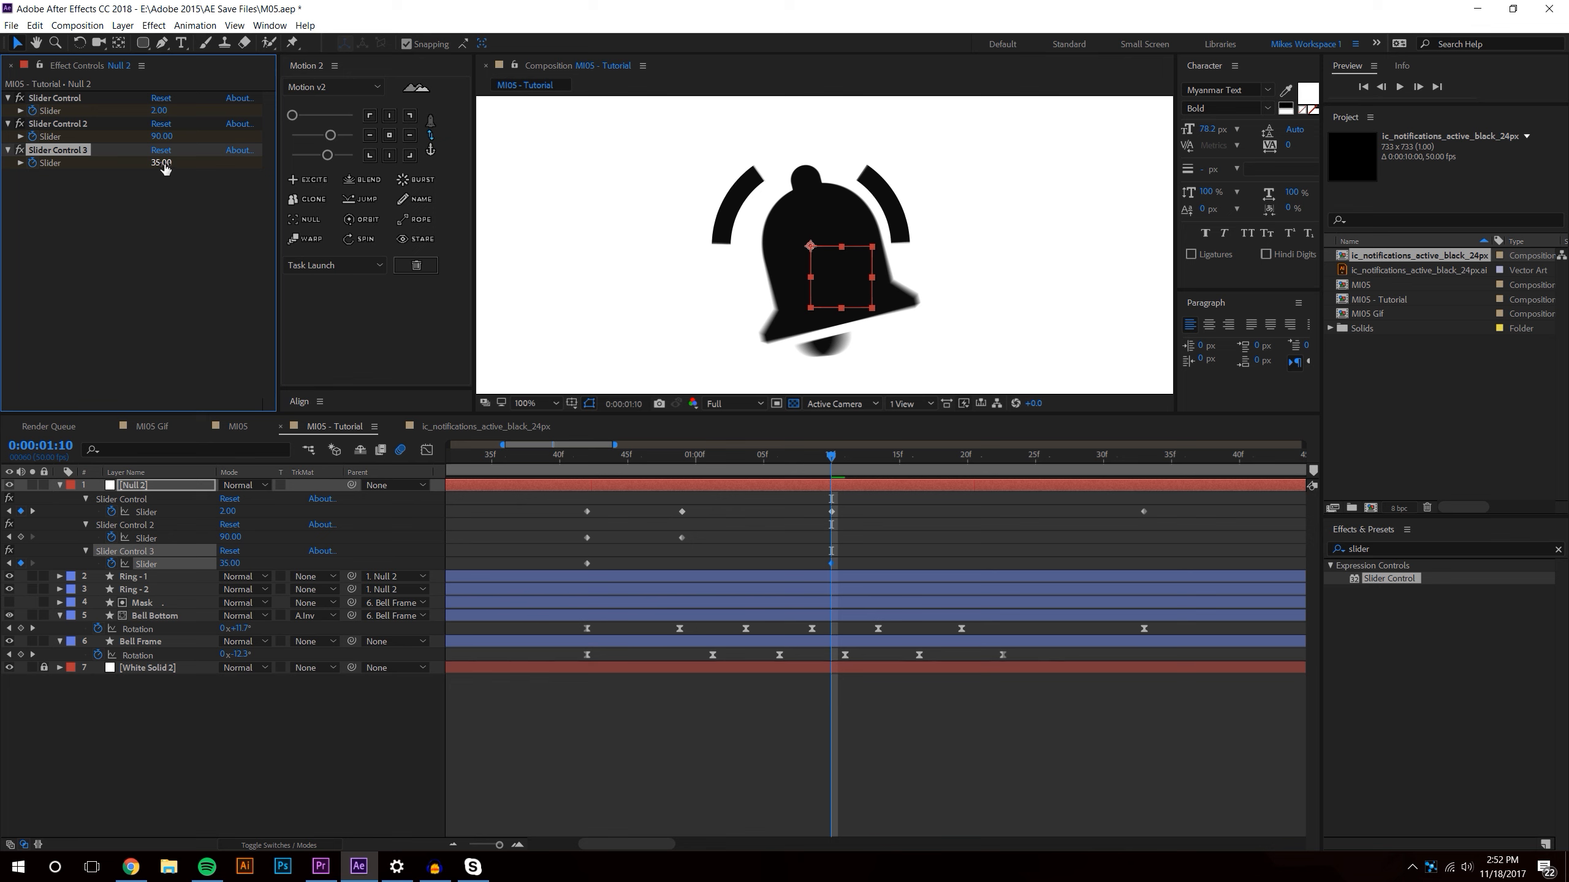
- Add a Slider Control 3 overshoot keyframe of 41.38 at 0:00:01:05 and preview from 0:00:00:42
drag(832, 457, 763, 457)
drag(161, 163, 244, 170)
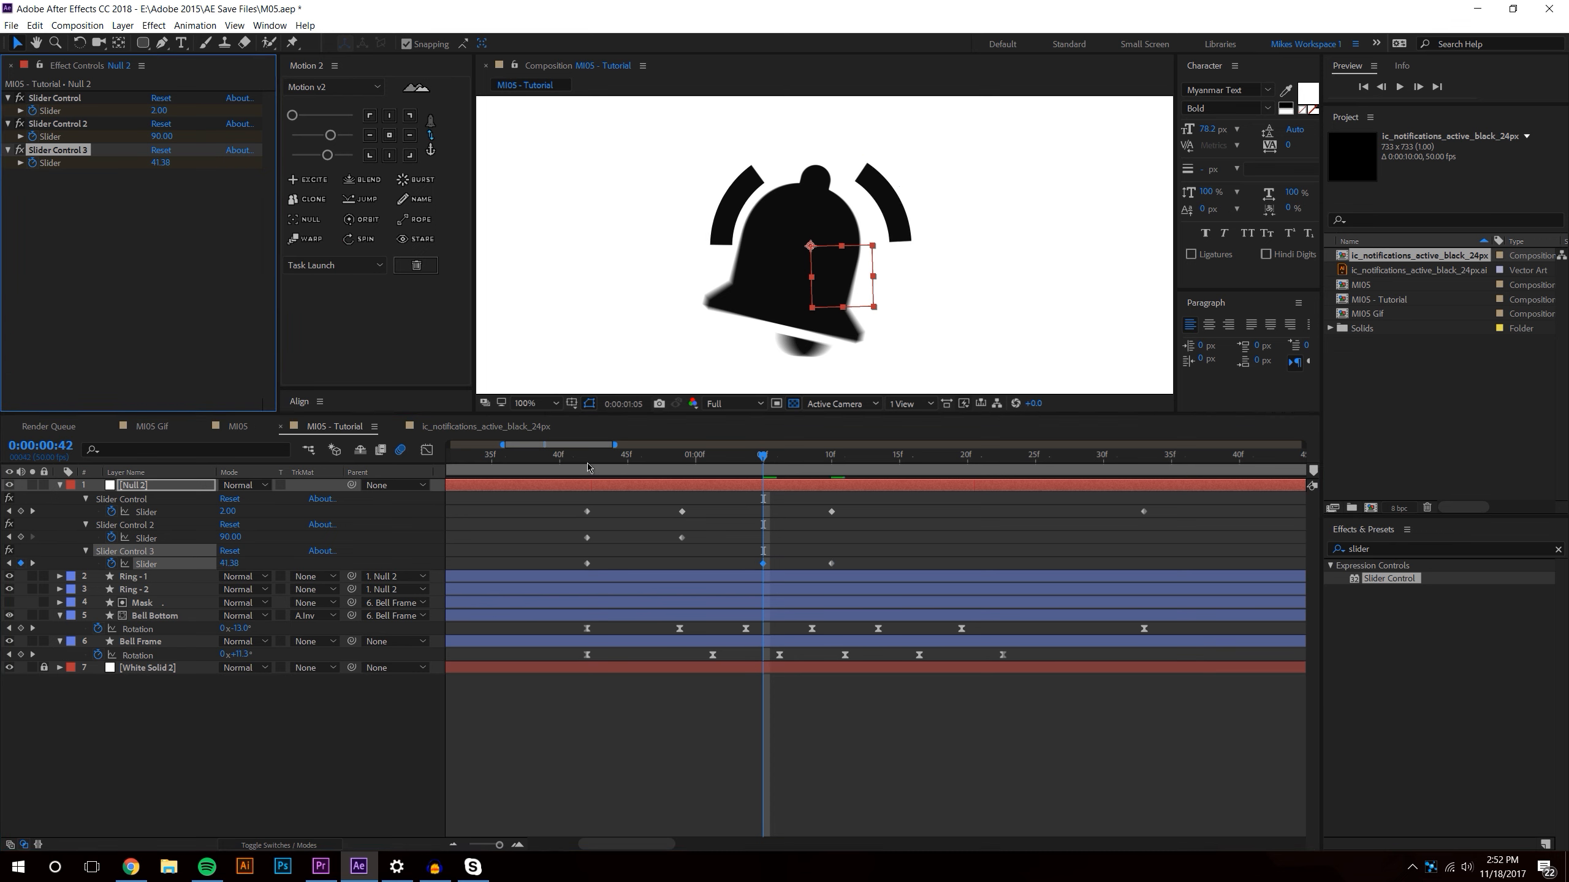
key(space)
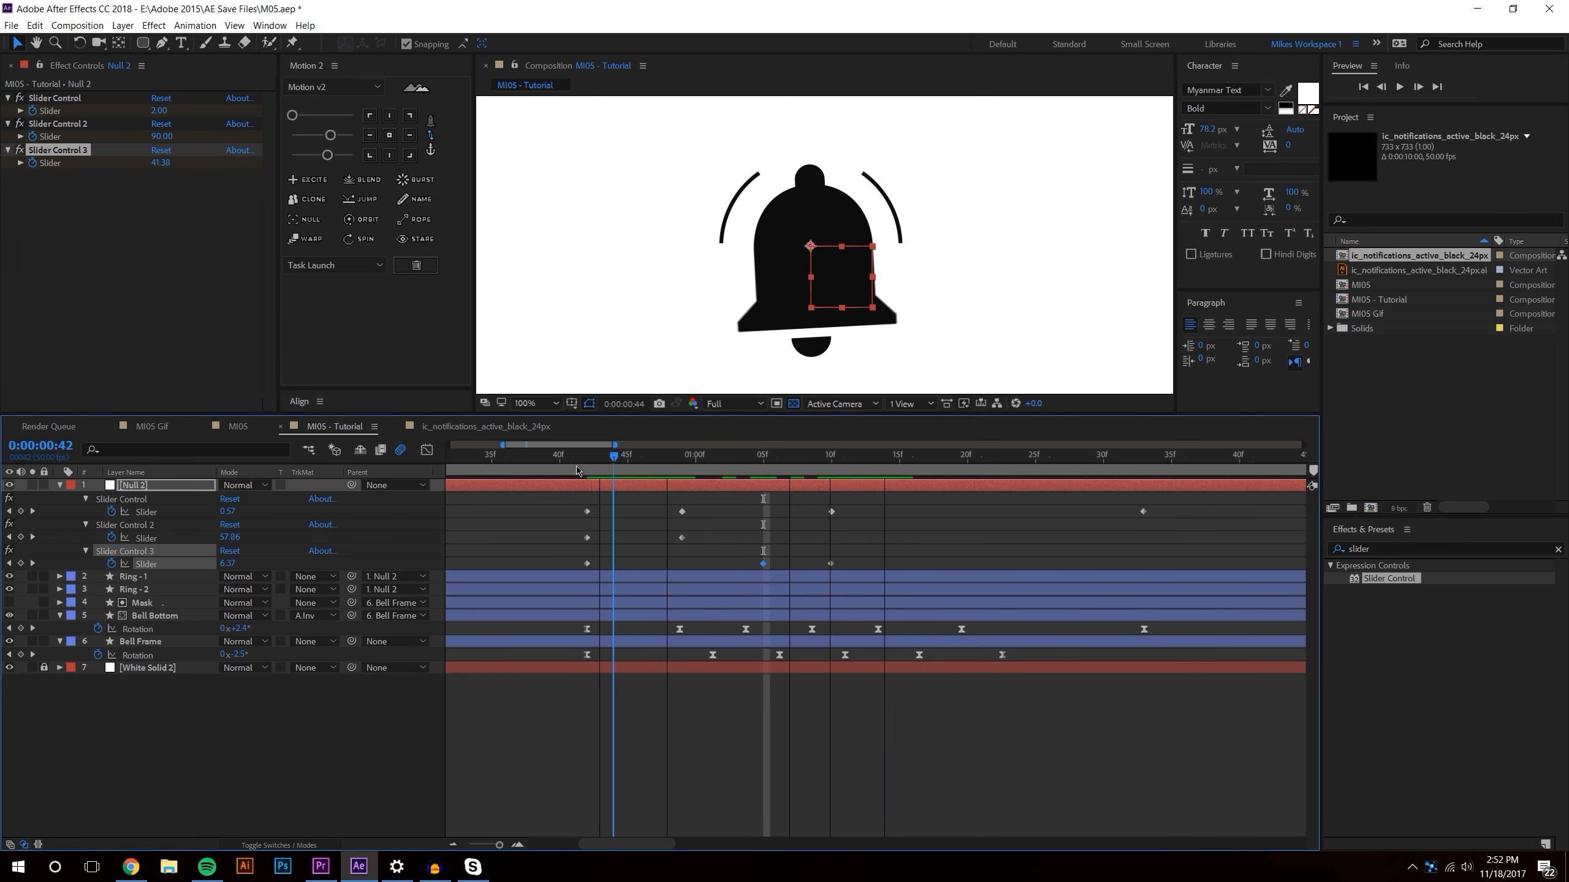
key(space)
- Move Slider Control 3's overshoot keyframe to 0:00:00:44 and its final keyframe about three frames after it, and preview from 0:00:00:42
click(684, 456)
drag(697, 560, 652, 569)
click(735, 556)
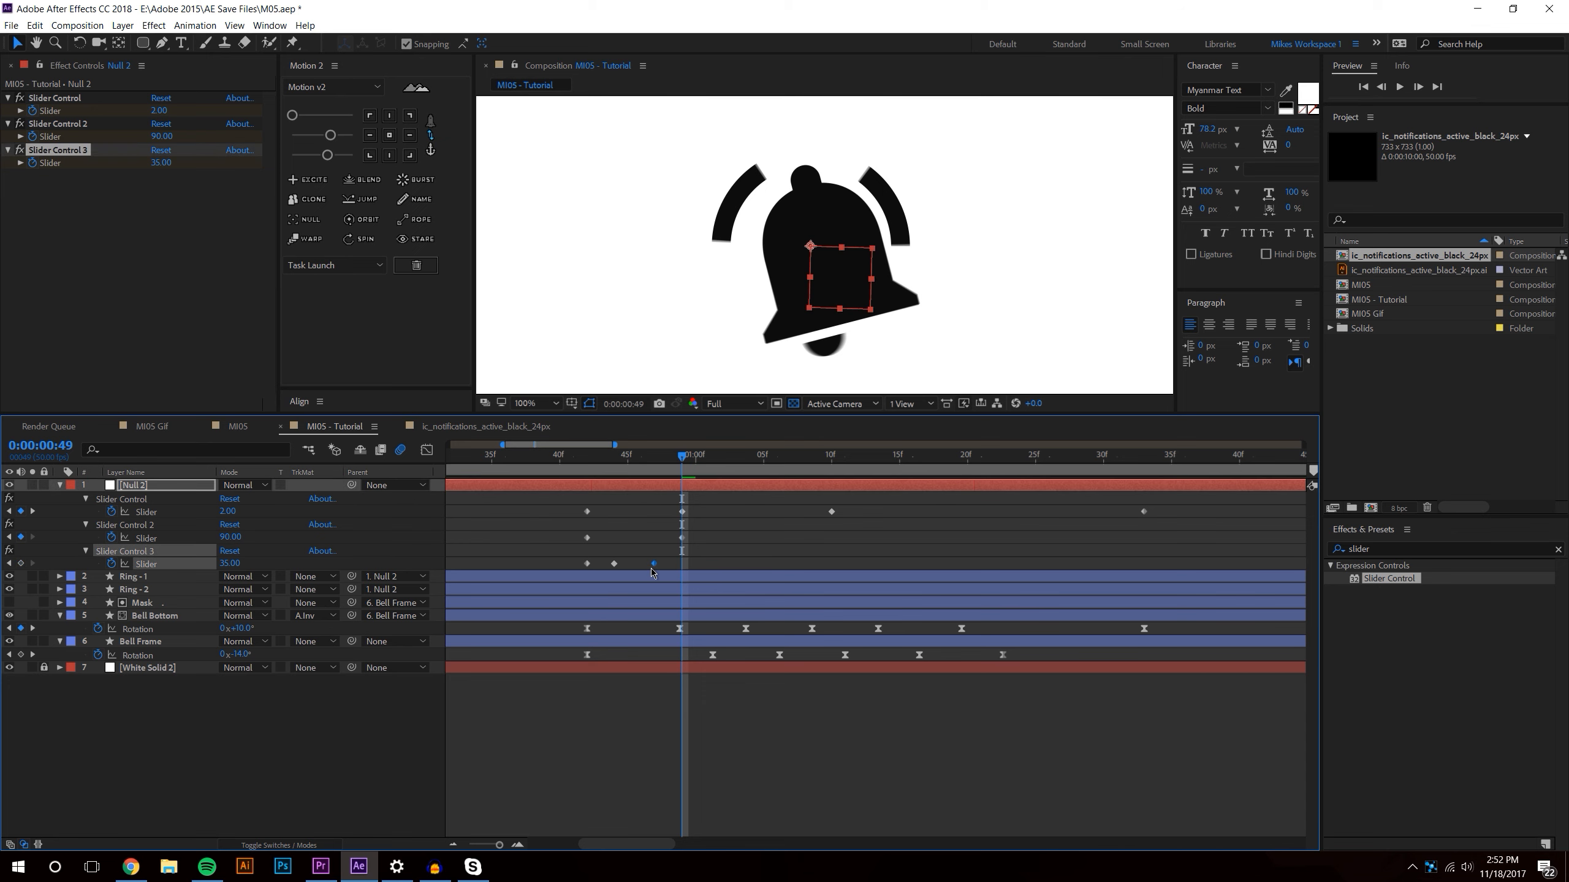
click(742, 545)
click(587, 460)
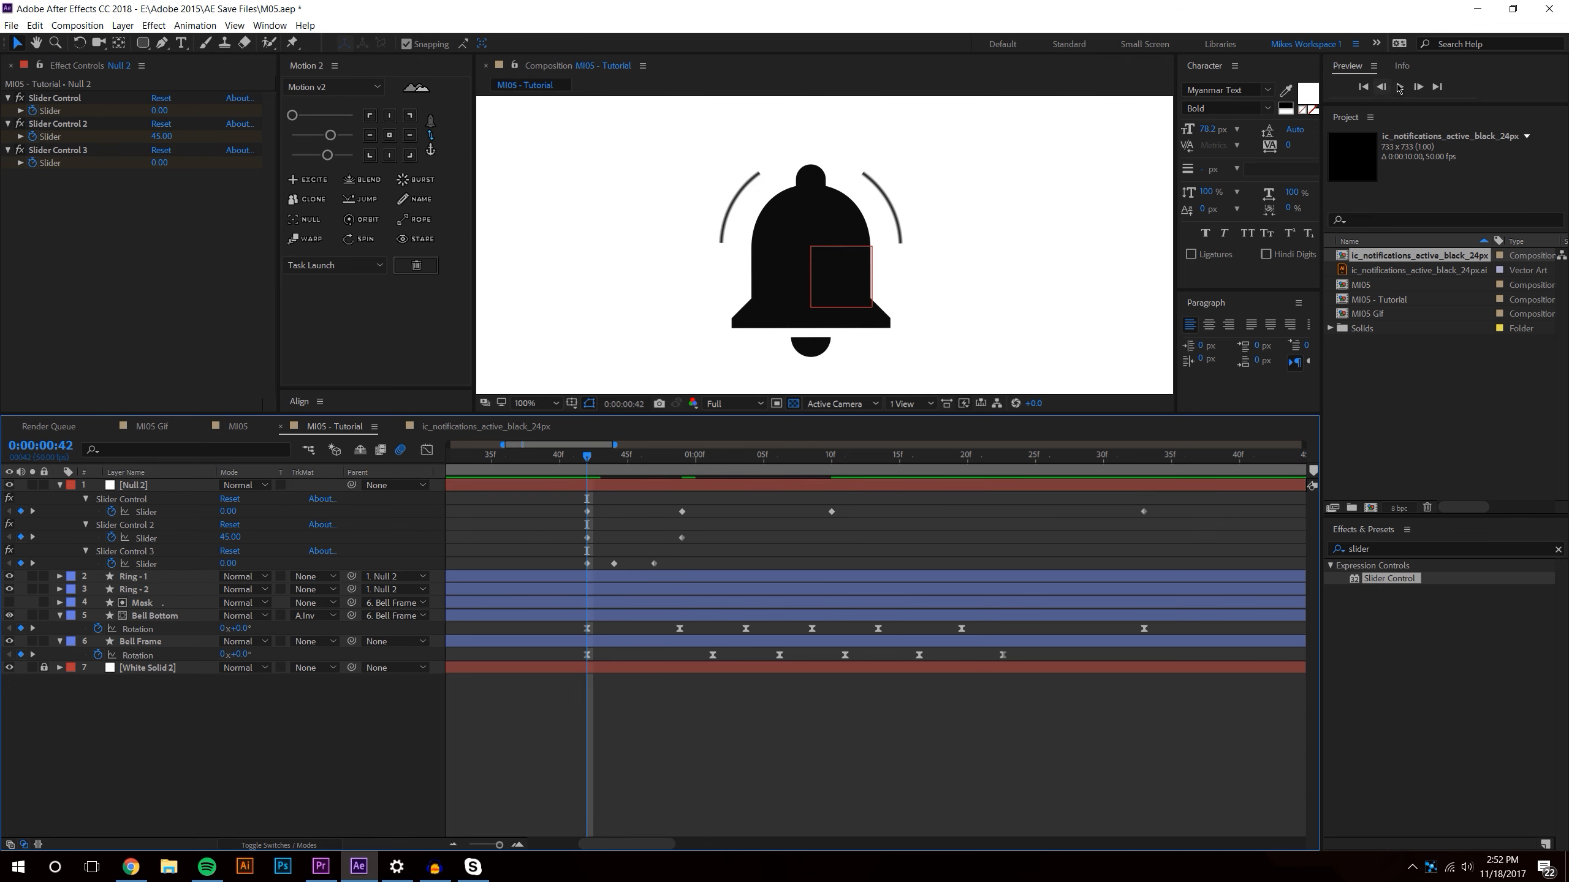
click(1398, 89)
click(564, 561)
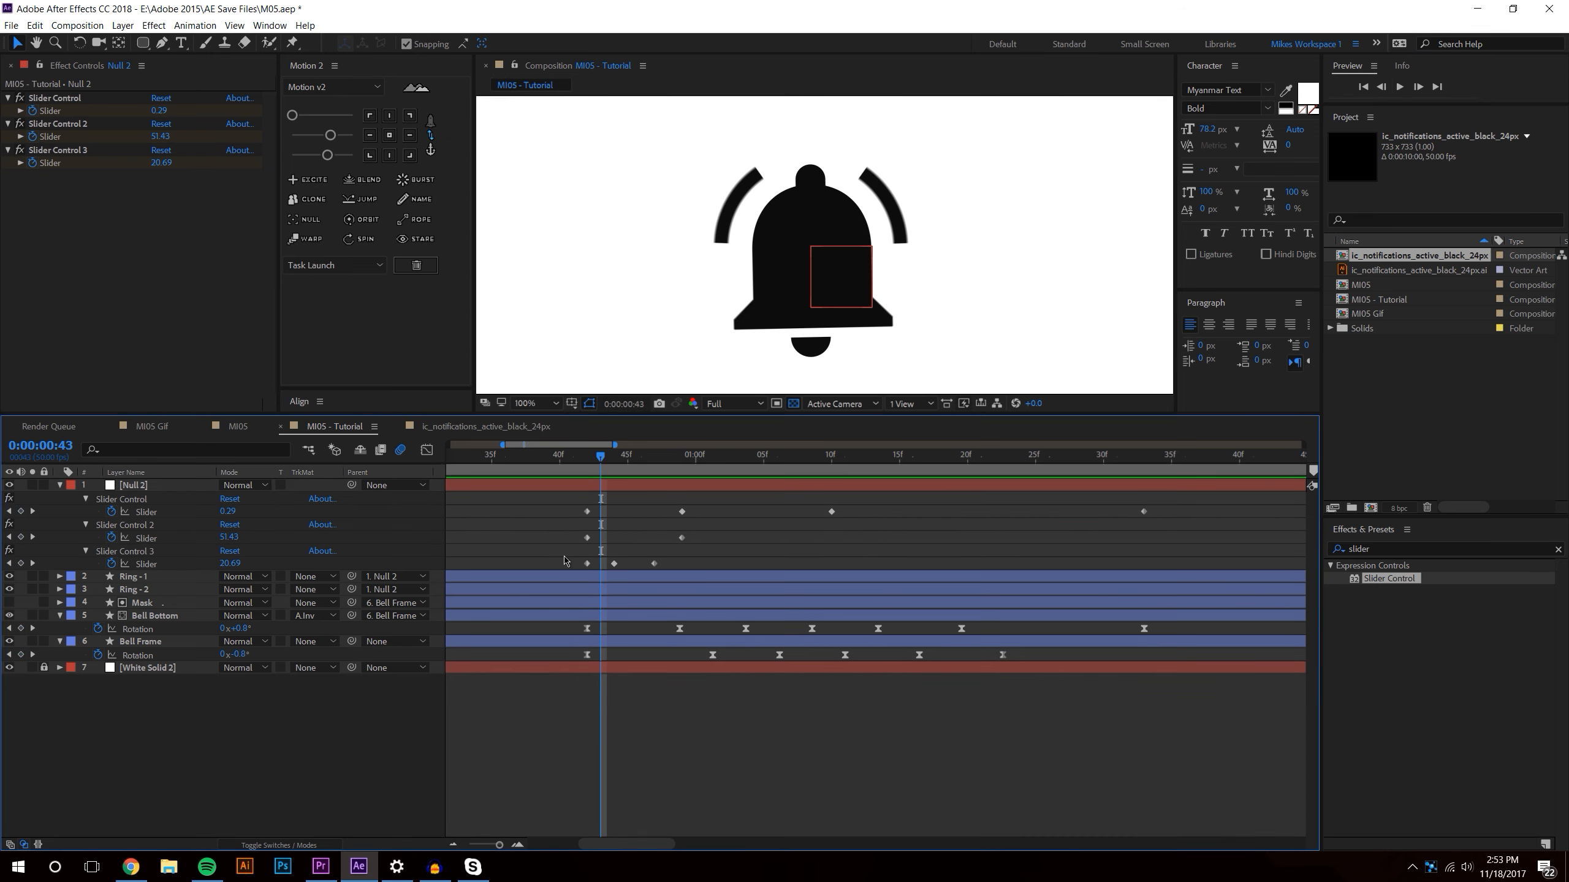
- Shift Slider Control 3's last two keyframes so the overshoot falls on 0:00:00:49, and preview the whole icon from 0:00:00:35
click(654, 564)
mouse_move(558, 565)
mouse_down()
mouse_move(720, 565)
mouse_move(586, 563)
mouse_up()
click(656, 558)
key(Page_Up)
click(1403, 88)
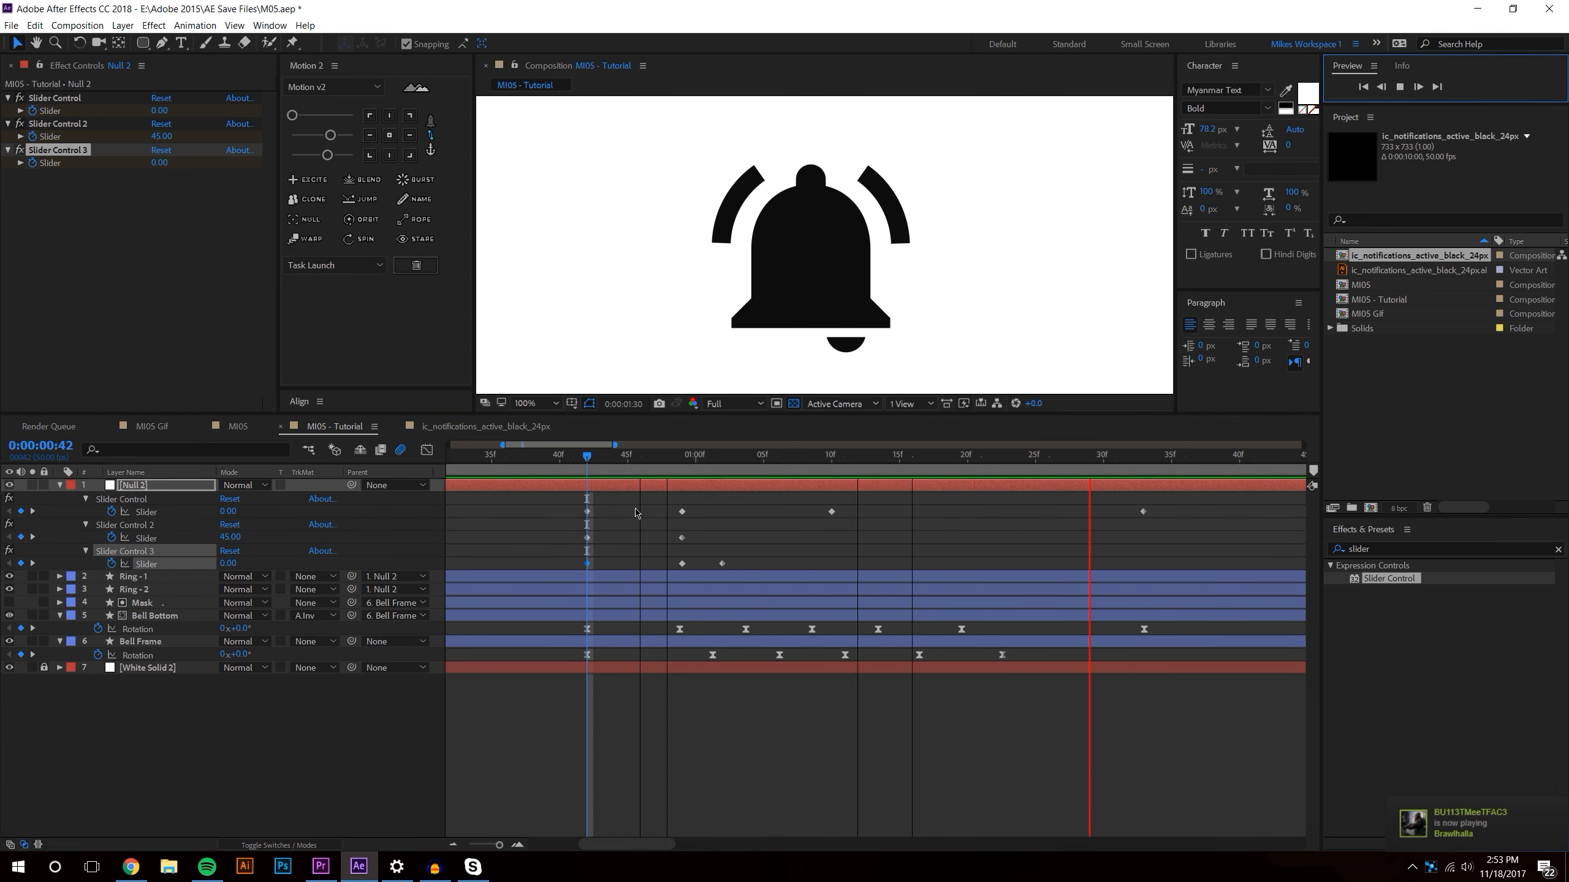
click(614, 456)
drag(615, 458, 492, 458)
scroll(795, 218, down, 1)
click(1012, 323)
click(1399, 86)
click(603, 476)
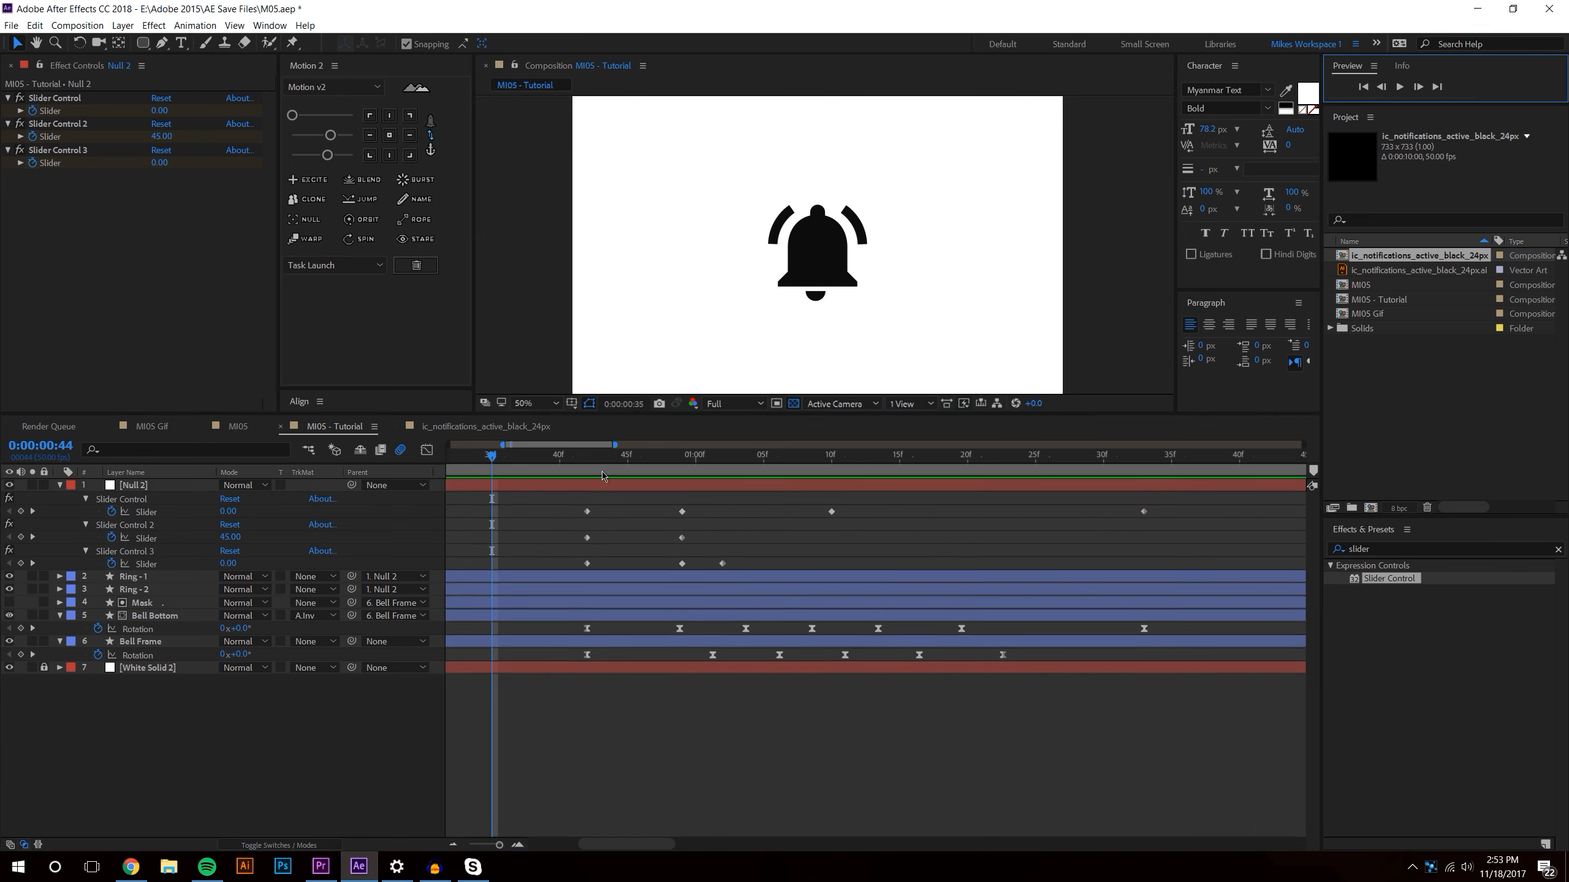
- Move all of Null 2's slider keyframes to start at about 0:00:01:20 and preview from 0:00:01:18 and 0:00:00:40
drag(567, 498, 1186, 590)
drag(589, 566, 973, 586)
click(844, 725)
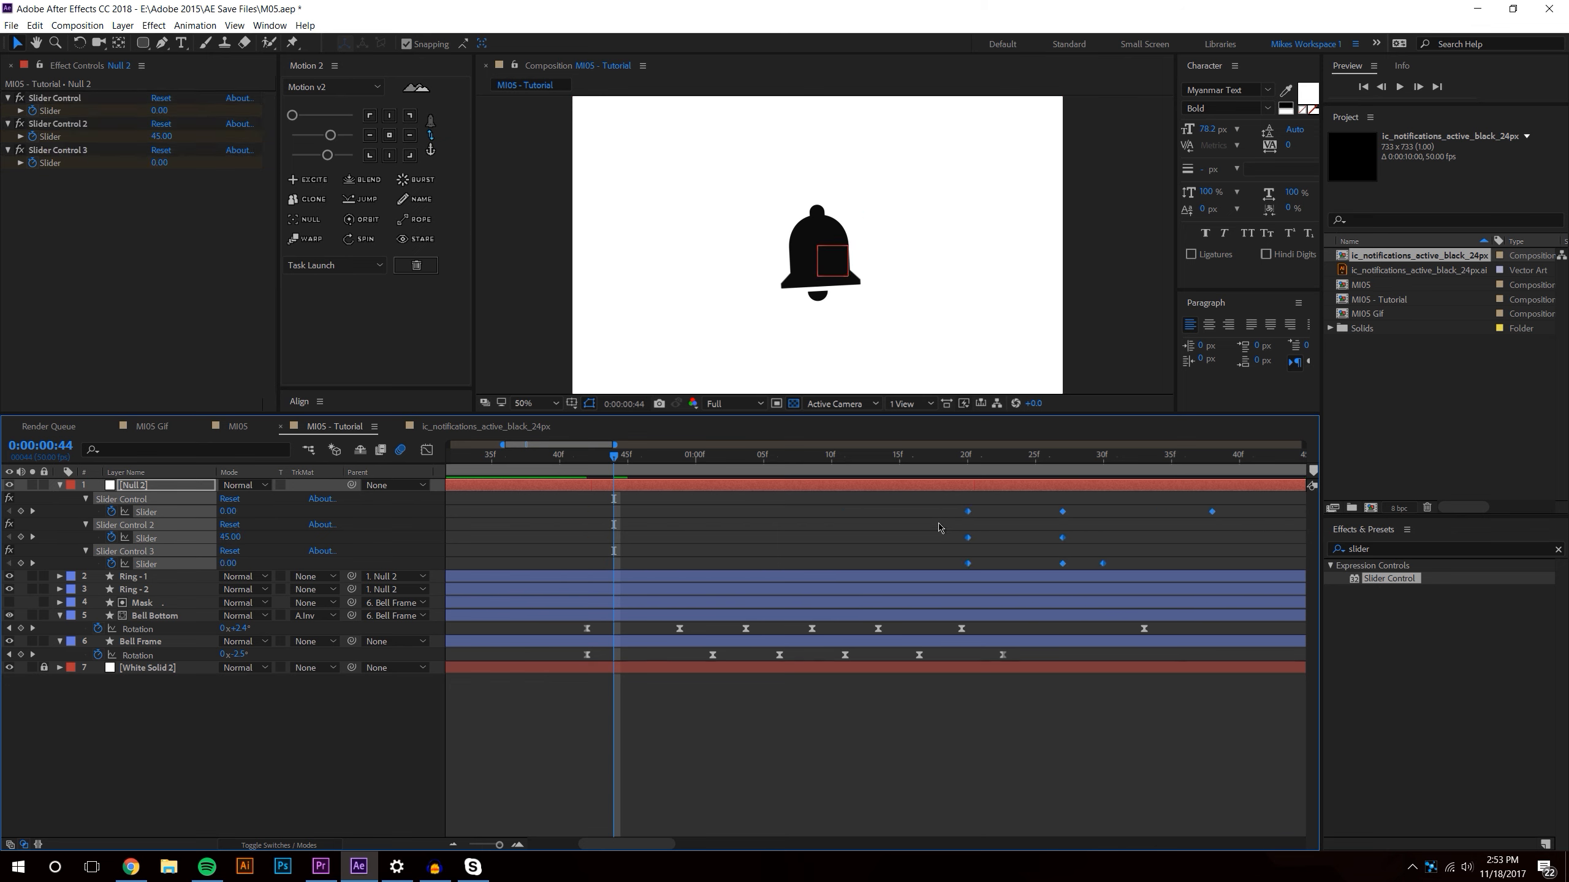
click(940, 455)
click(1399, 90)
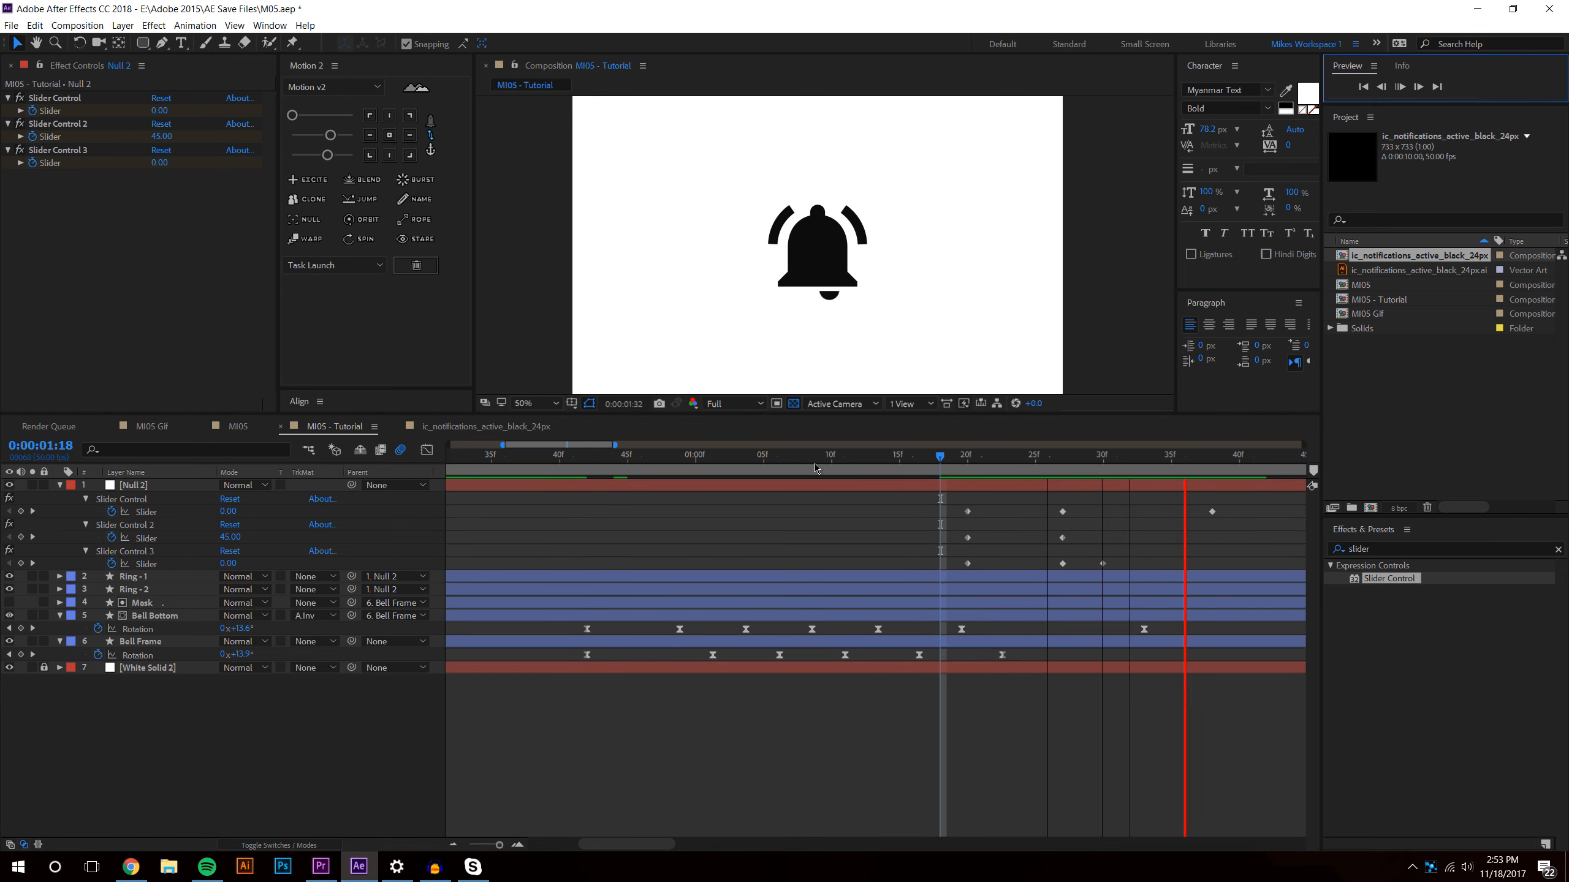
click(575, 494)
drag(574, 493, 559, 493)
click(1400, 89)
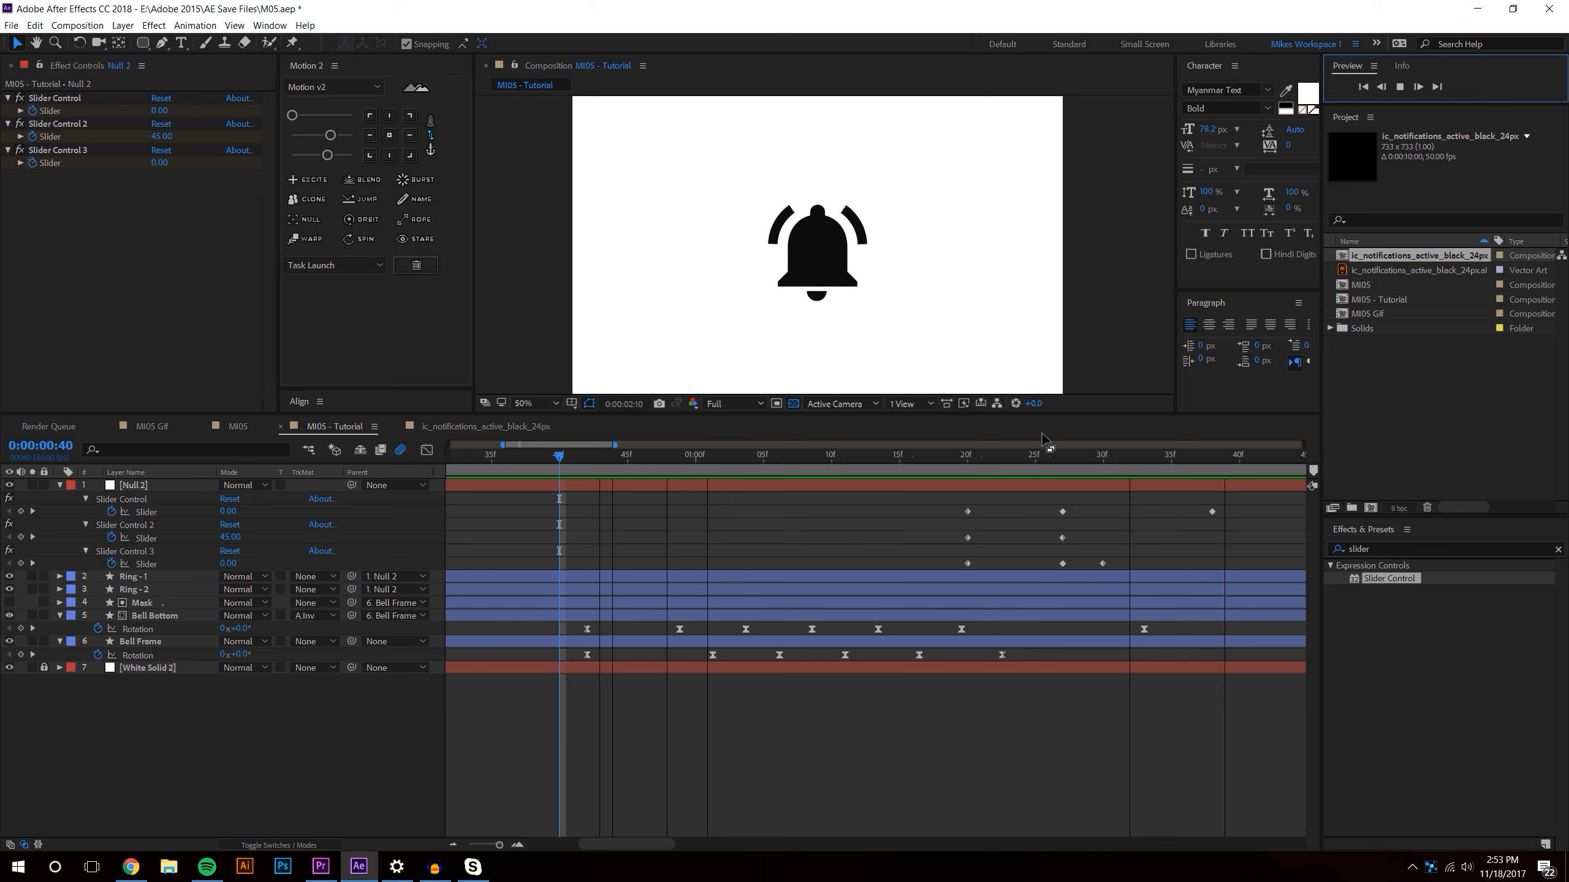
key(space)
- Move Null 2's last two Slider Control keyframes earlier by about 15 frames and preview from 0:00:01:17
click(457, 843)
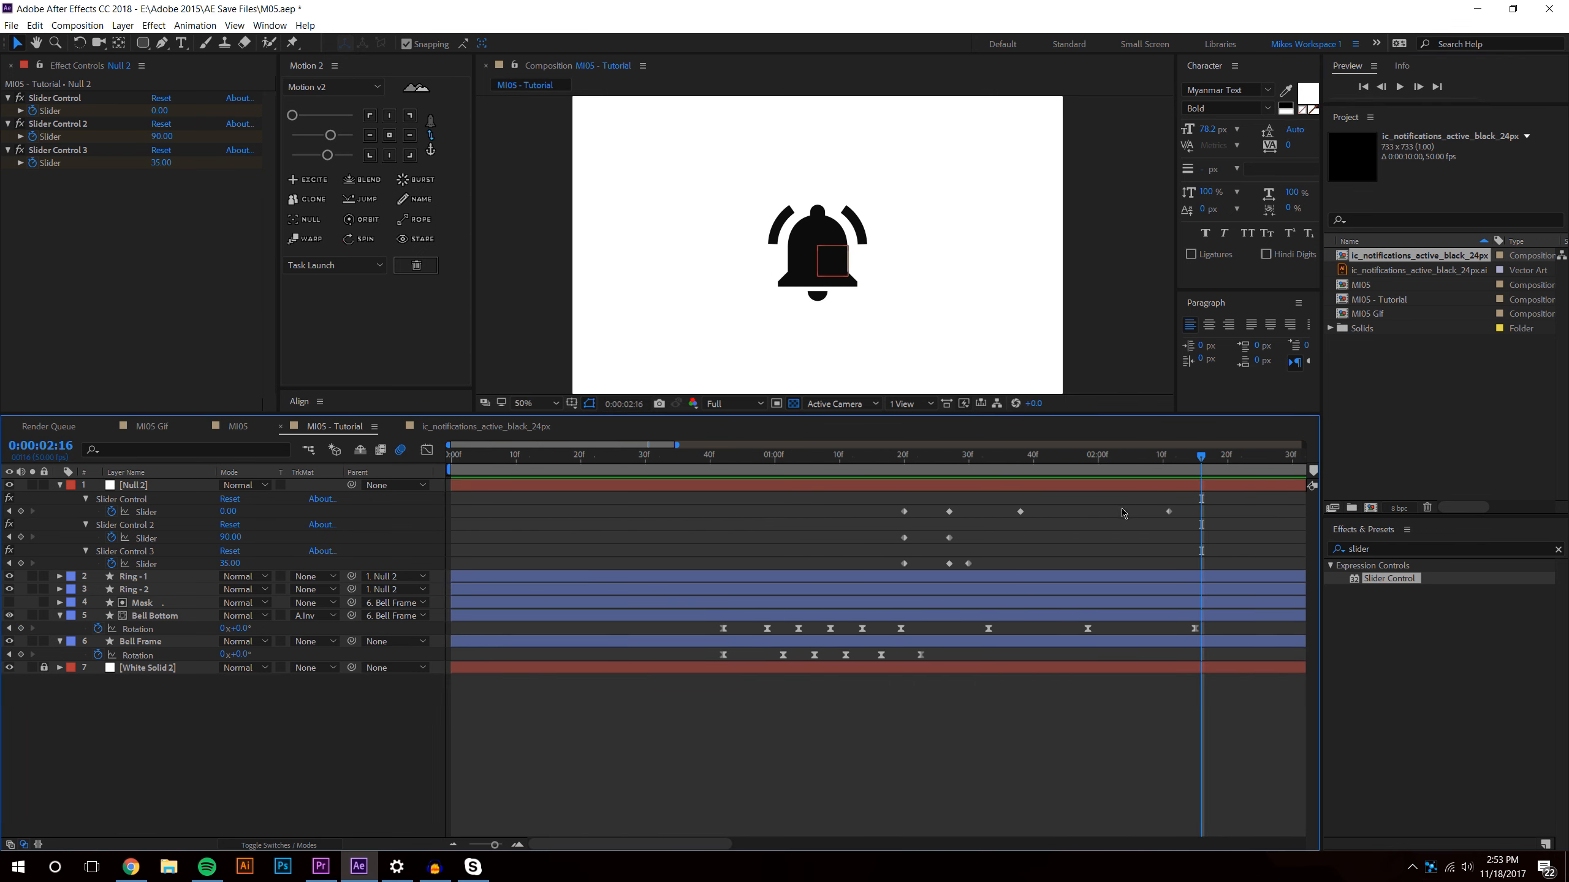
drag(1192, 502, 1072, 512)
click(997, 524)
click(1399, 87)
click(1398, 91)
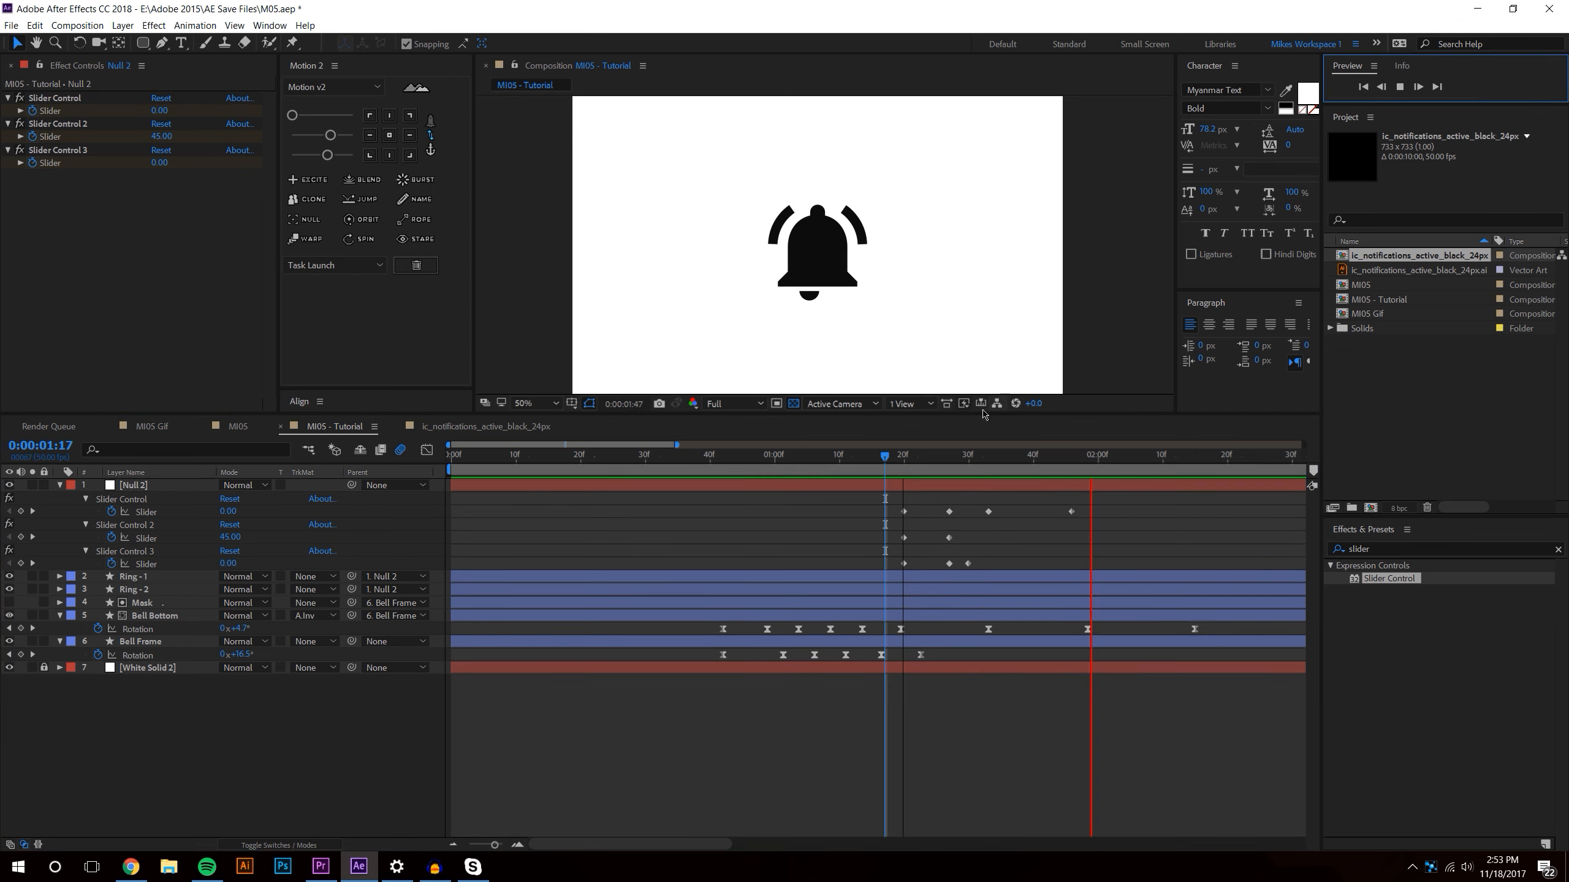
- Move Slider Control's third keyframe to about 0:00:01:43, roughly three frames before its last keyframe, and preview from 0:00:01:18
drag(887, 456, 1034, 458)
drag(989, 512, 1053, 512)
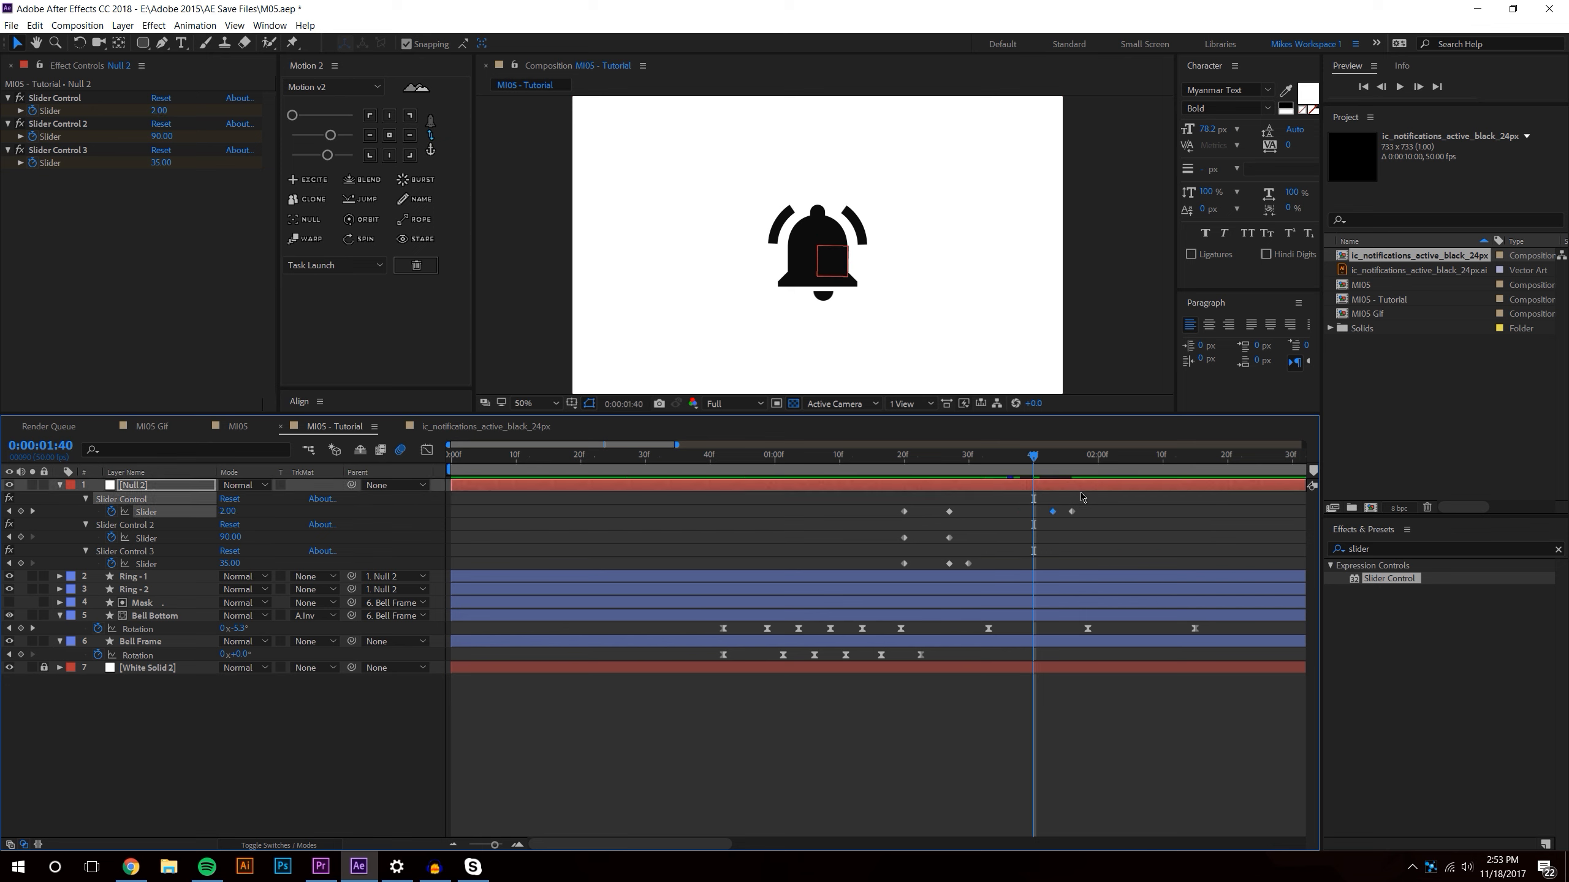
click(1400, 86)
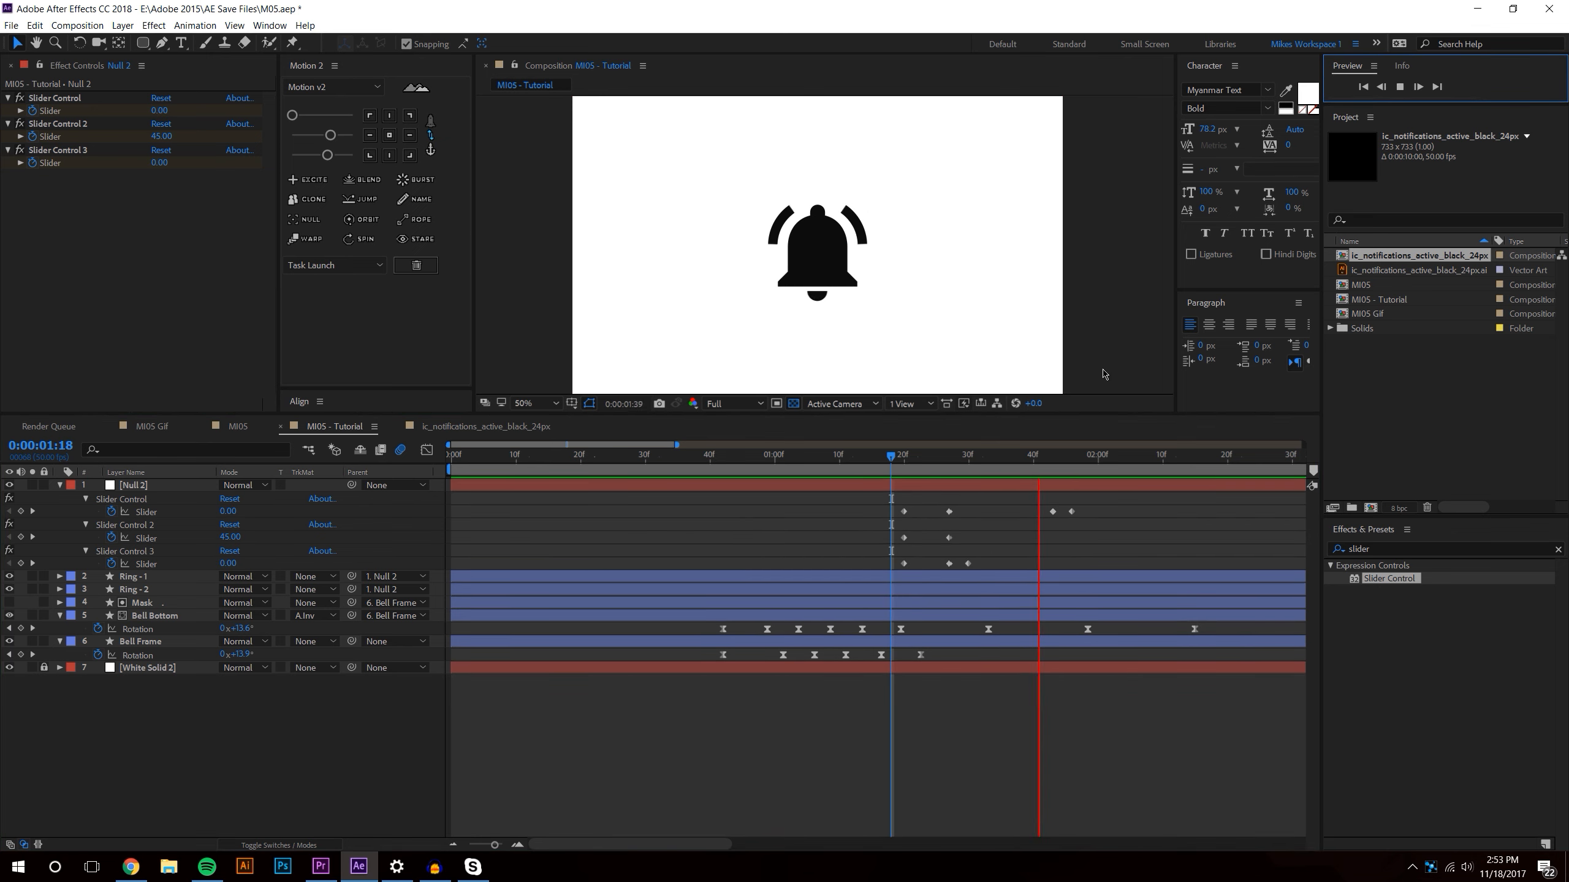
- Delete Slider Control 3's overshoot keyframe and move its final keyframe in line with the other sliders' second keyframes
drag(892, 457, 1025, 460)
click(950, 565)
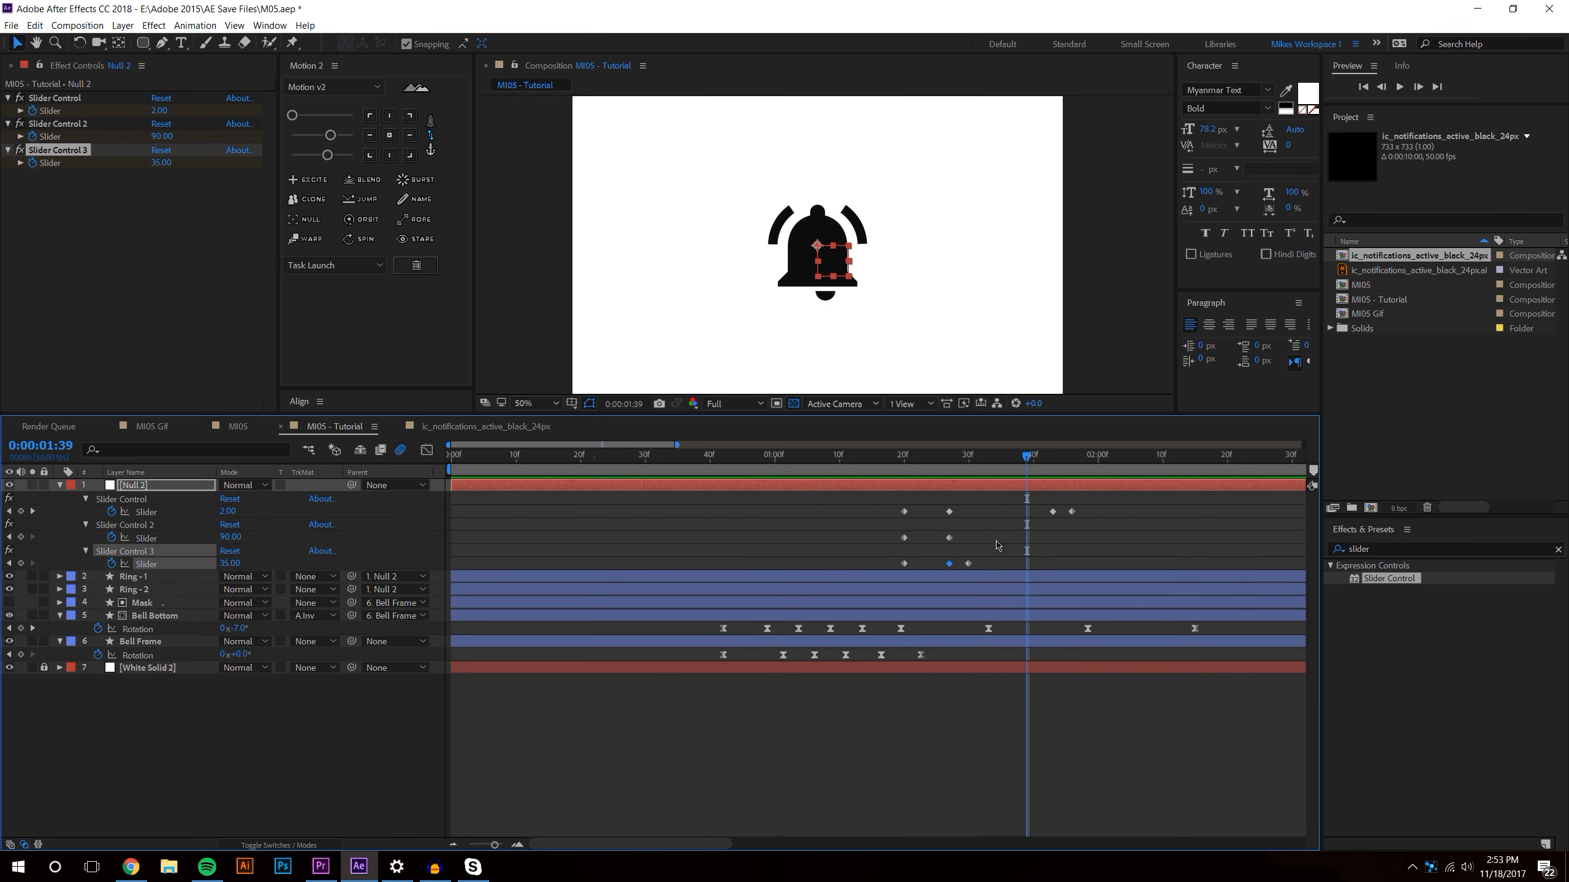
key(Delete)
drag(968, 564, 949, 564)
- Move the second keyframes of all three Null 2 sliders to about 0:00:01:23 and preview from 0:00:01:18
drag(935, 505, 923, 565)
click(962, 282)
key(space)
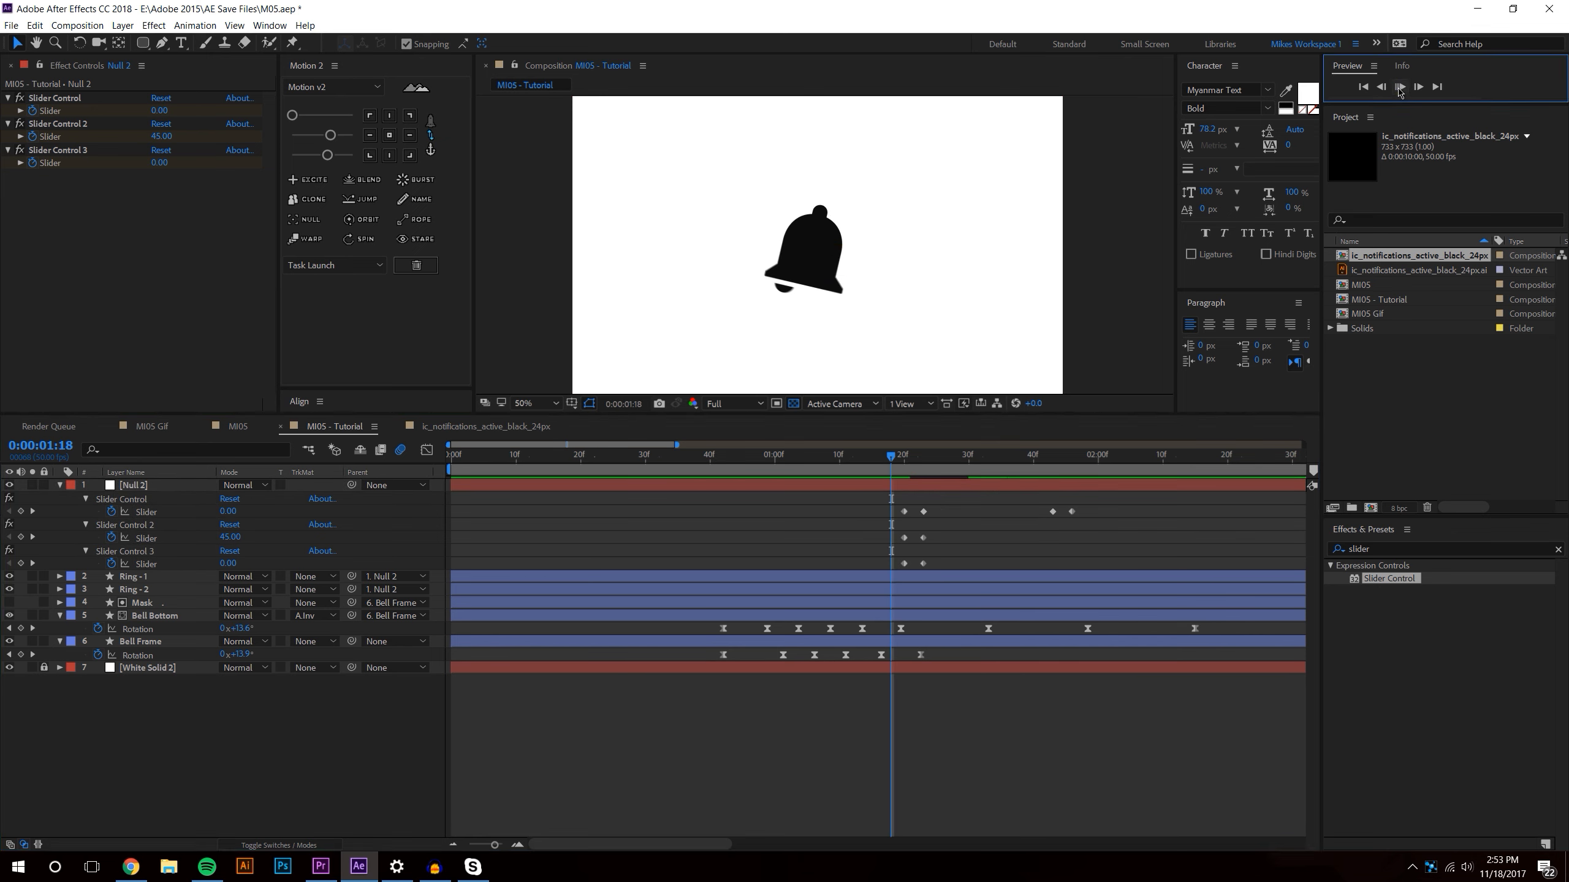
key(space)
drag(891, 455, 1110, 455)
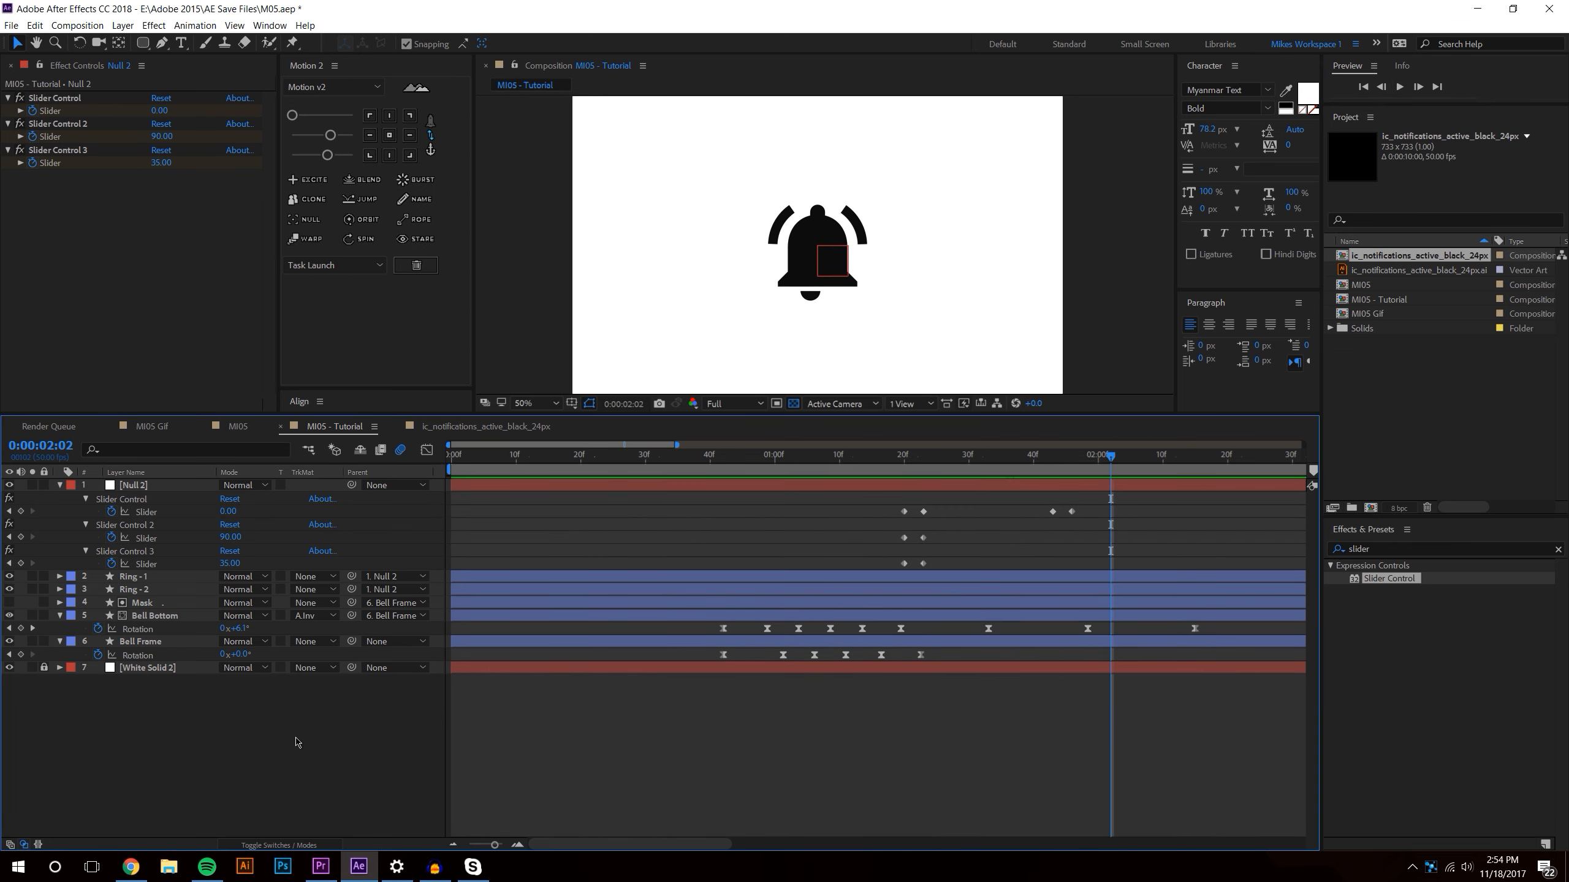
- Collapse the properties of Null 2, Bell Bottom and Bell Frame, hide Null 2, and enlarge the composition view
click(59, 486)
click(59, 537)
click(59, 550)
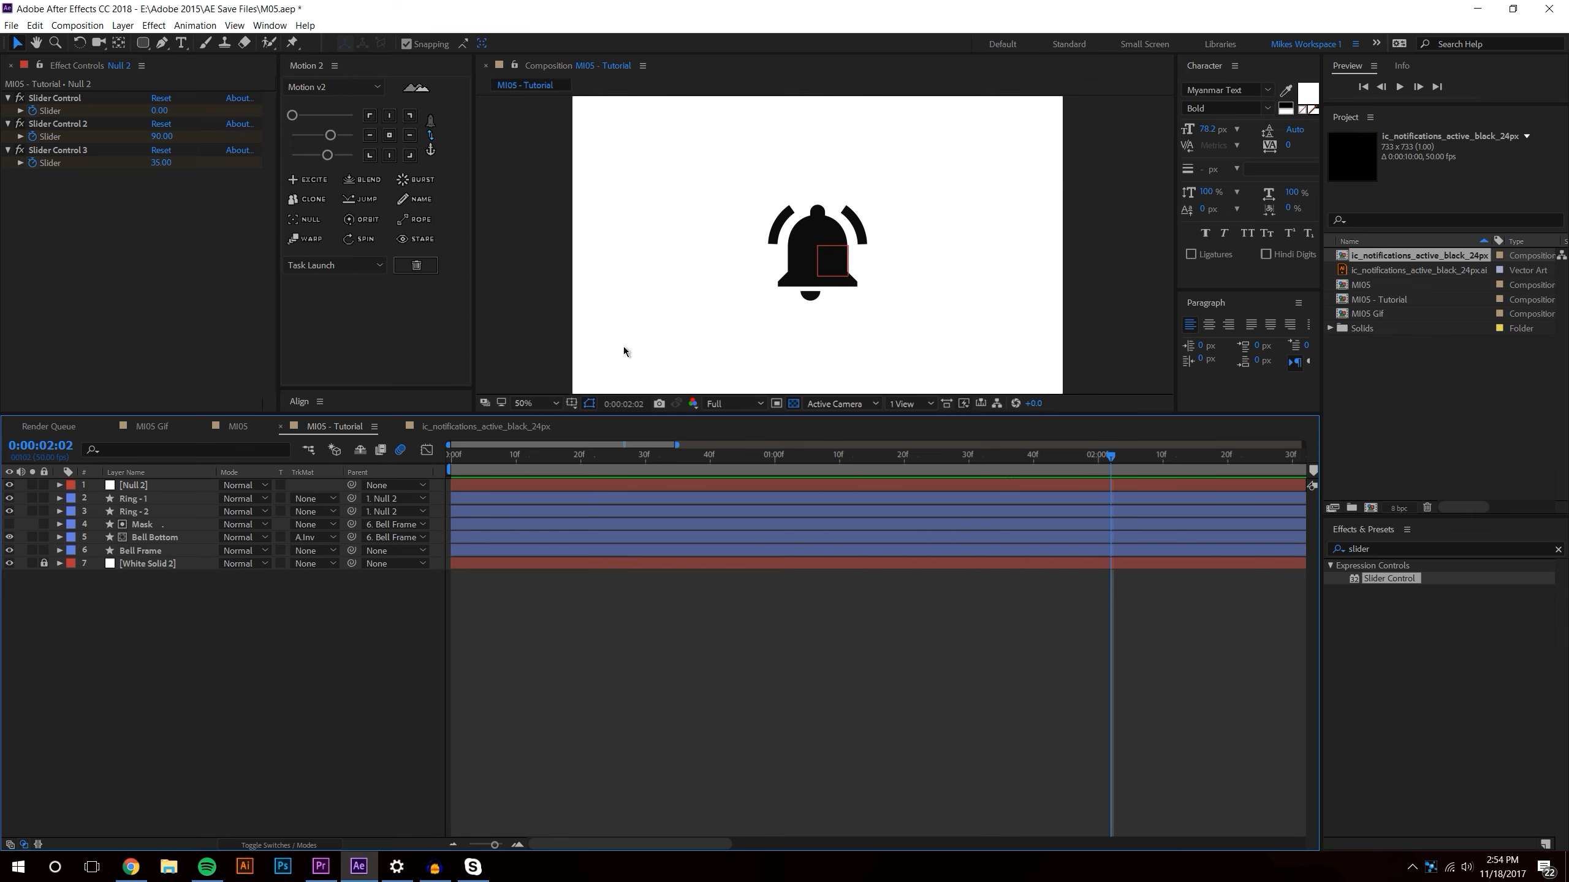
scroll(837, 248, up, 2)
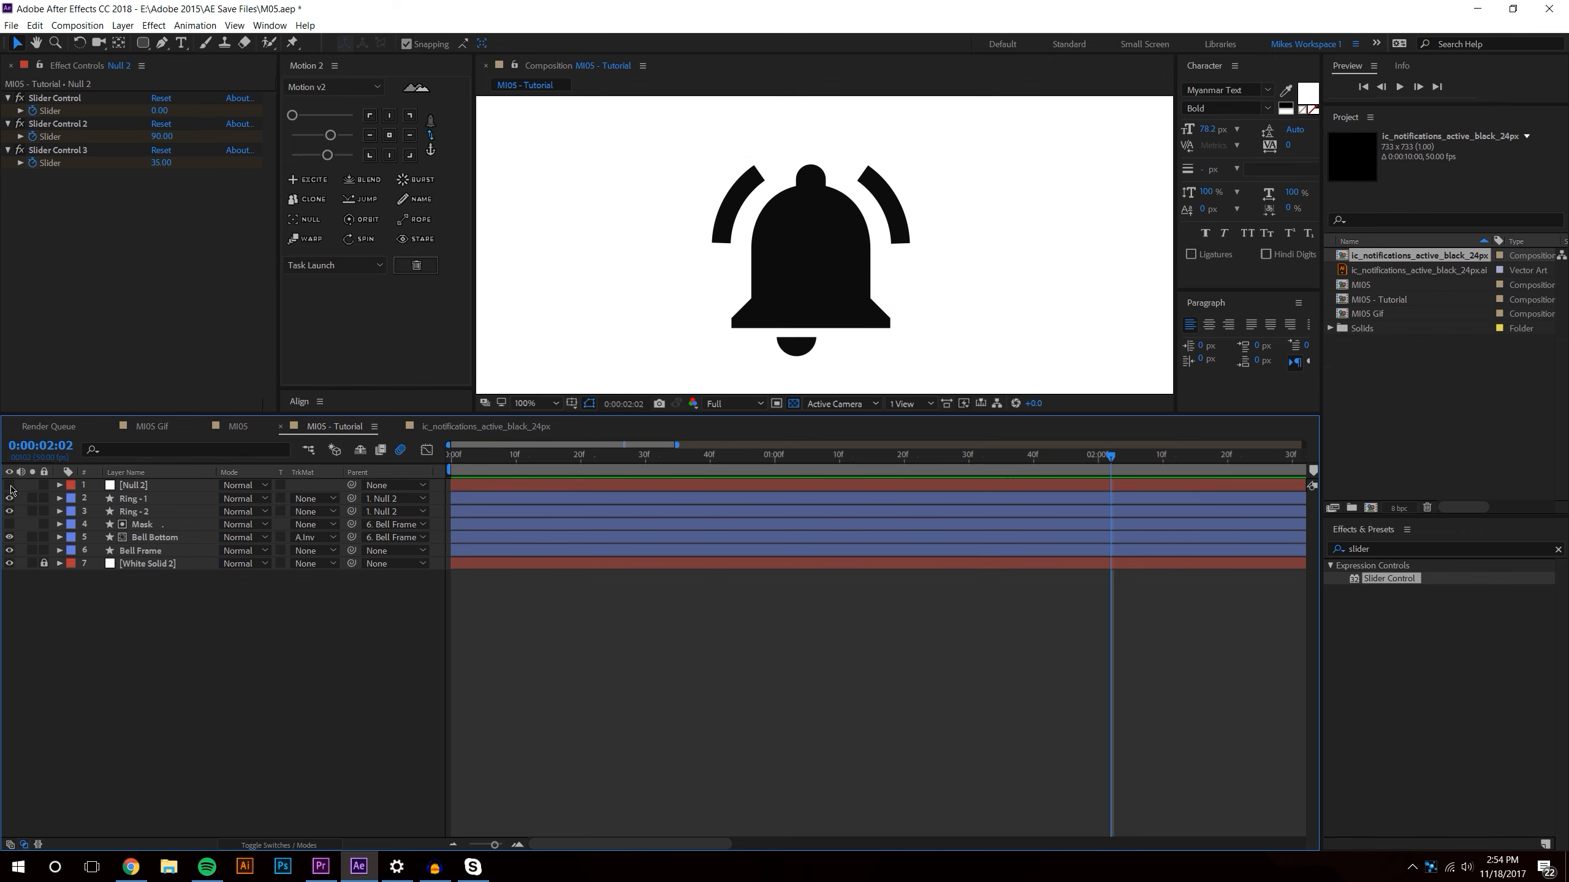
scroll(883, 195, down, 2)
drag(859, 414, 855, 586)
scroll(876, 395, up, 2)
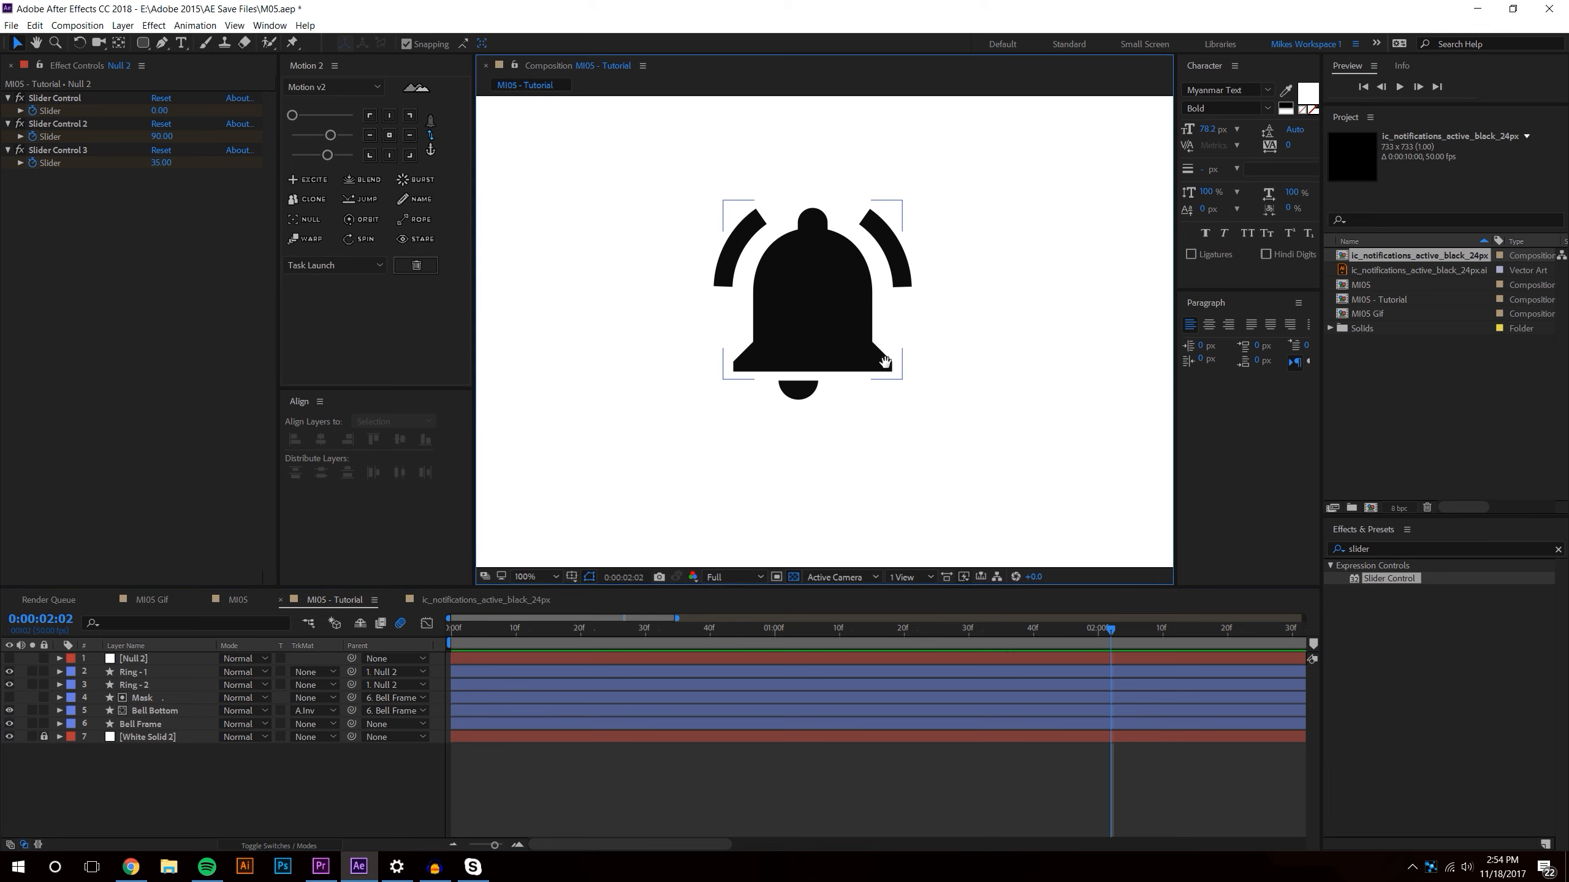
scroll(858, 326, down, 1)
- Create an adjustment layer above all layers and apply the Brightness & Contrast effect to it
click(1390, 701)
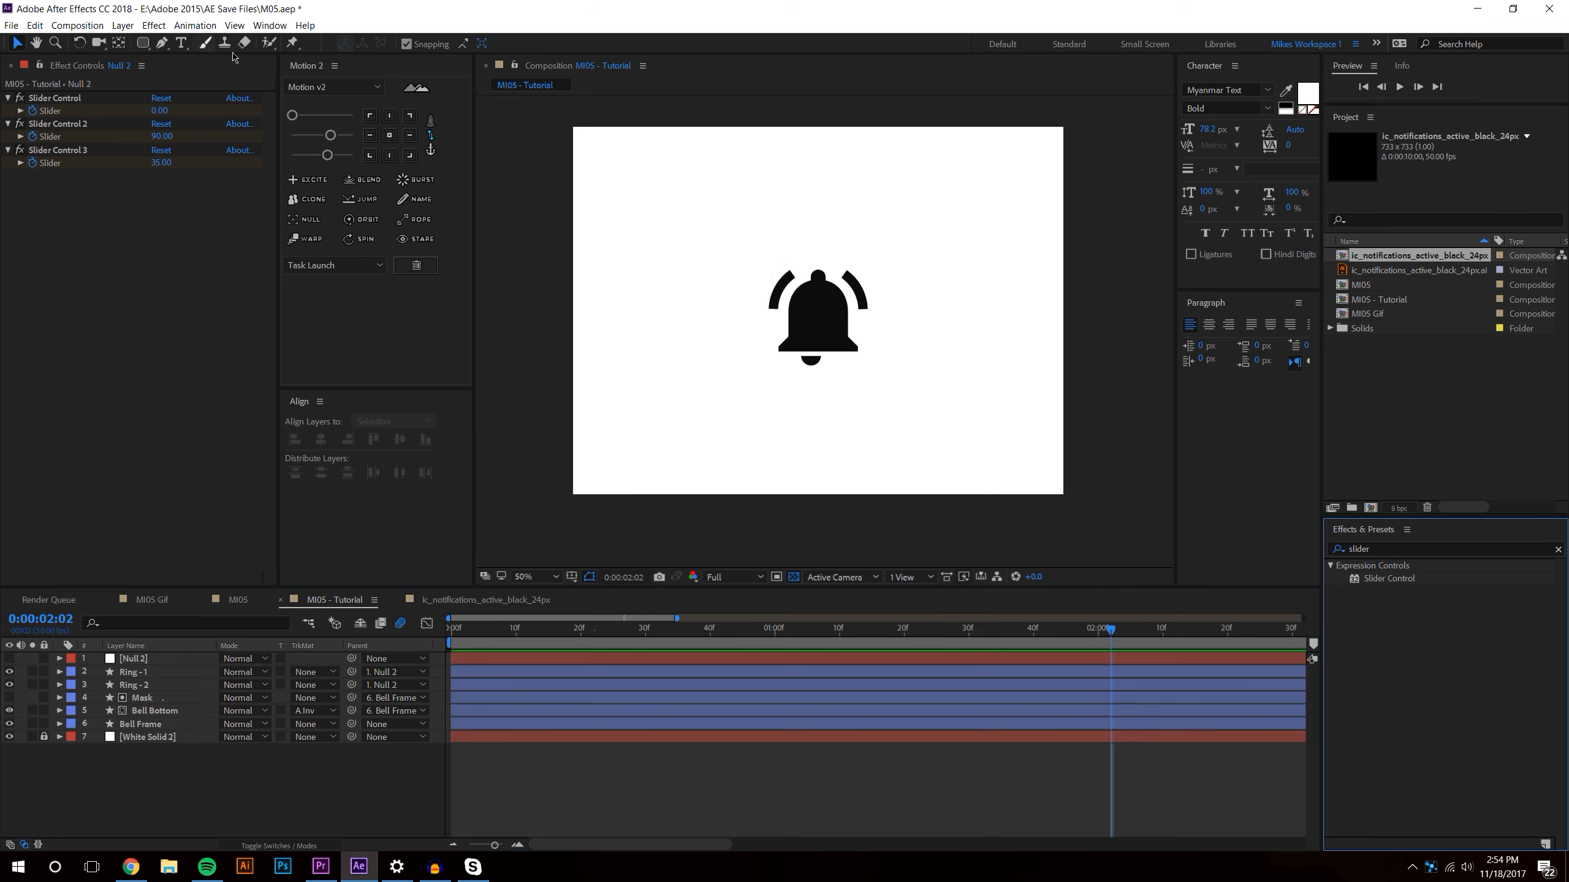
click(123, 25)
click(121, 25)
click(123, 26)
mouse_move(142, 41)
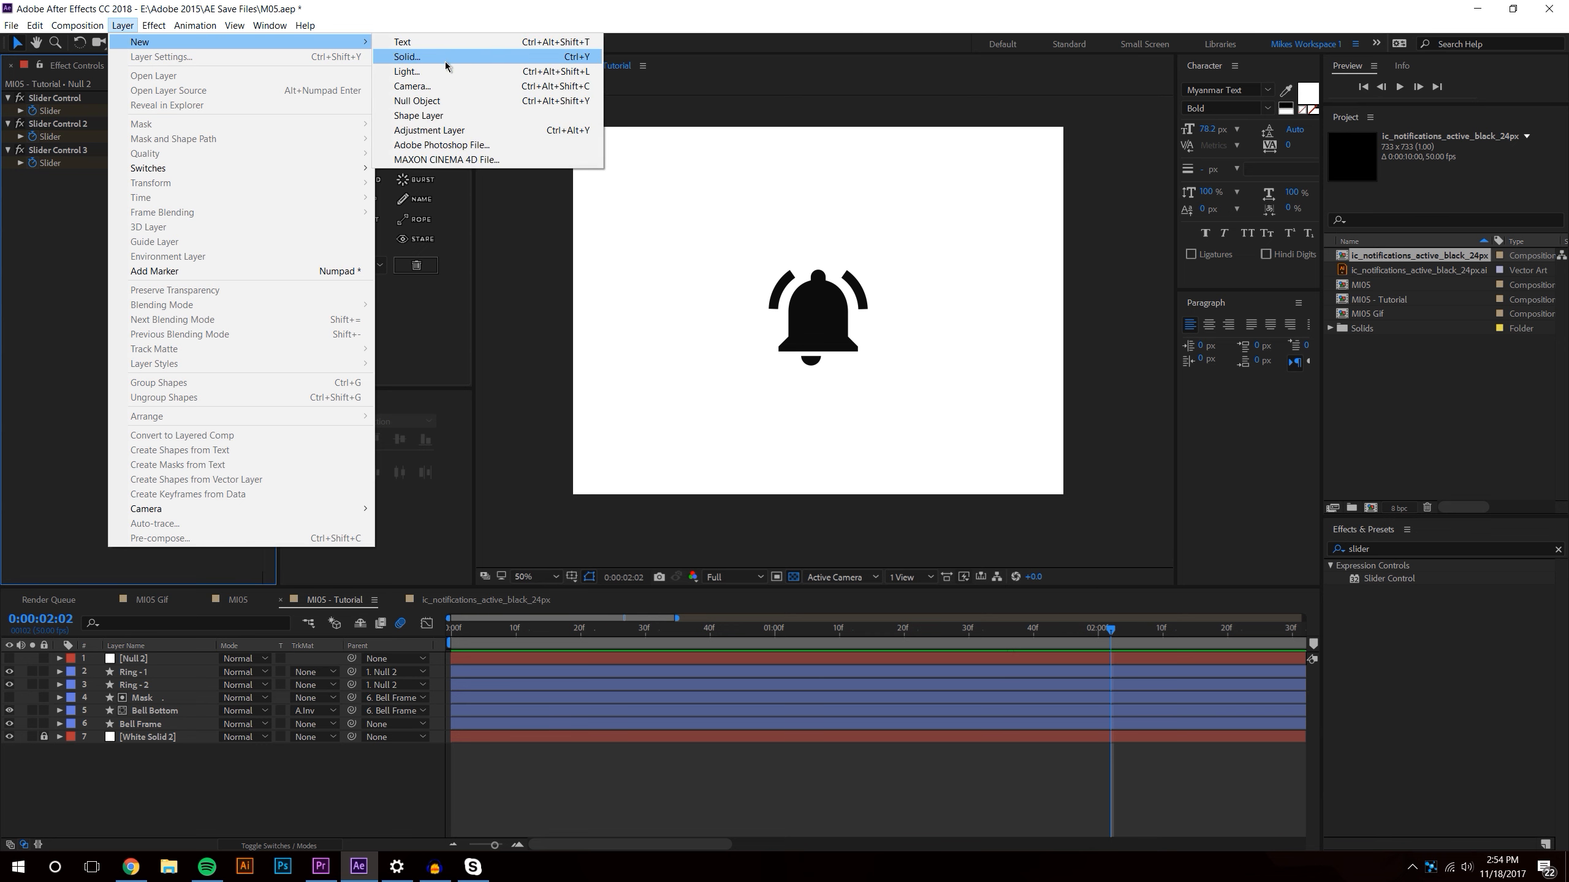
click(420, 131)
click(1391, 548)
text(brig)
drag(1418, 643, 185, 658)
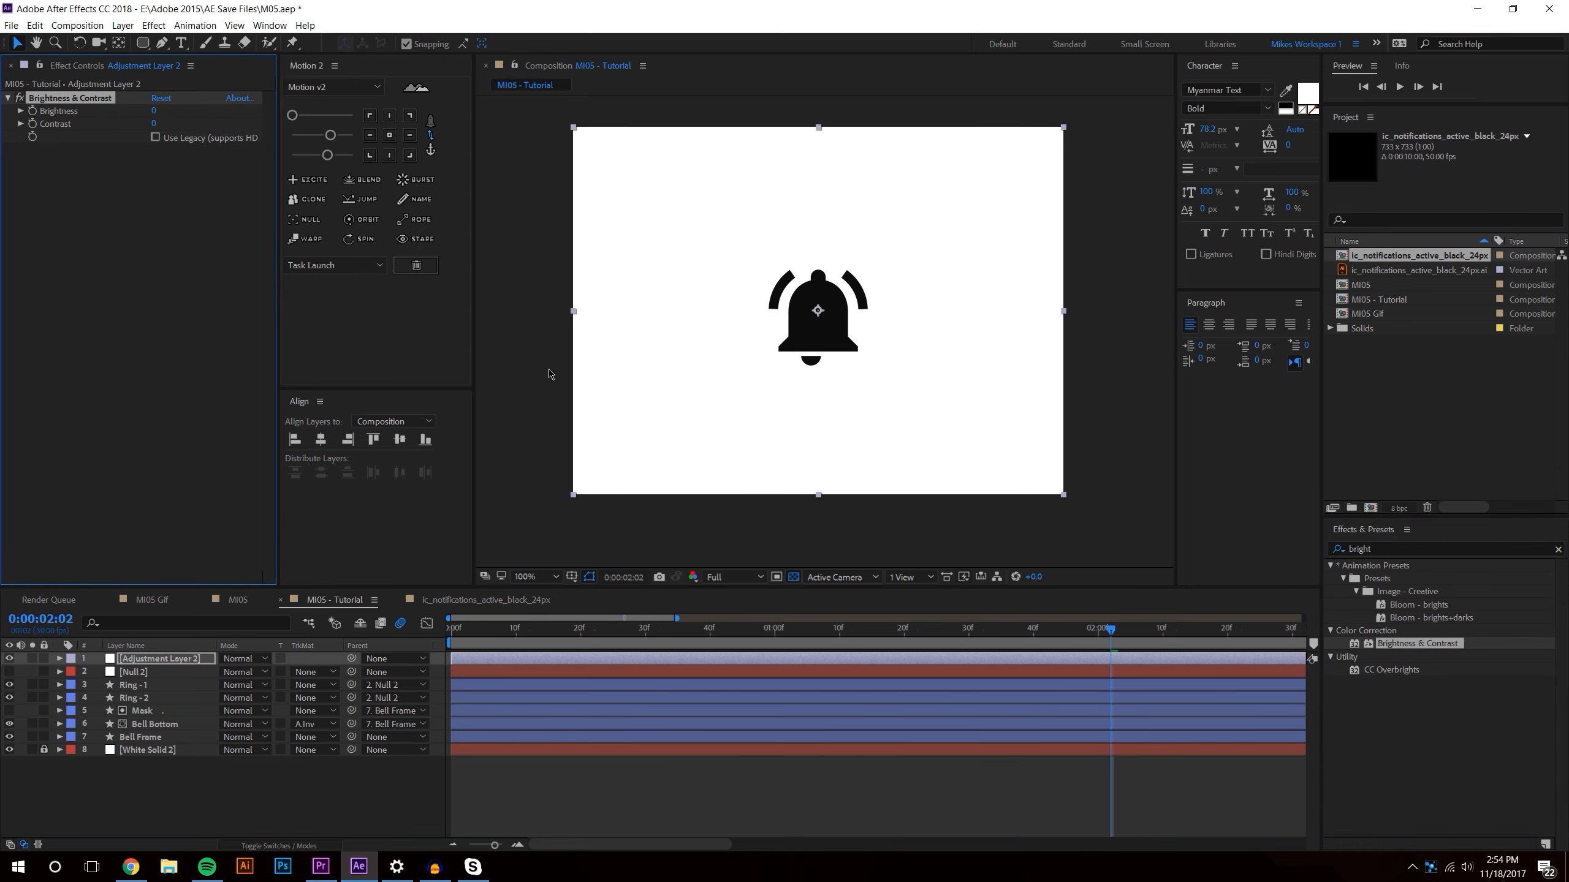
- Try Brightness & Contrast with brightness 150 and contrast -100, and remove the effect from the adjustment layer
key(slash)
drag(267, 122, 1161, 124)
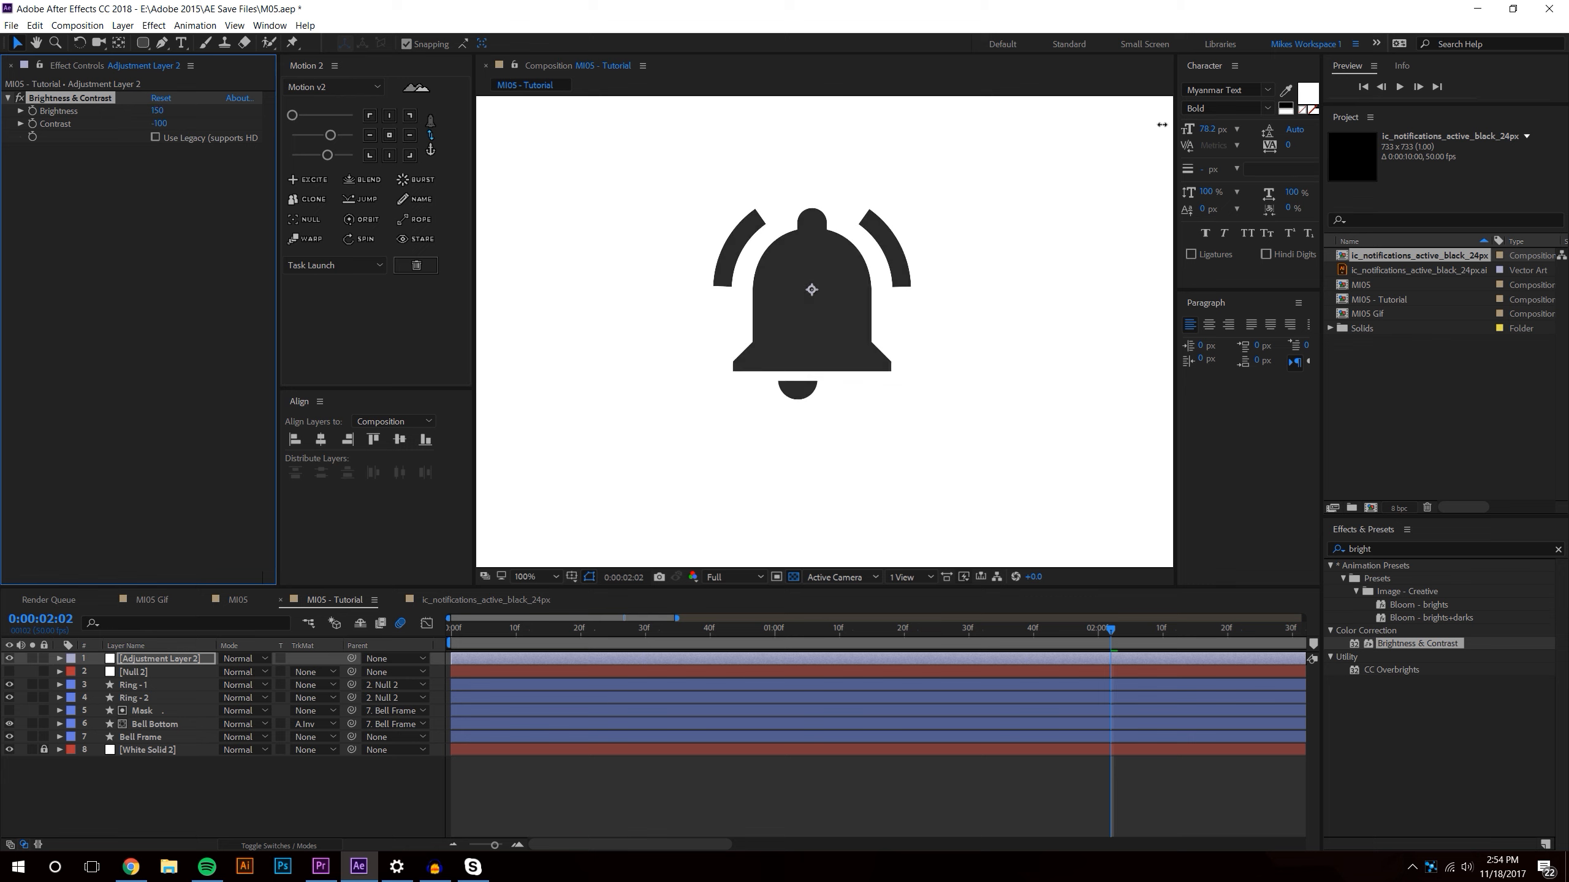
key(Delete)
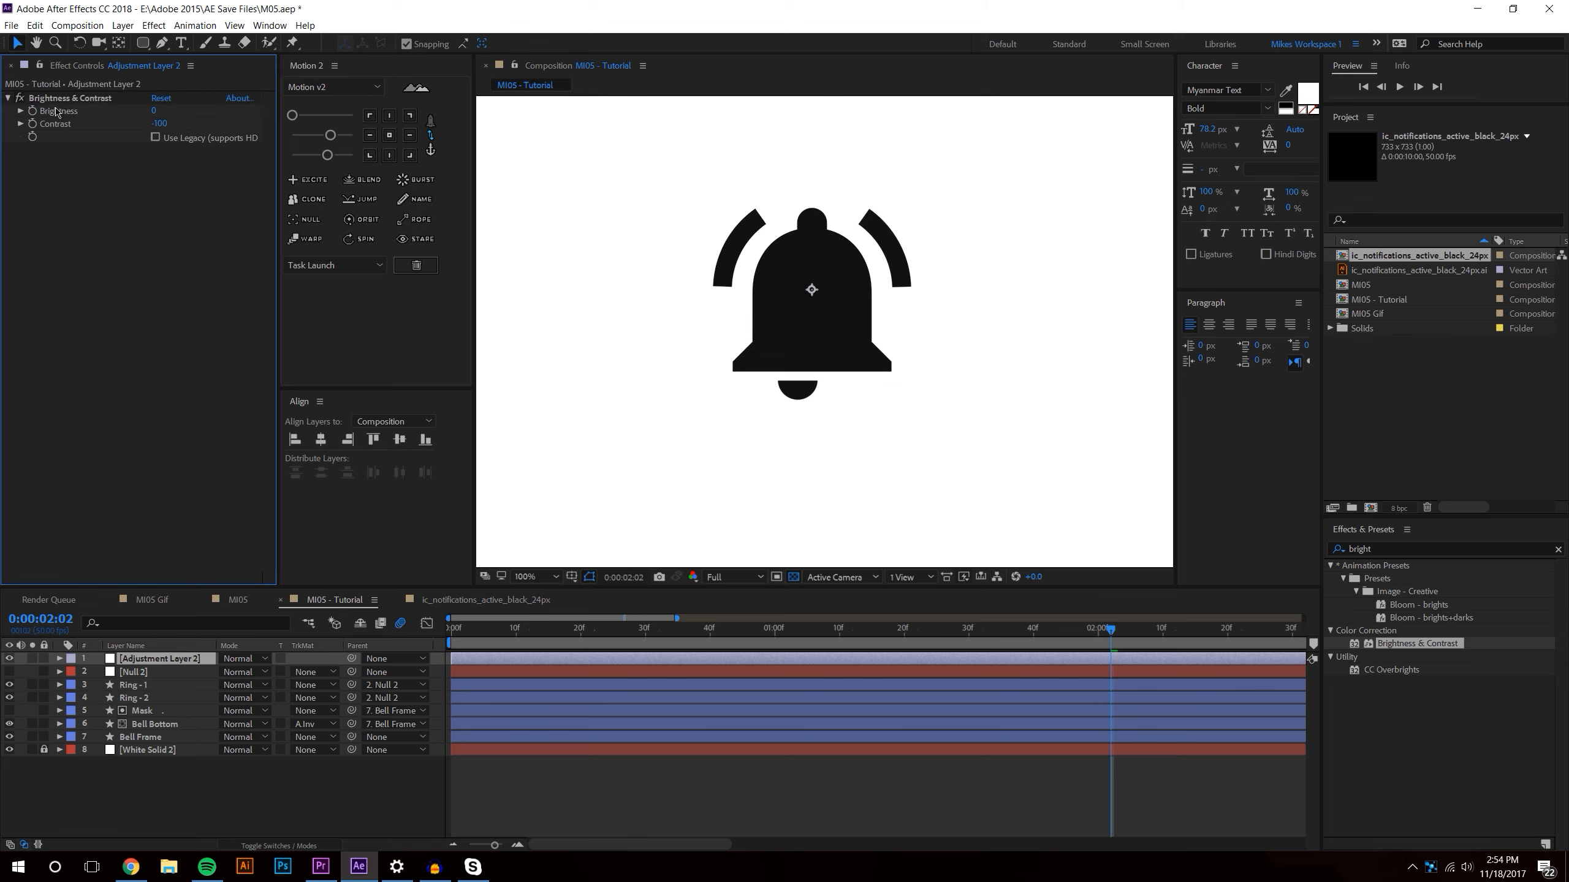
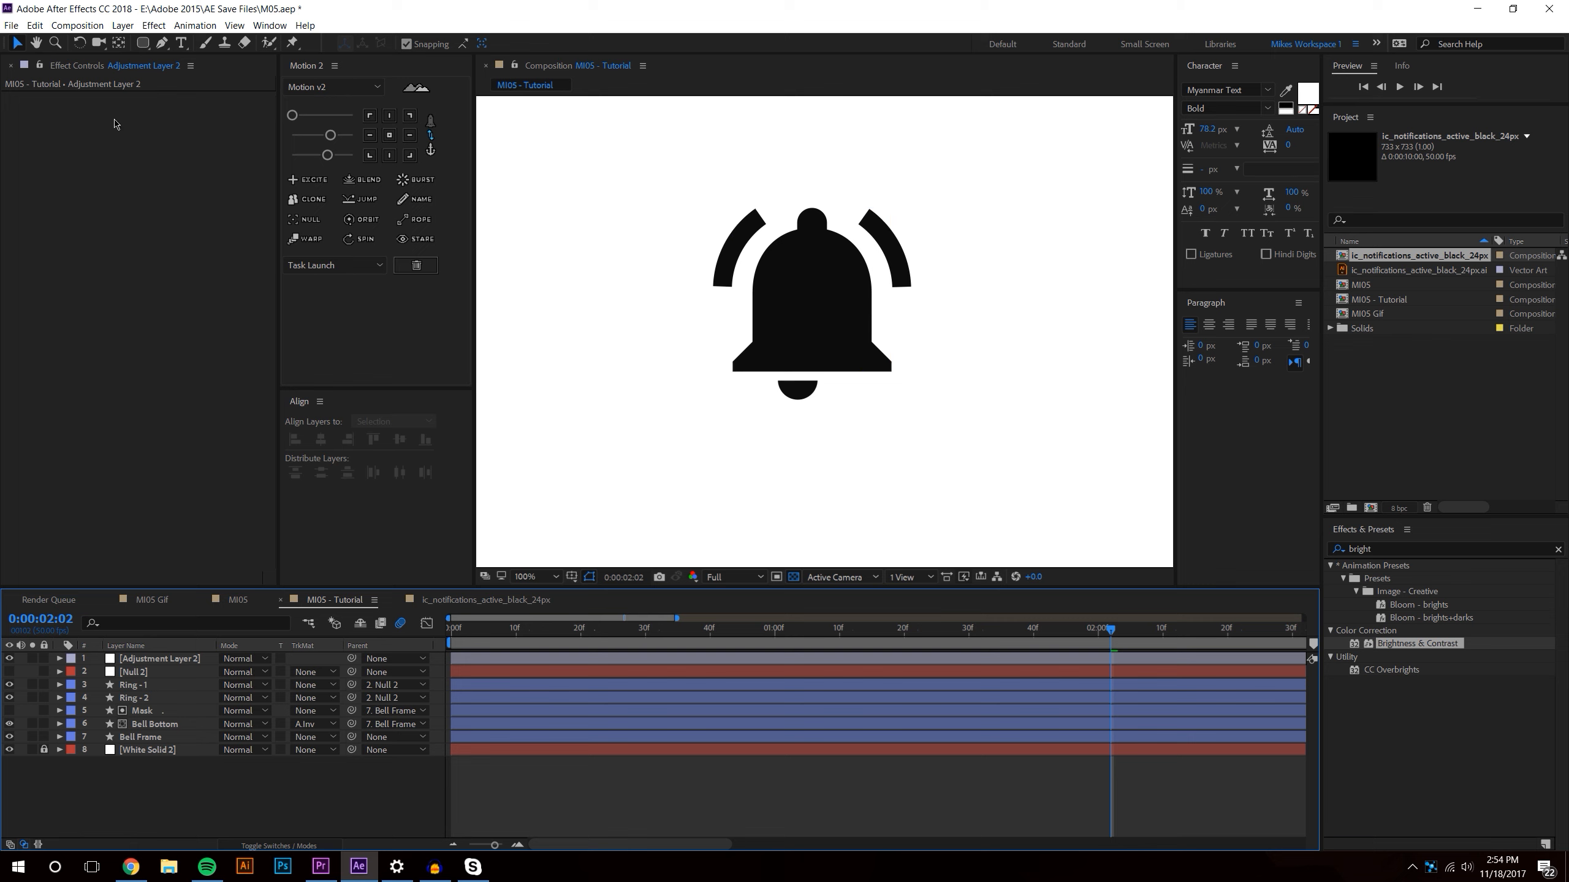
- Add a white 1600 × 1200 px solid above all layers and lower its opacity to turn the bell grey
click(123, 25)
mouse_move(142, 43)
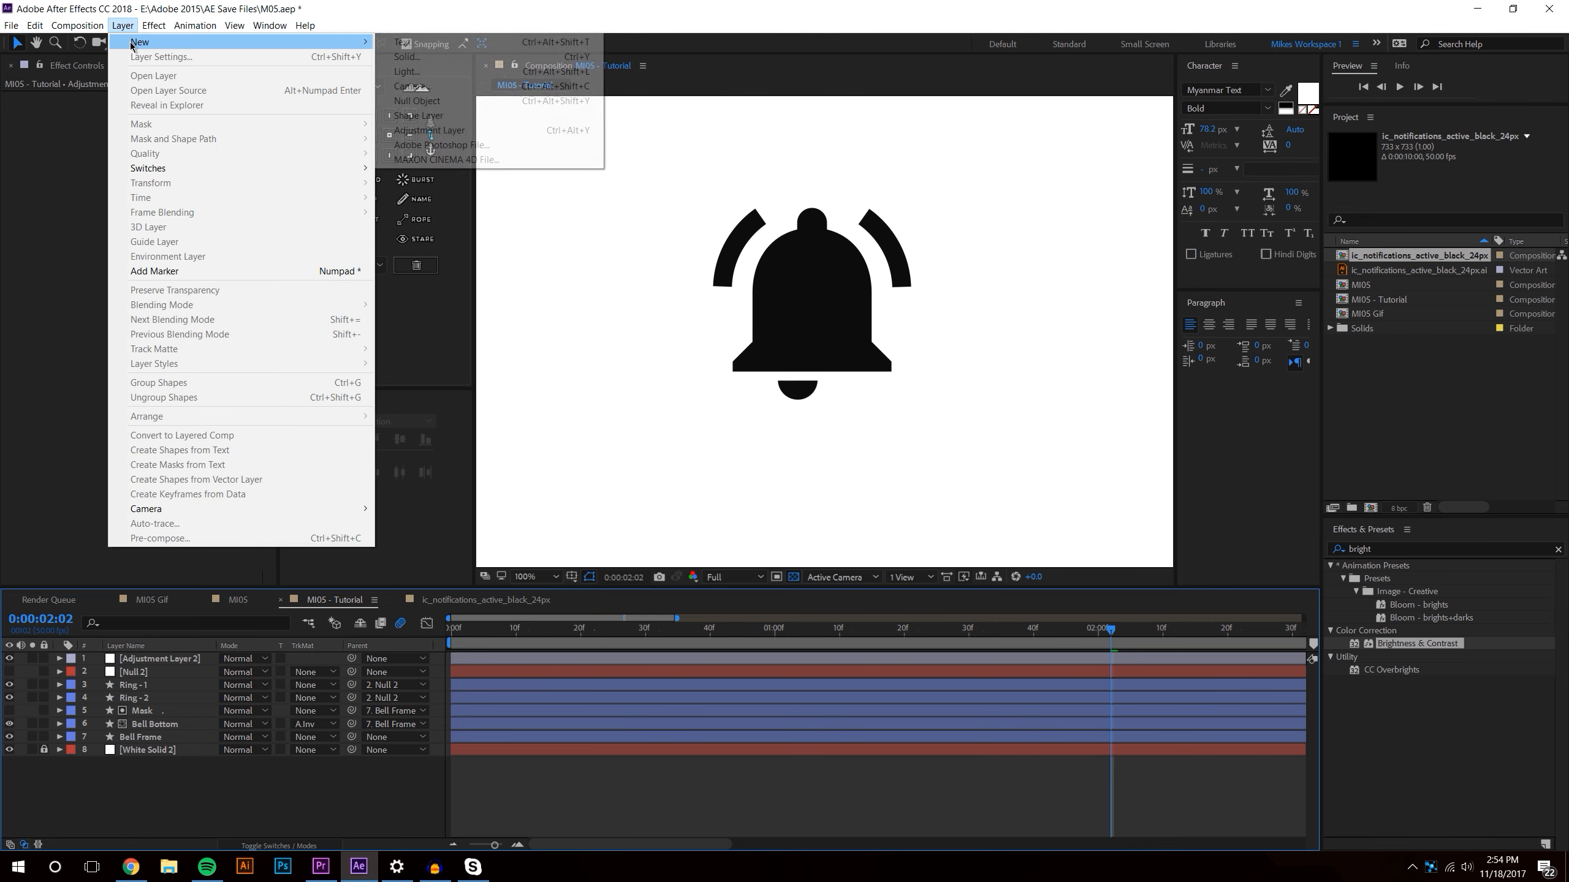
click(408, 59)
click(776, 517)
click(255, 557)
click(590, 559)
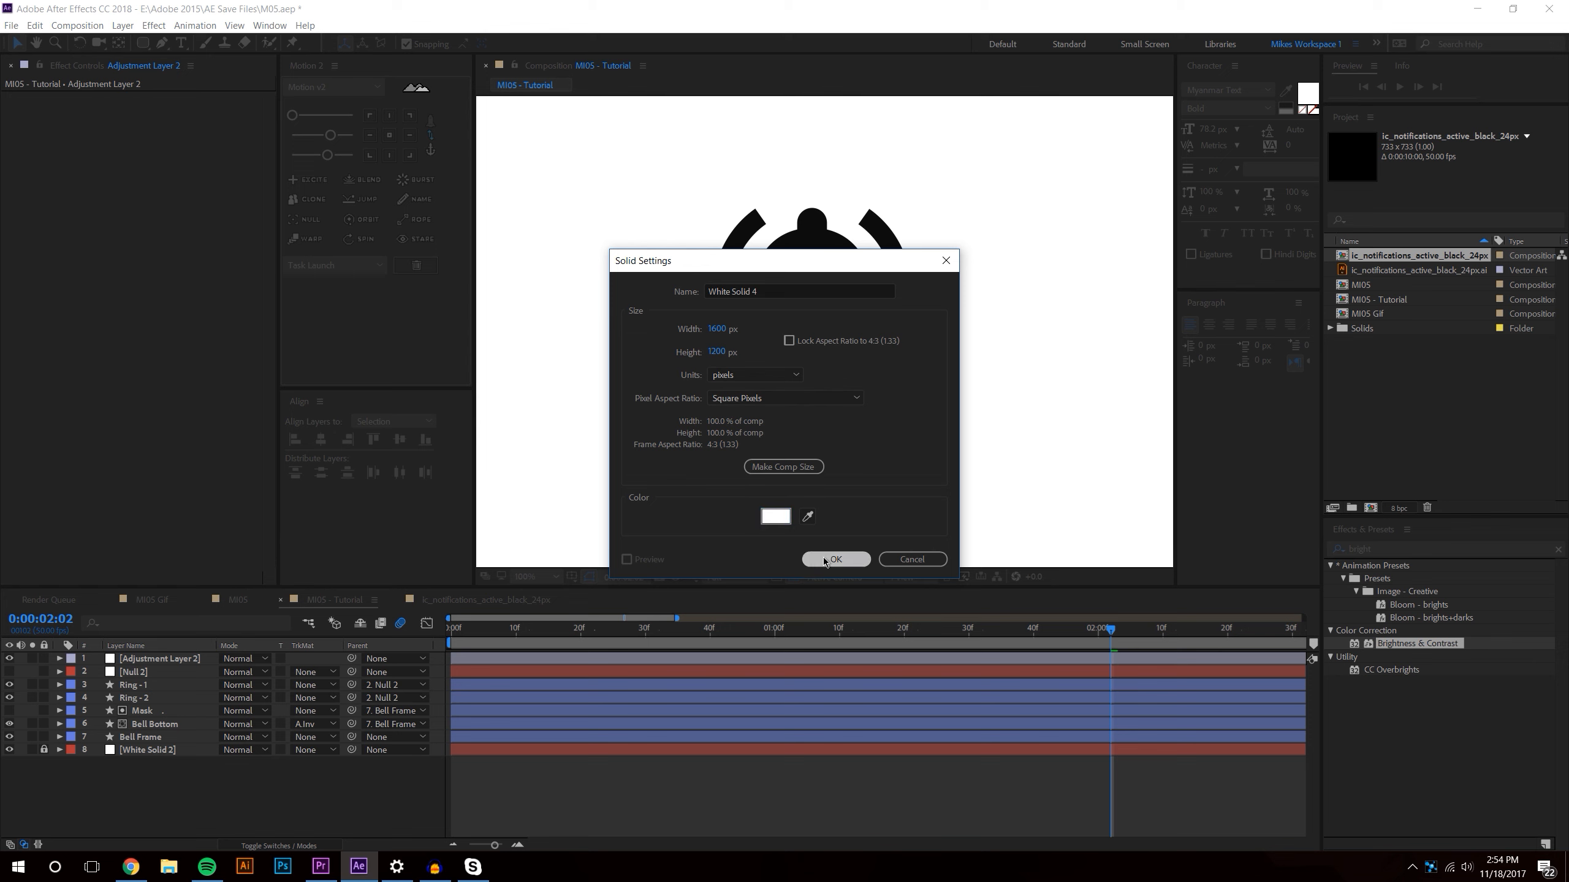
key(Return)
key(t)
drag(230, 672, 210, 670)
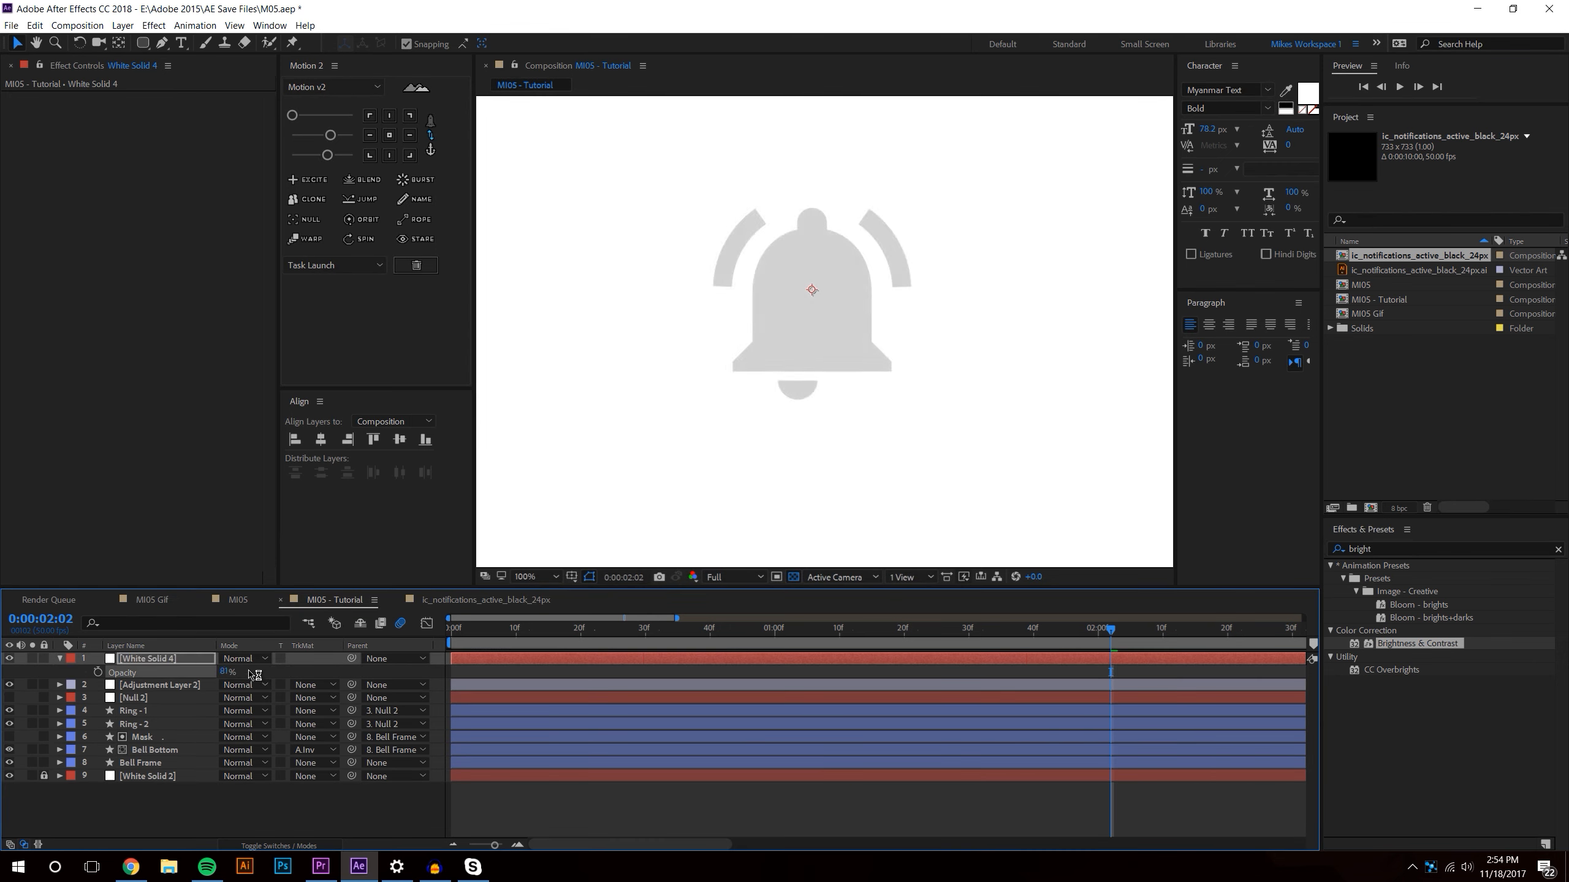
- Delete Adjustment Layer 2 and set White Solid 4's opacity to 75%
click(155, 820)
click(151, 686)
key(Delete)
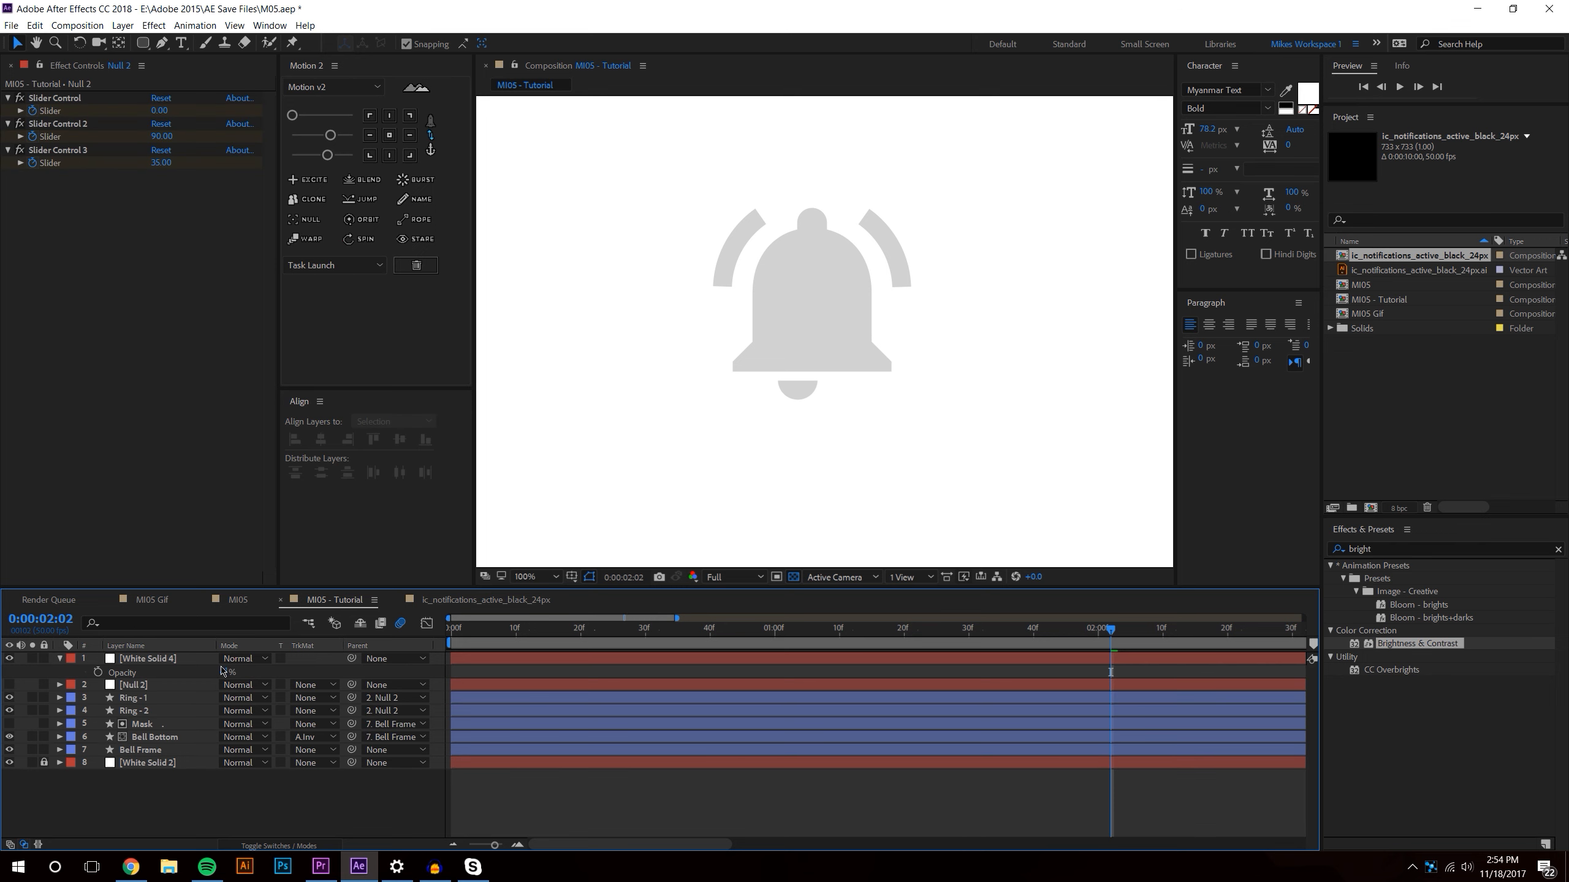
key(Return)
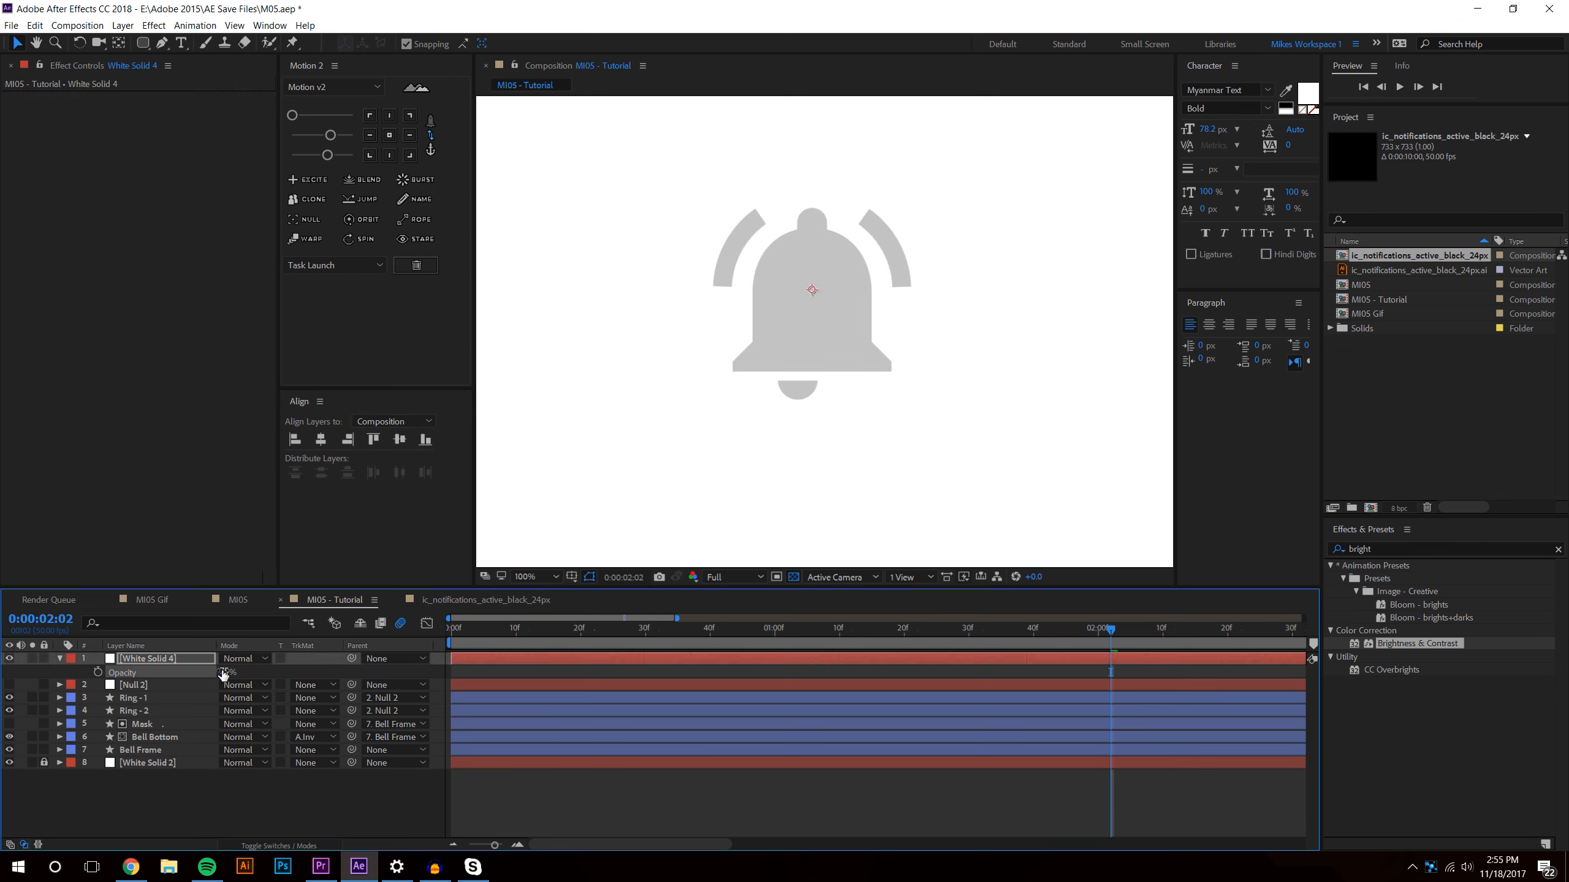
- Try an opacity of 85% on White Solid 4 and undo the change
scroll(702, 487, down, 2)
click(731, 512)
scroll(824, 330, up, 1)
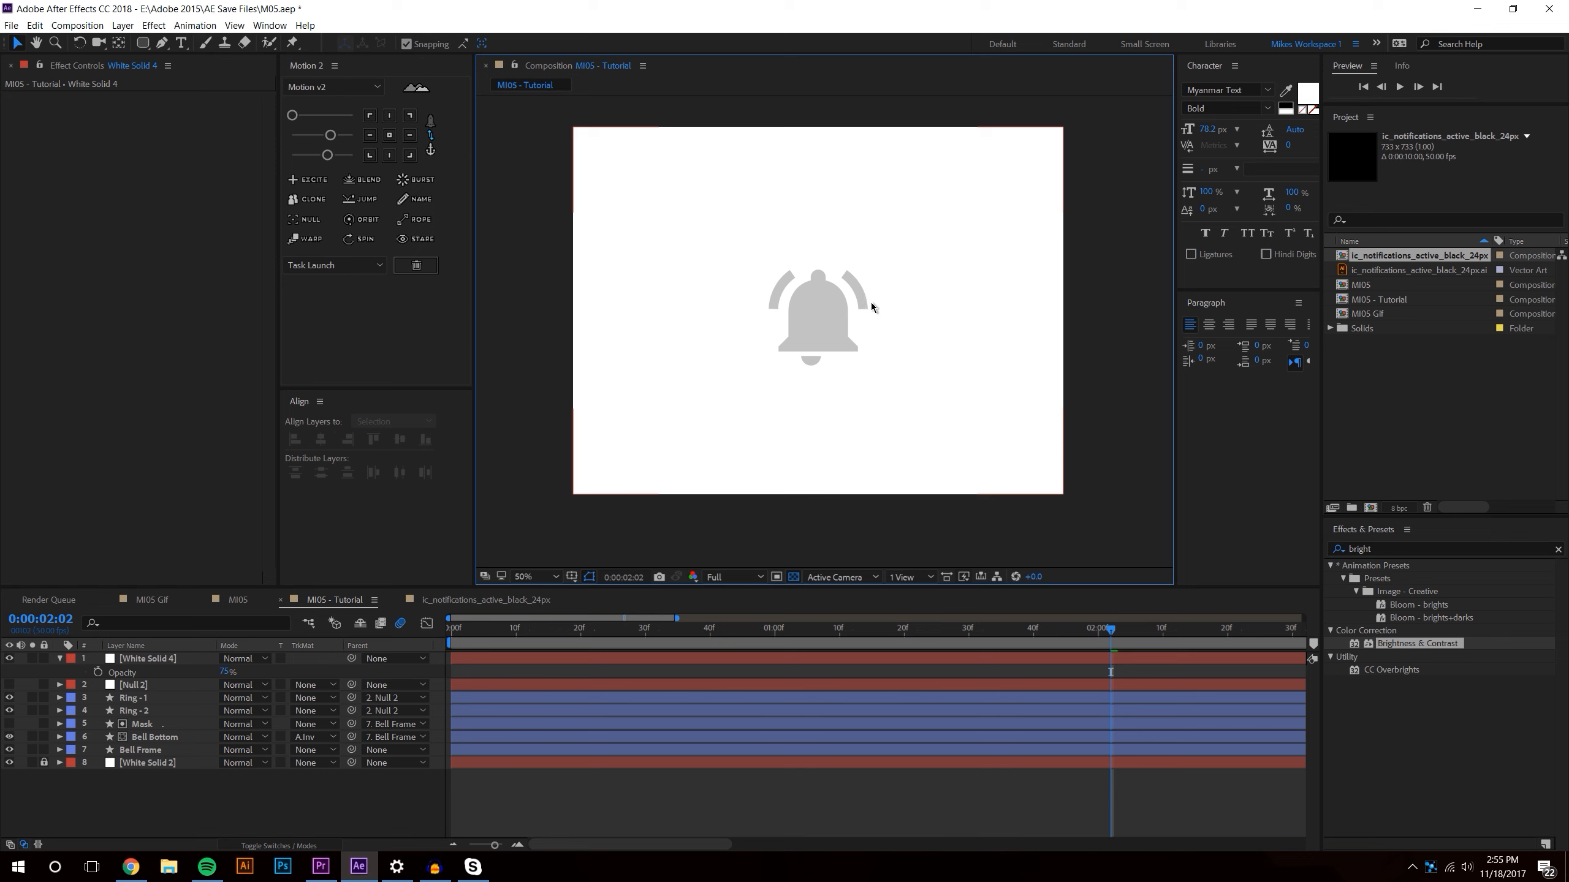
drag(223, 673, 286, 683)
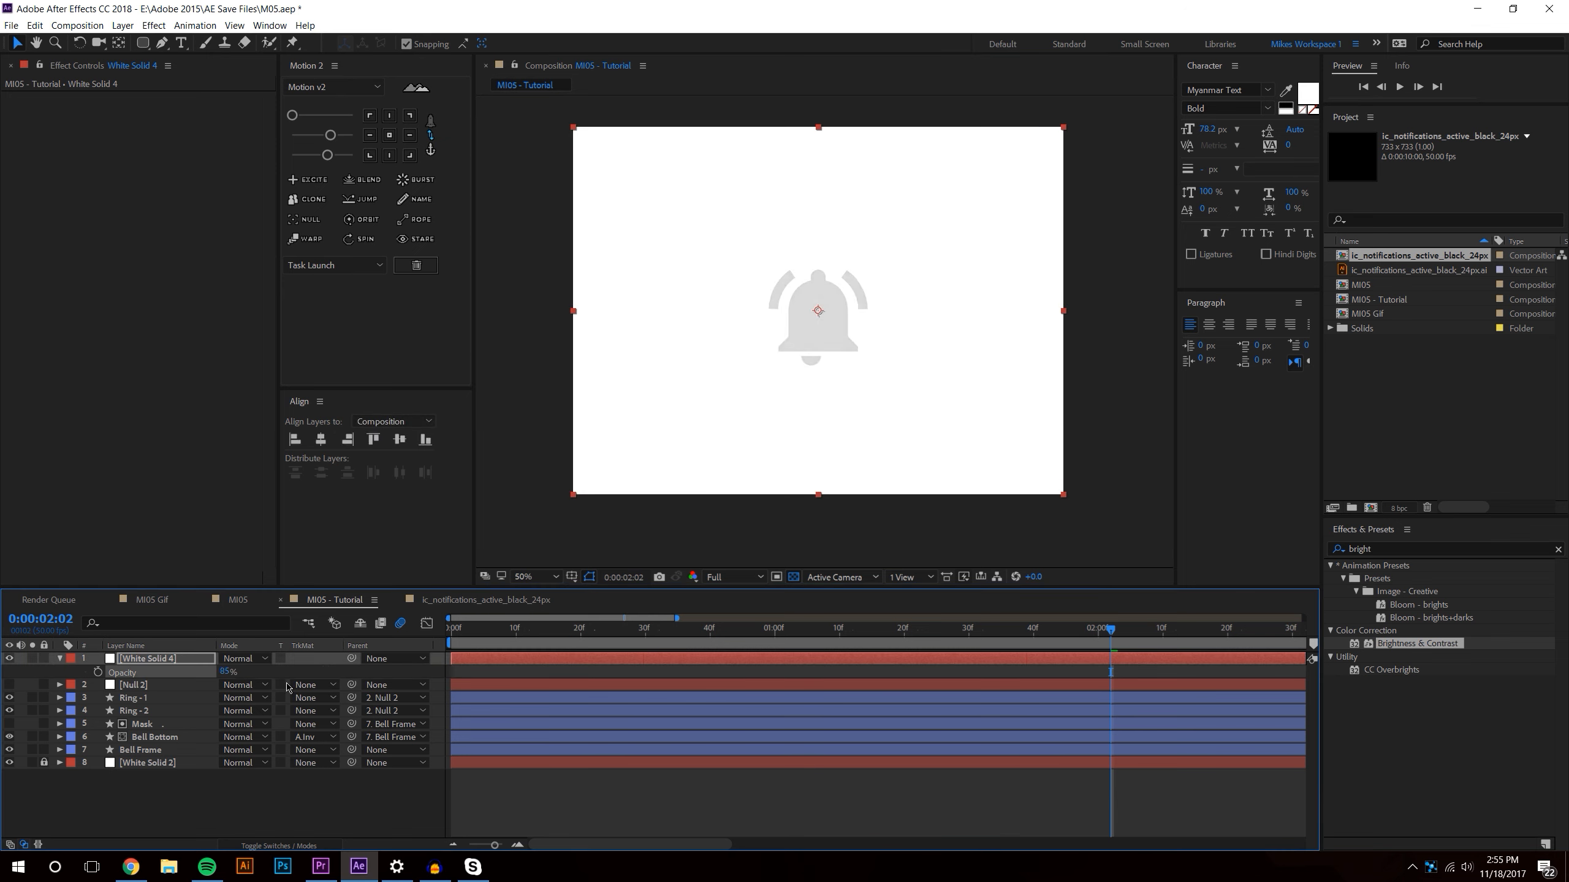
key(ctrl+z)
- Reveal the keyframes of all layers and add a 75% opacity keyframe to White Solid 4 at 0:00:00:42
drag(178, 797, 125, 661)
key(u)
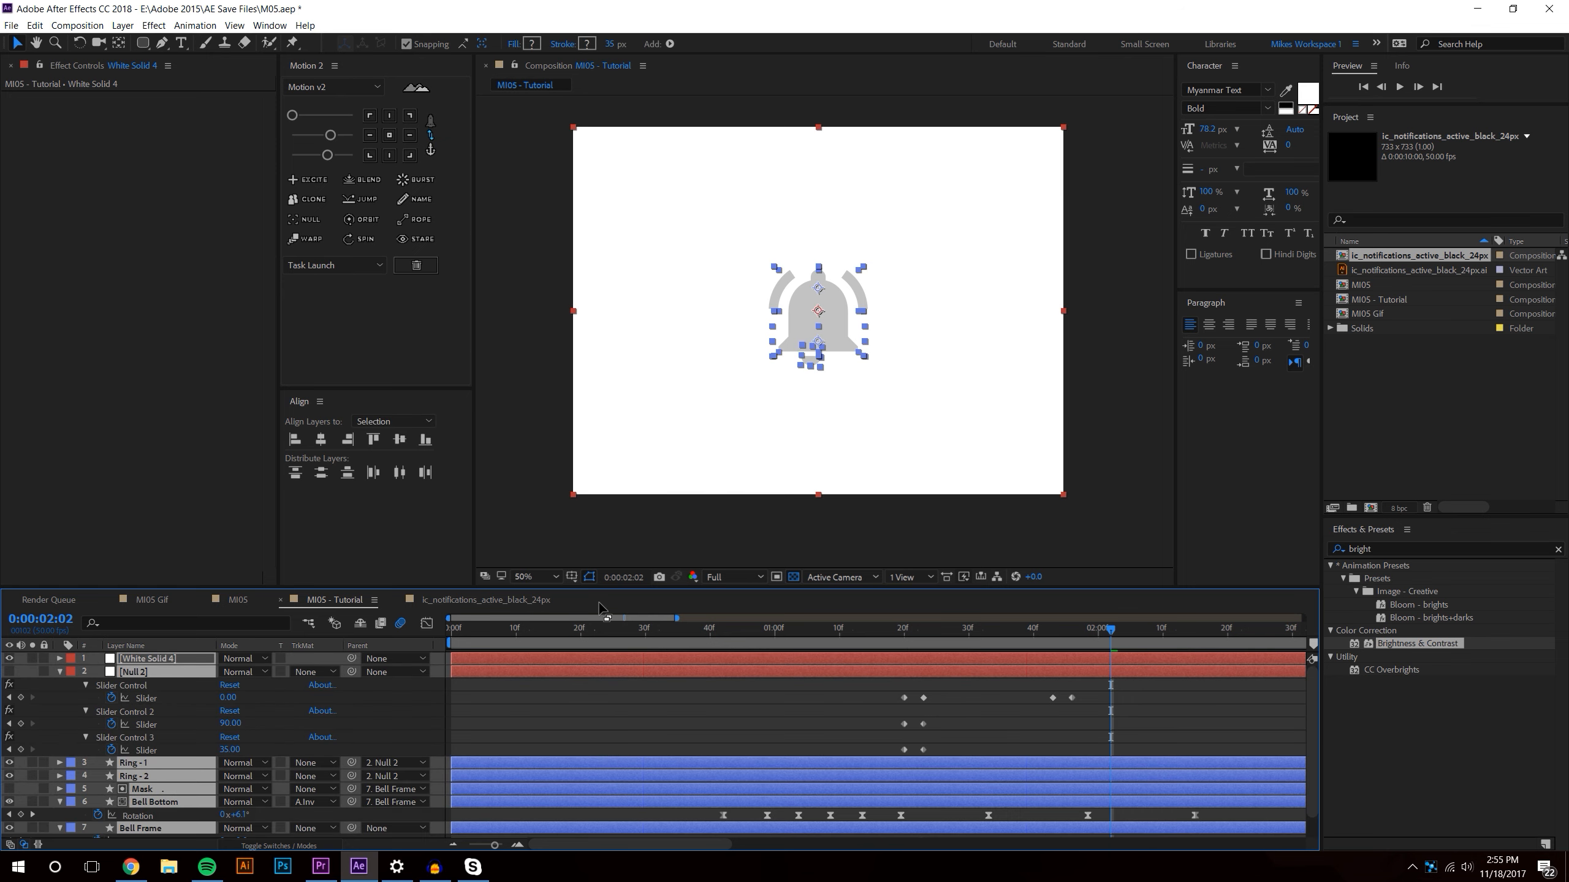
drag(604, 588, 604, 508)
mouse_move(710, 549)
mouse_down()
mouse_move(767, 552)
mouse_move(723, 552)
mouse_up()
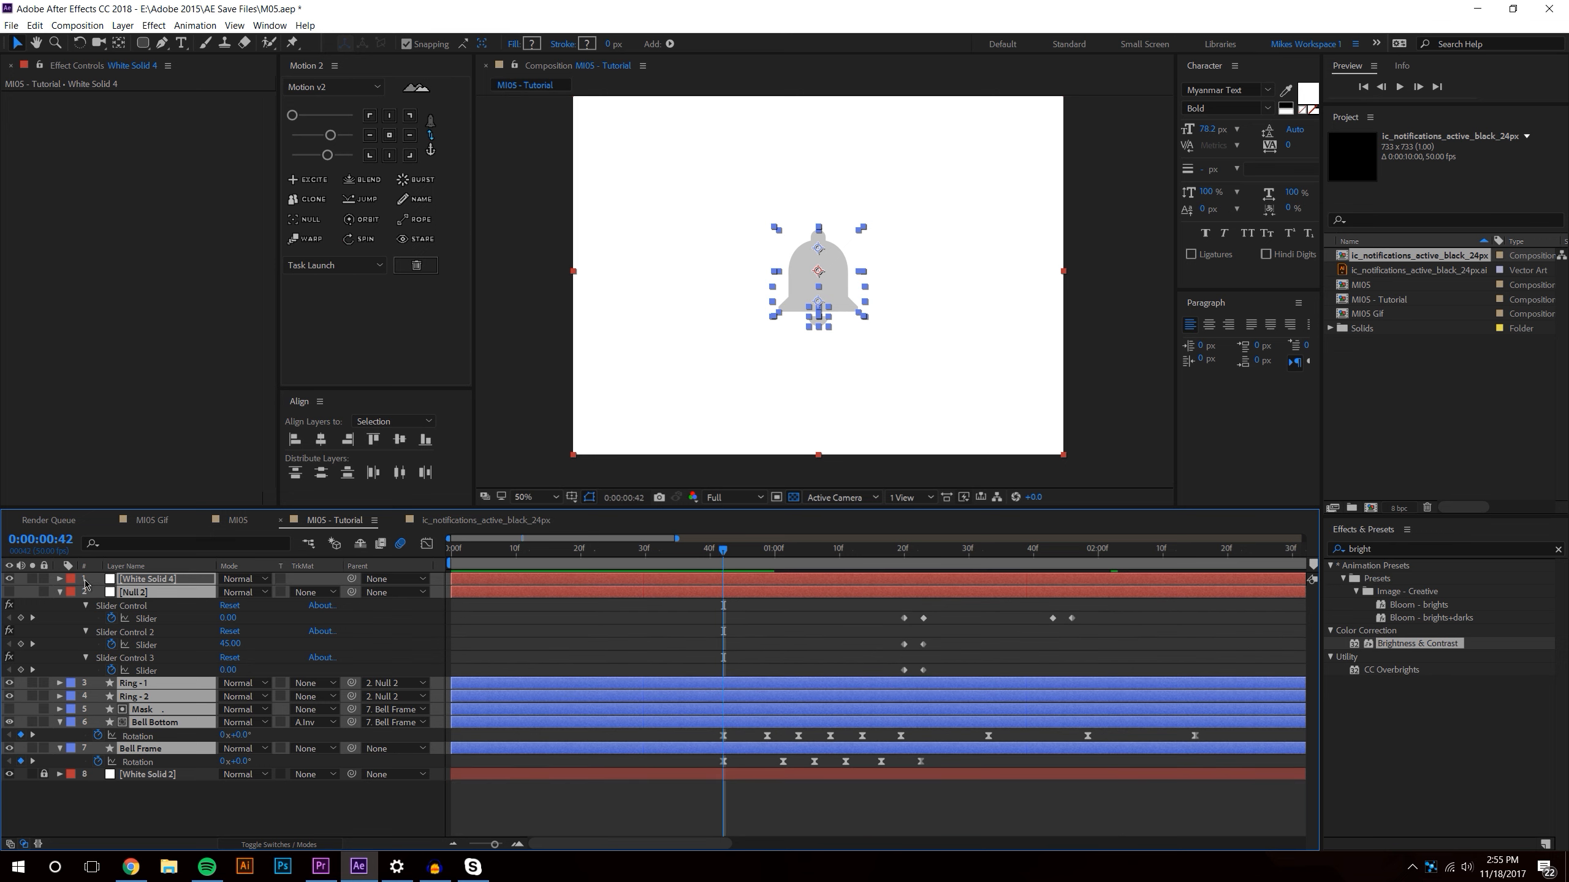
click(151, 785)
click(133, 580)
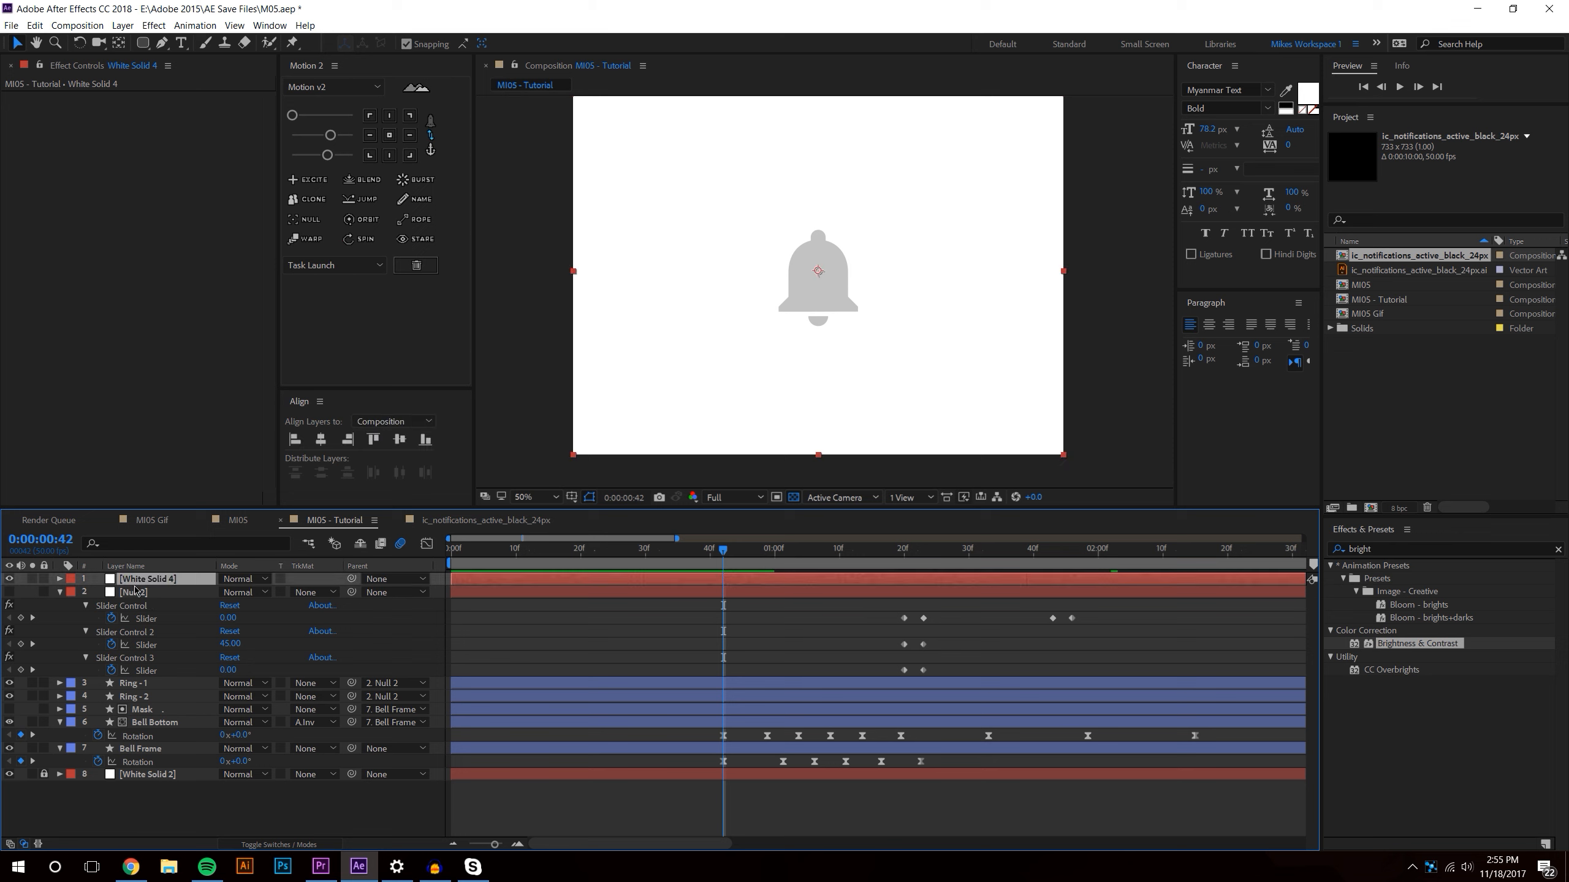
key(t)
click(98, 594)
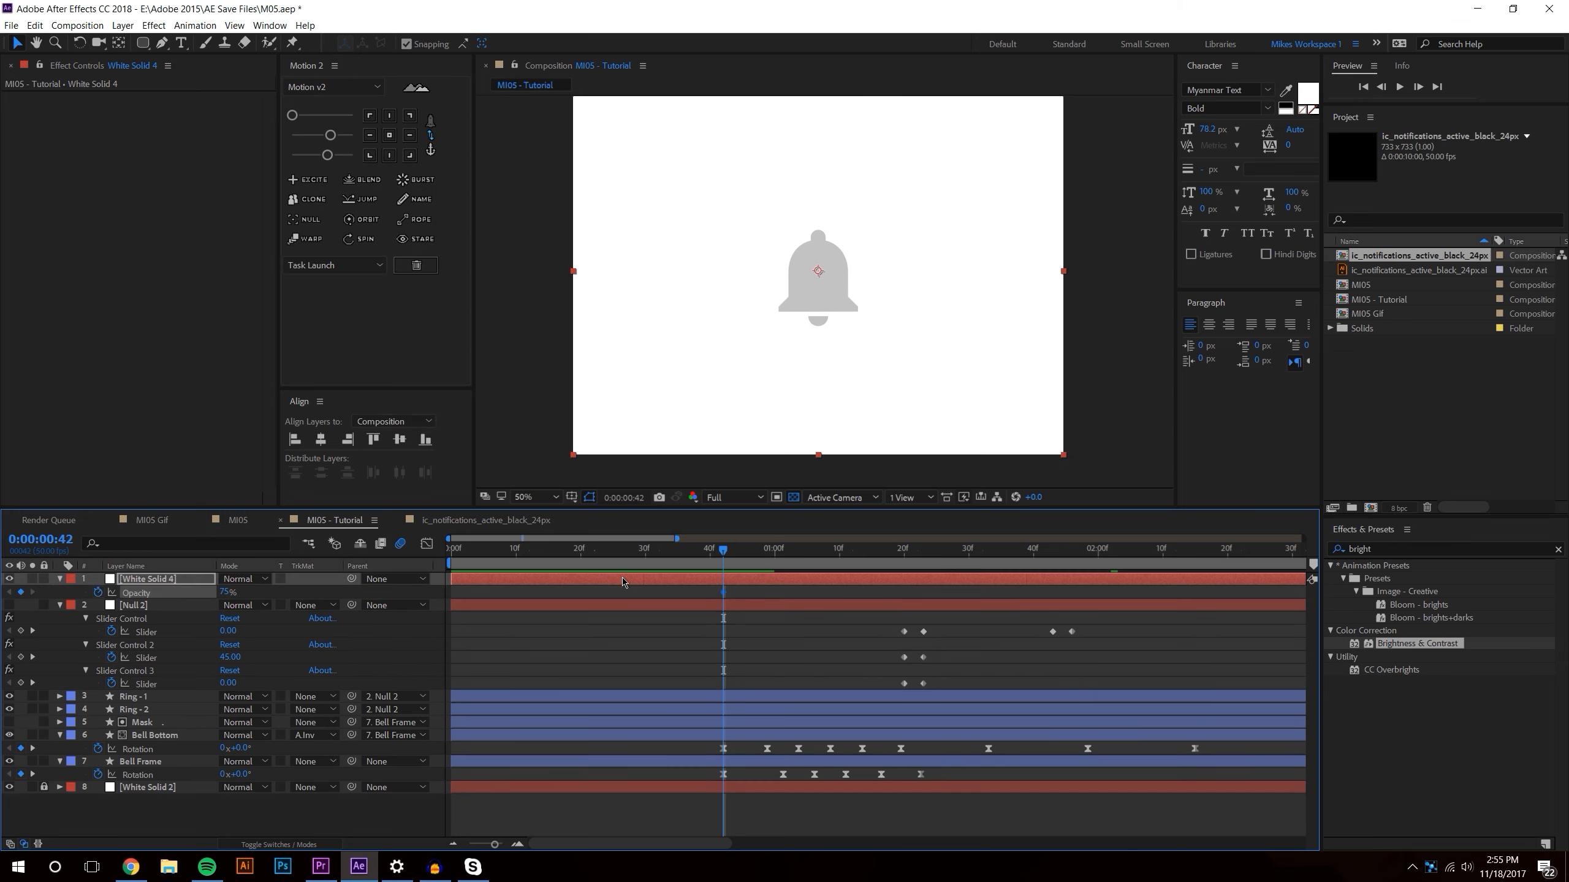
- Set White Solid 4's opacity to 0% at 0:00:00:49, ease both opacity keyframes, and preview the fade
key(k)
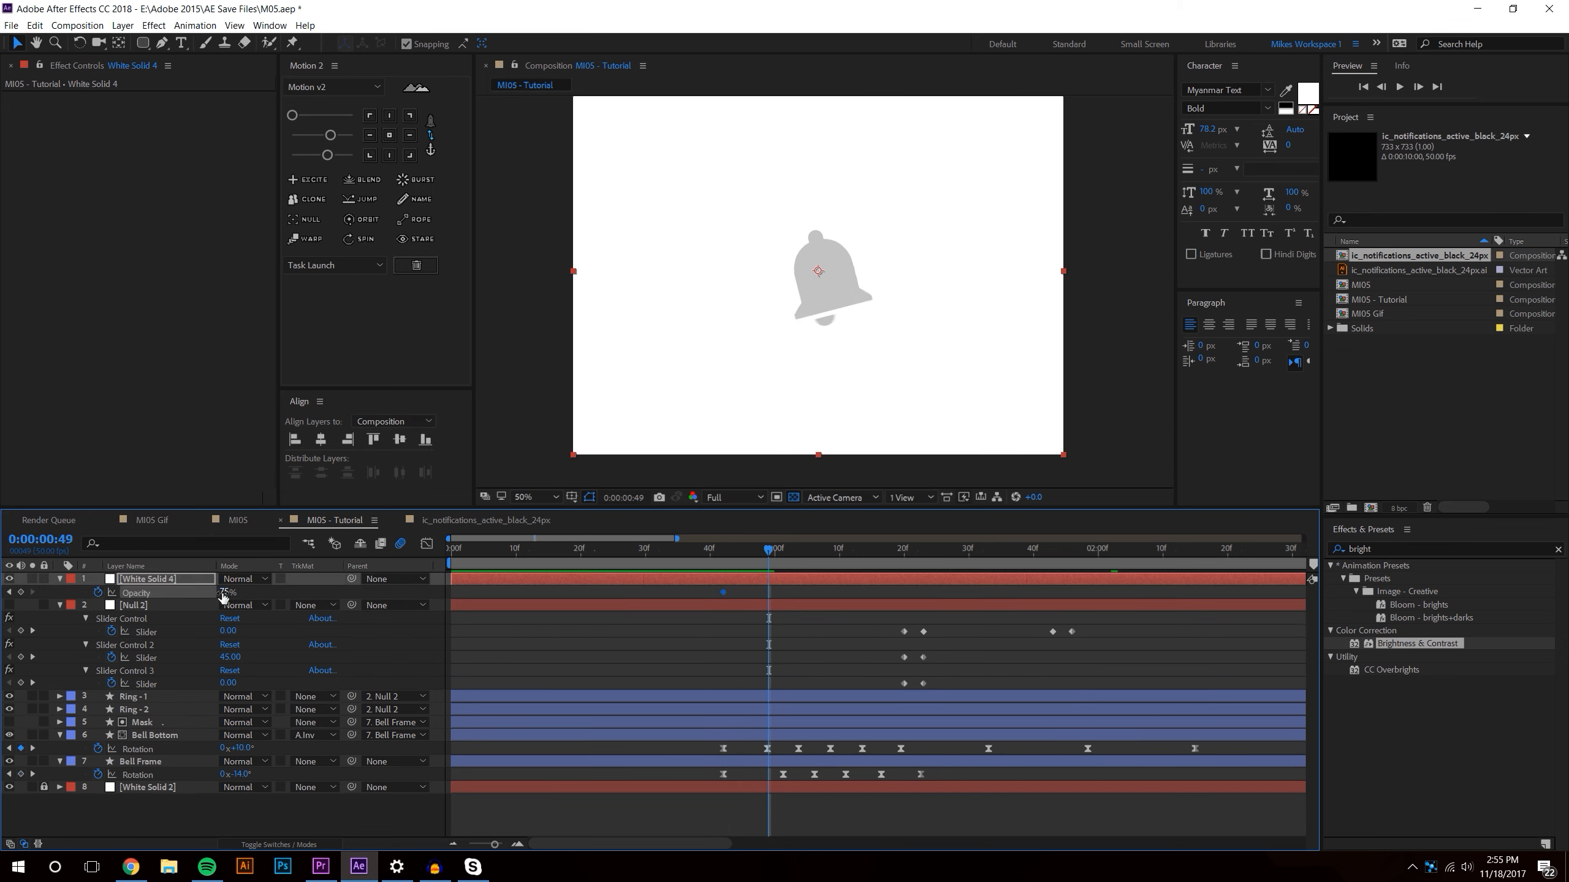
drag(224, 596, 161, 592)
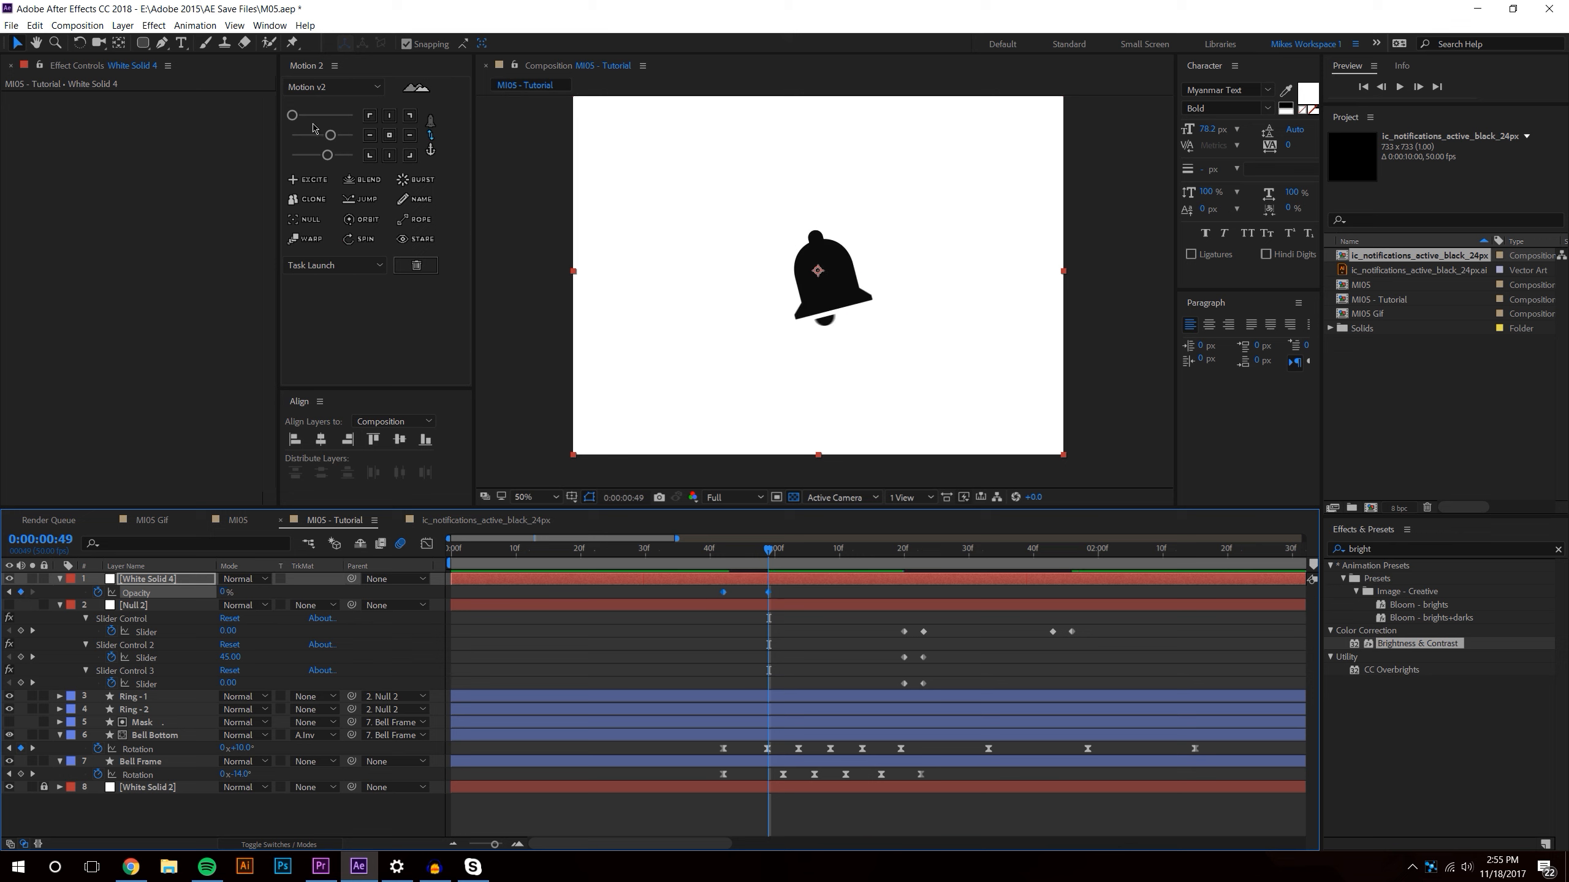
click(330, 137)
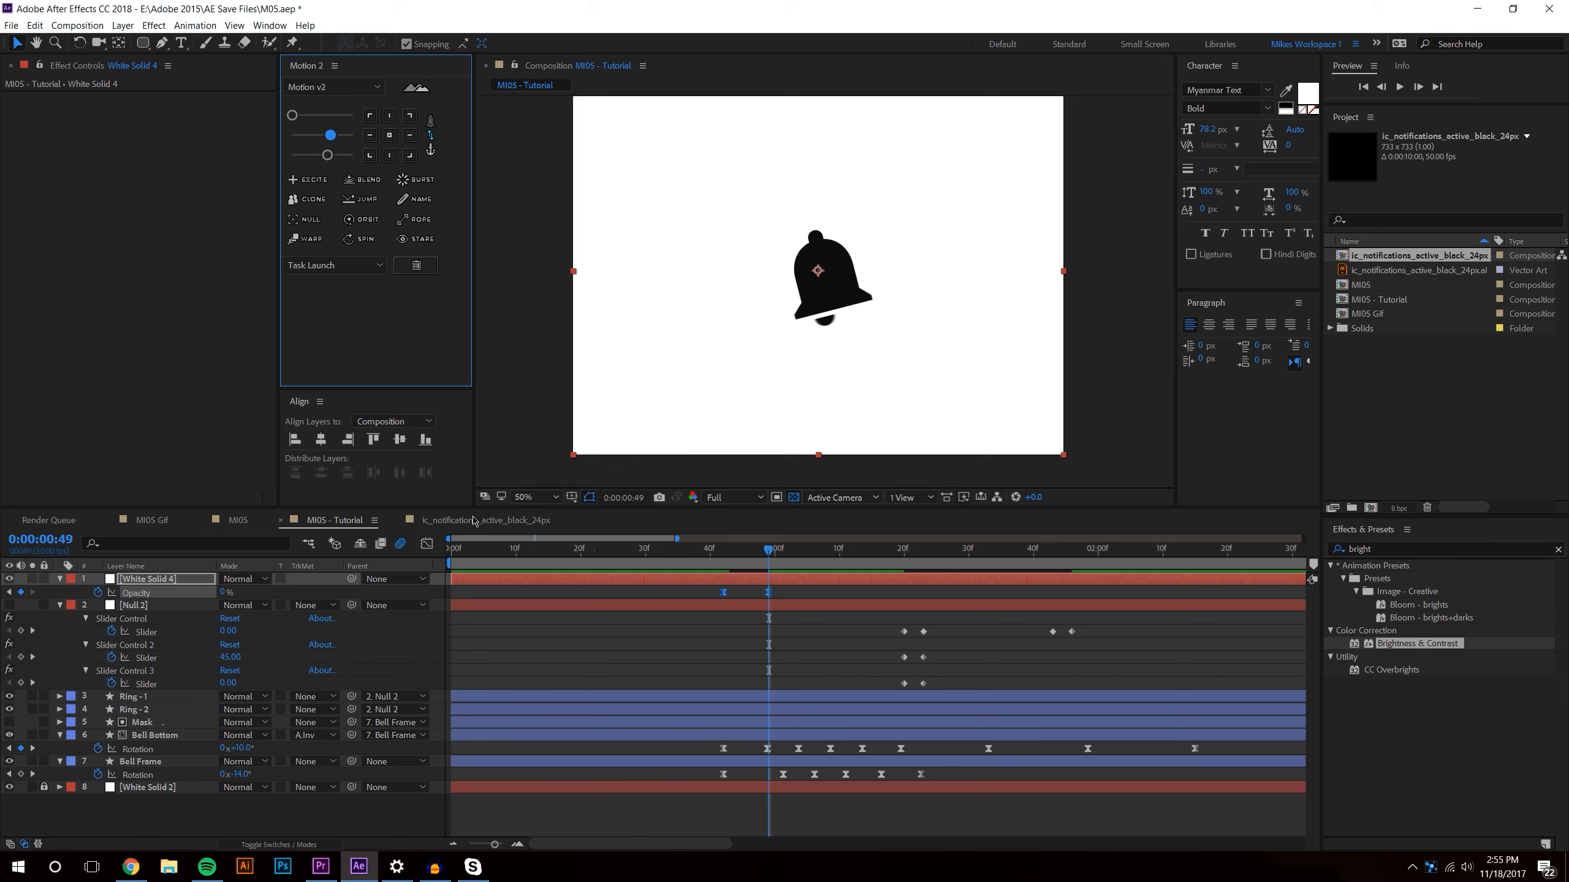
click(427, 544)
click(716, 548)
click(1395, 88)
drag(713, 556, 896, 547)
click(427, 545)
- Move all of Null 2's slider keyframes to start at 0:00:00:42 and preview the rings together with the bell swing
drag(889, 617, 1098, 684)
drag(906, 638, 743, 690)
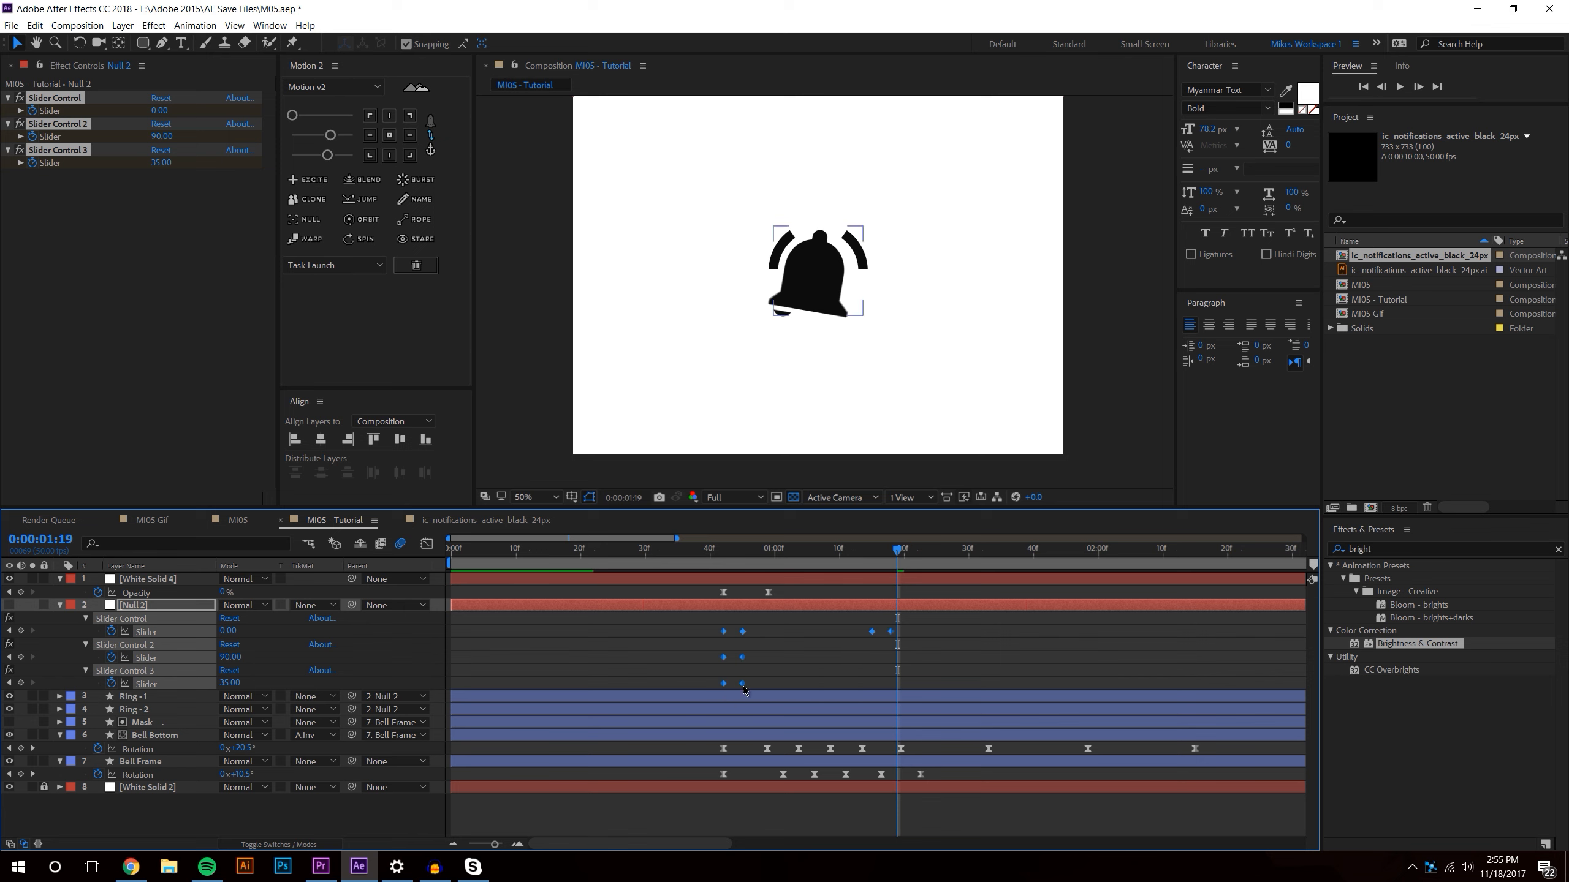
click(743, 690)
drag(716, 549, 753, 552)
key(space)
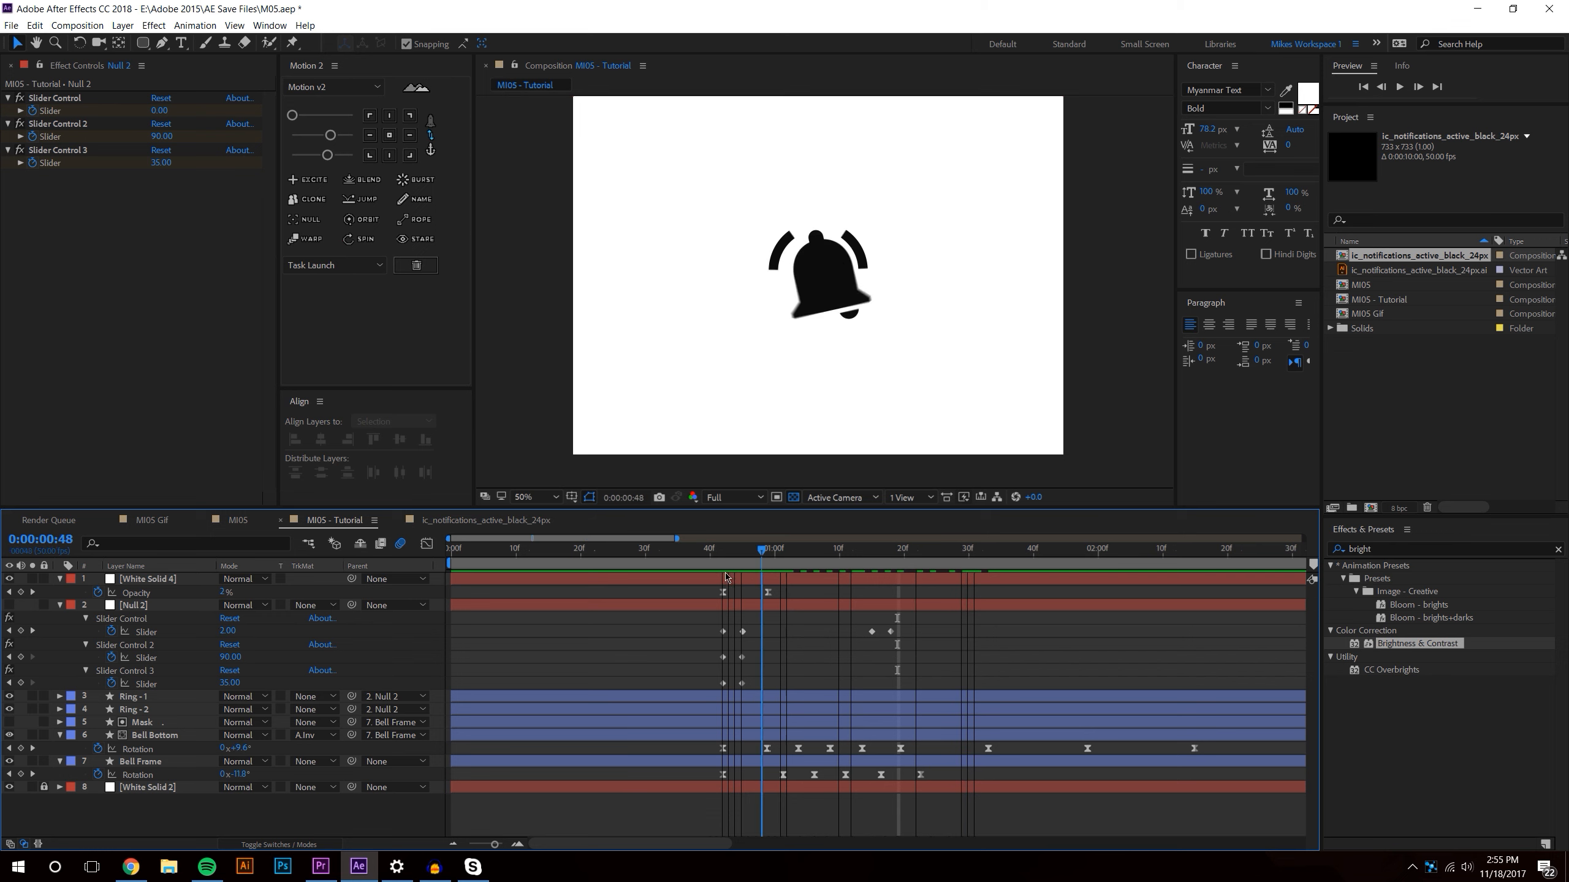
key(space)
click(1400, 87)
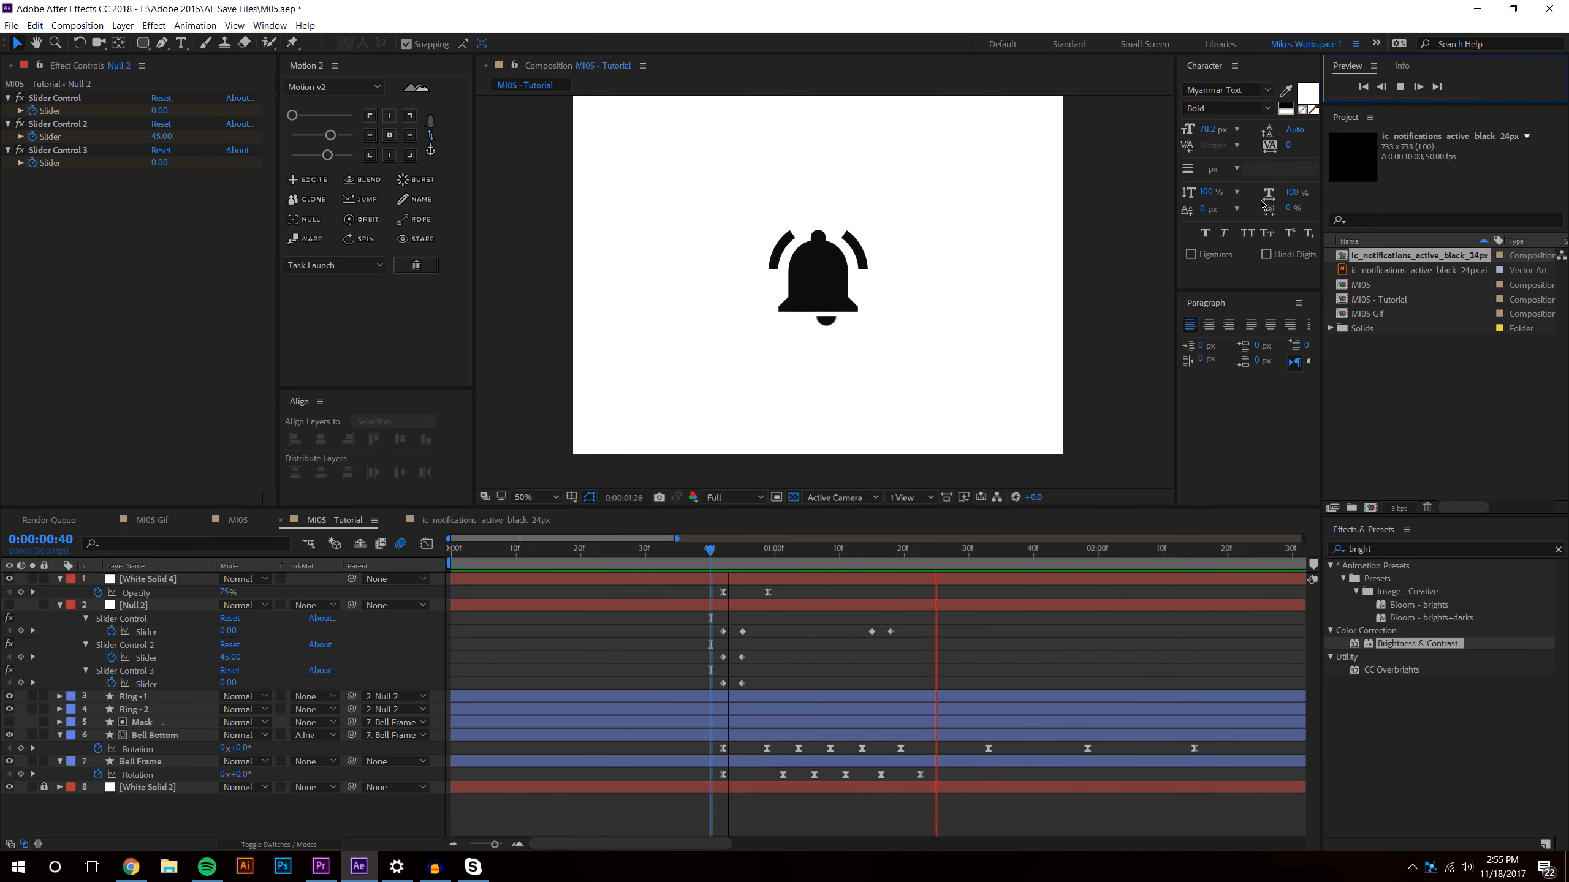
click(720, 552)
key(space)
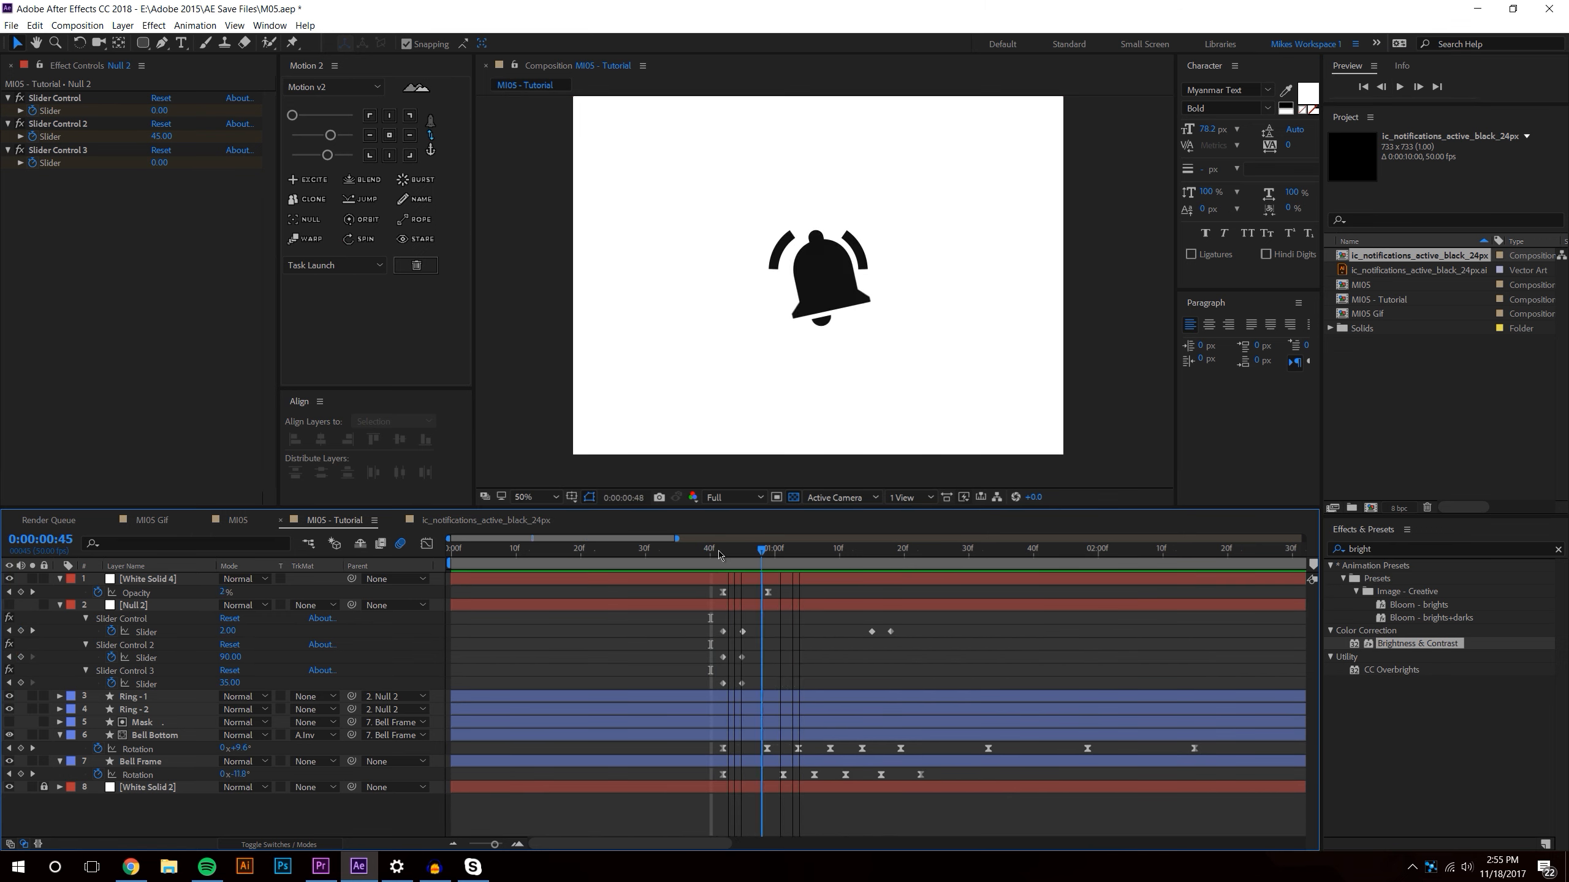
click(1381, 87)
key(space)
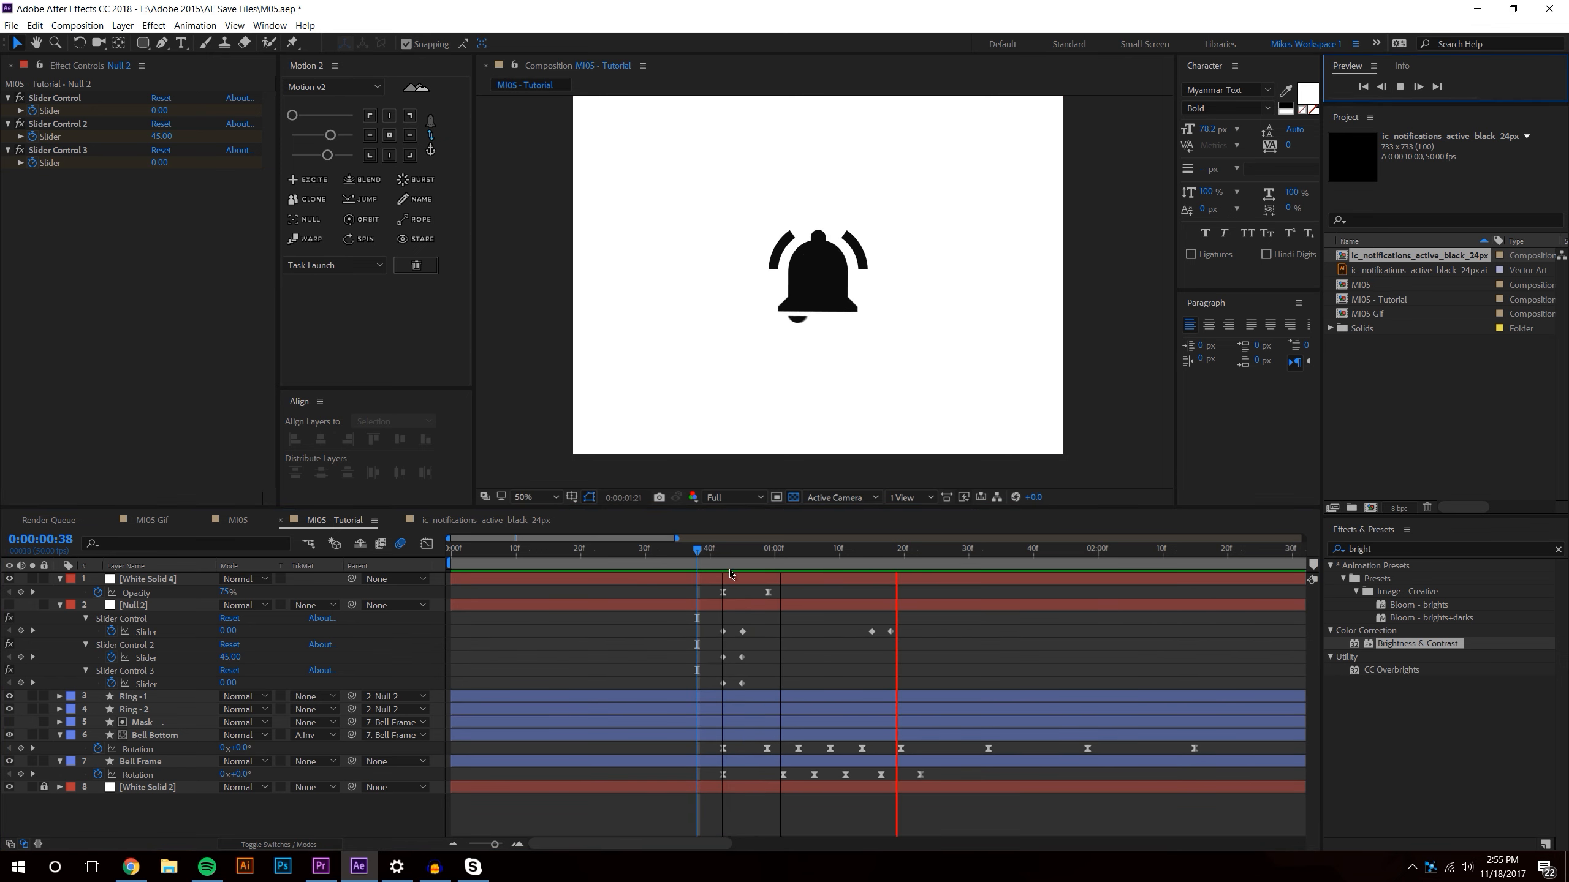
key(space)
- Ease all of Null 2's slider keyframes in and out with the Motion 2 sliders
drag(698, 621, 898, 695)
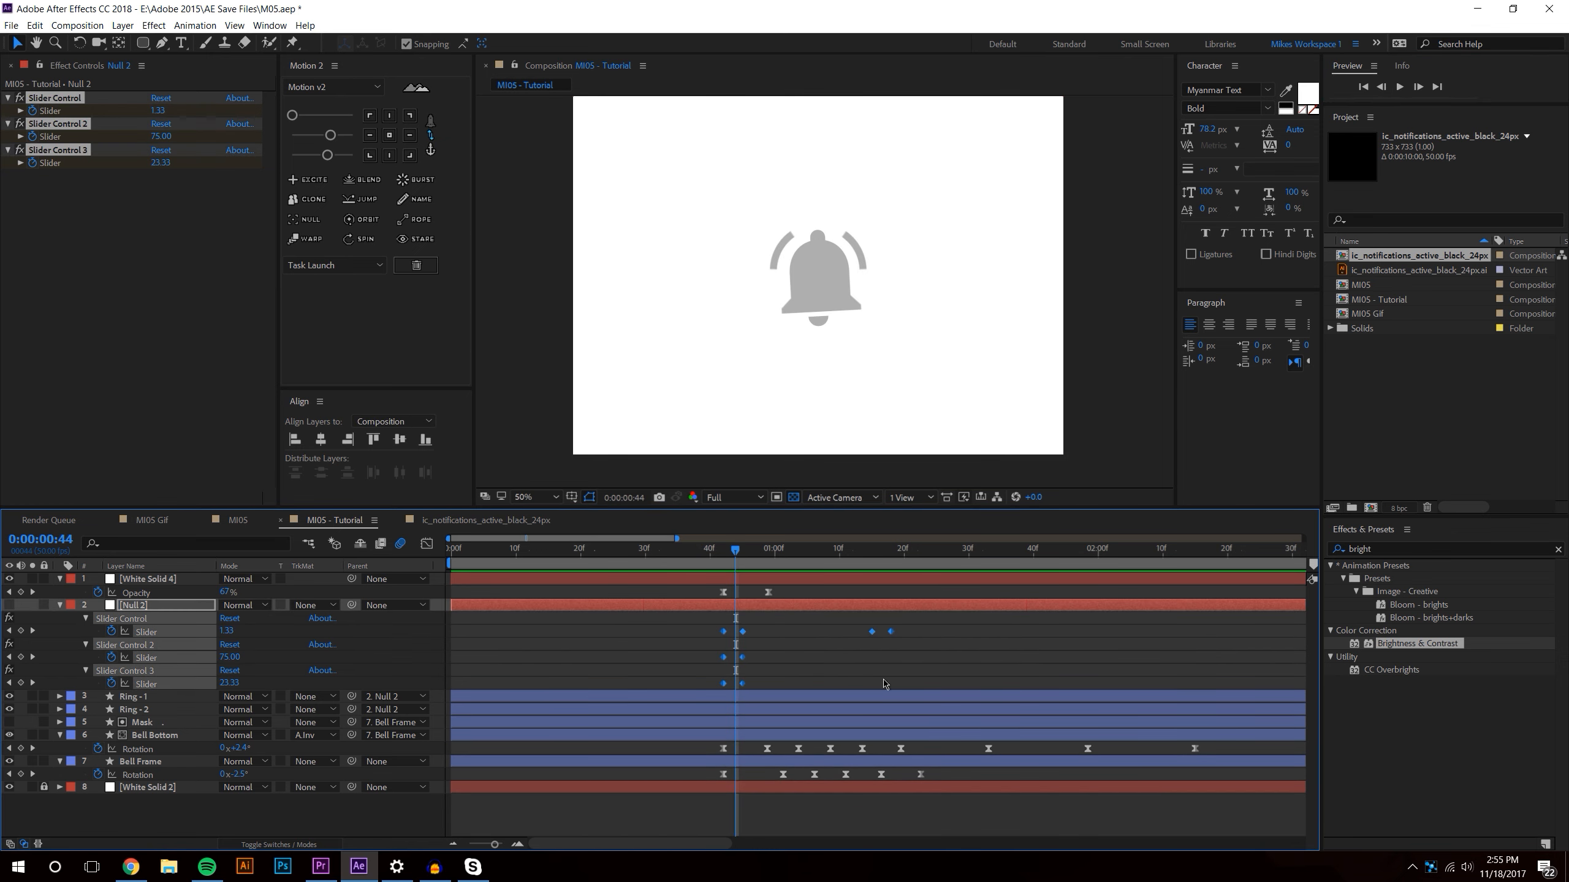
click(327, 154)
drag(331, 135, 365, 158)
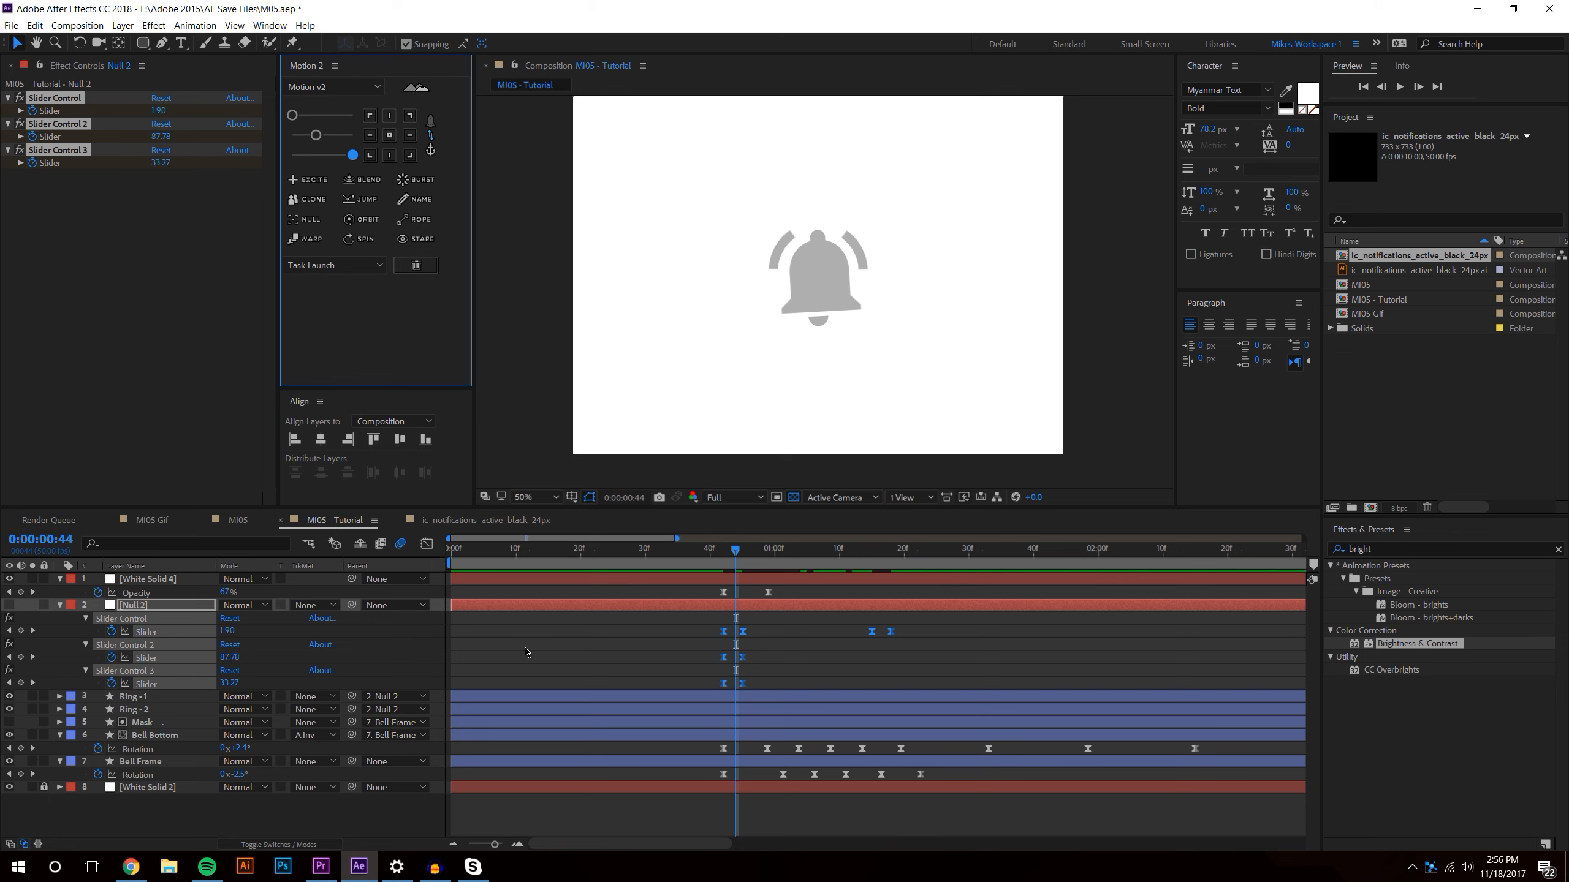
- Examine the speed curve of Null 2's Slider Control 3 in the graph editor, then return to the layer bars
click(426, 544)
click(117, 690)
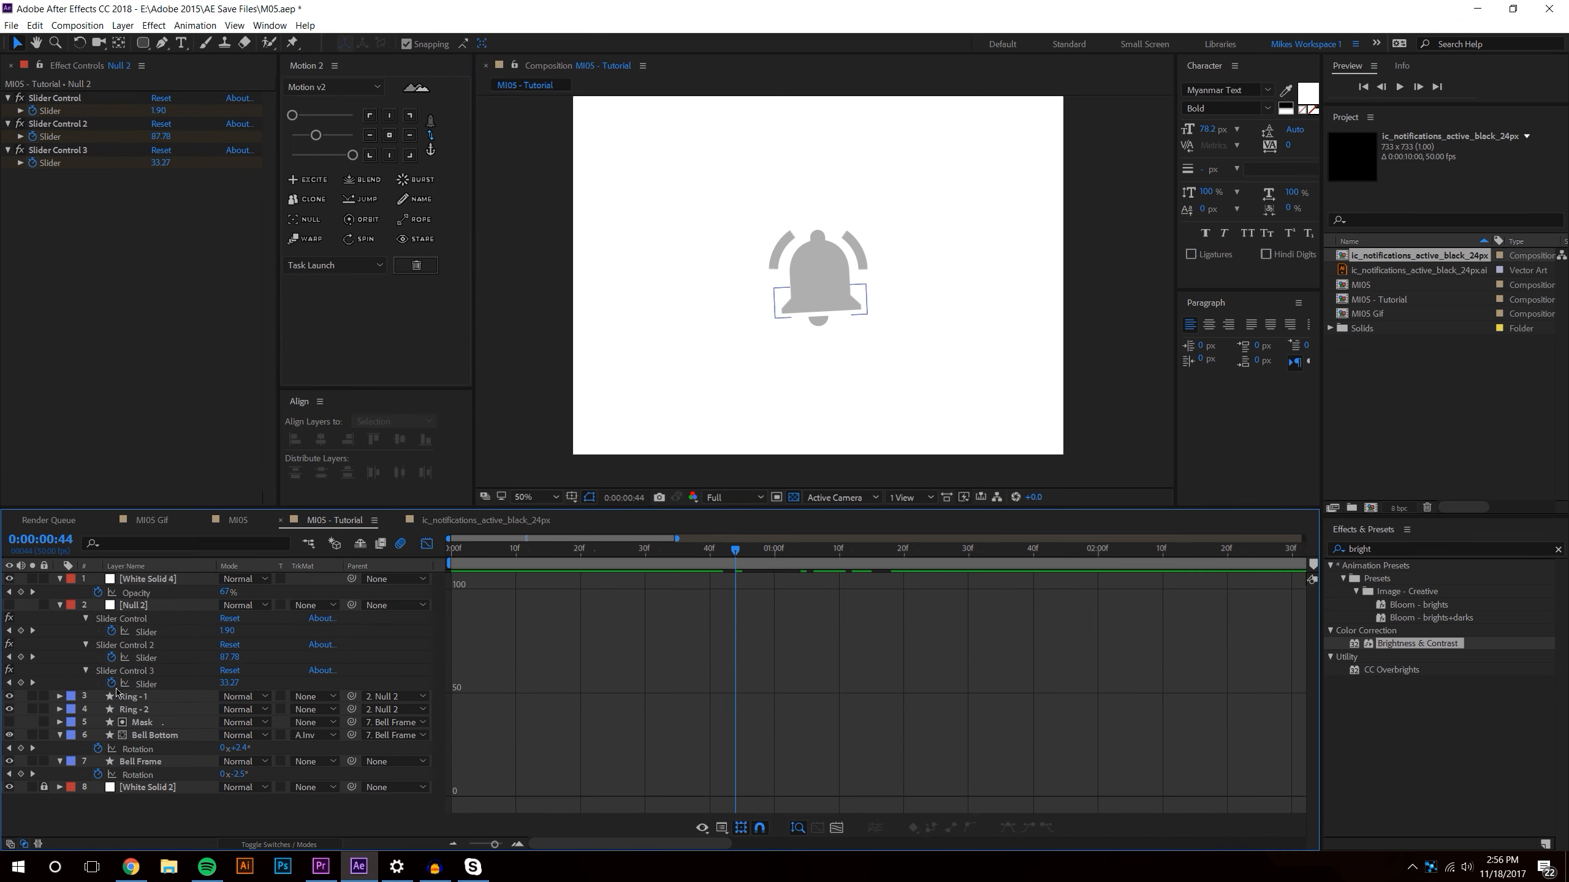
click(147, 685)
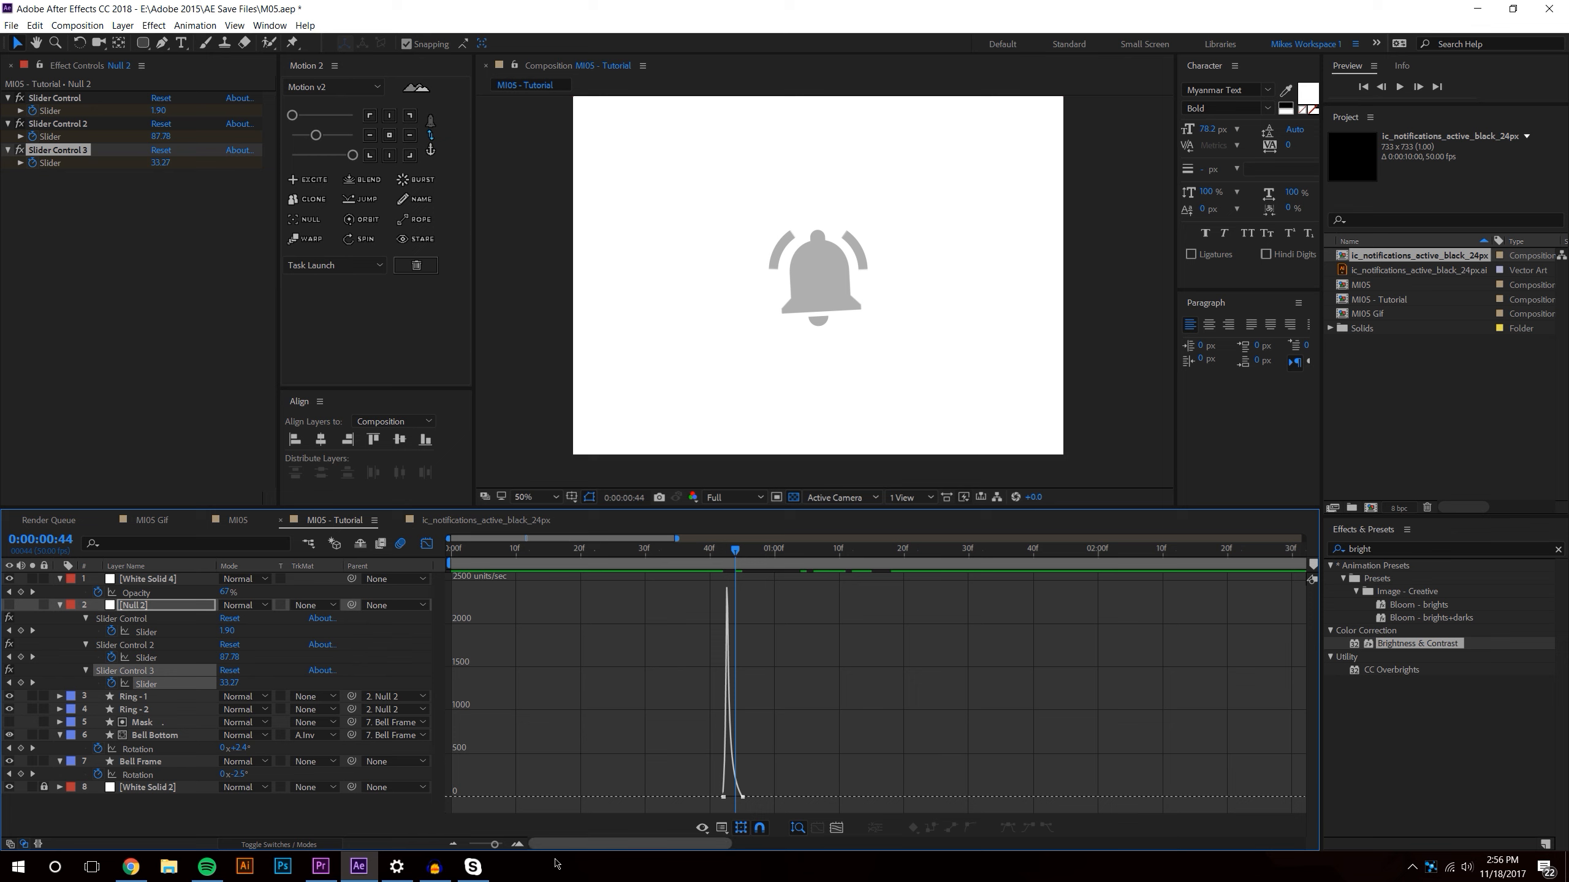
click(516, 846)
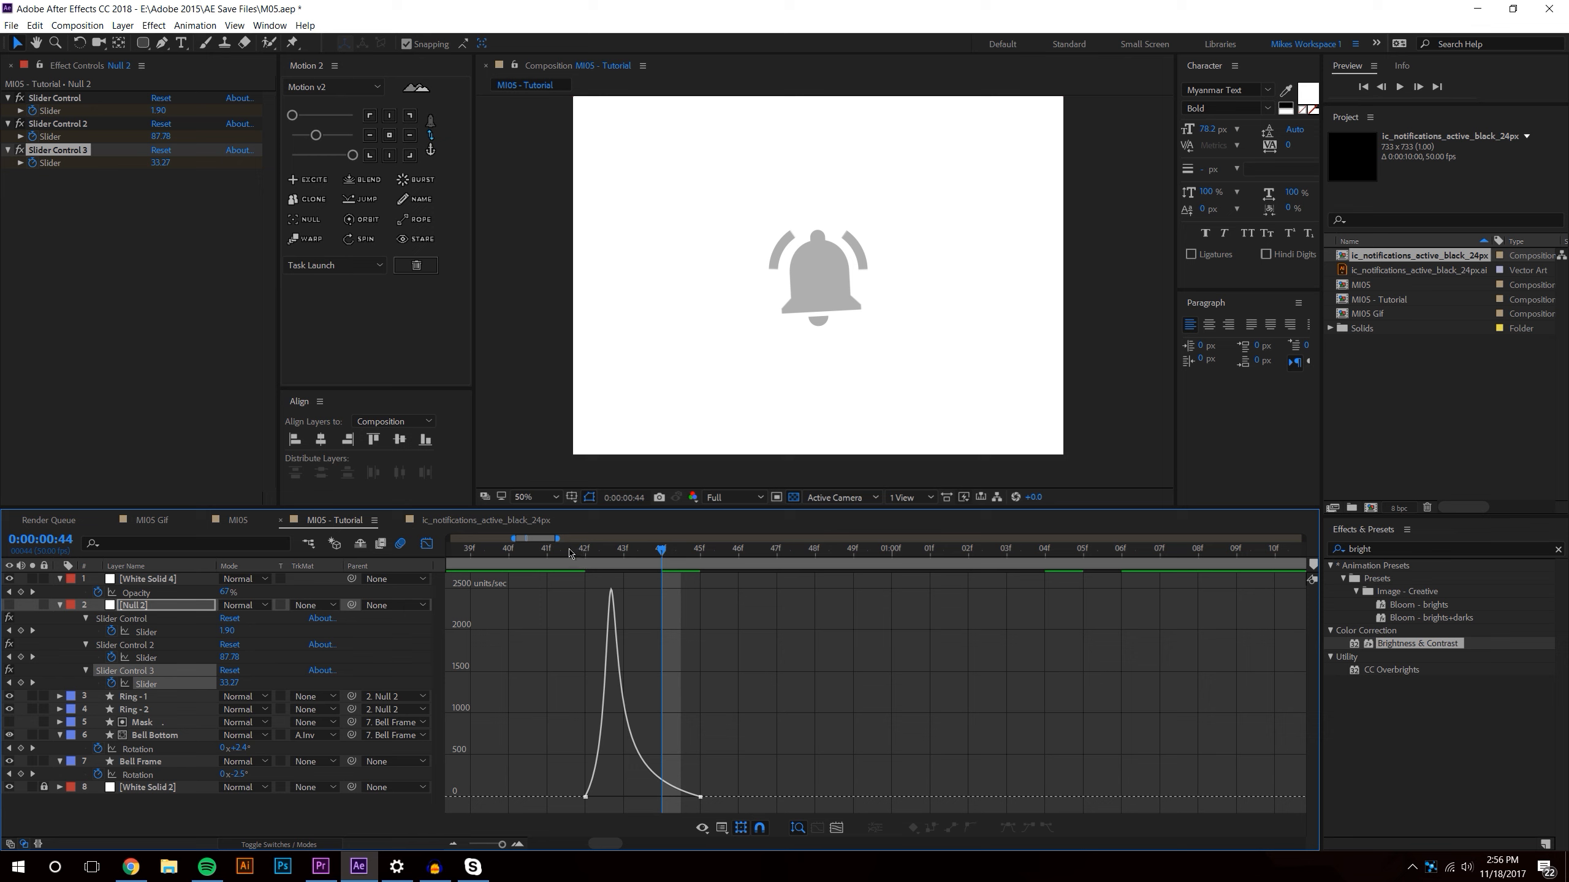
click(426, 544)
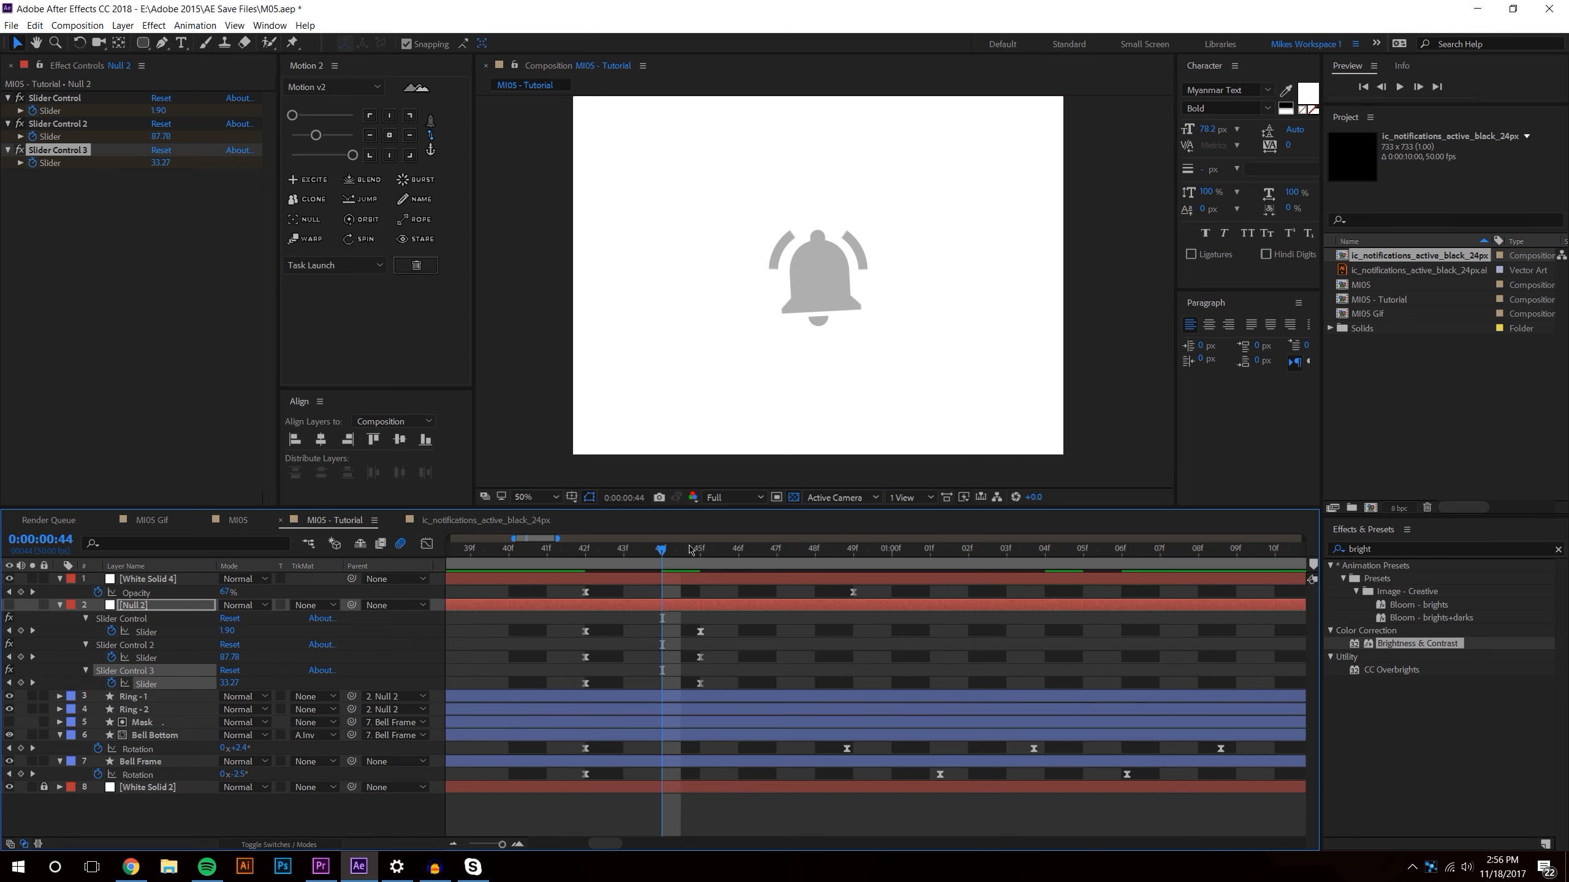
- Preview the bell animation from about 0:00:00:42 to check the eased ring arcs
click(453, 844)
click(453, 845)
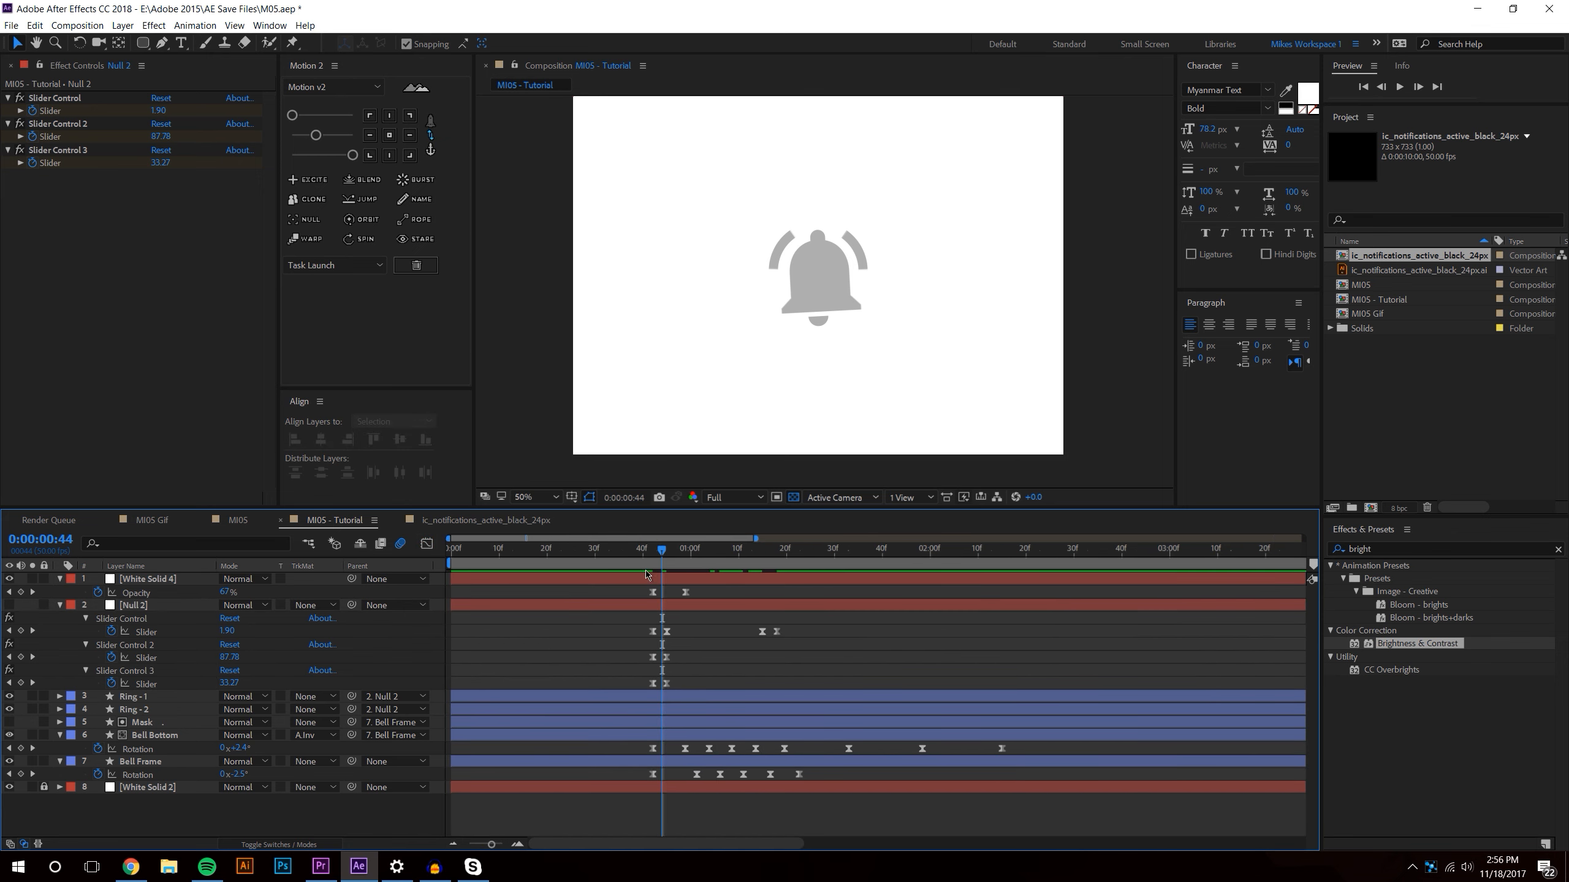
click(1400, 86)
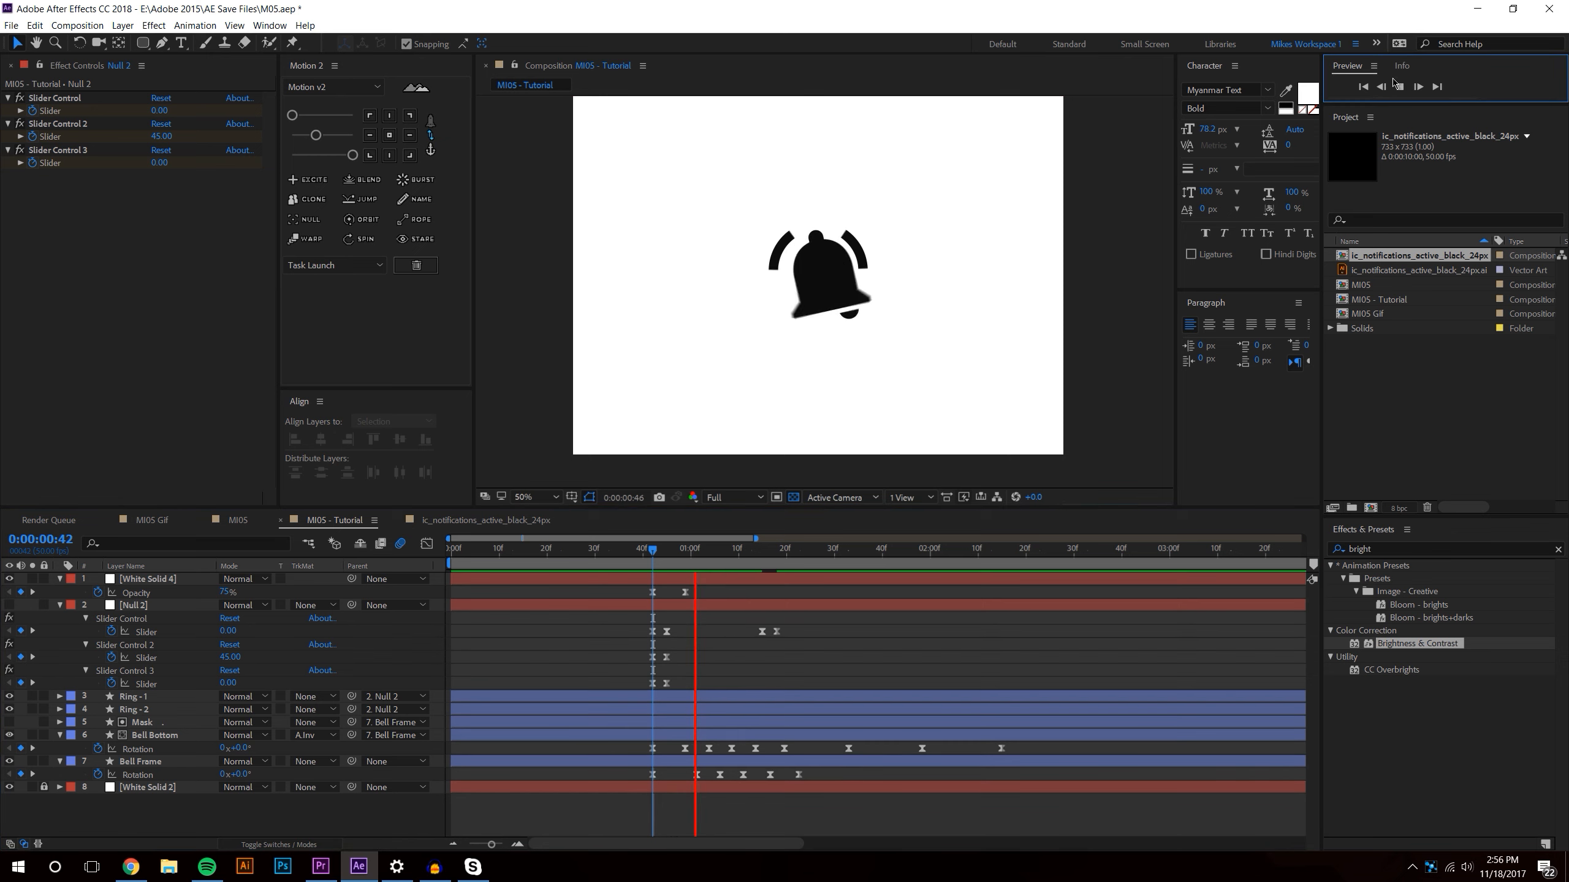
click(768, 535)
key(space)
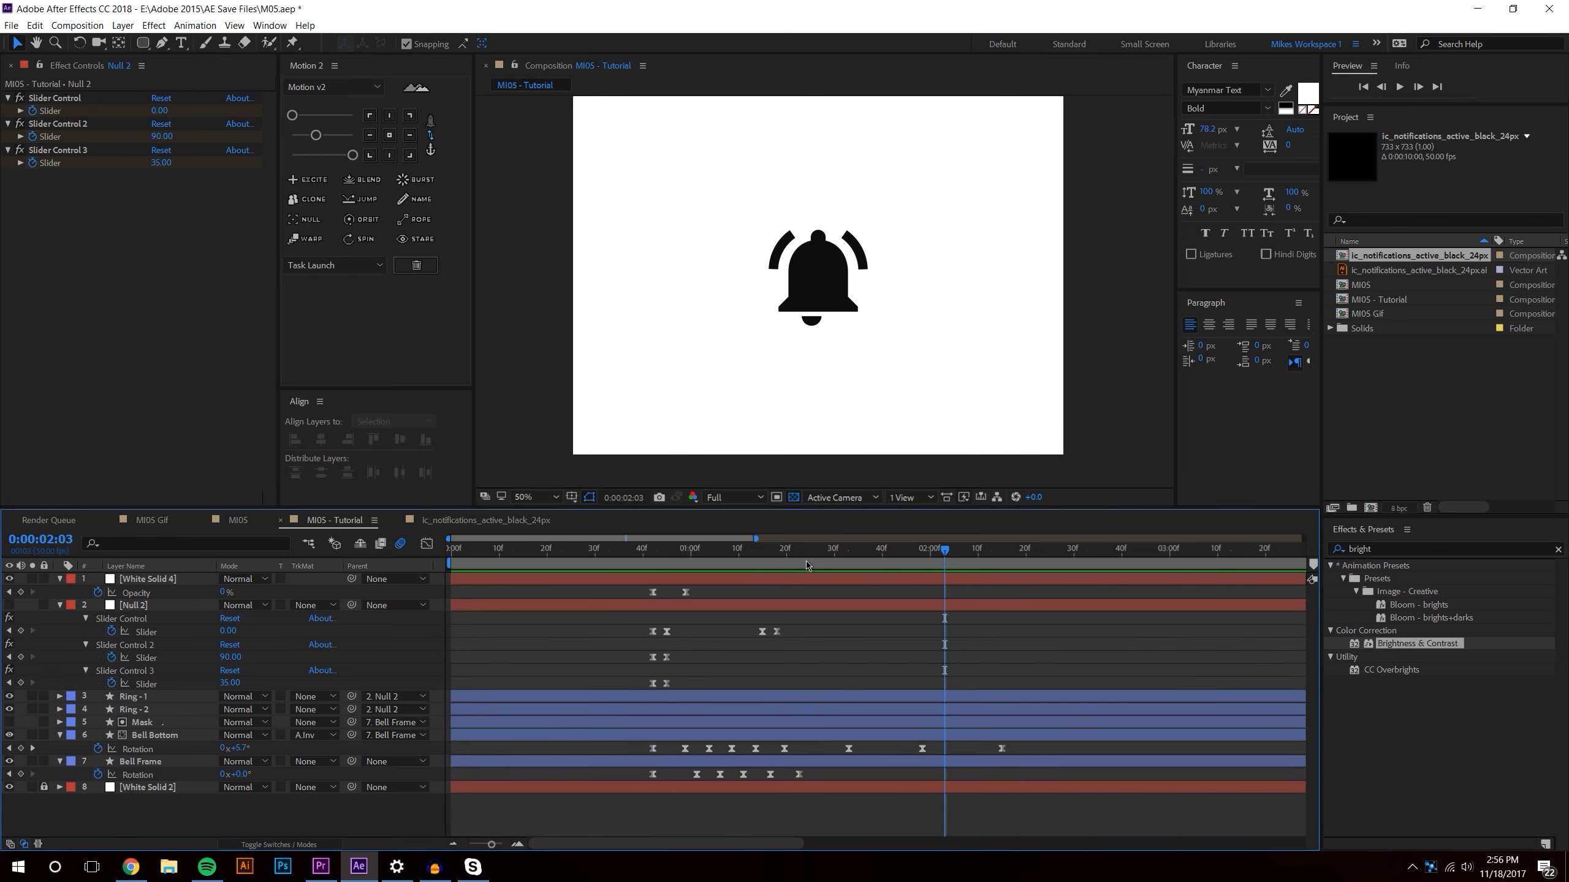
- Set White Solid 4's opacity keyframe at 0:00:00:49 to 13%
click(701, 550)
key(h)
key(j)
key(j)
key(j)
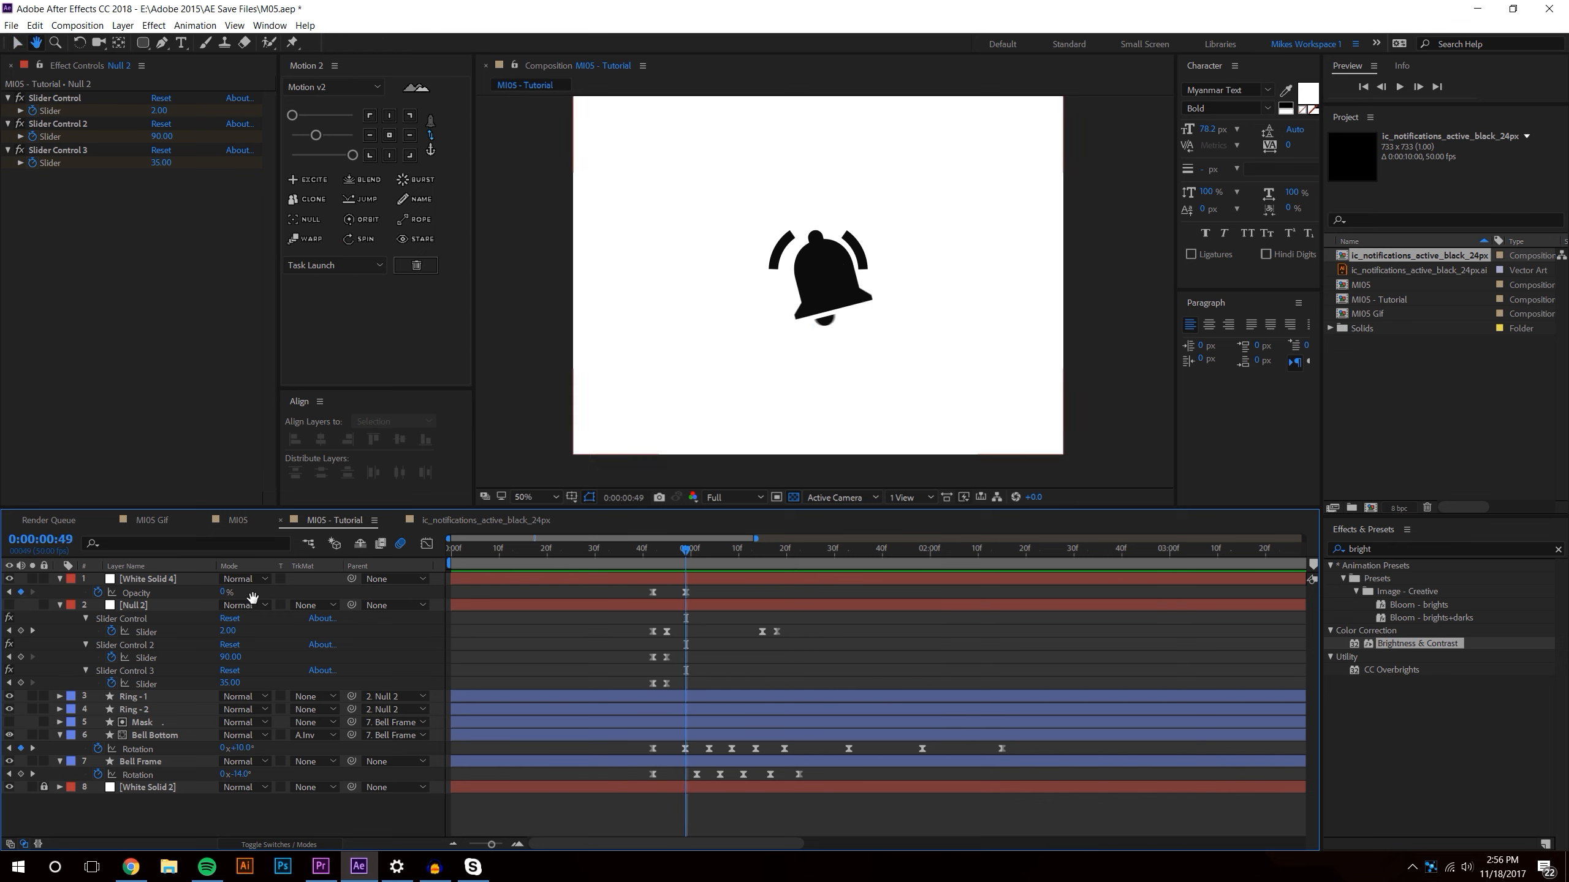
drag(223, 591, 231, 592)
click(896, 646)
click(643, 552)
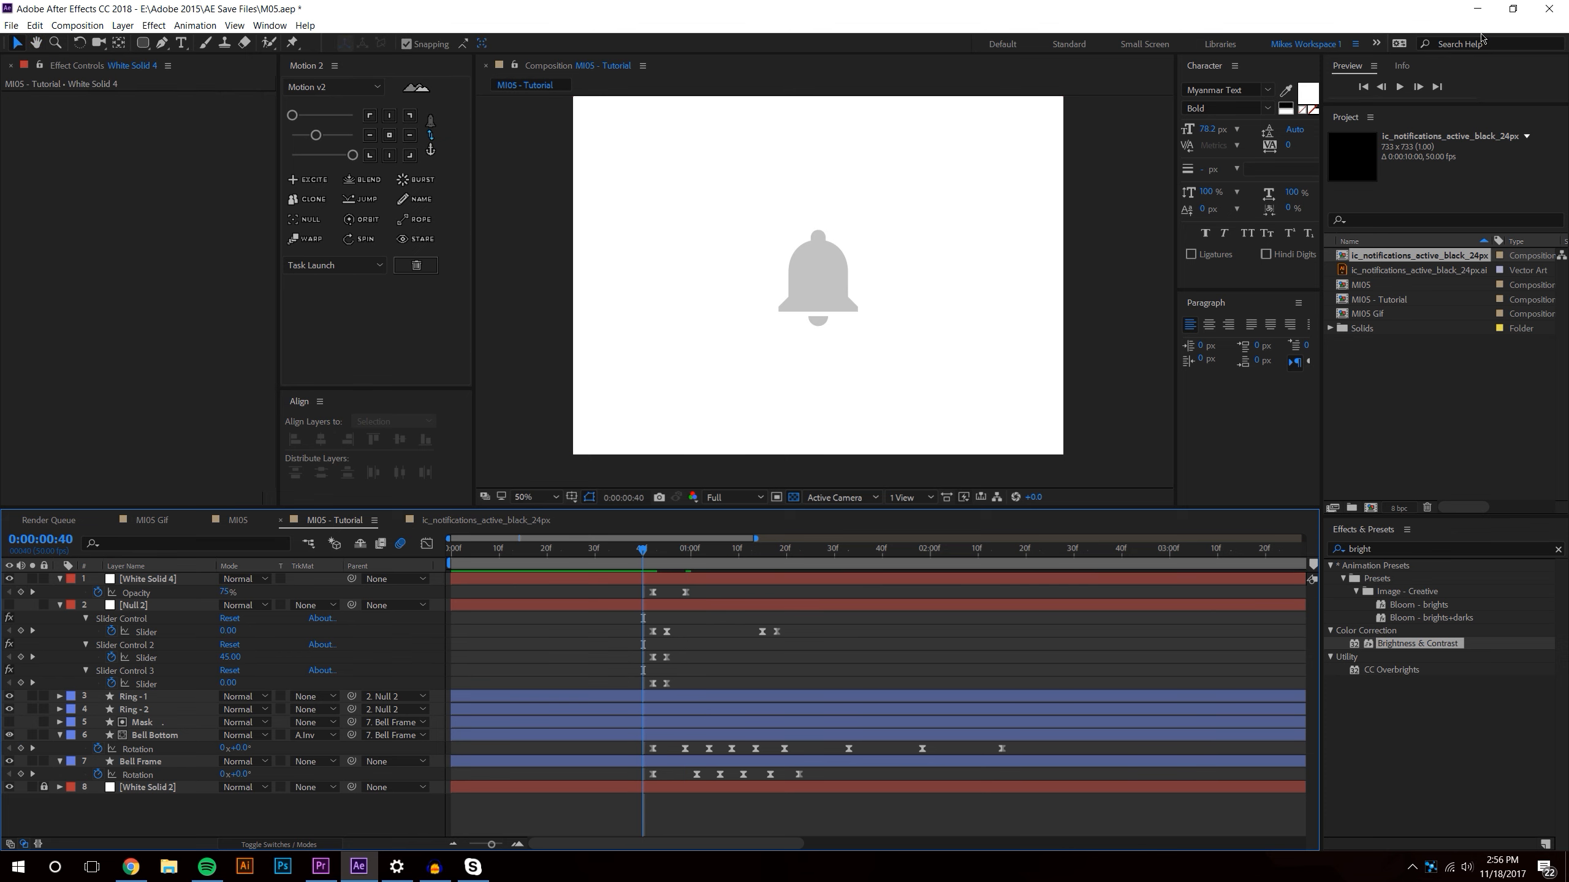
- Preview the softened fade and scrub to 0:00:02:26 to examine the icon's final dark tone up close
click(1399, 87)
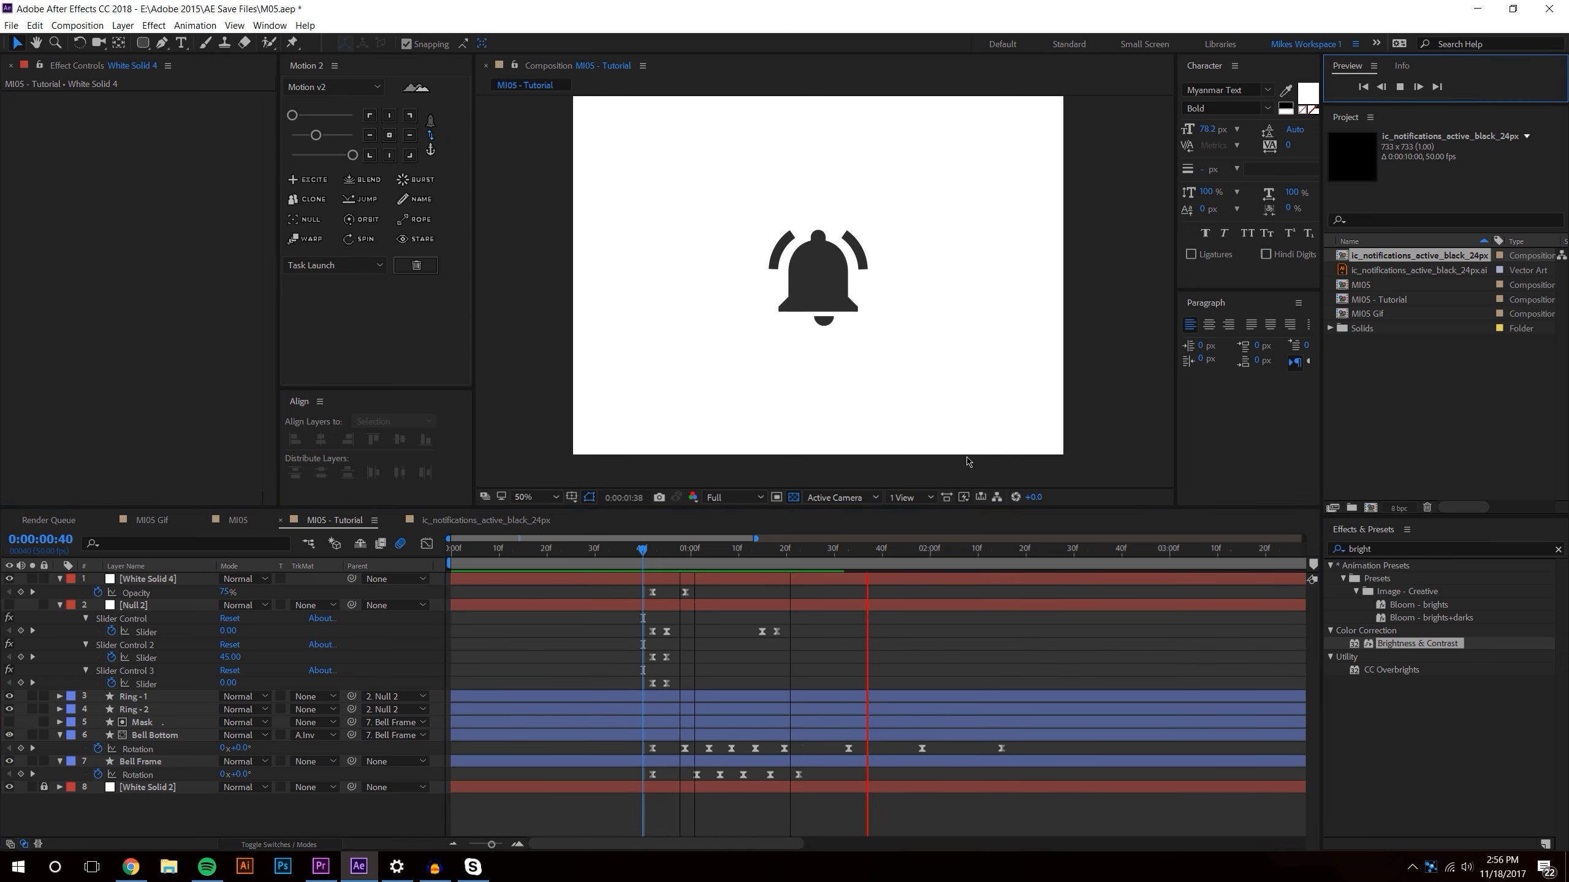
click(653, 552)
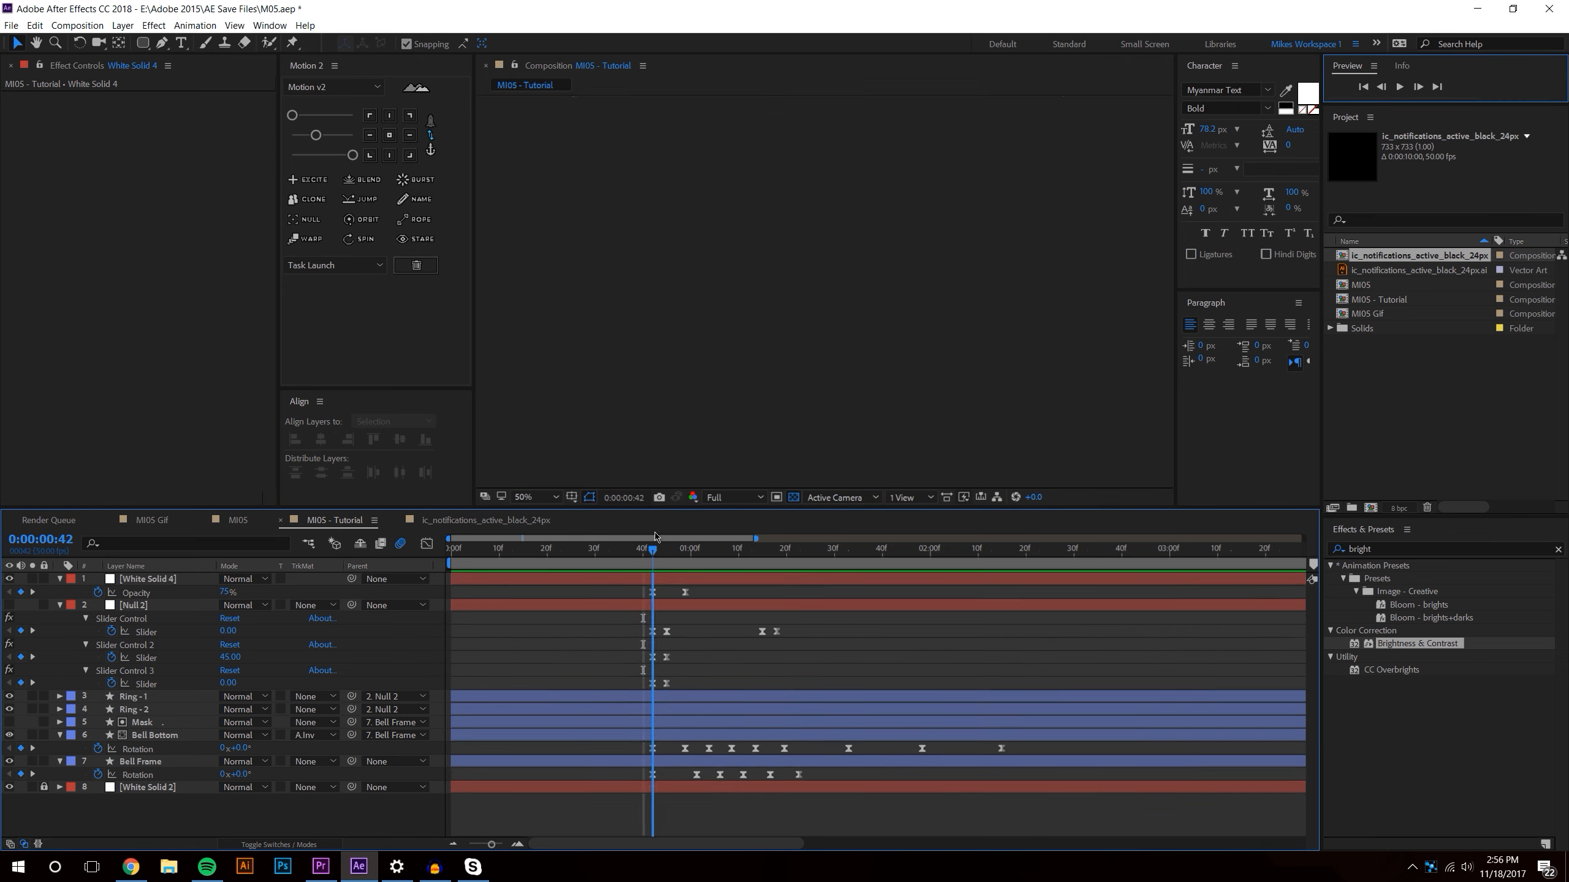
scroll(756, 351, up, 1)
drag(688, 553, 1055, 552)
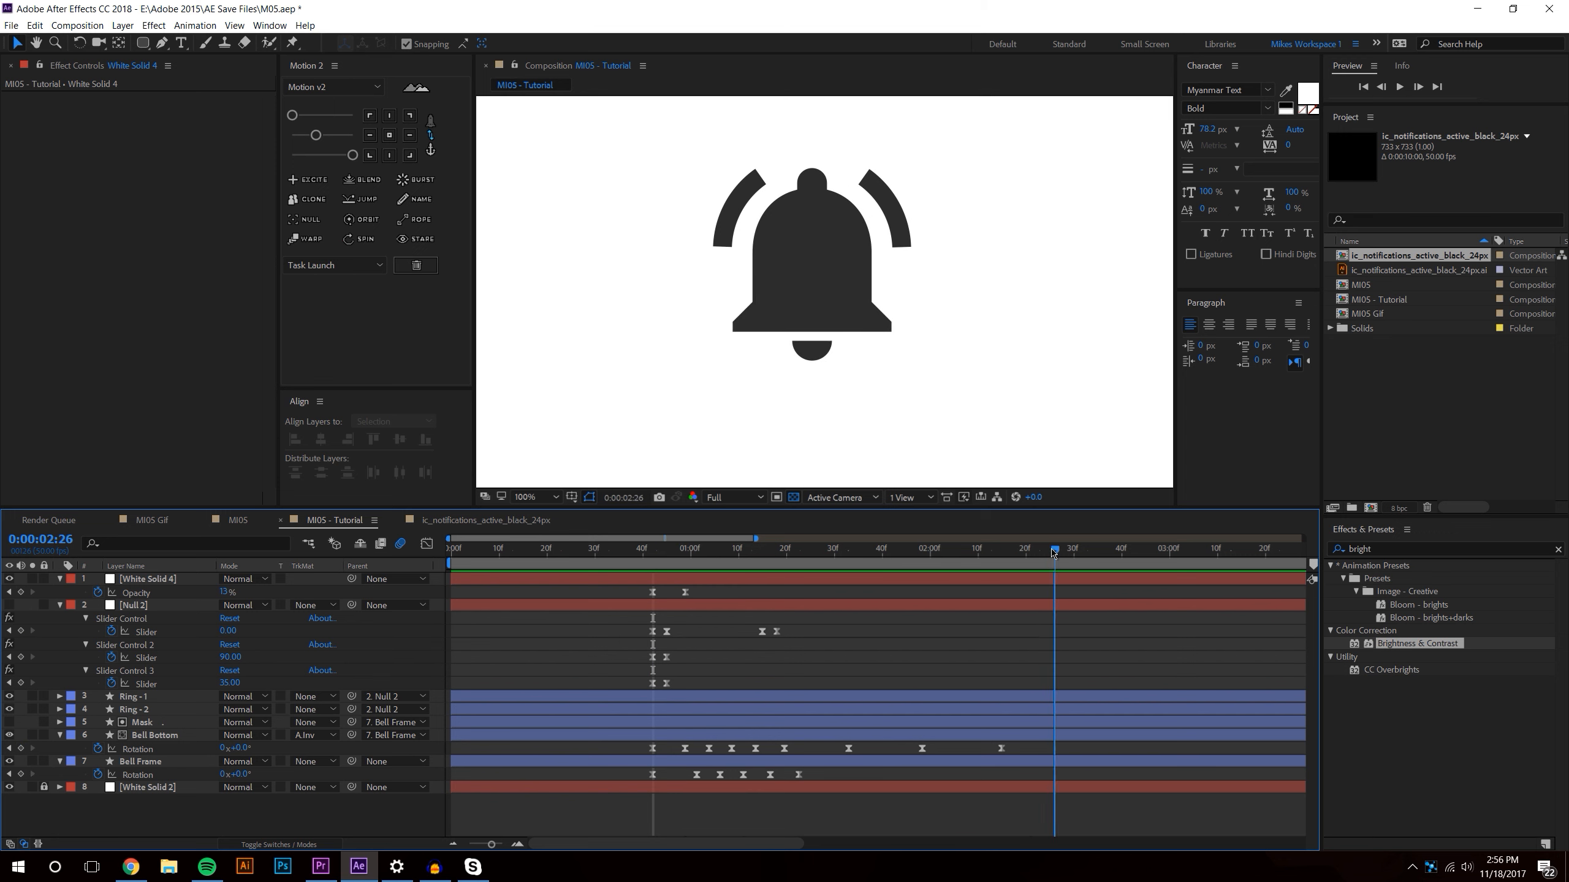
scroll(928, 218, down, 1)
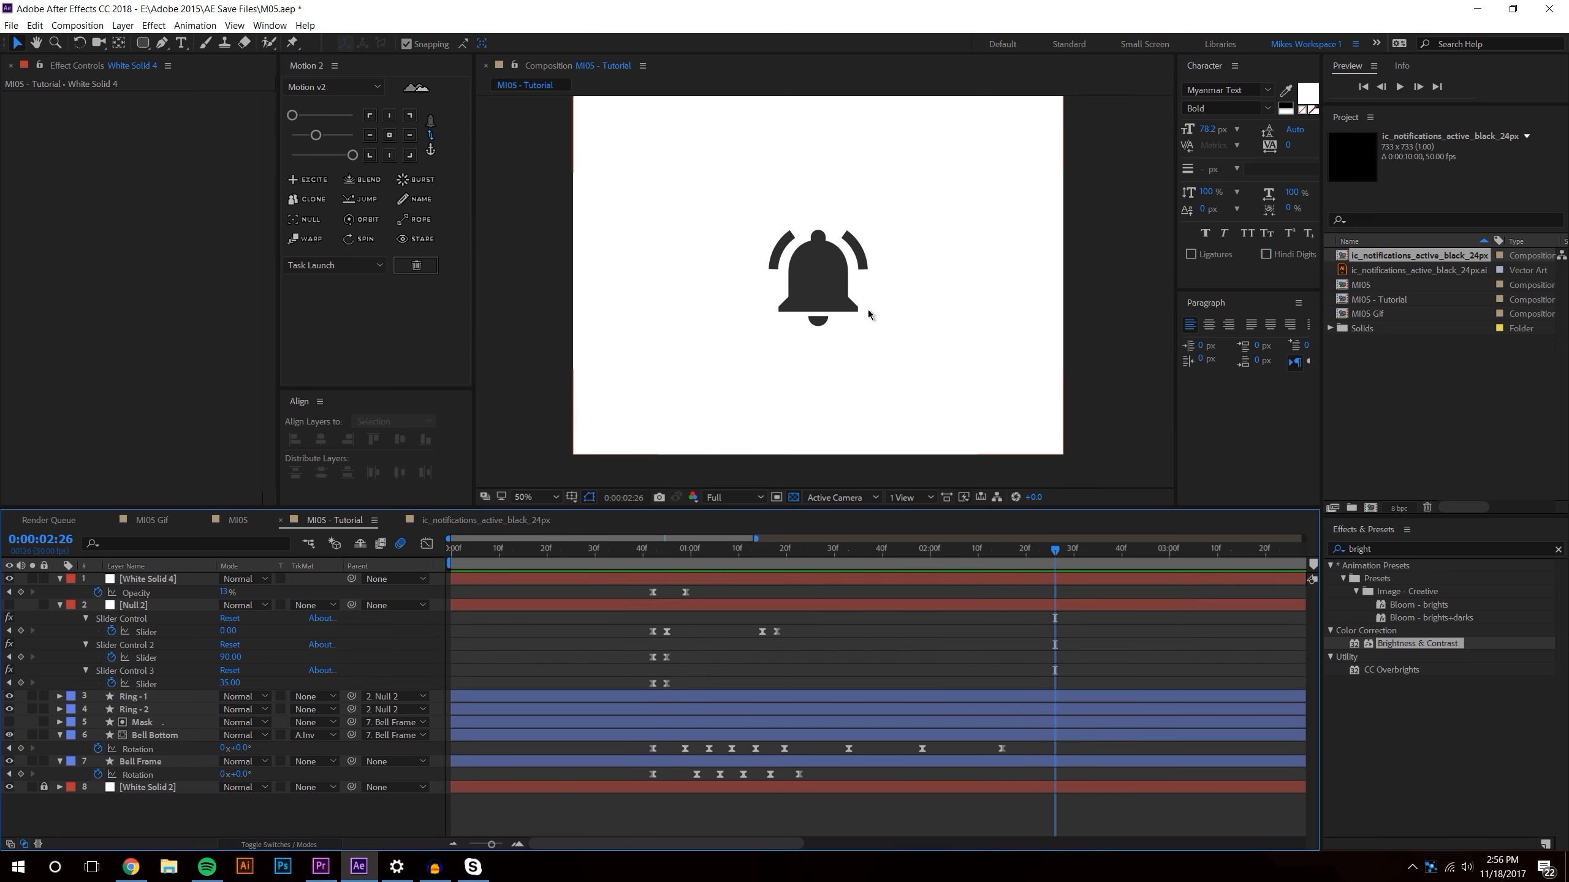
- Draw a black rounded rectangle about 321 by 48 px just below the bell as a new shape layer
click(144, 45)
click(189, 60)
scroll(693, 322, up, 2)
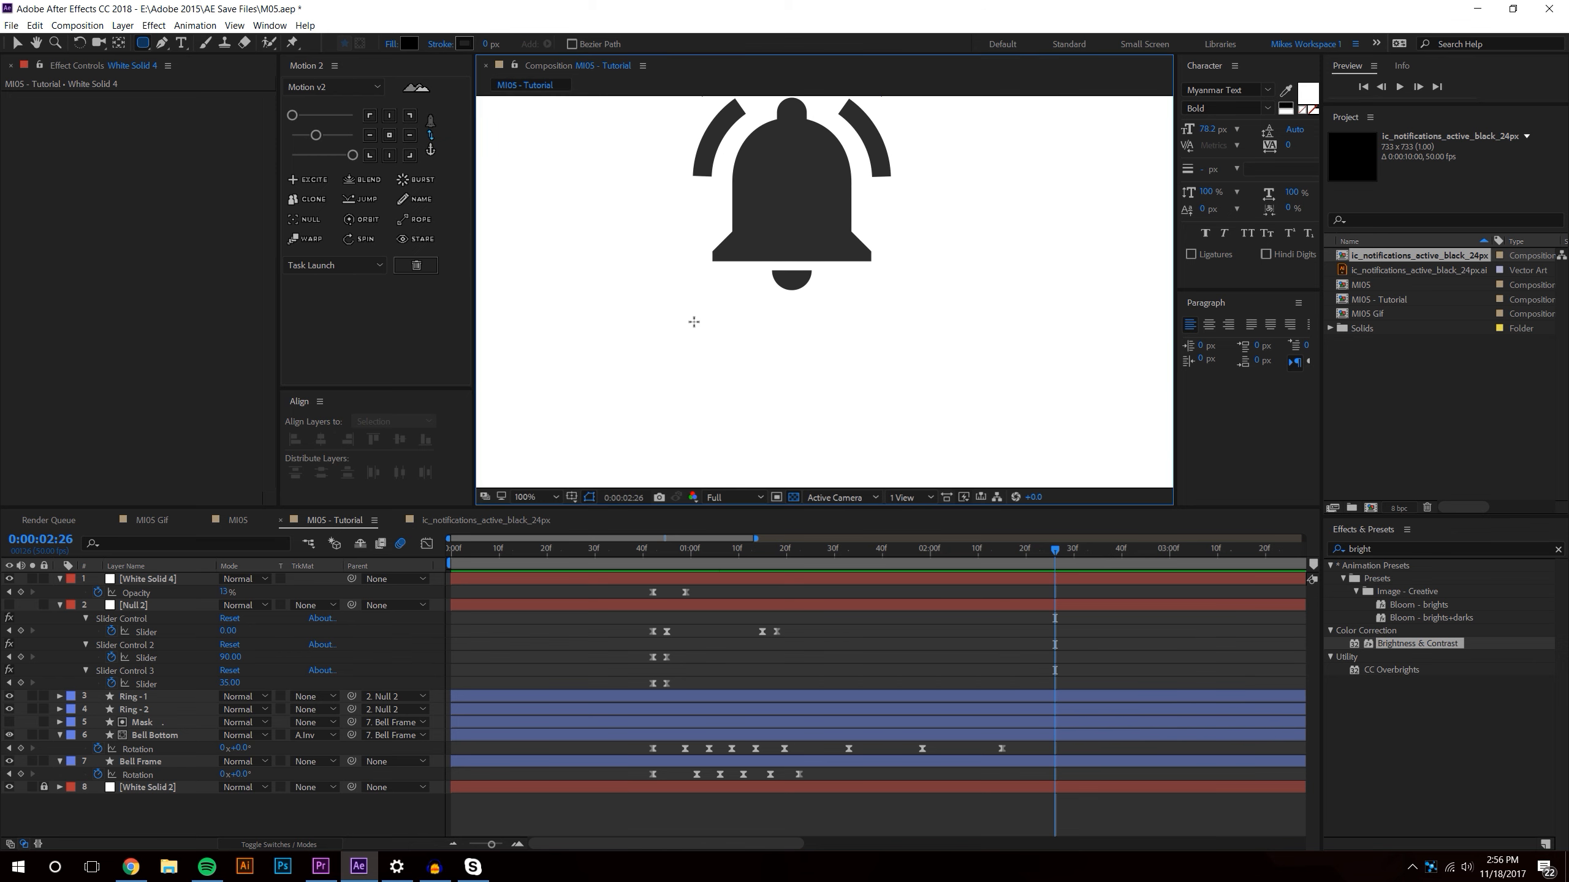
drag(704, 321, 897, 349)
key(v)
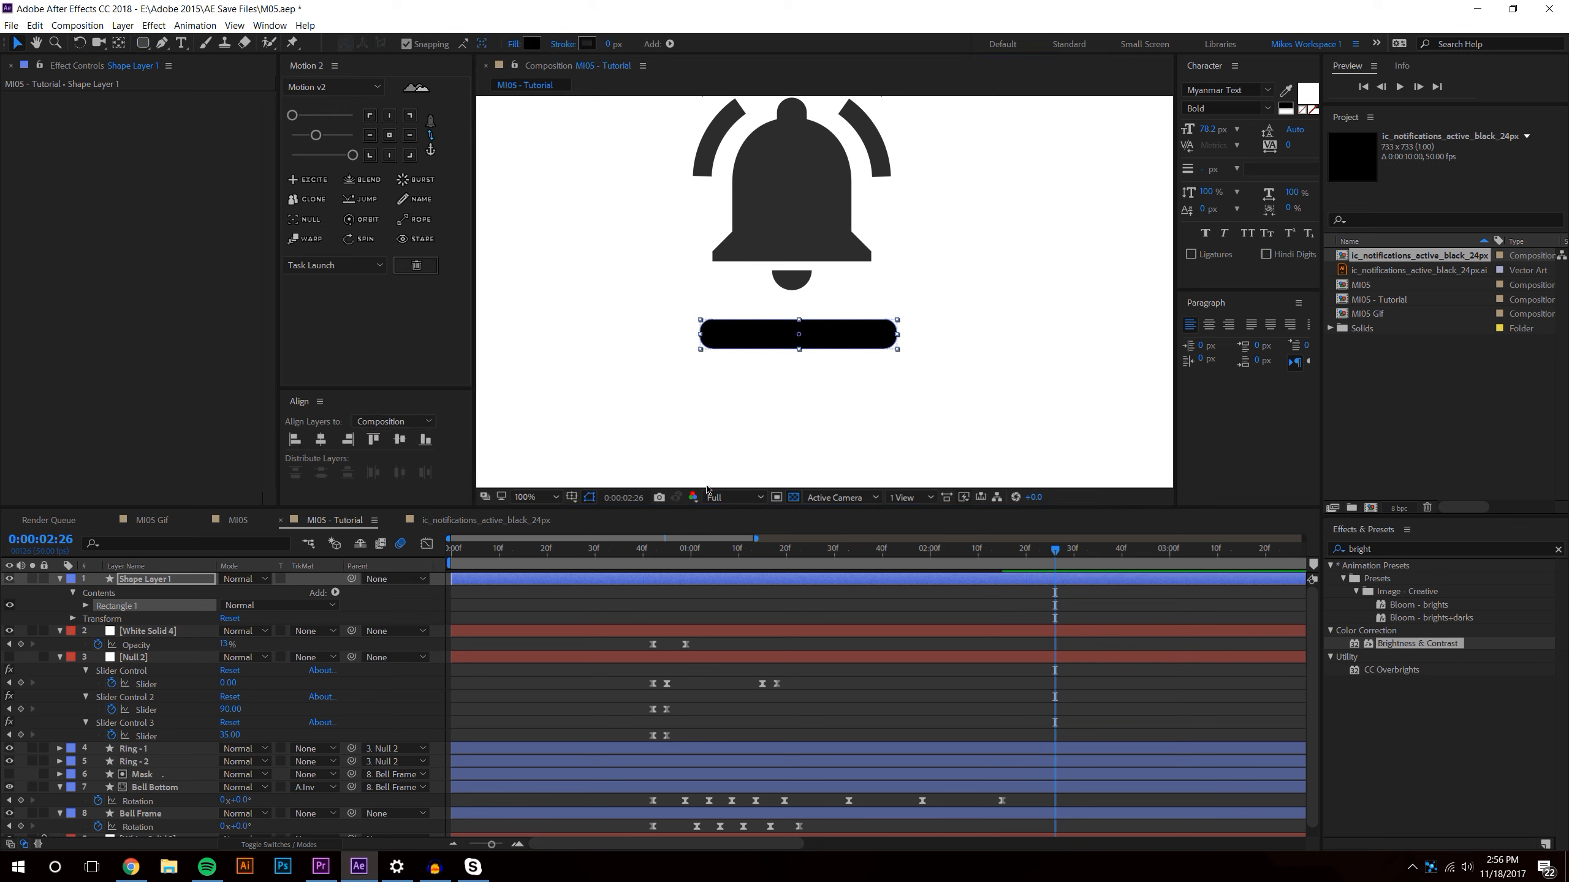
- Move the bar's anchor point to its own centre and centre the bar horizontally in the composition
click(805, 344)
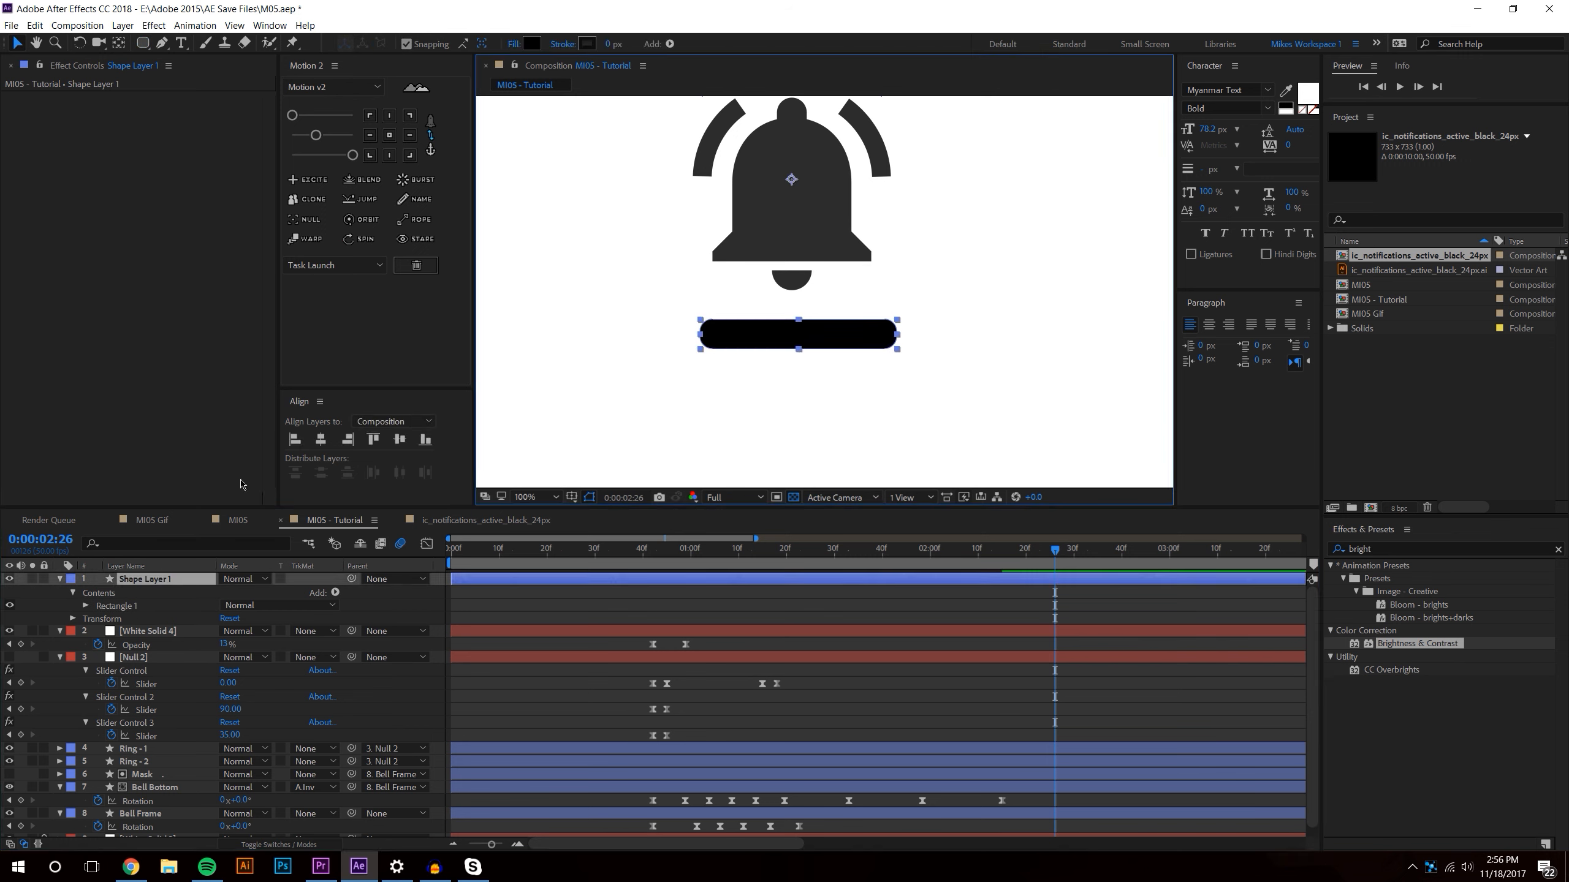
key(y)
drag(791, 179, 799, 332)
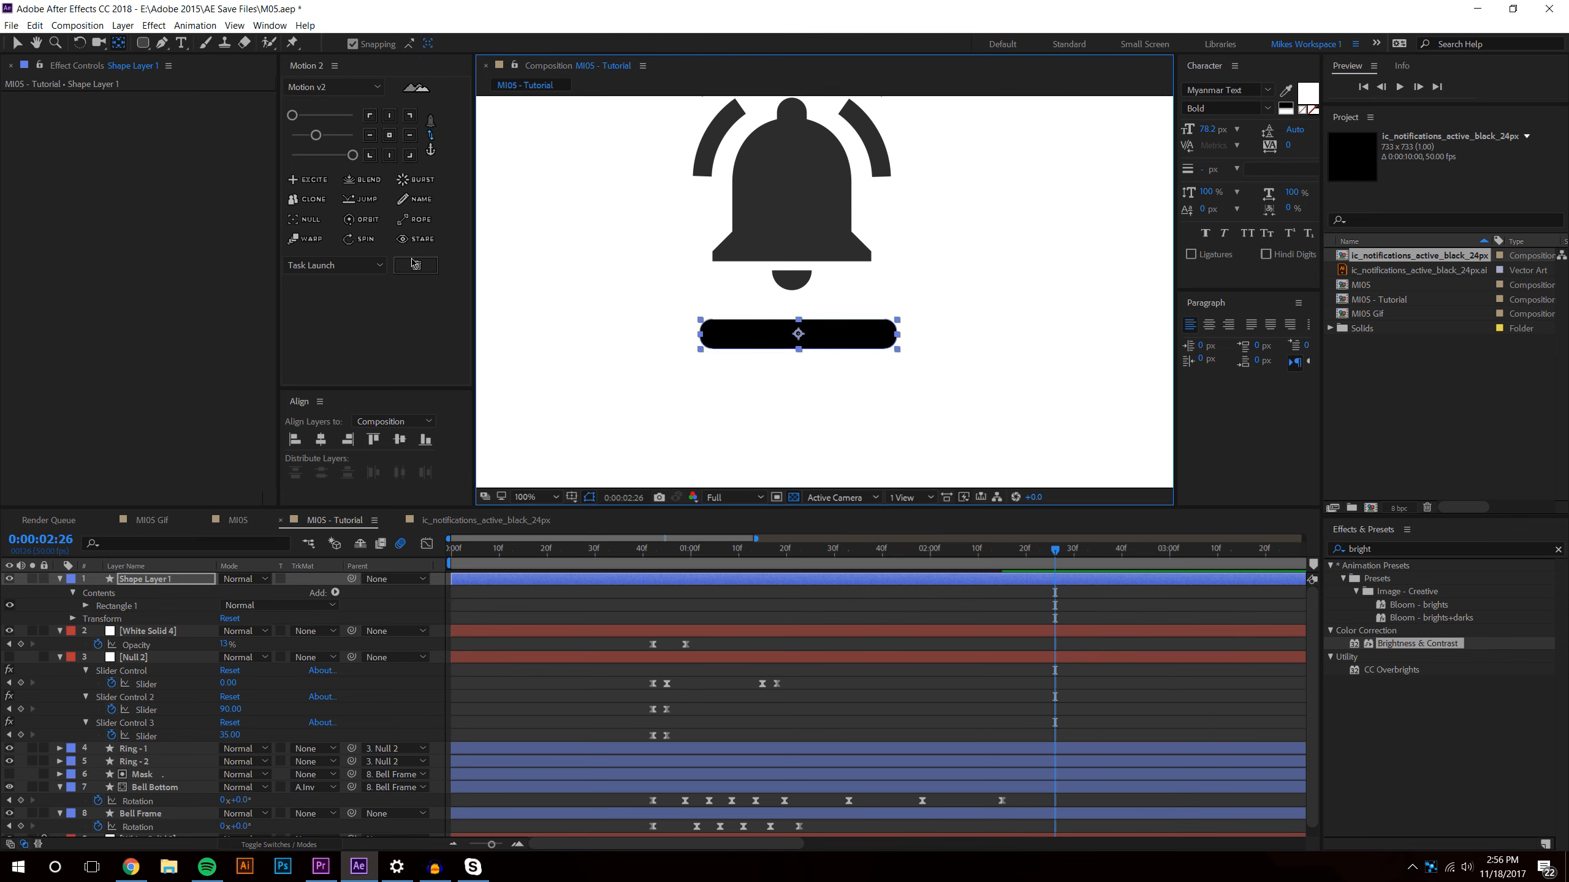
click(17, 42)
click(320, 439)
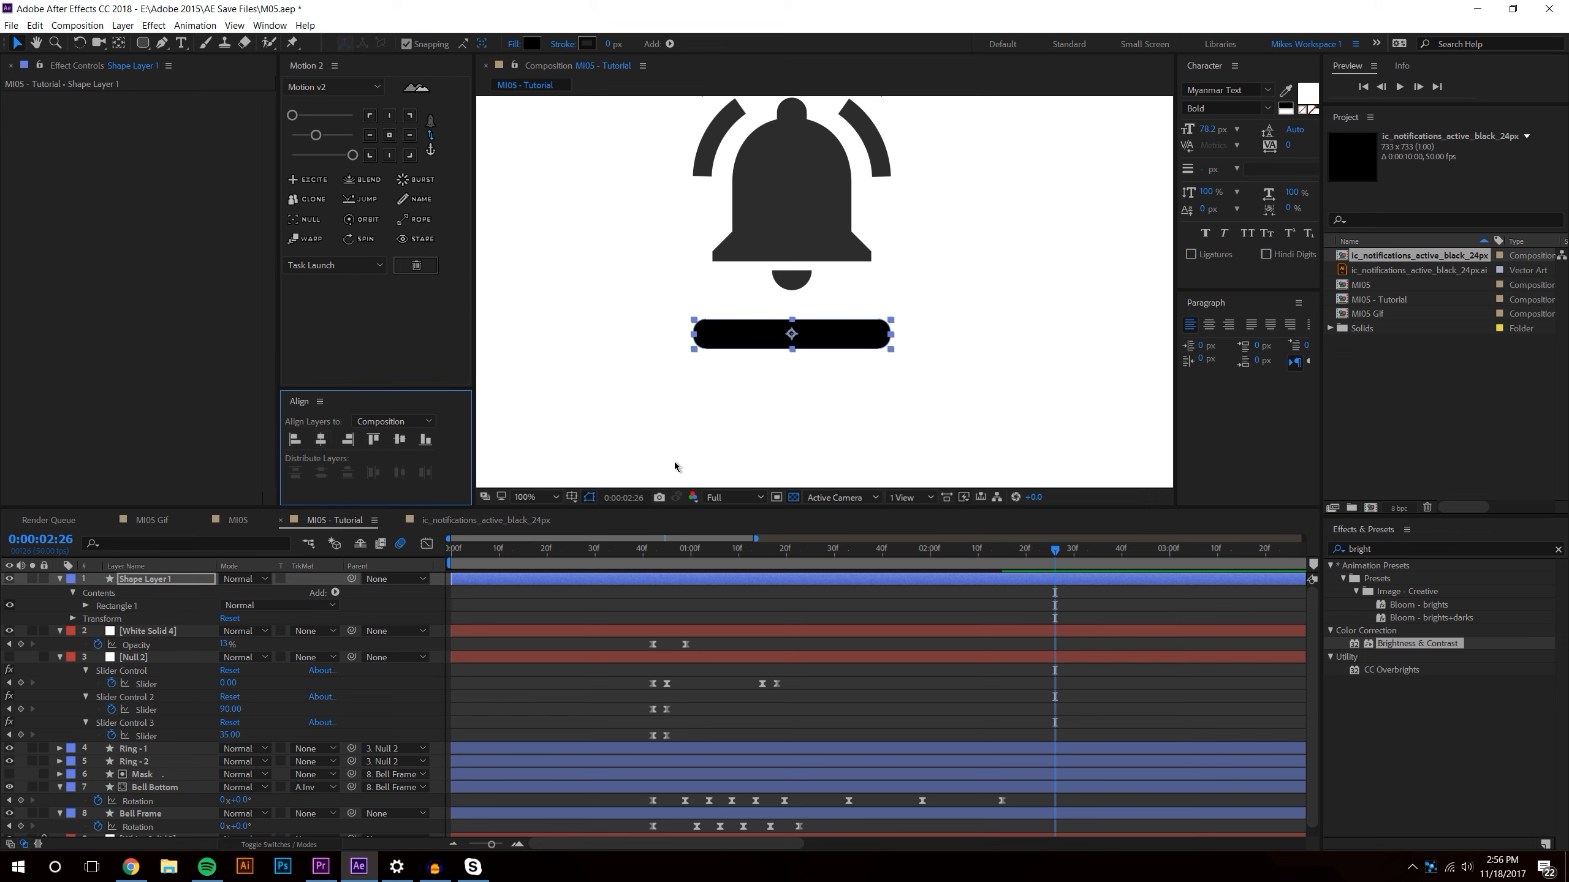
- Set the roundness of the bar's Rectangle Path 1 to 79
click(87, 606)
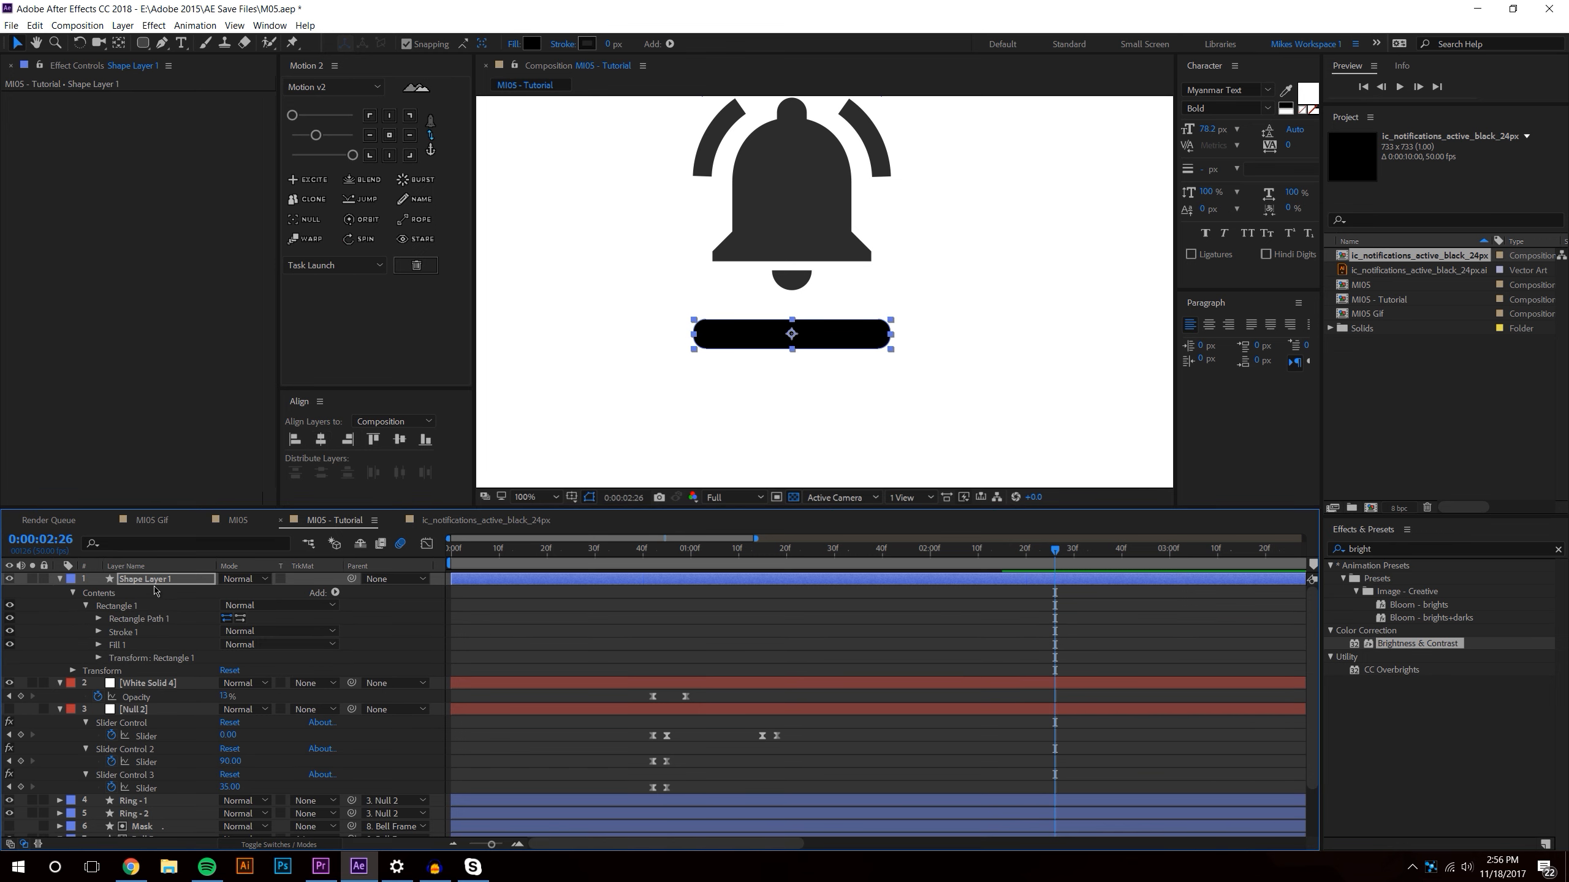
click(98, 619)
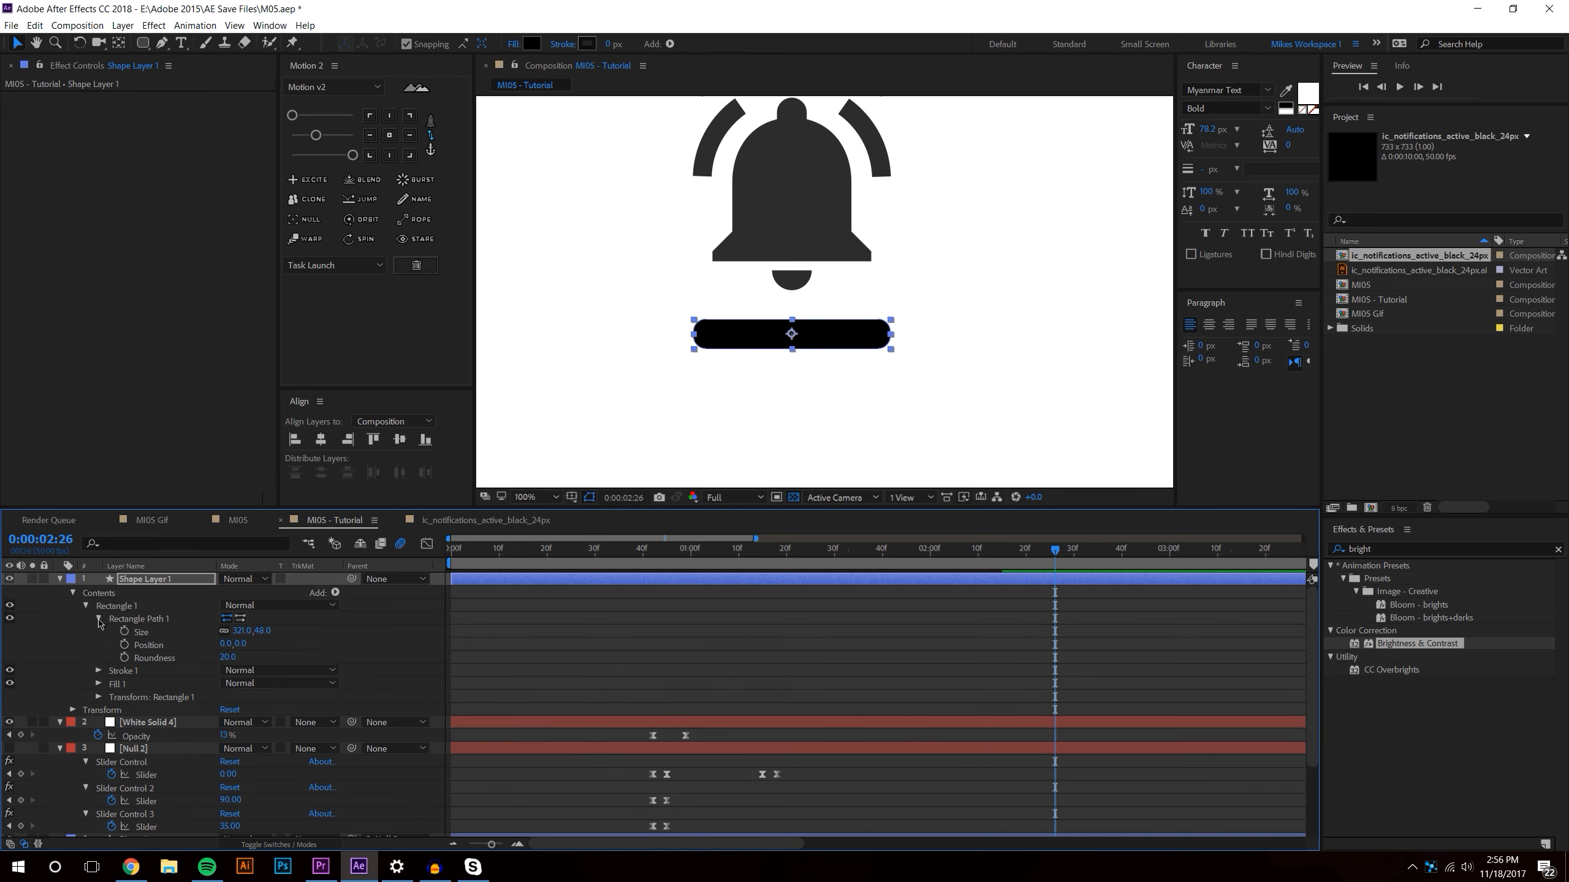
click(167, 658)
click(802, 340)
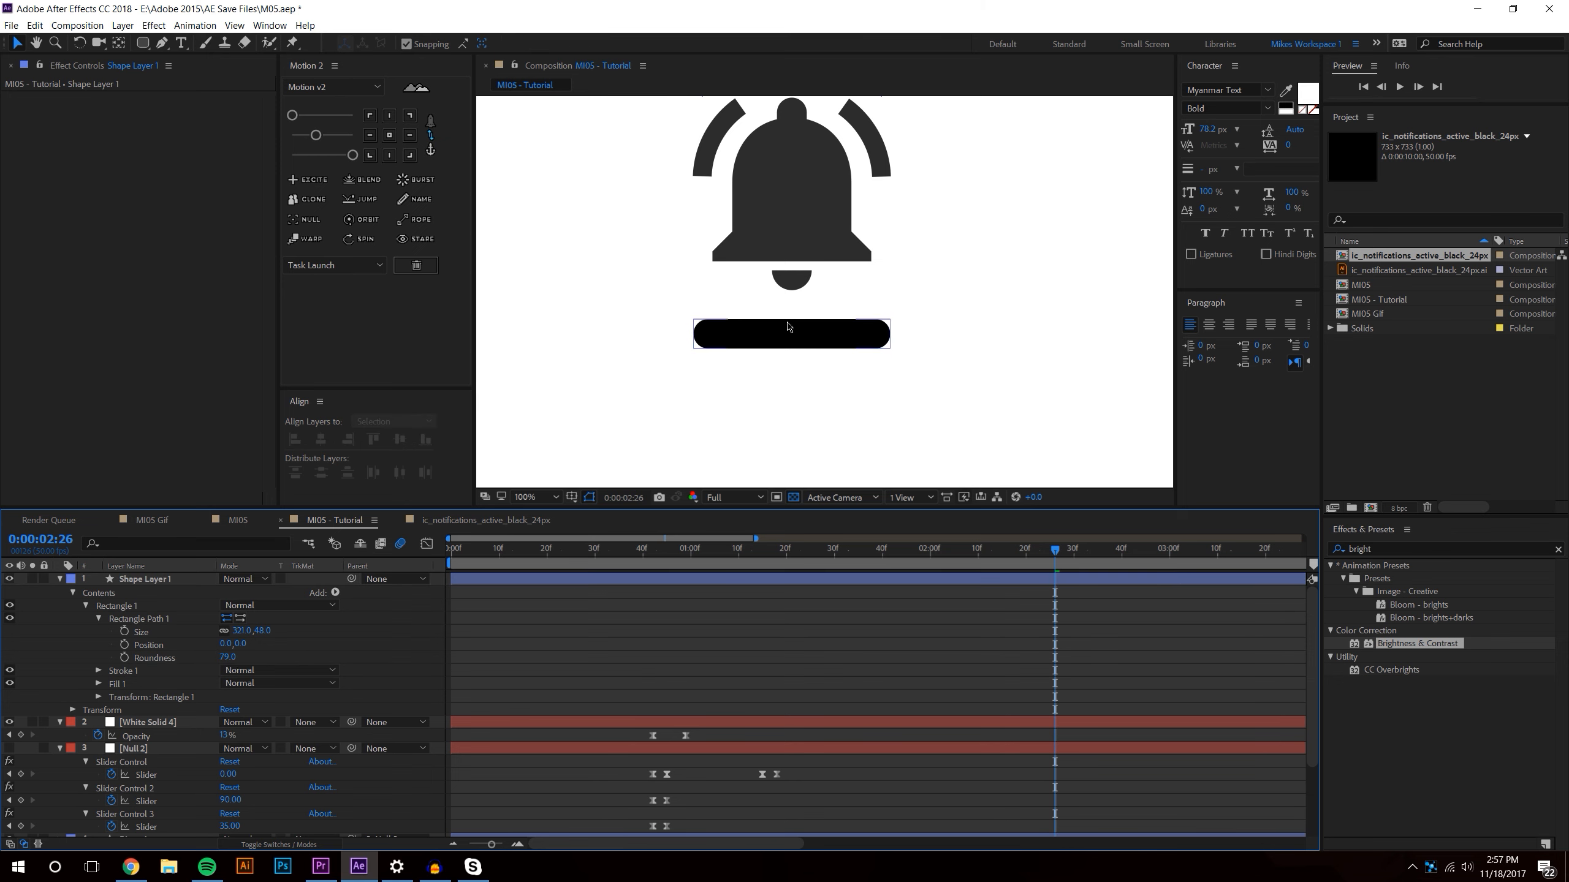
- Set the bar's opacity to 16% and compare it with the grey bell at 0:00:00:37
key(period)
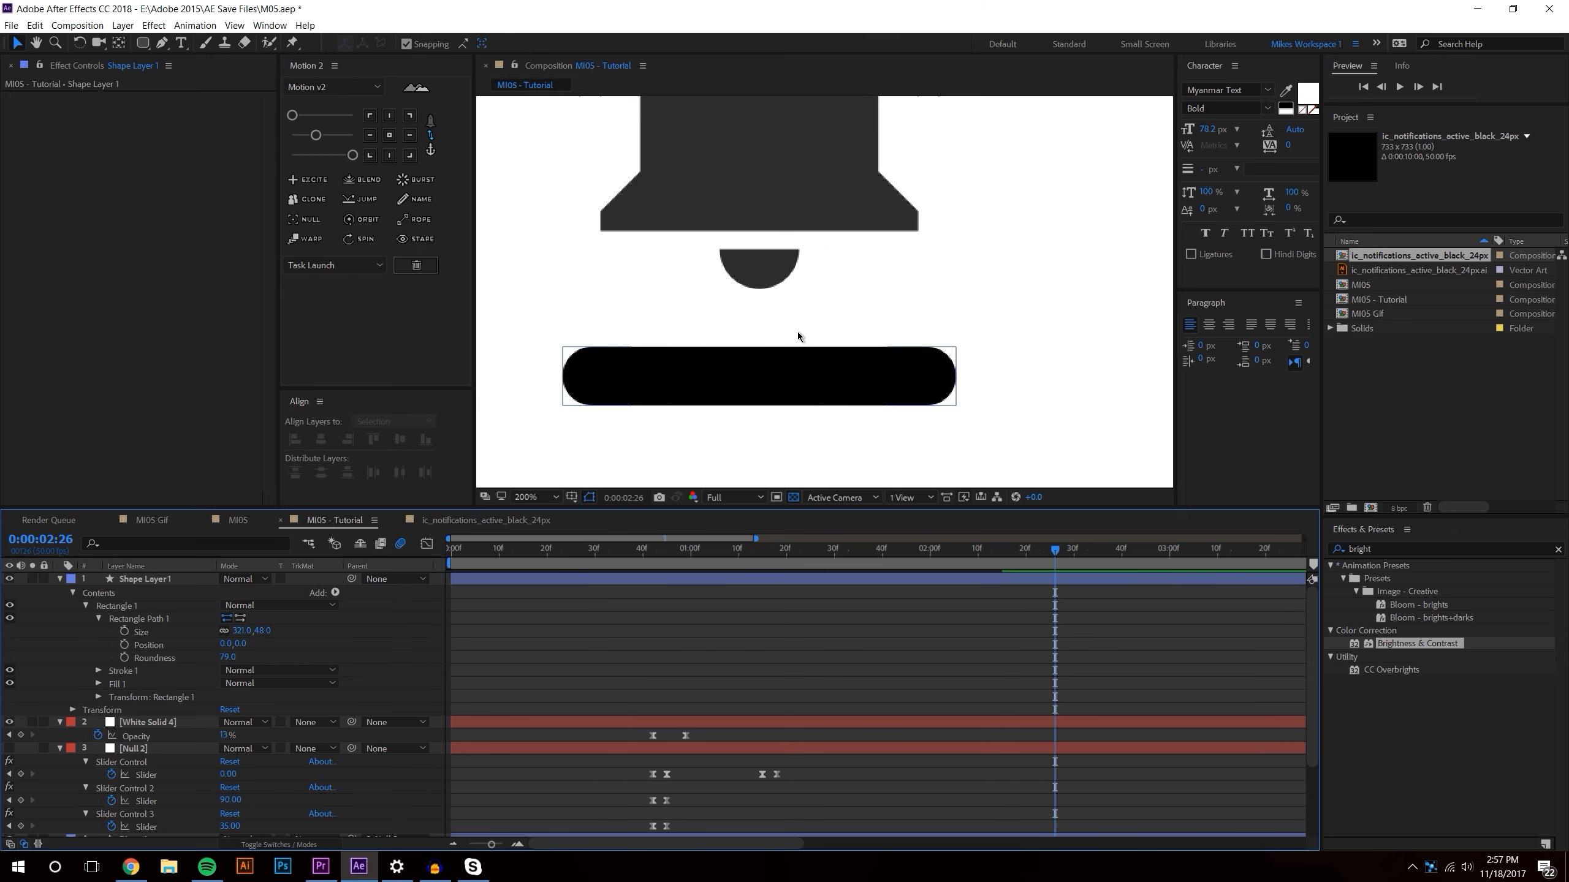
click(647, 382)
key(t)
drag(227, 594, 176, 594)
click(628, 564)
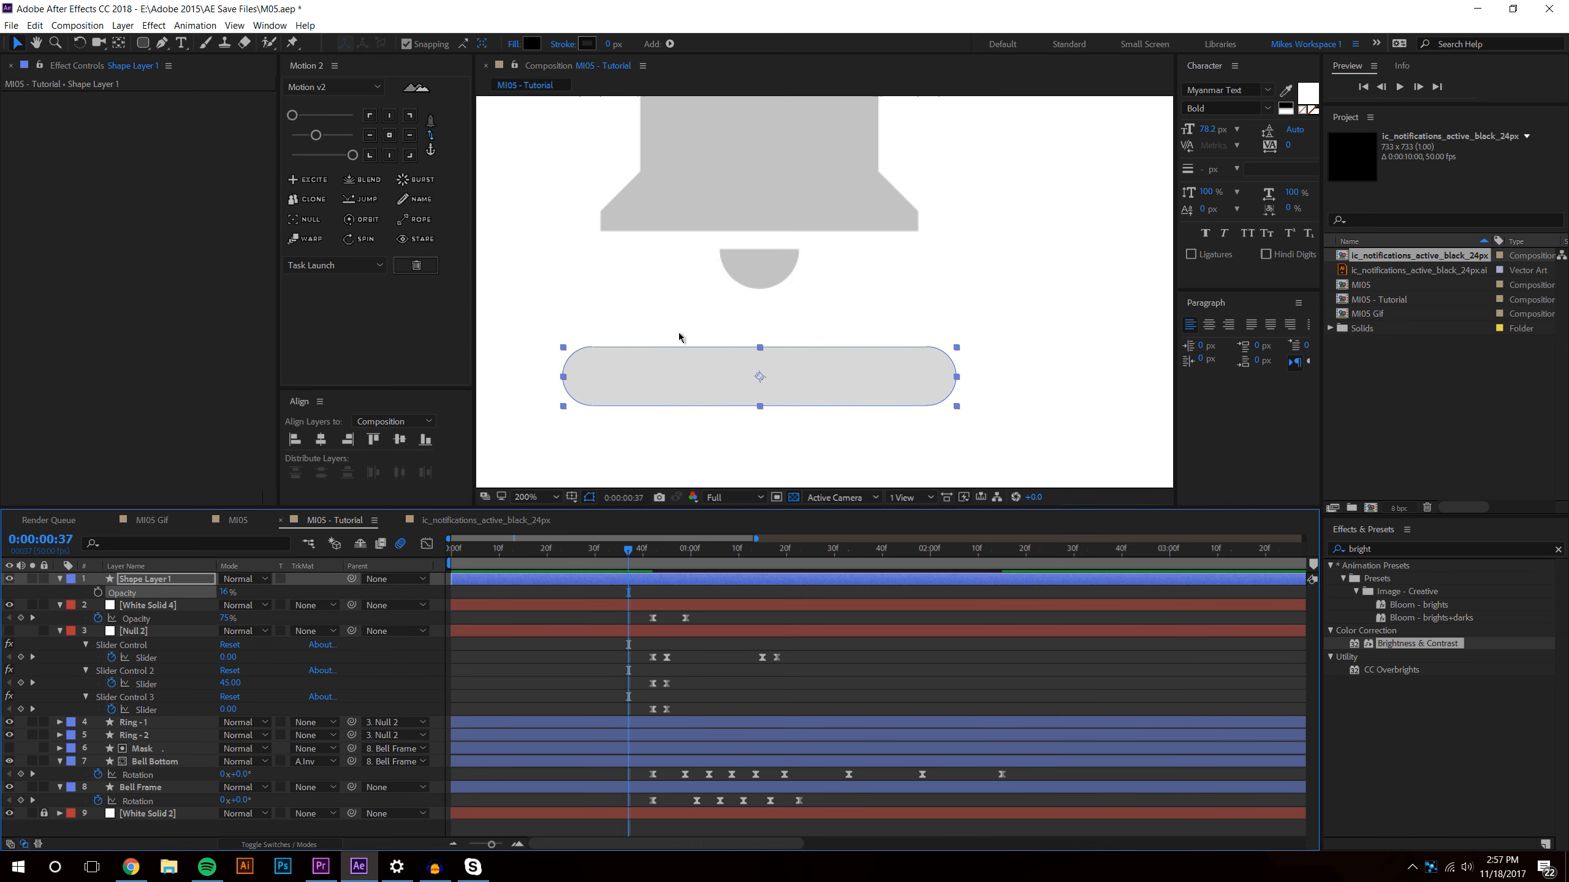
scroll(718, 319, down, 2)
click(1089, 325)
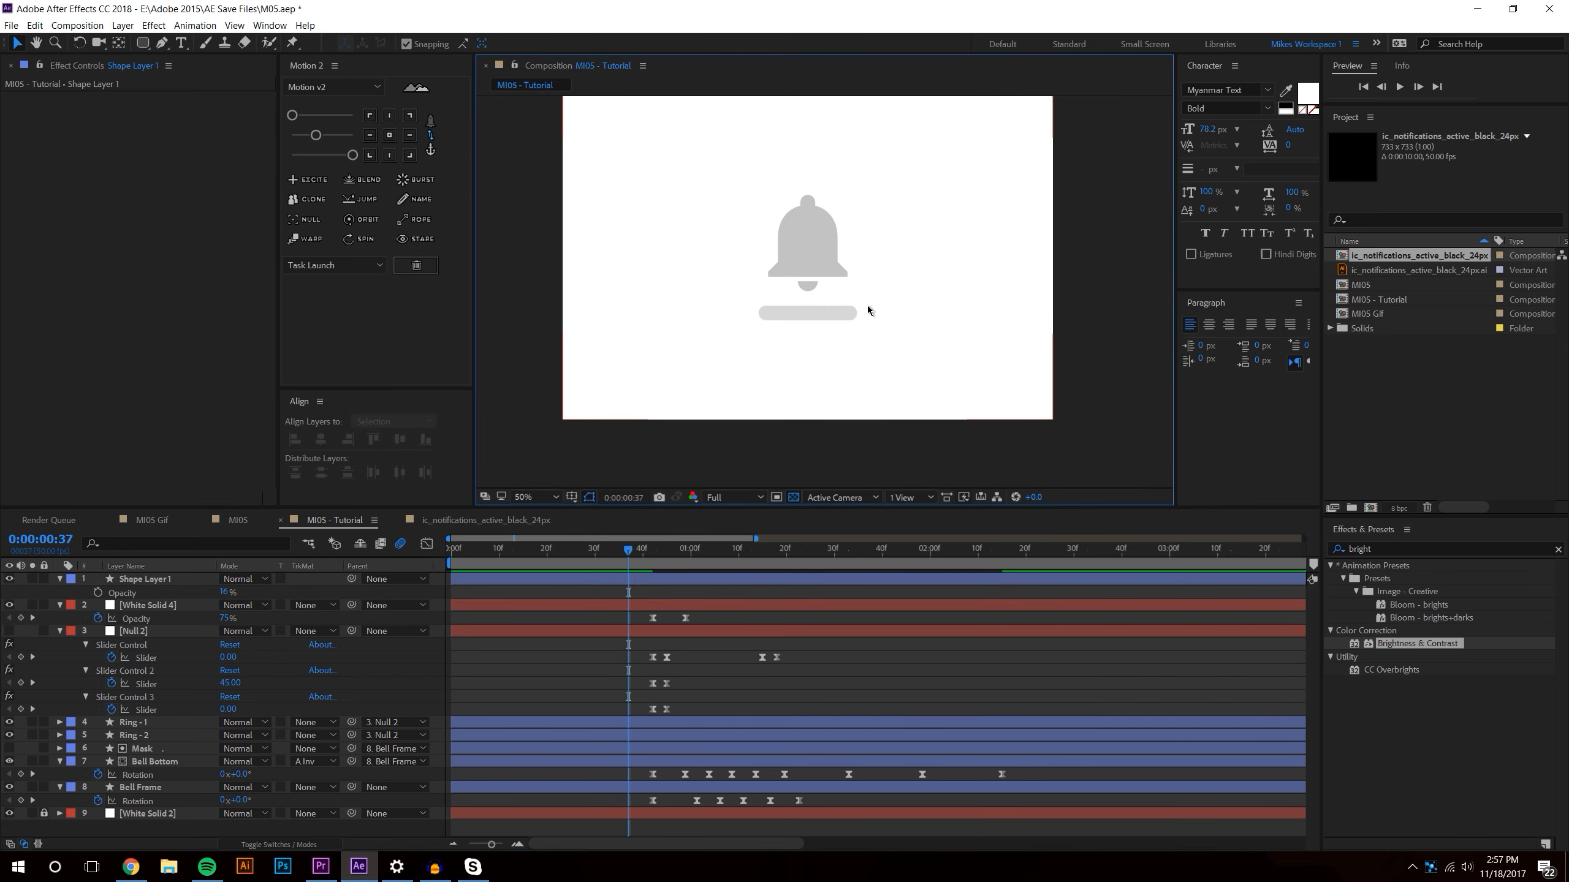
- Add a horizontal text layer reading "NOTIFICATION ON" over the bar
scroll(868, 305, up, 1)
click(788, 335)
click(791, 336)
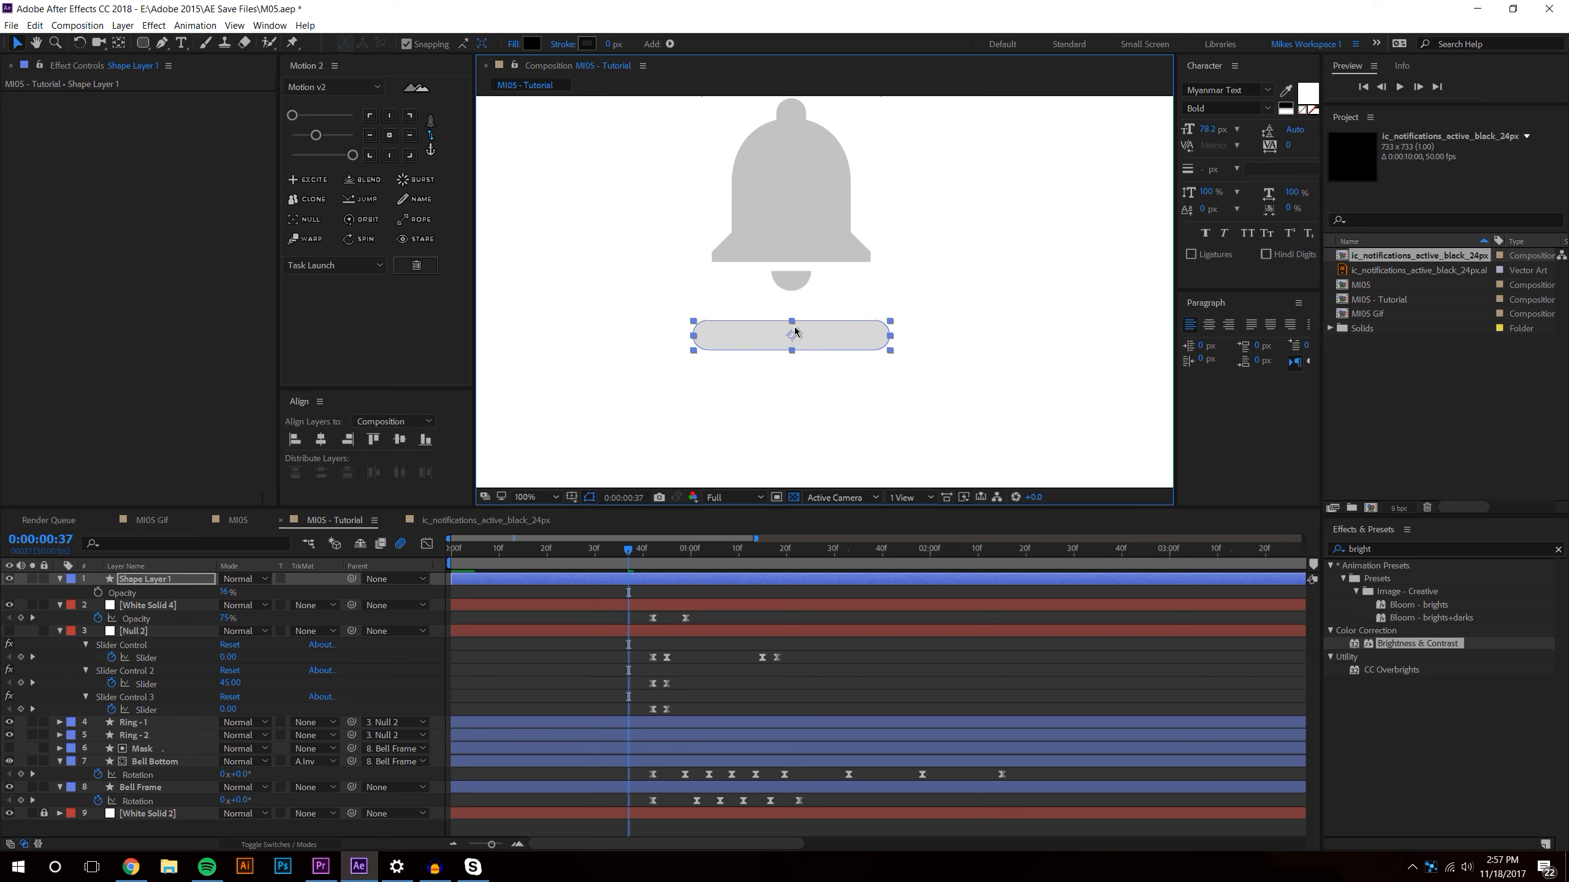
scroll(827, 323, up, 1)
click(181, 43)
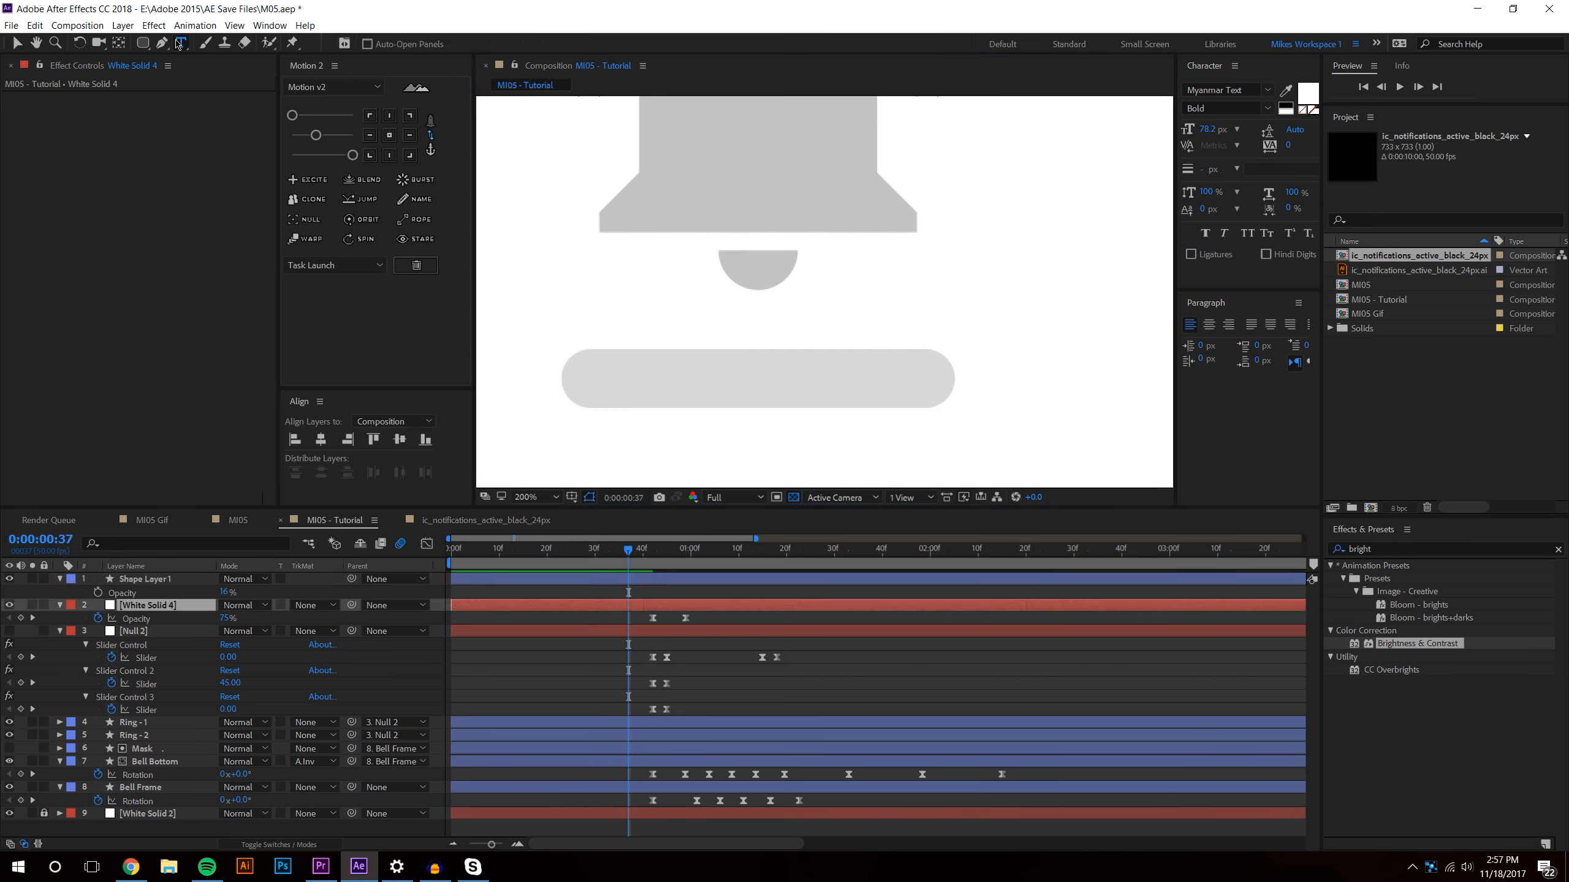
click(645, 402)
text(N)
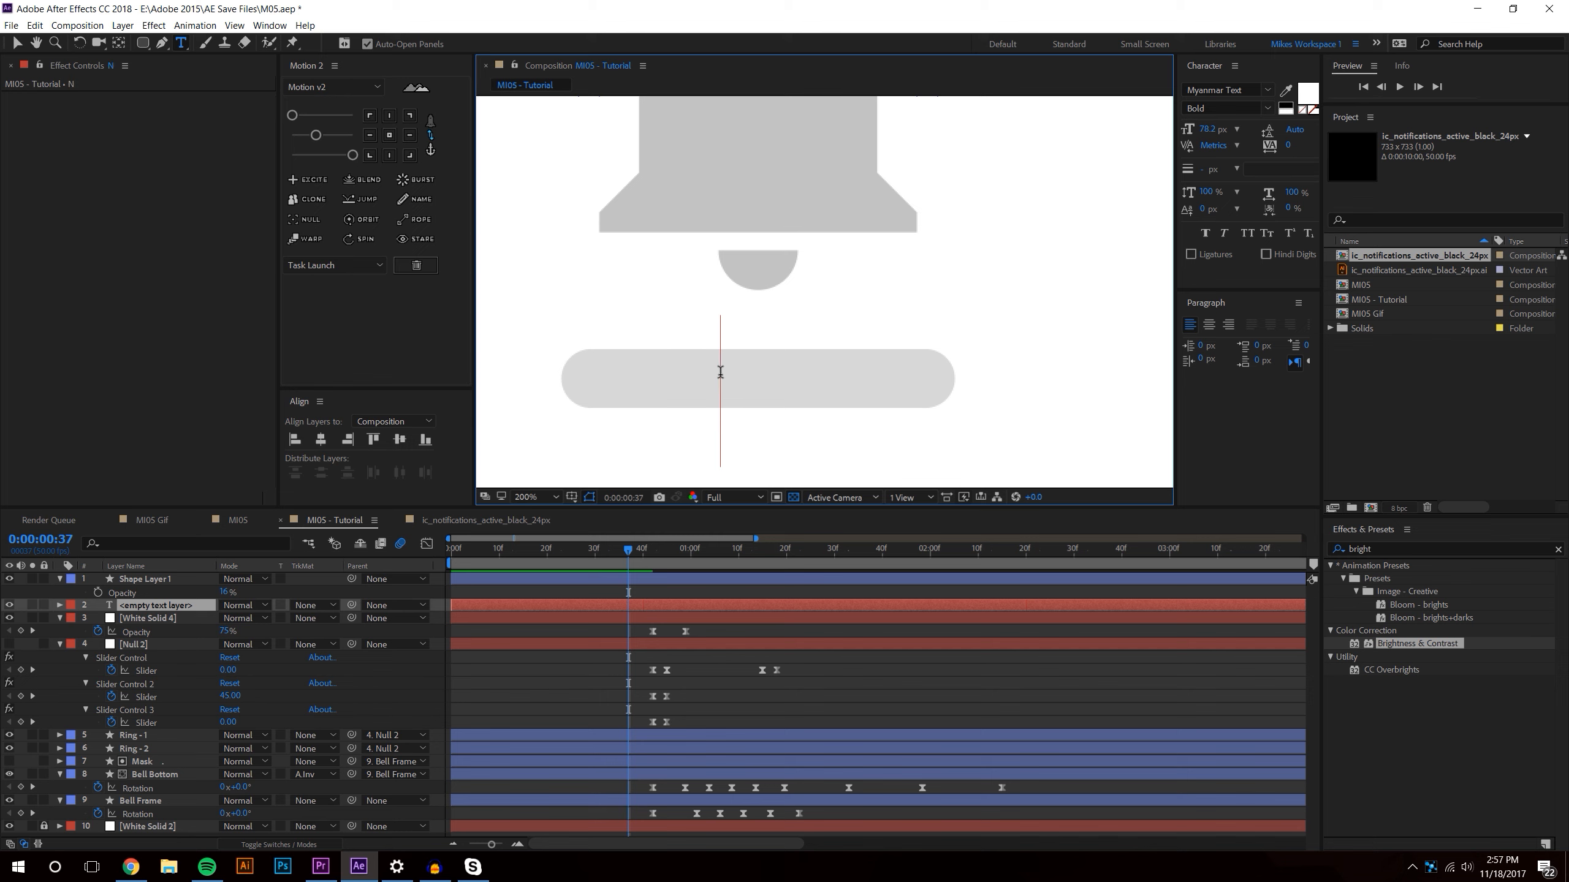
text(OTIFICATION ON)
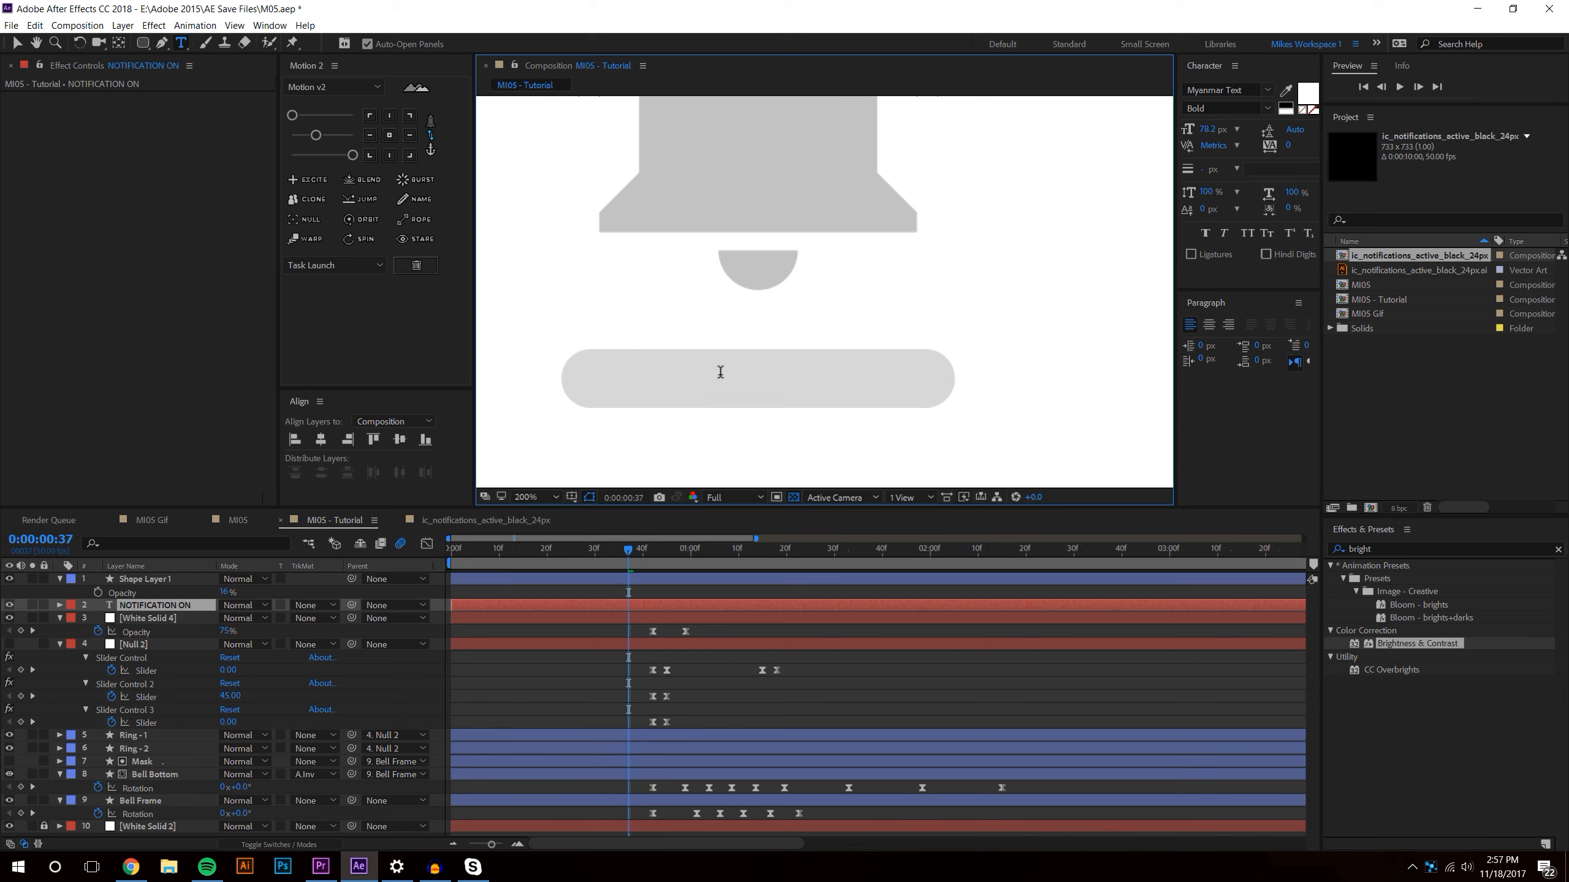
scroll(788, 361, down, 4)
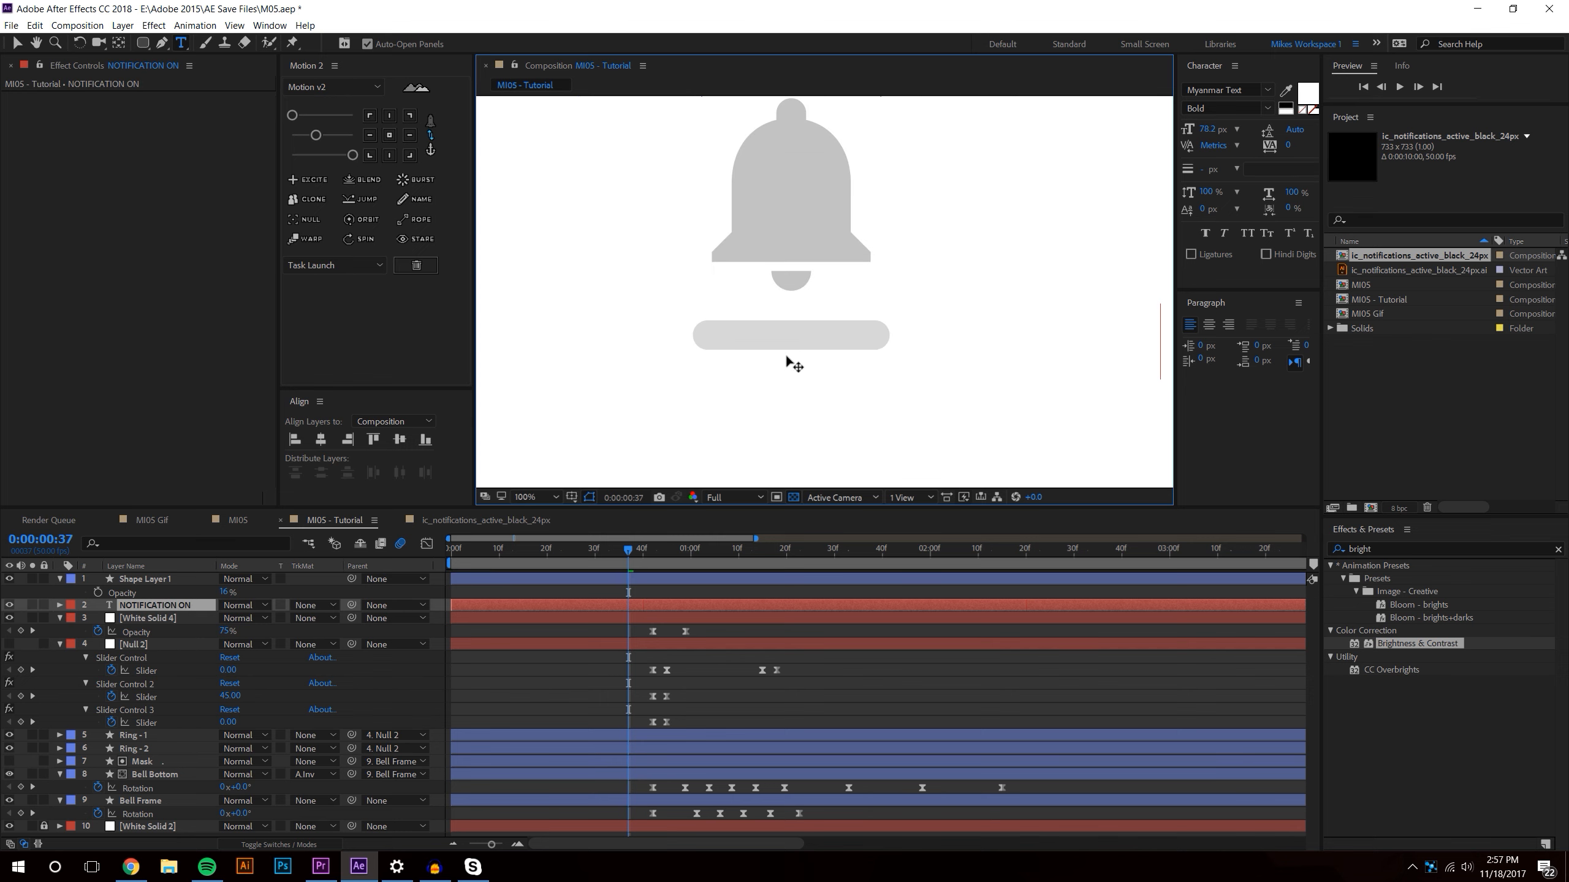
- Select the whole NOTIFICATION ON text and set its fill colour to 111111
triple_click(948, 313)
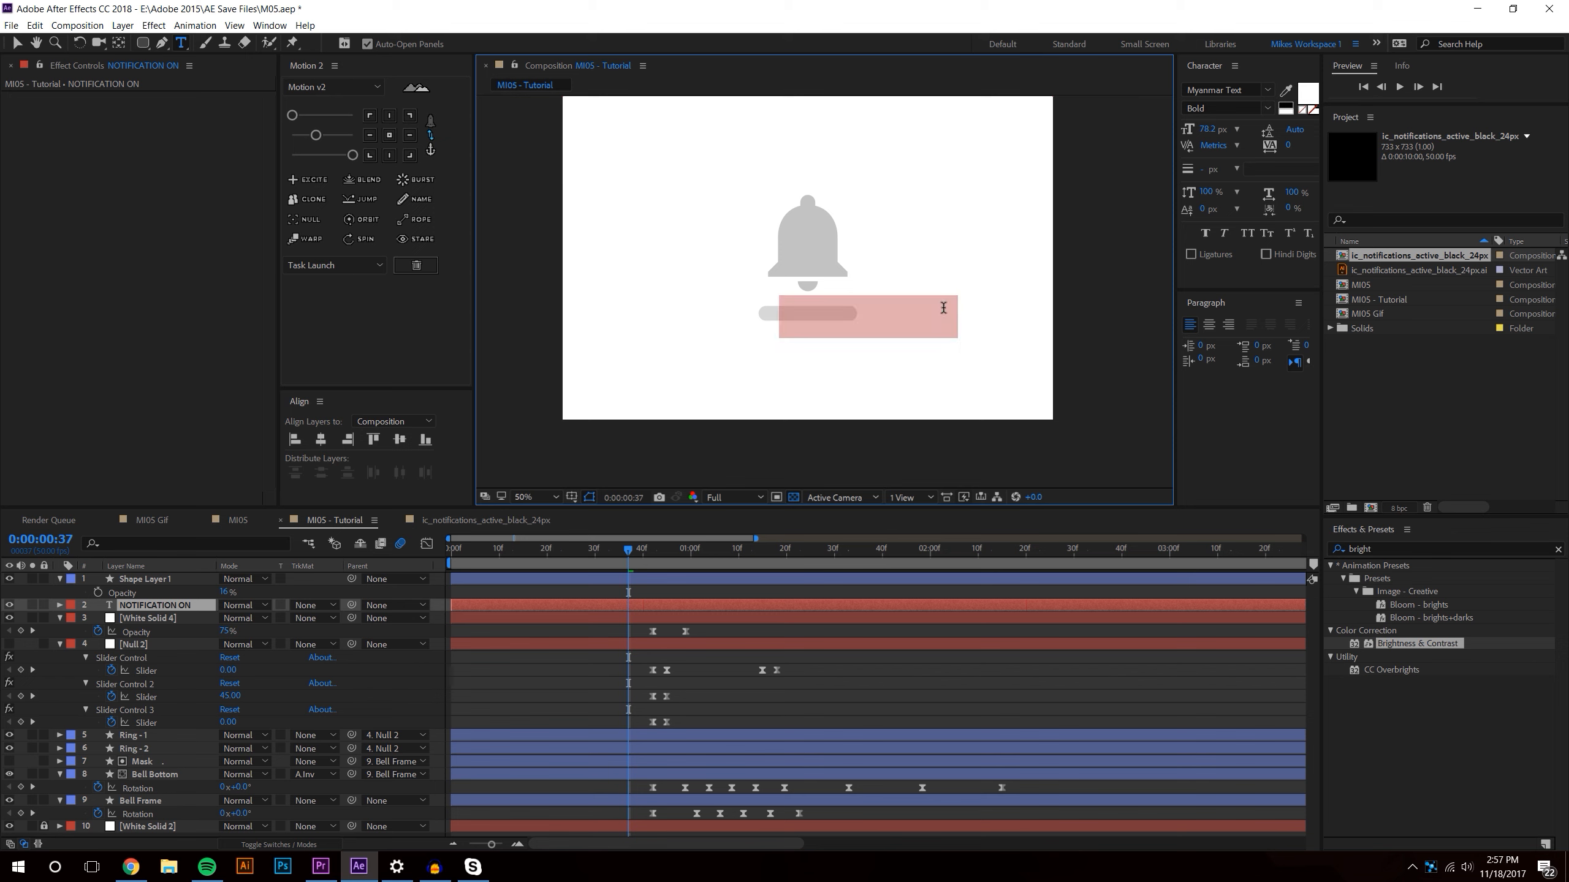
drag(1322, 75, 1362, 75)
click(1309, 93)
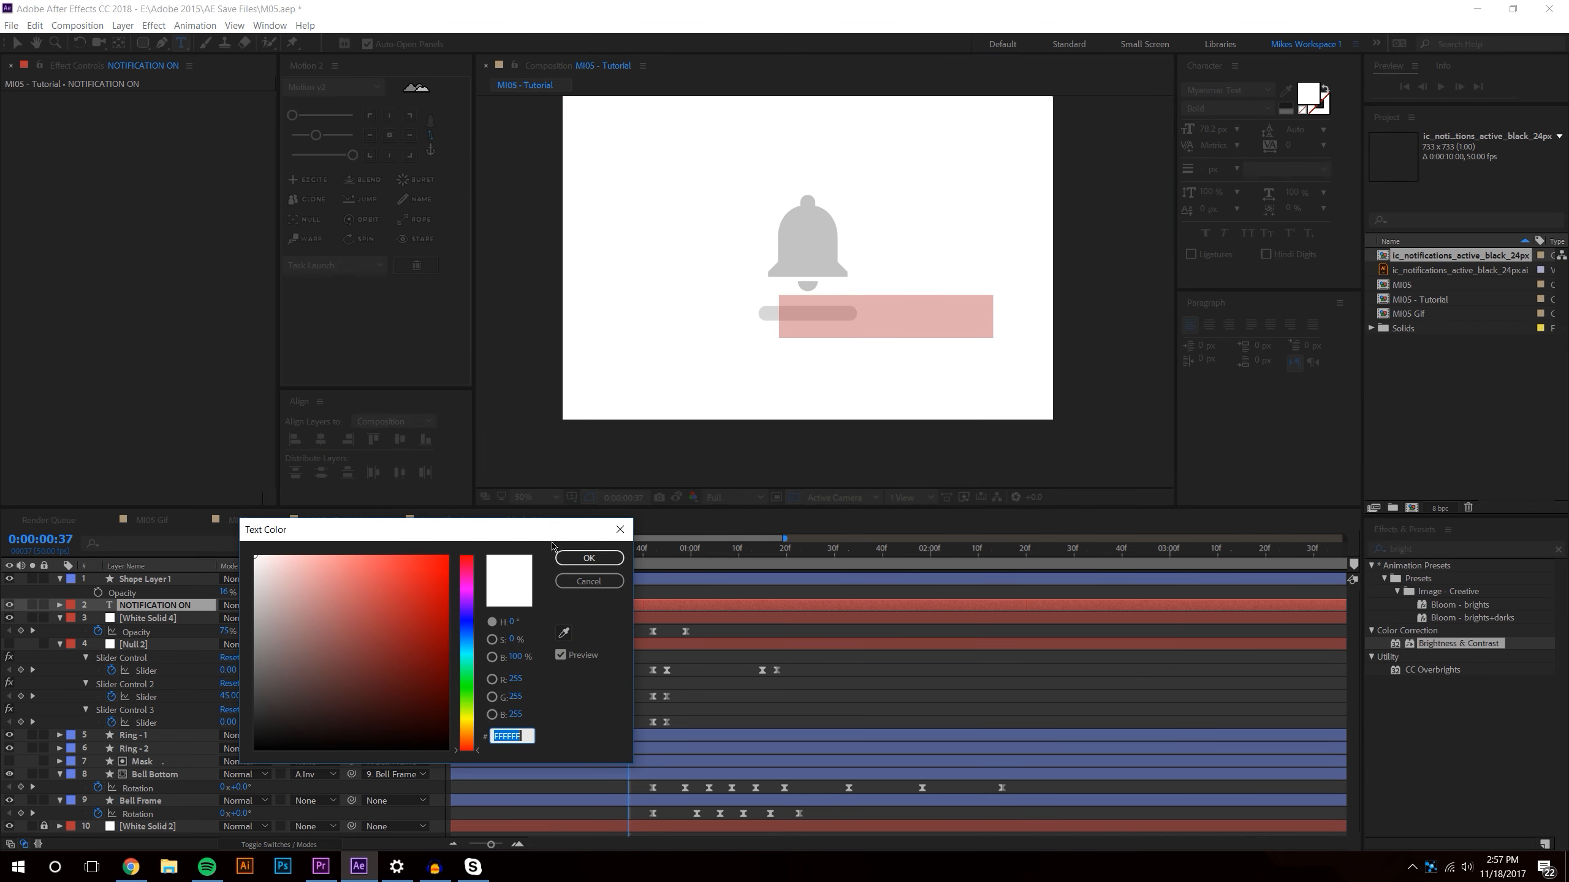
drag(238, 684, 221, 736)
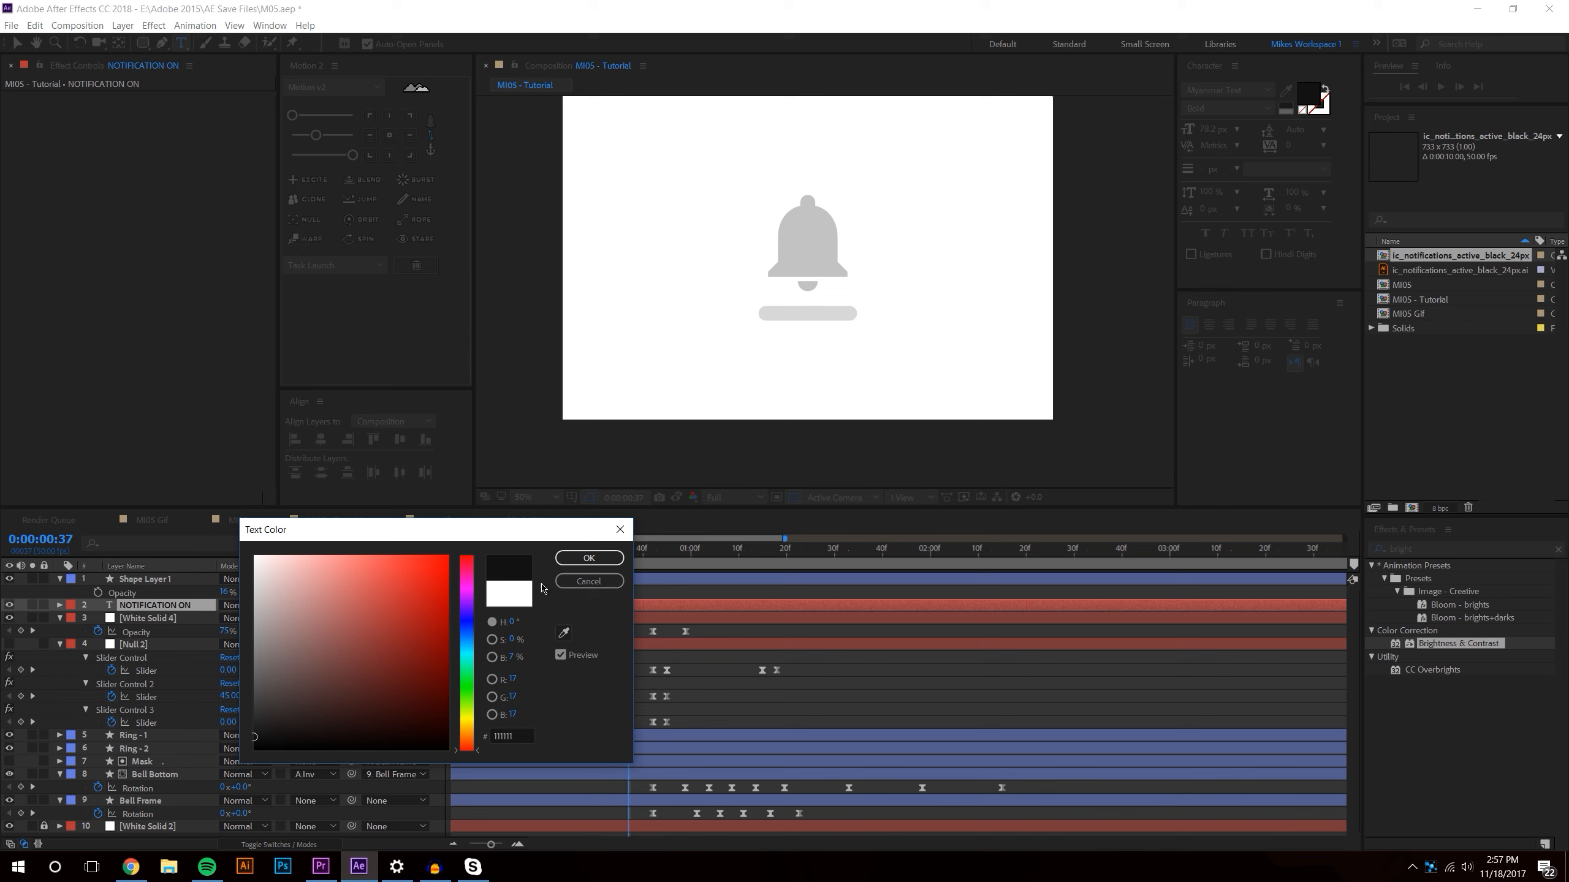
click(589, 558)
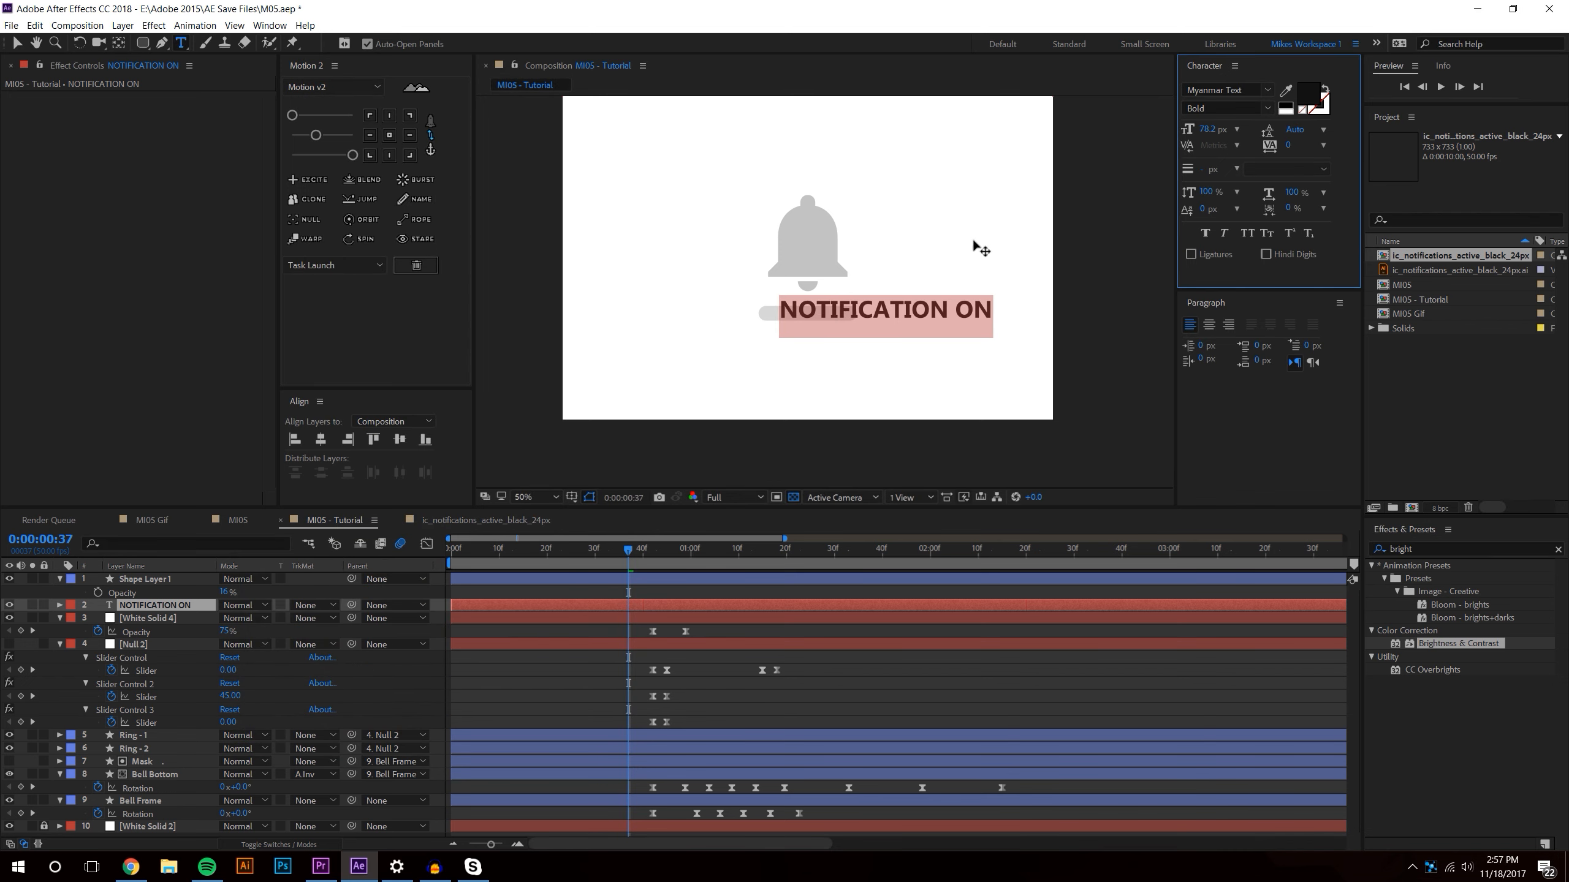
- Set the label text's font to Product Sans Bold, enable Faux Bold, and set its size to 24 px
click(1268, 91)
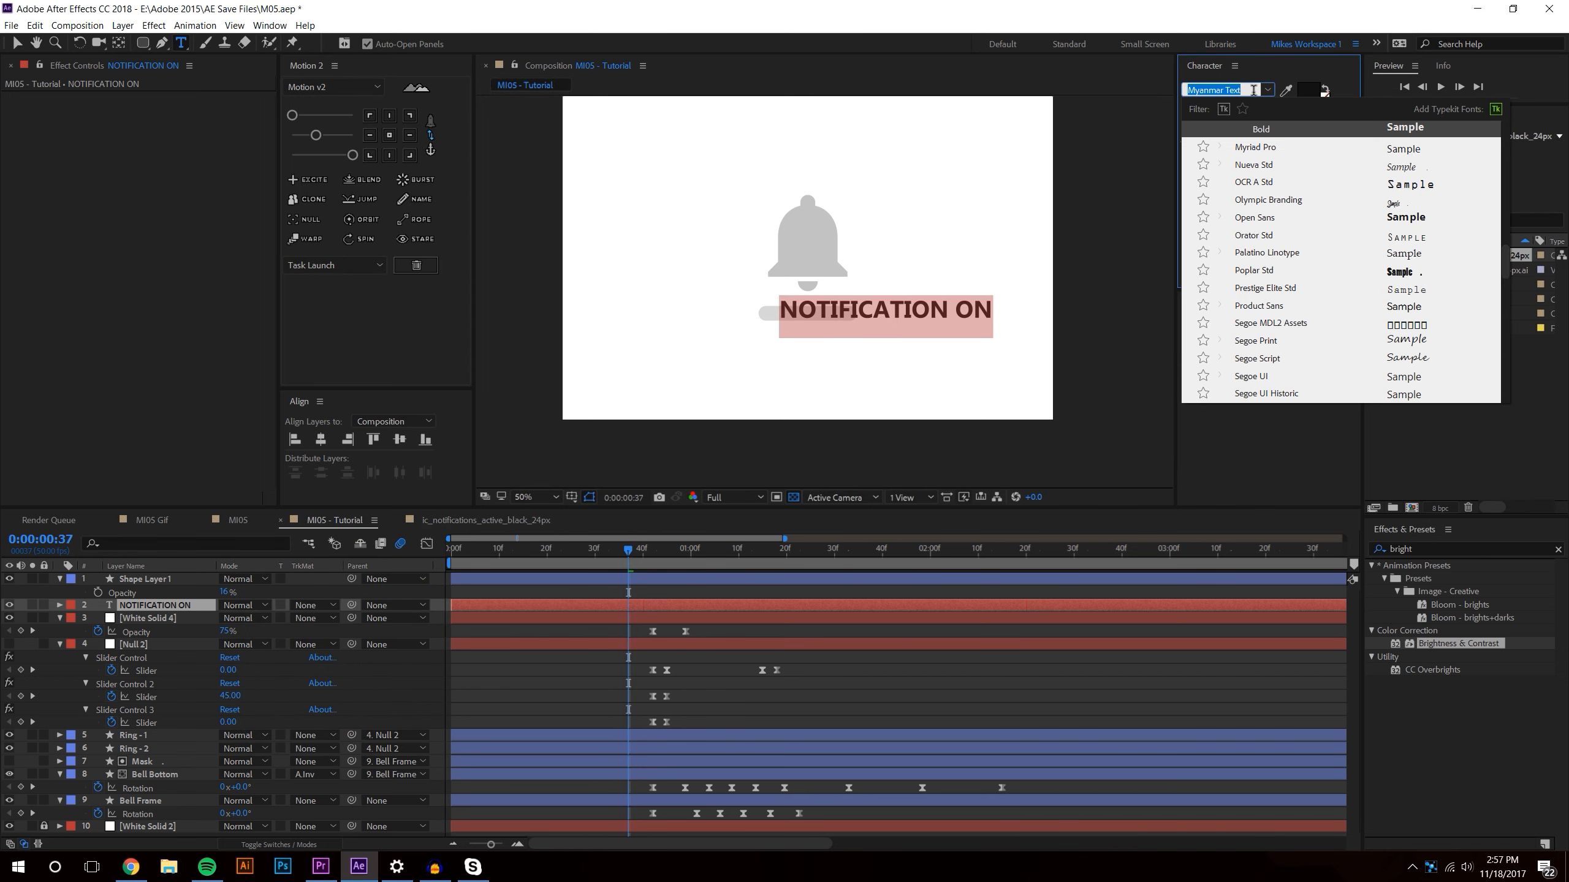
text(P)
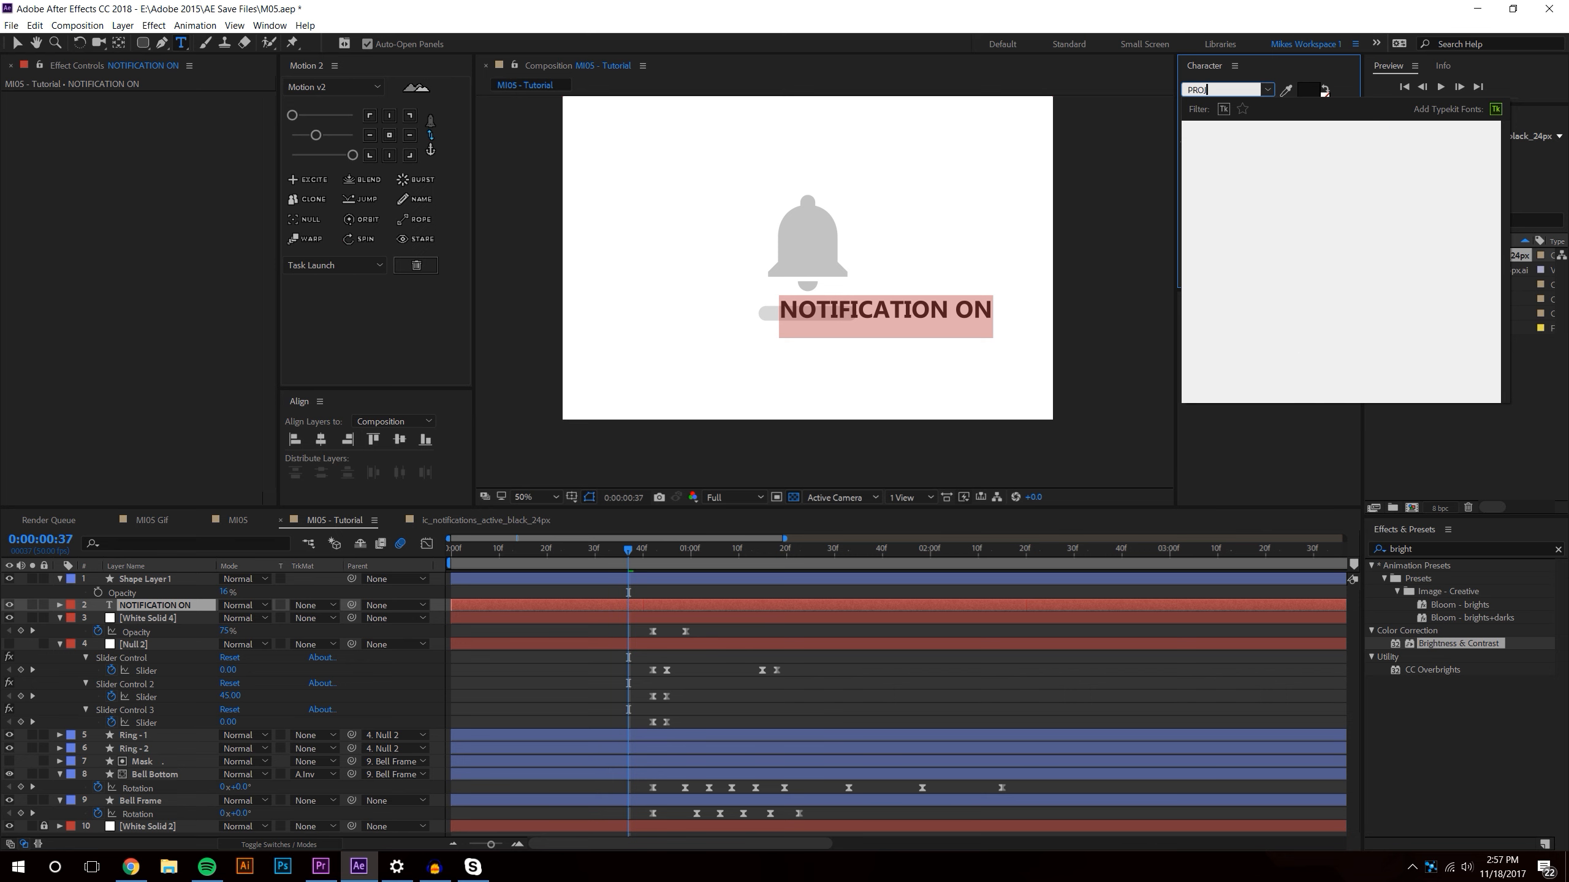
text(RODU)
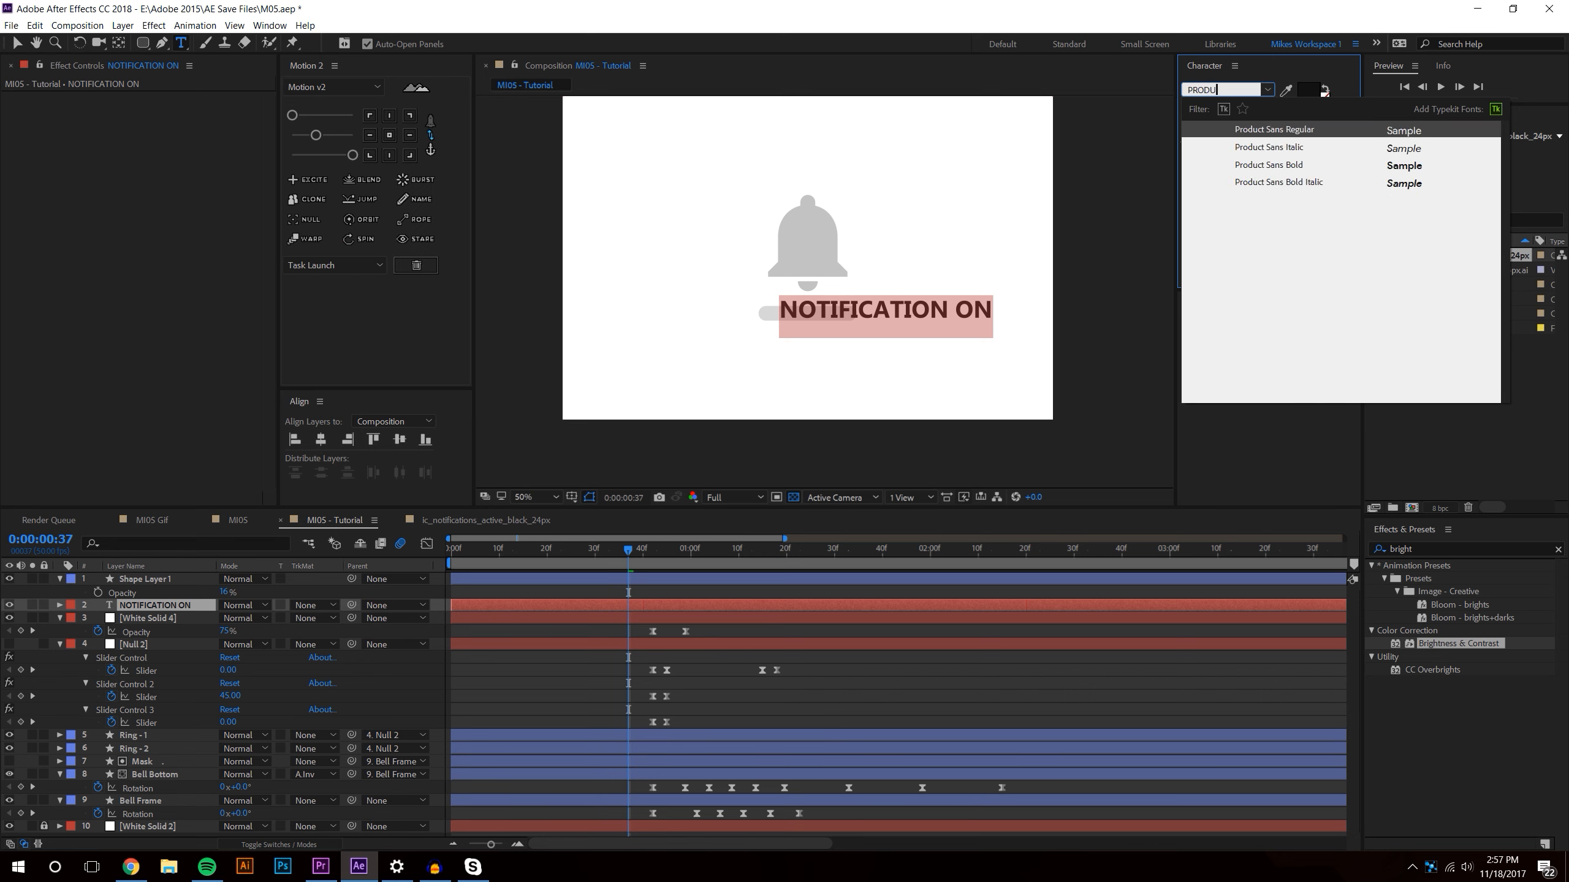
click(1287, 166)
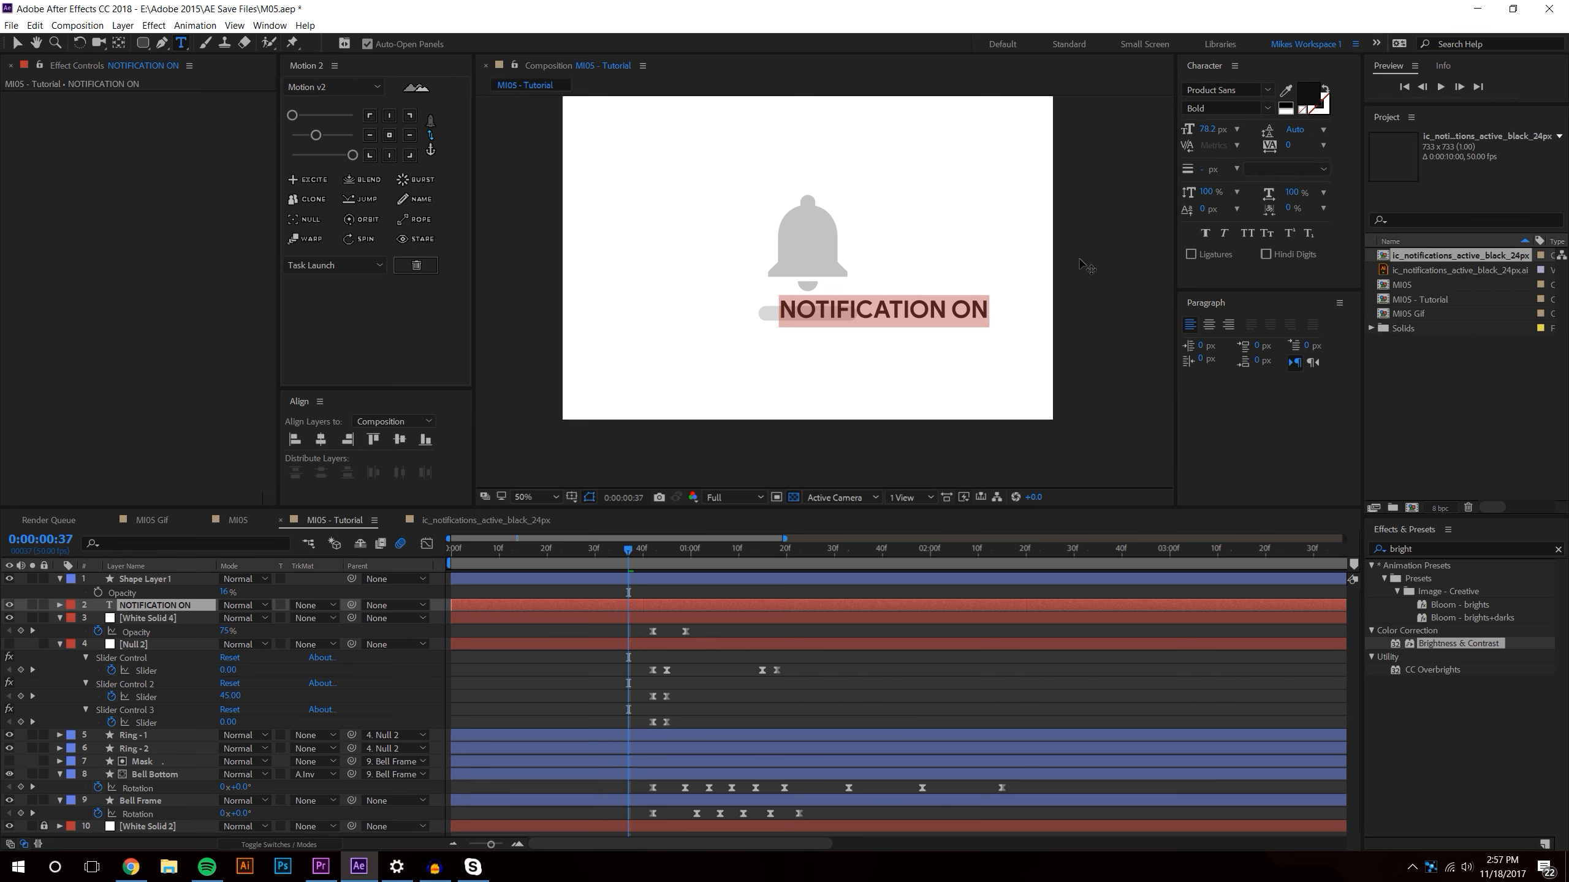
click(1206, 234)
drag(1207, 127, 1172, 133)
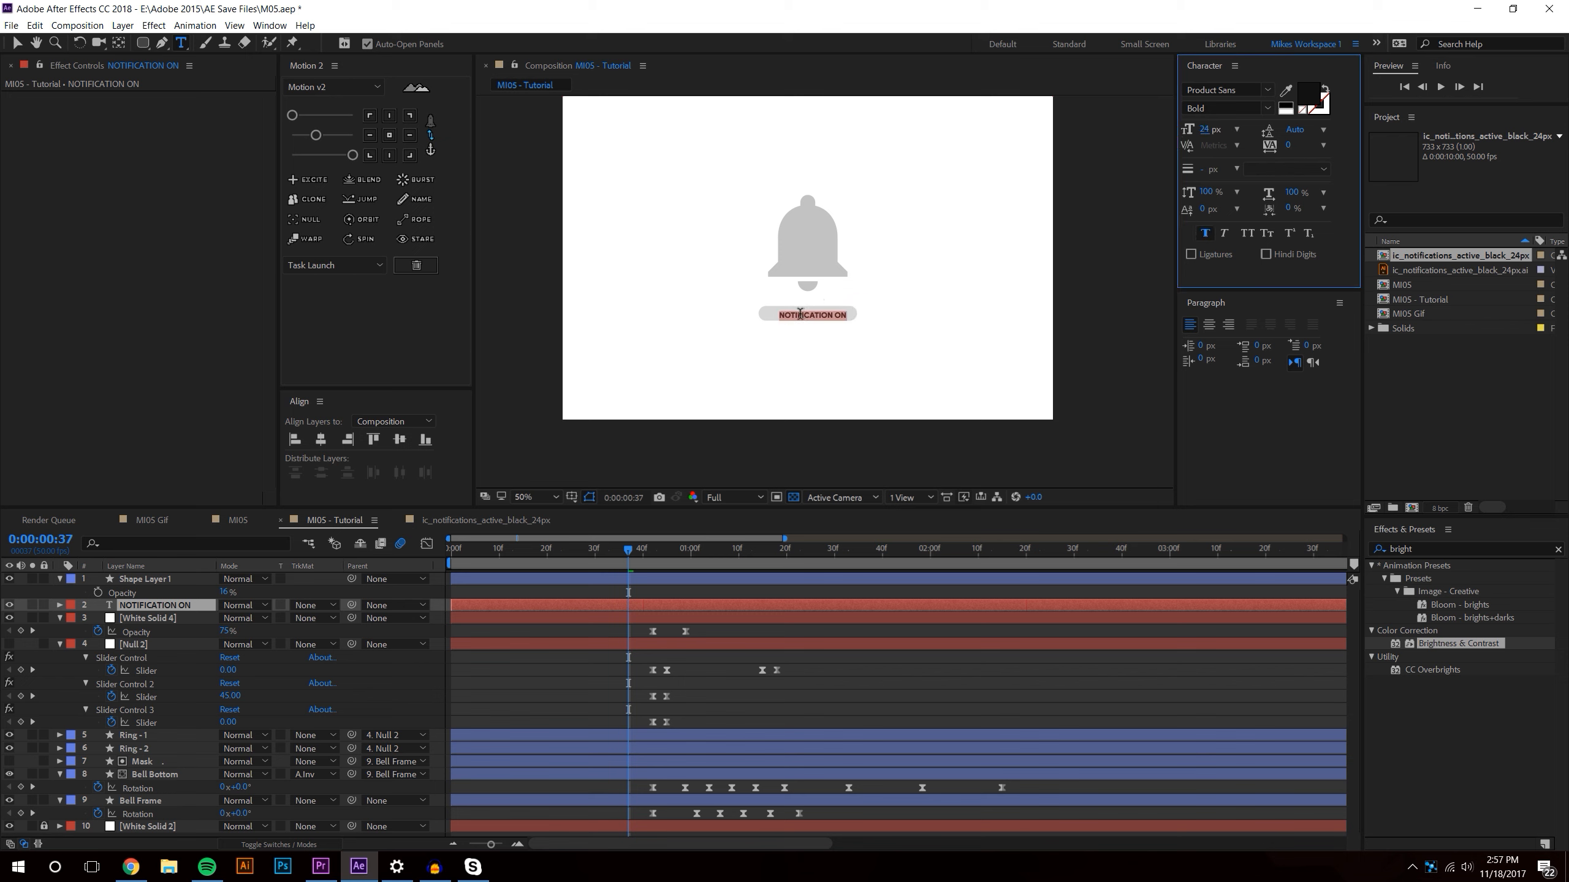
- Insert an S after NOTIFICATION so the label reads "NOTIFICATIONS ON"
scroll(799, 315, up, 2)
click(17, 44)
scroll(774, 147, down, 1)
scroll(834, 382, up, 2)
double_click(840, 386)
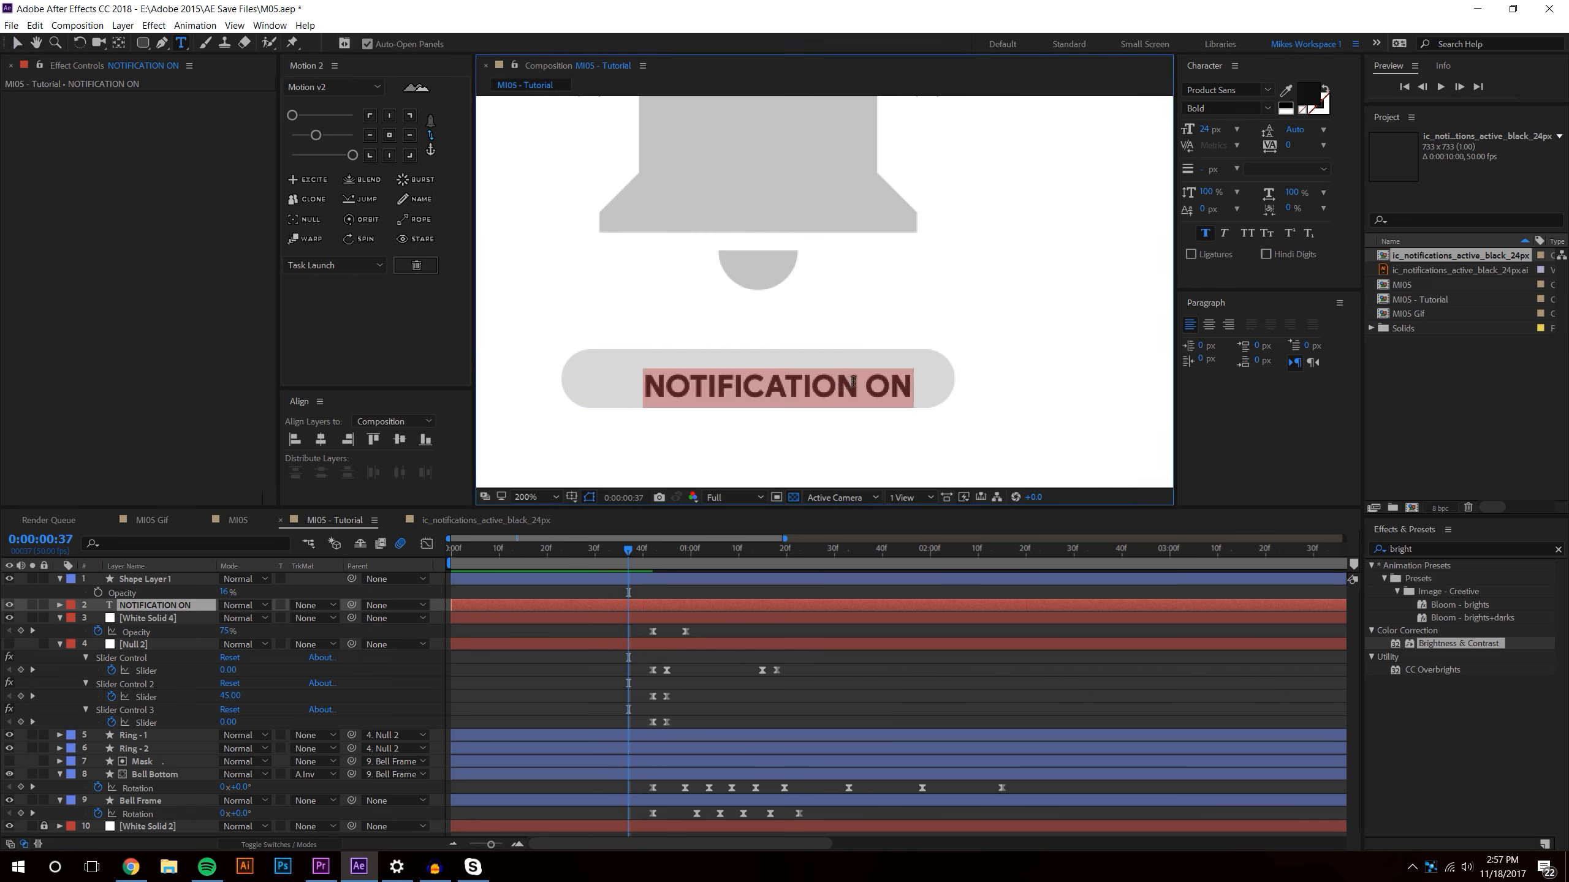
click(856, 381)
text(S)
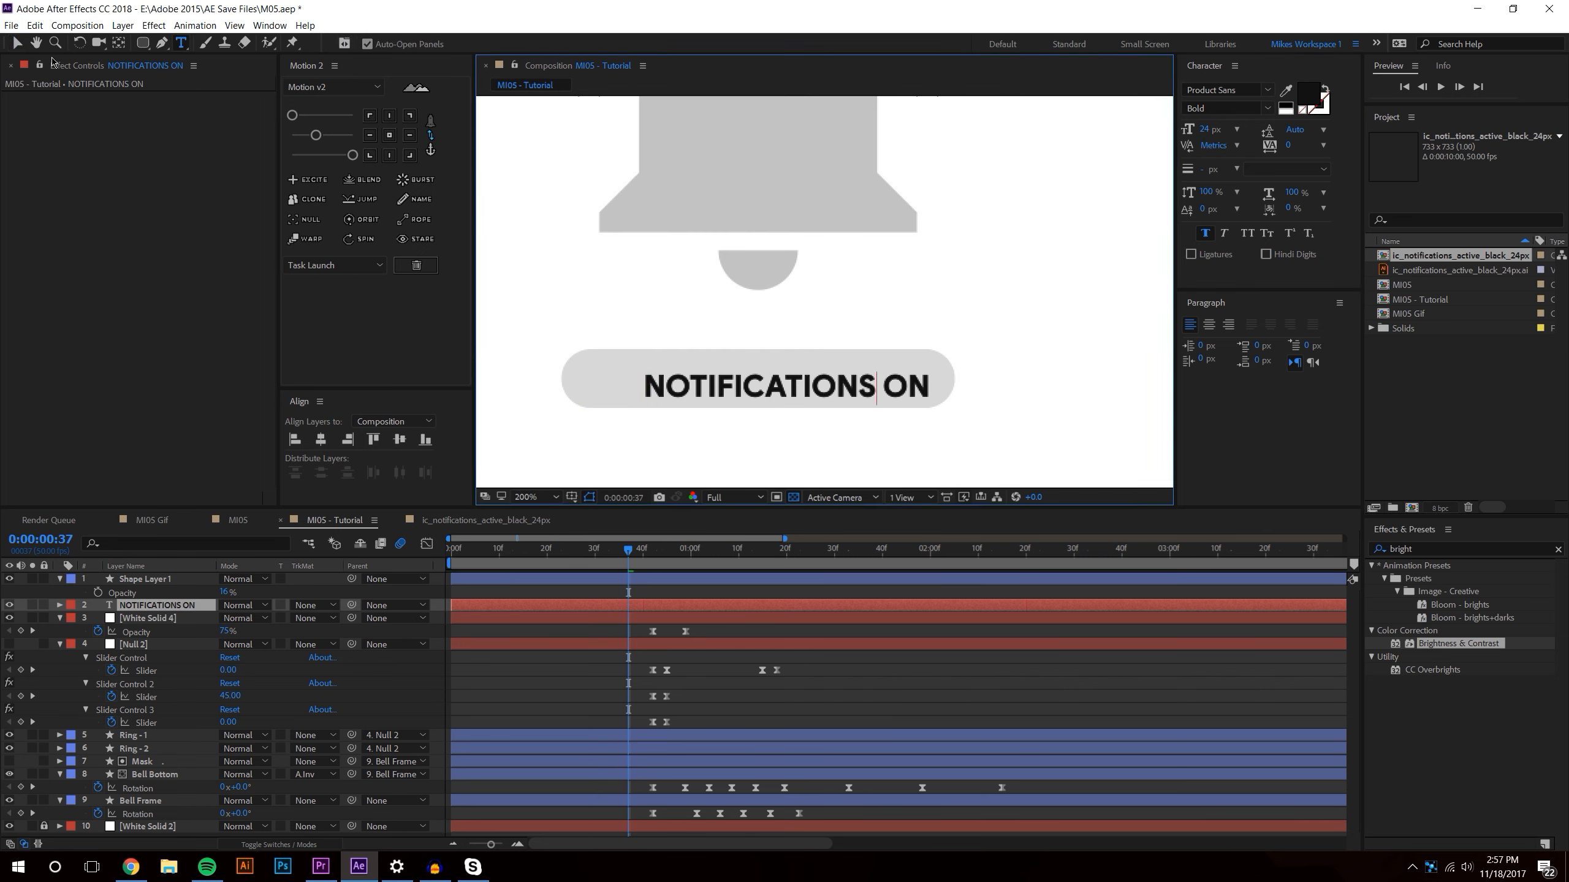
- Centre the text layer's anchor point and move the text to the middle of the rounded bar
click(17, 45)
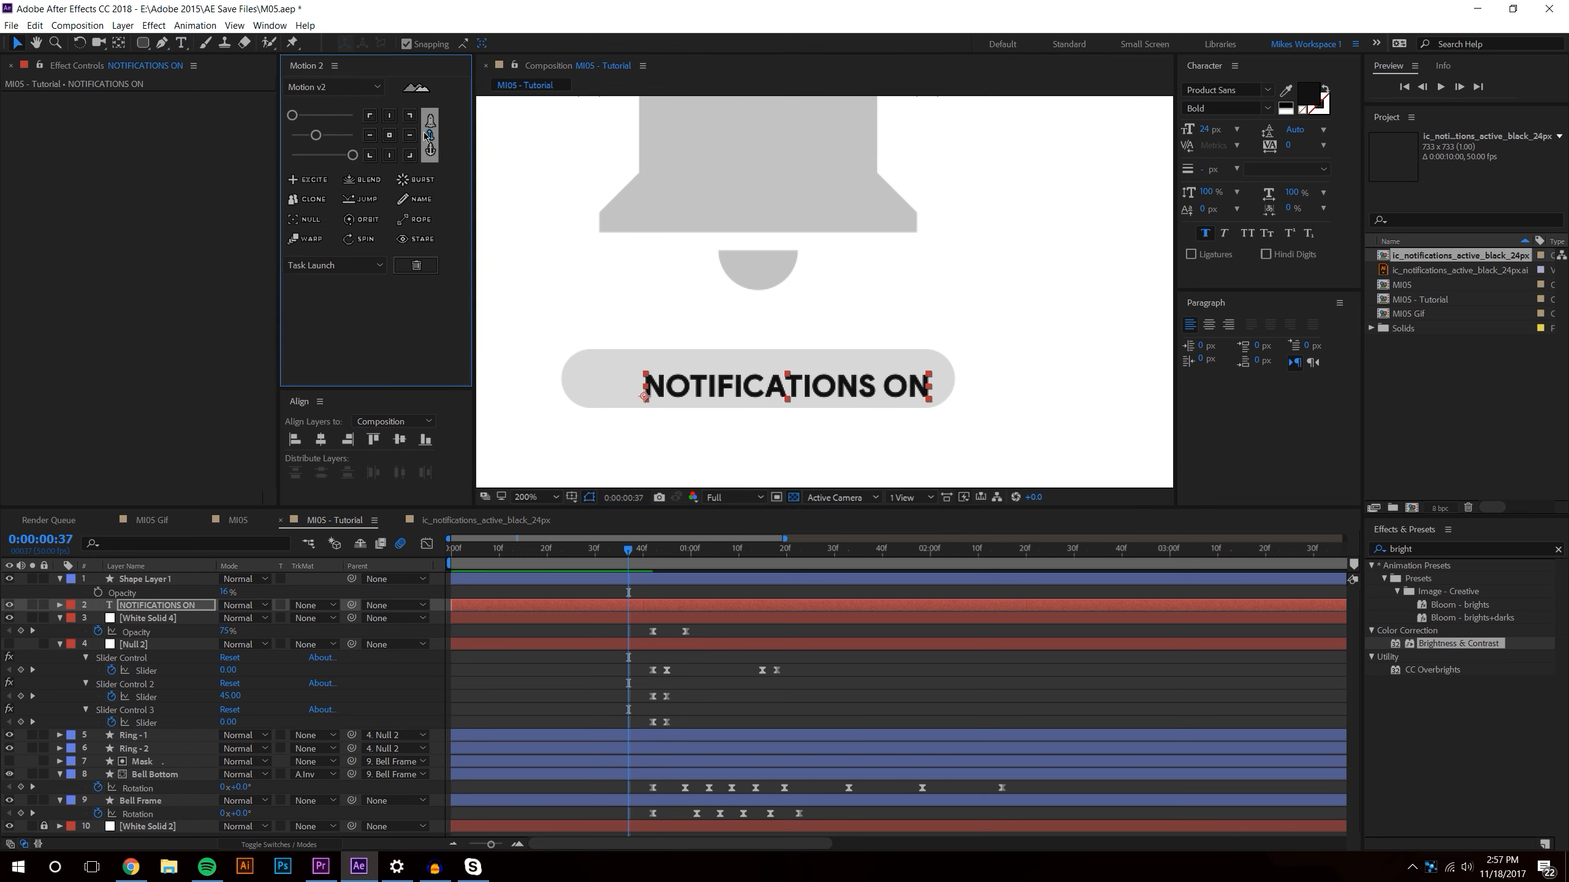
click(387, 135)
drag(786, 388, 759, 377)
scroll(889, 327, down, 2)
key(F2)
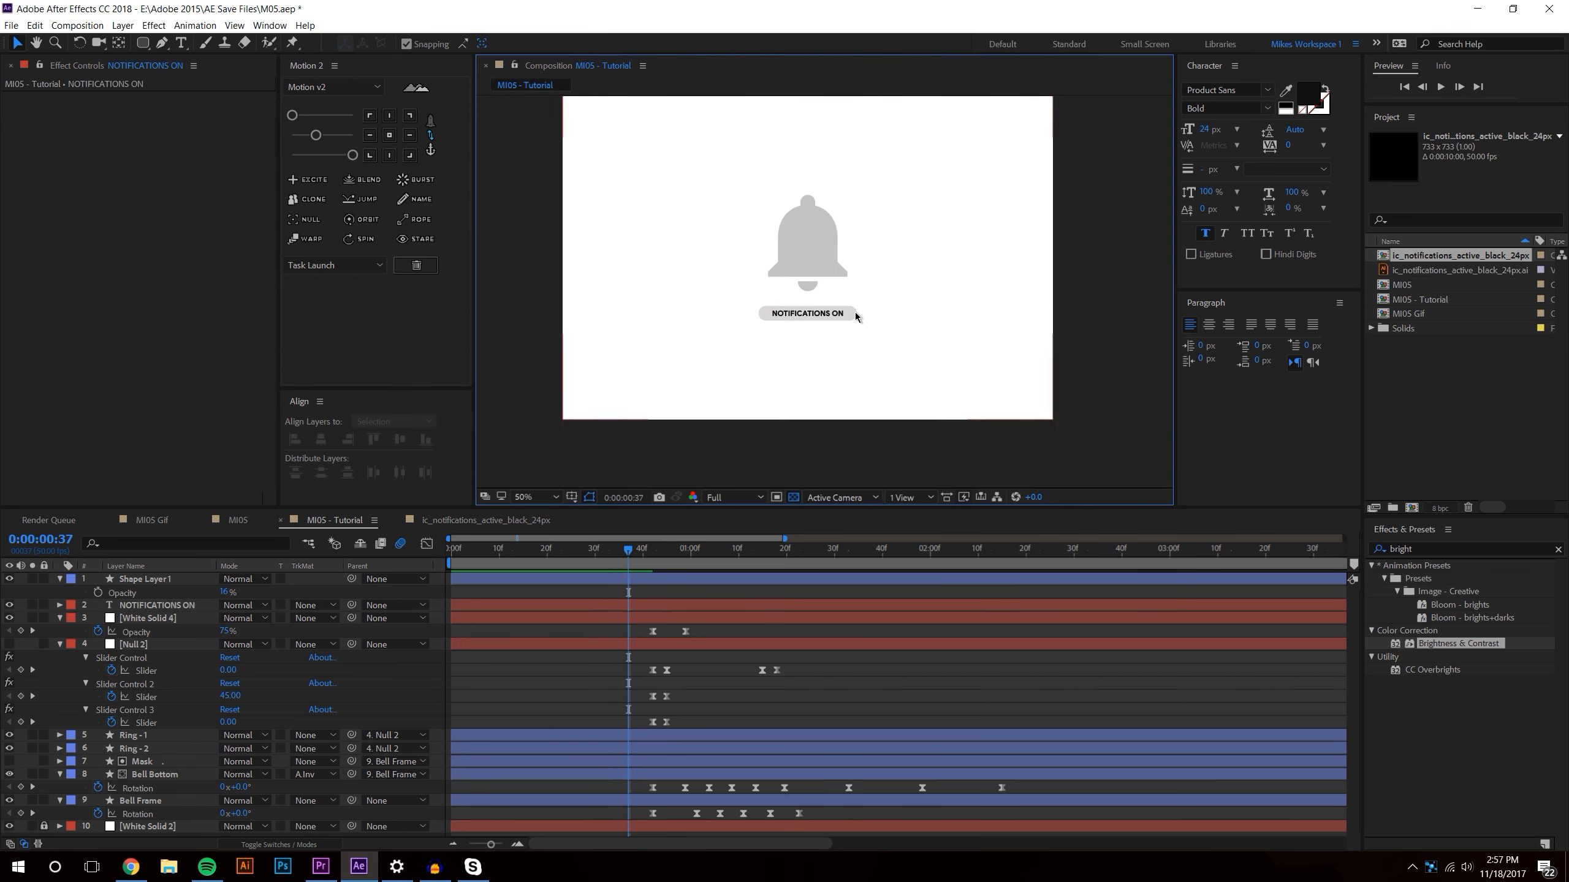
- Check the label's styling in the MI05 composition and set the NOTIFICATIONS ON text fill to FFFFFF in MI05 - Tutorial
scroll(856, 318, up, 1)
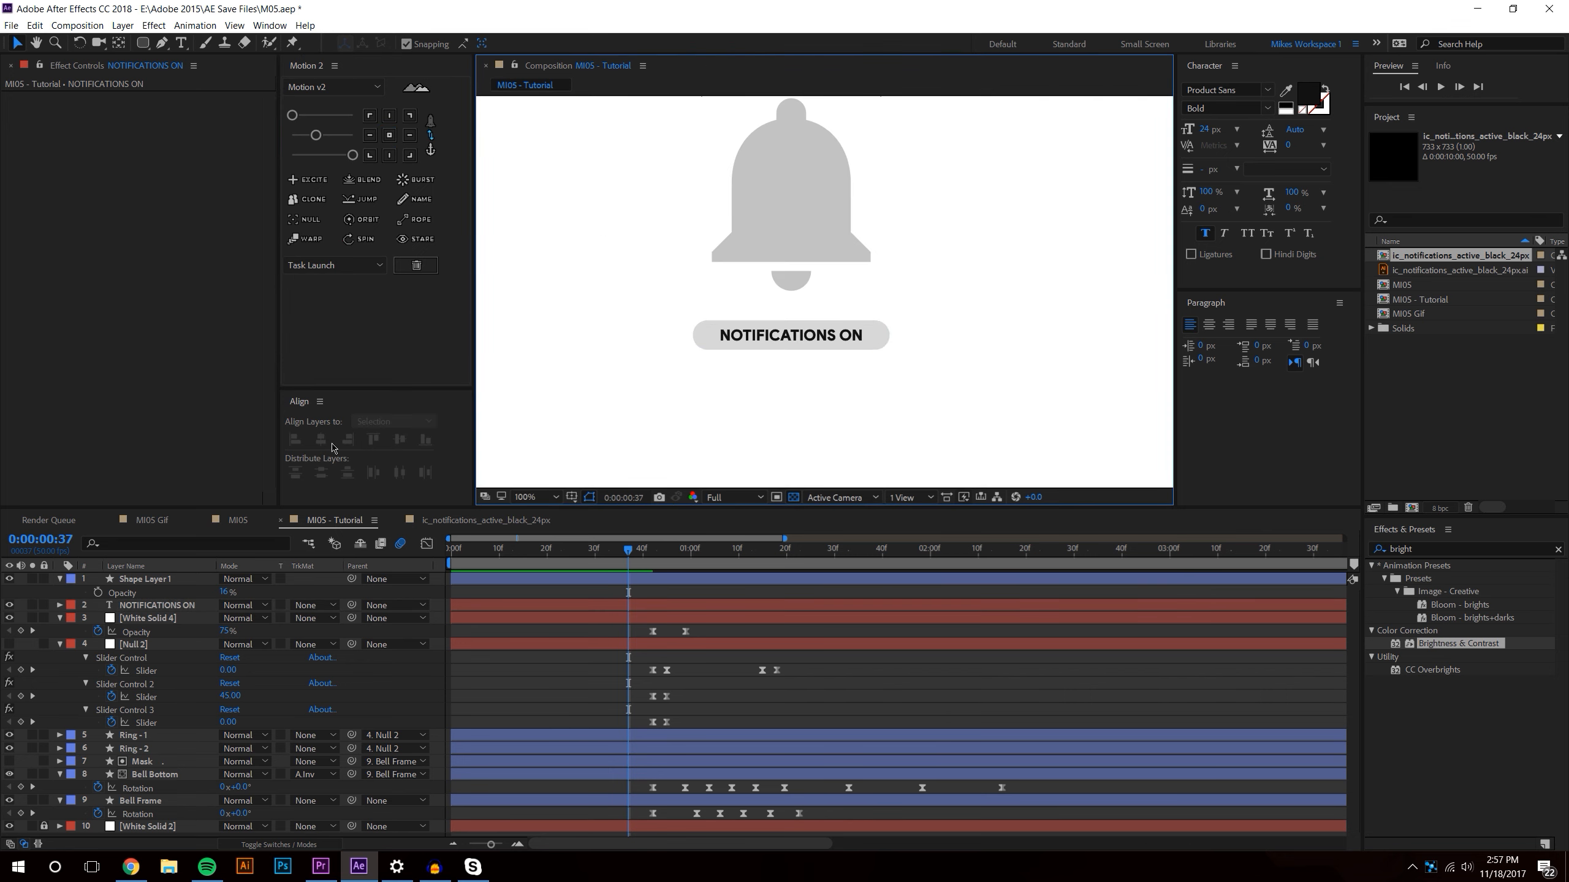
click(237, 521)
scroll(875, 371, up, 2)
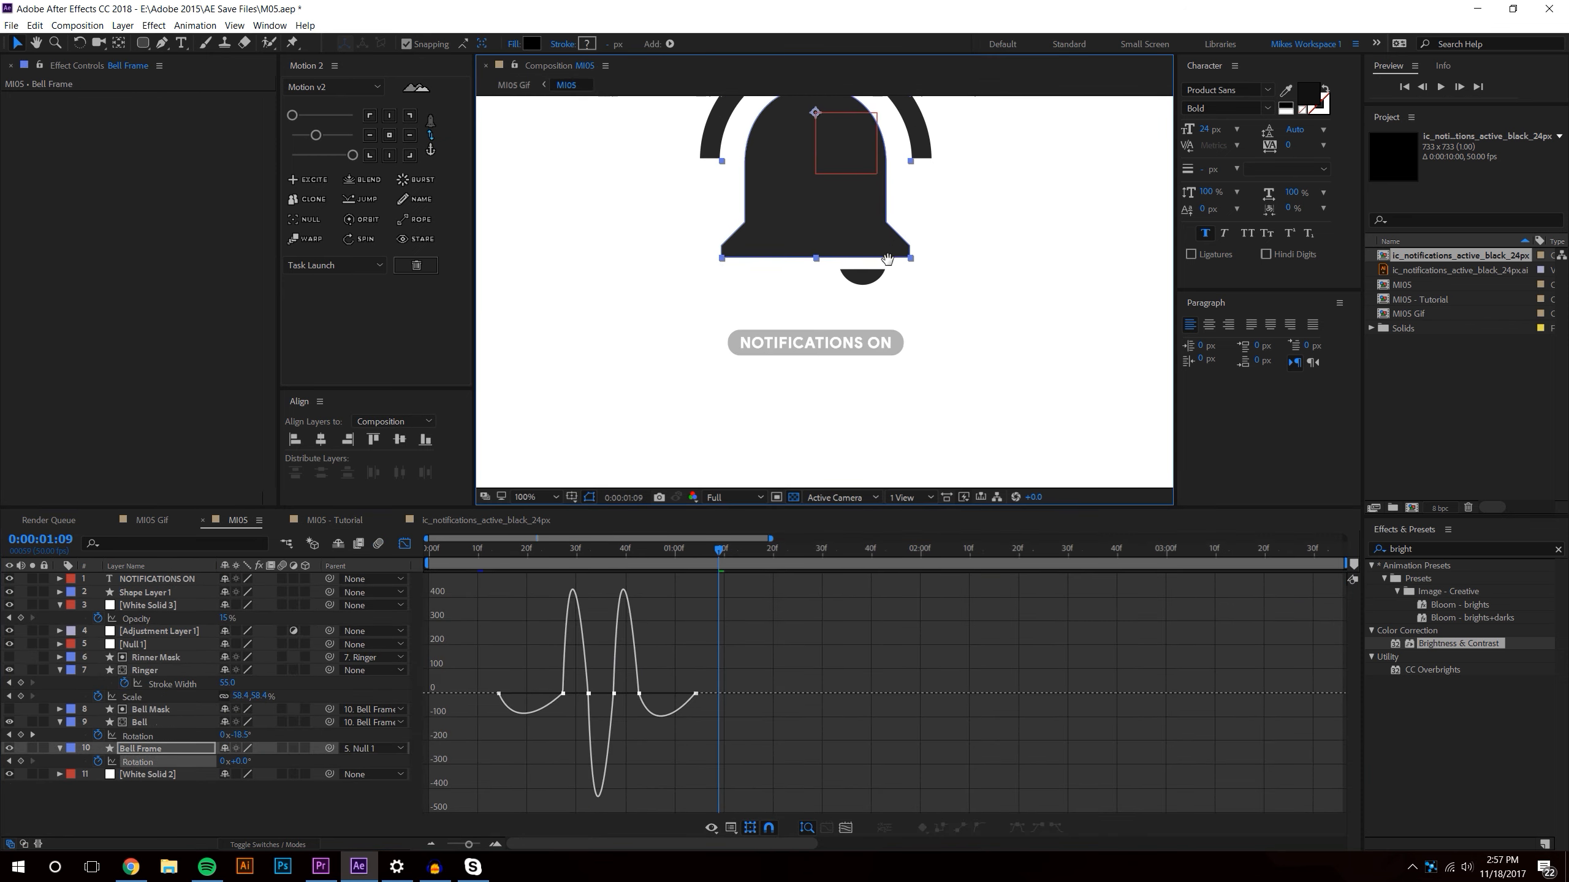
click(333, 521)
click(771, 342)
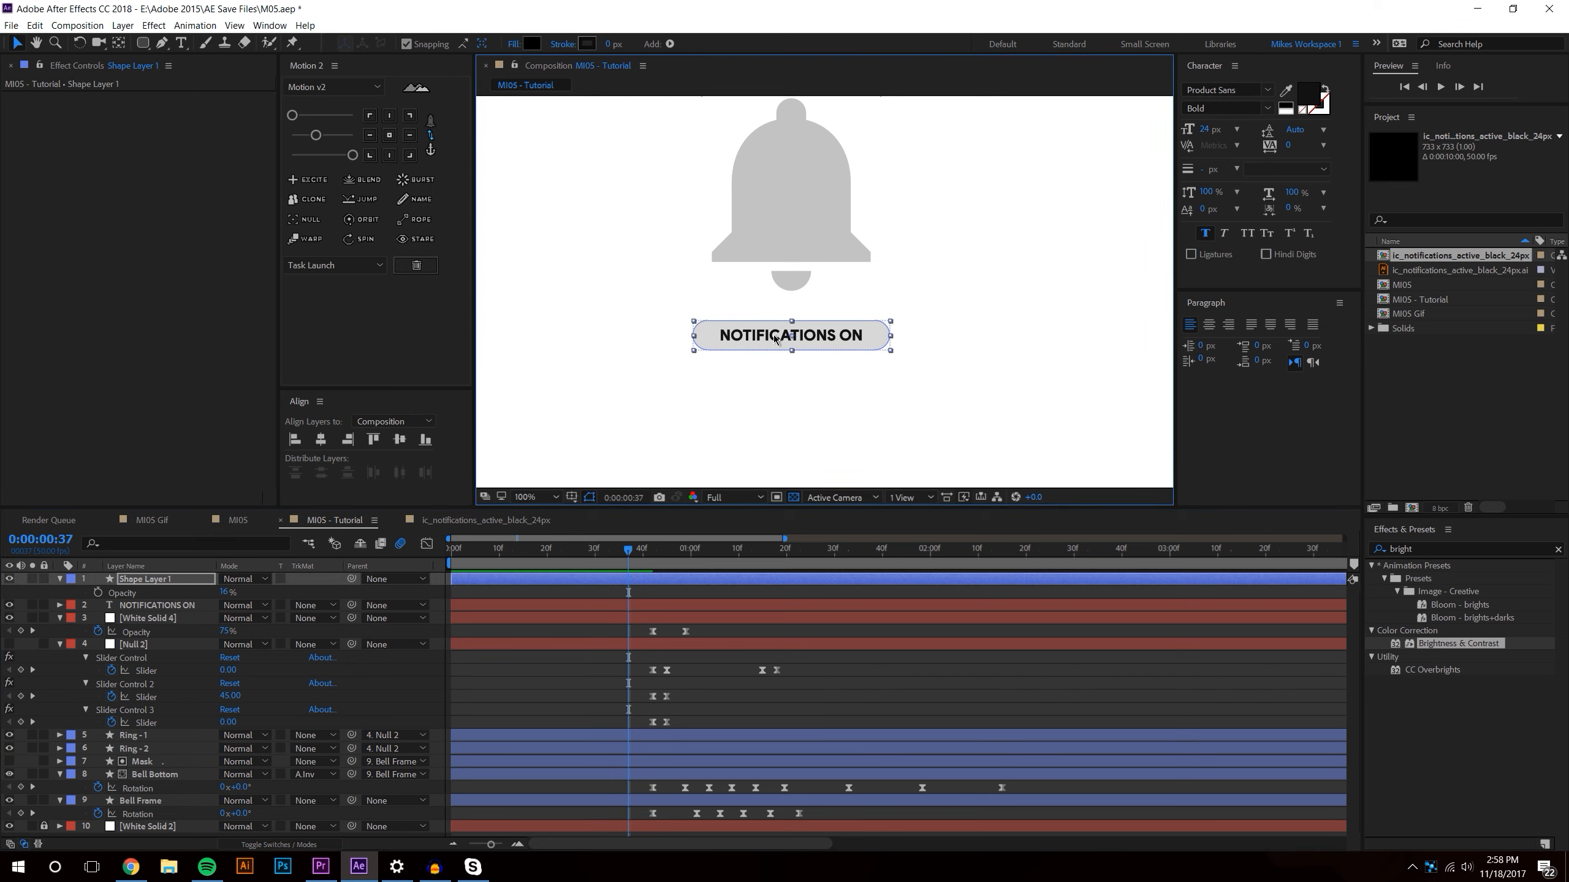
click(177, 42)
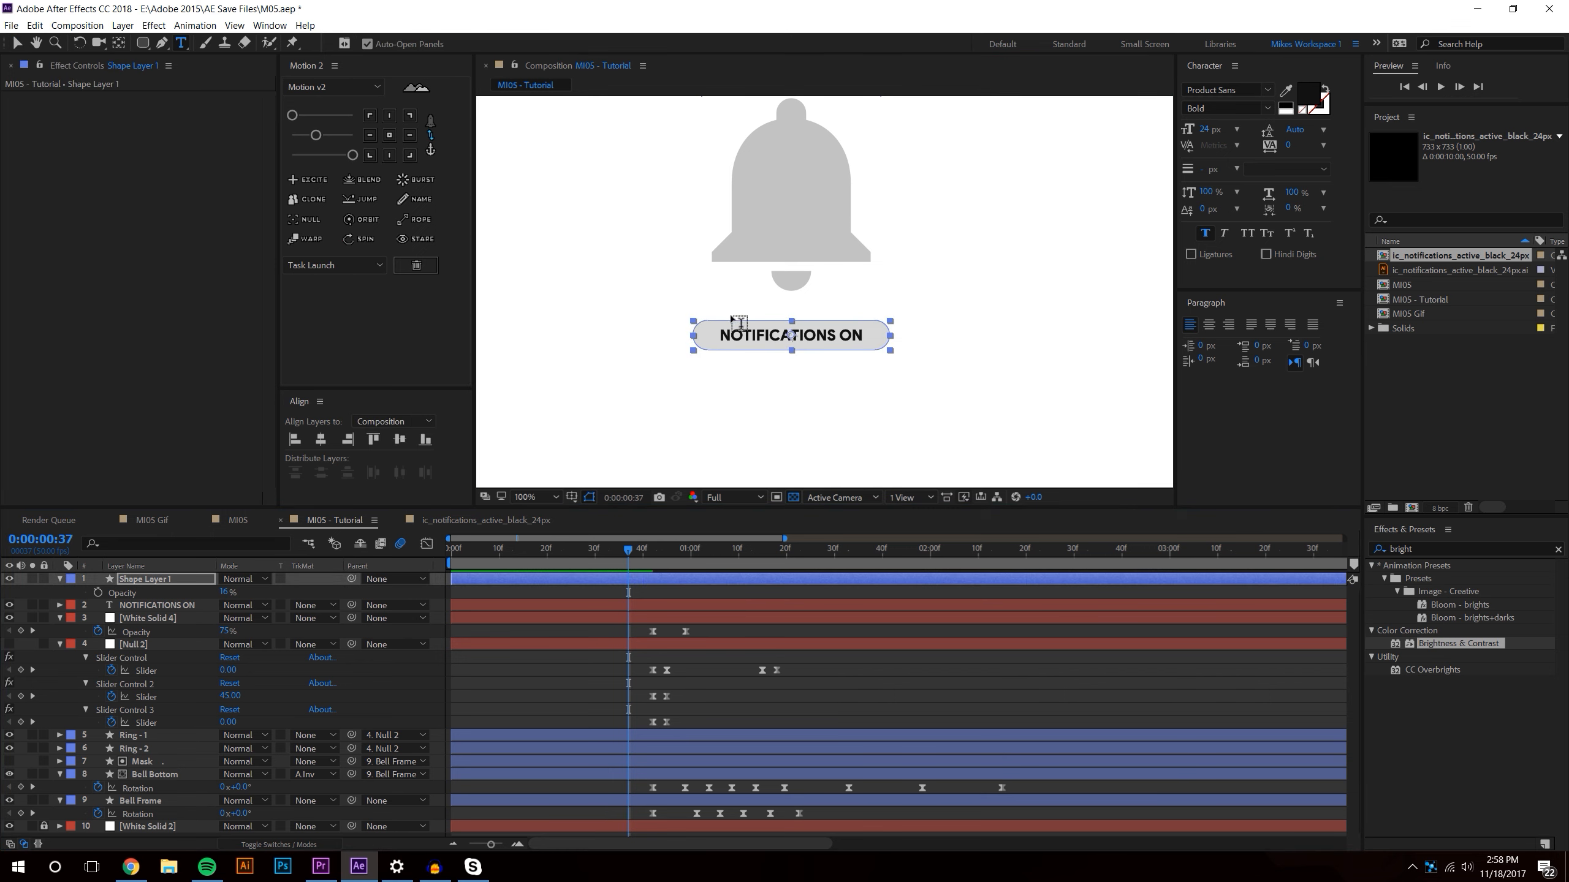
double_click(737, 335)
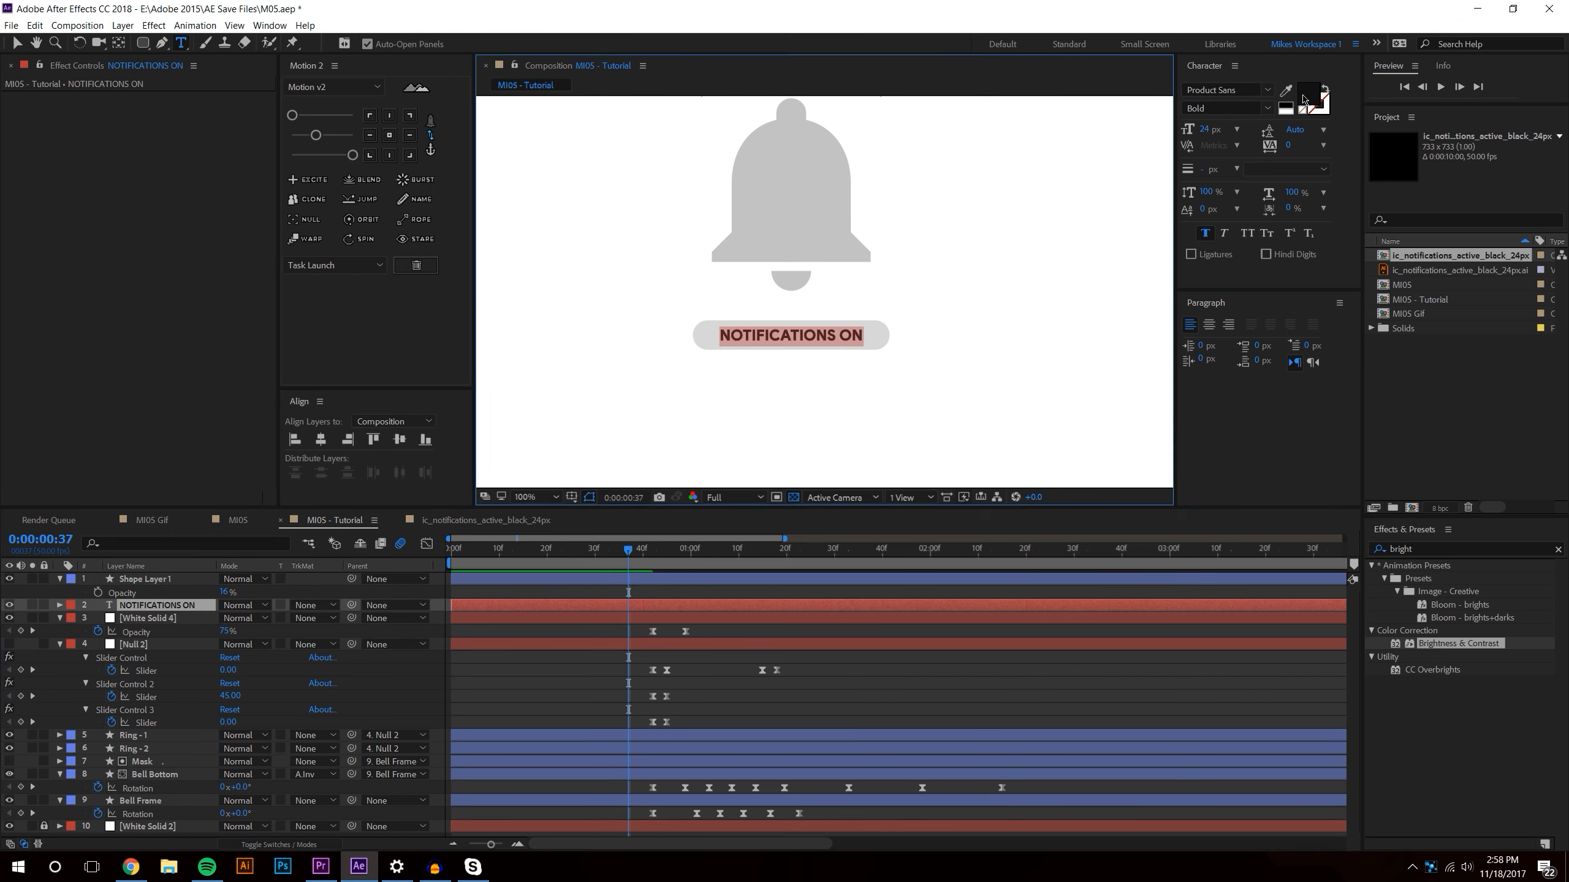
click(1301, 100)
click(255, 557)
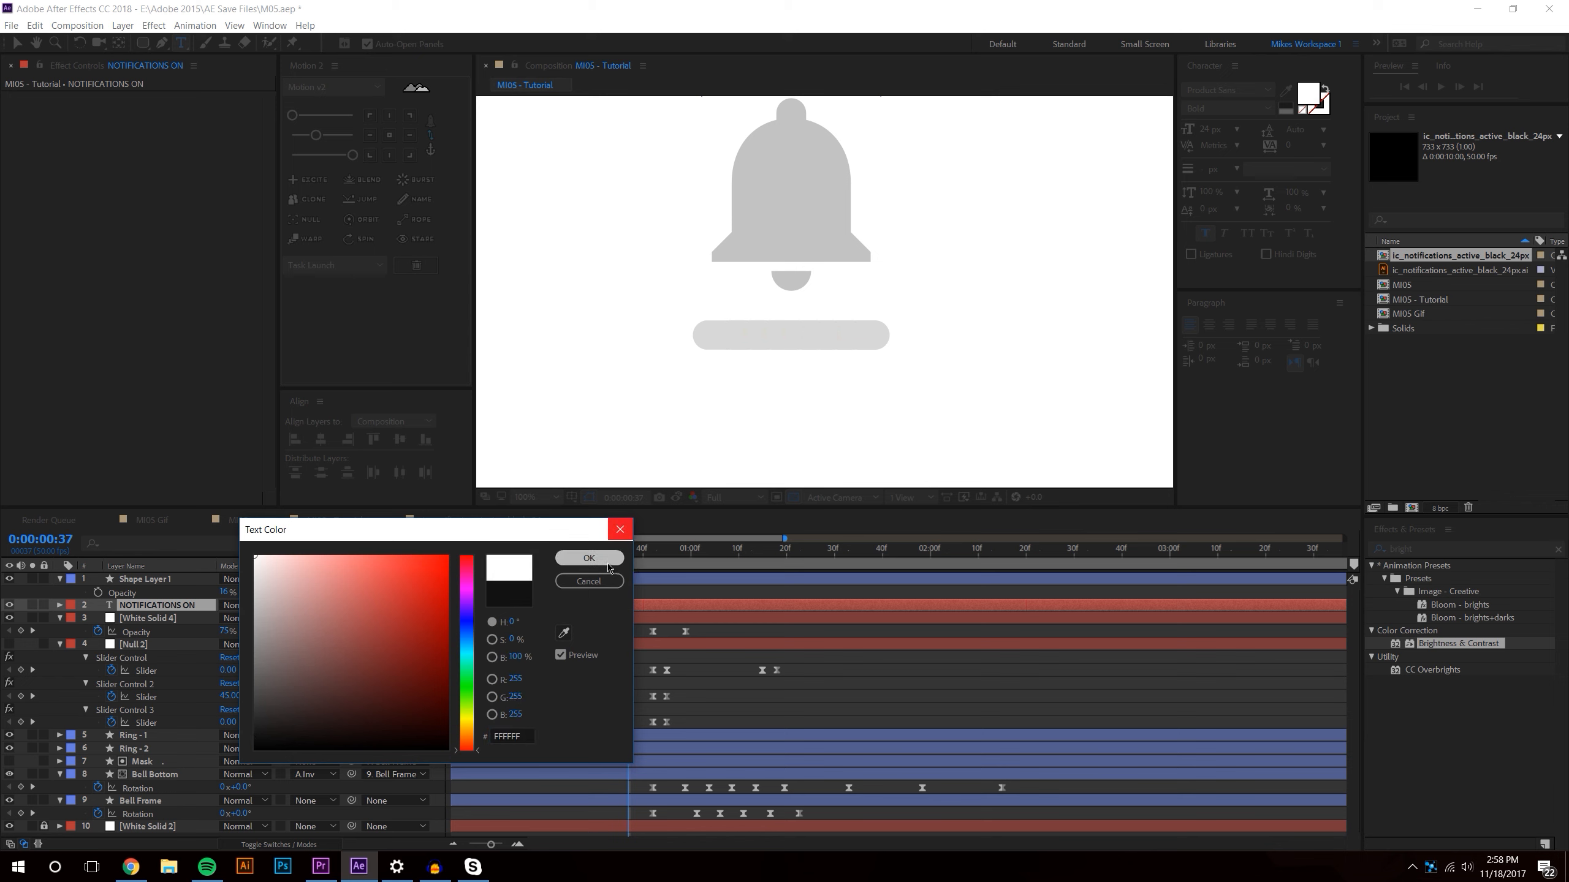
click(607, 562)
- Move the NOTIFICATIONS ON layer above Shape Layer 1 in the layer order
click(16, 42)
drag(159, 612, 148, 575)
click(825, 435)
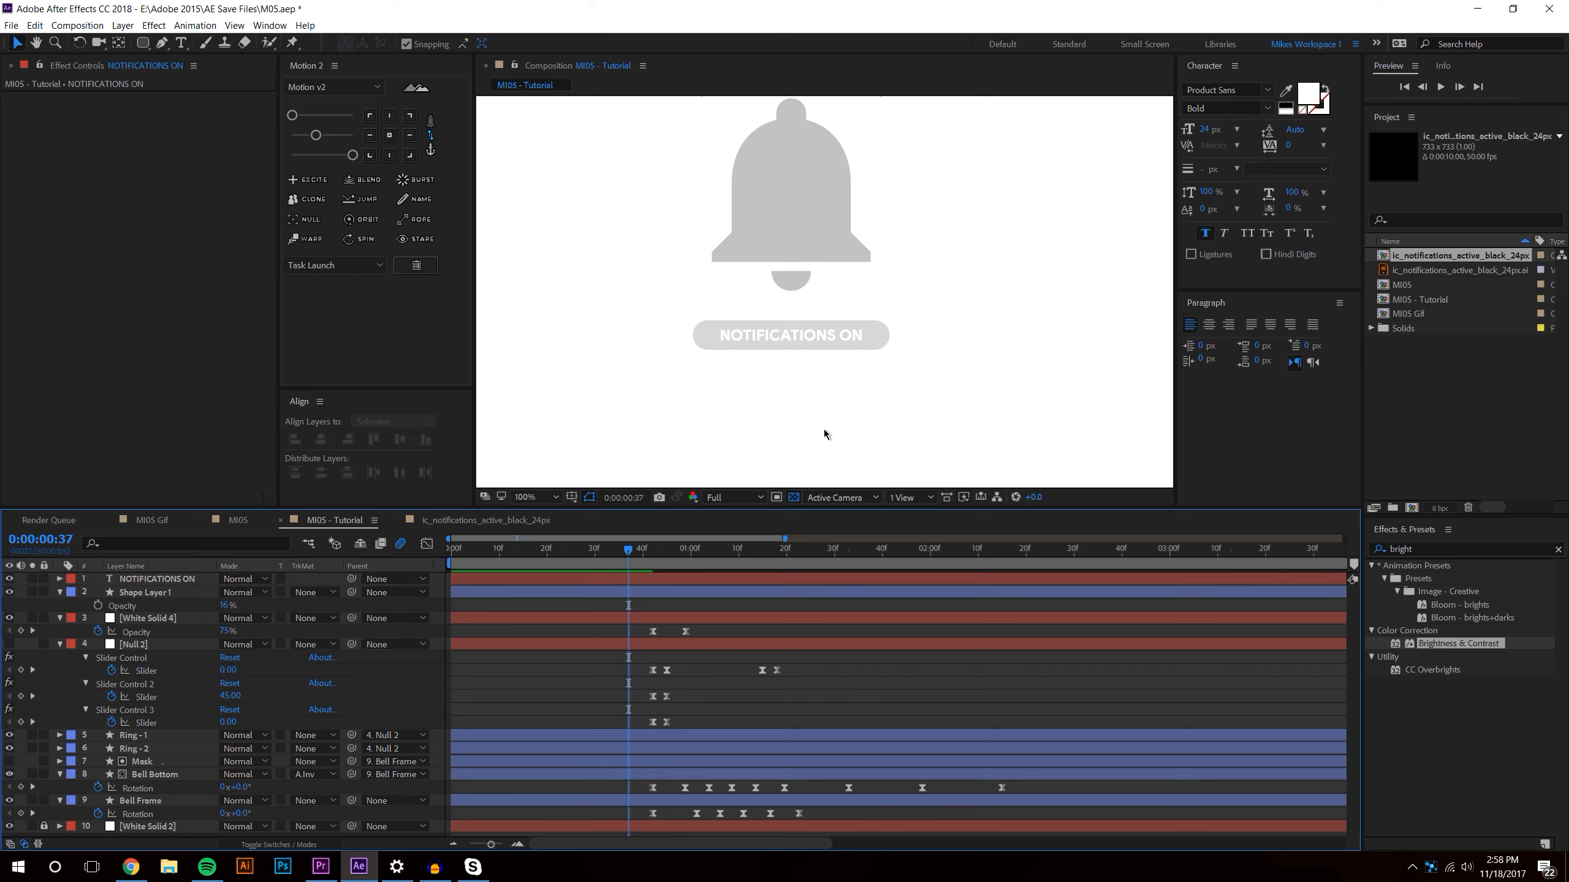
- Set the opacity of the rounded bar, Shape Layer 1, to 83%
scroll(804, 404, up, 1)
scroll(907, 366, down, 2)
scroll(828, 308, up, 1)
click(832, 324)
key(period)
drag(225, 606, 269, 603)
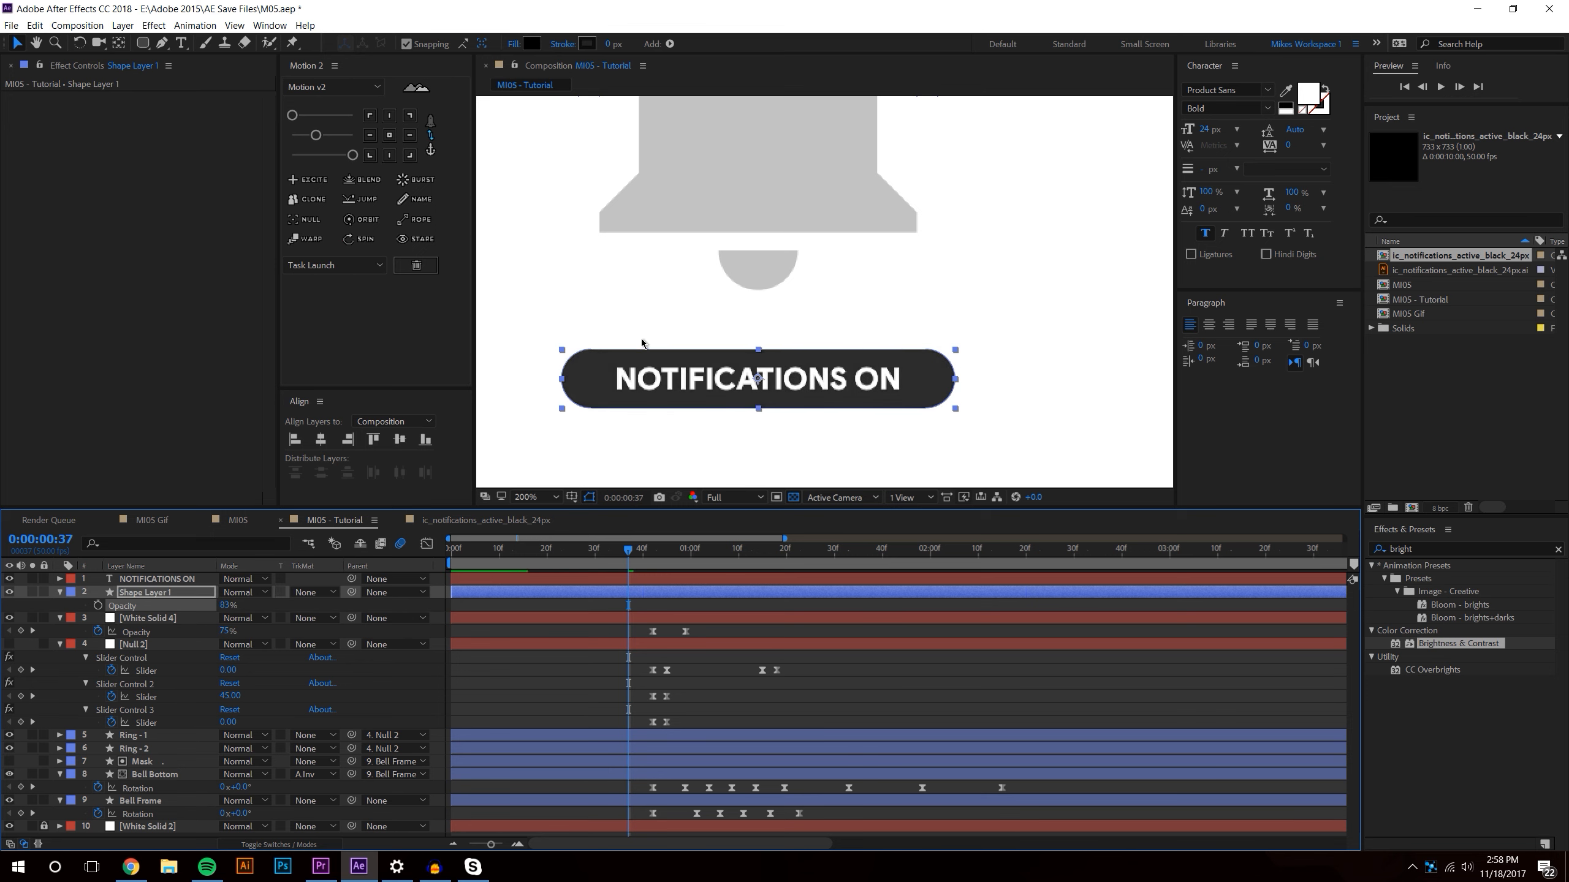
scroll(710, 353, down, 3)
click(864, 371)
scroll(791, 351, up, 3)
drag(787, 348, 813, 380)
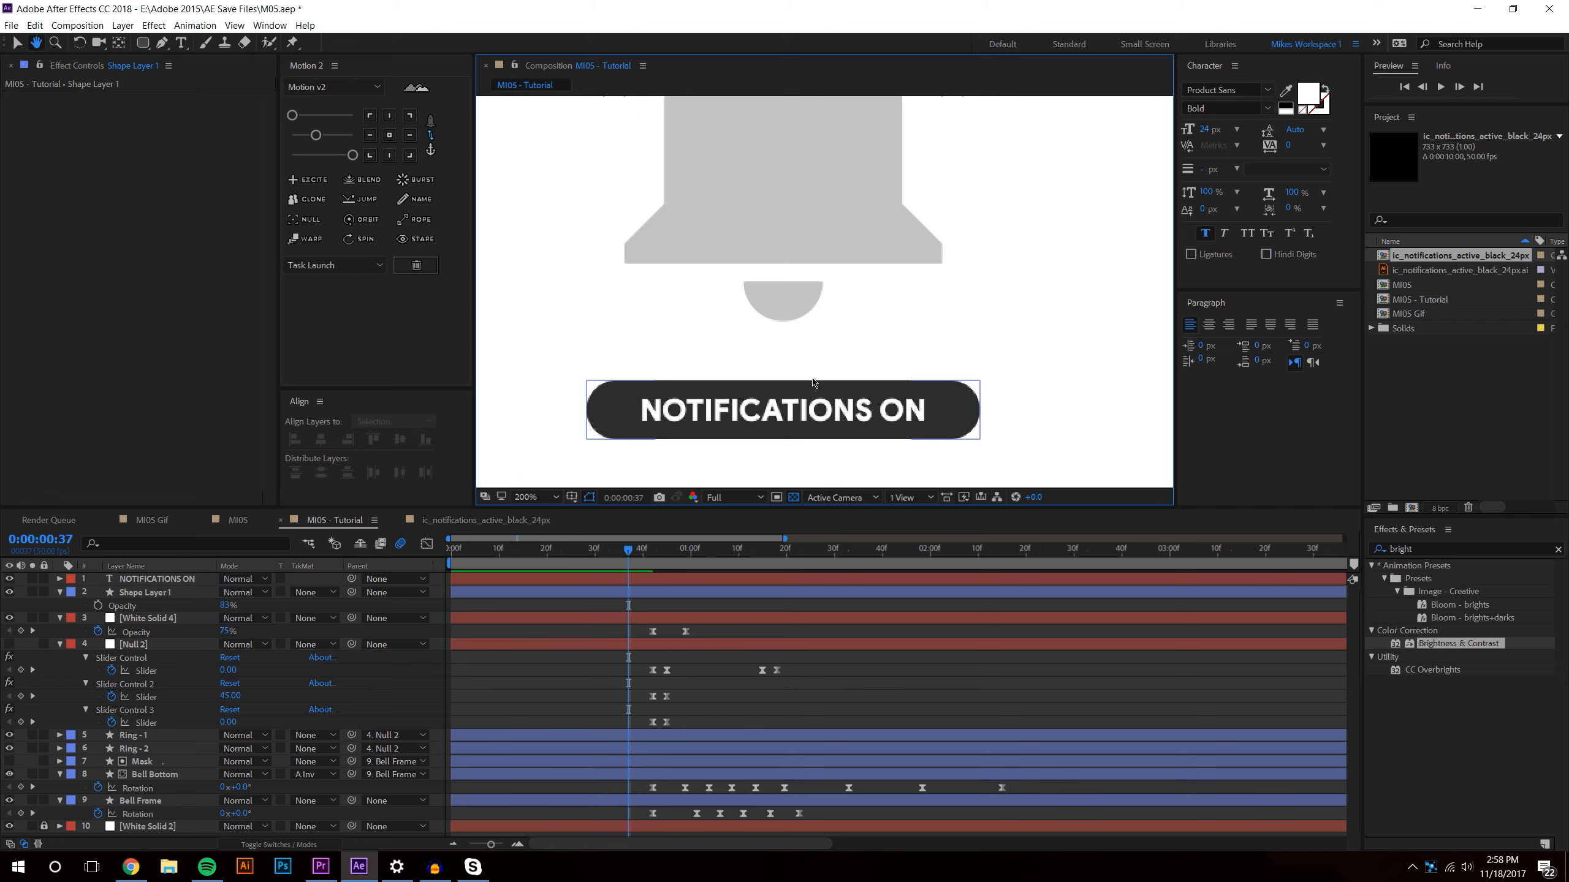
- Keyframe the bar's opacity from 0% at 0:00:01:19 to 83% at 0:00:01:30
key(slash)
drag(628, 549, 782, 548)
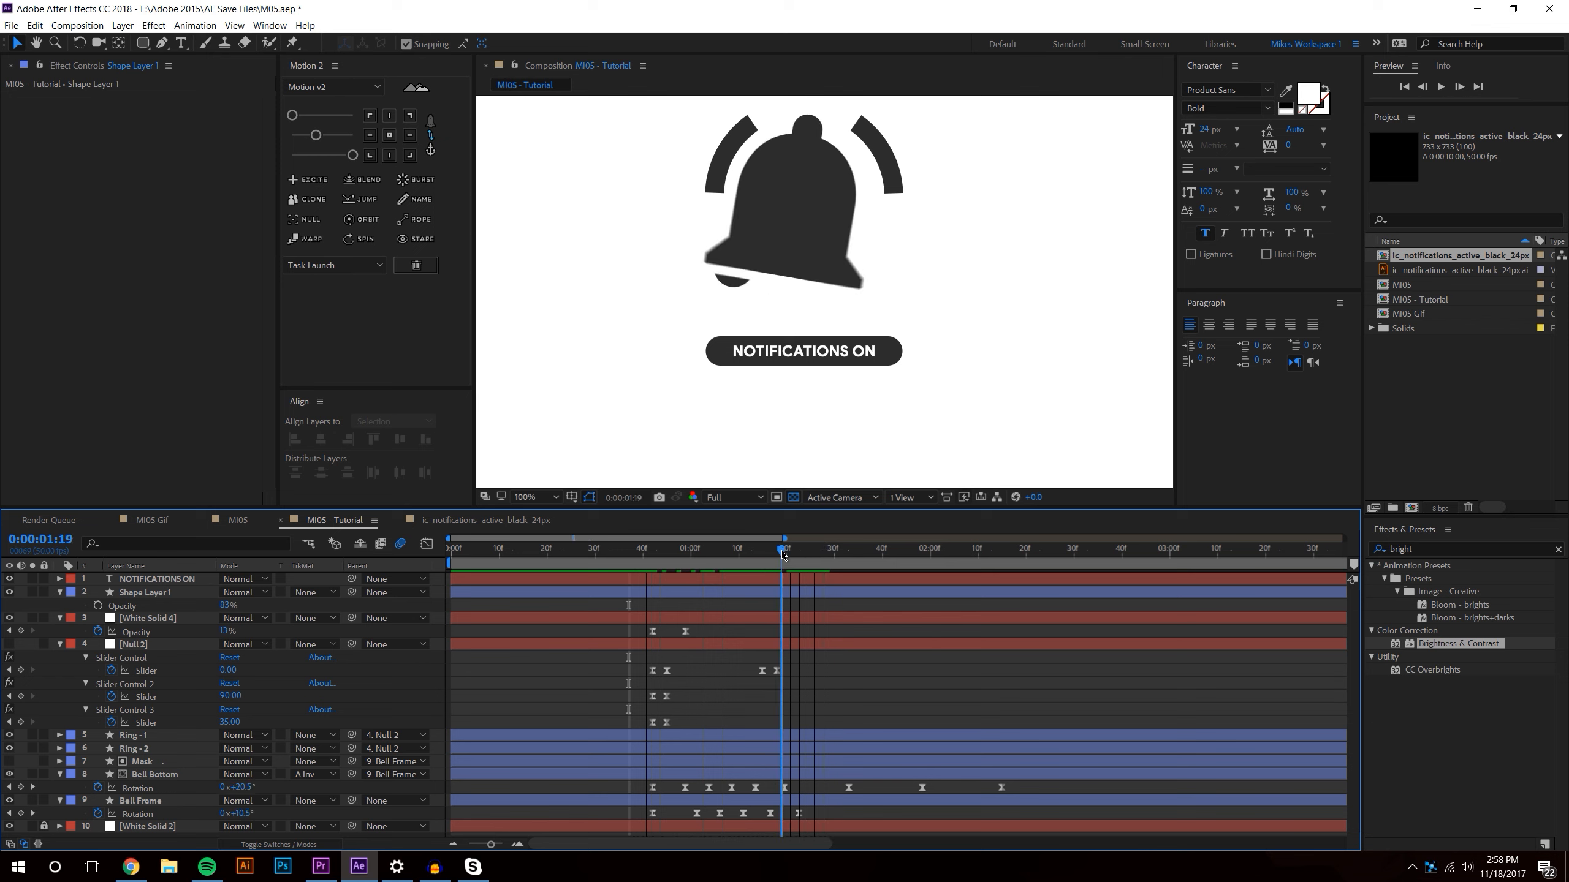
click(152, 594)
click(98, 605)
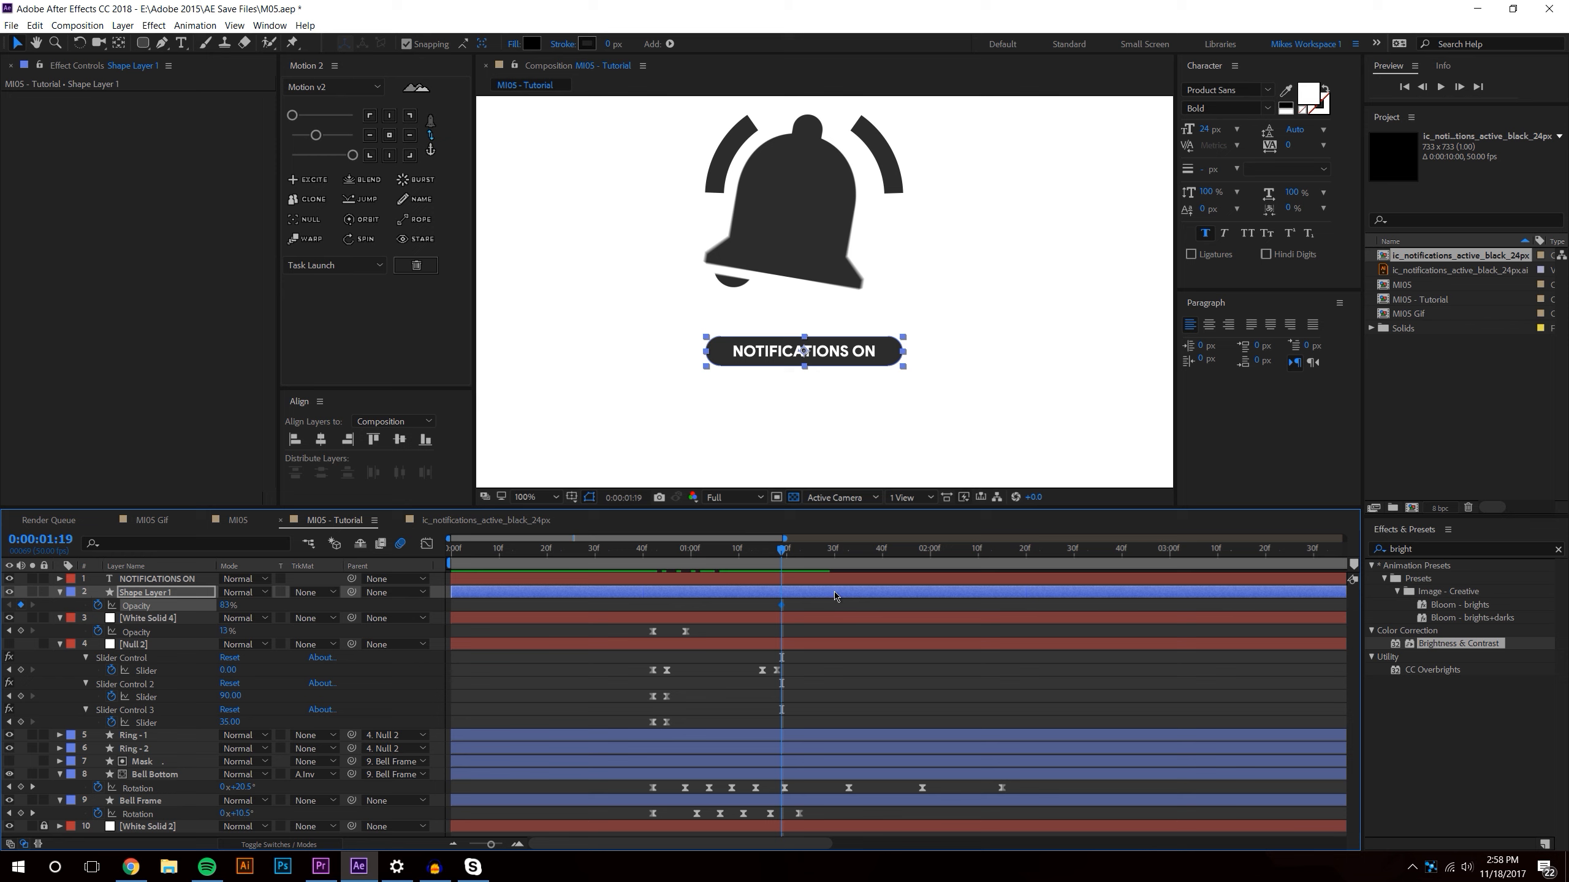
drag(782, 607, 844, 607)
drag(226, 608, 163, 609)
click(849, 612)
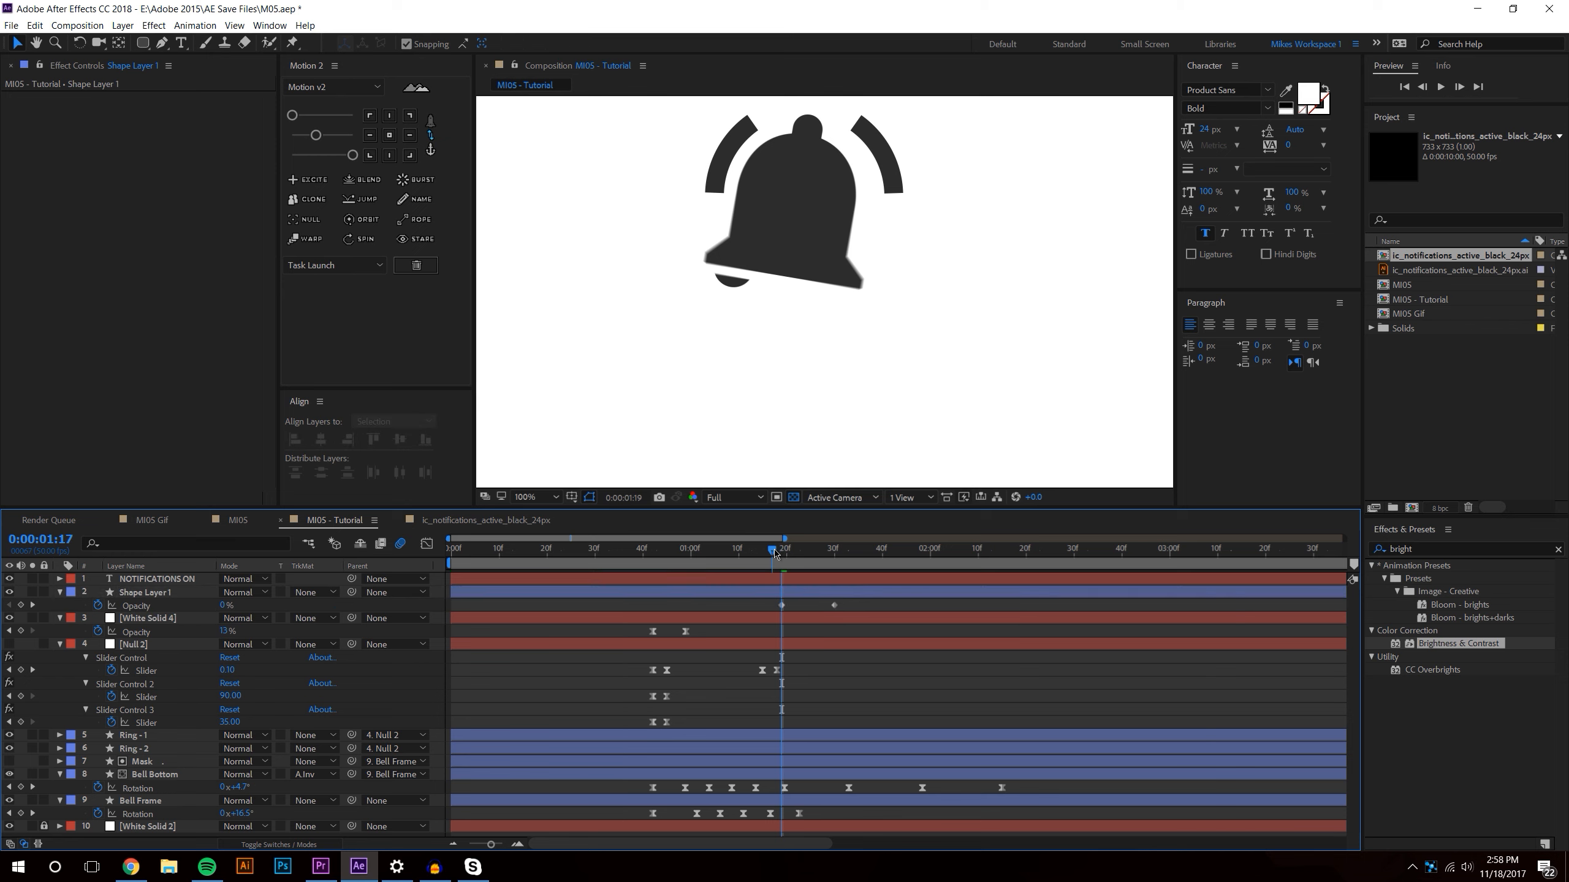
- Ease both of the bar's opacity keyframes with Motion v2 and inspect their speed graph
key(space)
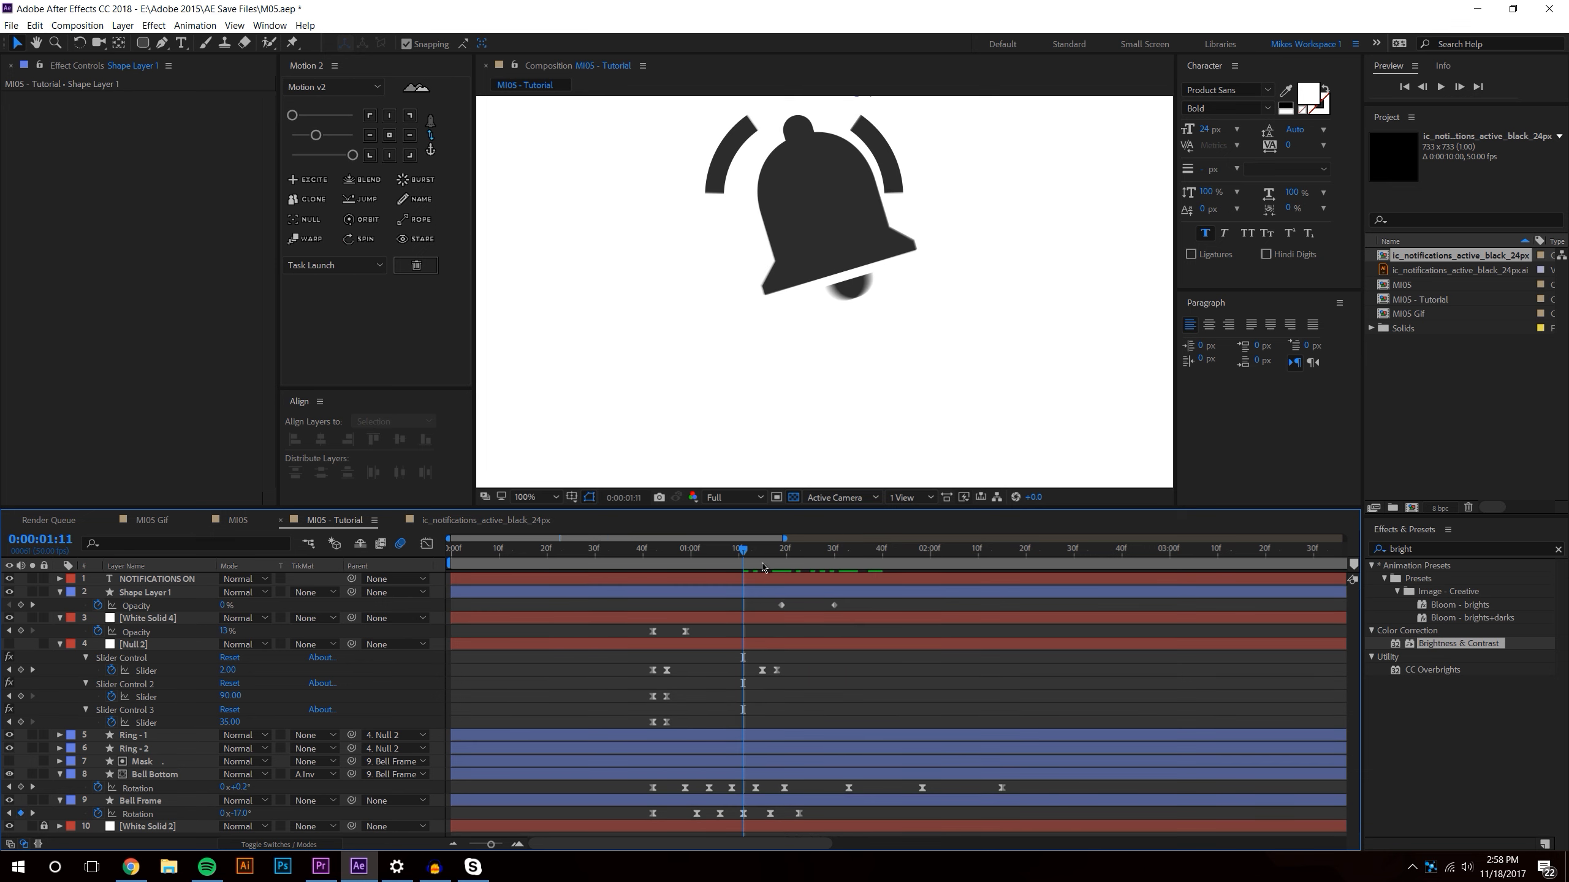
drag(765, 606, 913, 627)
click(315, 137)
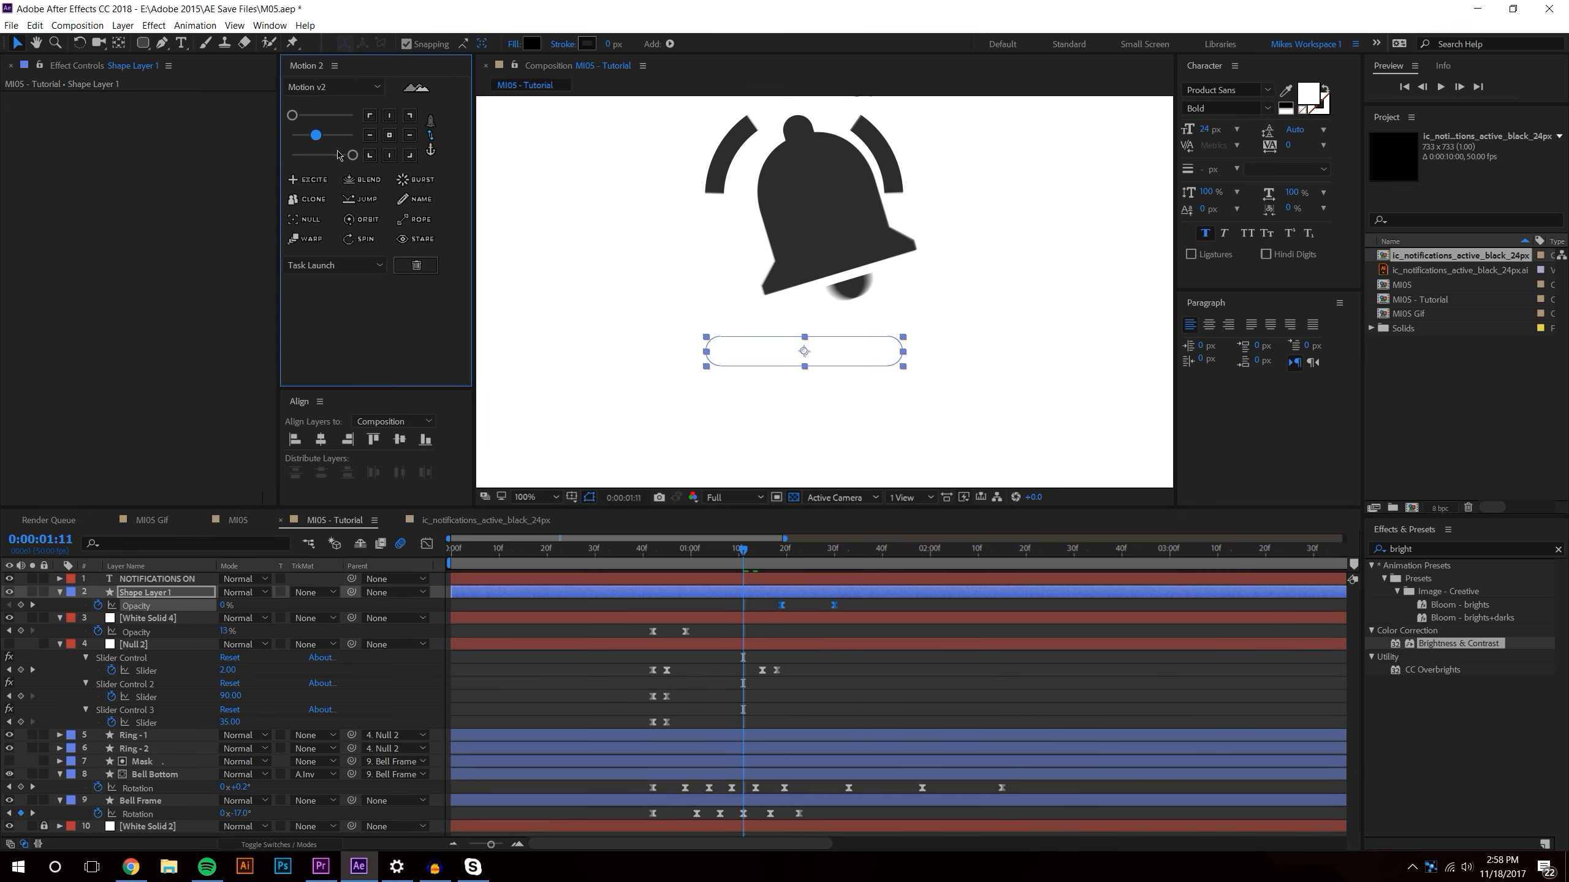
click(428, 544)
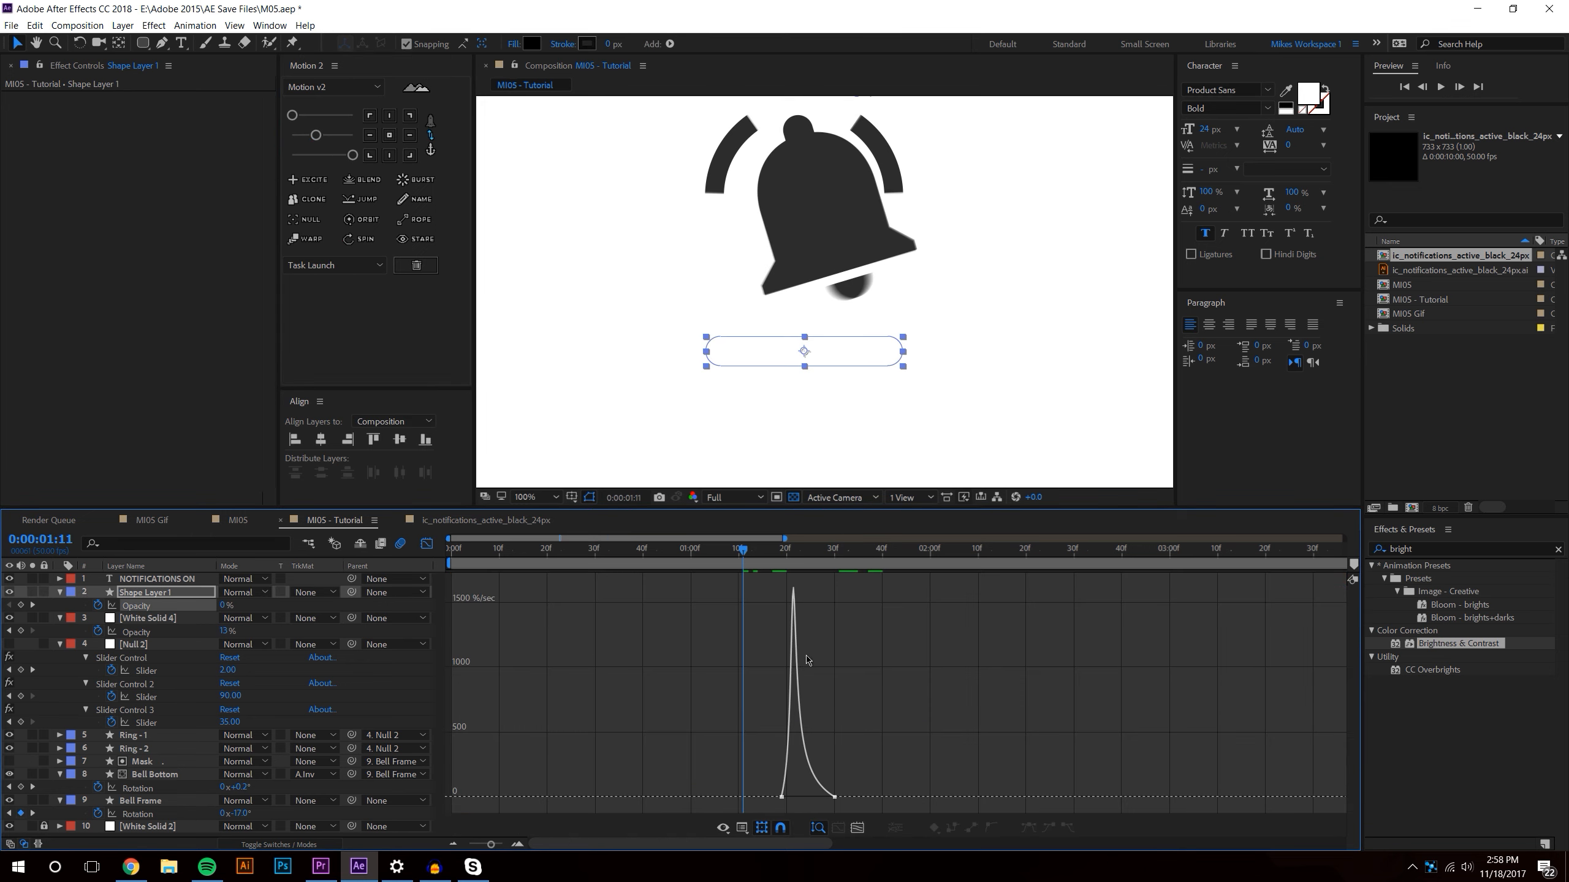
click(431, 136)
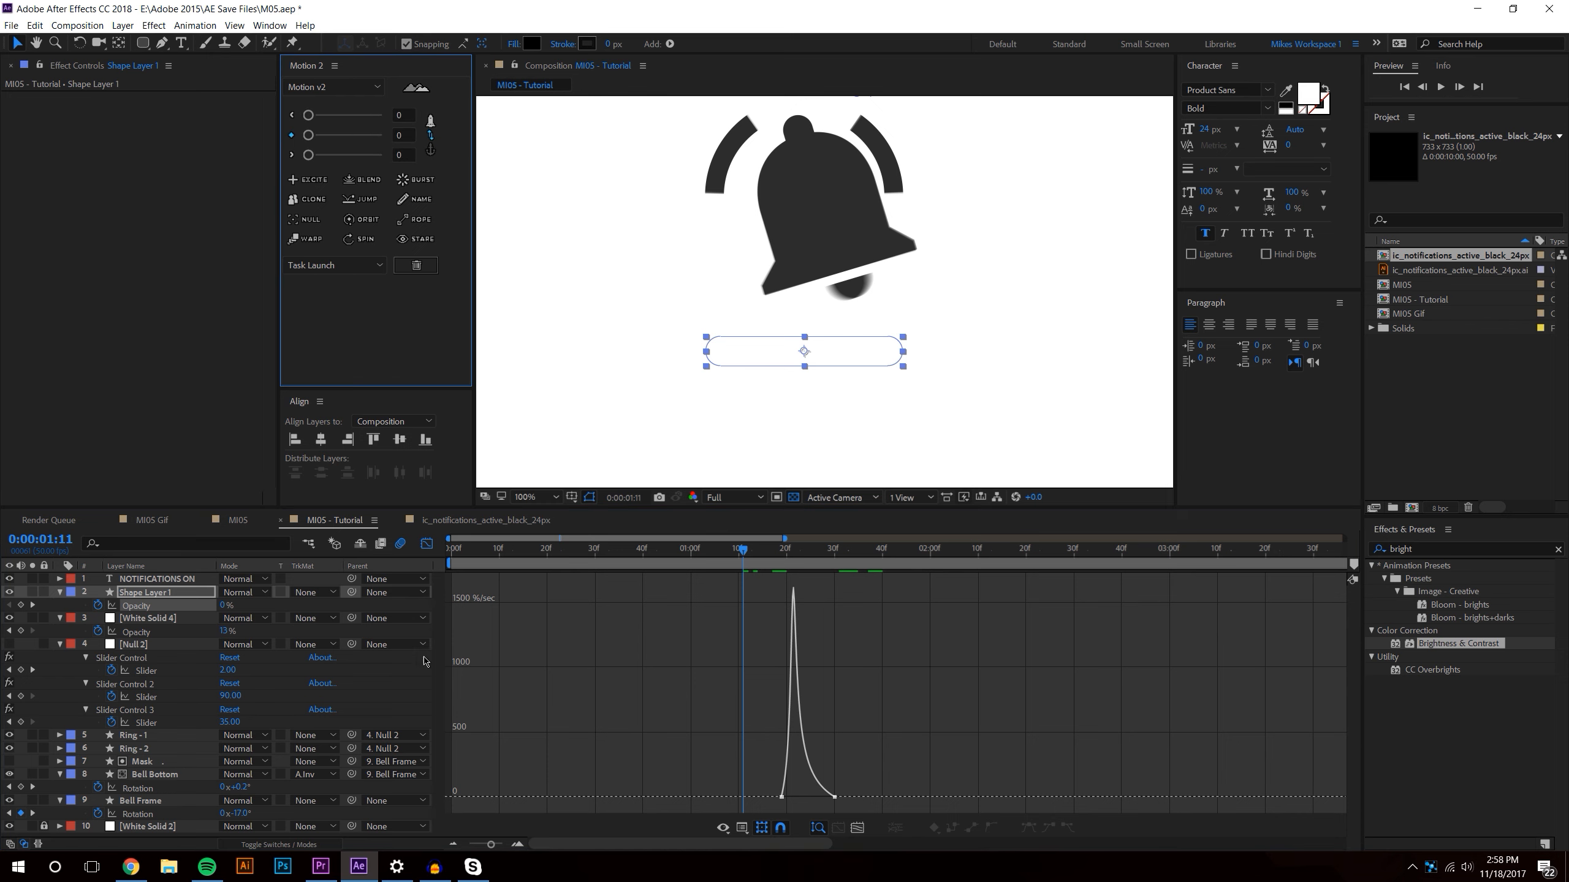
click(432, 546)
- Move the bar's last opacity keyframe to 0:00:01:48 and preview the slower fade-in
click(1440, 87)
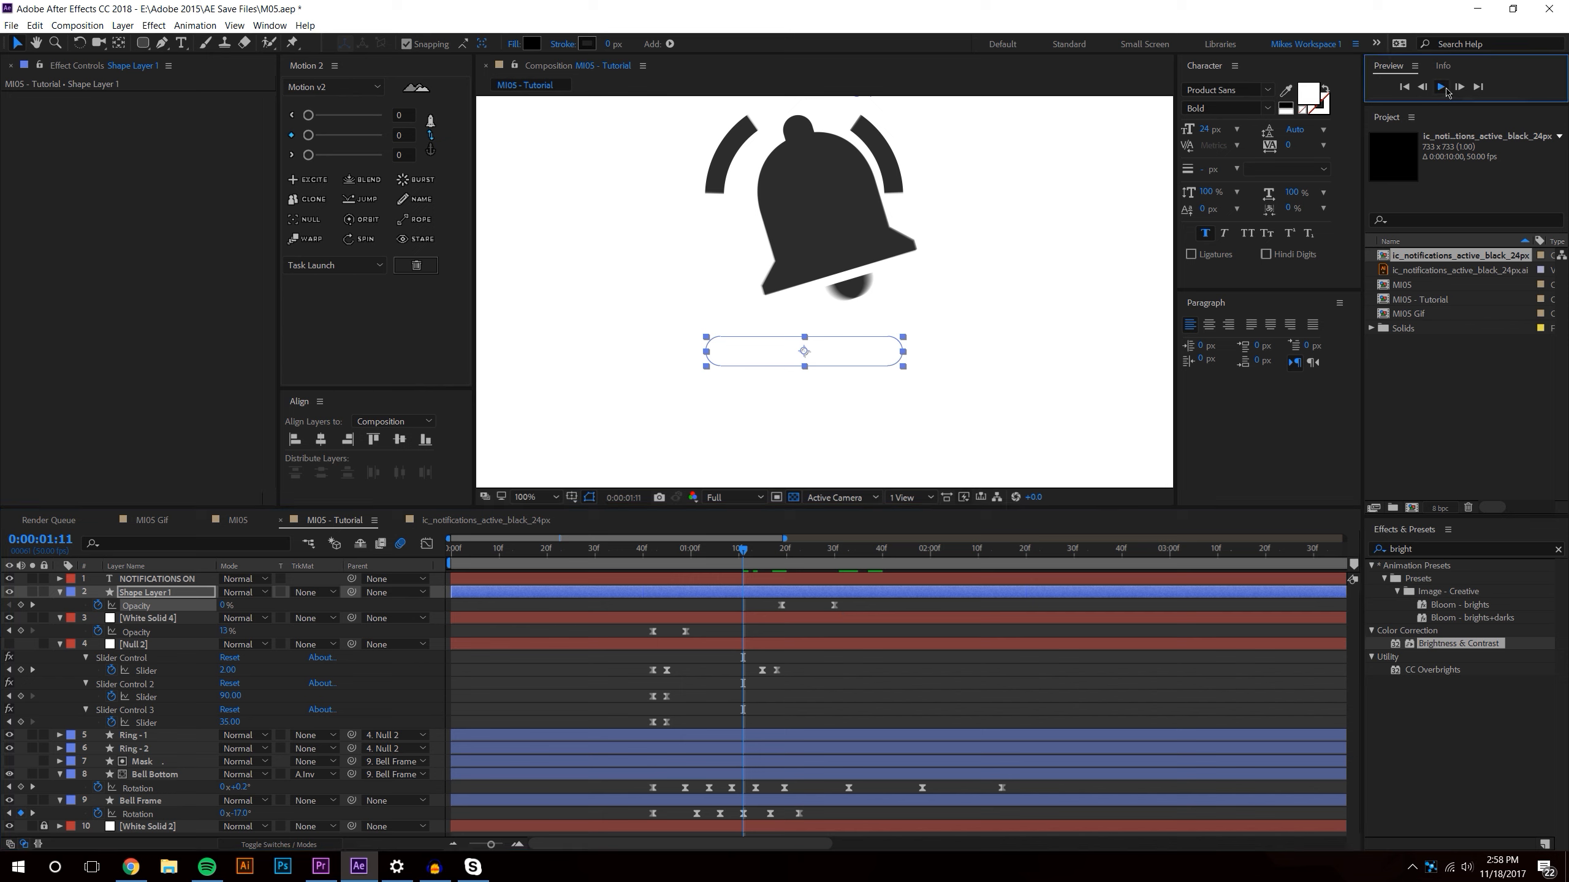
drag(776, 552, 815, 551)
drag(835, 605, 921, 608)
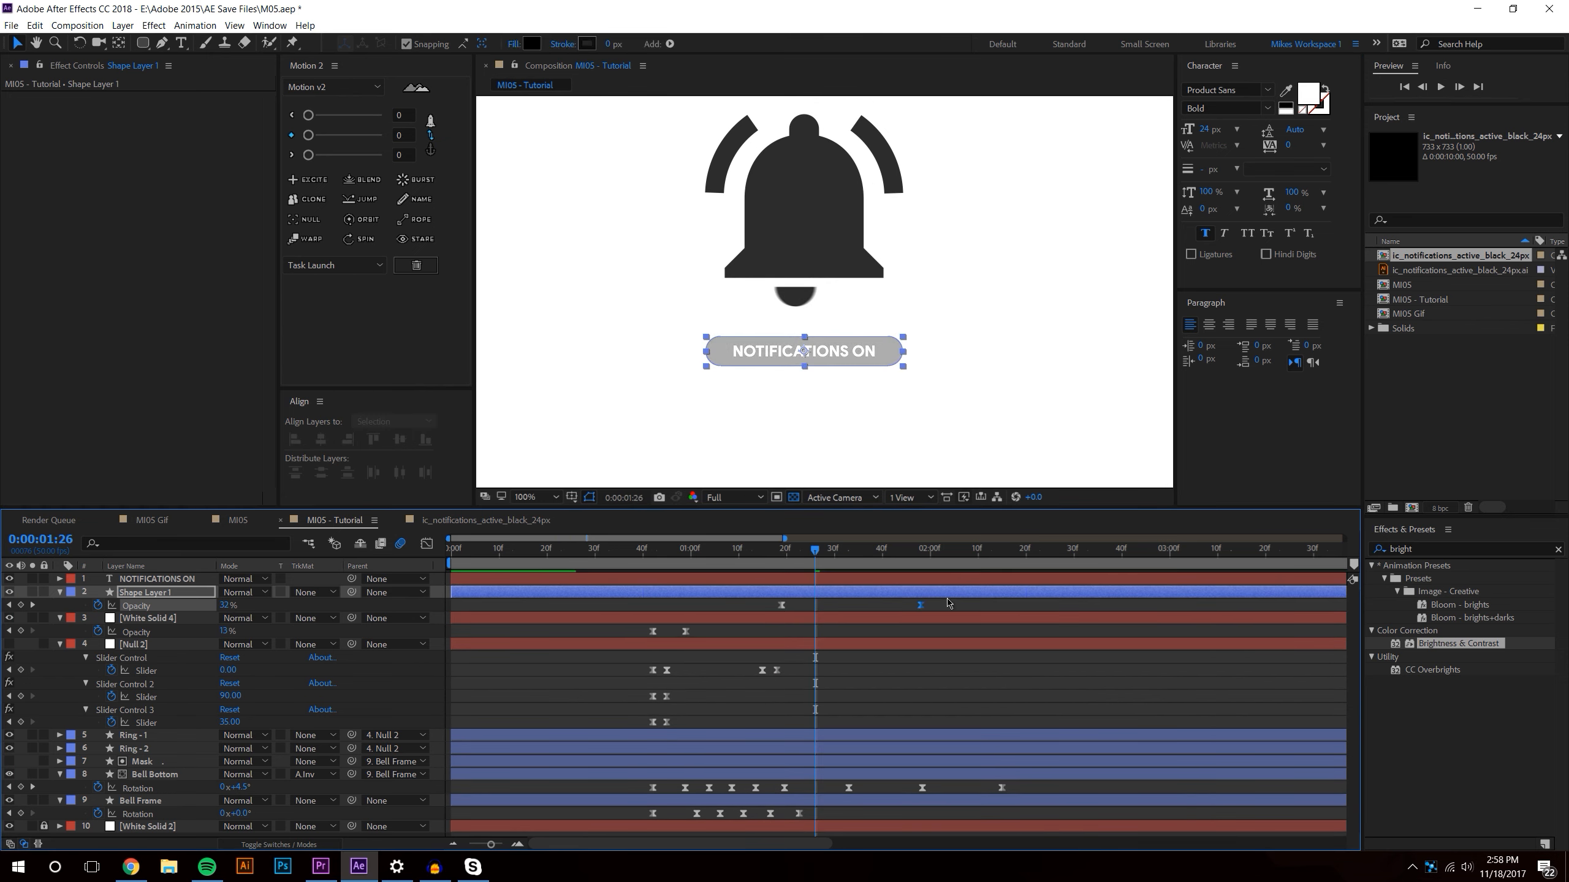
click(9, 604)
click(1443, 90)
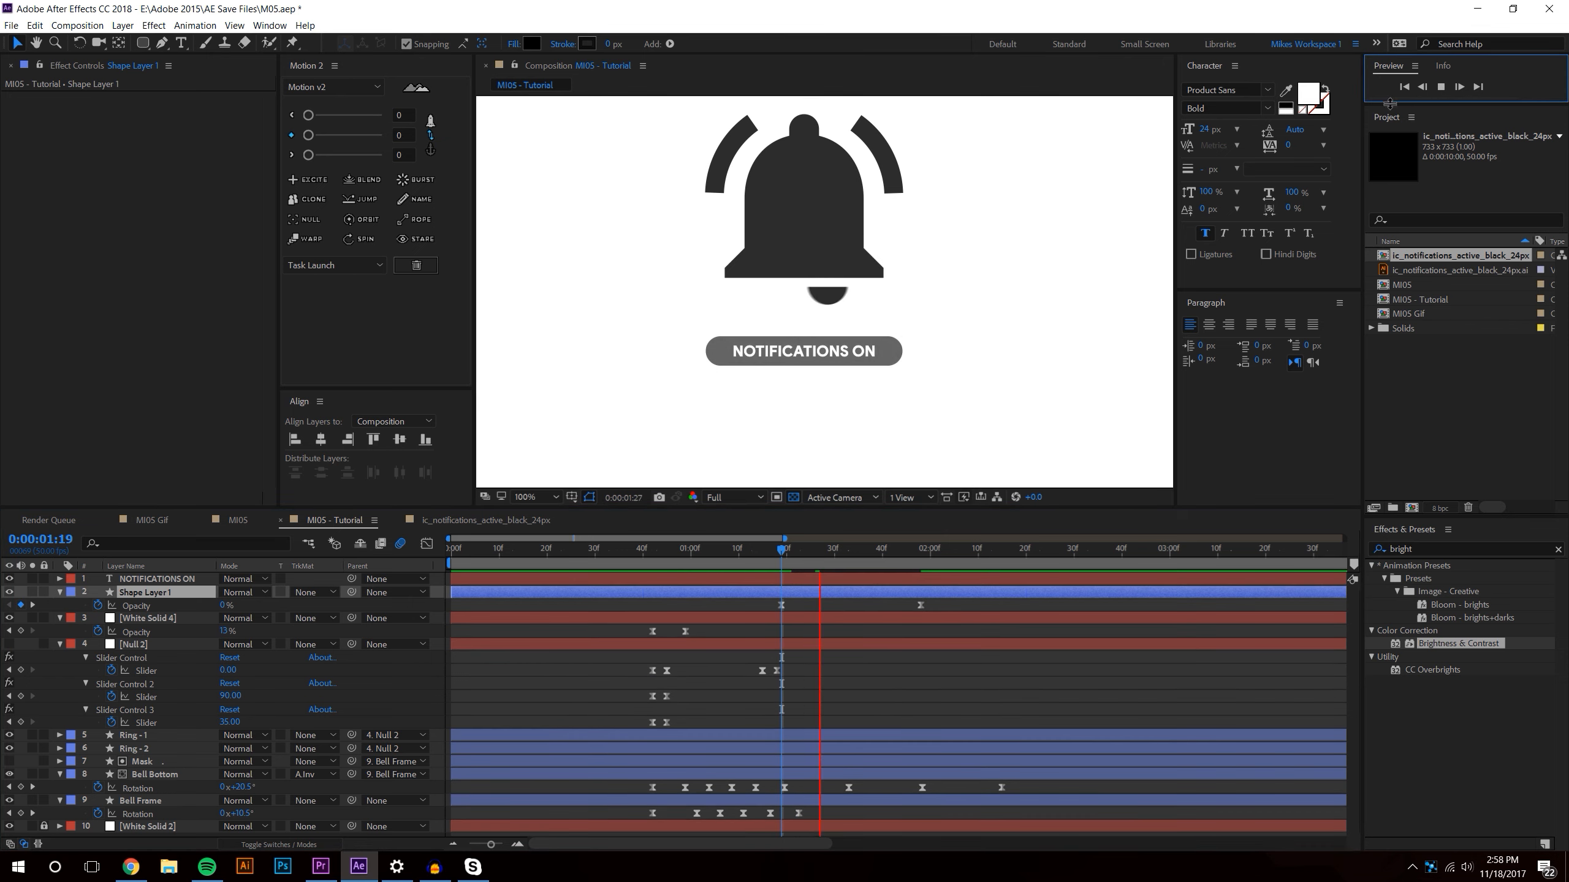
- Set the bar's opacity to 33% on its keyframe at 0:00:01:48
drag(785, 552, 920, 552)
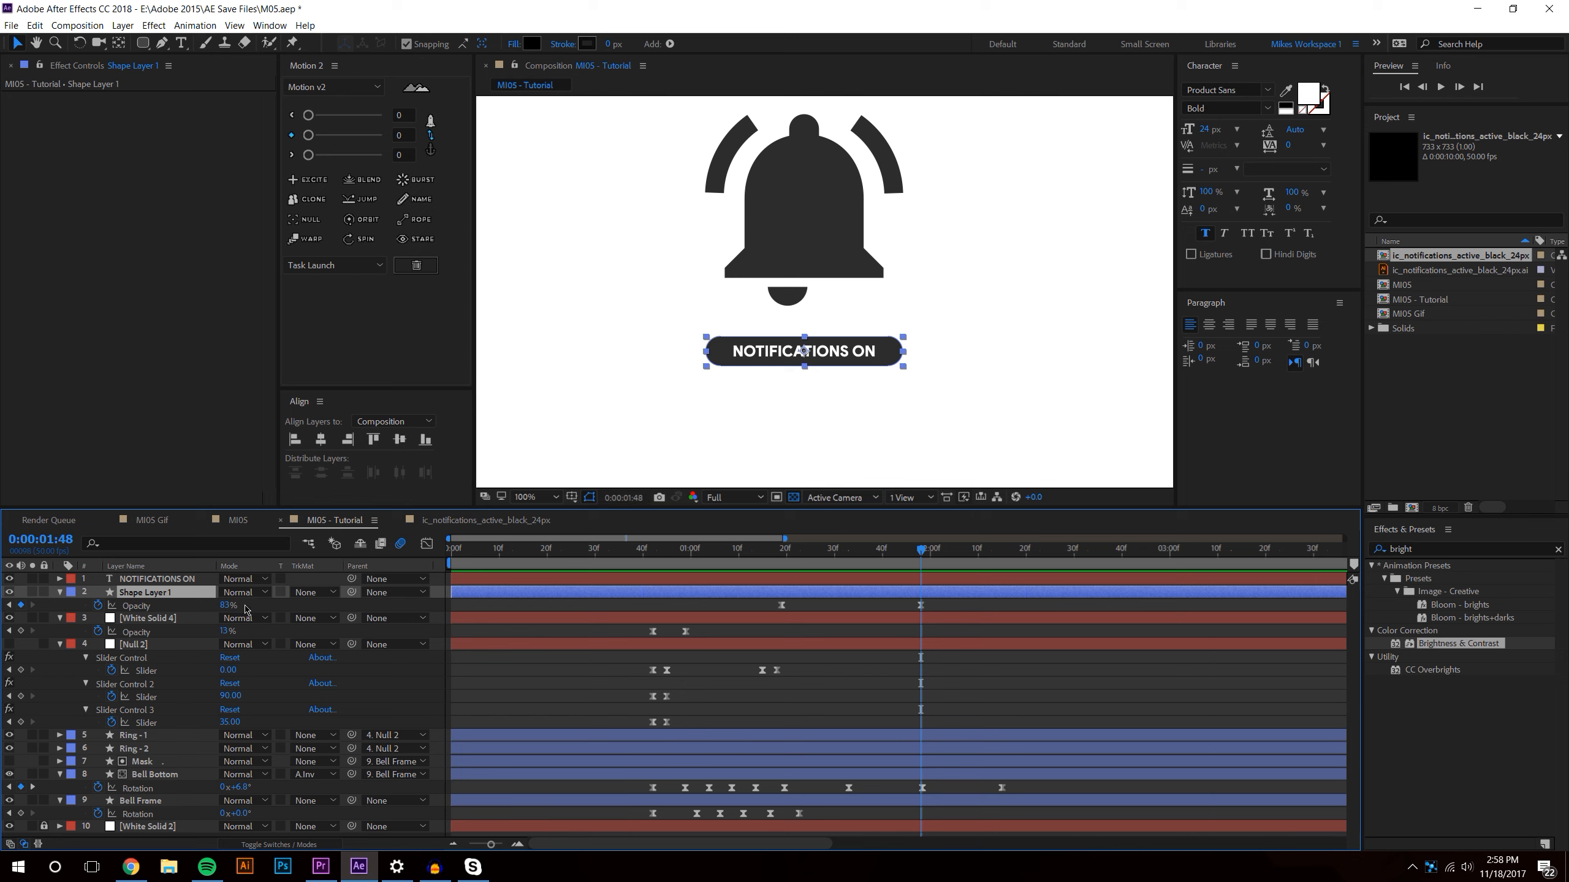
drag(226, 605, 191, 609)
click(1011, 683)
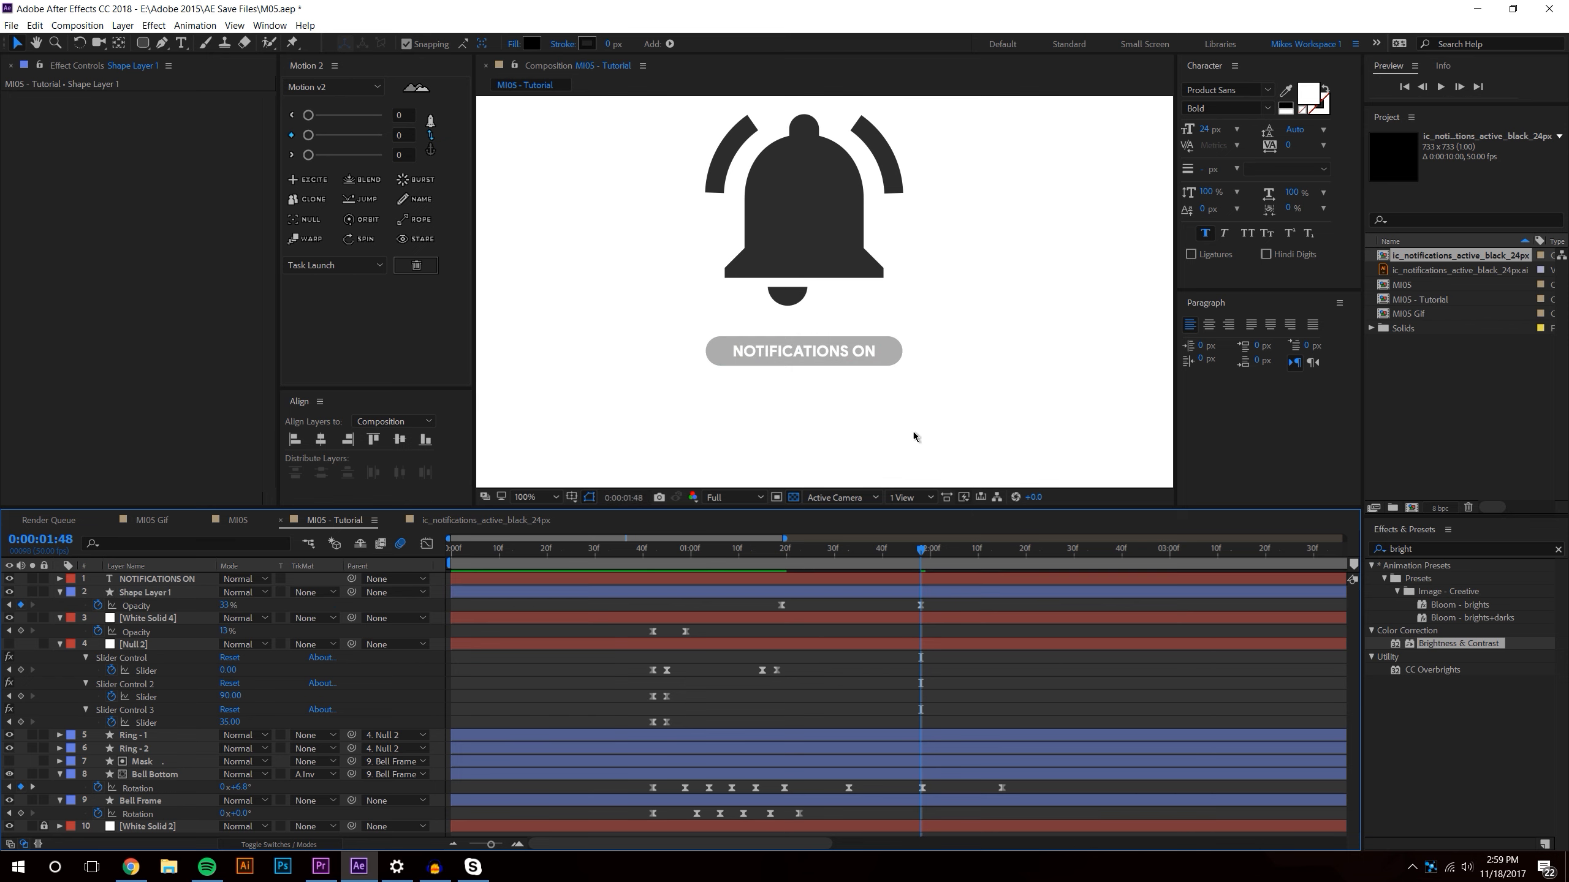
- Parent the NOTIFICATIONS ON text layer to Shape Layer 1
scroll(866, 328, down, 3)
scroll(858, 327, up, 5)
click(784, 407)
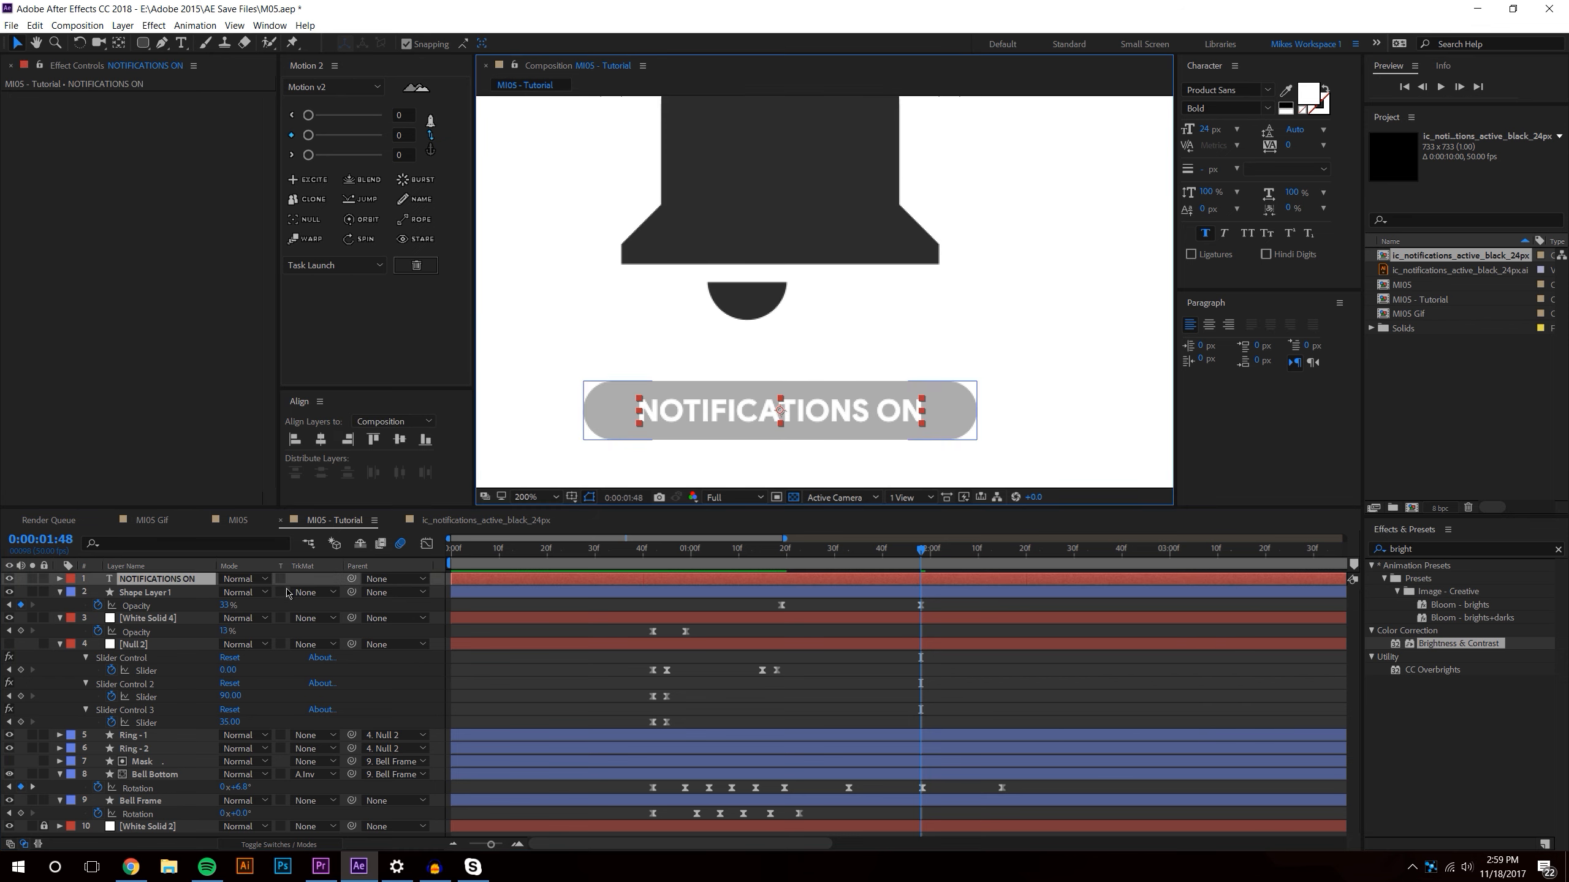
drag(350, 581, 179, 596)
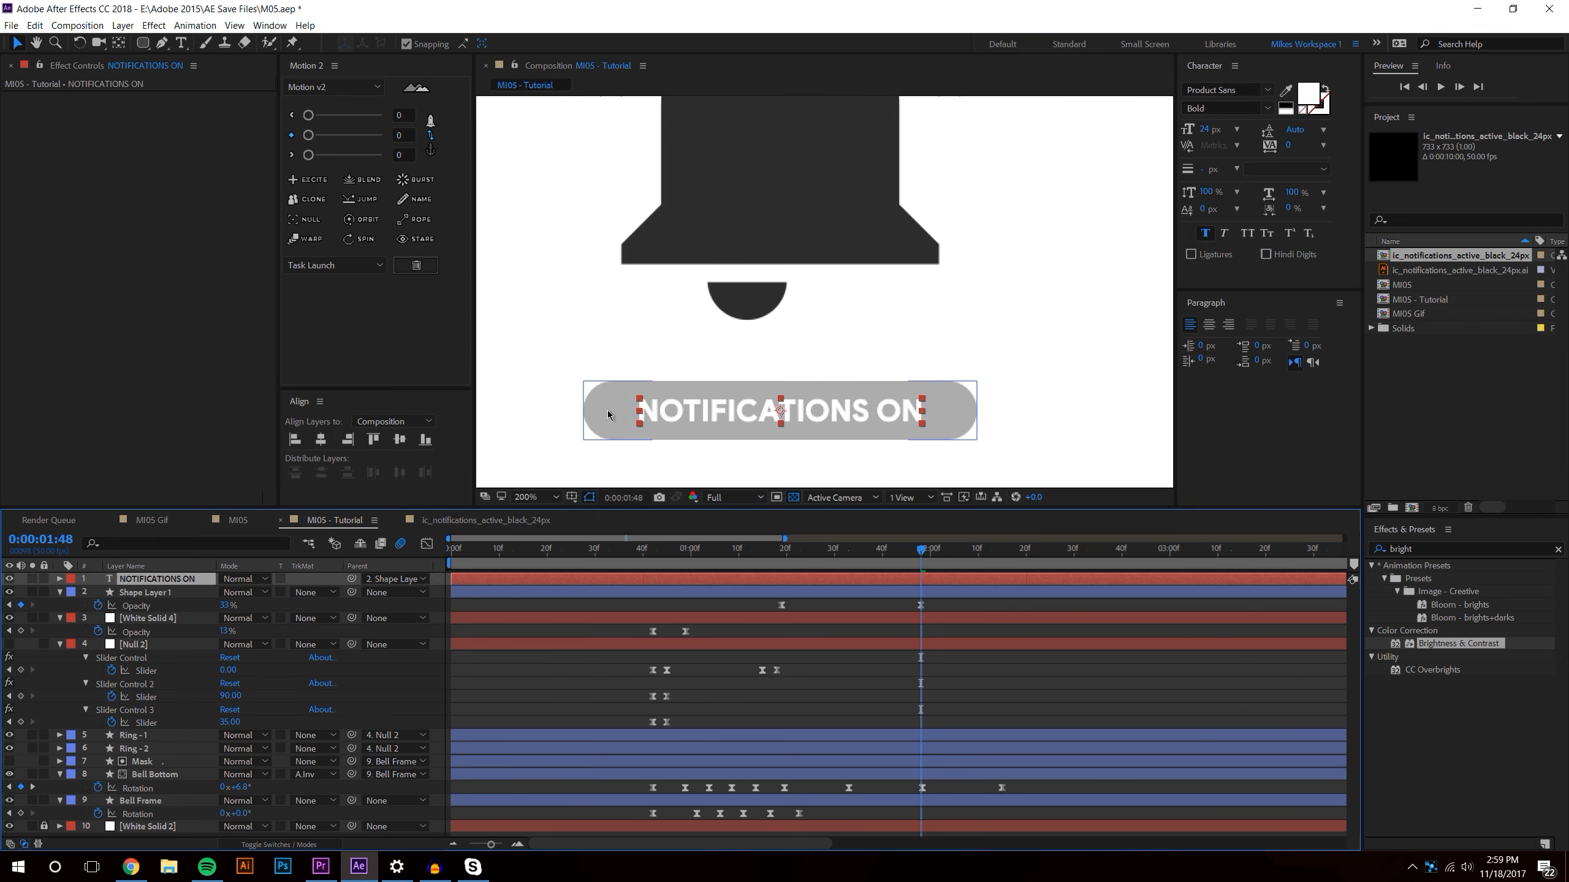
- Rename Shape Layer 1 to "Pill Icon"
right_click(176, 592)
click(175, 585)
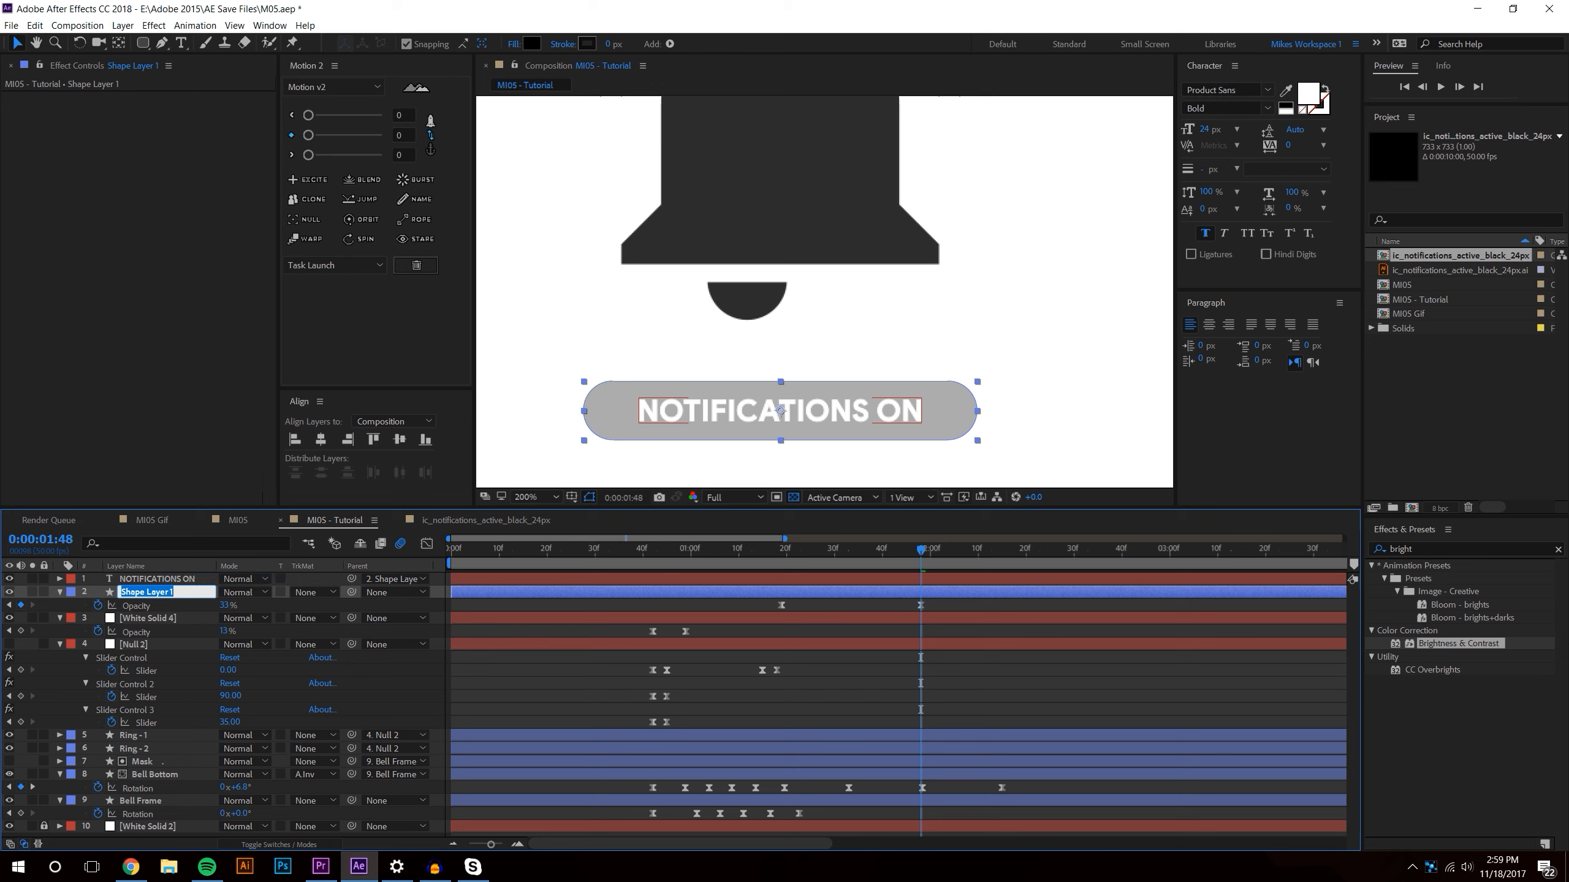
text(Pill Icon)
key(Return)
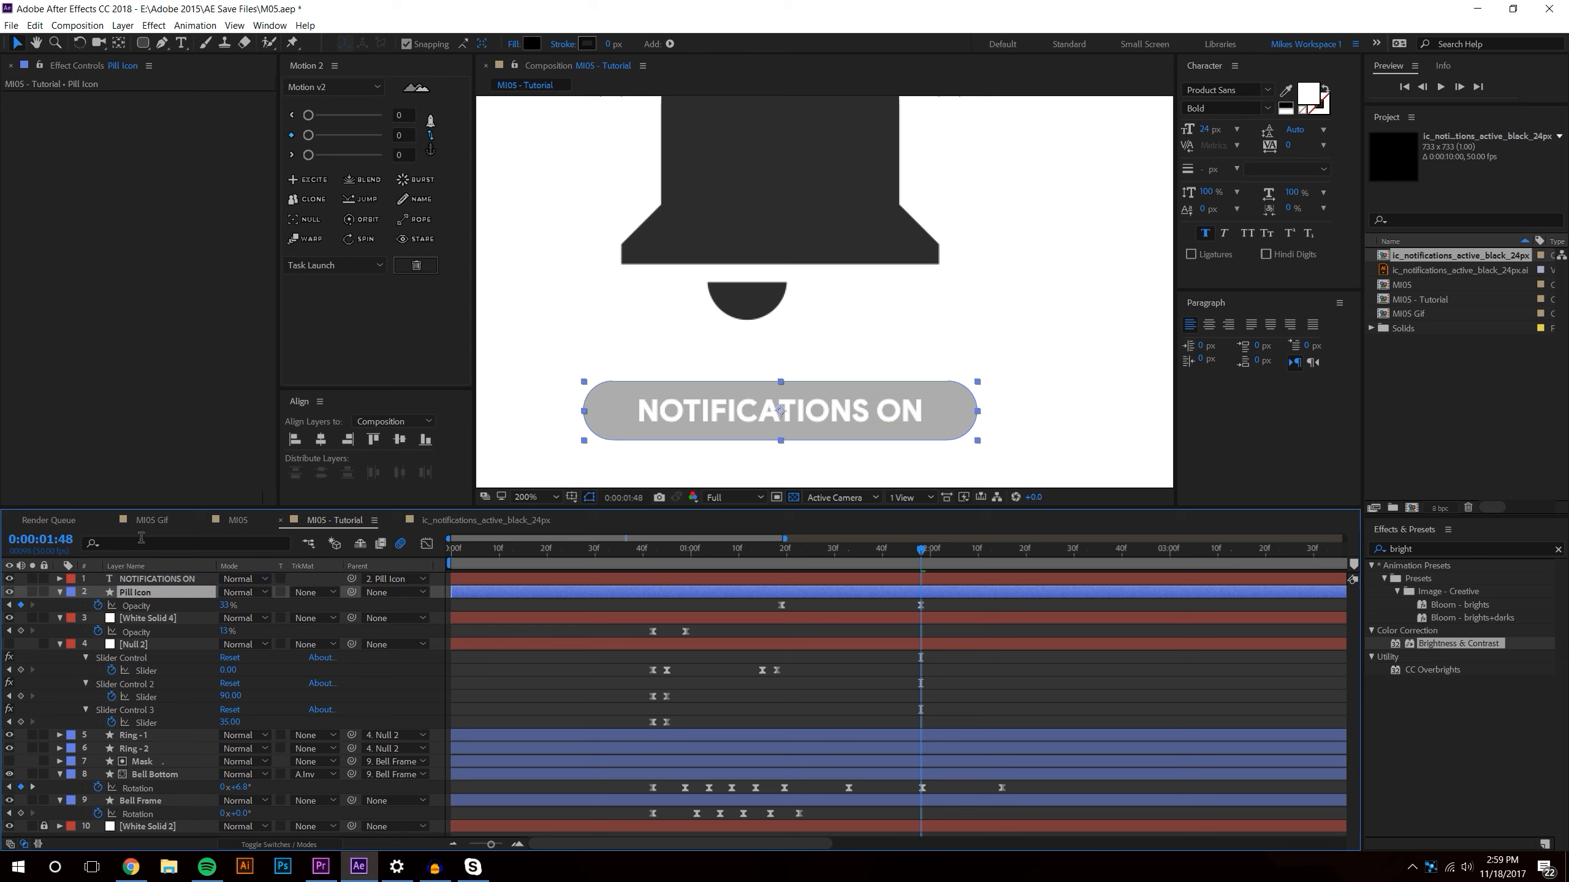
- Scale the Pill Icon layer down to 74.7% so the label fits beneath the bell
drag(258, 606, 238, 610)
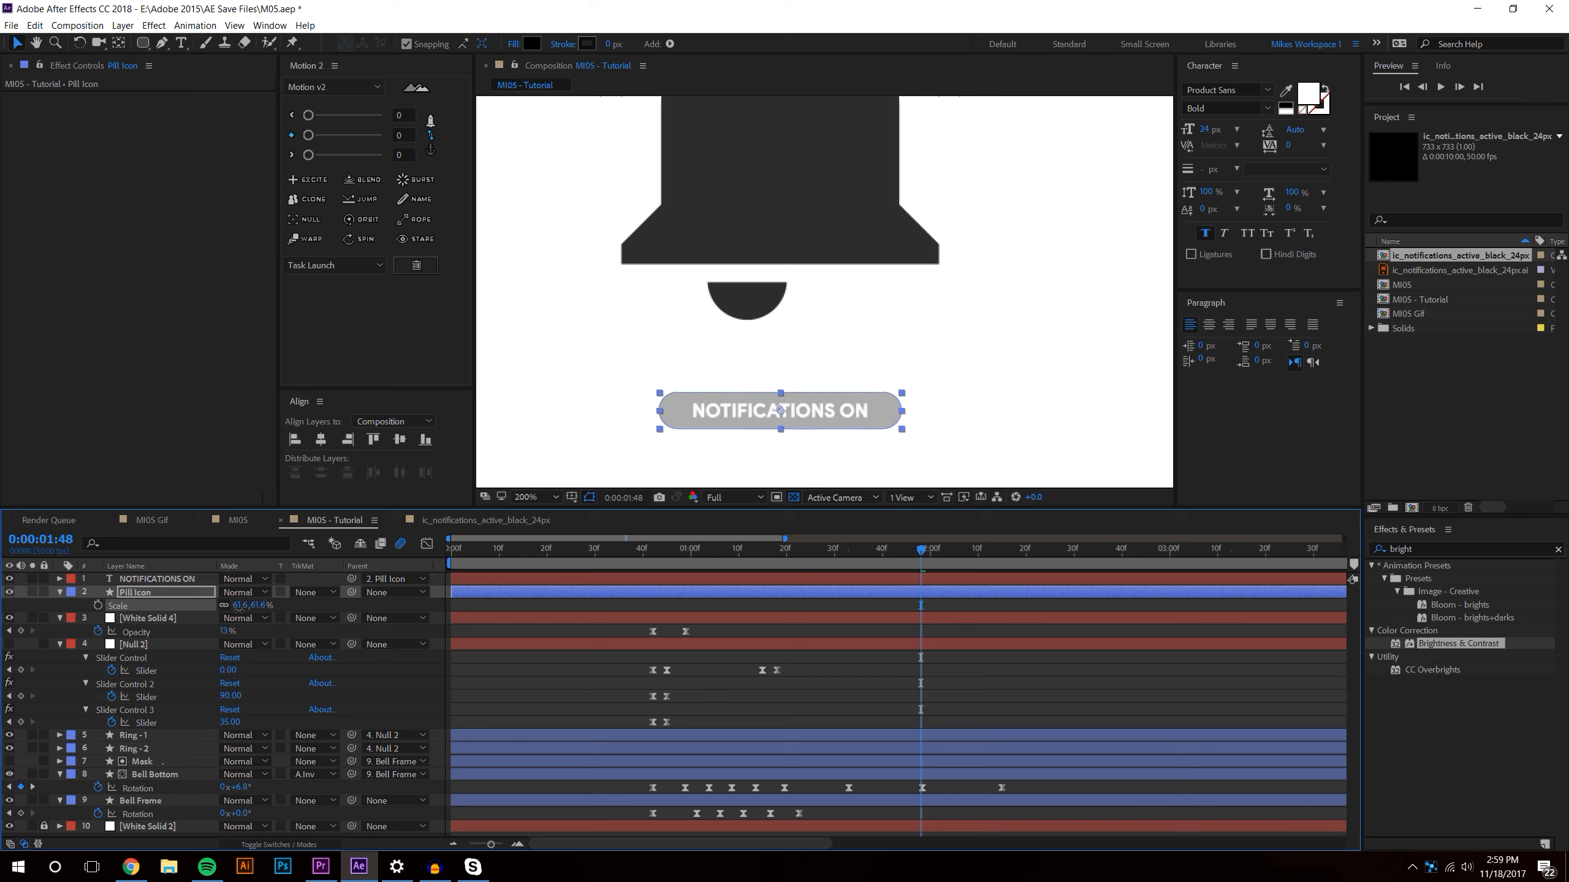
scroll(847, 317, down, 2)
click(1129, 315)
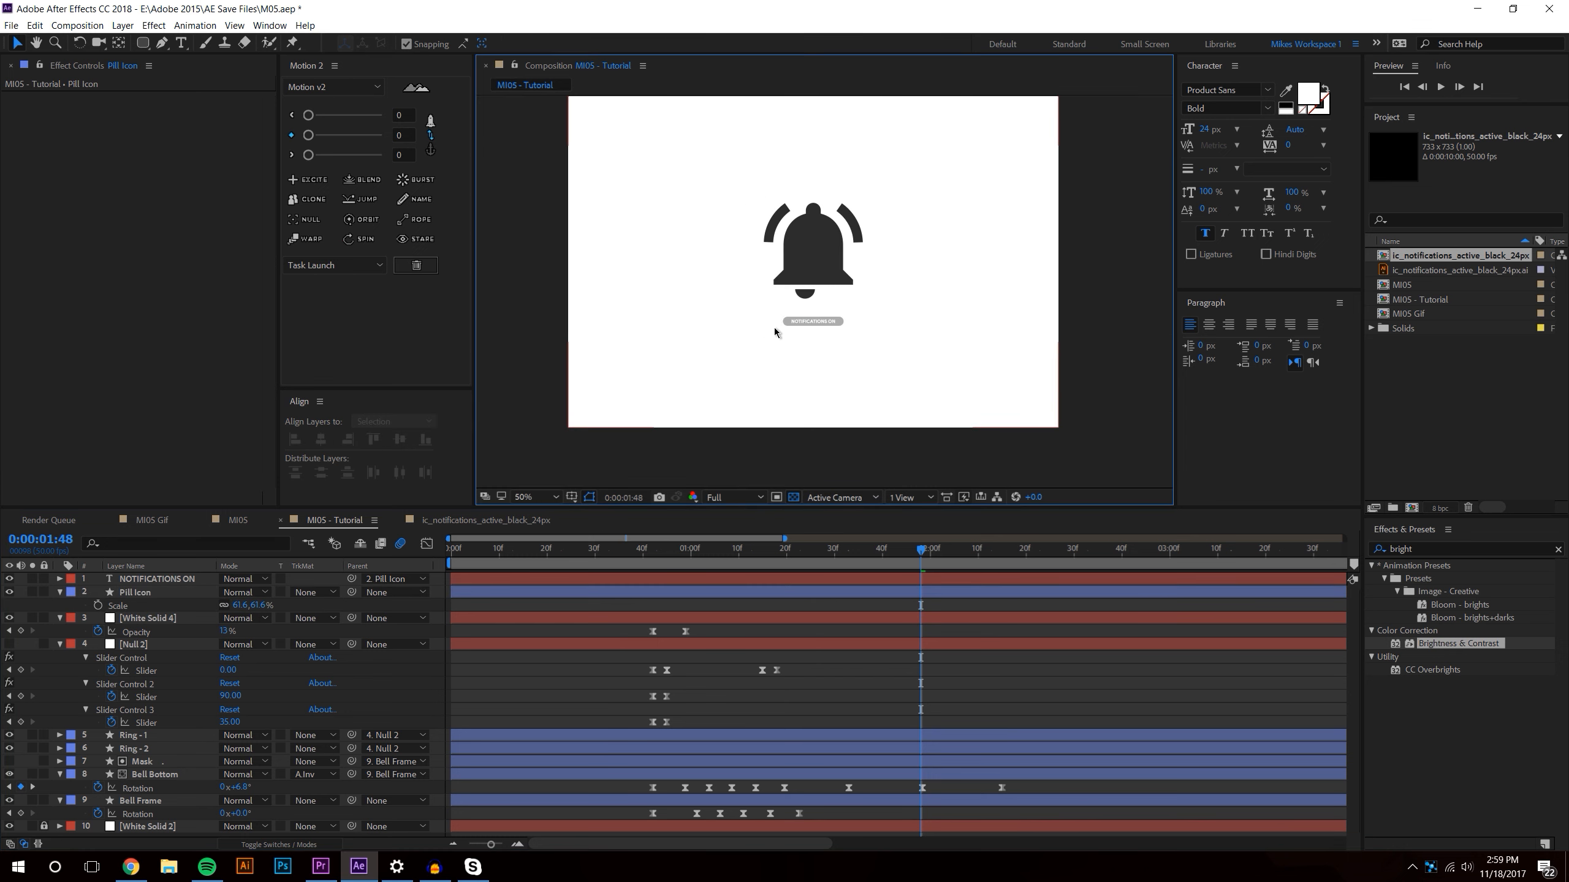
key(slash)
drag(259, 606, 268, 606)
scroll(914, 321, down, 1)
click(1119, 290)
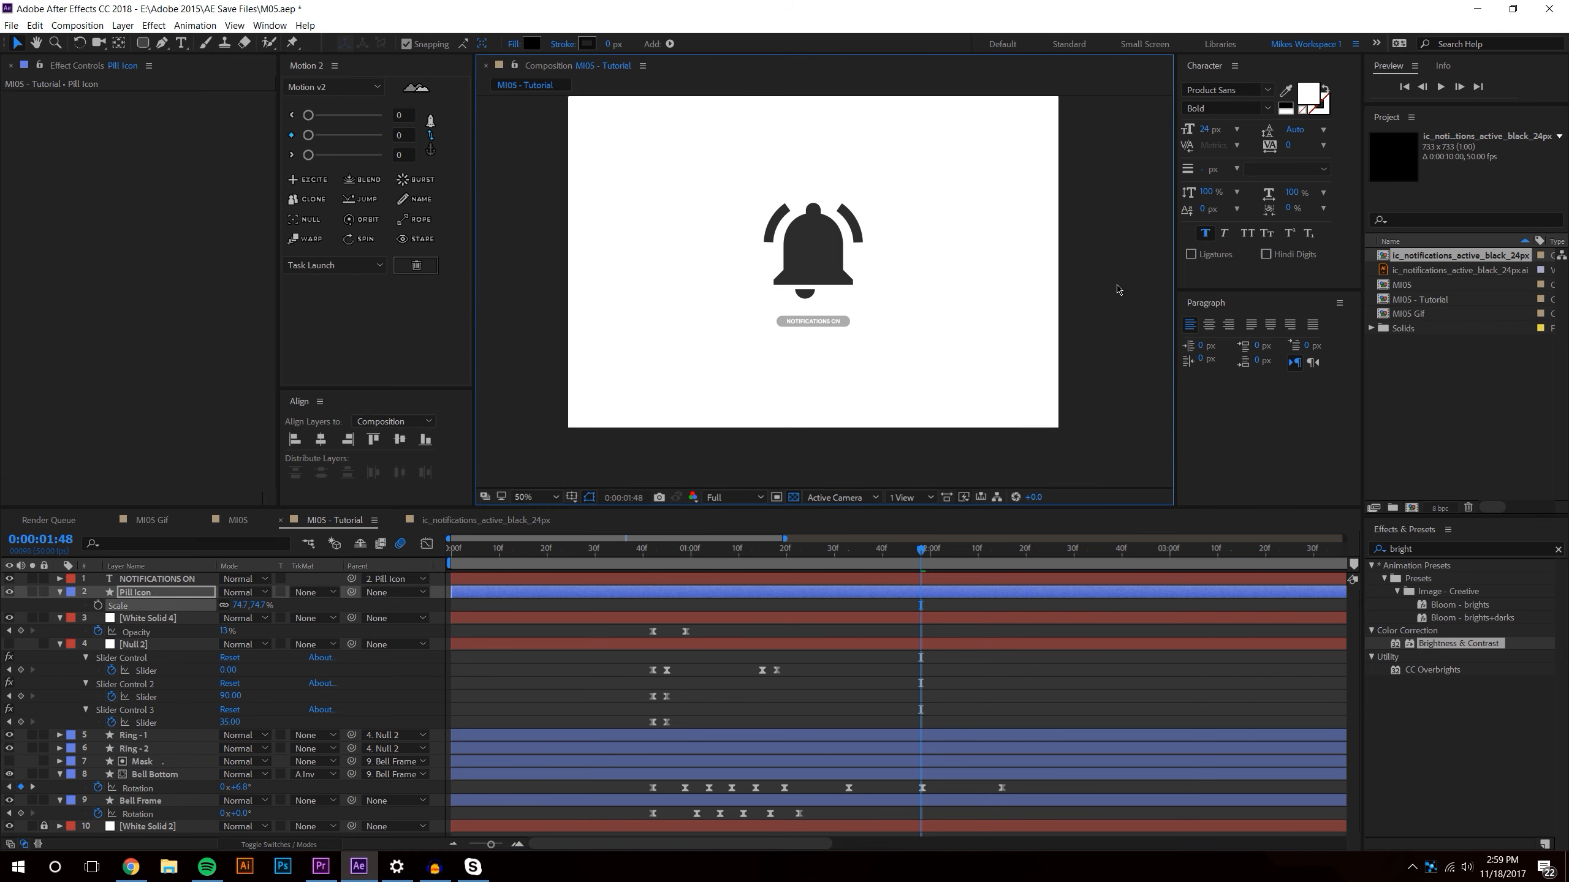
- Preview the animation with the resized label from 0:00:00:40 and inspect the frame at 0:00:01:49
click(643, 549)
click(1441, 89)
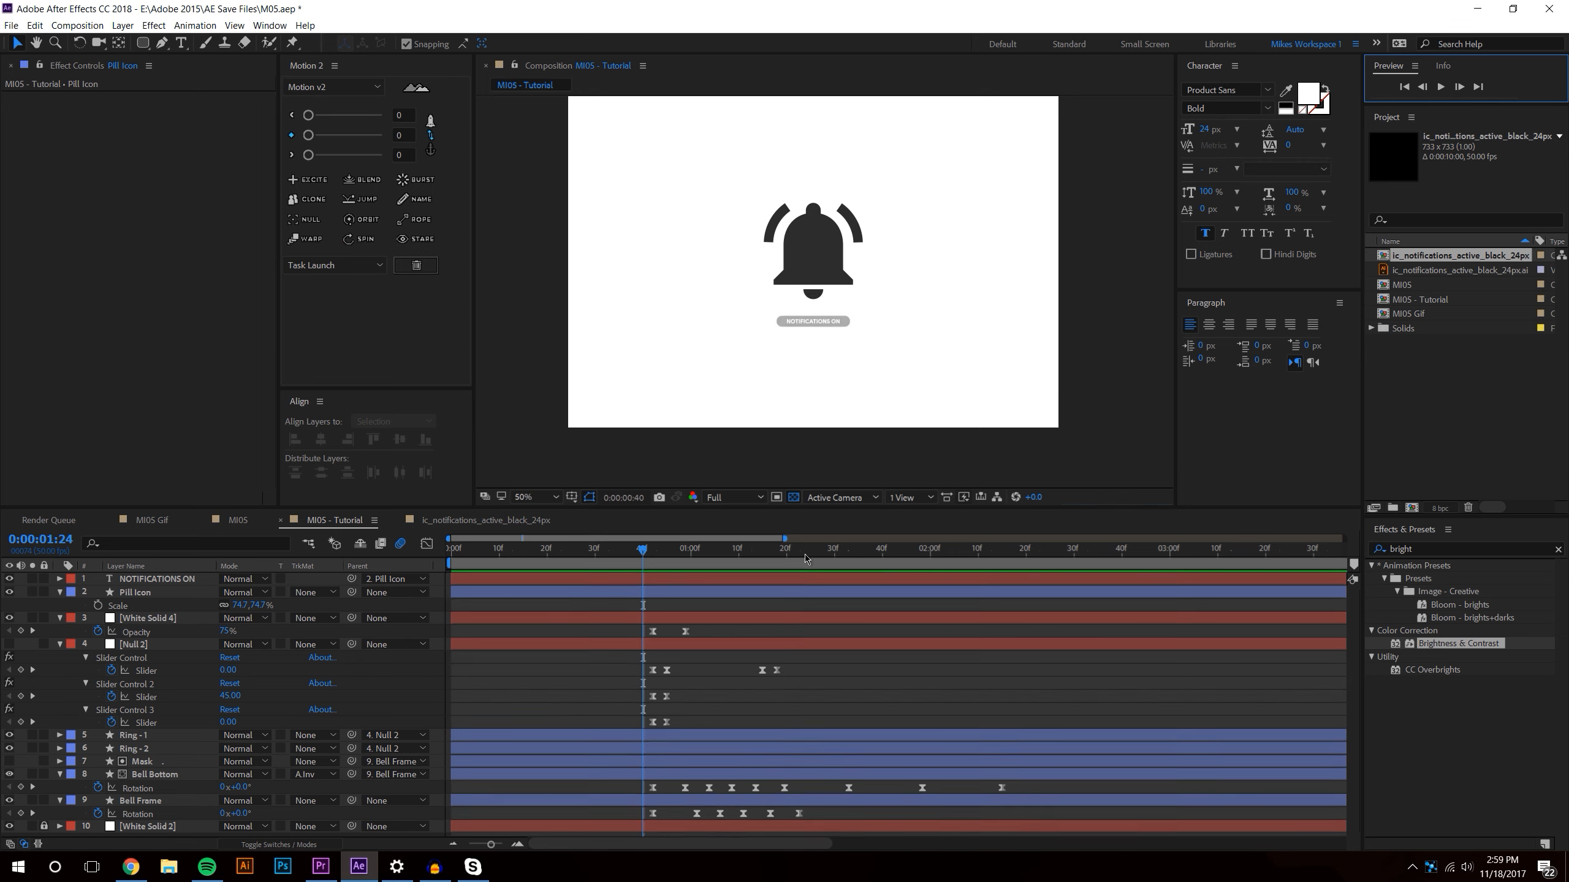
drag(809, 551, 925, 551)
scroll(799, 341, up, 1)
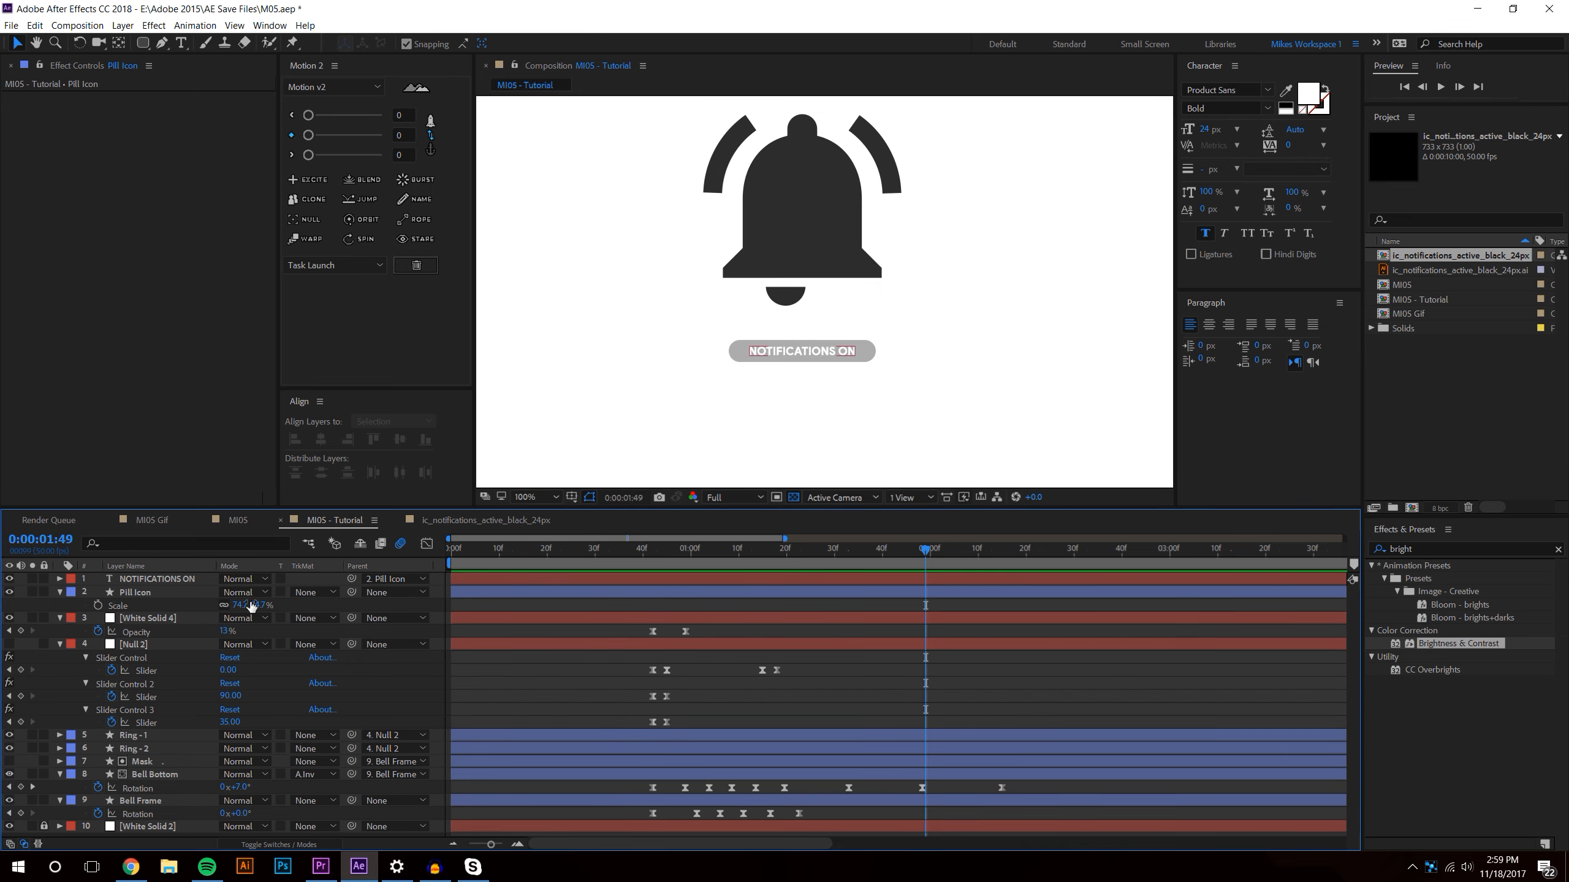
- Keyframe the Pill Icon's position to move up from 800, 989 at 0:00:01:19 to its resting place at 0:00:01:48
click(147, 594)
key(t)
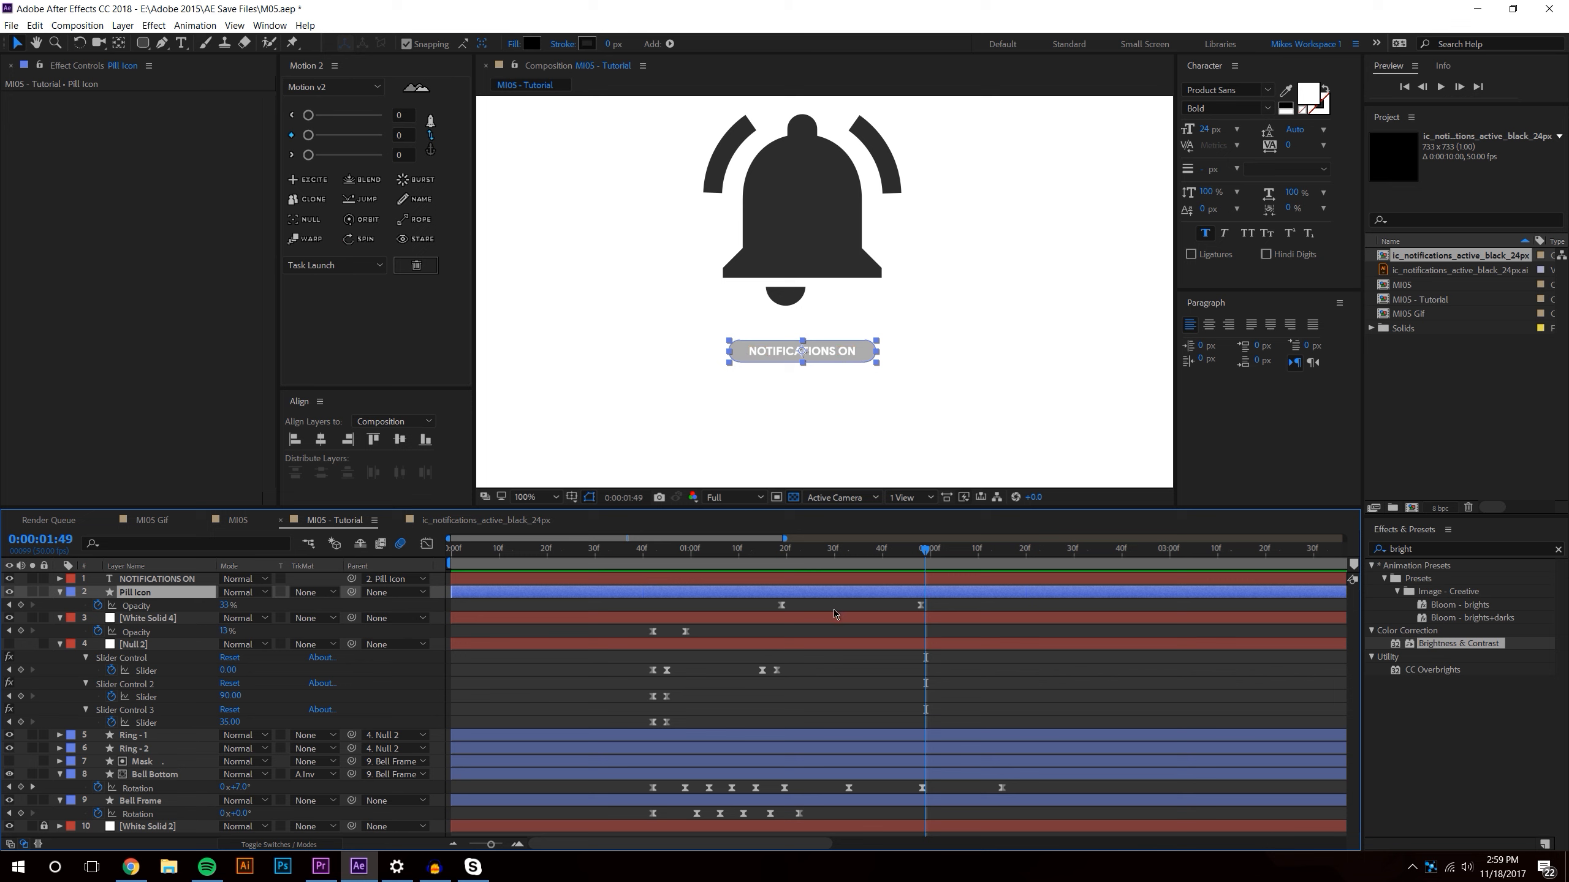
drag(833, 567, 786, 566)
click(517, 844)
key(Page_Up)
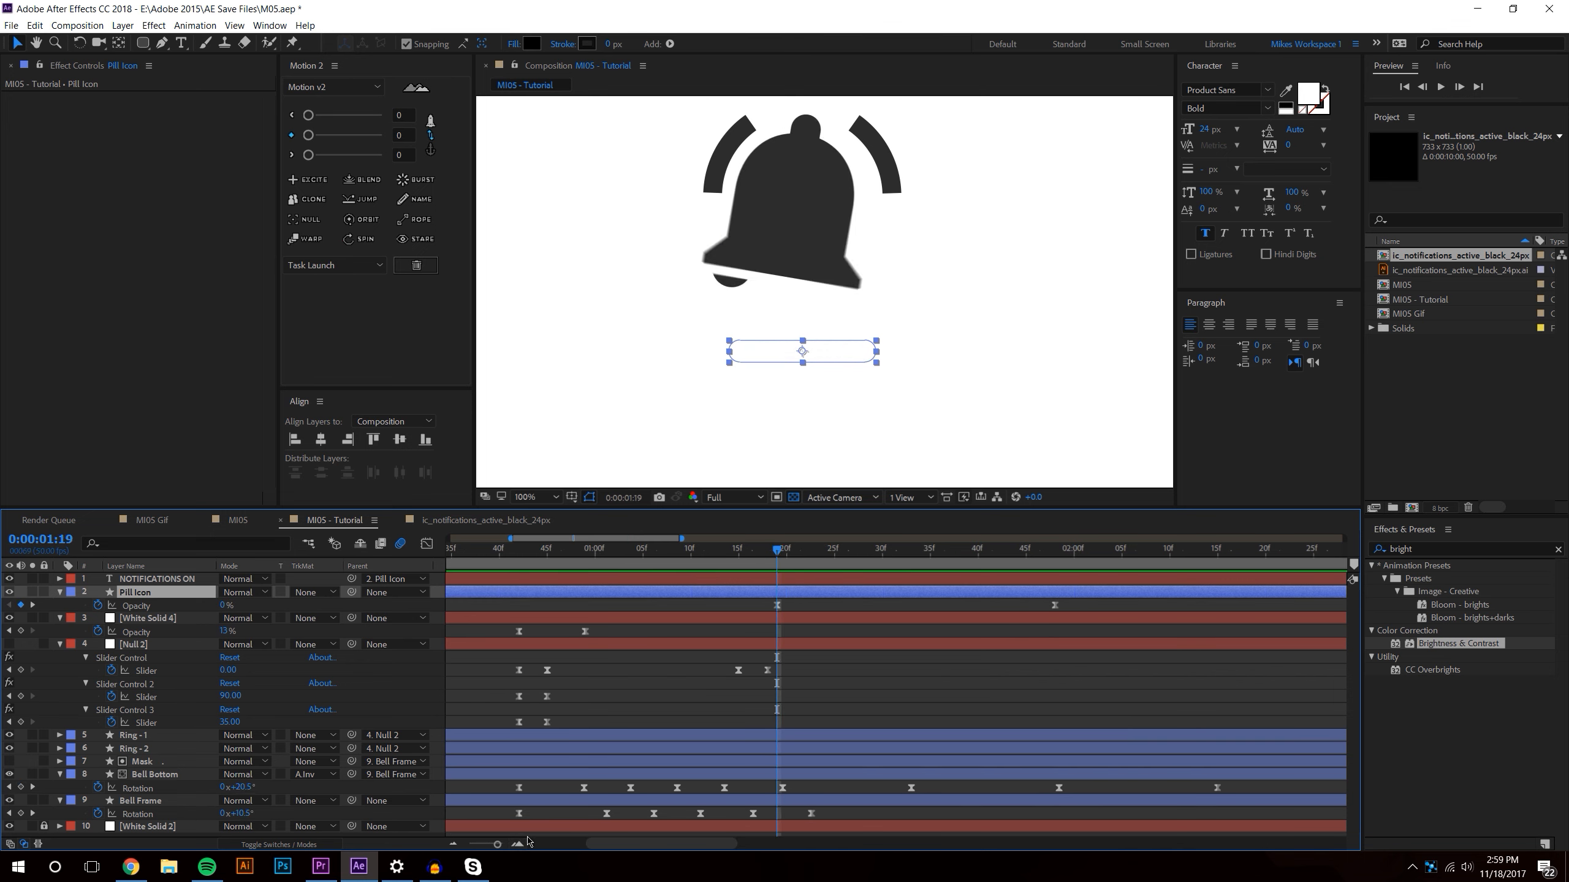
click(98, 606)
key(u)
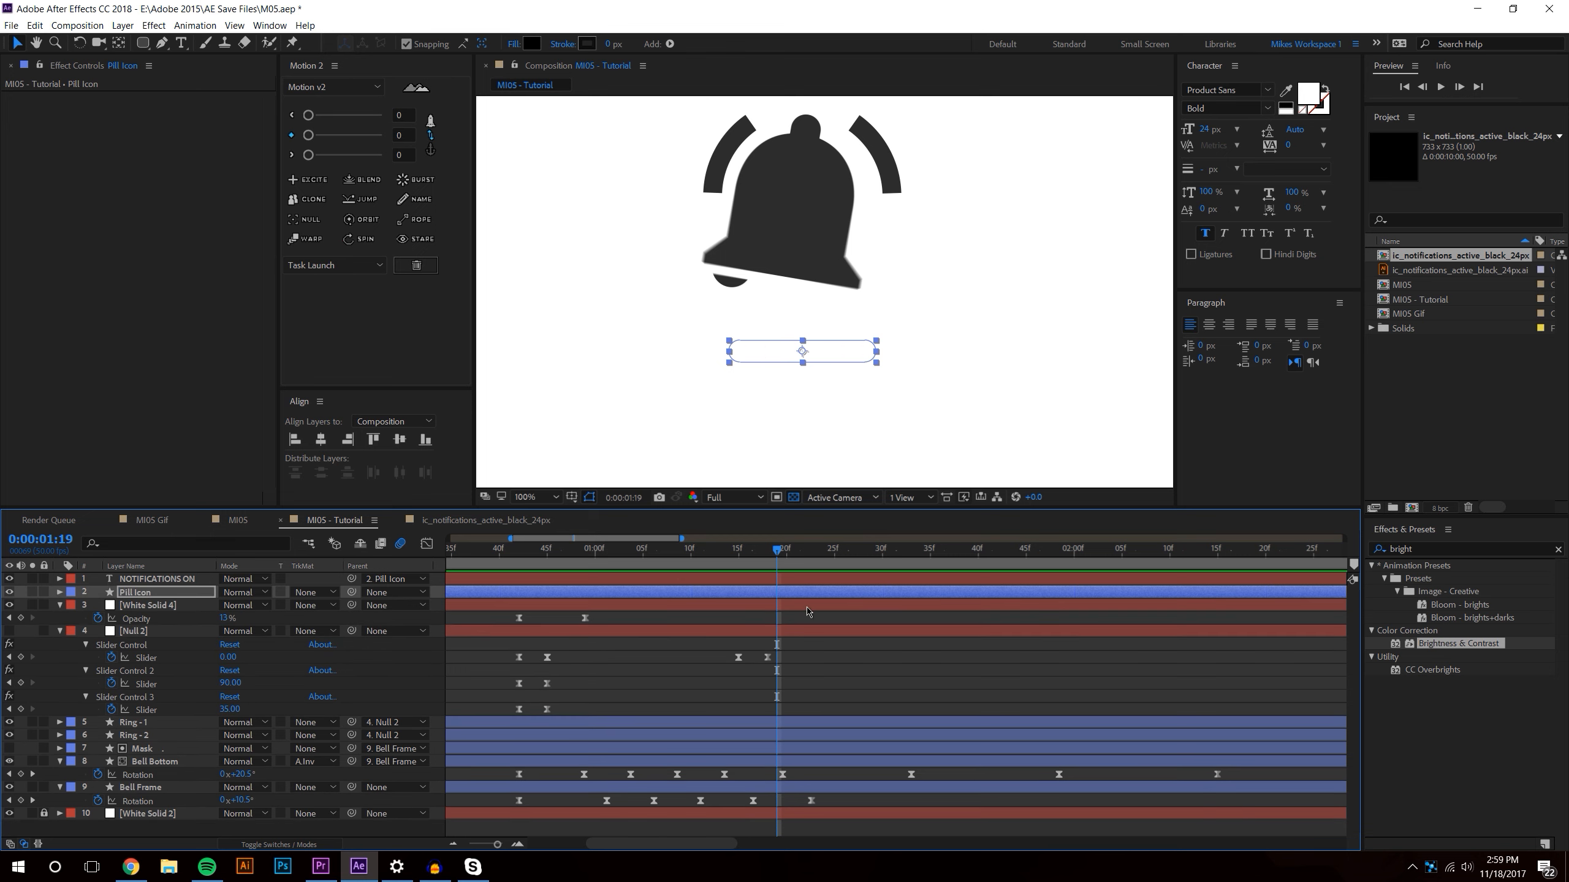
key(u)
drag(777, 605, 1055, 617)
drag(805, 353, 805, 437)
- Ease all of the Pill Icon's position and opacity keyframes with Motion v2 values 30 and 100, and preview the motion
drag(753, 604, 1110, 639)
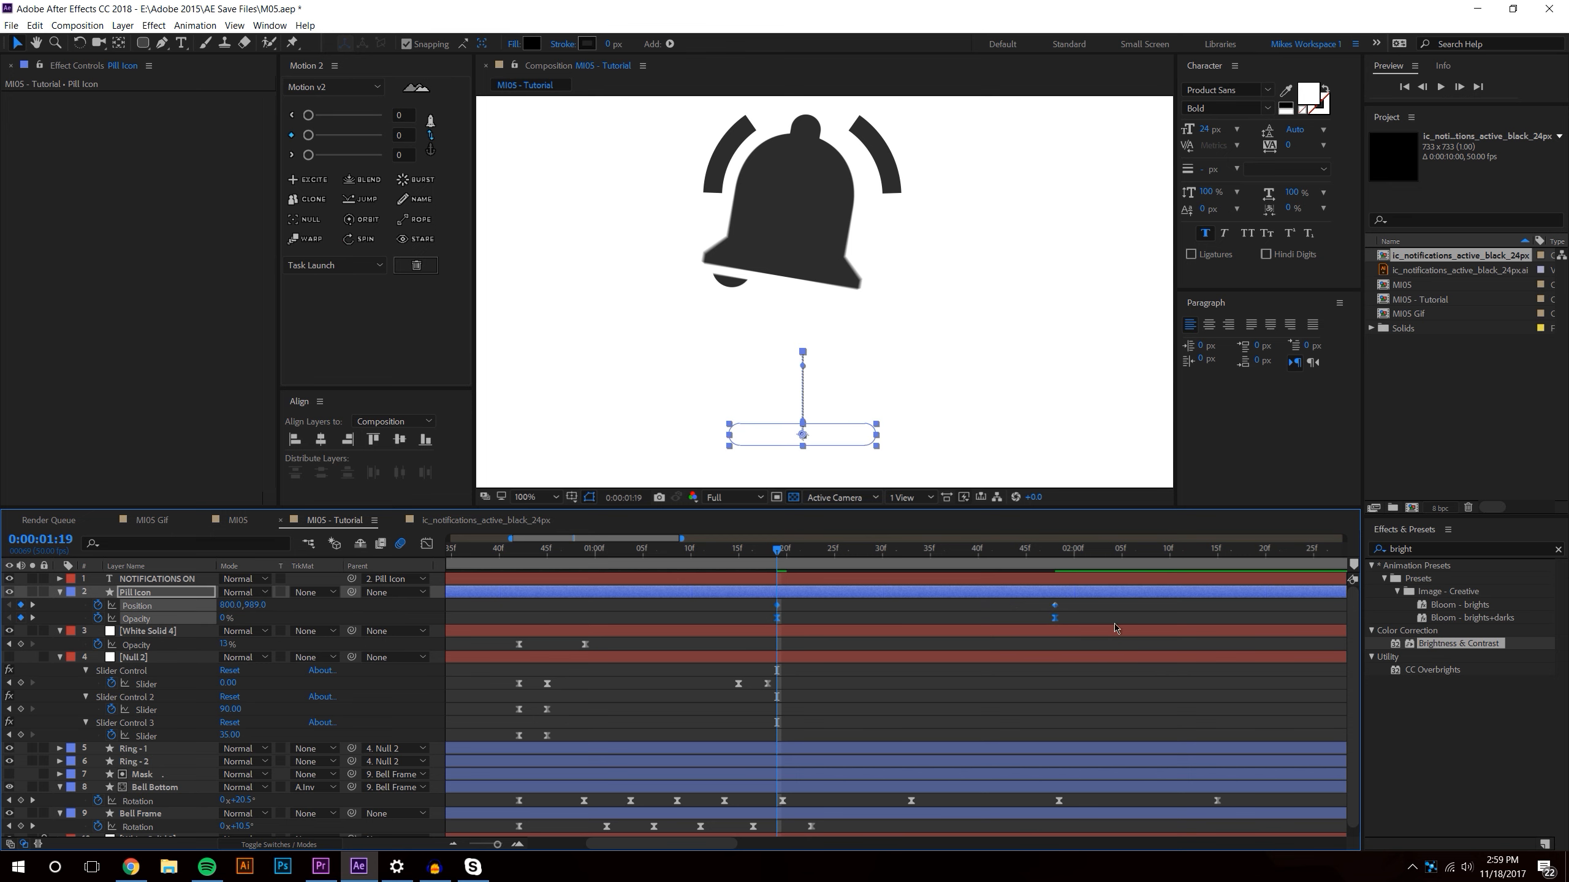
click(339, 136)
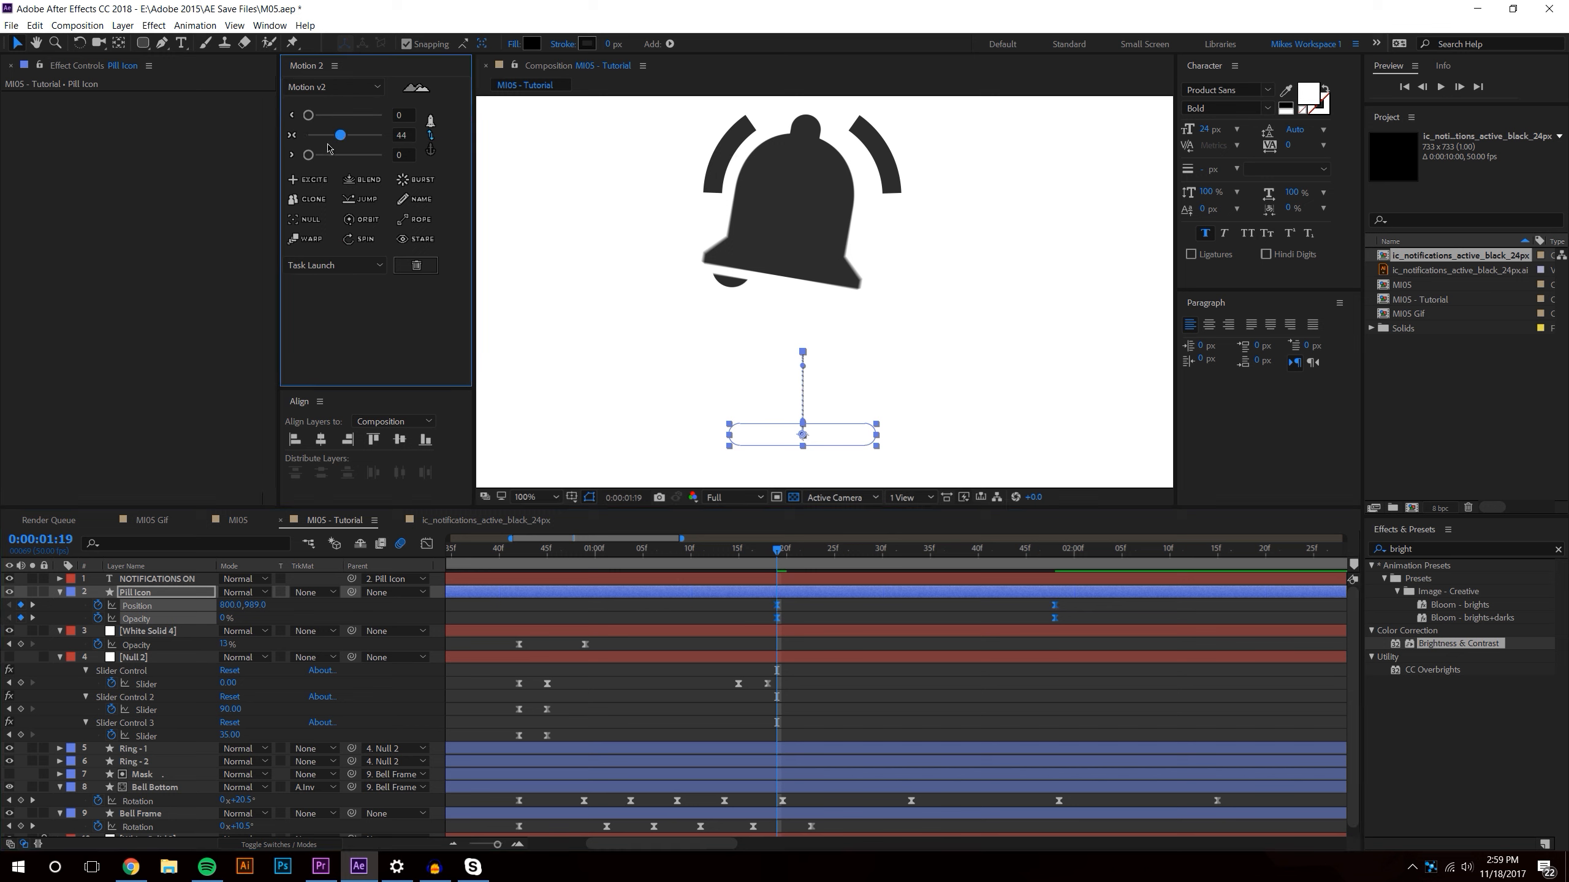
mouse_move(340, 135)
mouse_down()
mouse_move(309, 135)
mouse_move(348, 157)
mouse_up()
click(331, 136)
click(833, 685)
click(1439, 87)
mouse_move(781, 548)
mouse_down()
mouse_move(931, 553)
mouse_move(805, 551)
mouse_up()
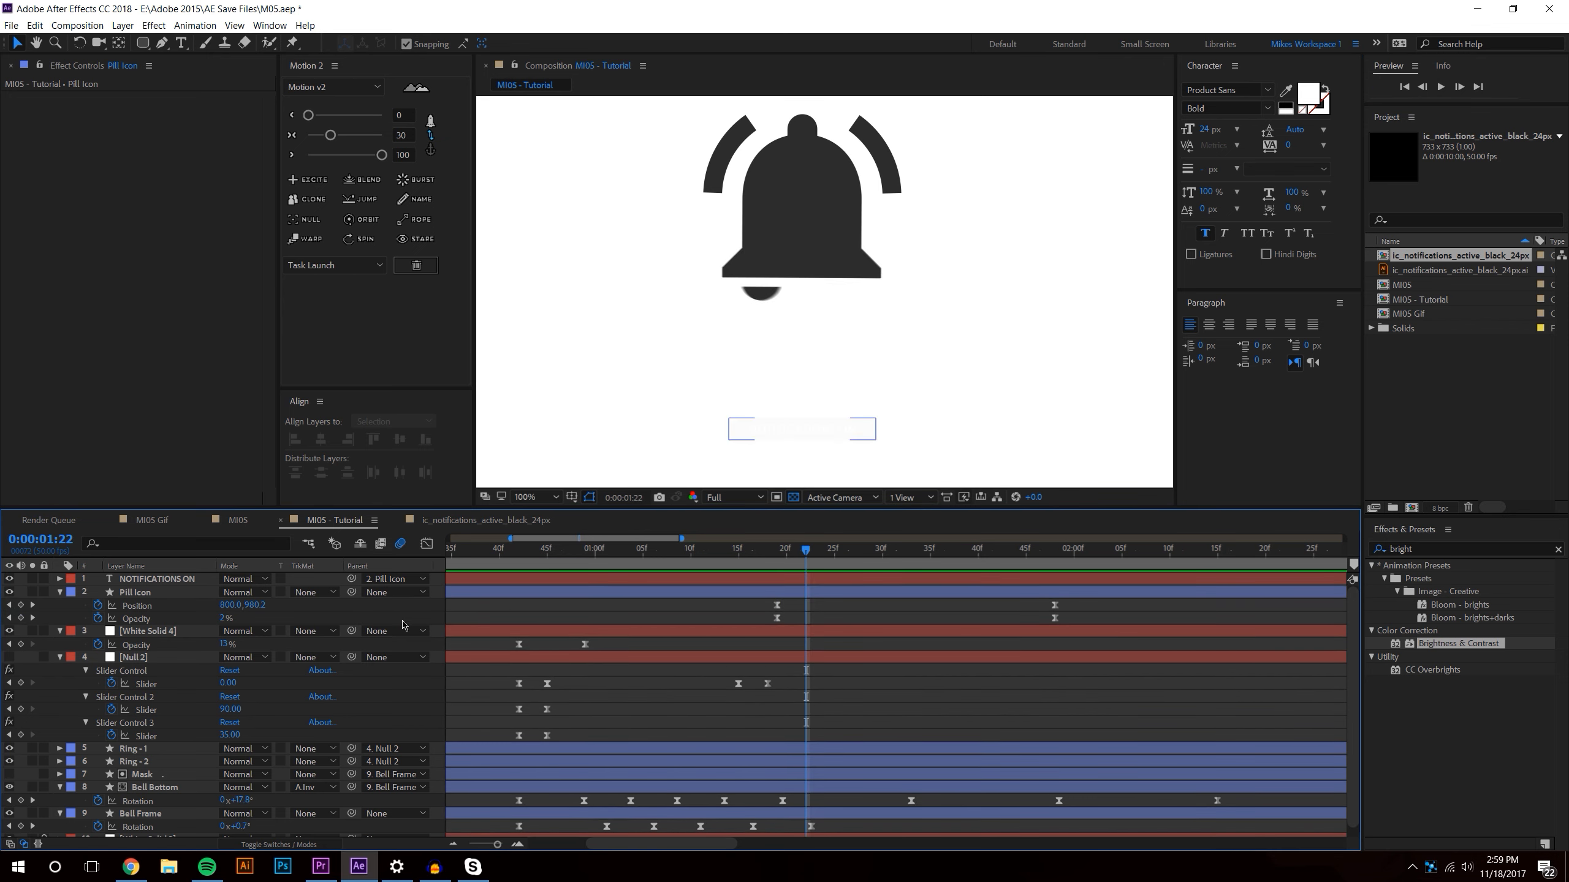
- Show the layers' motion blur switches and preview the pill's upward slide from 0:00:01:18
key(F4)
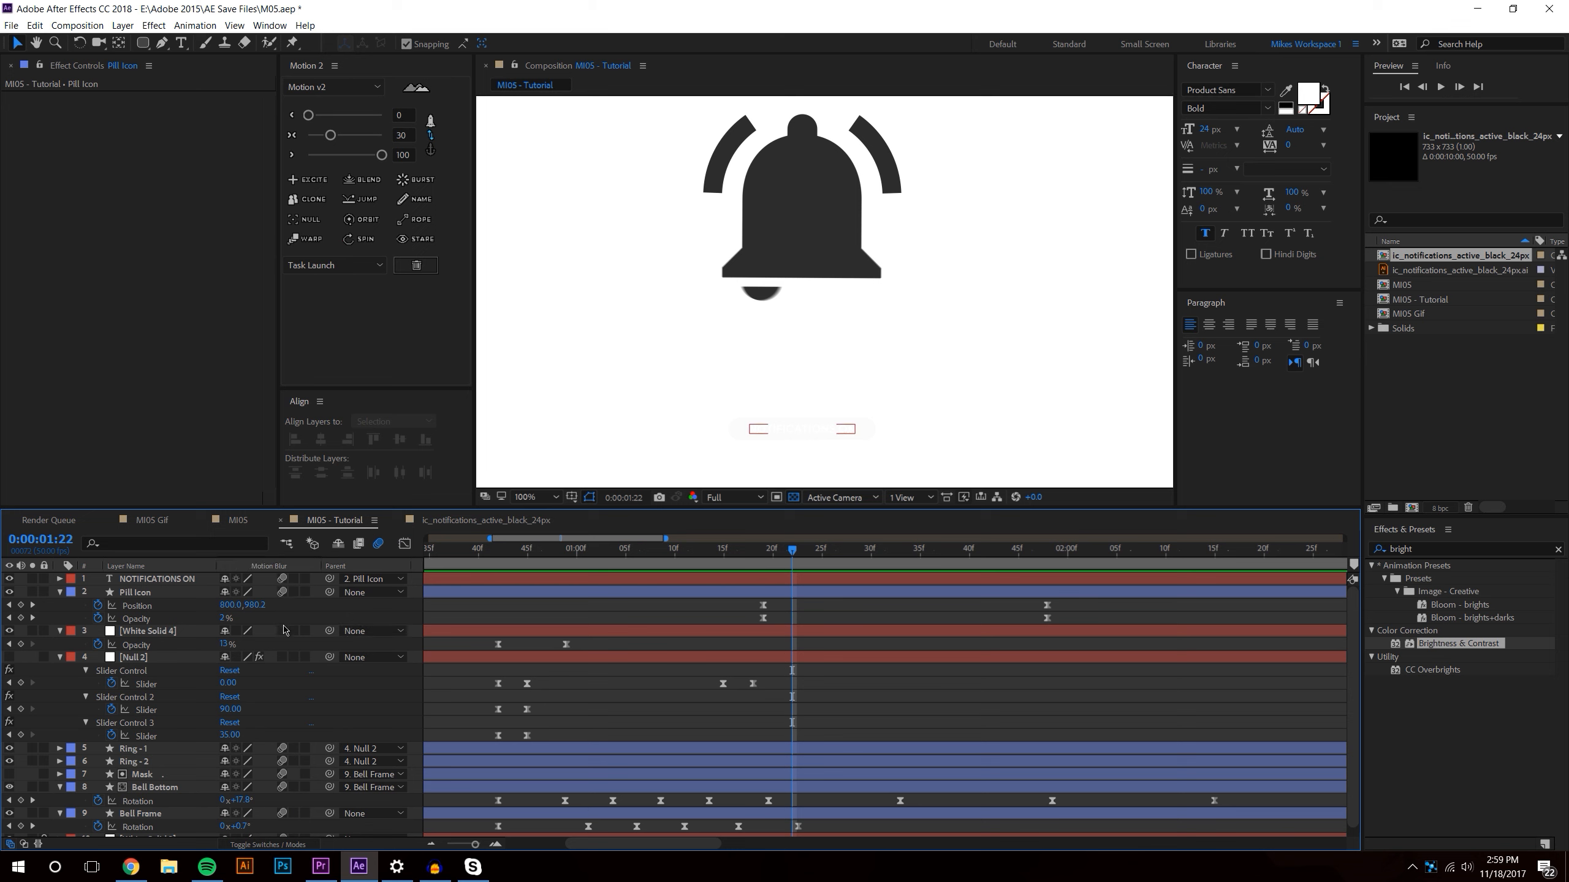
click(379, 545)
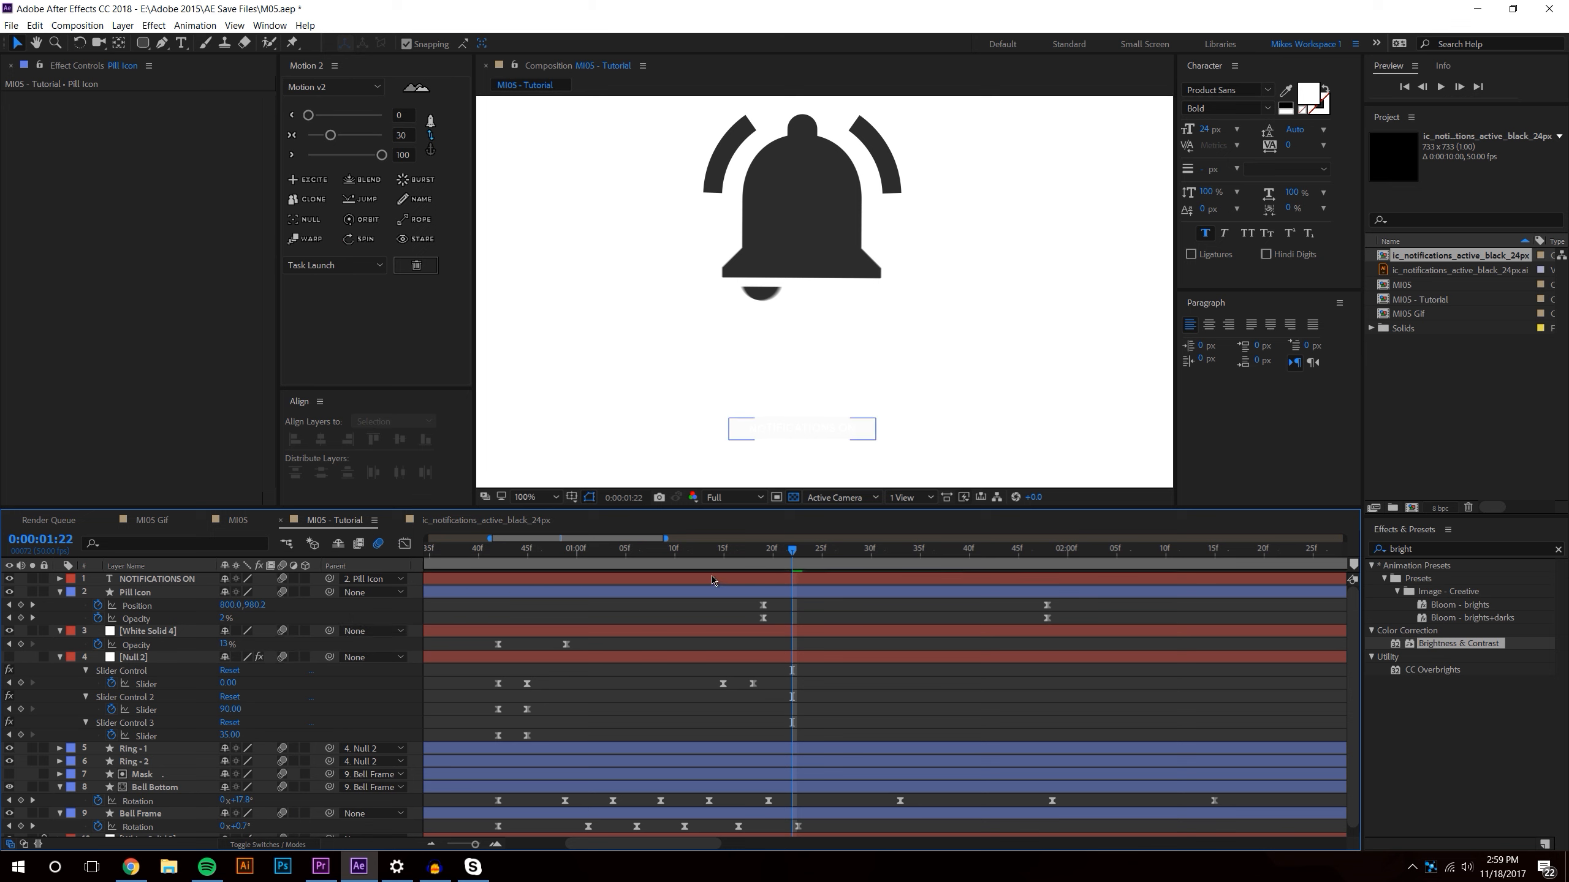
key(space)
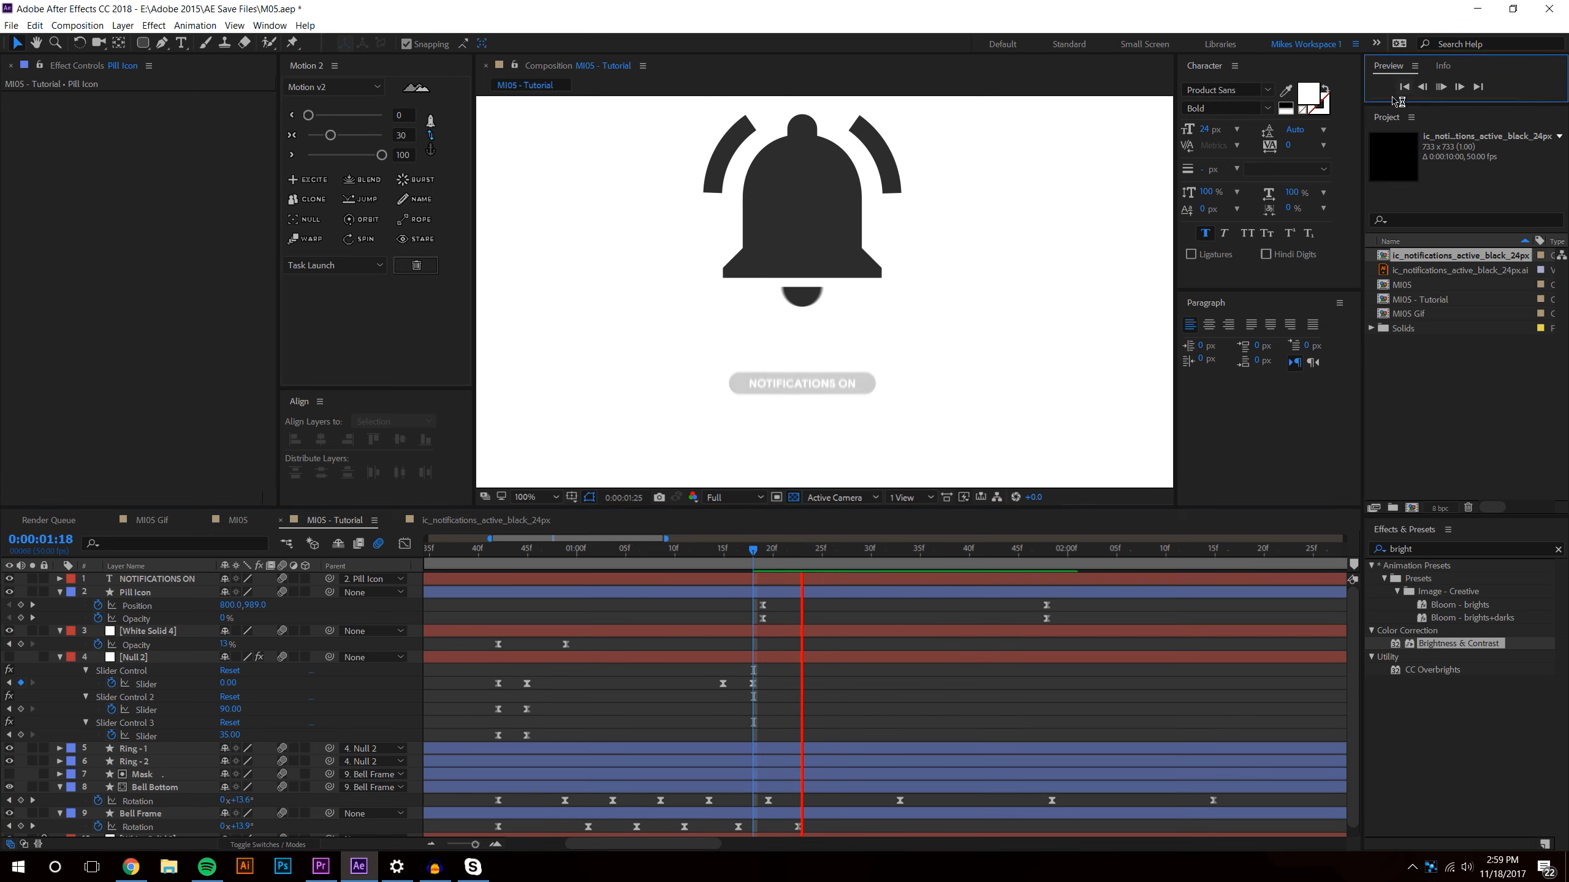
key(space)
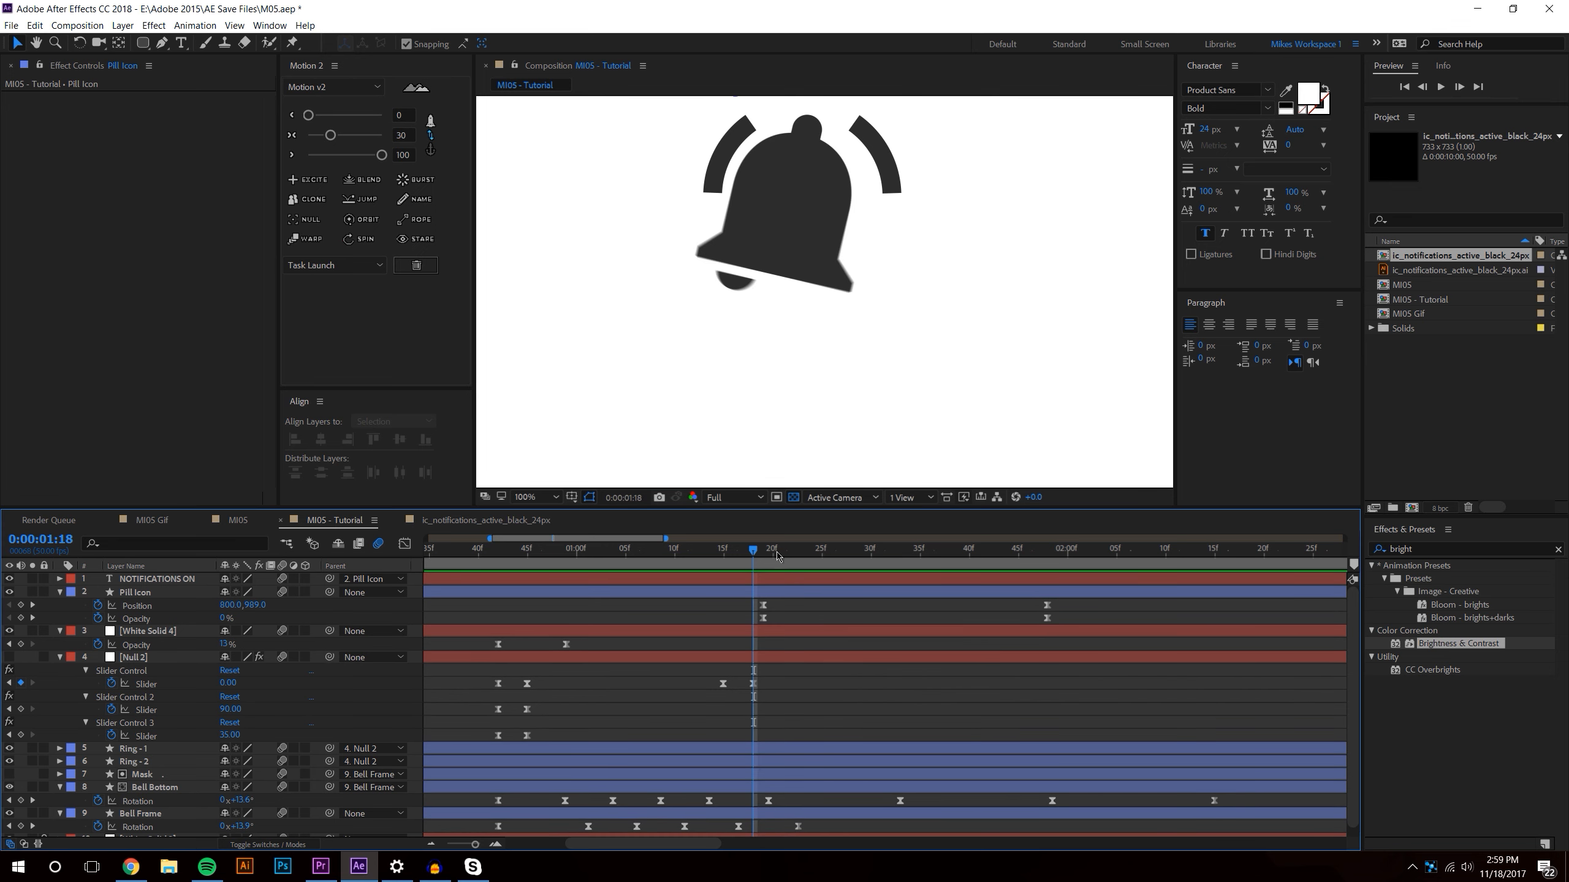
- Delay the Pill Icon's first opacity keyframe to about 0:00:01:32 and preview the later fade-in
key(Page_Down)
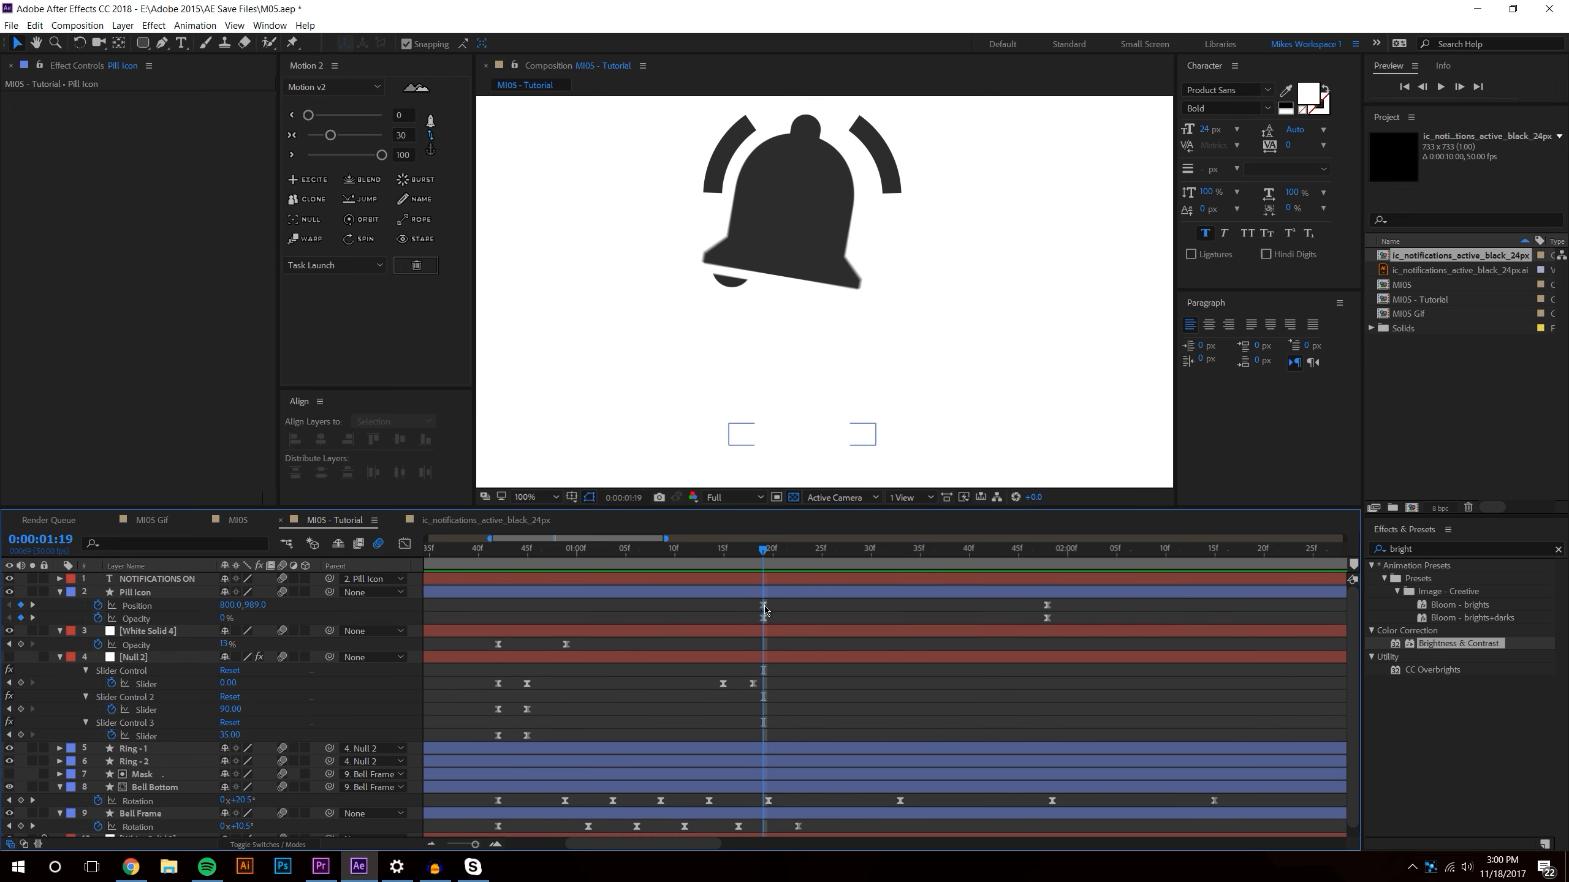
drag(764, 619, 890, 618)
mouse_move(843, 548)
mouse_down()
mouse_move(970, 550)
mouse_move(861, 551)
mouse_up()
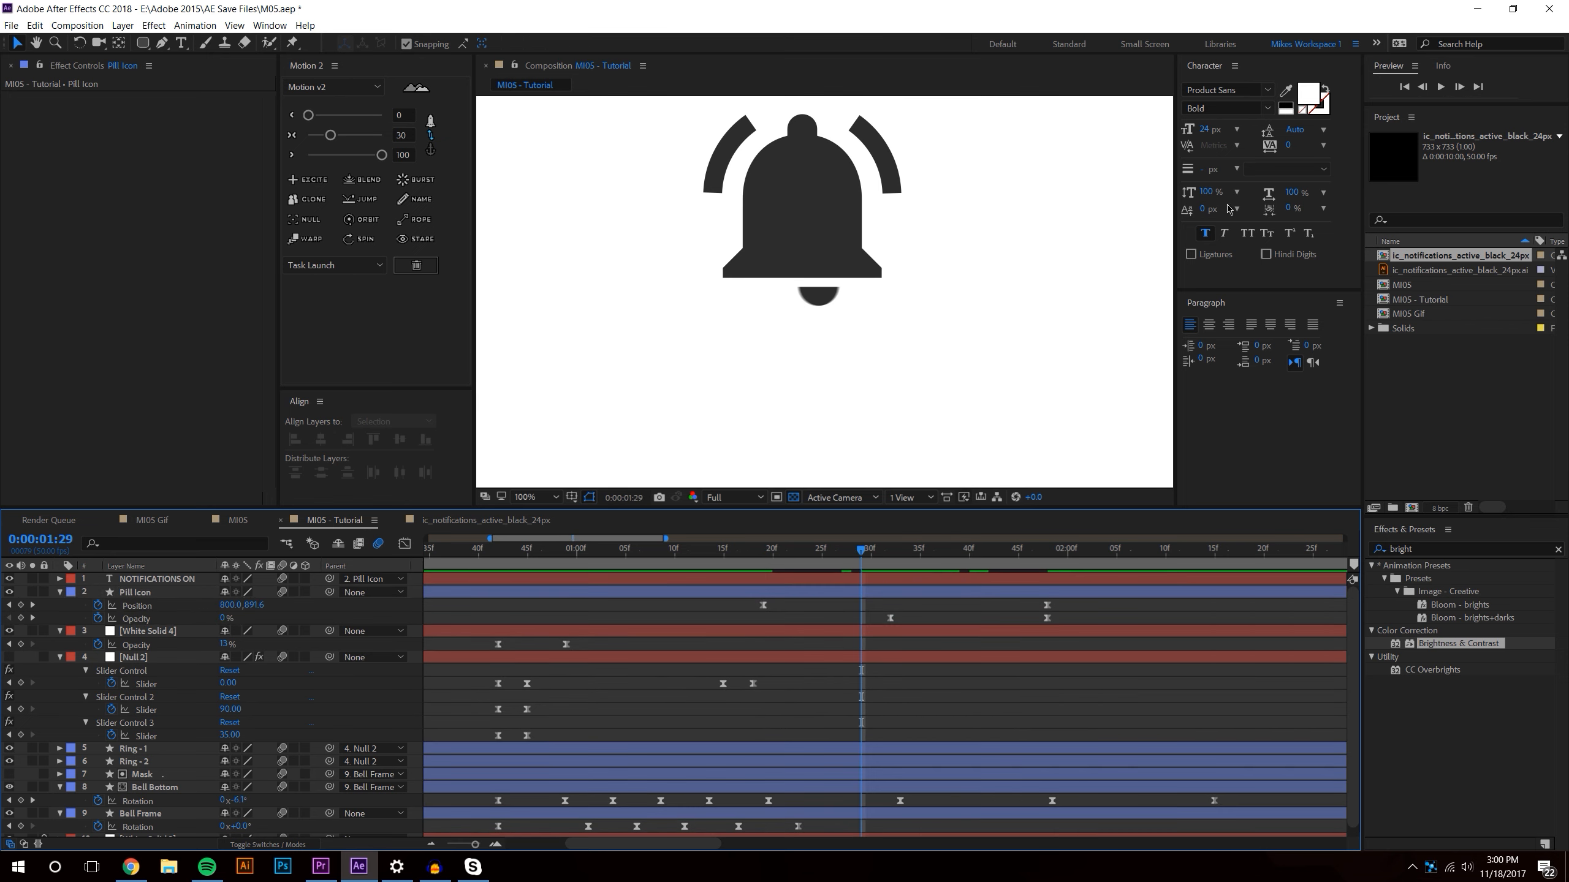
click(1440, 87)
key(space)
- Move the pill's ending keyframes to about 0:00:02:01, its first position keyframe to 0:00:01:09 and first opacity keyframe to 0:00:01:22, and preview
drag(1007, 550, 1077, 610)
drag(736, 604, 792, 618)
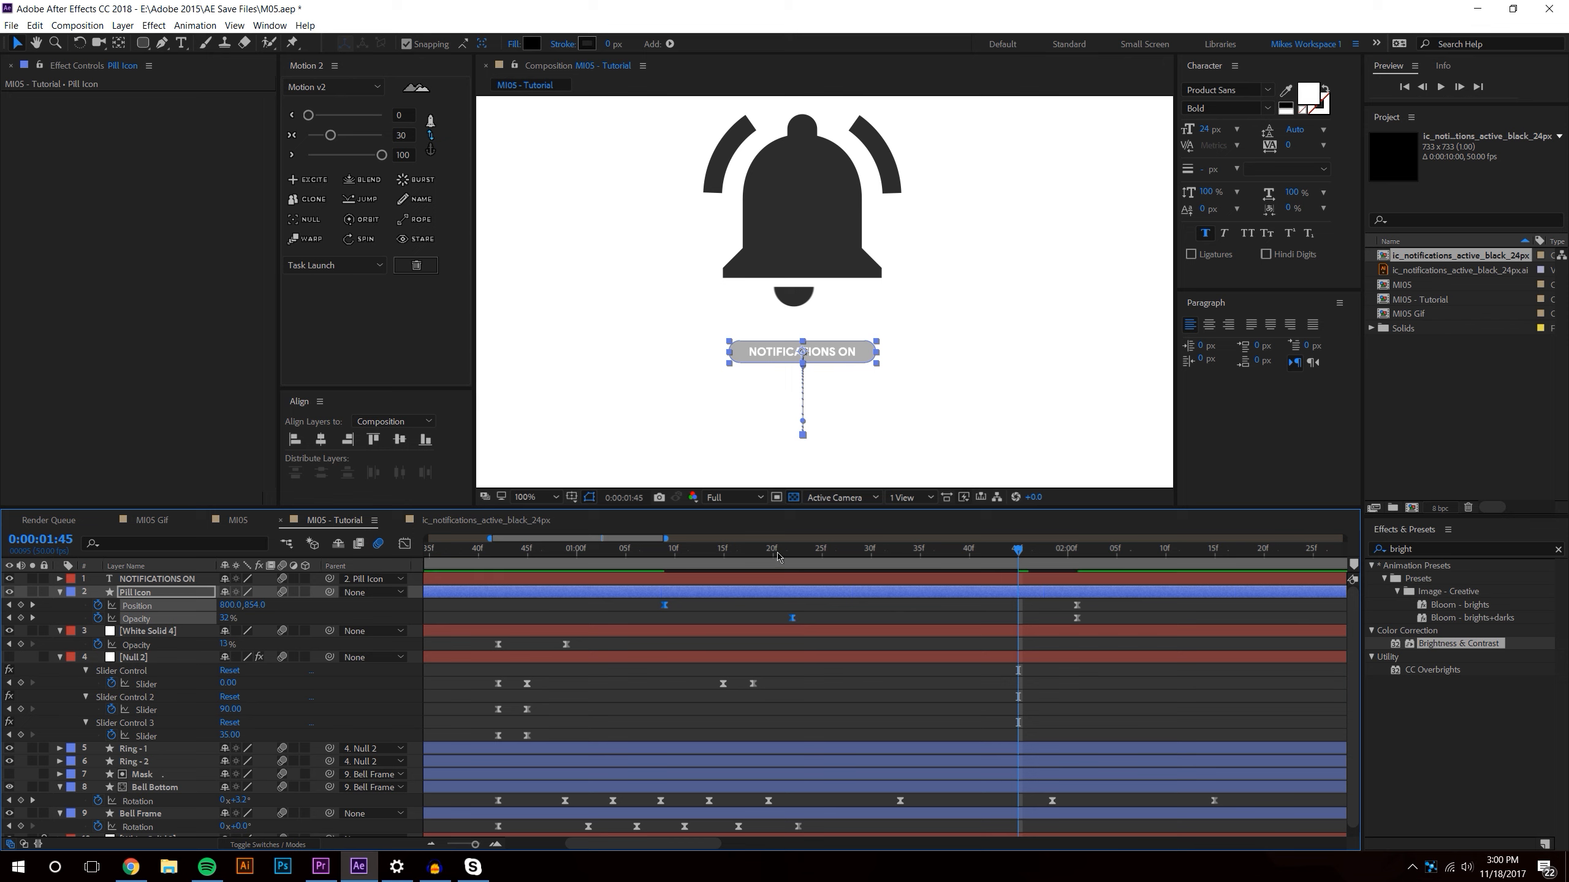
click(773, 550)
click(1440, 86)
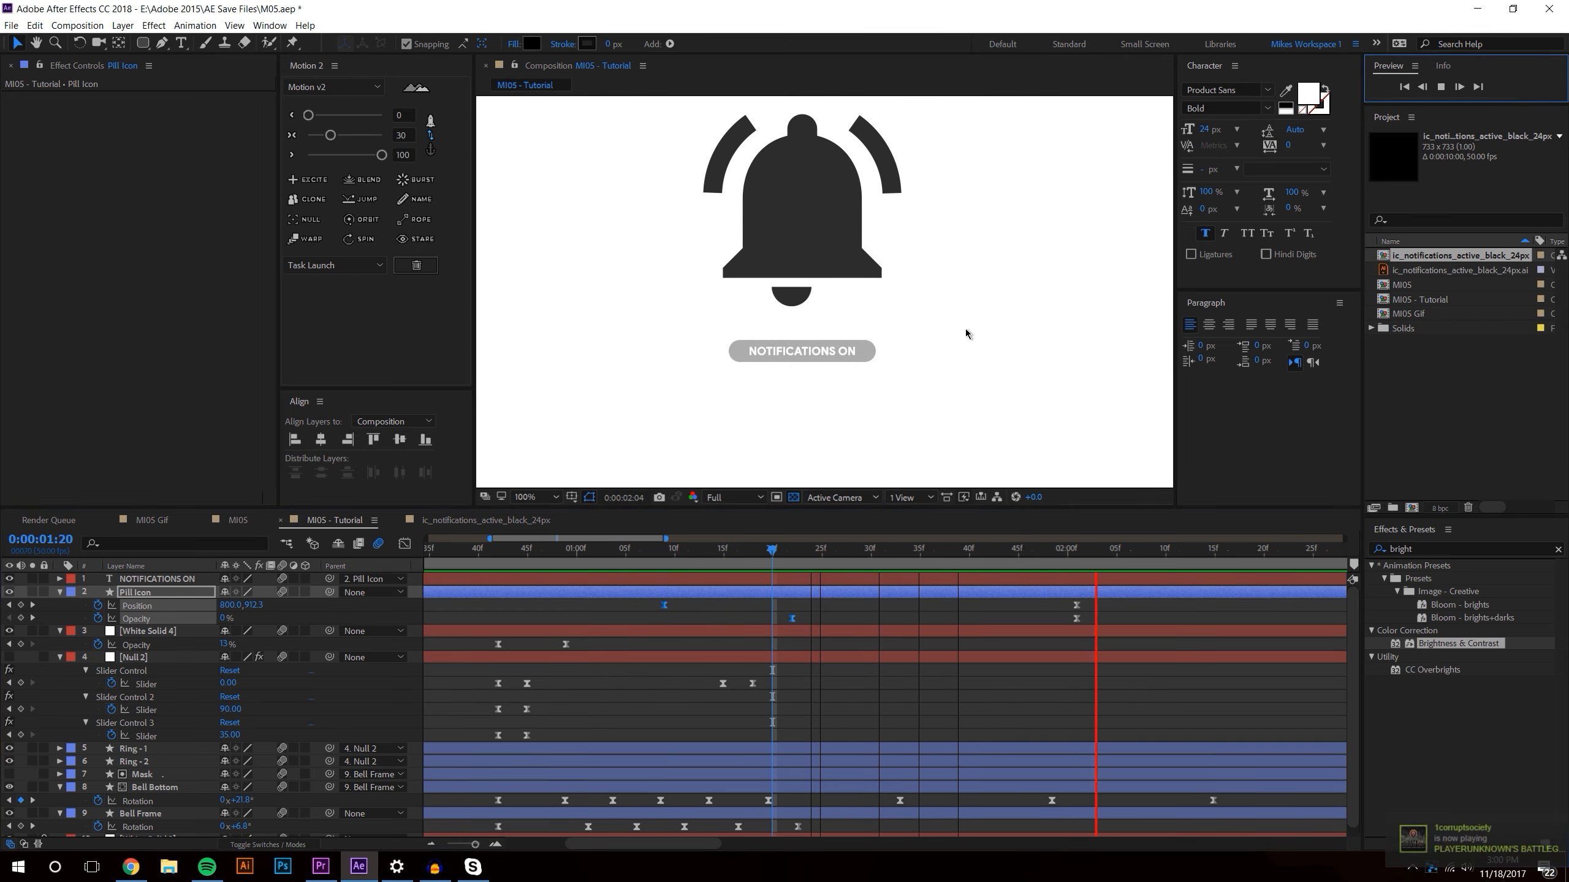
scroll(804, 348, down, 2)
- Check the resting label at 0:00:02:02 and preview the complete bell and pill animation from 0:00:00:35
drag(770, 550, 1084, 546)
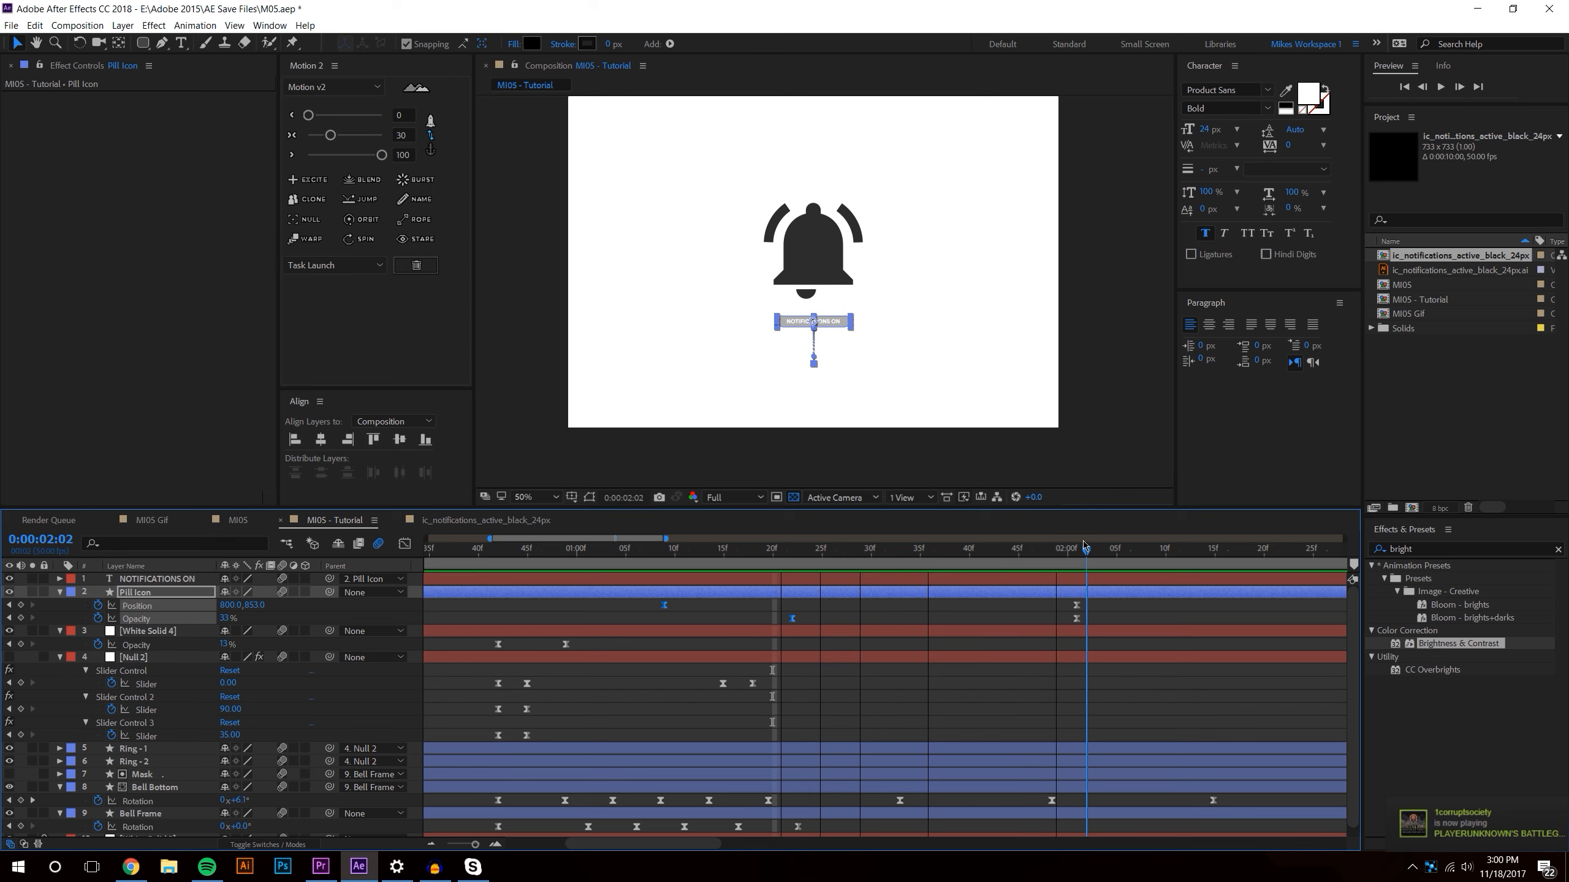
scroll(827, 336, up, 2)
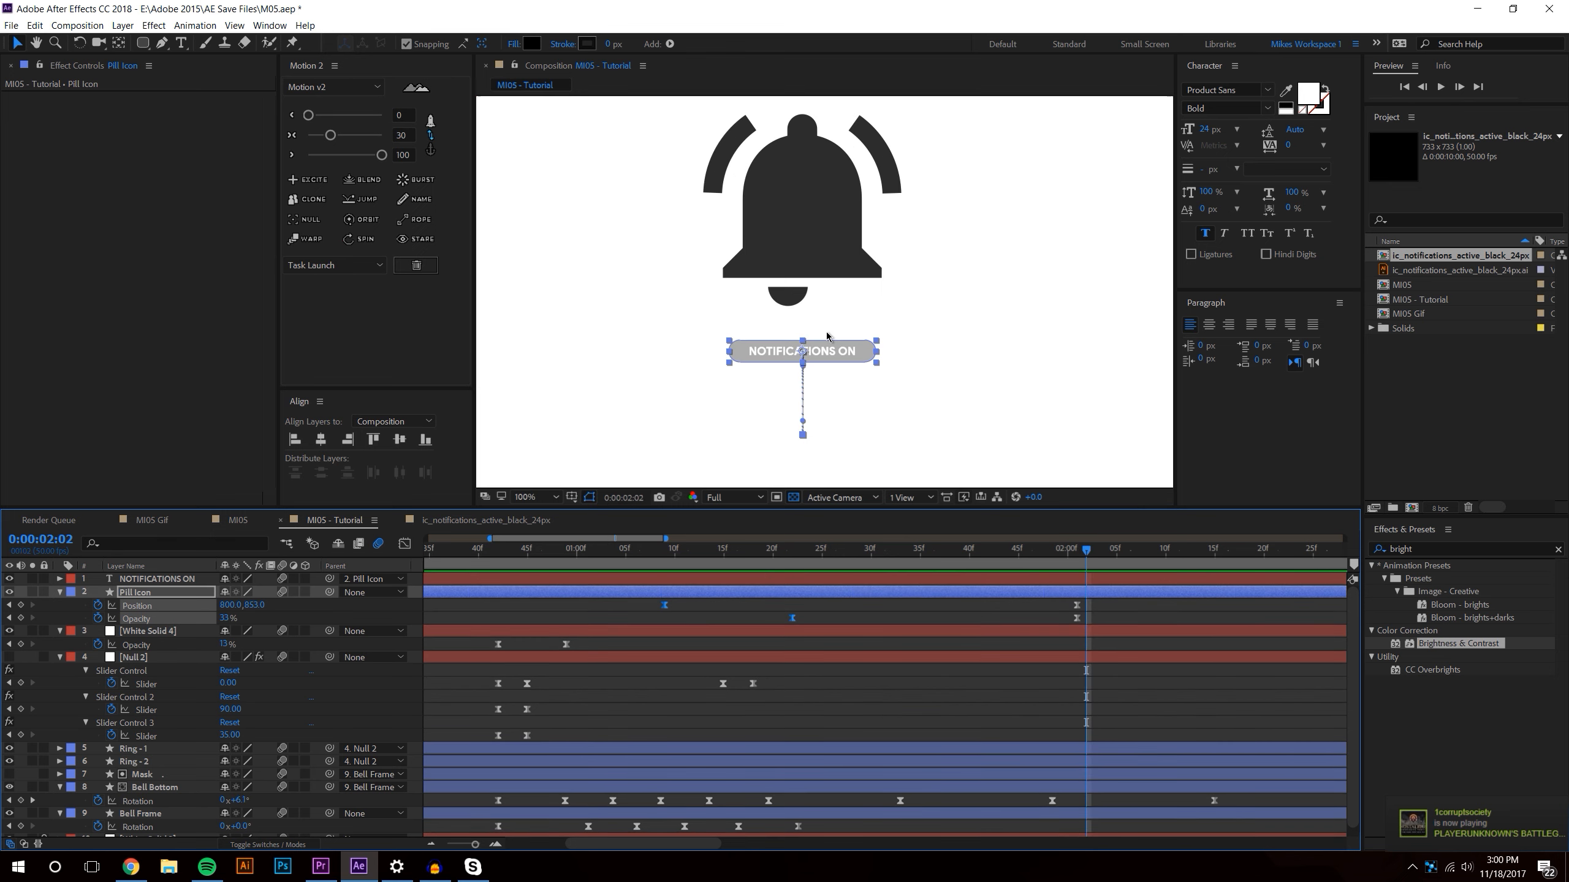
click(430, 843)
click(431, 843)
click(430, 843)
click(430, 843)
click(492, 549)
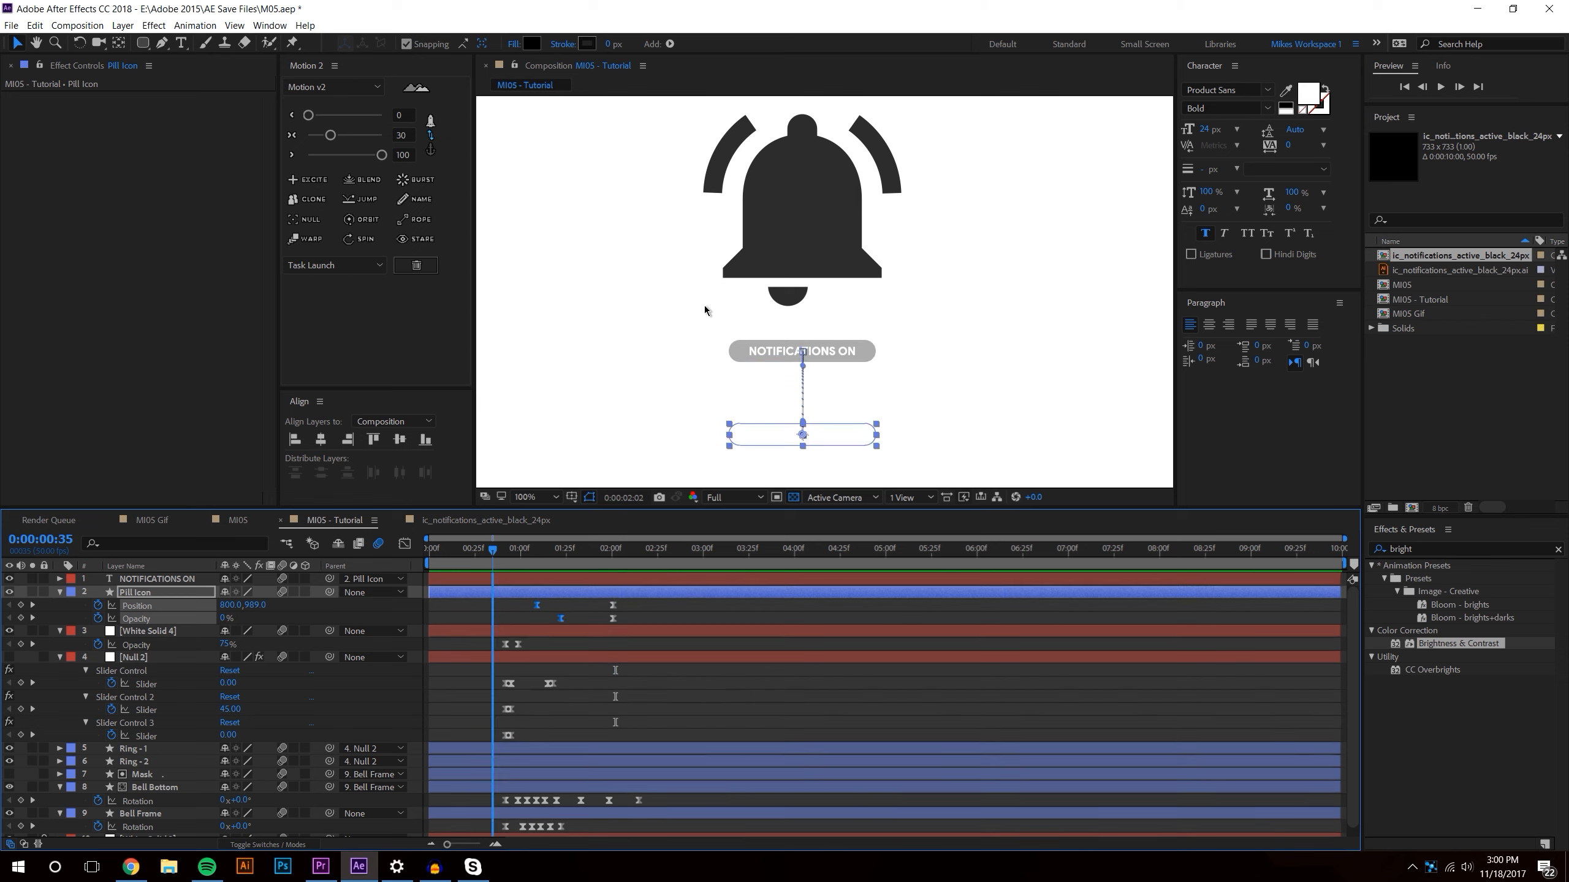
scroll(705, 309, down, 2)
click(1441, 87)
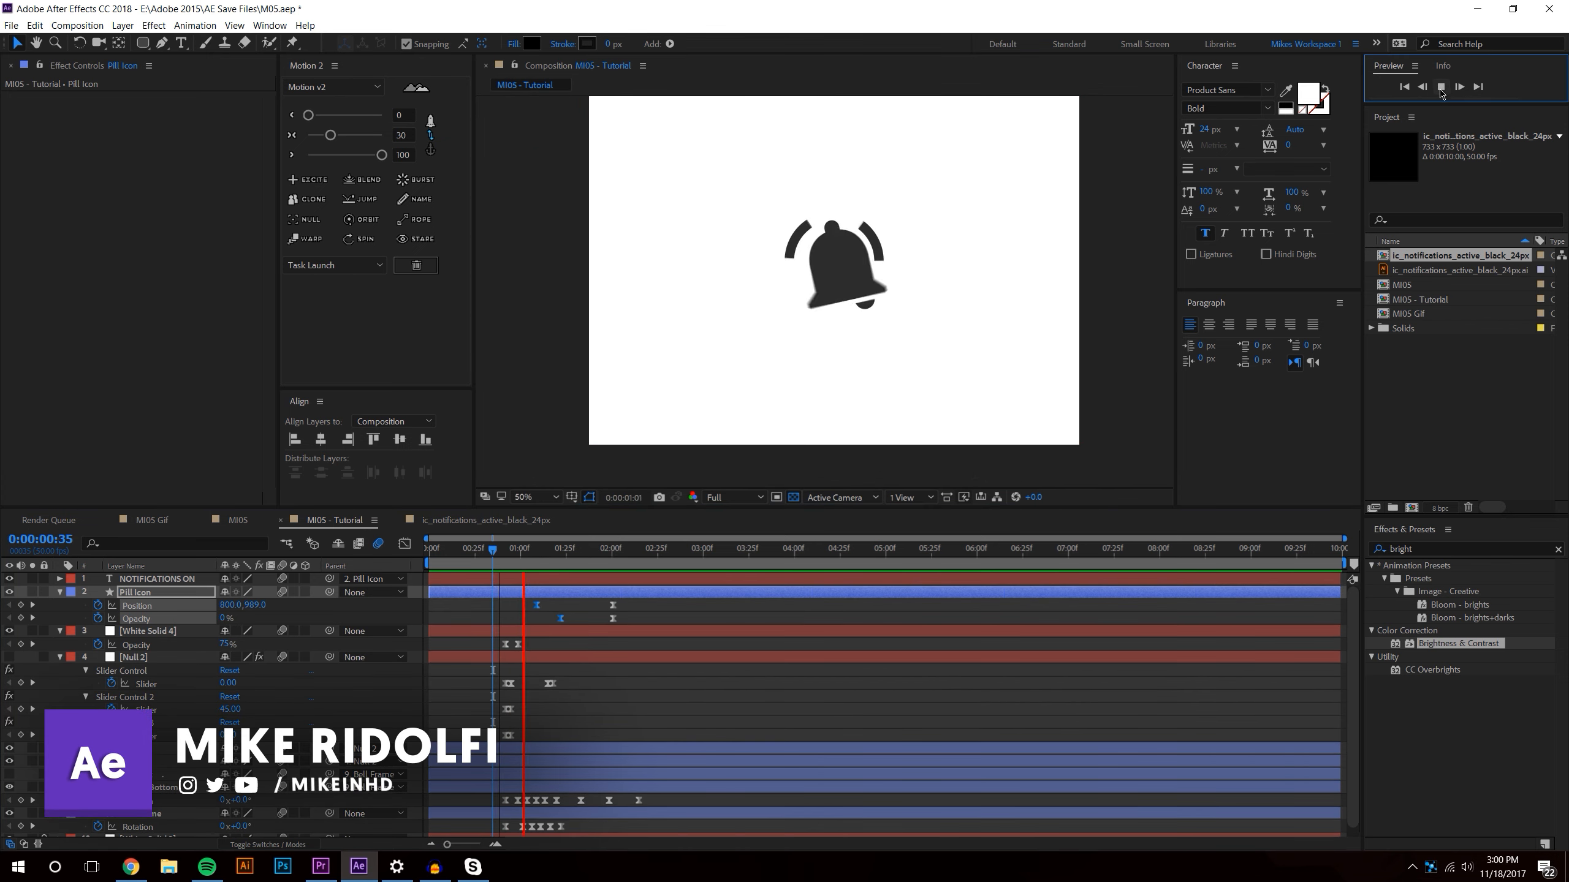
- Replay the finished bell and label animation from 0:00:00:33
click(516, 559)
mouse_move(516, 559)
mouse_down()
mouse_move(668, 549)
mouse_move(494, 560)
mouse_up()
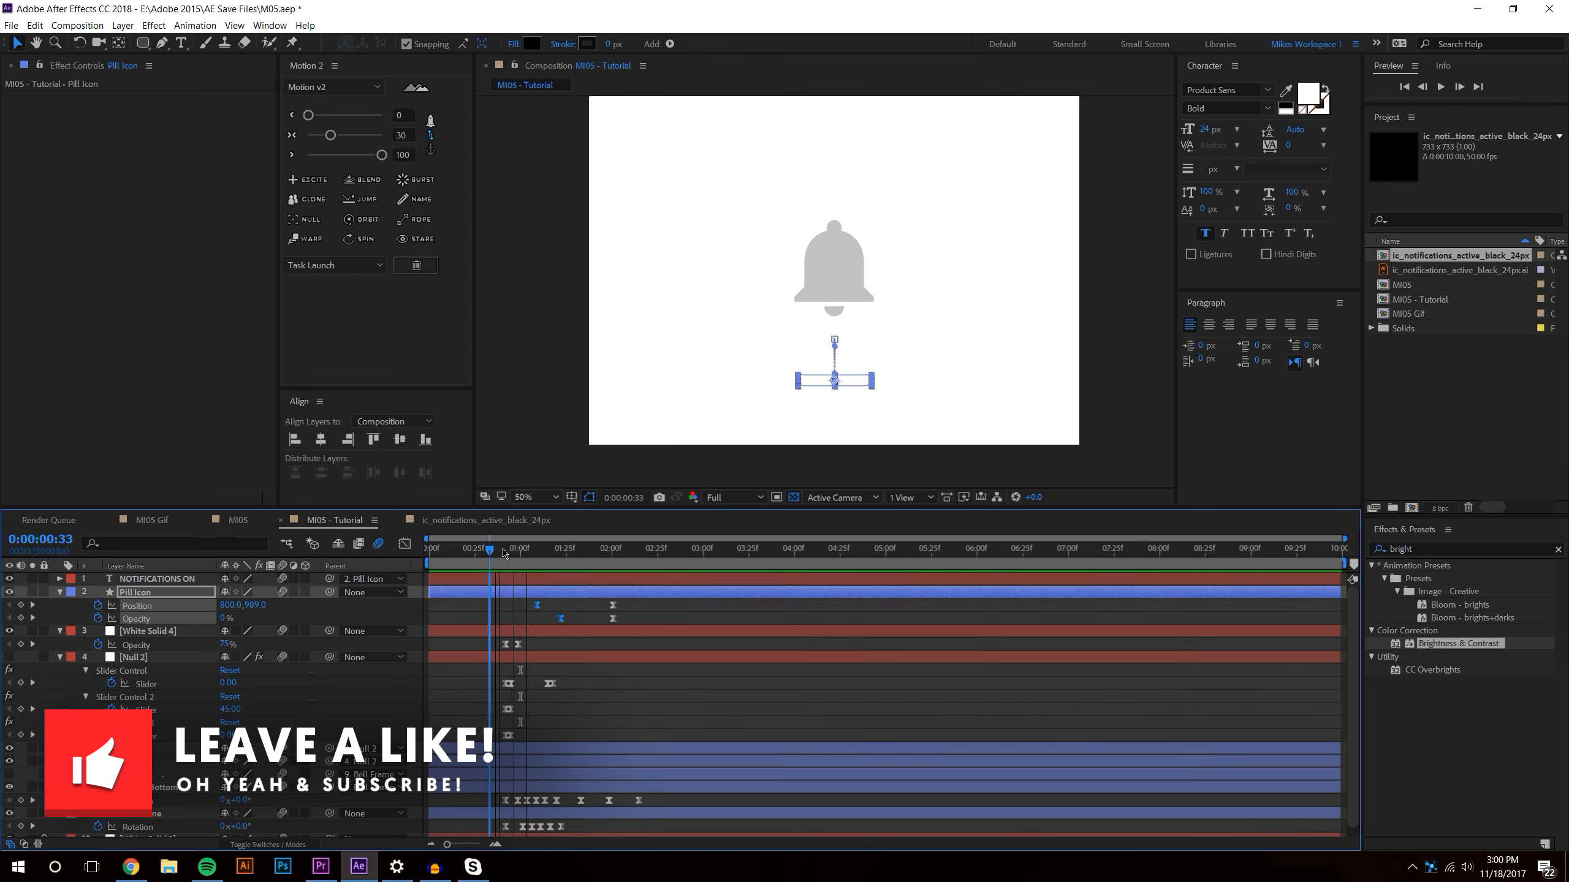
click(1440, 86)
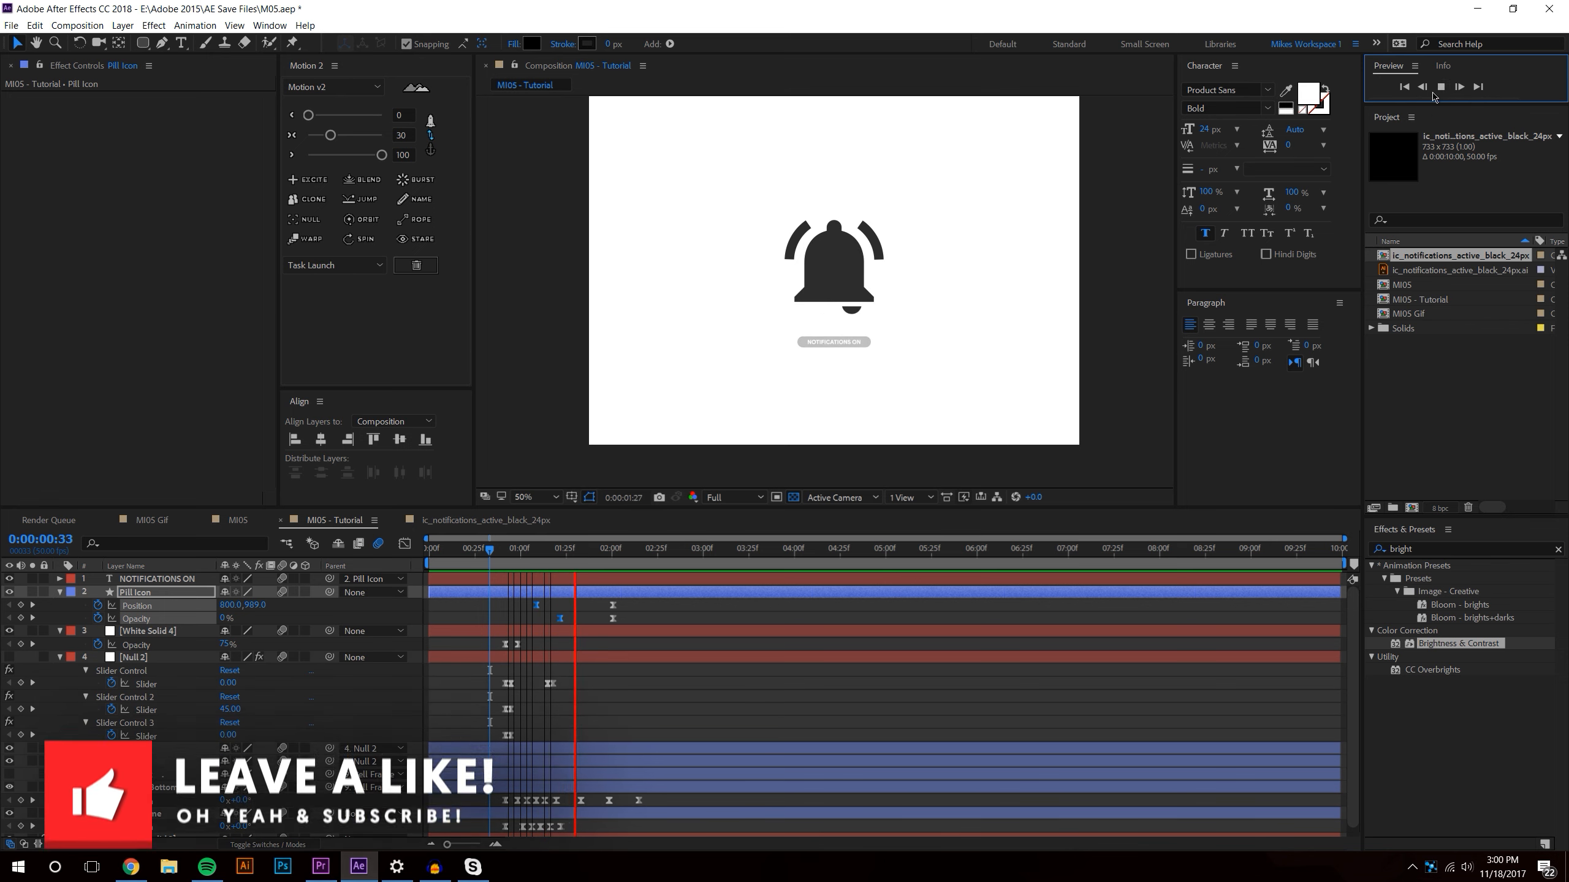
click(489, 552)
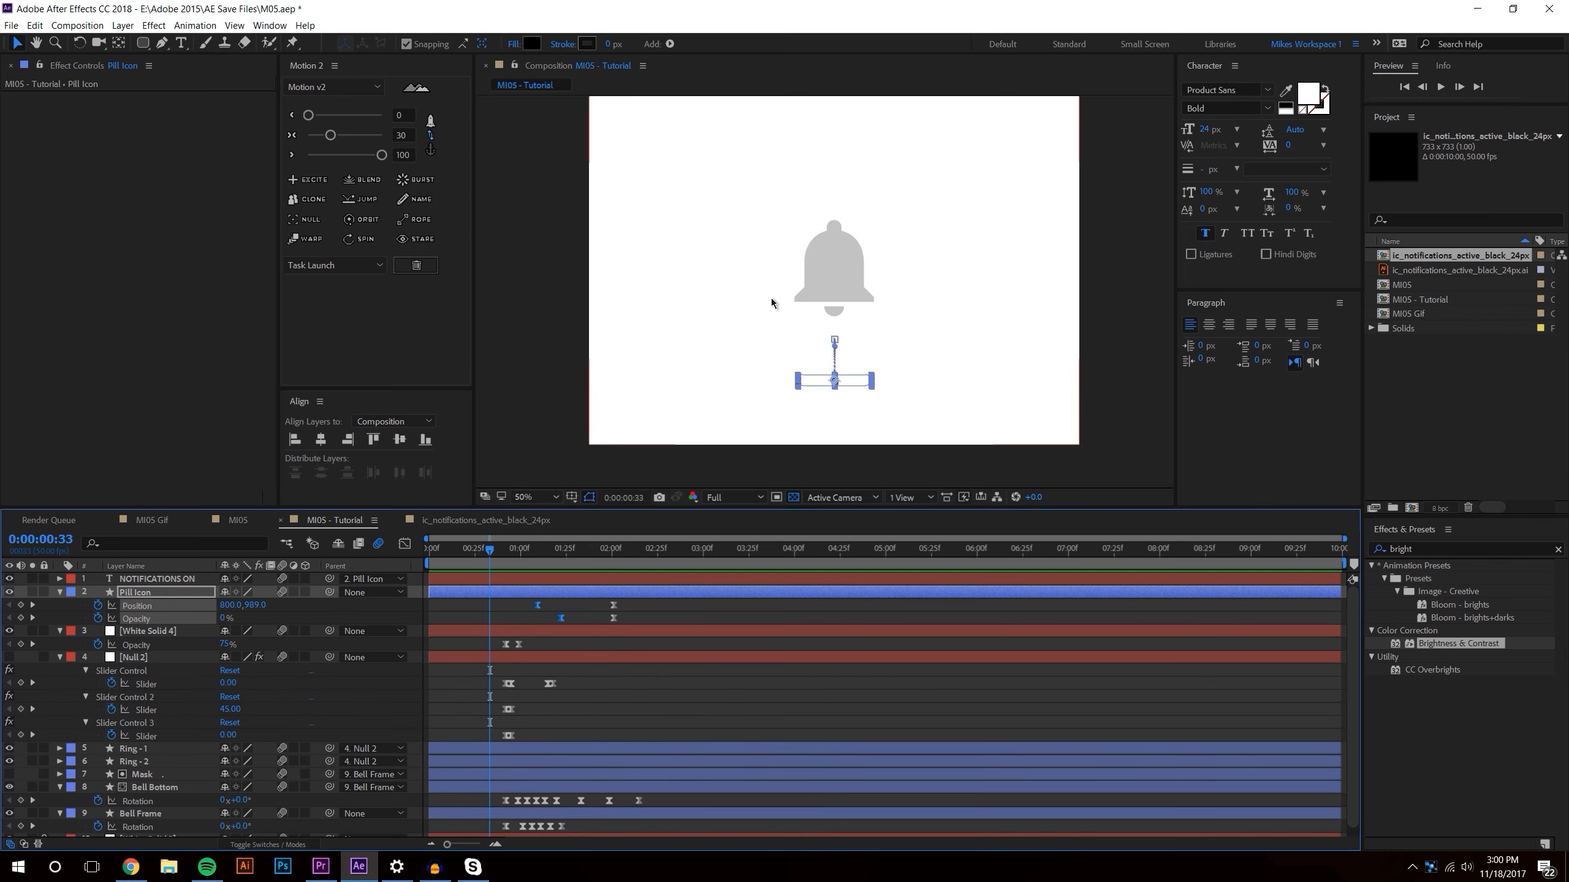
scroll(786, 294, up, 2)
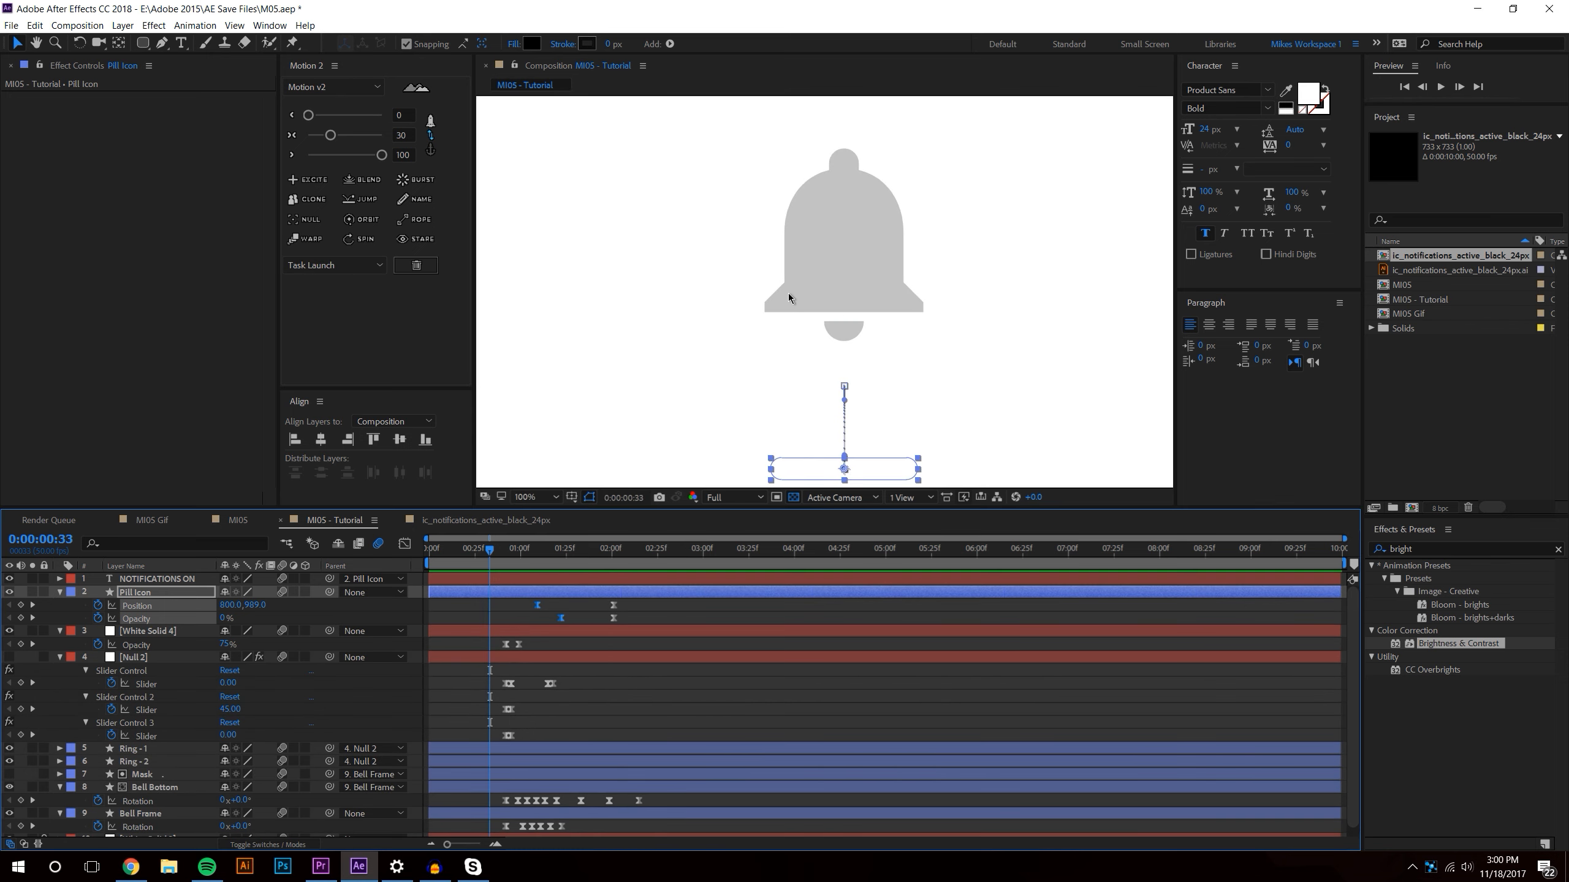